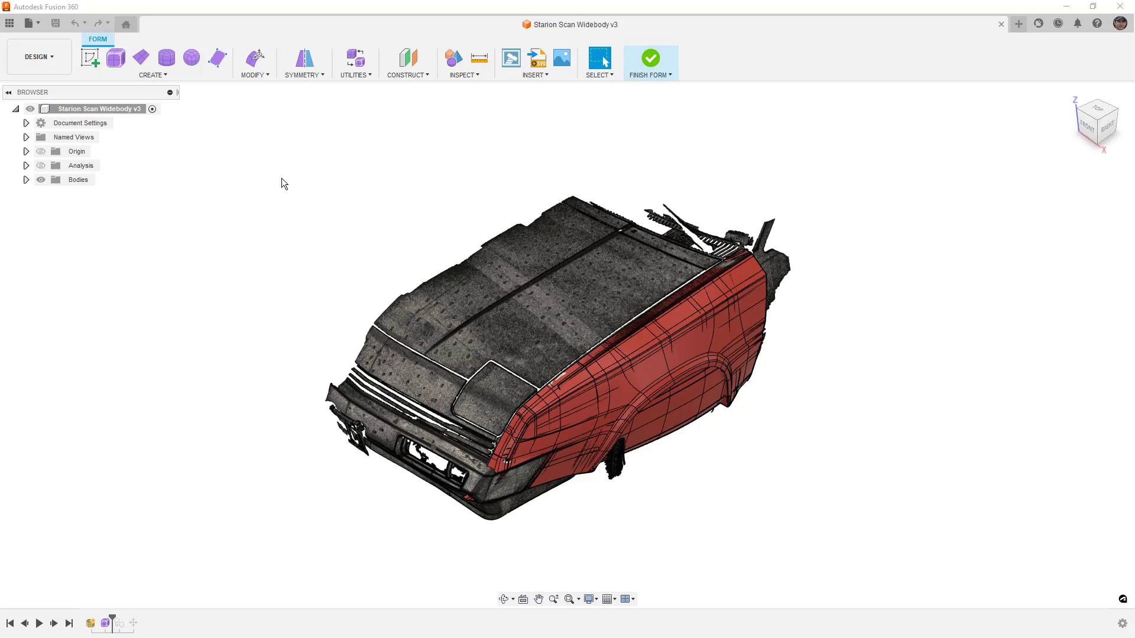
{"action": "middle_click_drag", "start_coordinate": [697, 367], "coordinate": [710, 448], "text": "shift"}
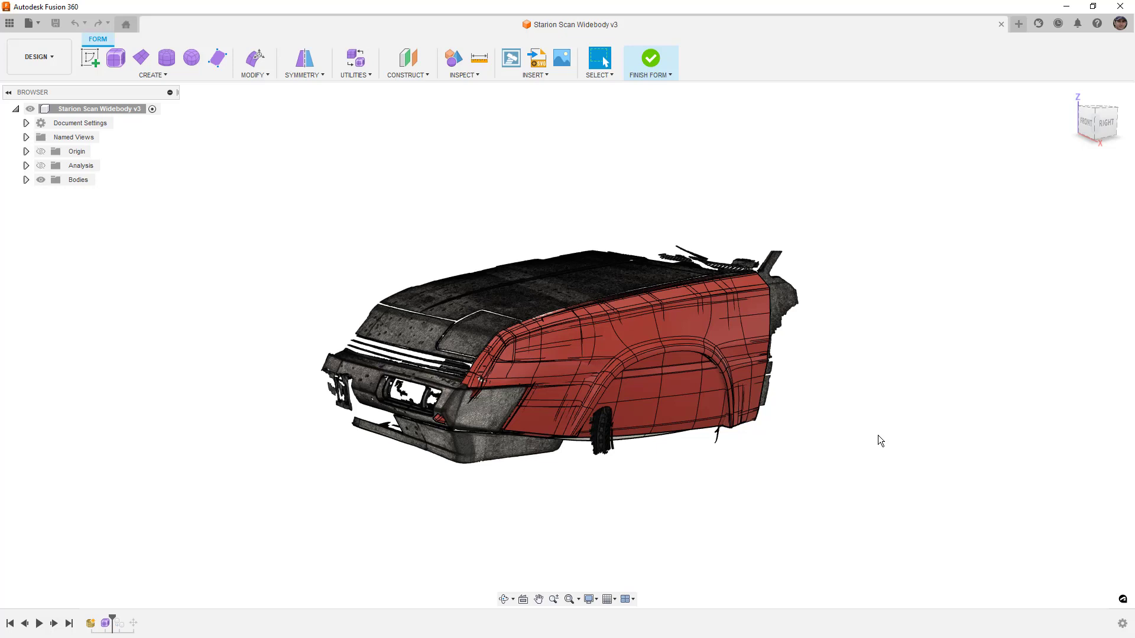
{"action": "mouse_move", "coordinate": [919, 429]}
{"action": "middle_mouse_down", "text": "shift"}
{"action": "mouse_move", "coordinate": [859, 431]}
{"action": "mouse_move", "coordinate": [895, 414]}
{"action": "mouse_move", "coordinate": [897, 428]}
{"action": "middle_mouse_up", "text": "shift"}
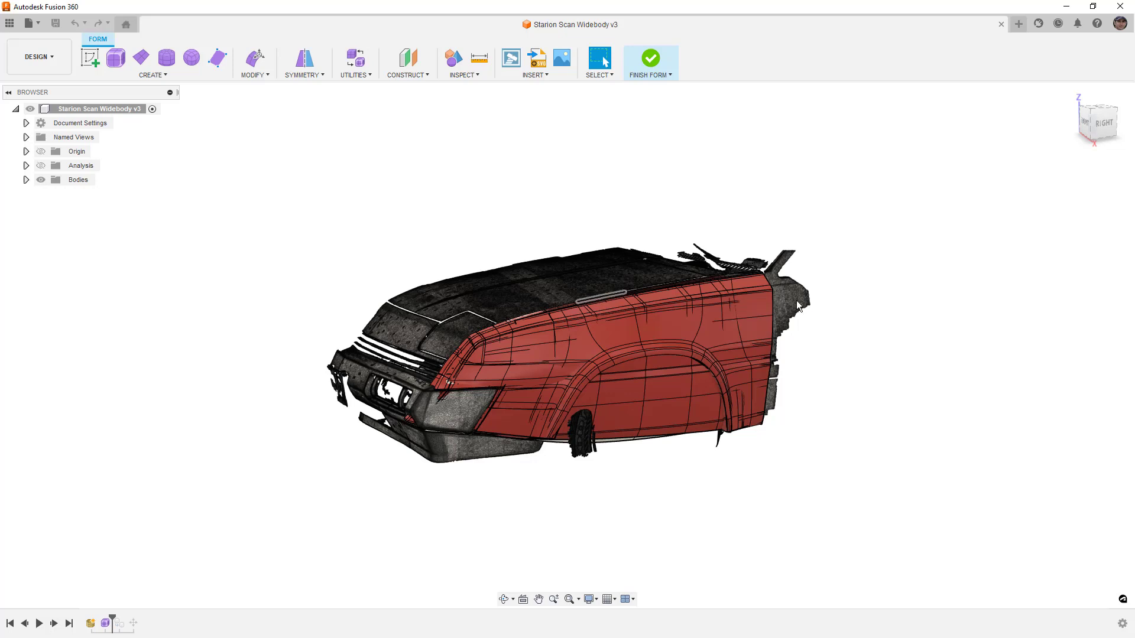
{"action": "mouse_move", "coordinate": [836, 321]}
{"action": "middle_mouse_down", "text": "shift"}
{"action": "mouse_move", "coordinate": [797, 309]}
{"action": "mouse_move", "coordinate": [833, 312]}
{"action": "middle_mouse_up", "text": "shift"}
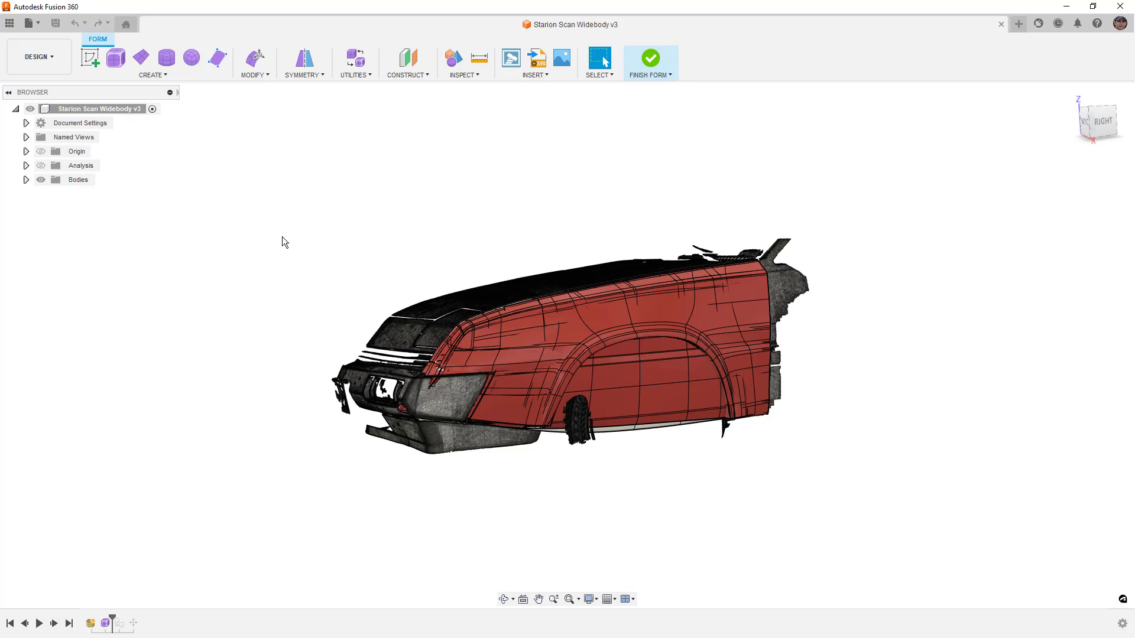
Hide every body in the design, from the Colored BaseTrimesh mesh through Full Fender With Arch
{"action": "left_click", "coordinate": [26, 180]}
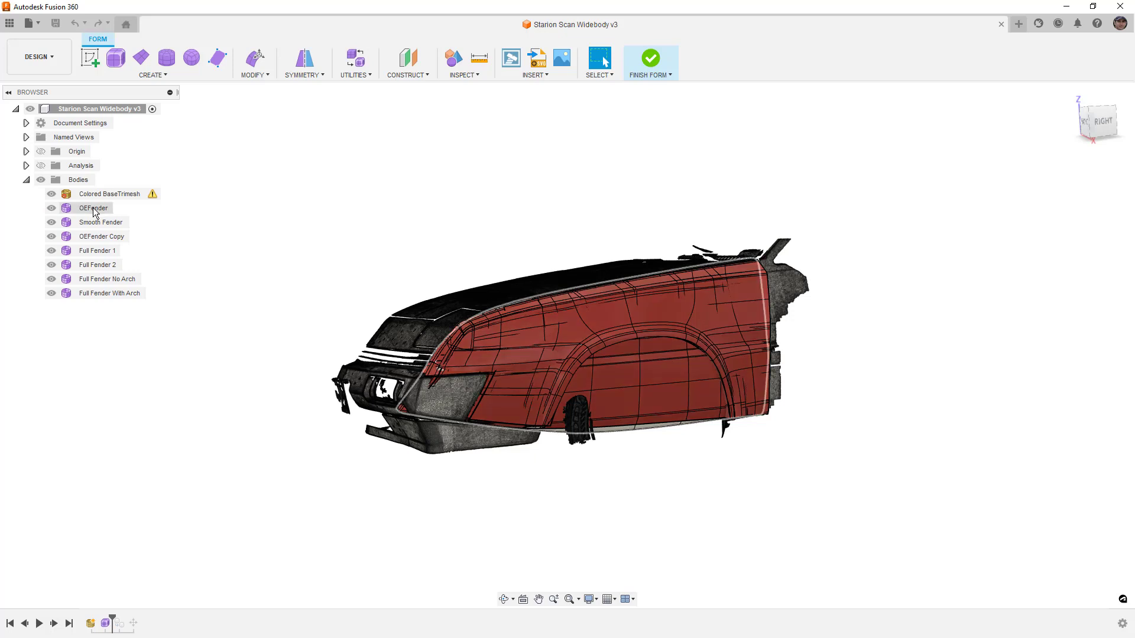
{"action": "left_click", "coordinate": [51, 193]}
{"action": "left_click", "coordinate": [51, 208]}
{"action": "left_click", "coordinate": [52, 222]}
{"action": "left_click", "coordinate": [52, 237]}
{"action": "left_click", "coordinate": [51, 251]}
{"action": "left_click", "coordinate": [51, 265]}
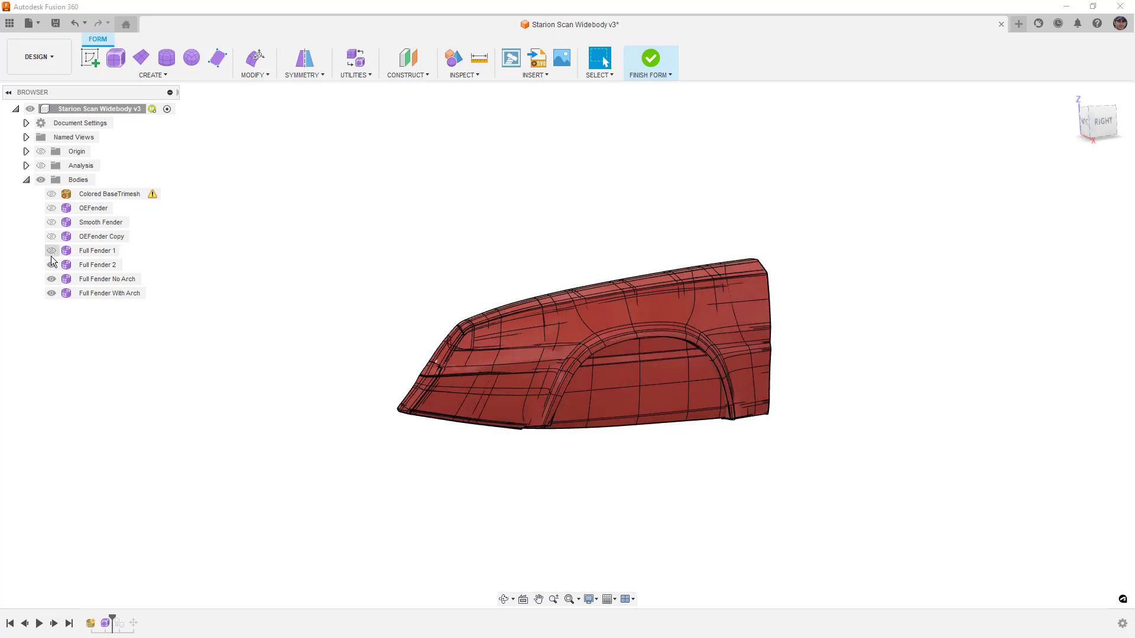
{"action": "left_click", "coordinate": [51, 279]}
{"action": "left_click", "coordinate": [52, 294]}
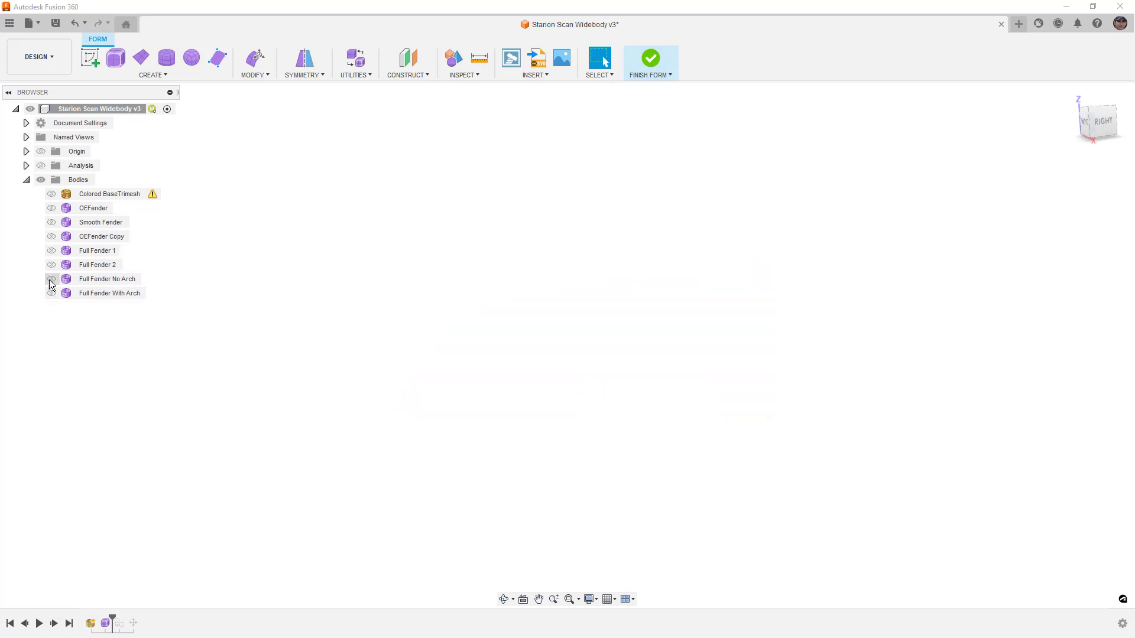
Show only the OEFender body and switch it from smooth to box display
{"action": "left_click", "coordinate": [52, 208]}
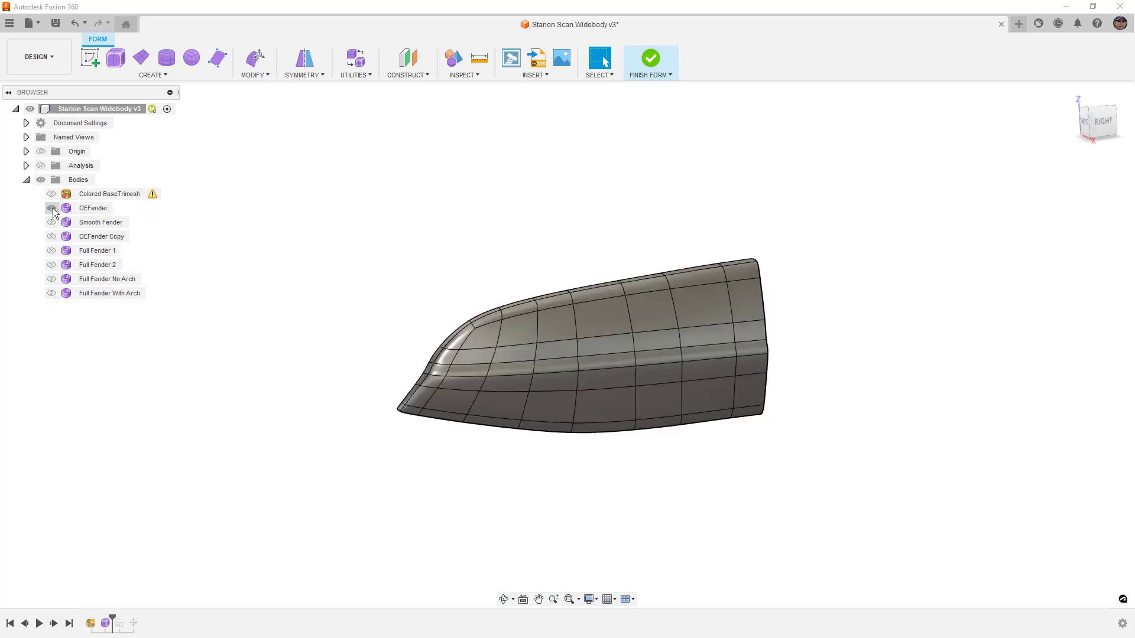
{"action": "left_click", "coordinate": [500, 339]}
{"action": "key", "text": "ctrl+1"}
{"action": "left_click", "coordinate": [410, 280]}
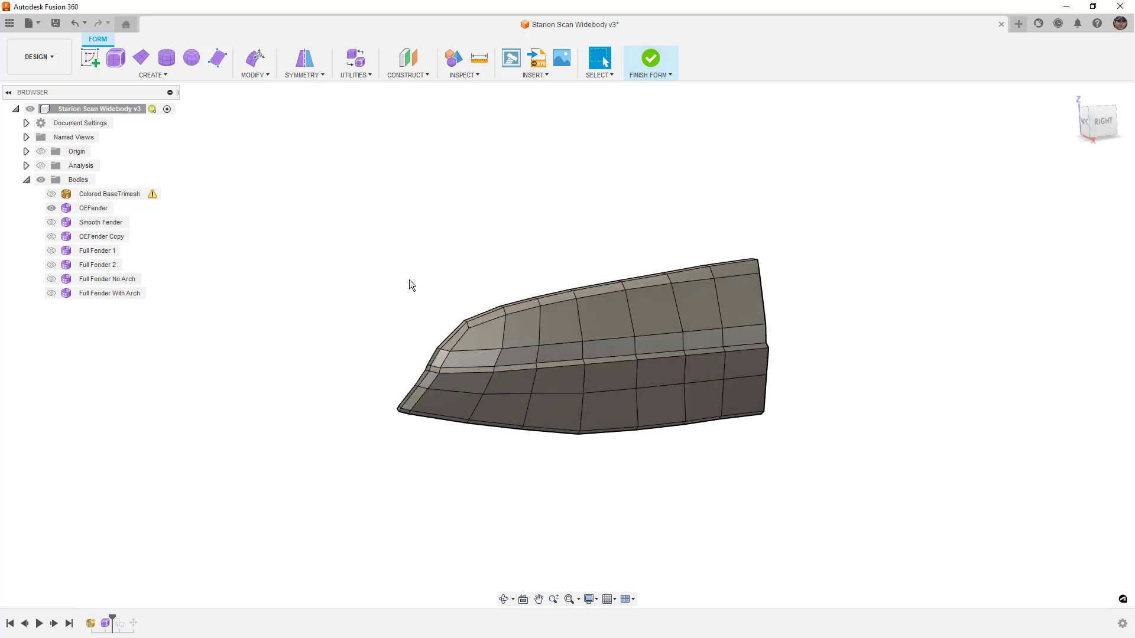
Compare OEFender with the Colored BaseTrimesh scan and examine the edge loops along its horizontal body line
{"action": "left_click", "coordinate": [51, 194]}
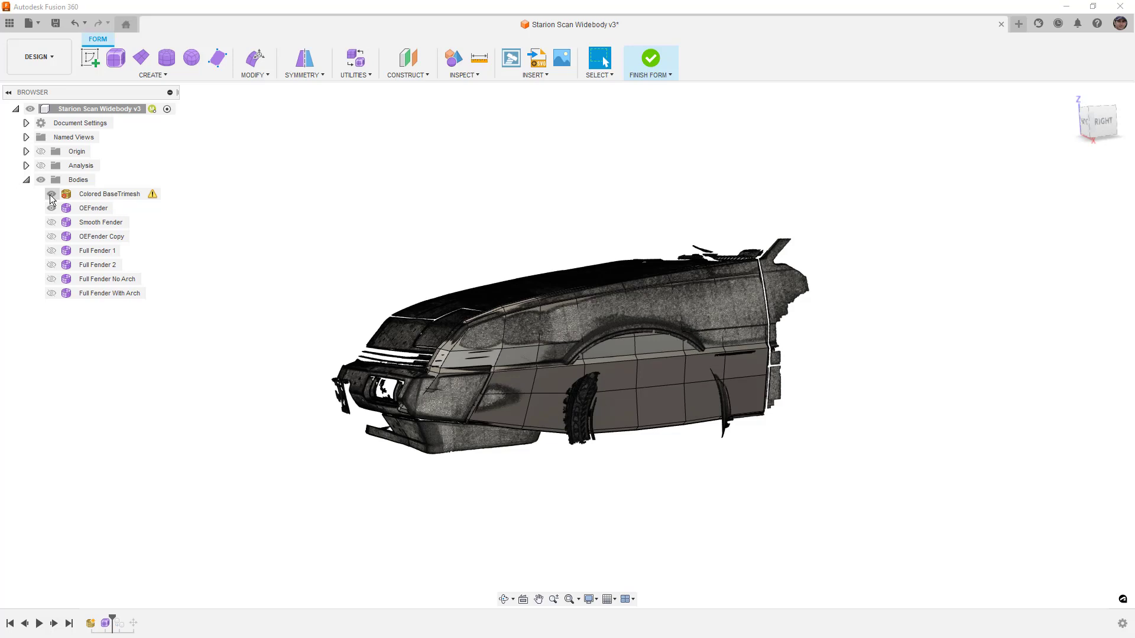
{"action": "left_click", "coordinate": [51, 193]}
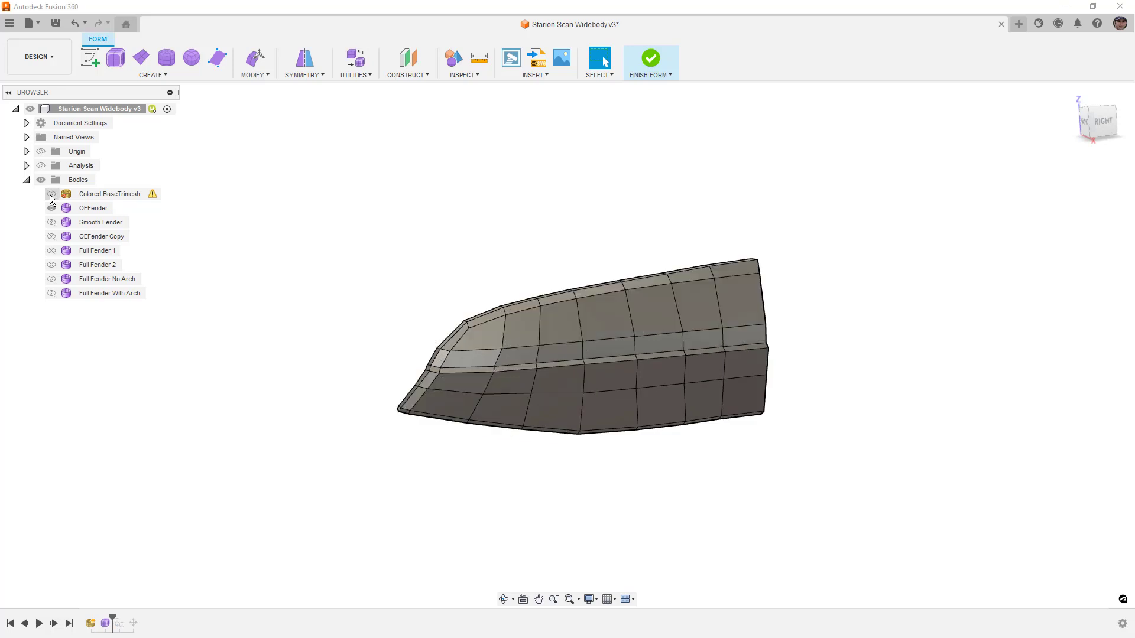
{"action": "scroll", "coordinate": [448, 332], "scroll_direction": "up", "scroll_amount": 3}
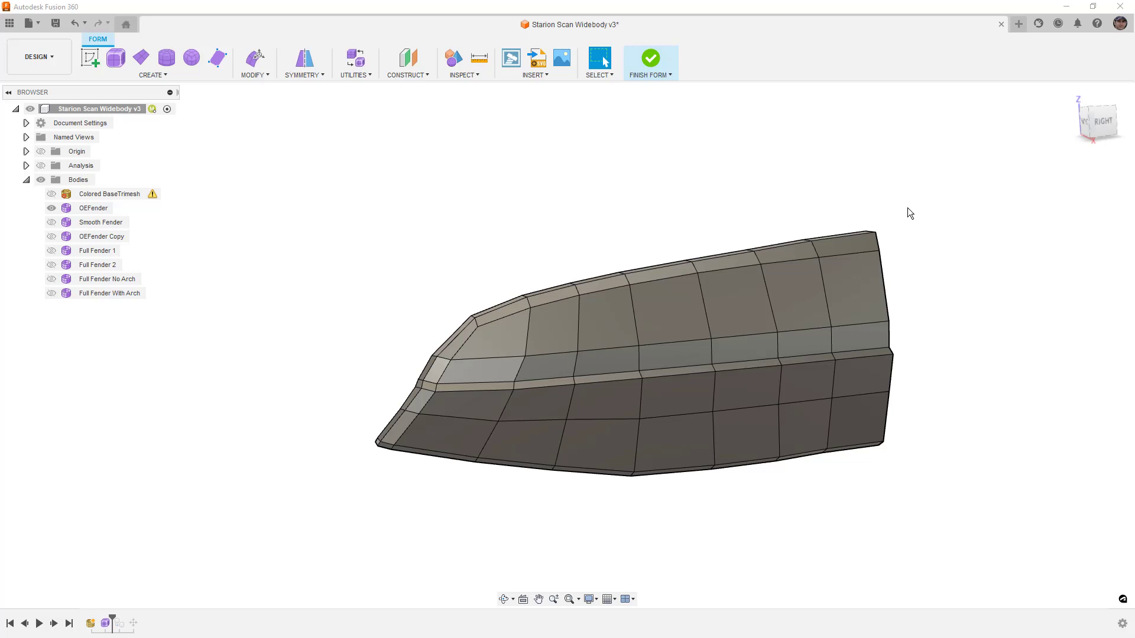
{"action": "double_click", "coordinate": [620, 349]}
{"action": "double_click", "coordinate": [617, 371]}
{"action": "double_click", "coordinate": [616, 381]}
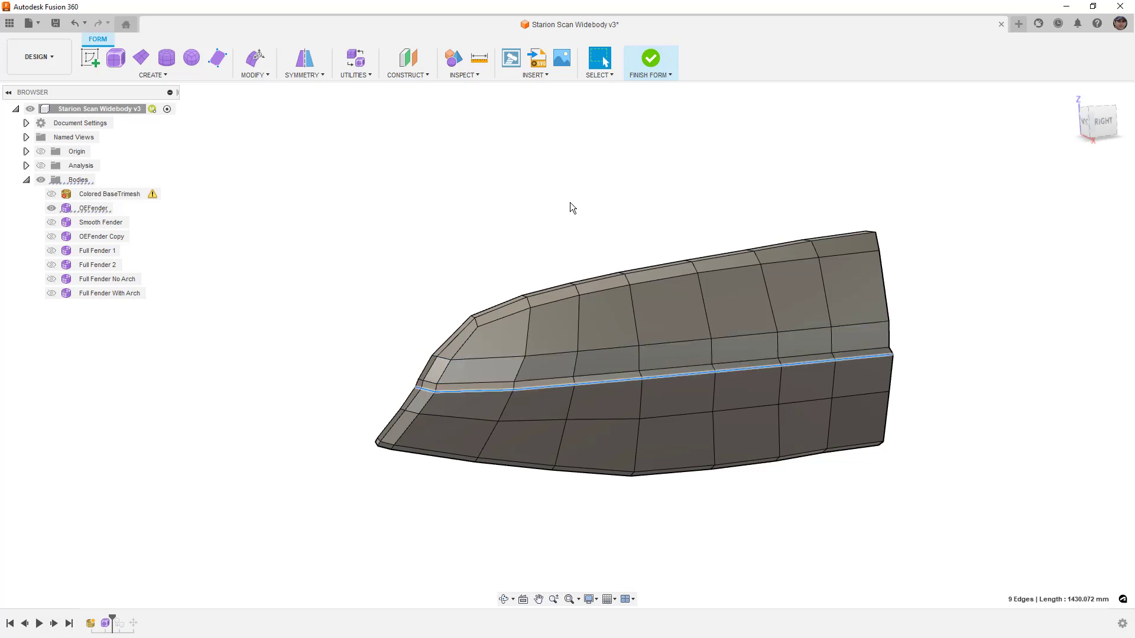
Compare the Smooth Fender and Full Fender With Arch bodies against OEFender one at a time, and hide all three
{"action": "left_click", "coordinate": [51, 222]}
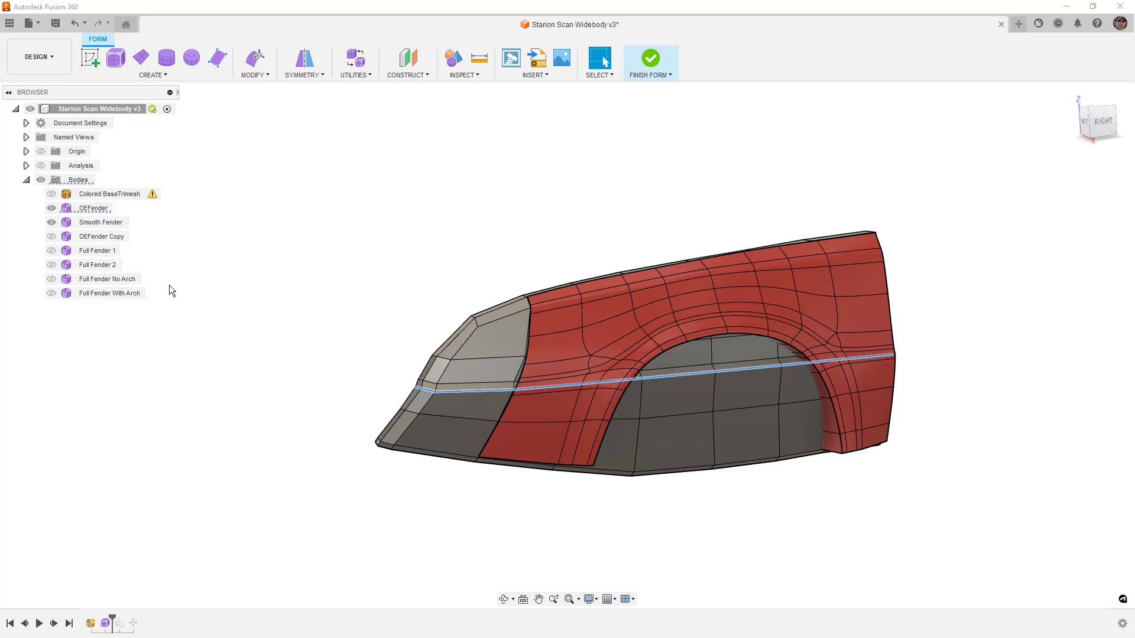
{"action": "left_click", "coordinate": [509, 314]}
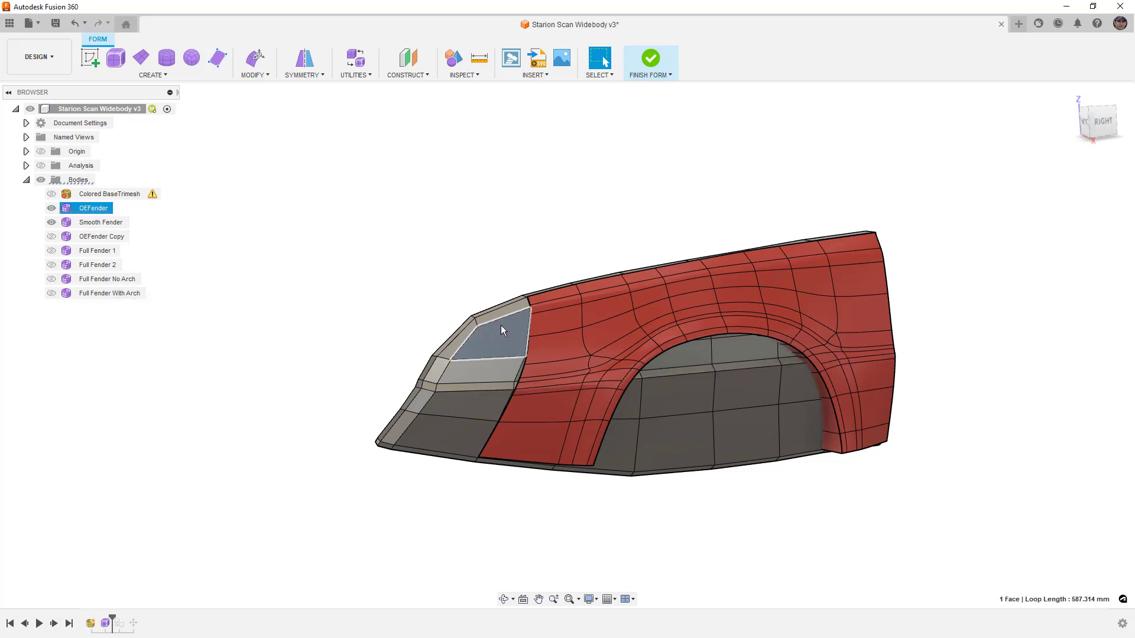
{"action": "left_click", "coordinate": [51, 293]}
{"action": "left_click", "coordinate": [52, 222]}
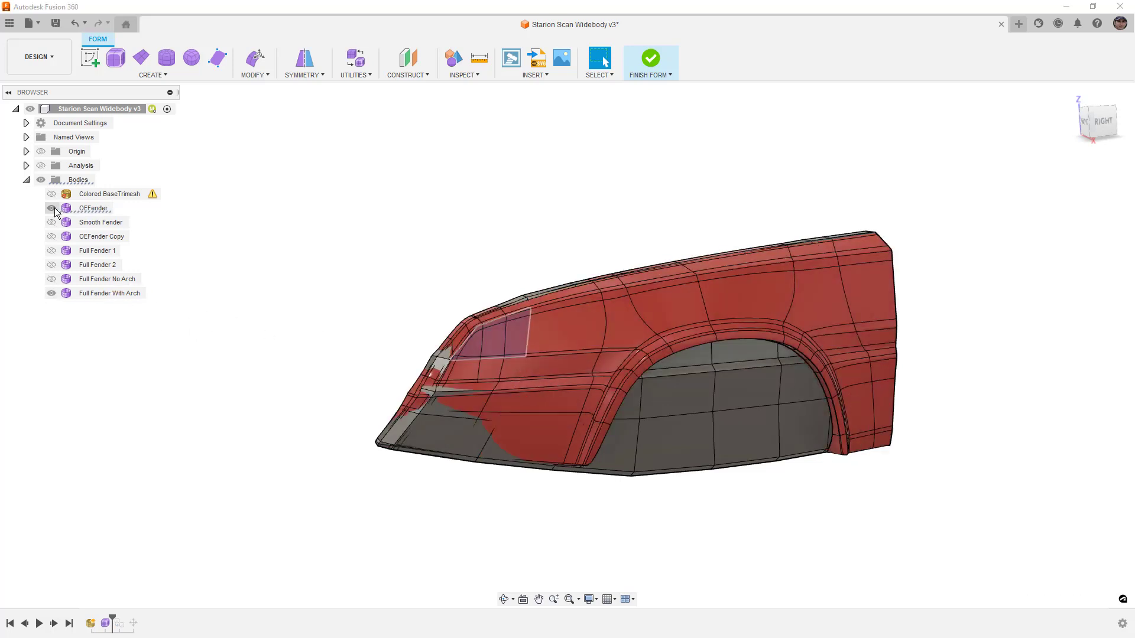
{"action": "left_click", "coordinate": [52, 208]}
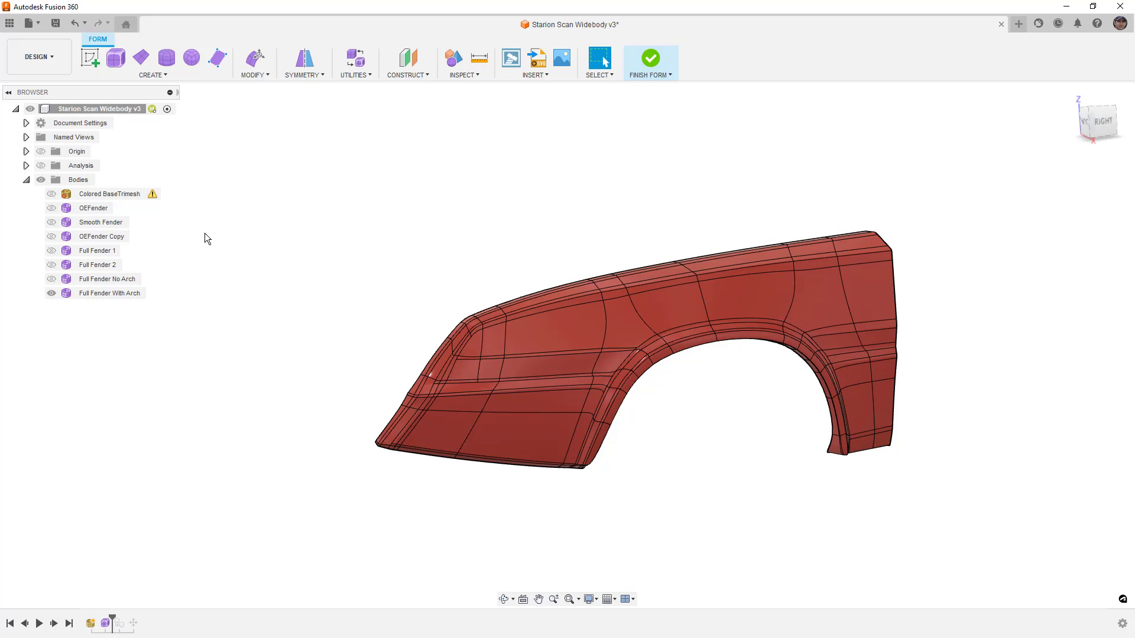
{"action": "left_click", "coordinate": [51, 293]}
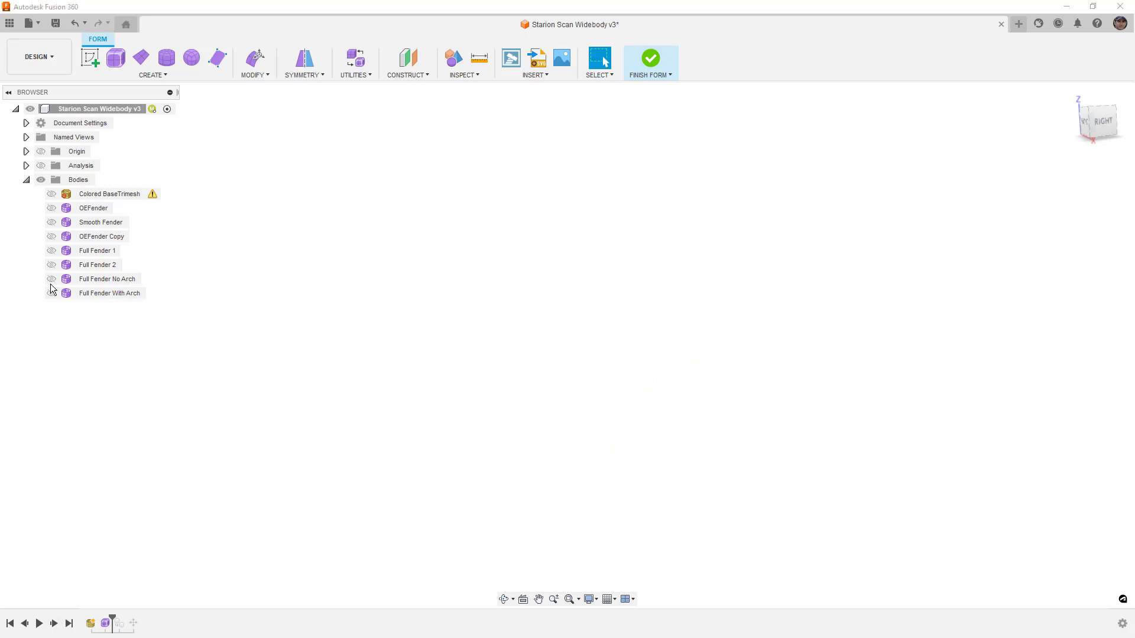
View the OEFender body on its own once more and hide it again
{"action": "left_click", "coordinate": [52, 208]}
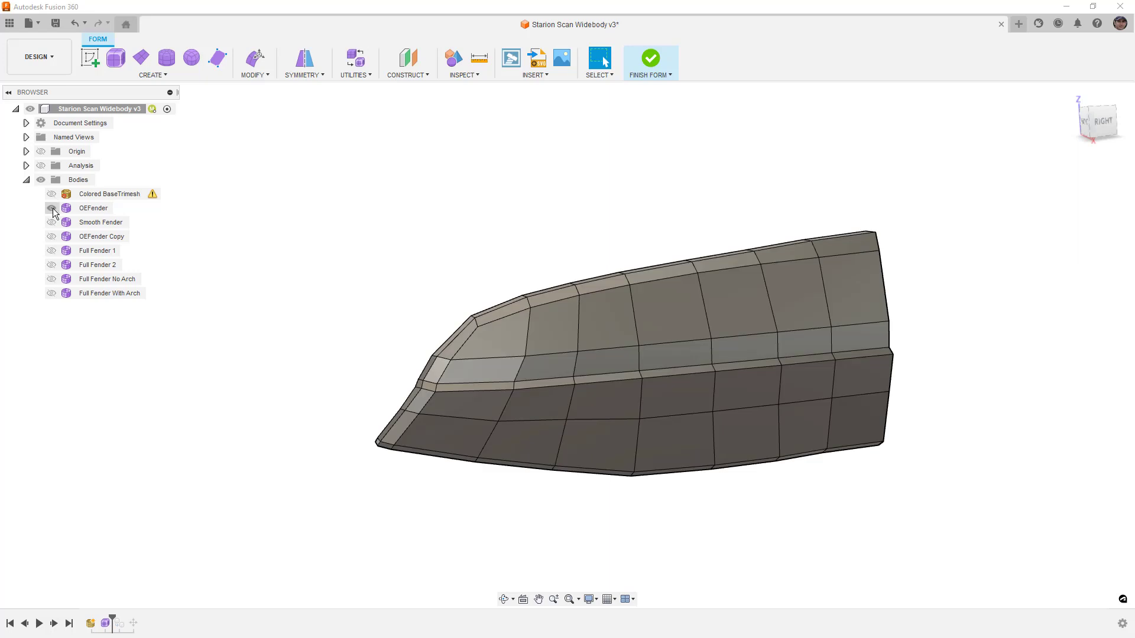
{"action": "left_click", "coordinate": [79, 211]}
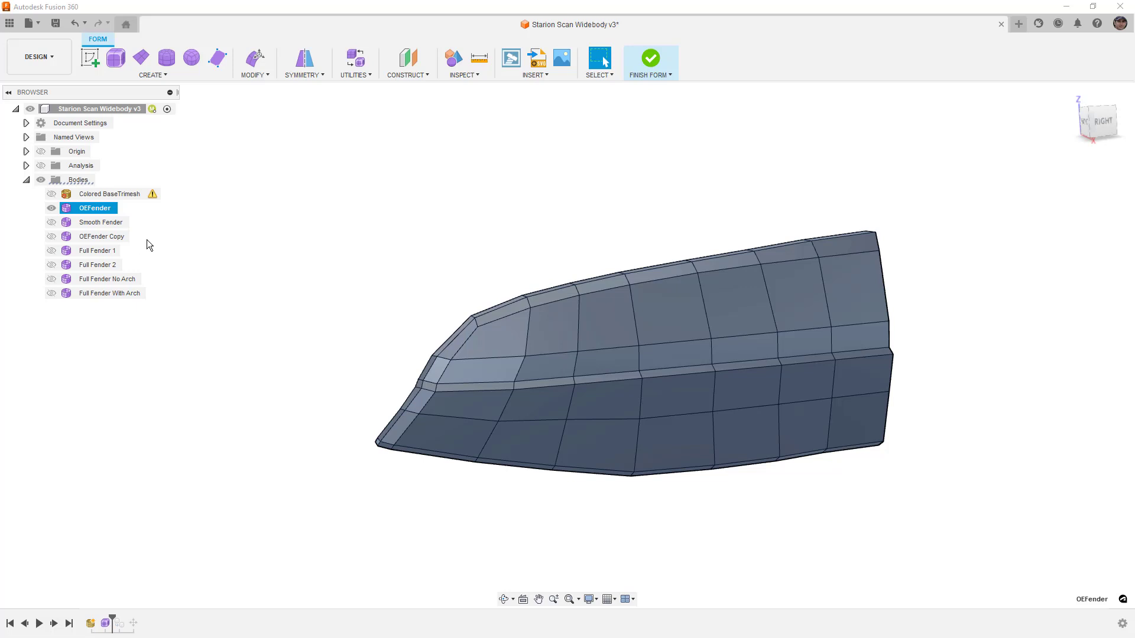
{"action": "left_click", "coordinate": [51, 209]}
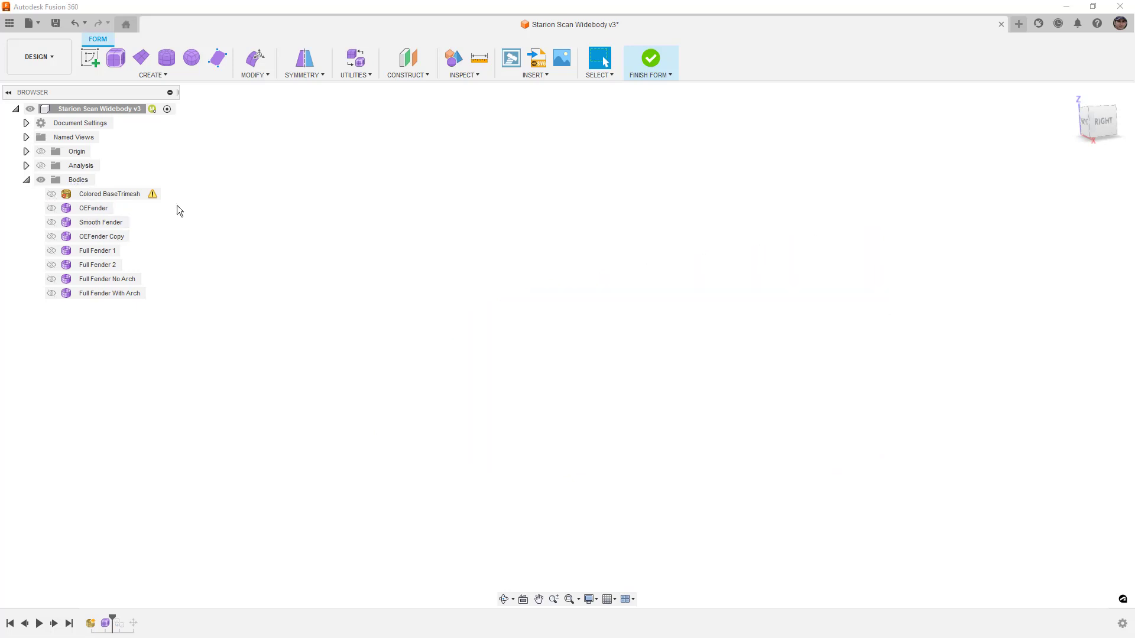
Delete all the fender bodies except Full Fender With Arch, and make that remaining body visible
{"action": "key", "text": "Delete"}
{"action": "left_click", "coordinate": [112, 209]}
{"action": "key", "text": "Delete"}
{"action": "left_click", "coordinate": [100, 209]}
{"action": "key", "text": "Delete"}
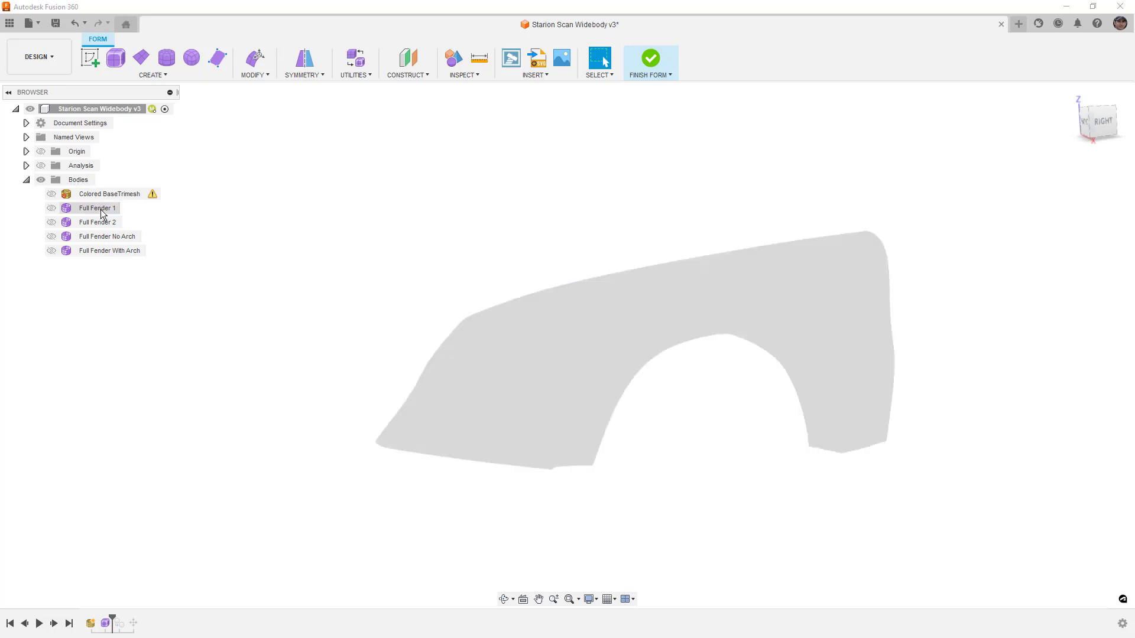
{"action": "left_click", "coordinate": [100, 210]}
{"action": "key", "text": "Delete"}
{"action": "left_click", "coordinate": [100, 211]}
{"action": "key", "text": "Delete"}
{"action": "left_click", "coordinate": [101, 211]}
{"action": "key", "text": "Delete"}
{"action": "left_click", "coordinate": [52, 208]}
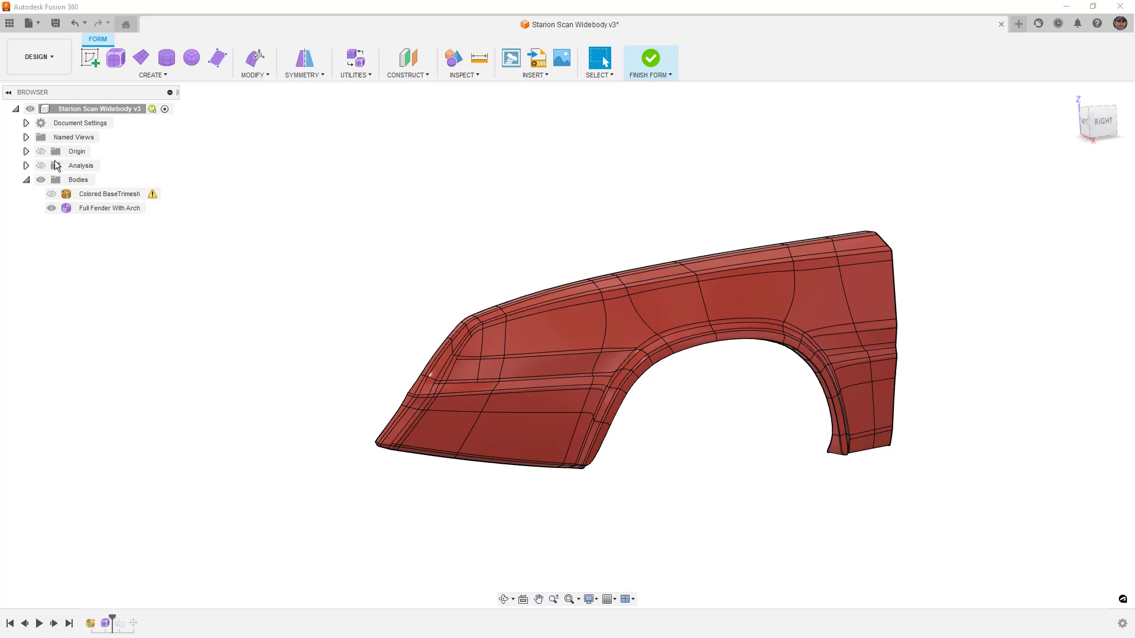
Look through the version history of the Starion Scan Widebody design, including the options for version 2
{"action": "left_click", "coordinate": [9, 23]}
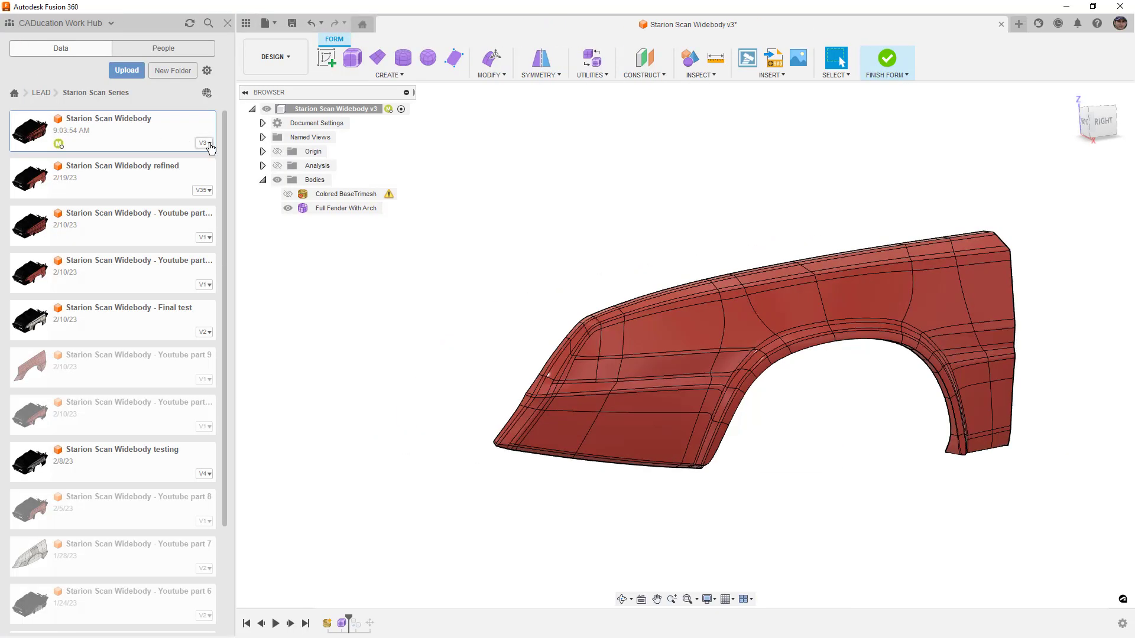
{"action": "left_click", "coordinate": [204, 144]}
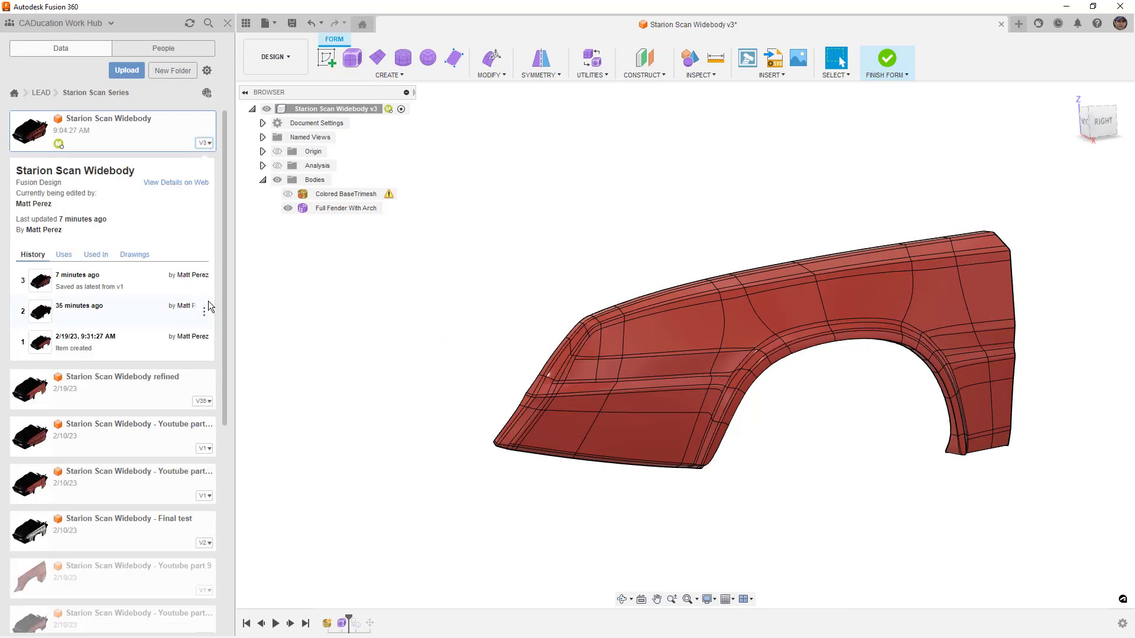
{"action": "left_click", "coordinate": [204, 313]}
{"action": "left_click", "coordinate": [245, 24]}
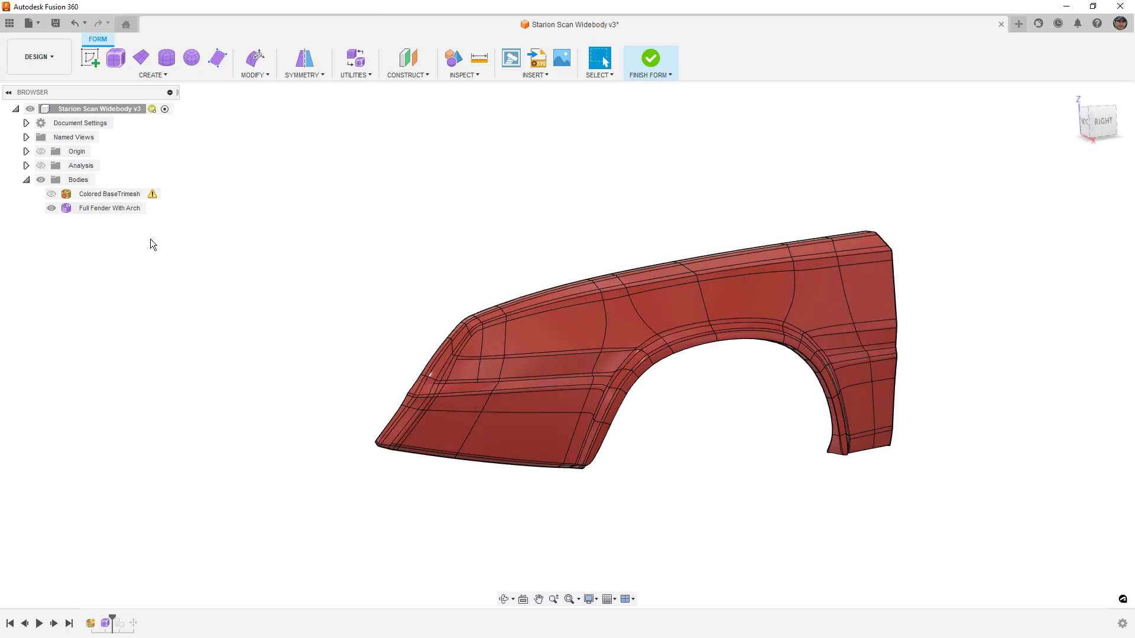
Set the Full Fender With Arch body to box display in the right view
{"action": "left_click", "coordinate": [124, 207]}
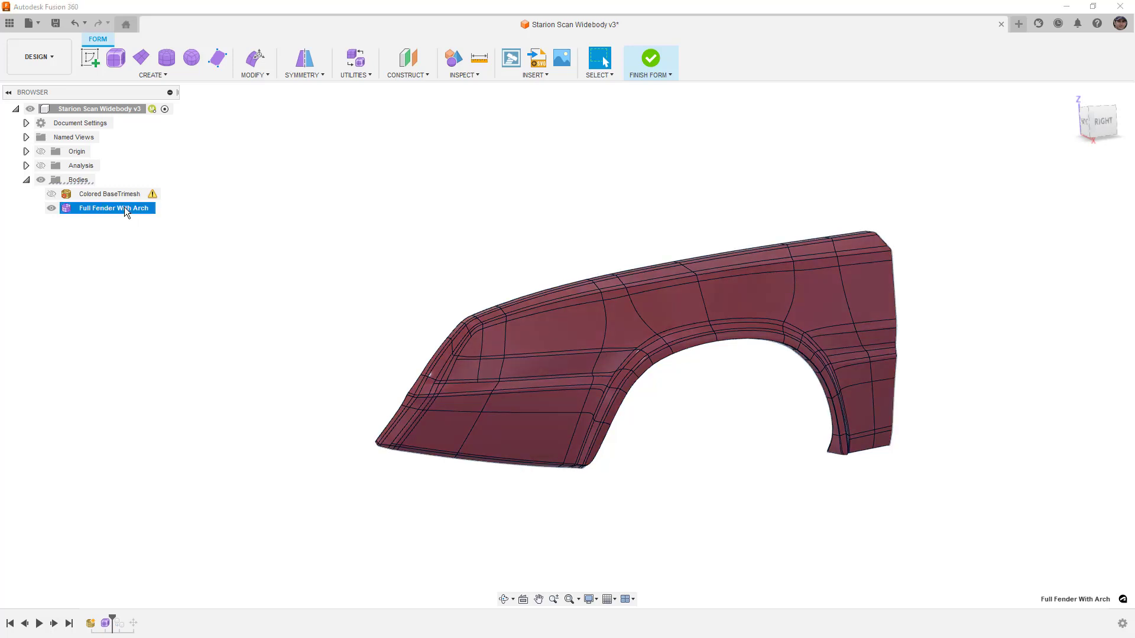
{"action": "left_click", "coordinate": [1101, 122]}
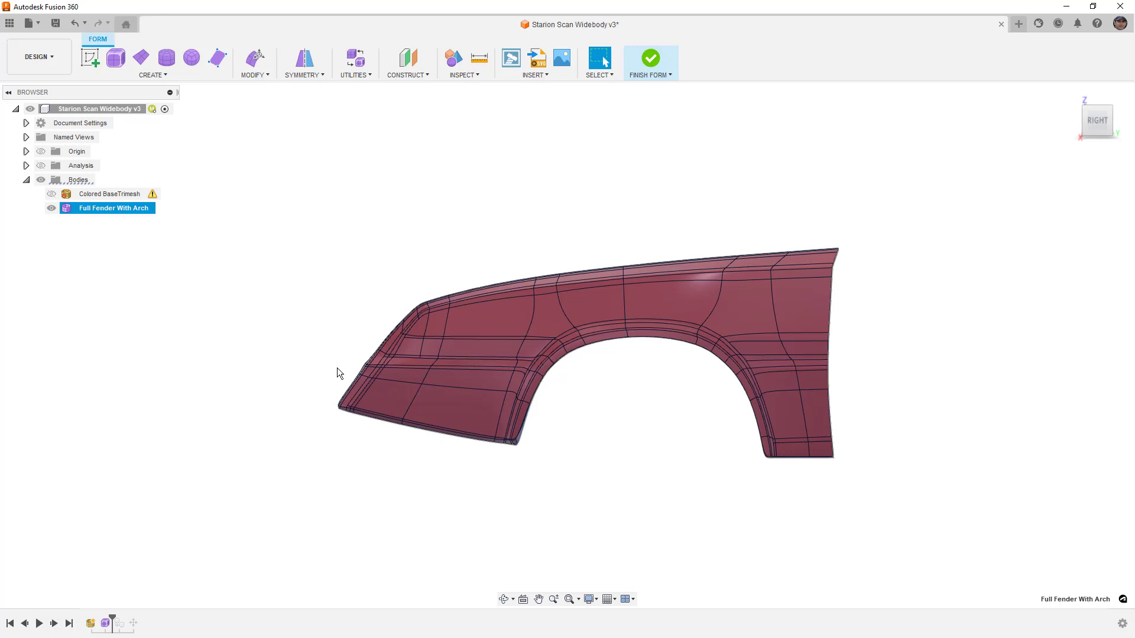
{"action": "left_click", "coordinate": [543, 327]}
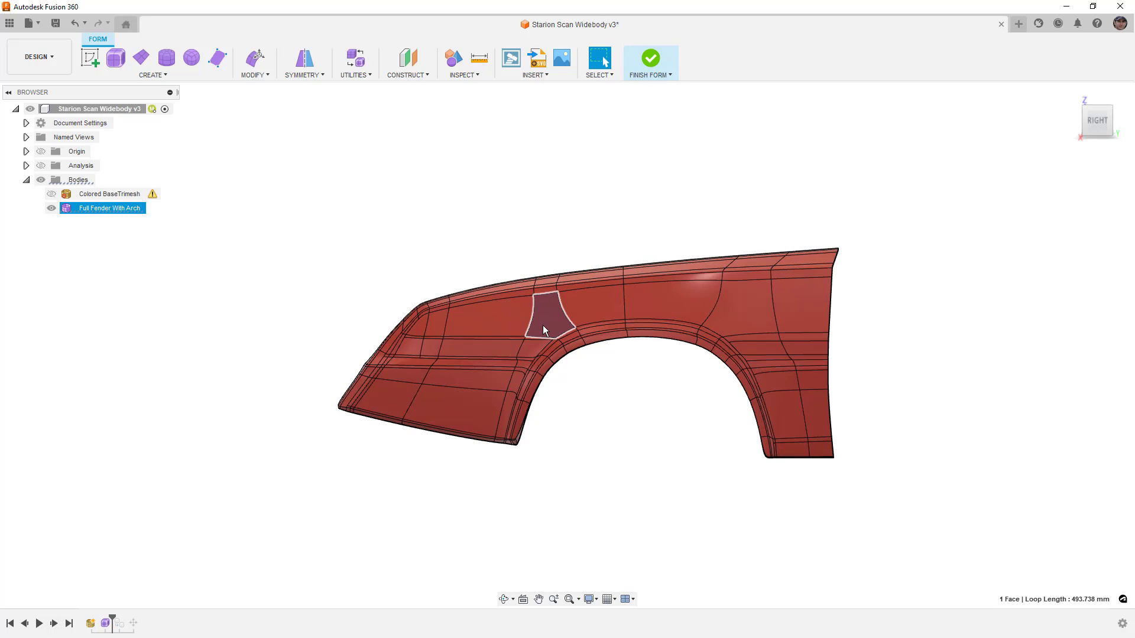
{"action": "key", "text": "ctrl+1"}
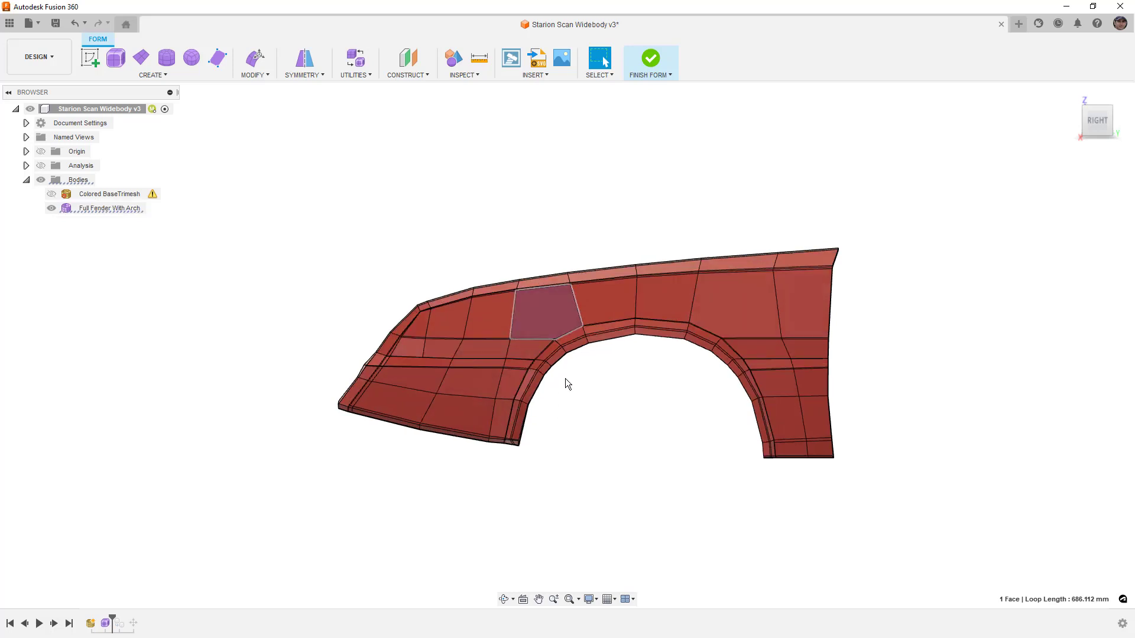
Examine the five-sided face at the arch's upper front corner and the column of four faces below it
{"action": "scroll", "coordinate": [553, 334], "scroll_direction": "up", "scroll_amount": 6}
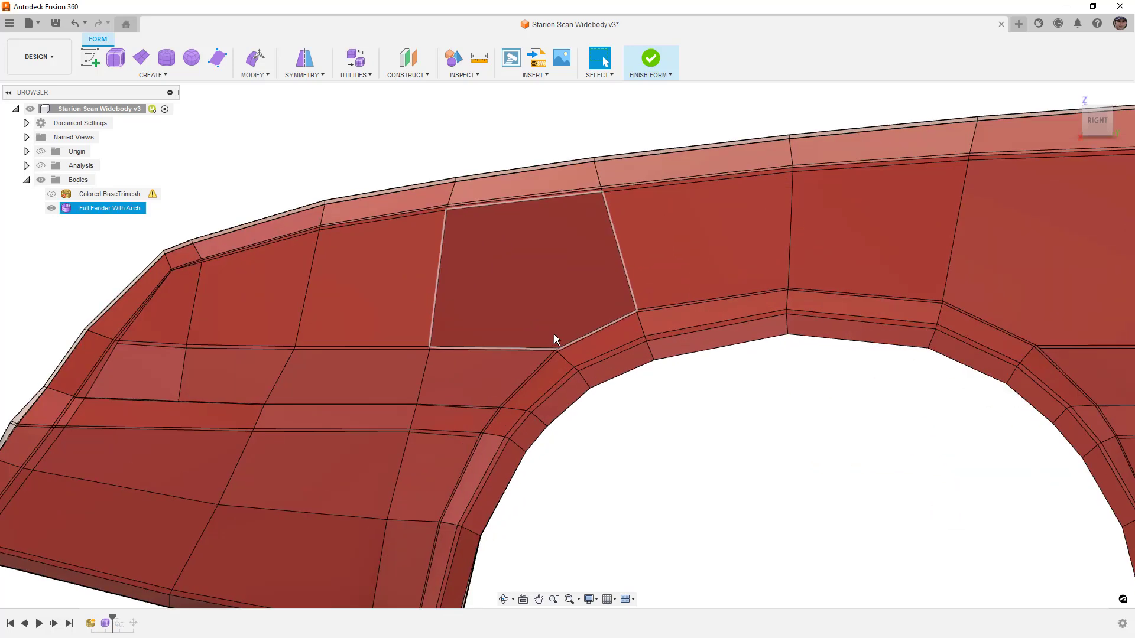
{"action": "left_click", "coordinate": [566, 302]}
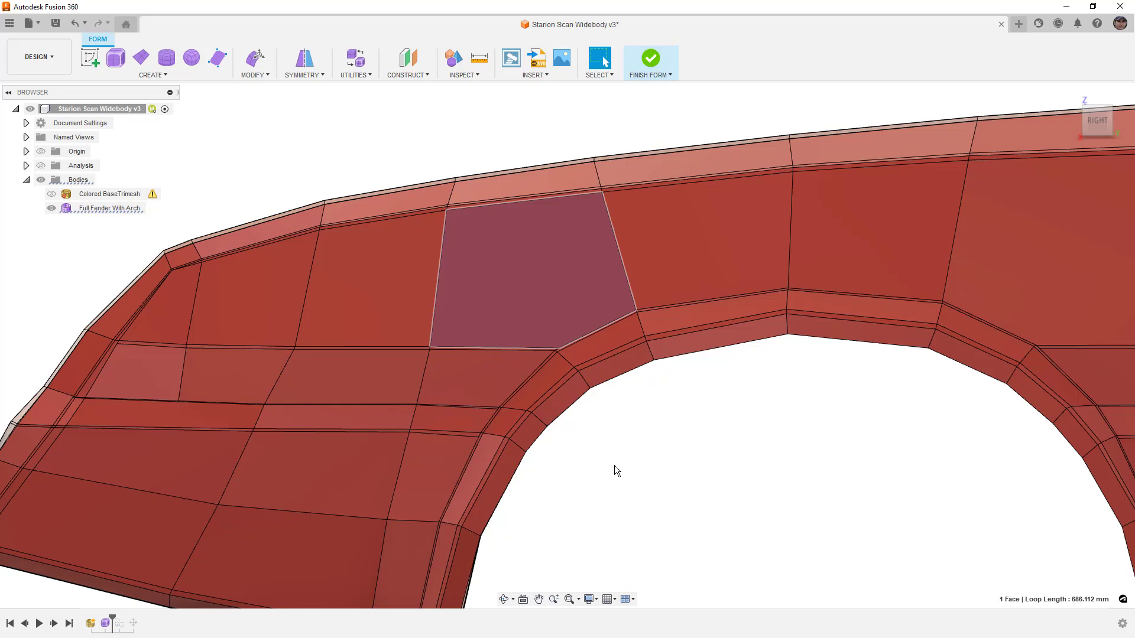
{"action": "left_click", "coordinate": [476, 375]}
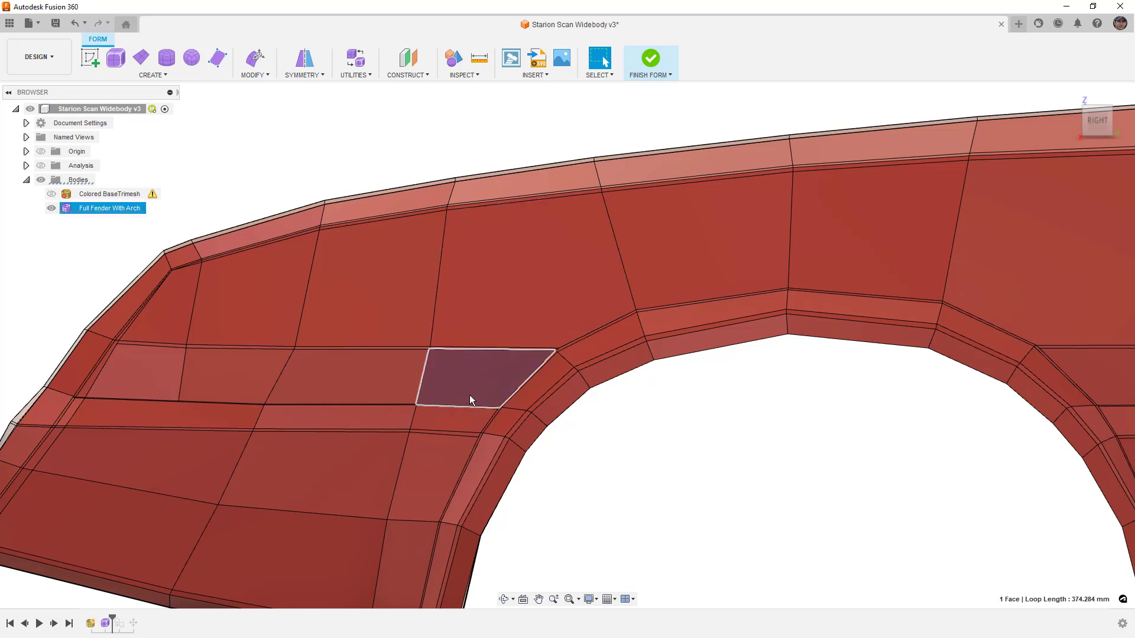
{"action": "left_click", "coordinate": [452, 419], "text": "shift"}
{"action": "left_click", "coordinate": [430, 503], "text": "shift"}
{"action": "left_click", "coordinate": [412, 559], "text": "shift"}
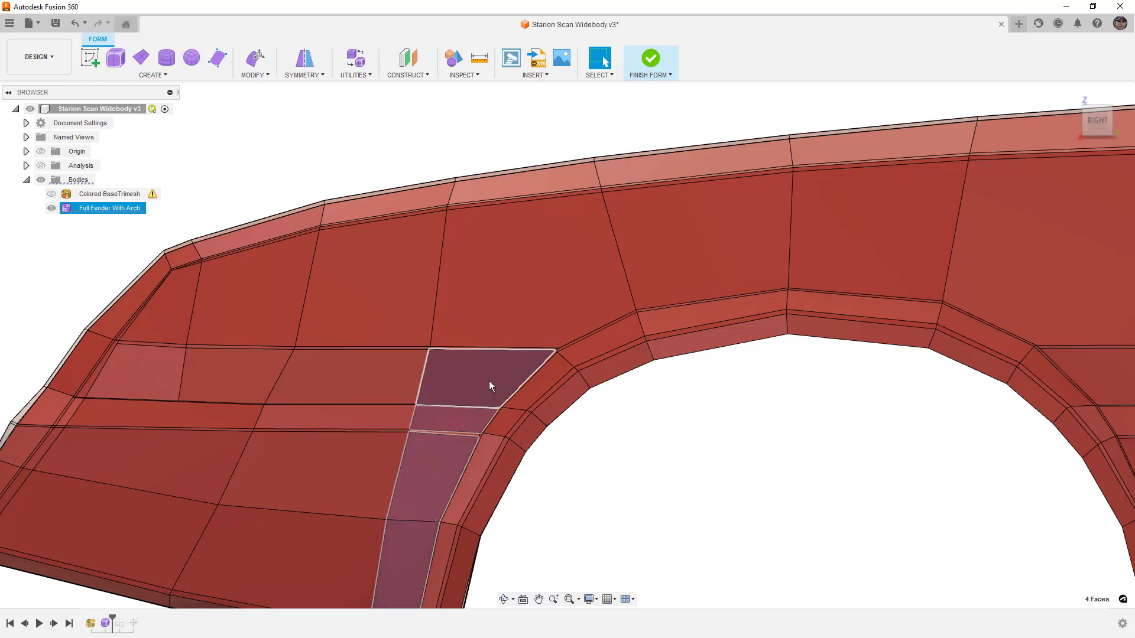
Examine the row of three faces above the wheel arch, and select only the five-sided face at its front end
{"action": "left_click", "coordinate": [690, 222]}
{"action": "left_click", "coordinate": [851, 230], "text": "shift"}
{"action": "left_click", "coordinate": [539, 293], "text": "shift"}
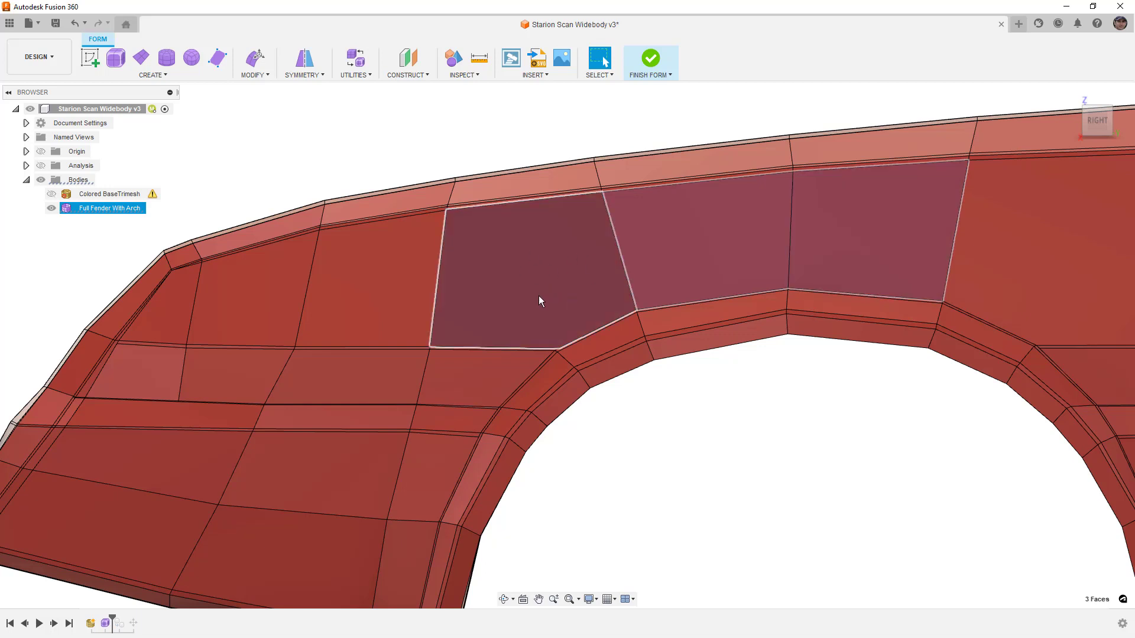
{"action": "left_click", "coordinate": [644, 413]}
{"action": "left_click", "coordinate": [560, 332]}
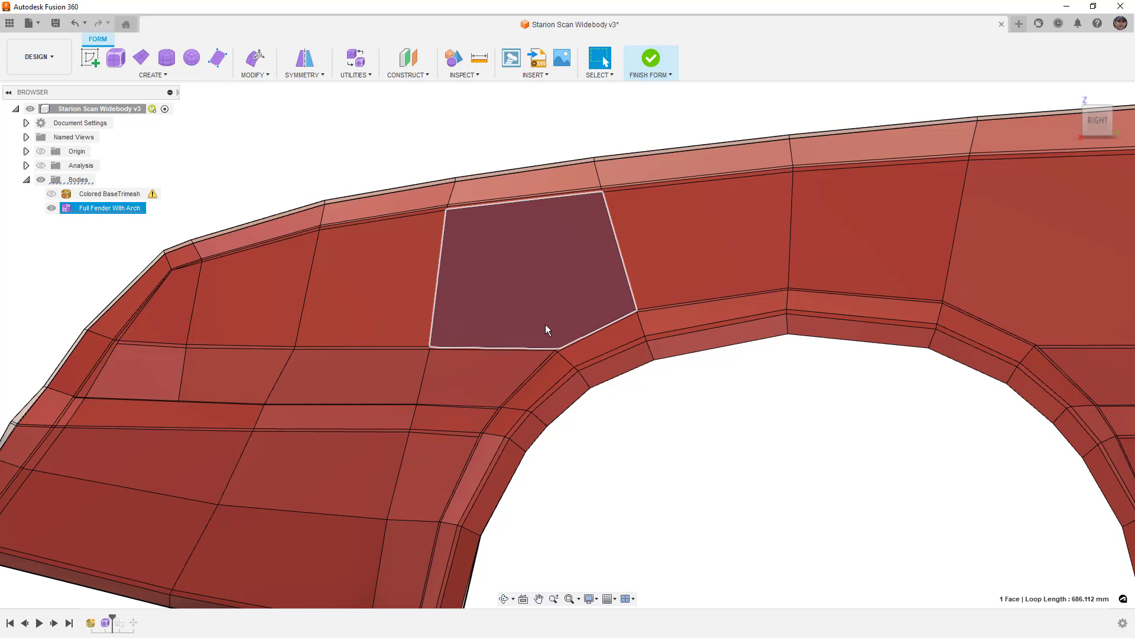
Overlay the Colored BaseTrimesh scan on the fender, with the lower front faces and everything else deselected
{"action": "left_click", "coordinate": [731, 438]}
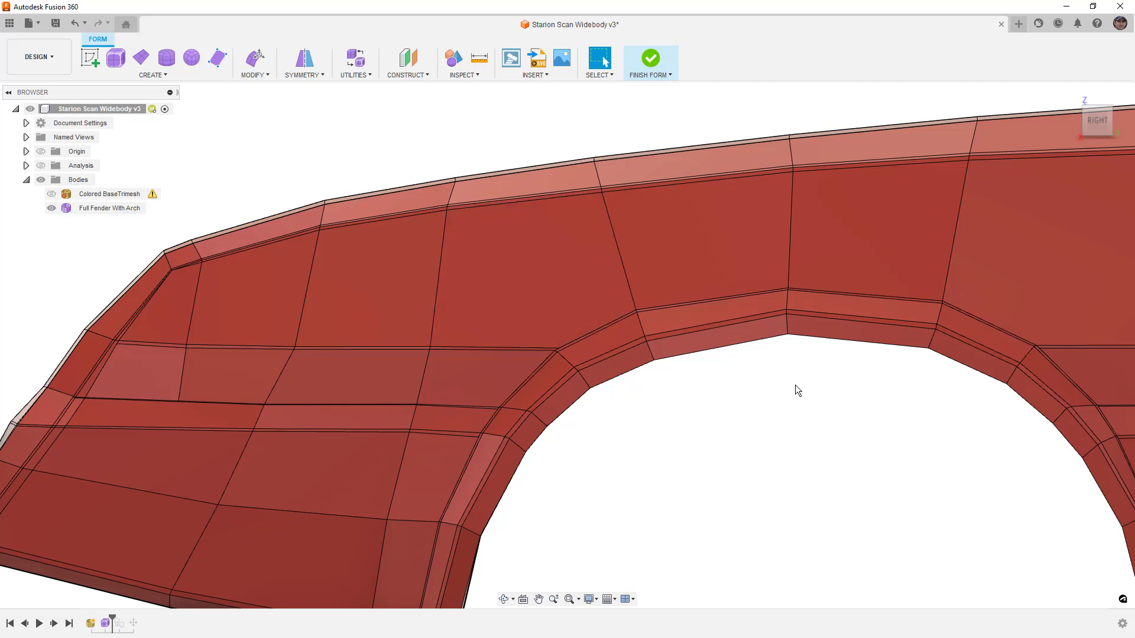
{"action": "scroll", "coordinate": [796, 385], "scroll_direction": "down", "scroll_amount": 3}
{"action": "left_click_drag", "start_coordinate": [181, 360], "coordinate": [388, 541]}
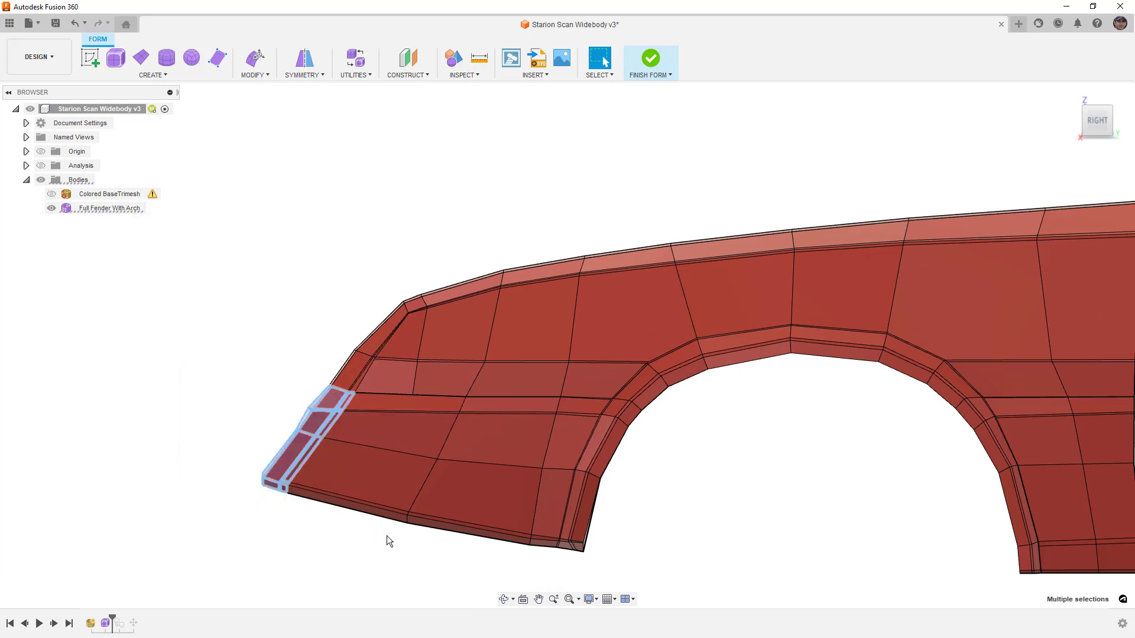
{"action": "left_click", "coordinate": [52, 194]}
{"action": "left_click", "coordinate": [246, 204]}
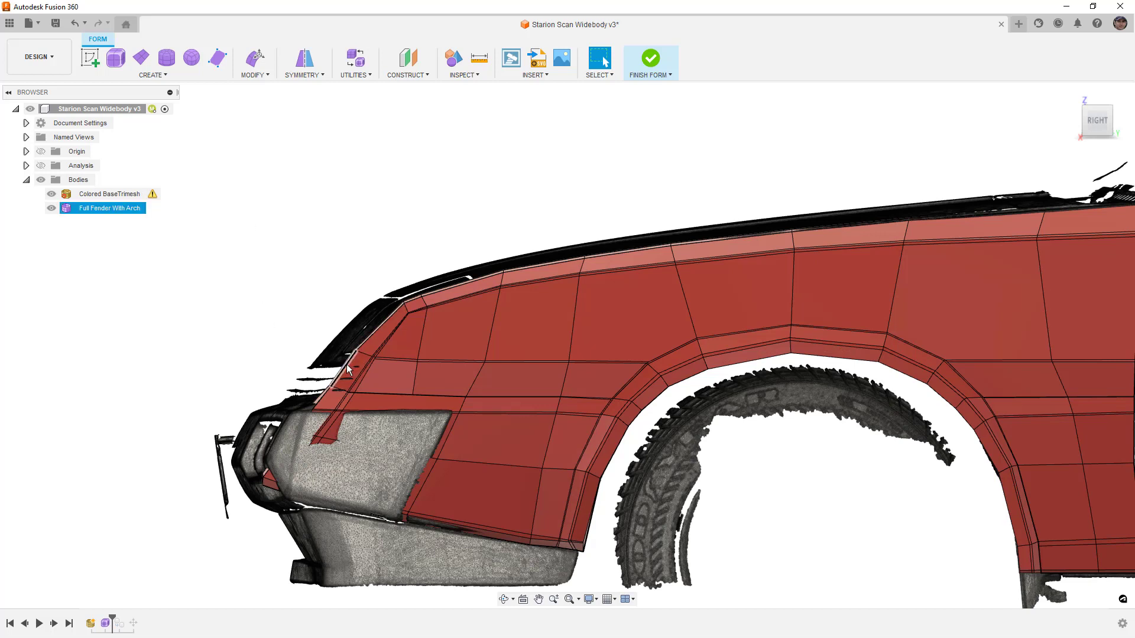
Compare the fender edges along the headlight and bumper gaps with the scan by temporarily hiding the fender, and hide the scan again
{"action": "left_click", "coordinate": [459, 412]}
{"action": "left_click", "coordinate": [424, 484]}
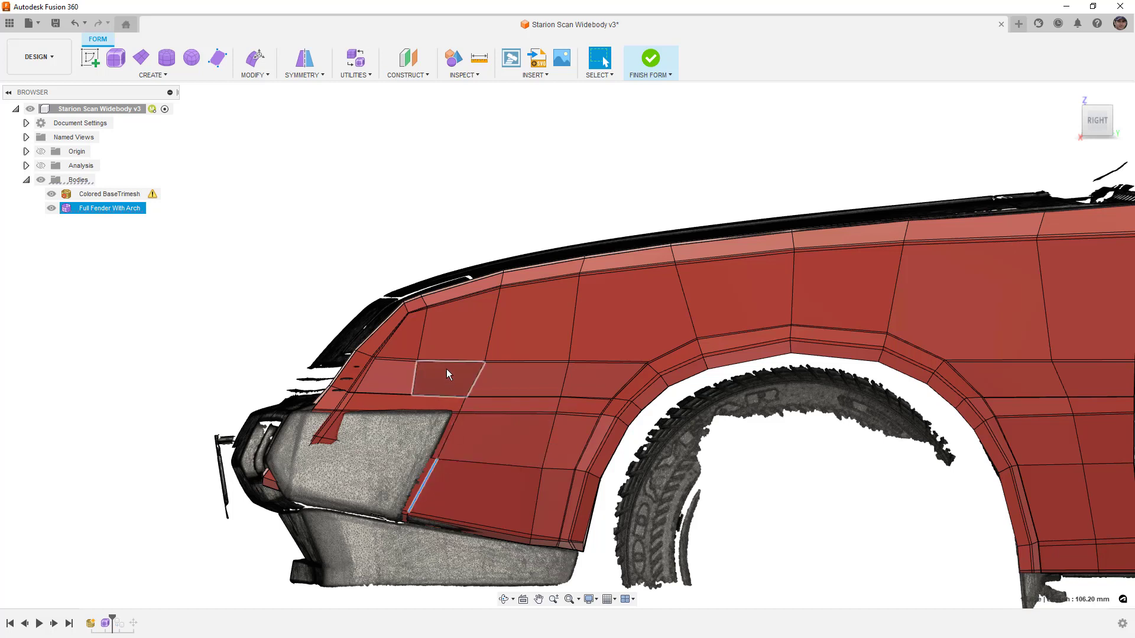
{"action": "left_click", "coordinate": [446, 362], "text": "shift"}
{"action": "left_click", "coordinate": [393, 360], "text": "shift"}
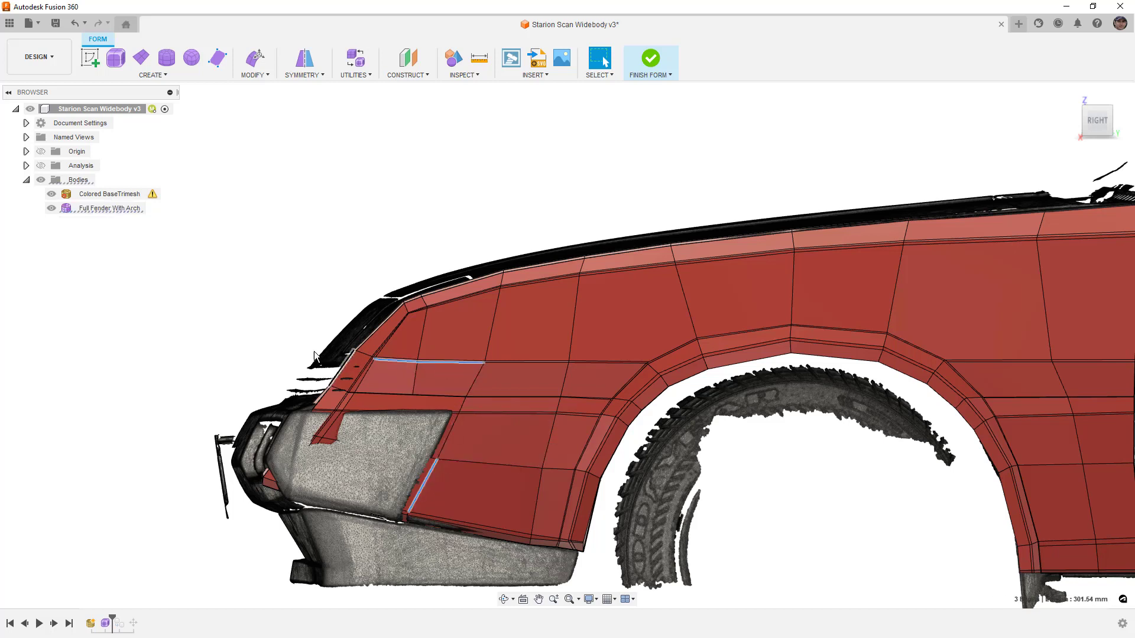
{"action": "left_click", "coordinate": [52, 208]}
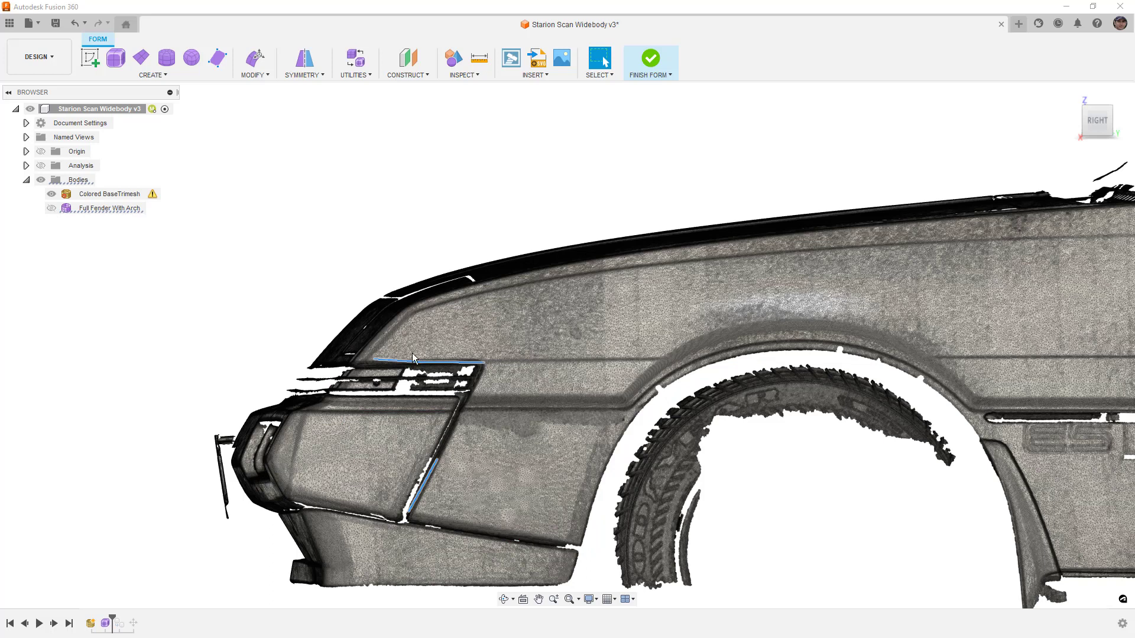
{"action": "left_click", "coordinate": [52, 208]}
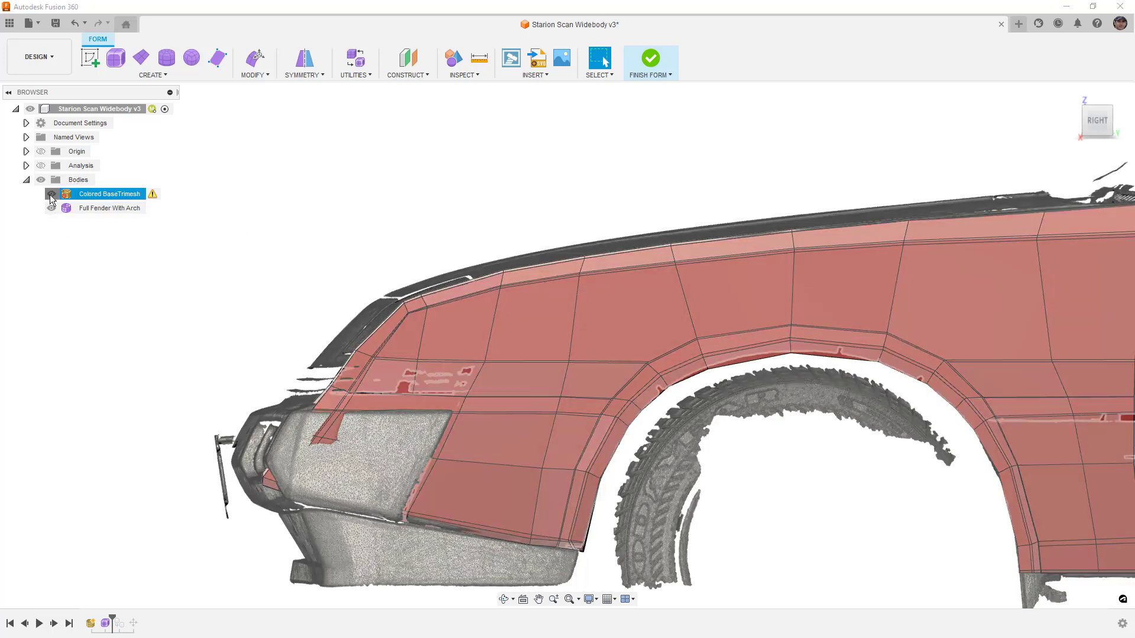
{"action": "left_click", "coordinate": [51, 194]}
Move the short edge at the kink in the fender's front flange by about 3.8 mm horizontally and -2.0 mm vertically with Edit Form
{"action": "scroll", "coordinate": [323, 419], "scroll_direction": "up", "scroll_amount": 5}
{"action": "scroll", "coordinate": [297, 413], "scroll_direction": "up", "scroll_amount": 2}
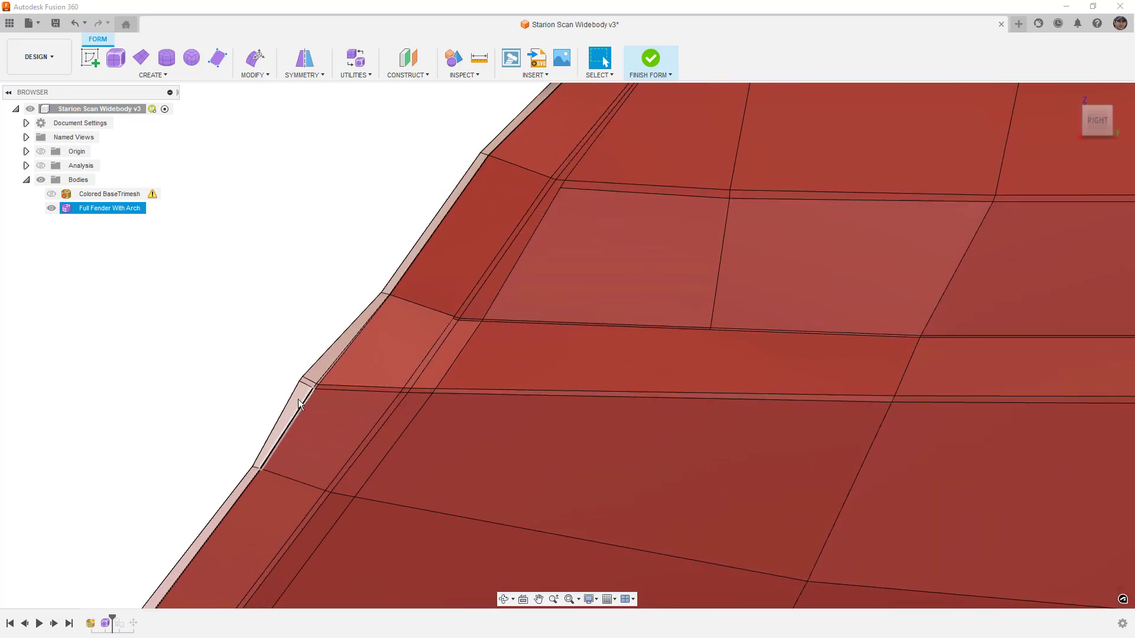
{"action": "left_click", "coordinate": [310, 389]}
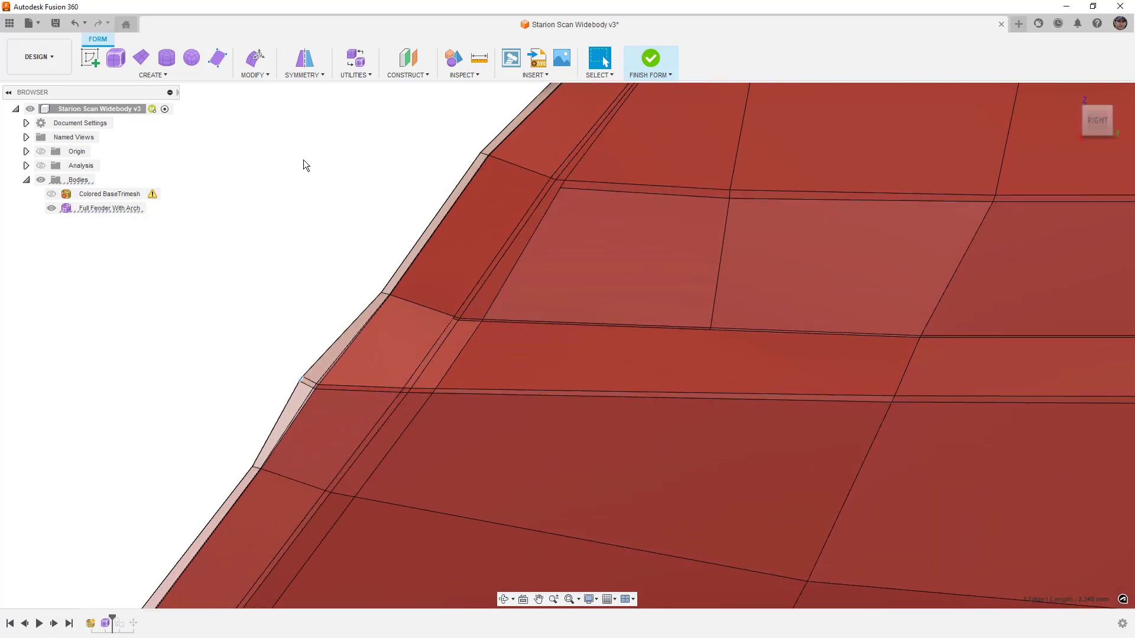
{"action": "left_click", "coordinate": [255, 57]}
{"action": "left_click_drag", "start_coordinate": [315, 363], "coordinate": [326, 370]}
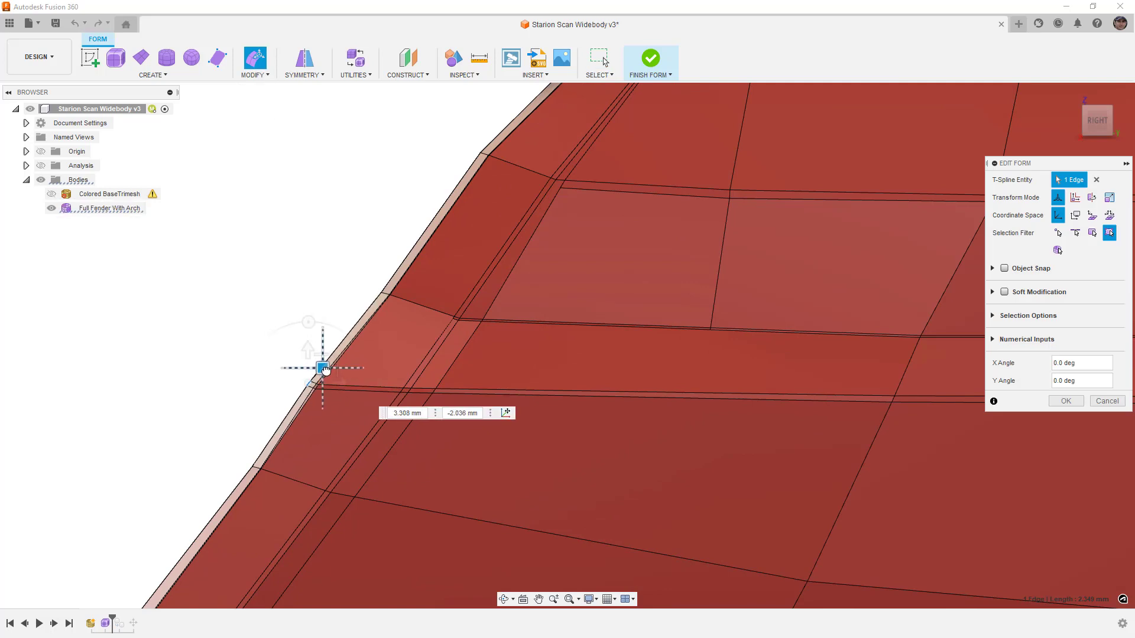
{"action": "left_click_drag", "start_coordinate": [326, 371], "coordinate": [328, 371]}
{"action": "scroll", "coordinate": [324, 307], "scroll_direction": "down", "scroll_amount": 3}
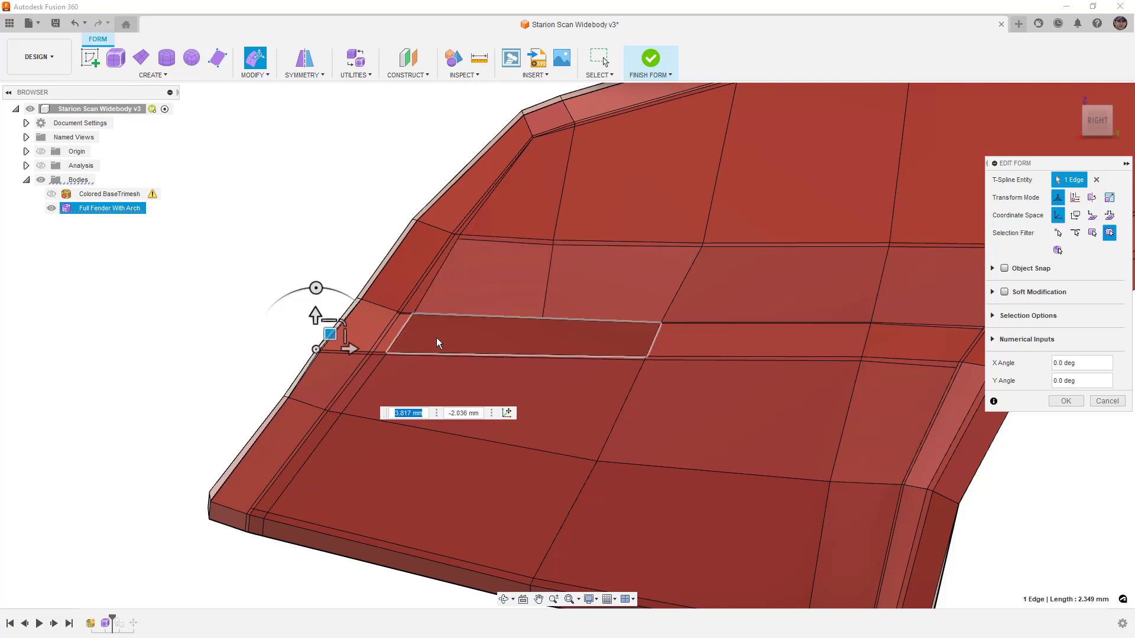
Move the crease vertex at the fender's upper front corner slightly rearward and down in the right view
{"action": "scroll", "coordinate": [438, 345], "scroll_direction": "down", "scroll_amount": 1}
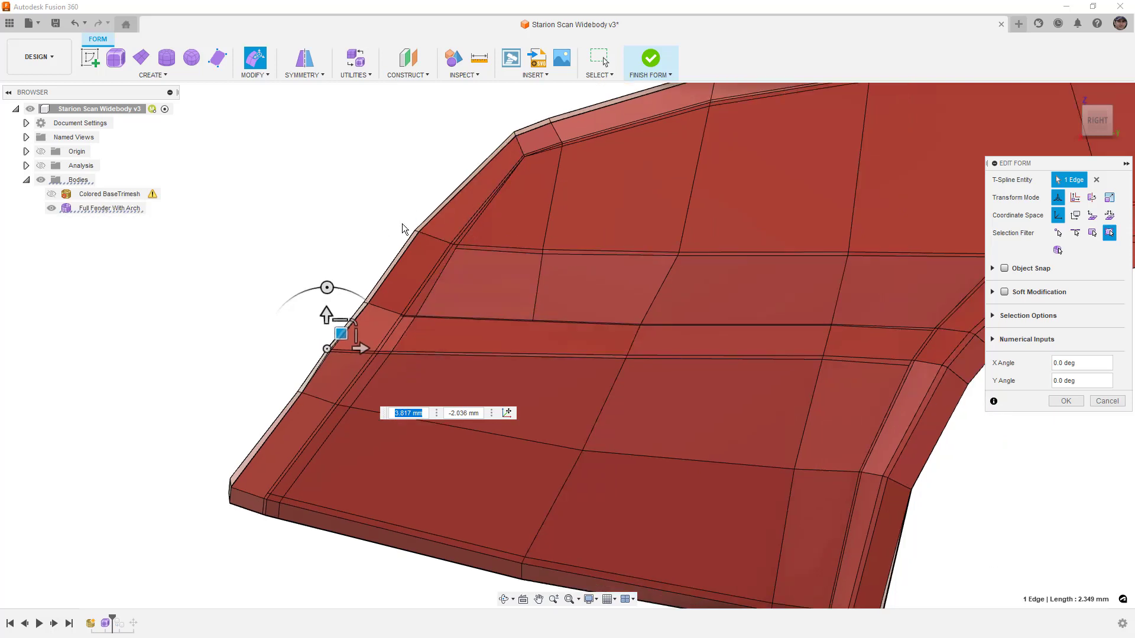
{"action": "scroll", "coordinate": [534, 155], "scroll_direction": "up", "scroll_amount": 2}
{"action": "scroll", "coordinate": [533, 157], "scroll_direction": "up", "scroll_amount": 3}
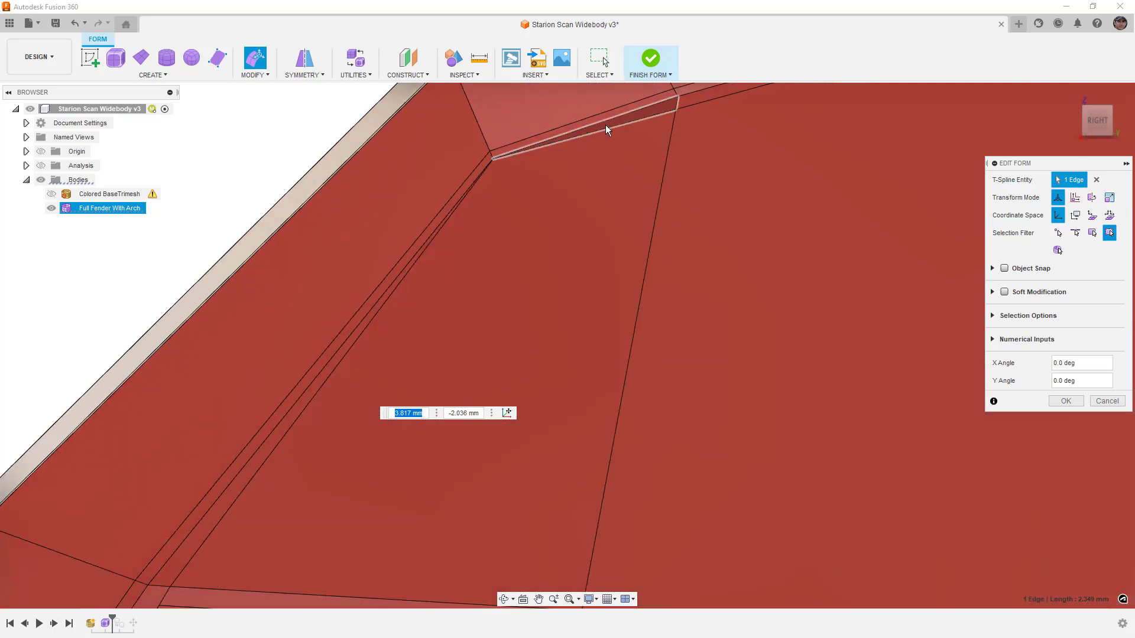
{"action": "scroll", "coordinate": [508, 157], "scroll_direction": "up", "scroll_amount": 1}
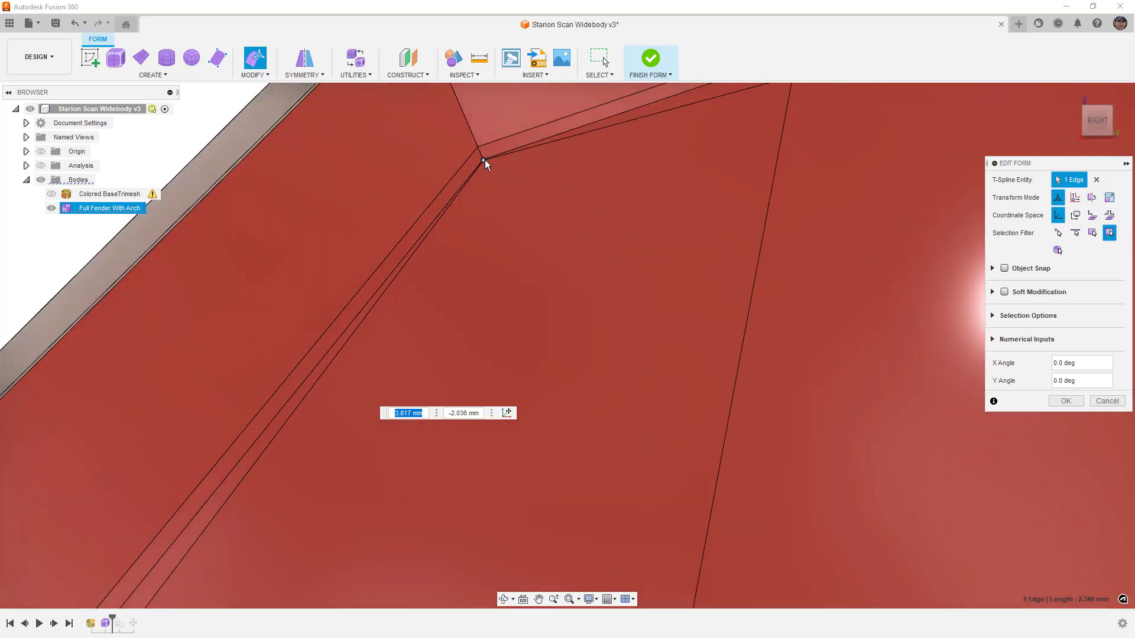
{"action": "left_click", "coordinate": [485, 160]}
{"action": "left_click_drag", "start_coordinate": [494, 147], "coordinate": [504, 160]}
Nudge the same upper front corner vertex slightly outward and up in the front view
{"action": "middle_click_drag", "start_coordinate": [503, 159], "coordinate": [597, 263], "text": "shift"}
{"action": "scroll", "coordinate": [600, 265], "scroll_direction": "down", "scroll_amount": 5}
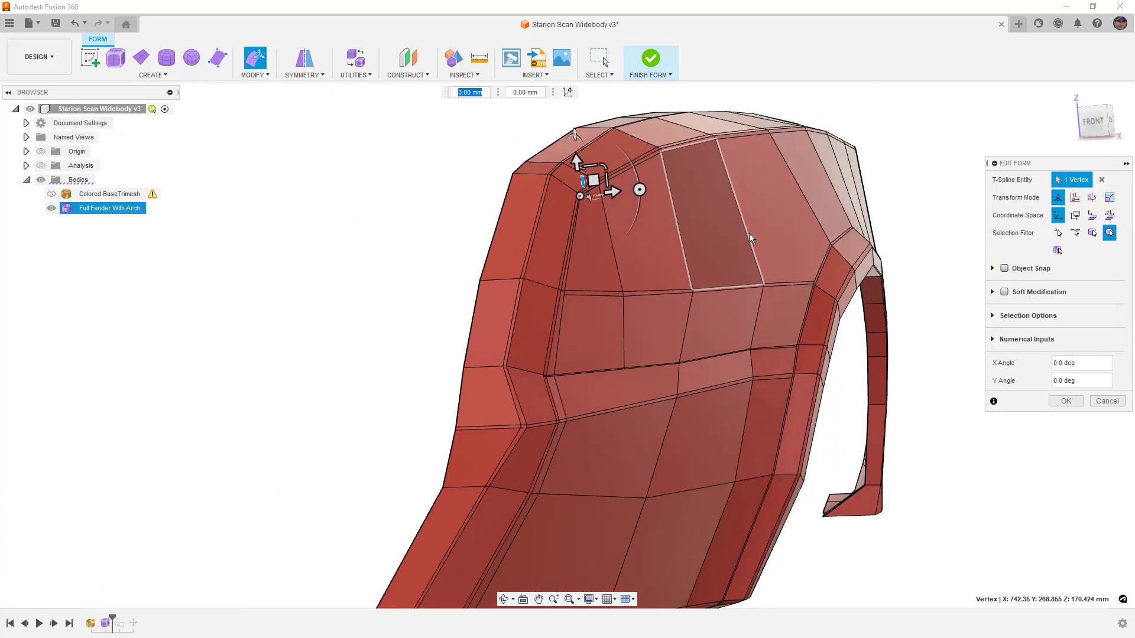
{"action": "left_click", "coordinate": [1093, 122]}
{"action": "scroll", "coordinate": [753, 183], "scroll_direction": "up", "scroll_amount": 6}
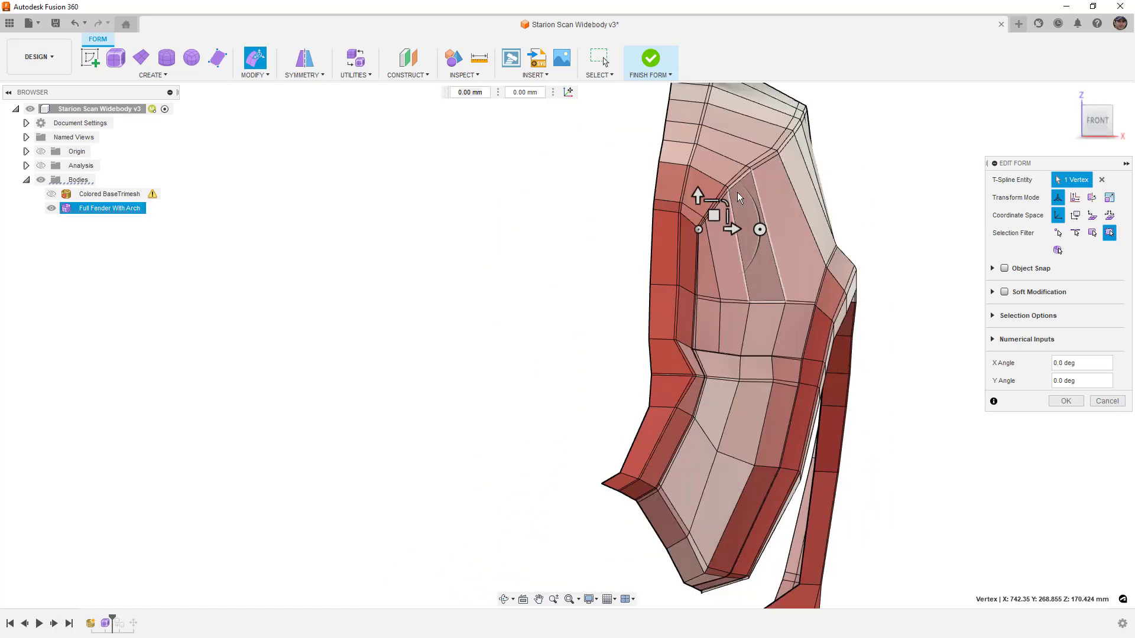
{"action": "scroll", "coordinate": [714, 214], "scroll_direction": "up", "scroll_amount": 6}
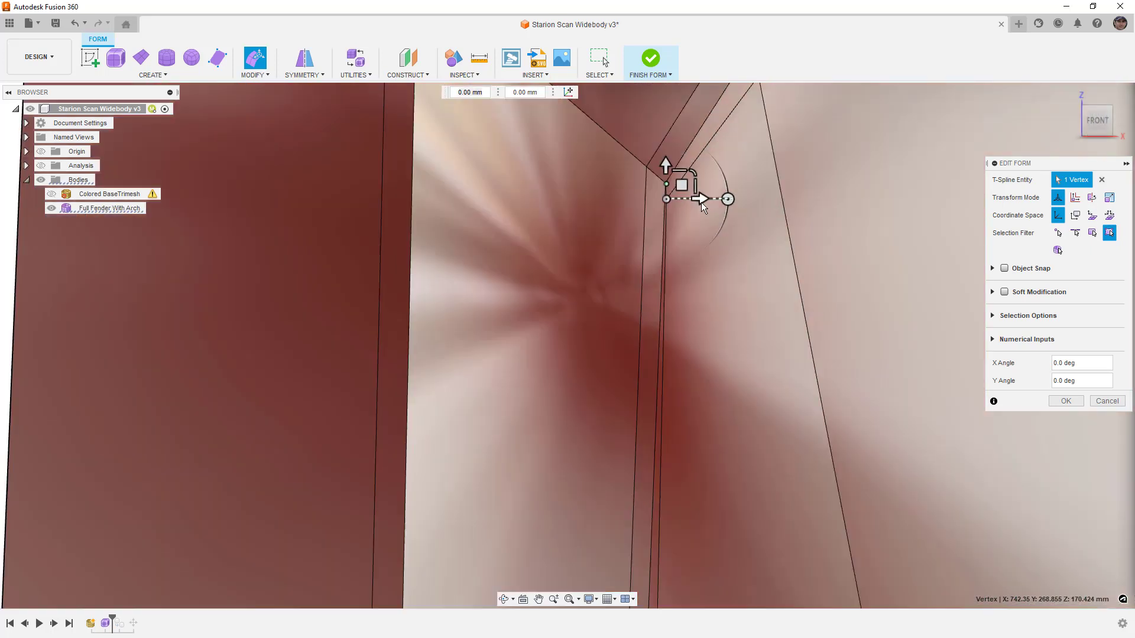
{"action": "left_click", "coordinate": [674, 185]}
{"action": "left_click_drag", "start_coordinate": [673, 185], "coordinate": [683, 180]}
Inspect the short edge and creases at the upper front corner in smooth display, and return the body to box display
{"action": "left_click", "coordinate": [666, 237]}
{"action": "scroll", "coordinate": [666, 249], "scroll_direction": "down", "scroll_amount": 5}
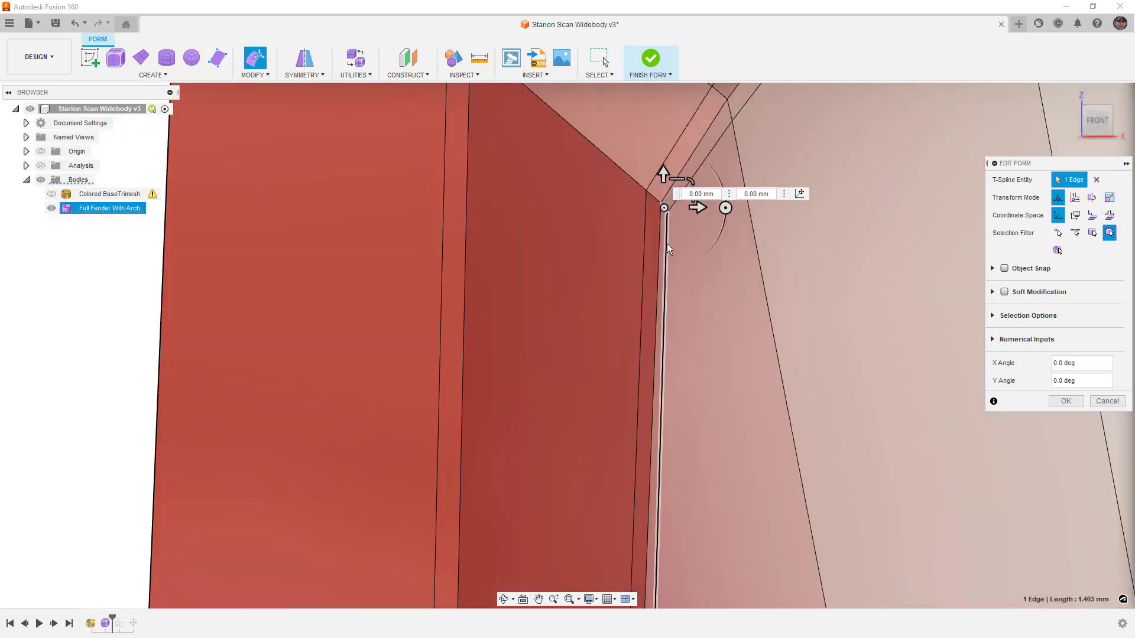
{"action": "scroll", "coordinate": [665, 261], "scroll_direction": "down", "scroll_amount": 4}
{"action": "middle_click_drag", "start_coordinate": [666, 263], "coordinate": [618, 332], "text": "shift"}
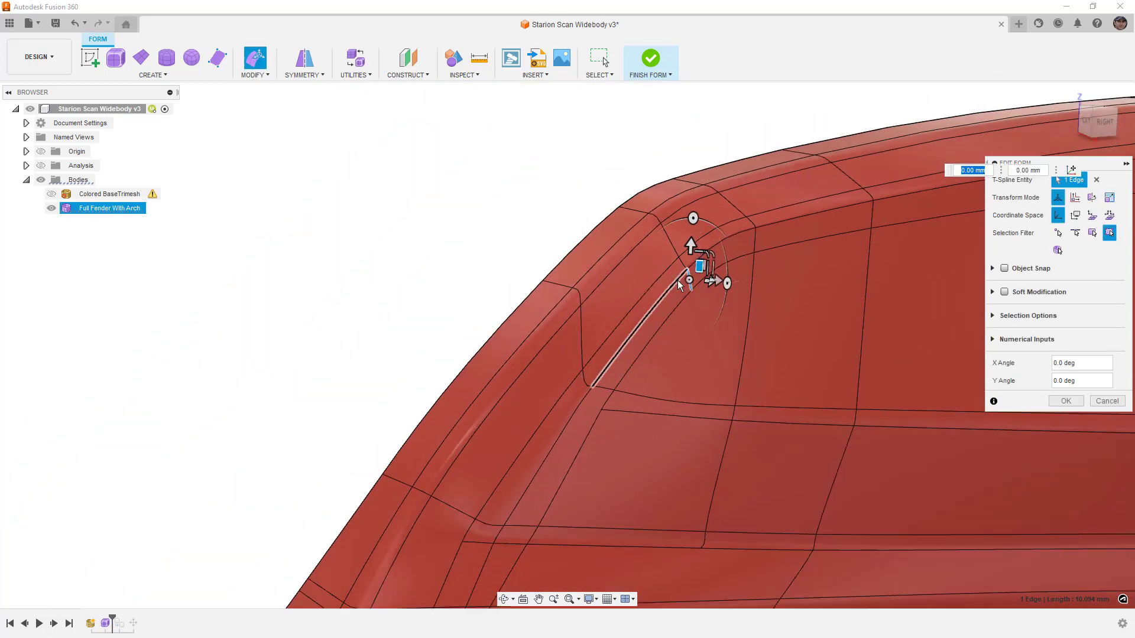
{"action": "key", "text": "alt+1"}
{"action": "scroll", "coordinate": [702, 249], "scroll_direction": "up", "scroll_amount": 8}
{"action": "scroll", "coordinate": [699, 251], "scroll_direction": "down", "scroll_amount": 2}
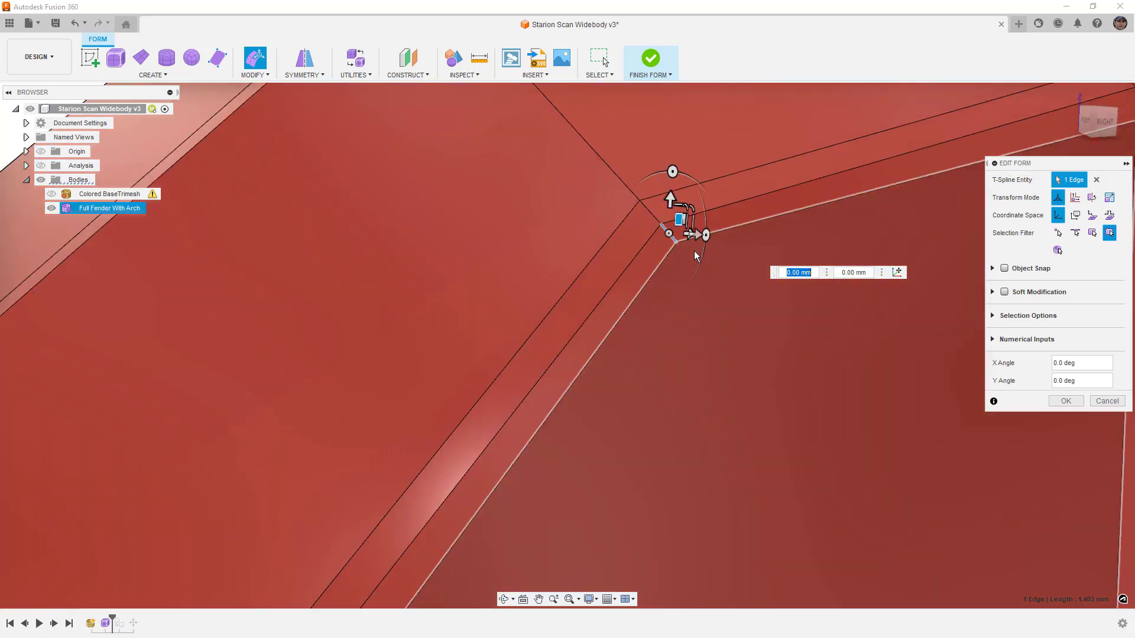
{"action": "scroll", "coordinate": [640, 262], "scroll_direction": "down", "scroll_amount": 4}
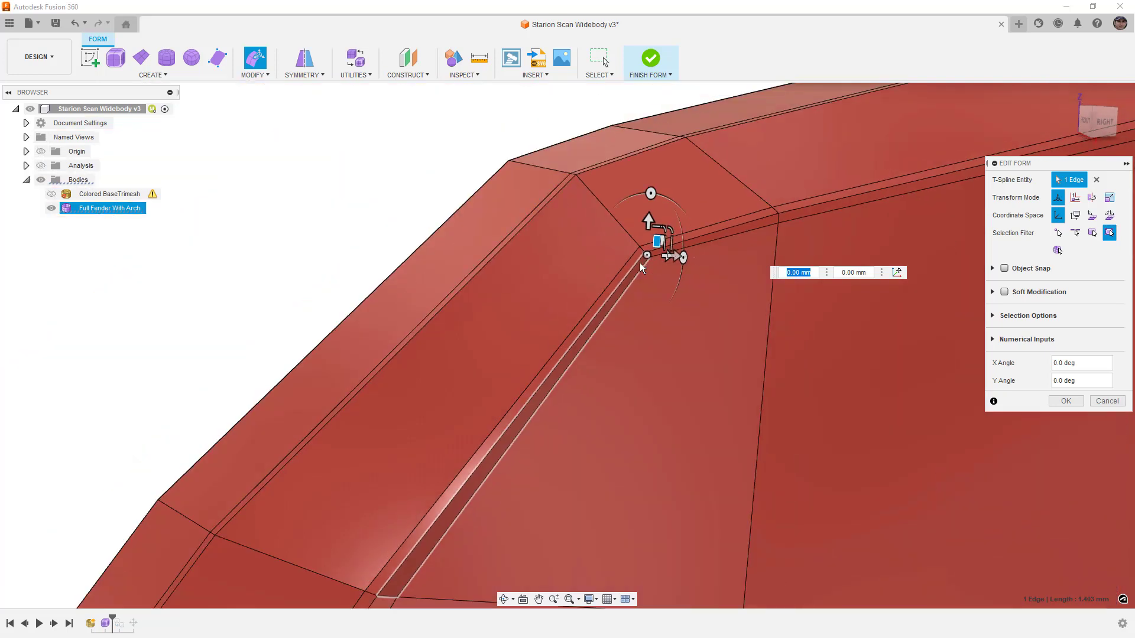
{"action": "scroll", "coordinate": [640, 262], "scroll_direction": "down", "scroll_amount": 5}
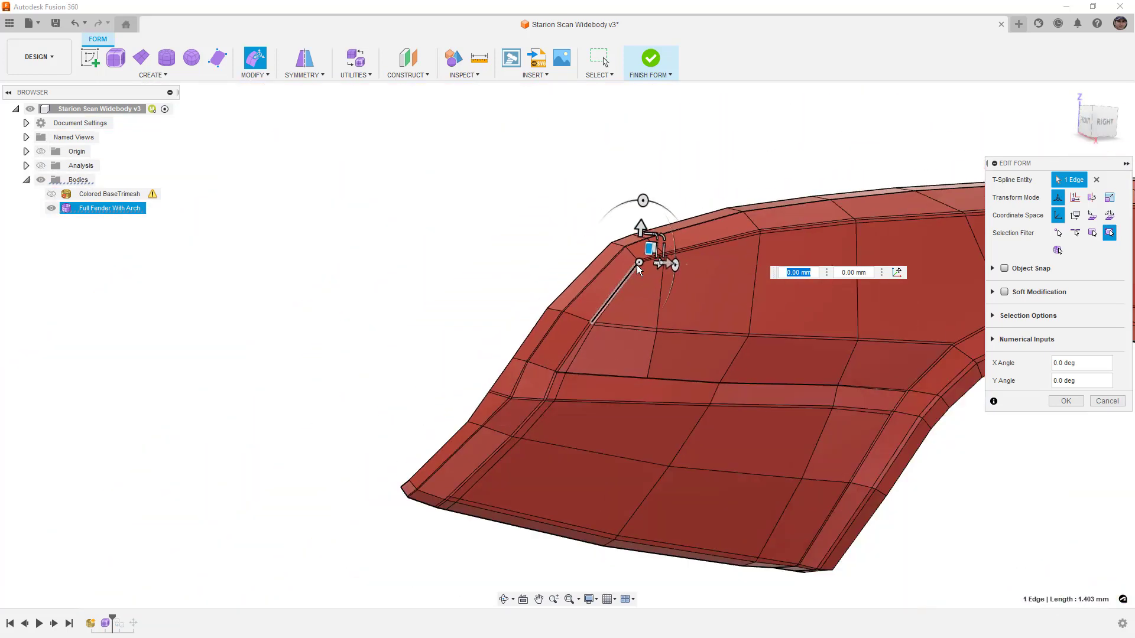
{"action": "middle_click_drag", "start_coordinate": [834, 317], "coordinate": [792, 311], "text": "shift"}
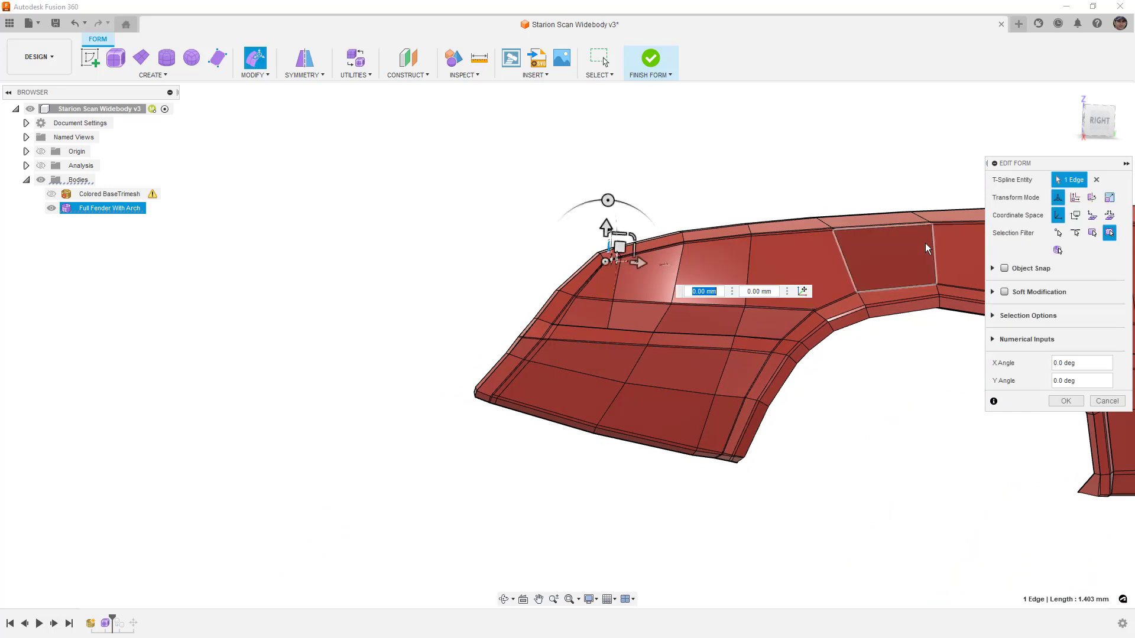
Raise the short crease edge below the upper front corner by about 0.8 mm in the right view
{"action": "scroll", "coordinate": [643, 310], "scroll_direction": "up", "scroll_amount": 4}
{"action": "scroll", "coordinate": [643, 310], "scroll_direction": "up", "scroll_amount": 2}
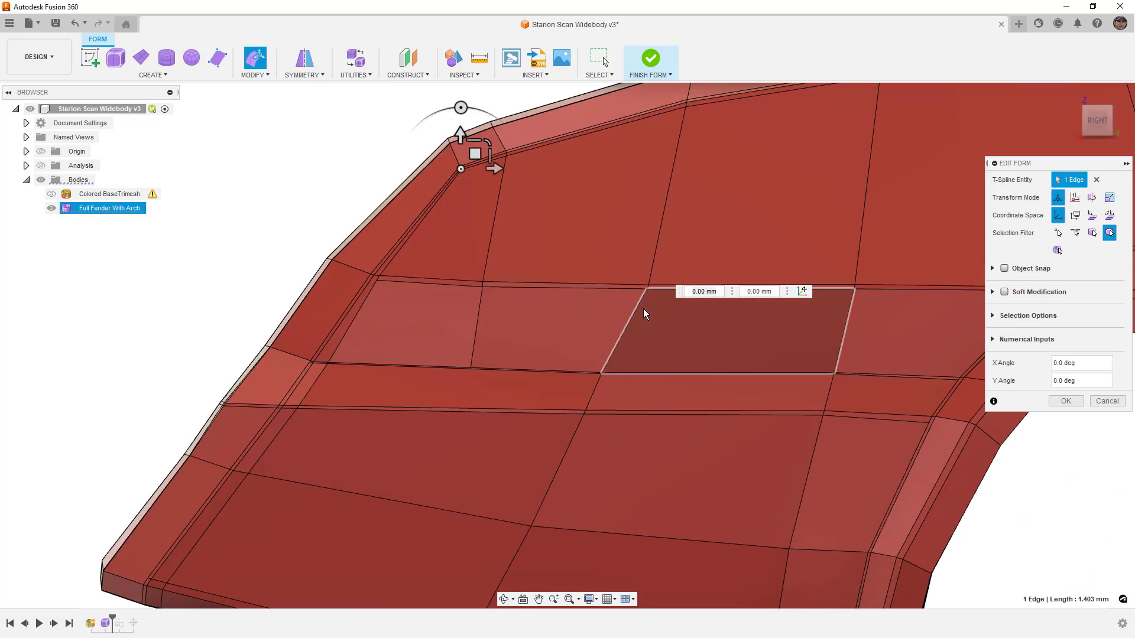
{"action": "left_click", "coordinate": [495, 281]}
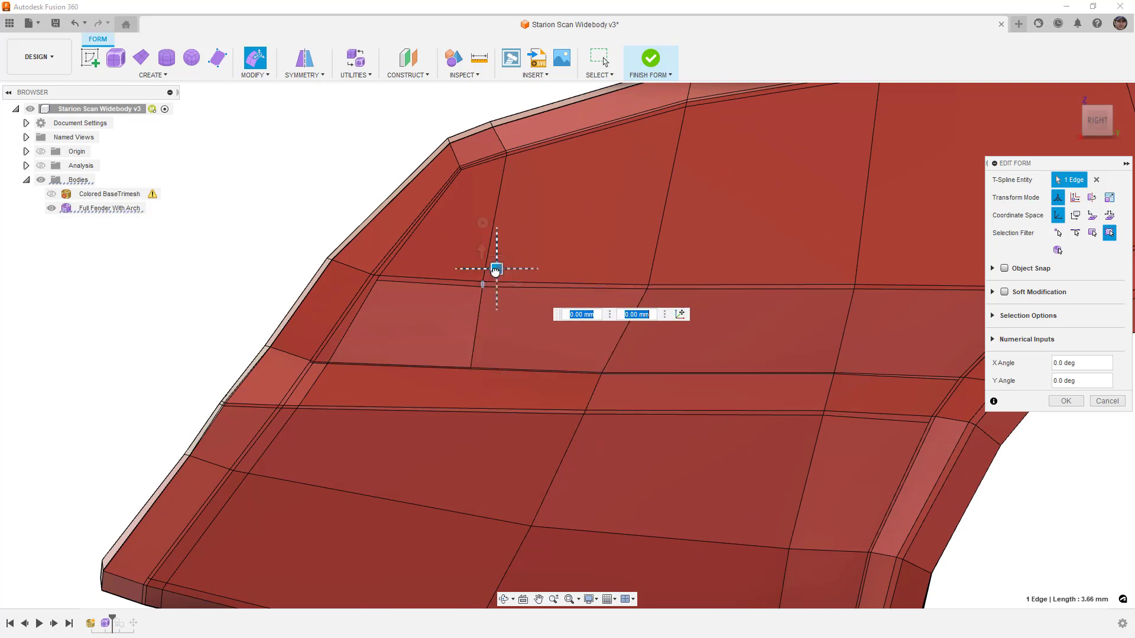
{"action": "left_click_drag", "start_coordinate": [495, 270], "coordinate": [495, 269]}
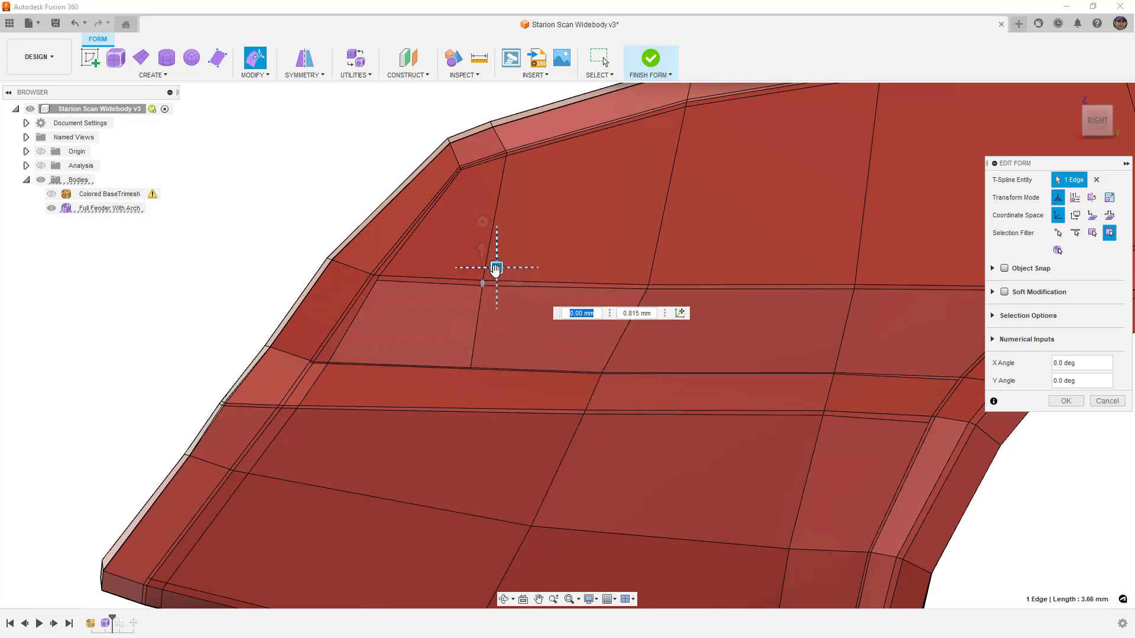
Move the three stacked edges crossing the narrow band ahead of the wheel arch by about -0.5 mm horizontally and -2.5 mm vertically
{"action": "scroll", "coordinate": [496, 270], "scroll_direction": "down", "scroll_amount": 3}
{"action": "scroll", "coordinate": [694, 357], "scroll_direction": "up", "scroll_amount": 2}
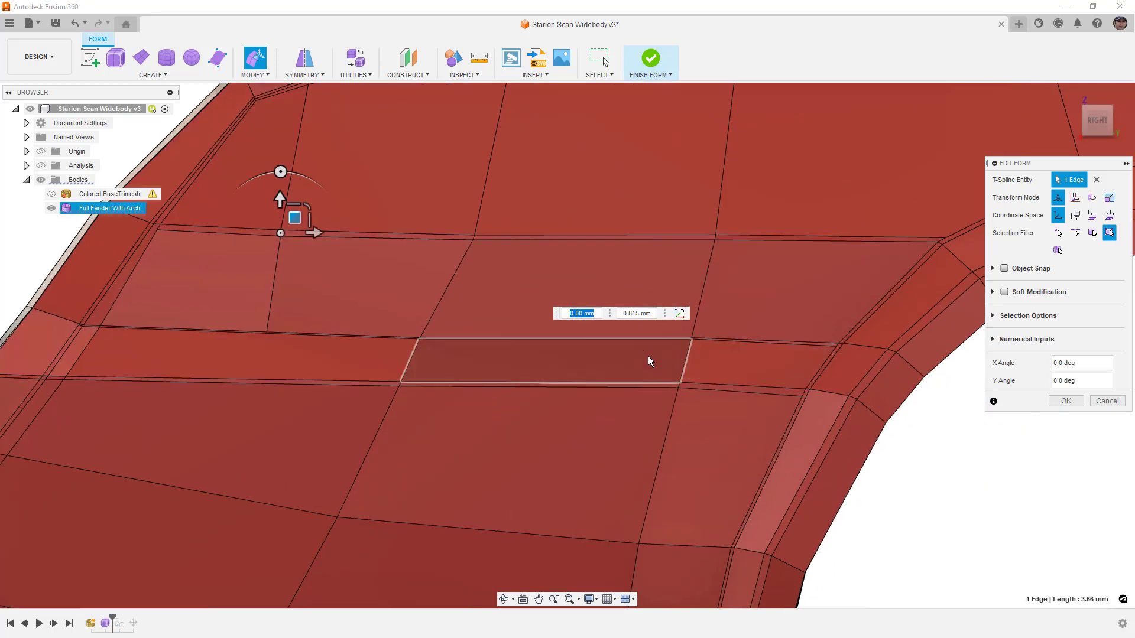
{"action": "scroll", "coordinate": [680, 343], "scroll_direction": "up", "scroll_amount": 3}
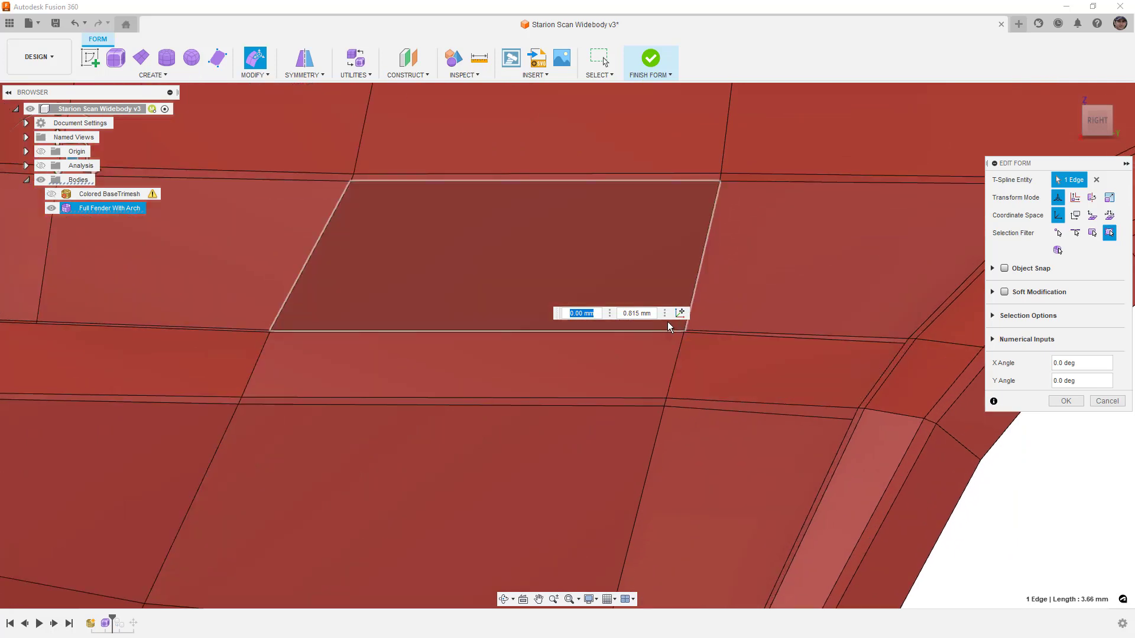
{"action": "left_click_drag", "start_coordinate": [684, 406], "coordinate": [694, 434]}
{"action": "left_click_drag", "start_coordinate": [690, 352], "coordinate": [687, 359]}
{"action": "scroll", "coordinate": [686, 359], "scroll_direction": "down", "scroll_amount": 5}
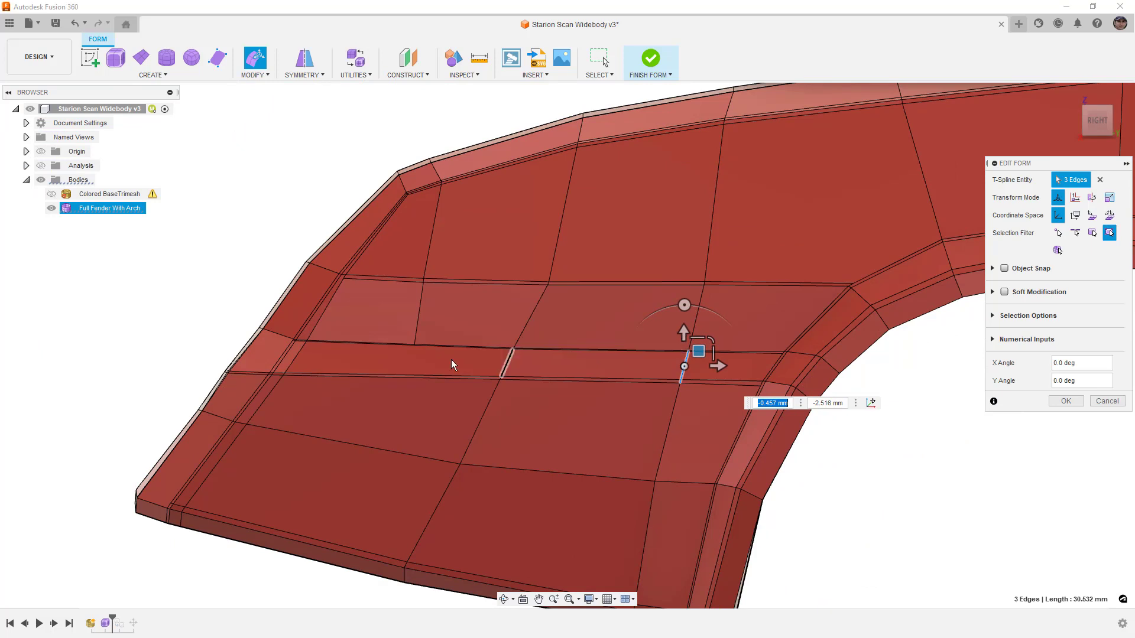
Finish the form edit and delete the short cross edge where the narrow front crease strip meets the lower horizontal crease
{"action": "scroll", "coordinate": [258, 342], "scroll_direction": "up", "scroll_amount": 6}
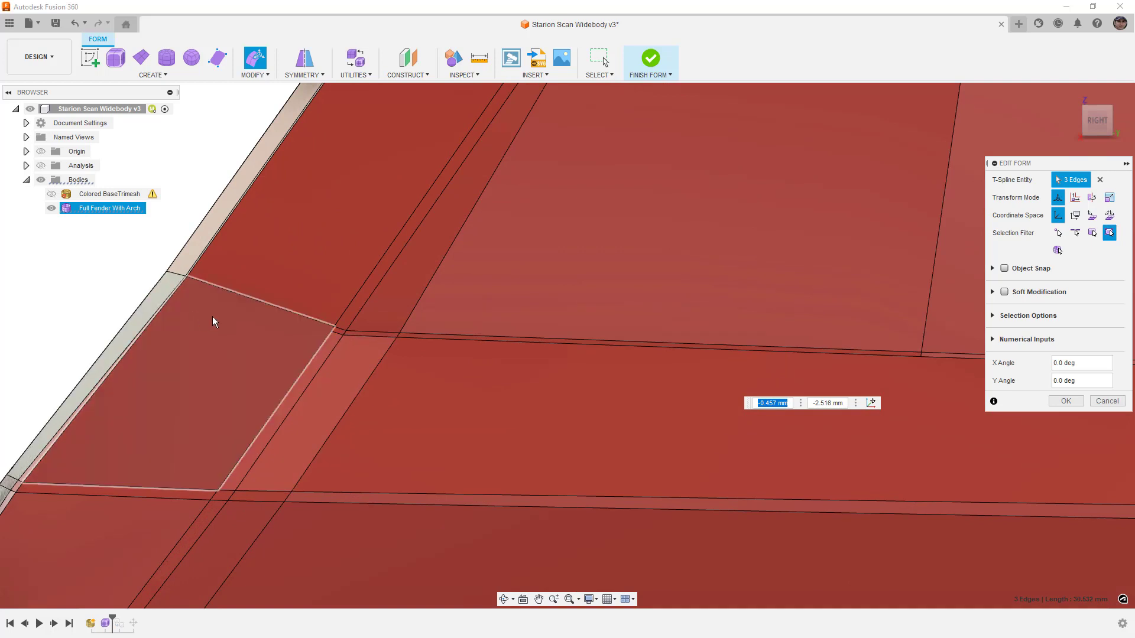
{"action": "scroll", "coordinate": [181, 289], "scroll_direction": "up", "scroll_amount": 3}
{"action": "middle_click_drag", "start_coordinate": [182, 291], "coordinate": [236, 311], "text": "shift"}
{"action": "scroll", "coordinate": [248, 316], "scroll_direction": "down", "scroll_amount": 5}
{"action": "scroll", "coordinate": [399, 346], "scroll_direction": "down", "scroll_amount": 5}
{"action": "middle_click_drag", "start_coordinate": [393, 350], "coordinate": [478, 348], "text": "shift"}
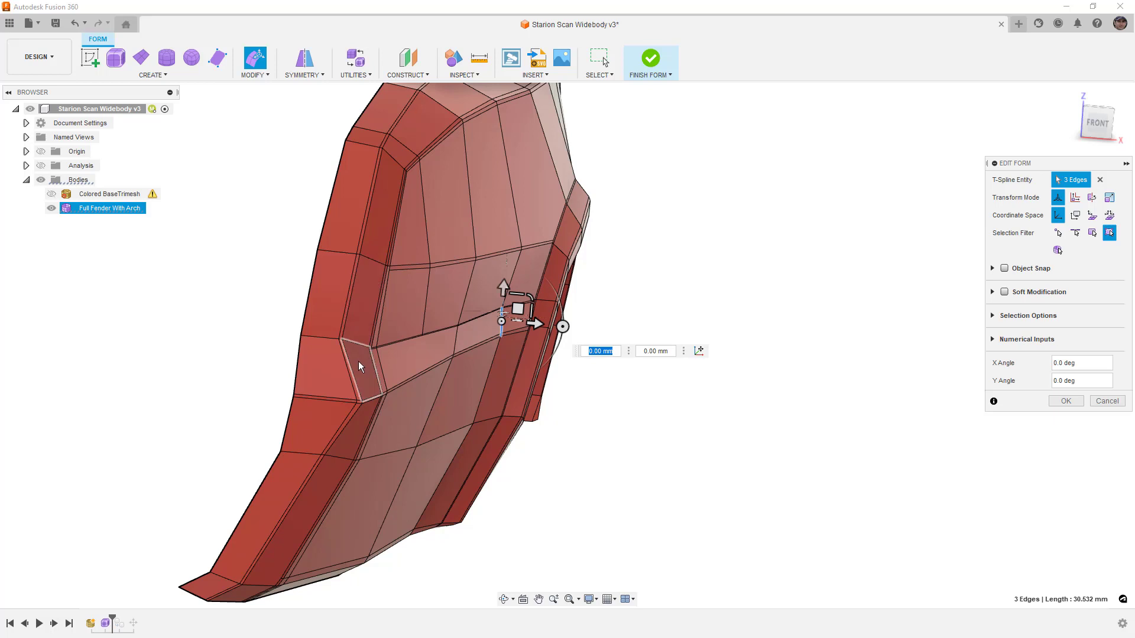
{"action": "scroll", "coordinate": [346, 348], "scroll_direction": "up", "scroll_amount": 3}
{"action": "scroll", "coordinate": [347, 352], "scroll_direction": "up", "scroll_amount": 2}
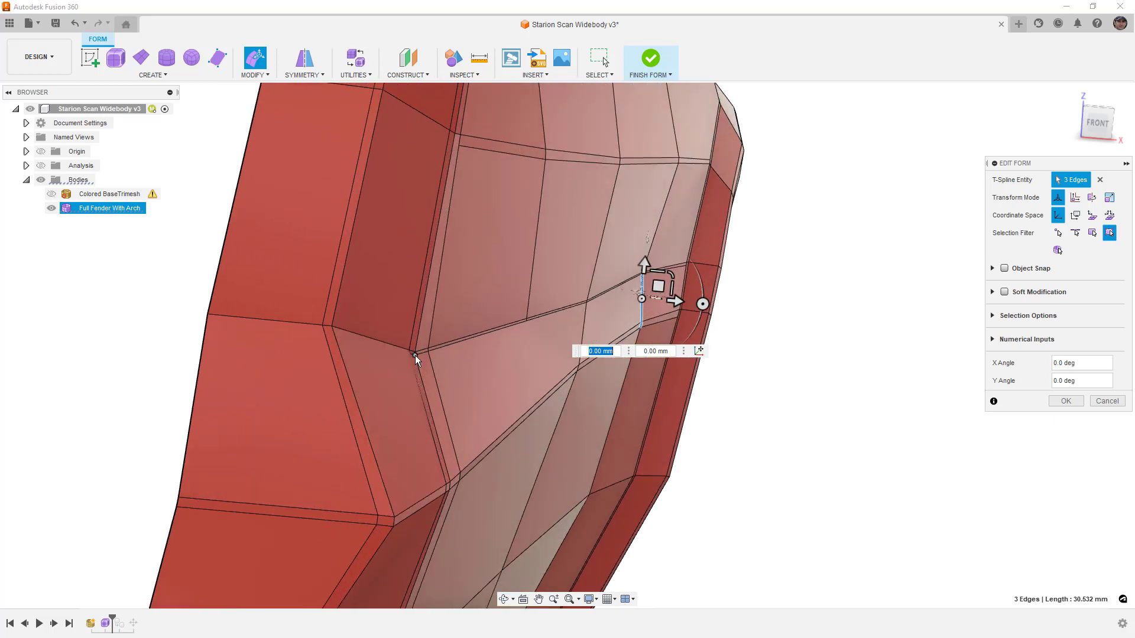
{"action": "scroll", "coordinate": [409, 353], "scroll_direction": "up", "scroll_amount": 3}
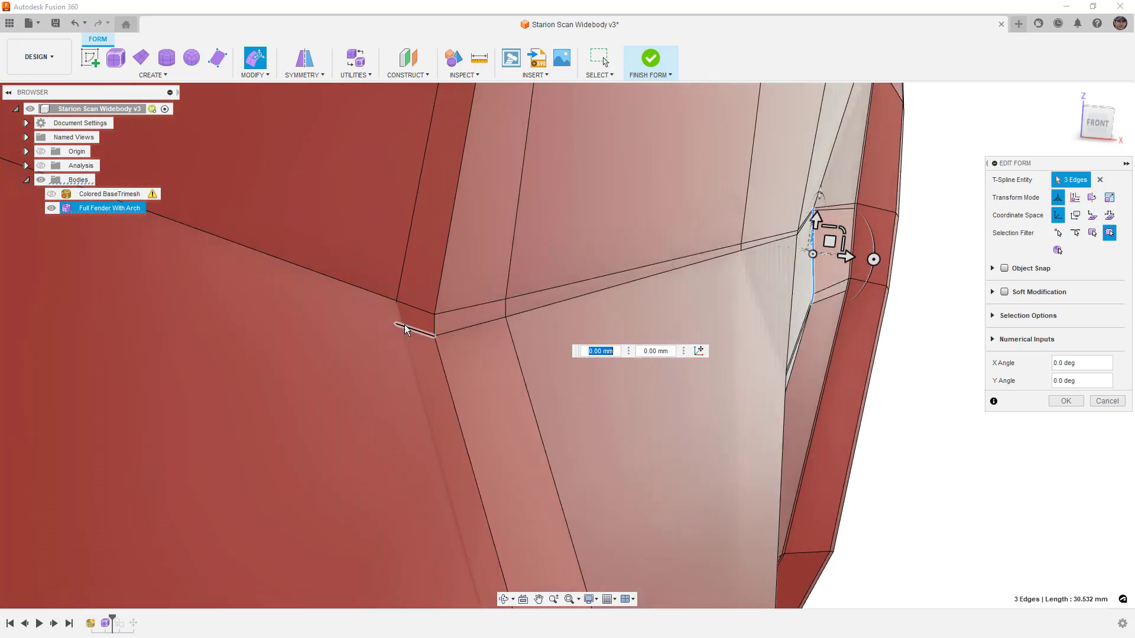
{"action": "mouse_move", "coordinate": [388, 341]}
{"action": "middle_mouse_down", "text": "shift"}
{"action": "mouse_move", "coordinate": [294, 352]}
{"action": "mouse_move", "coordinate": [379, 350]}
{"action": "middle_mouse_up", "text": "shift"}
{"action": "left_click", "coordinate": [440, 325]}
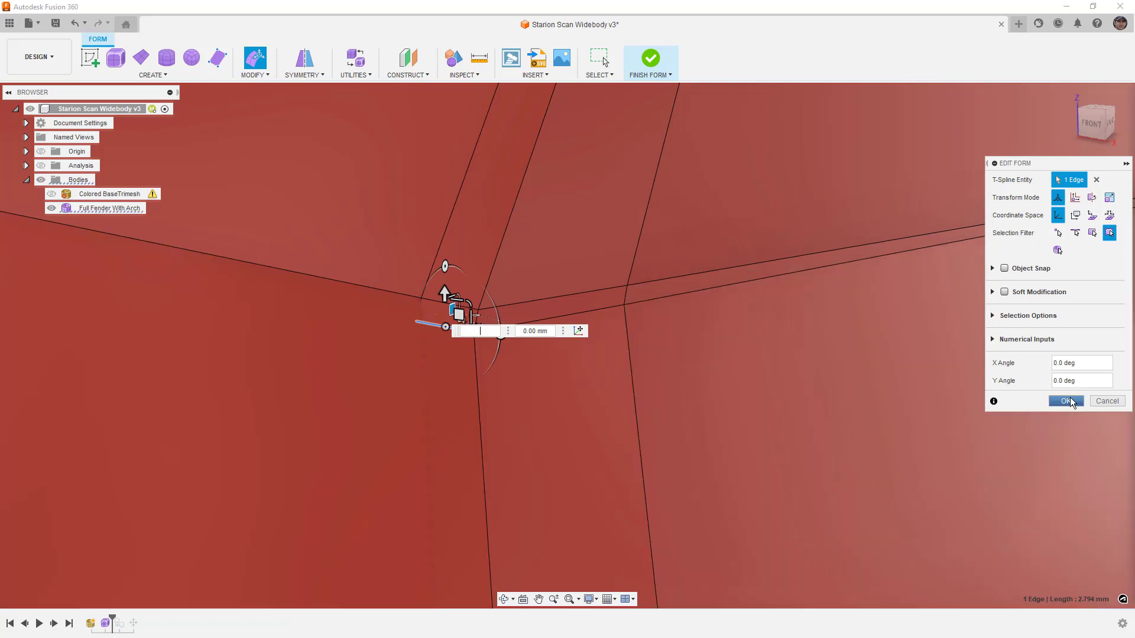
{"action": "left_click", "coordinate": [1066, 401]}
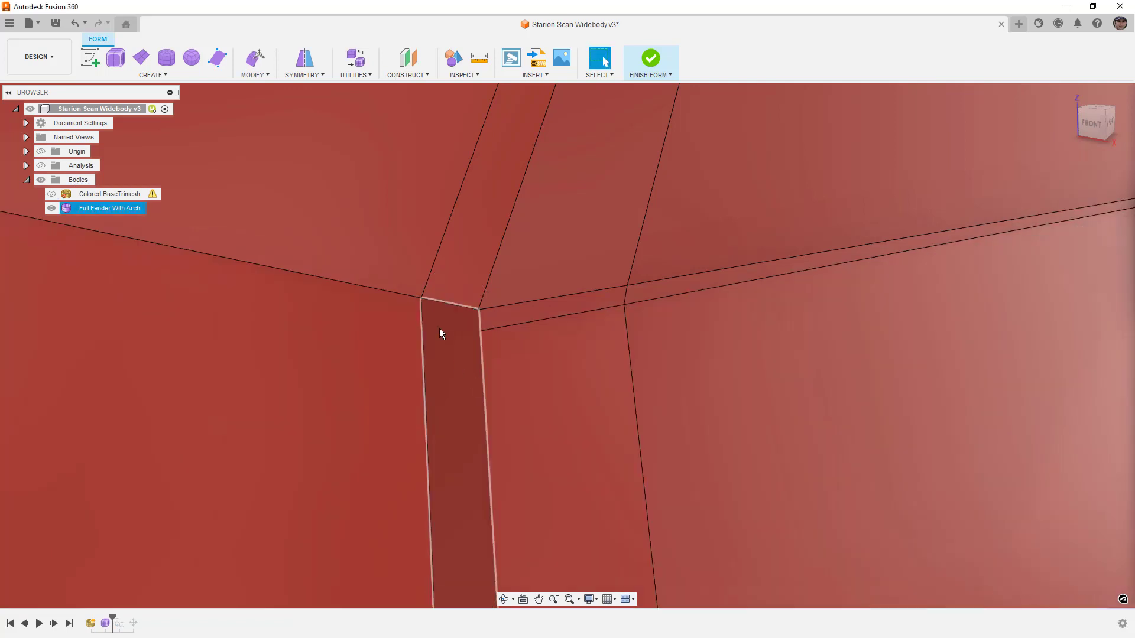
Inspect the crease junctions along the fender's front edge in smooth display, and return the body to box display
{"action": "scroll", "coordinate": [442, 337], "scroll_direction": "down", "scroll_amount": 5}
{"action": "mouse_move", "coordinate": [441, 391]}
{"action": "middle_mouse_down", "text": "shift"}
{"action": "mouse_move", "coordinate": [413, 388]}
{"action": "mouse_move", "coordinate": [427, 392]}
{"action": "middle_mouse_up", "text": "shift"}
{"action": "scroll", "coordinate": [427, 394], "scroll_direction": "down", "scroll_amount": 5}
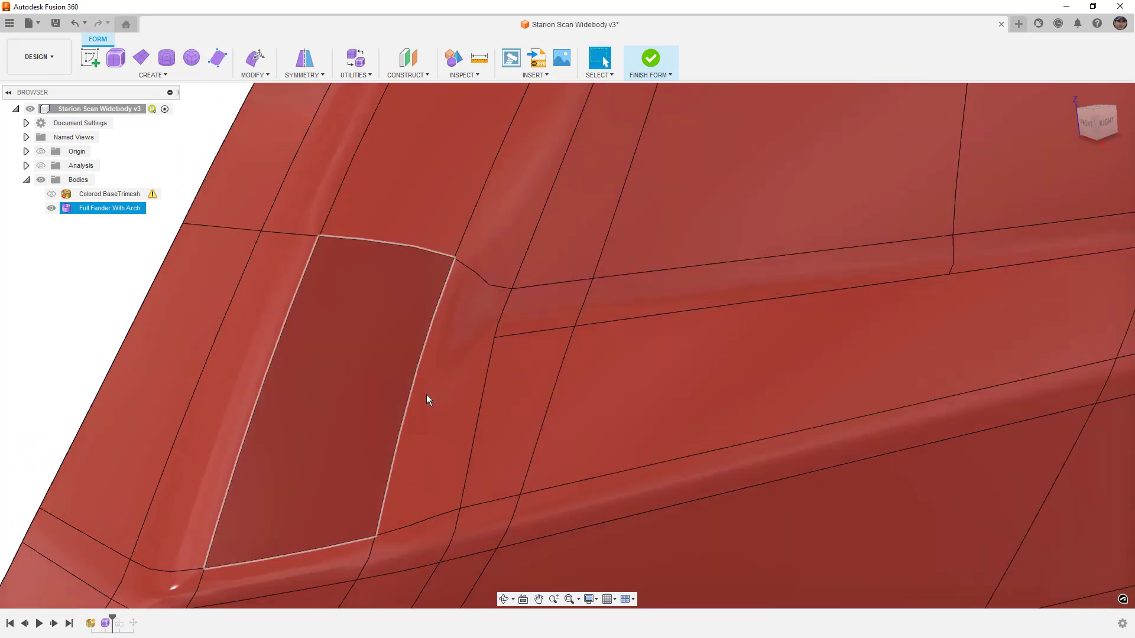
{"action": "scroll", "coordinate": [865, 342], "scroll_direction": "up", "scroll_amount": 3}
{"action": "middle_click_drag", "start_coordinate": [866, 347], "coordinate": [808, 351], "text": "shift"}
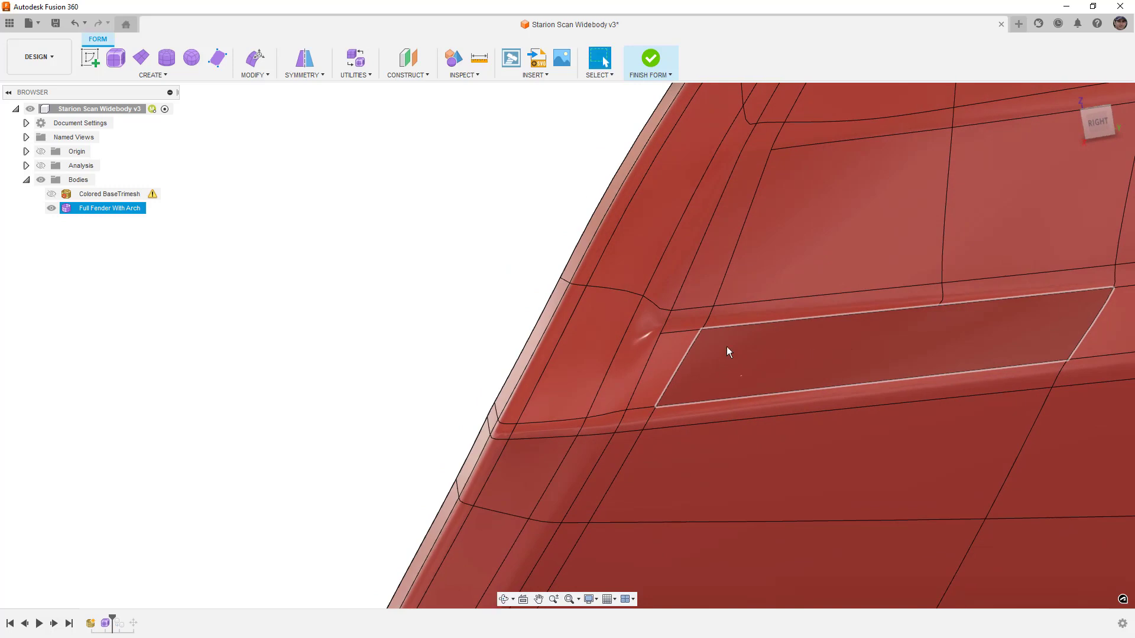
{"action": "scroll", "coordinate": [662, 327], "scroll_direction": "up", "scroll_amount": 5}
{"action": "mouse_move", "coordinate": [669, 383]}
{"action": "middle_mouse_down", "text": "shift"}
{"action": "mouse_move", "coordinate": [660, 372]}
{"action": "mouse_move", "coordinate": [670, 378]}
{"action": "middle_mouse_up", "text": "shift"}
{"action": "key", "text": "ctrl+1"}
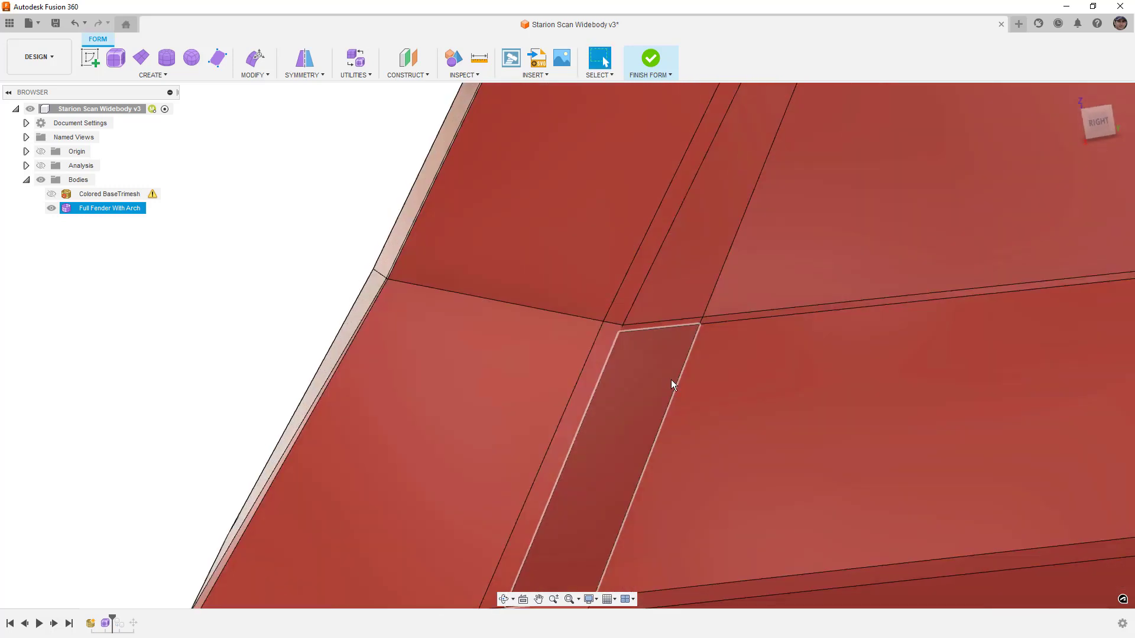
Insert a point in Simple mode to extend the lower crease edge across the narrow front strip, and switch to smooth display
{"action": "left_click", "coordinate": [254, 75]}
{"action": "left_click", "coordinate": [266, 142]}
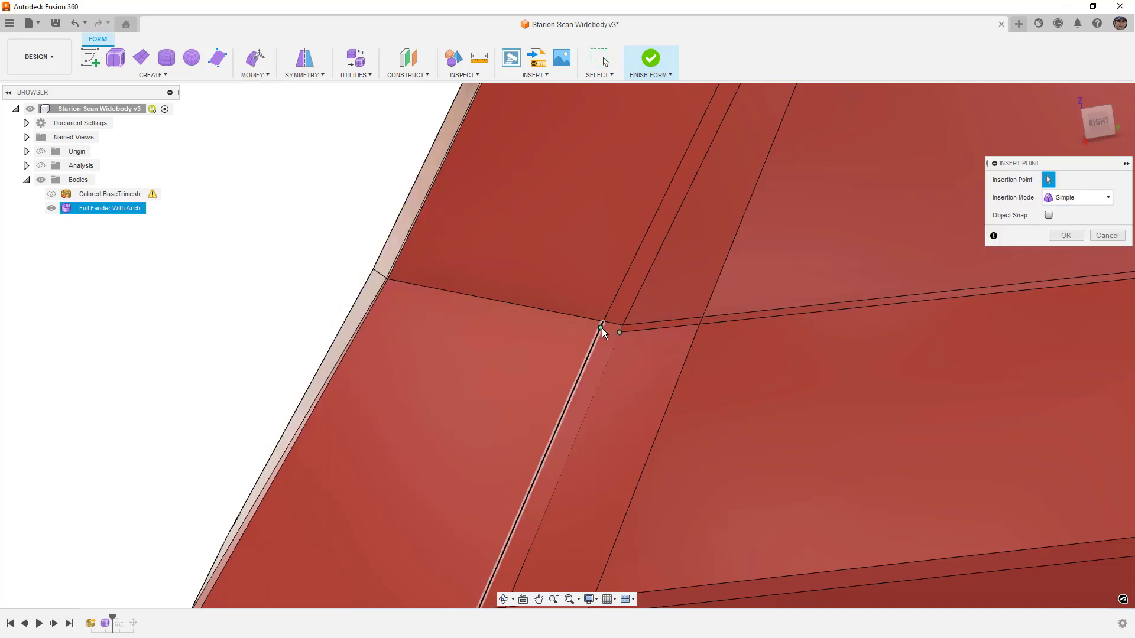
{"action": "left_click", "coordinate": [601, 328]}
{"action": "left_click", "coordinate": [592, 349]}
{"action": "key", "text": "alt+3"}
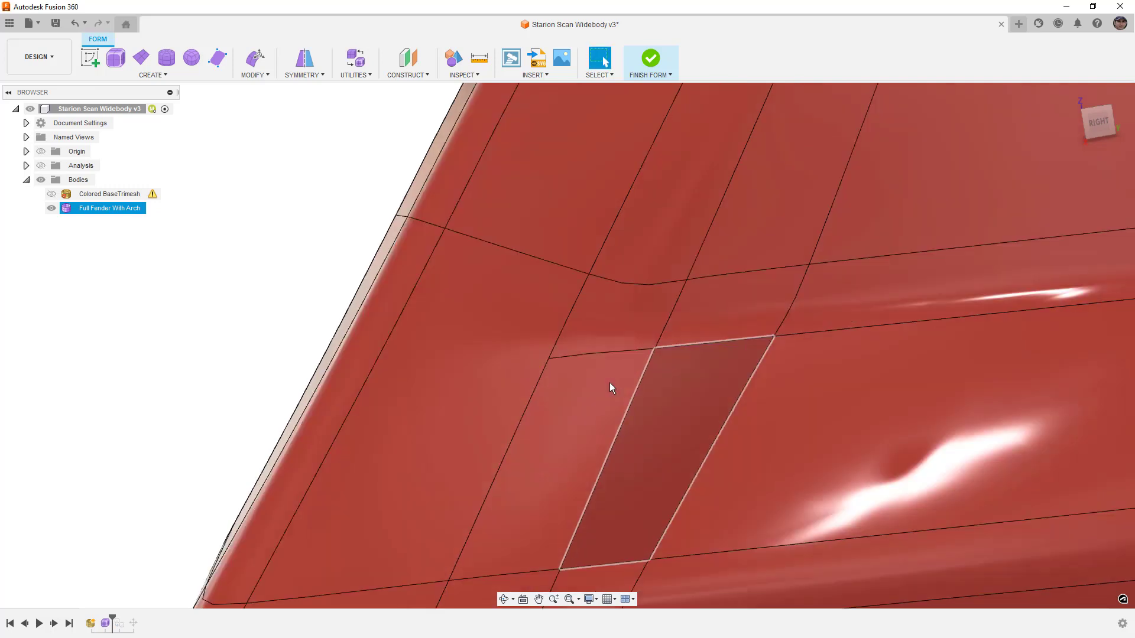
Examine the extended crease edge and the short crease edge above it at the front corner in smooth display
{"action": "scroll", "coordinate": [608, 351], "scroll_direction": "down", "scroll_amount": 5}
{"action": "middle_click_drag", "start_coordinate": [620, 388], "coordinate": [667, 346], "text": "shift"}
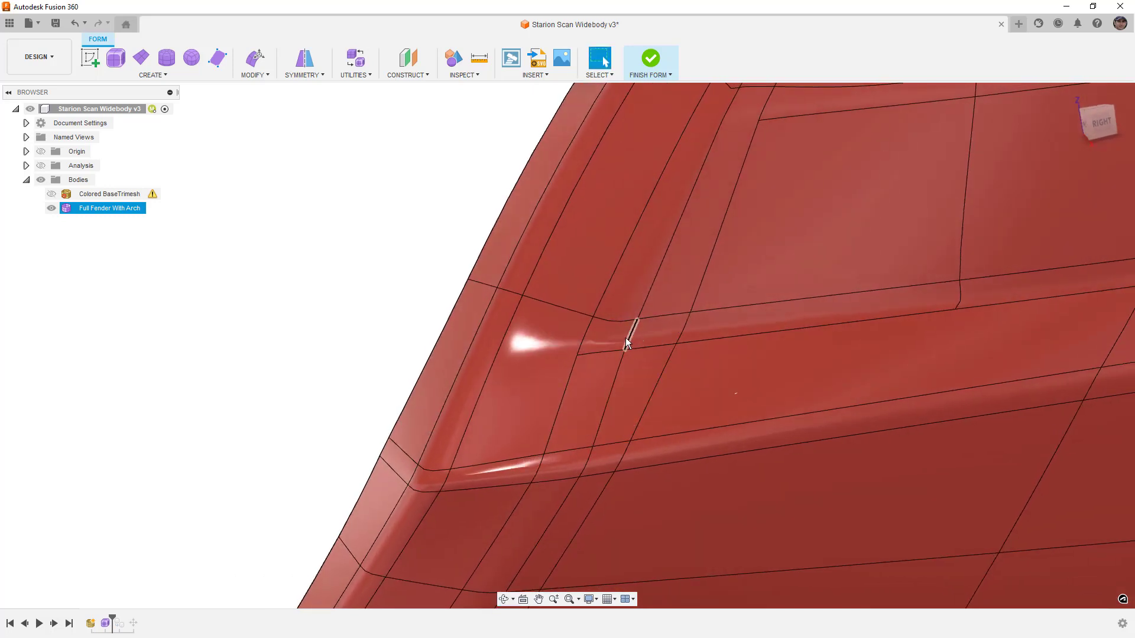
{"action": "scroll", "coordinate": [563, 349], "scroll_direction": "down", "scroll_amount": 8}
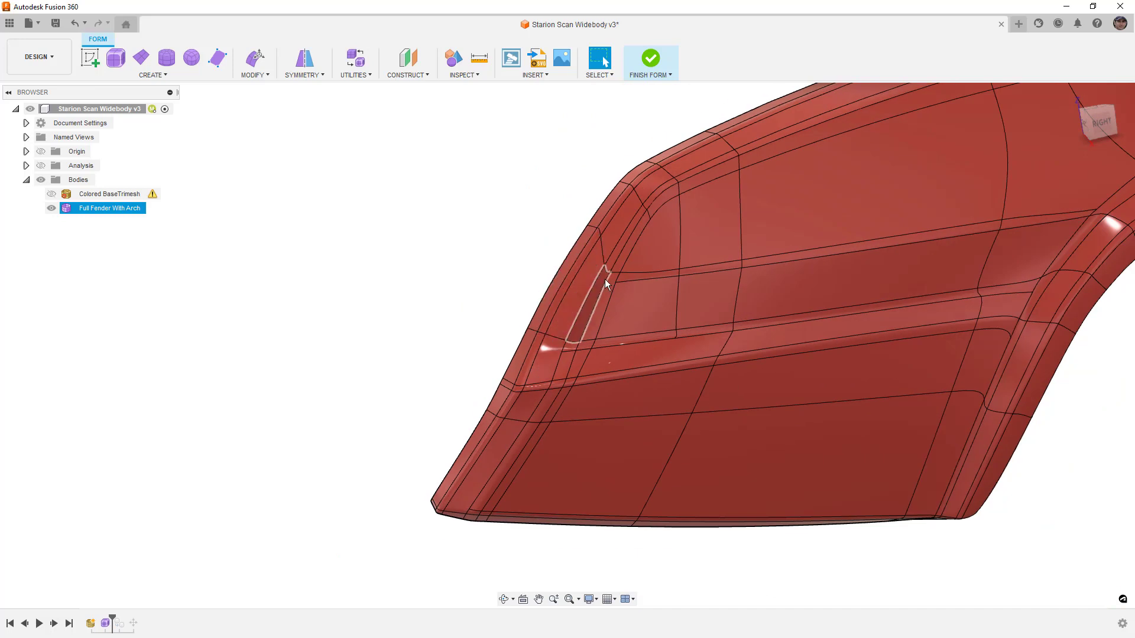
{"action": "left_click", "coordinate": [629, 279]}
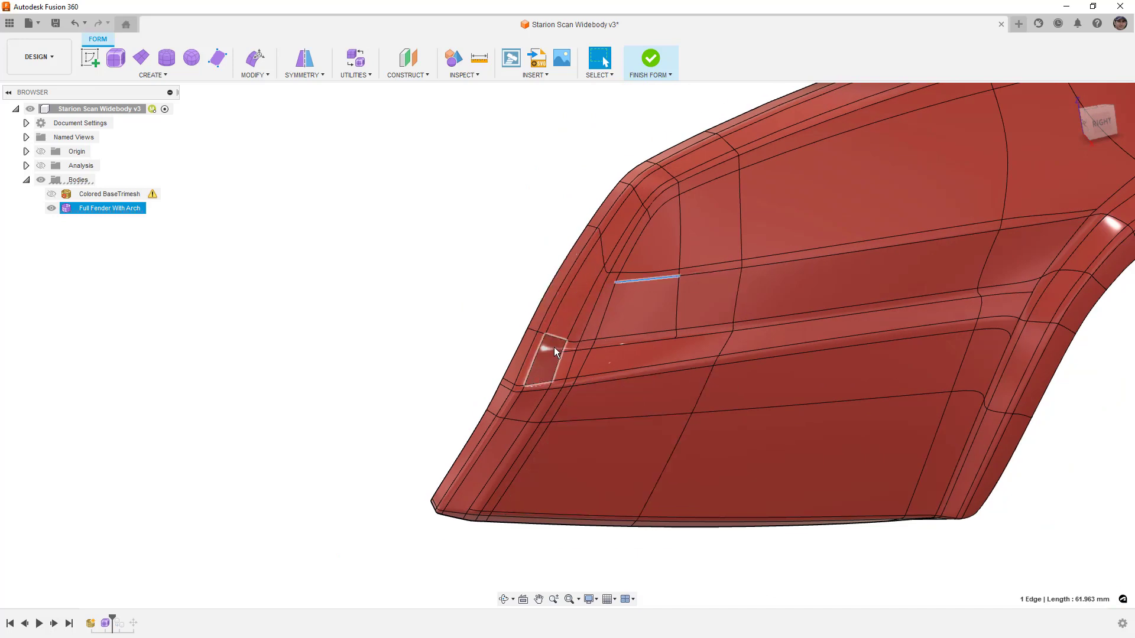
{"action": "middle_click_drag", "start_coordinate": [569, 365], "coordinate": [618, 361], "text": "shift"}
{"action": "scroll", "coordinate": [615, 372], "scroll_direction": "up", "scroll_amount": 5}
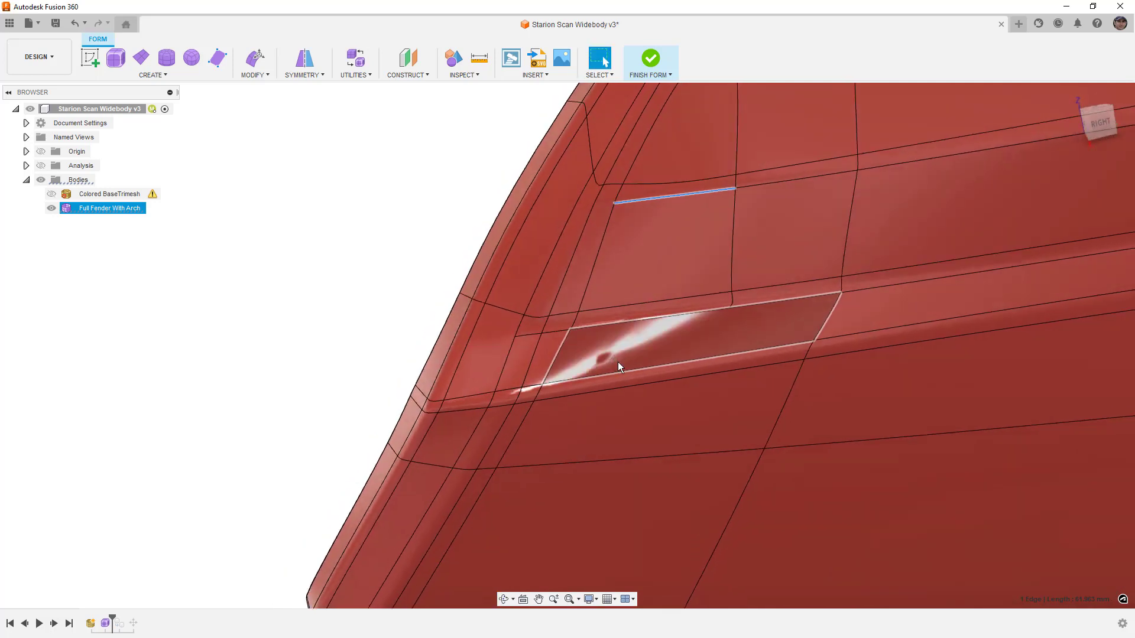
{"action": "scroll", "coordinate": [601, 362], "scroll_direction": "down", "scroll_amount": 5}
{"action": "left_click", "coordinate": [579, 508]}
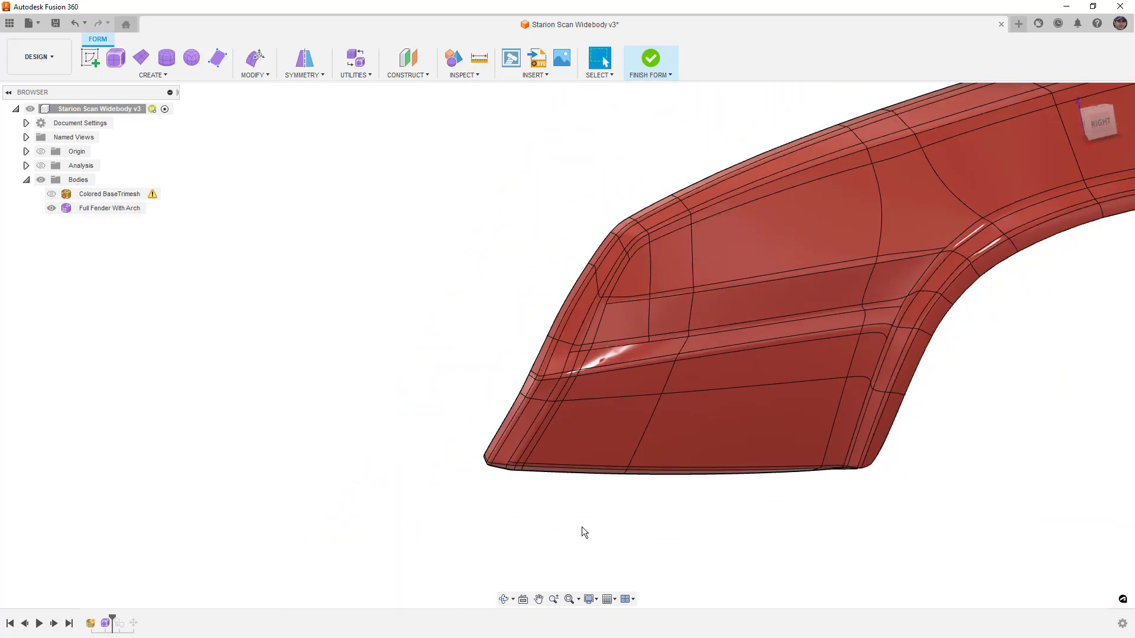
Finish the form, show the Full Fender With Arch body, and inspect its surface highlights at the front creases
{"action": "left_click", "coordinate": [650, 59]}
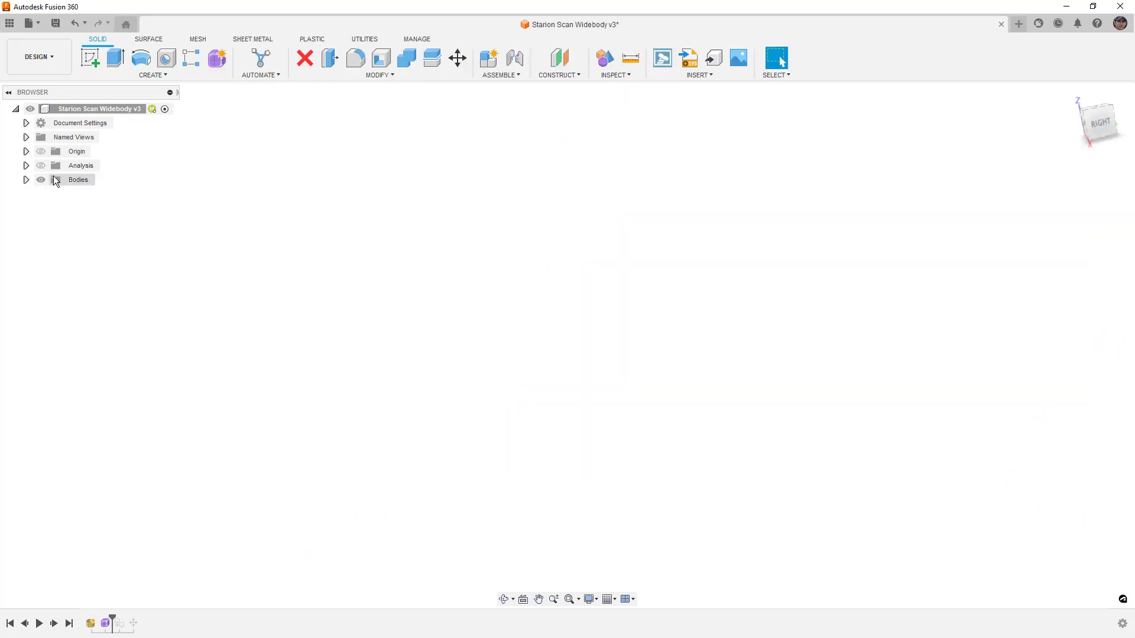
{"action": "left_click", "coordinate": [26, 180]}
{"action": "left_click", "coordinate": [51, 208]}
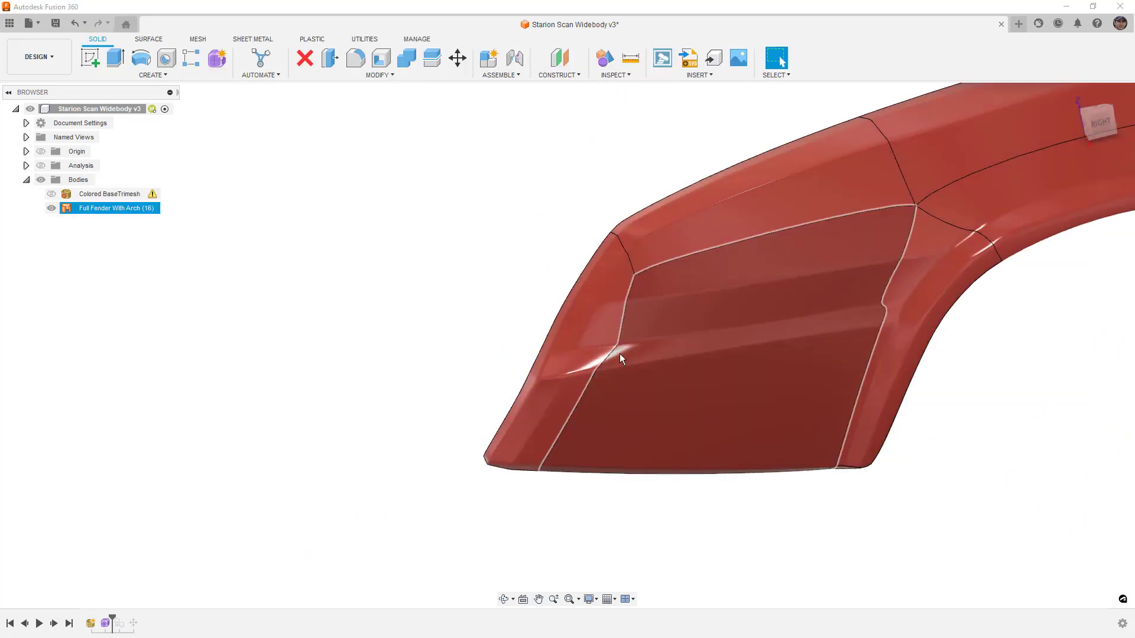
{"action": "scroll", "coordinate": [629, 357], "scroll_direction": "up", "scroll_amount": 5}
{"action": "middle_click_drag", "start_coordinate": [629, 357], "coordinate": [689, 367], "text": "shift"}
{"action": "middle_click_drag", "start_coordinate": [748, 405], "coordinate": [758, 401], "text": "shift"}
{"action": "scroll", "coordinate": [617, 379], "scroll_direction": "down", "scroll_amount": 5}
{"action": "middle_click_drag", "start_coordinate": [618, 380], "coordinate": [575, 514]}
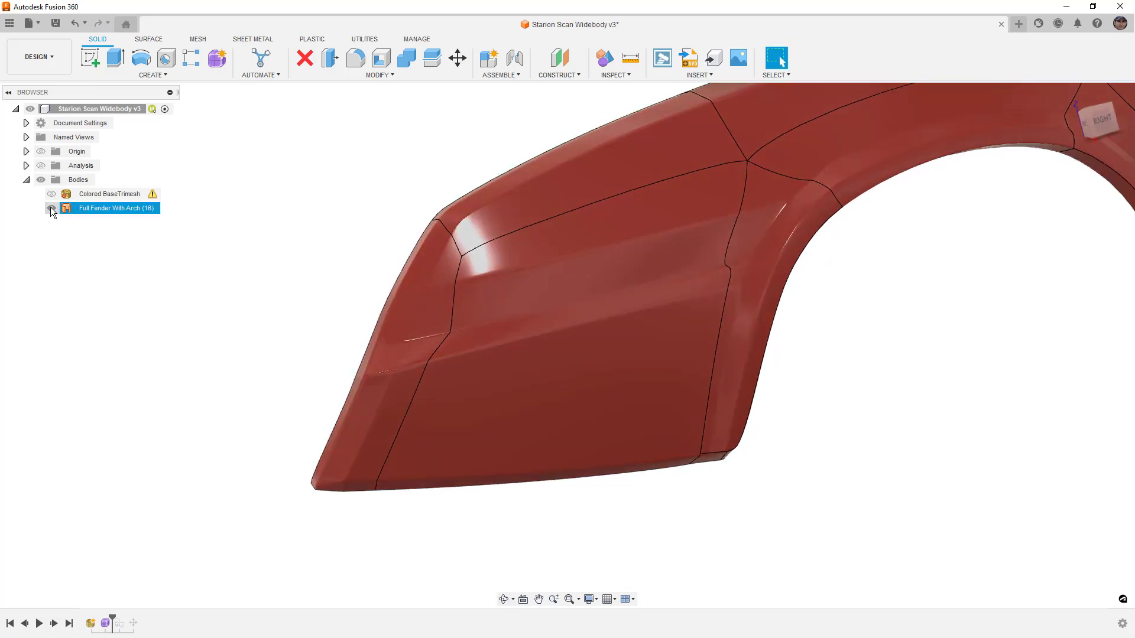
Hide the converted fender body and reopen the form for editing in the right view
{"action": "left_click", "coordinate": [51, 207]}
{"action": "double_click", "coordinate": [106, 624]}
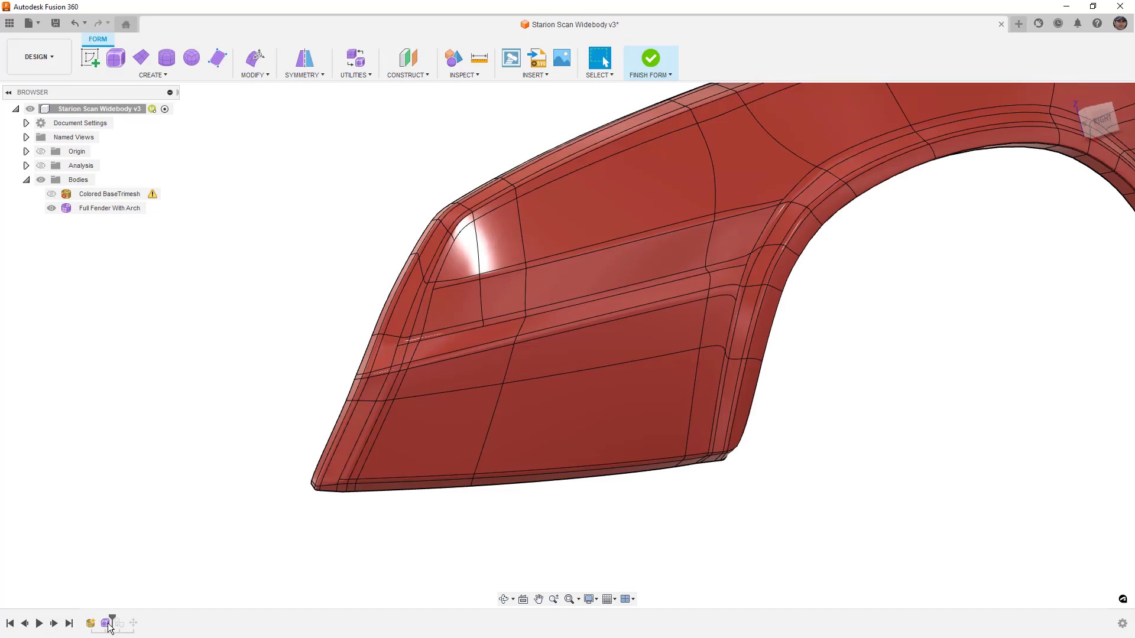
{"action": "left_click", "coordinate": [1108, 123]}
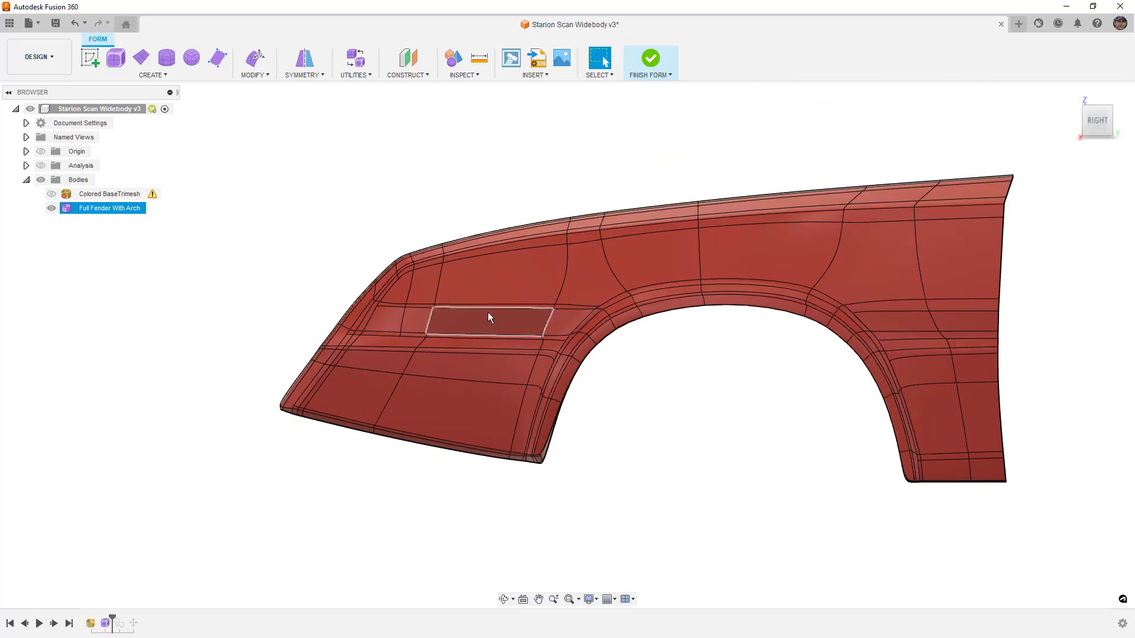
Examine the narrow crease bands and the faces ahead of the wheel arch with and without visible edges in smooth display
{"action": "left_click", "coordinate": [463, 335]}
{"action": "scroll", "coordinate": [485, 349], "scroll_direction": "up", "scroll_amount": 3}
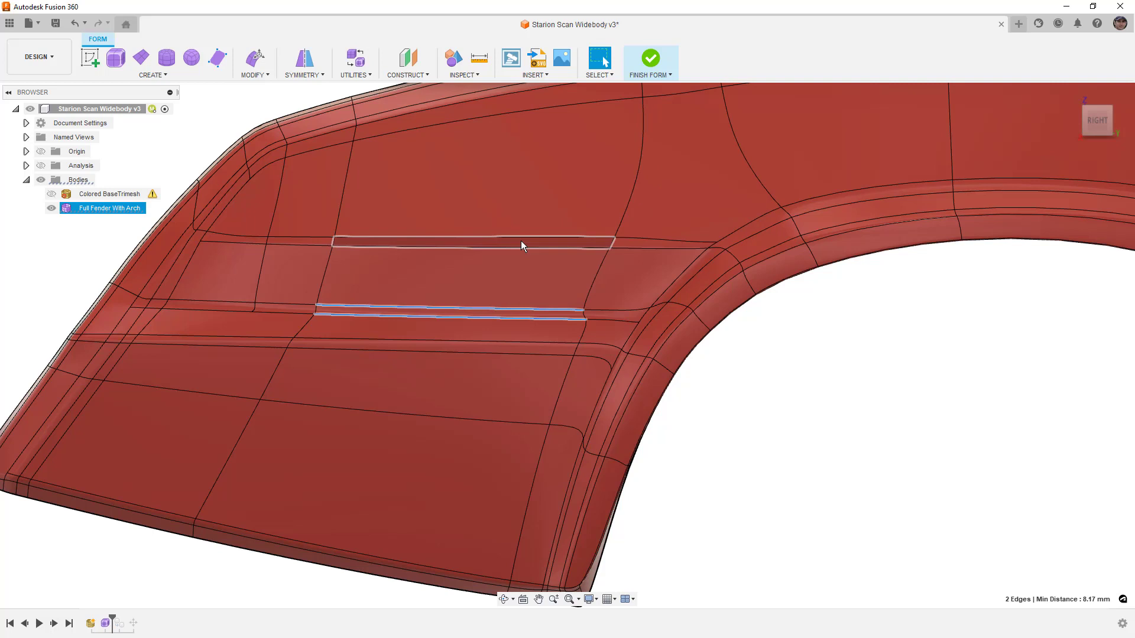
{"action": "scroll", "coordinate": [522, 319], "scroll_direction": "down", "scroll_amount": 2}
{"action": "left_click", "coordinate": [643, 238]}
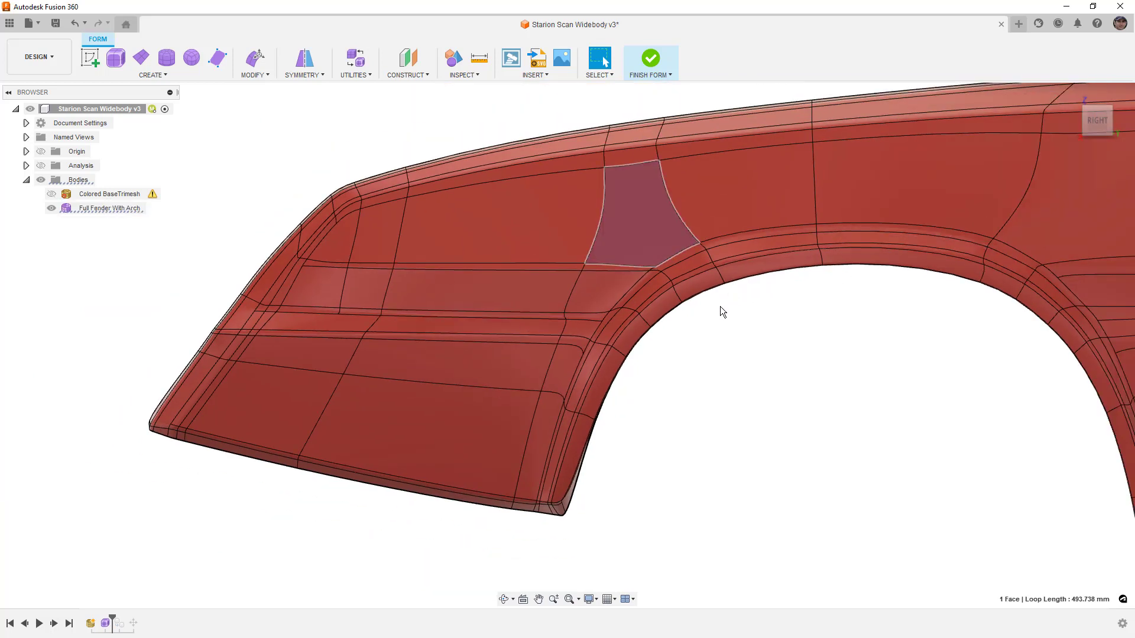
{"action": "middle_click_drag", "start_coordinate": [727, 335], "coordinate": [736, 311], "text": "shift"}
{"action": "left_click", "coordinate": [716, 264]}
{"action": "middle_click_drag", "start_coordinate": [772, 370], "coordinate": [771, 306], "text": "shift"}
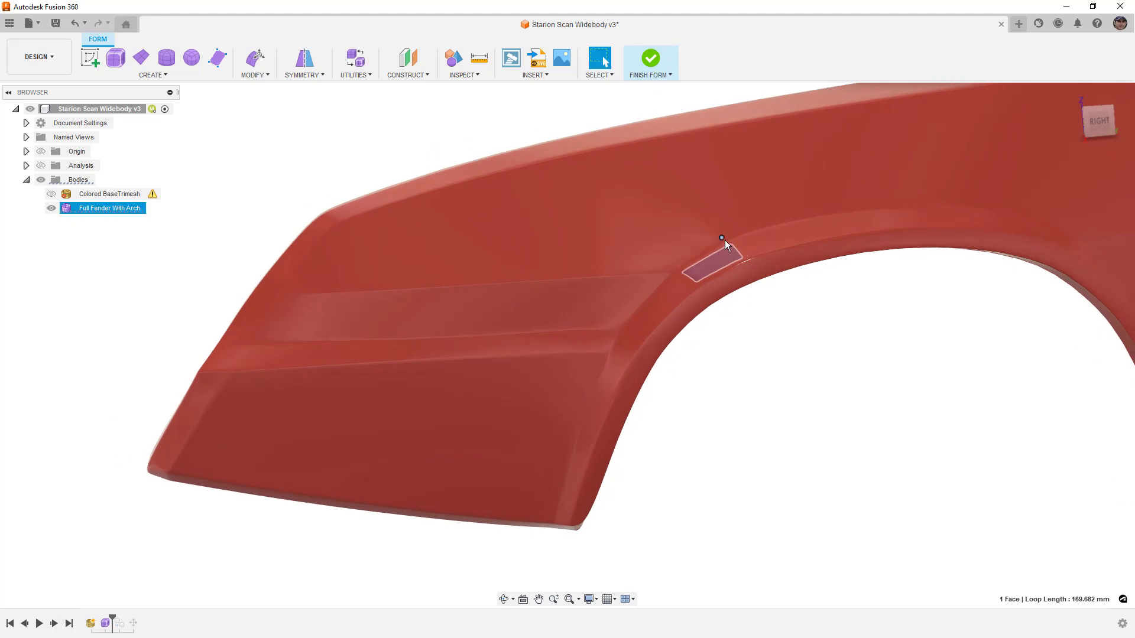
{"action": "left_click", "coordinate": [239, 187]}
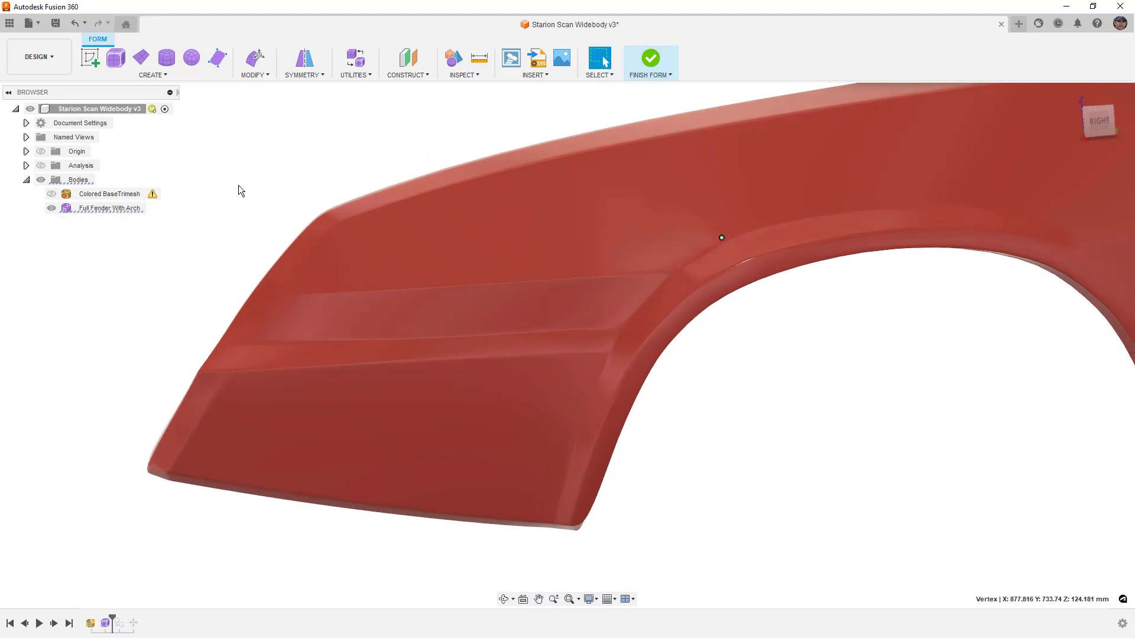
{"action": "key", "text": "ctrl+6"}
{"action": "middle_click_drag", "start_coordinate": [853, 408], "coordinate": [846, 369], "text": "shift"}
{"action": "left_click", "coordinate": [1091, 123]}
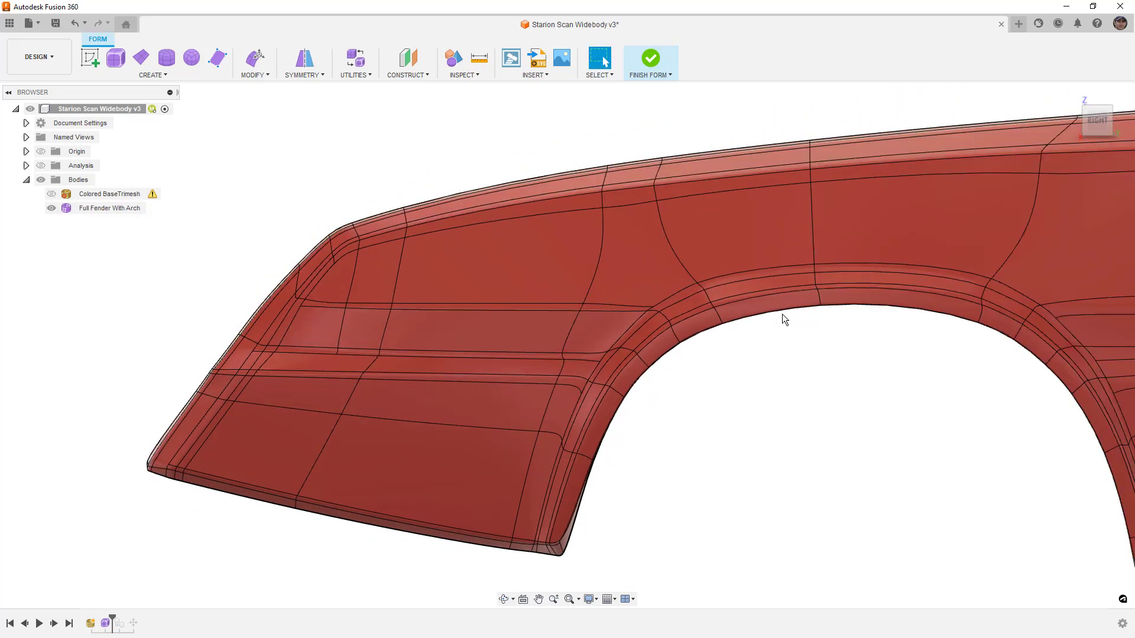
Switch to box display and move the inner crease vertex at the upper front corner about 0.3 mm horizontally and -1 mm vertically
{"action": "key", "text": "alt+1"}
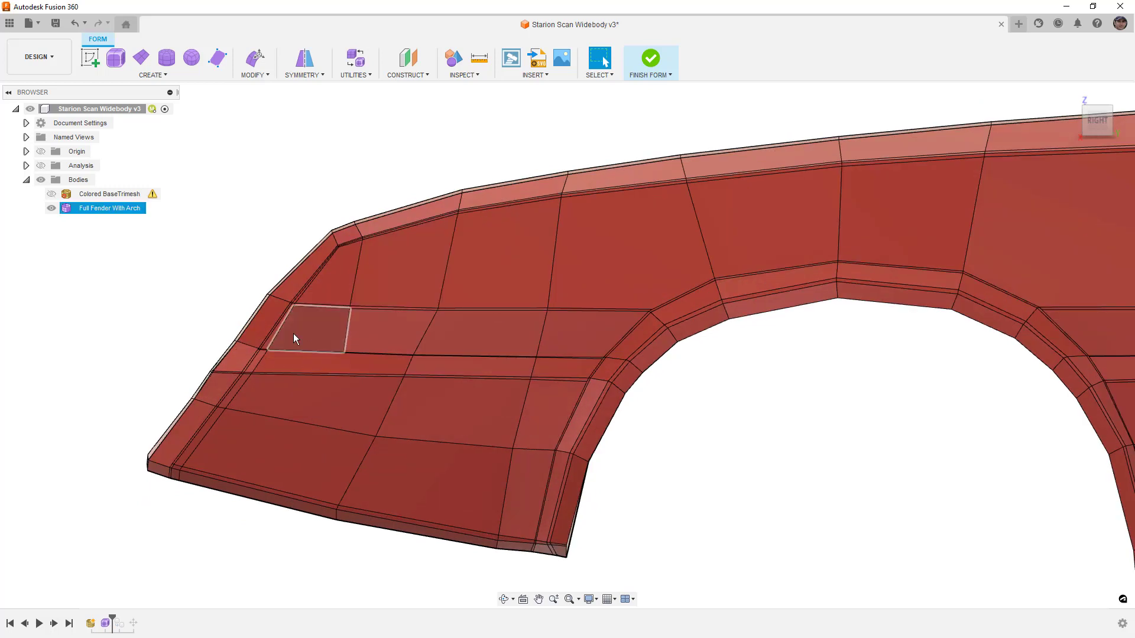
{"action": "scroll", "coordinate": [338, 253], "scroll_direction": "up", "scroll_amount": 10}
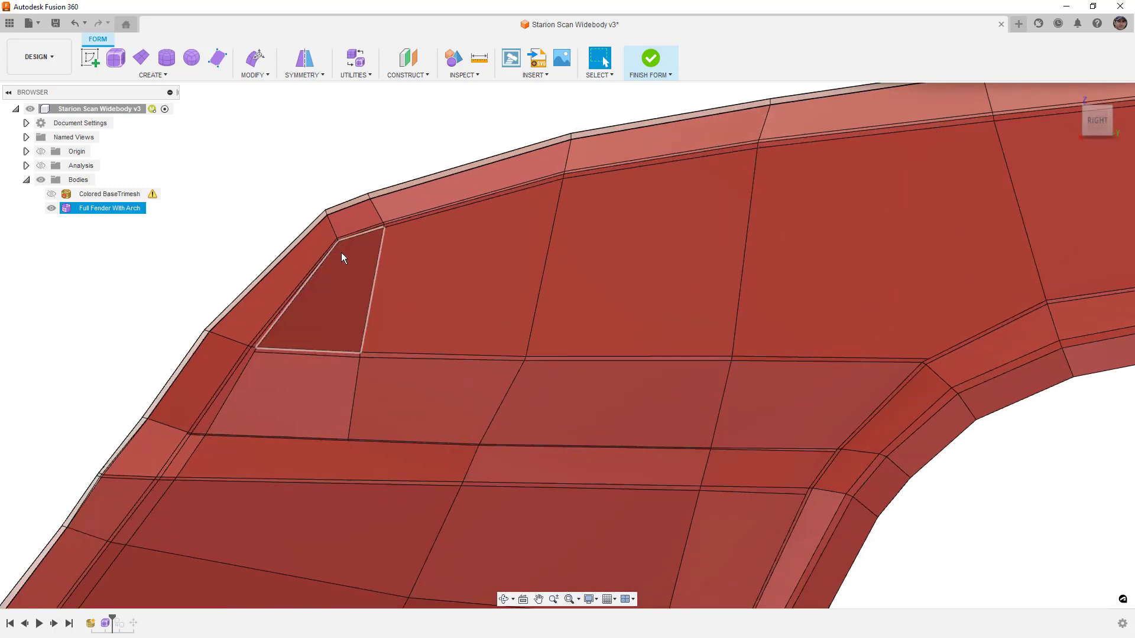
{"action": "left_click", "coordinate": [334, 231]}
{"action": "left_click", "coordinate": [255, 57]}
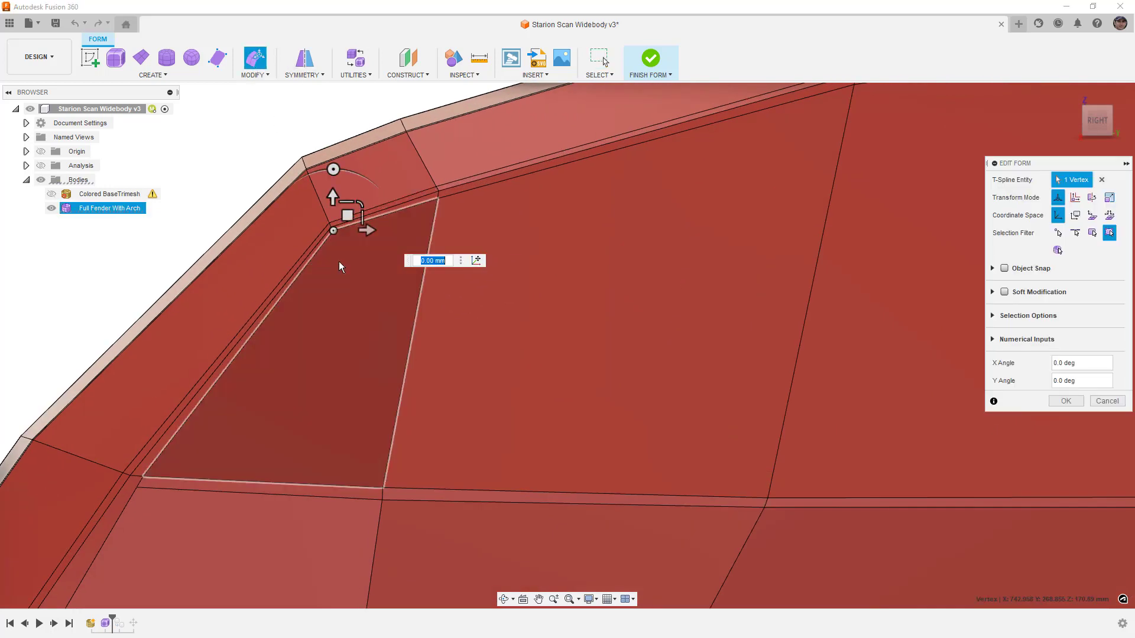
{"action": "scroll", "coordinate": [338, 261], "scroll_direction": "up", "scroll_amount": 2}
{"action": "left_click_drag", "start_coordinate": [344, 199], "coordinate": [347, 205]}
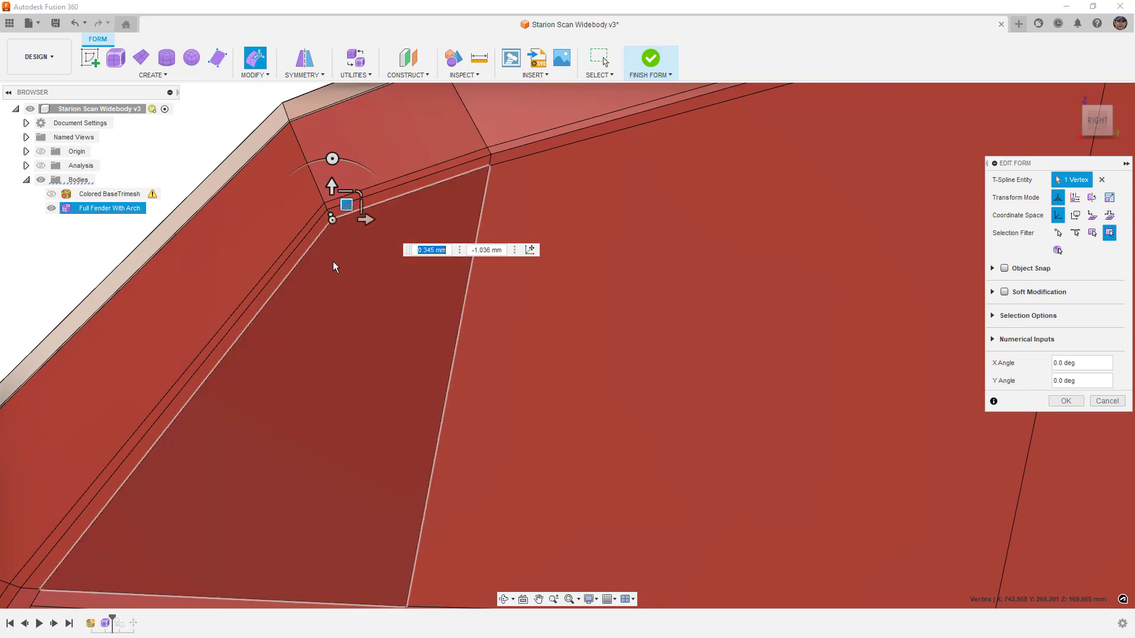
Move the upper front corner vertex about 0.4 mm horizontally and 0.07 mm vertically in the front view, and deselect it
{"action": "scroll", "coordinate": [347, 281], "scroll_direction": "down", "scroll_amount": 5}
{"action": "middle_click_drag", "start_coordinate": [382, 337], "coordinate": [556, 305], "text": "shift"}
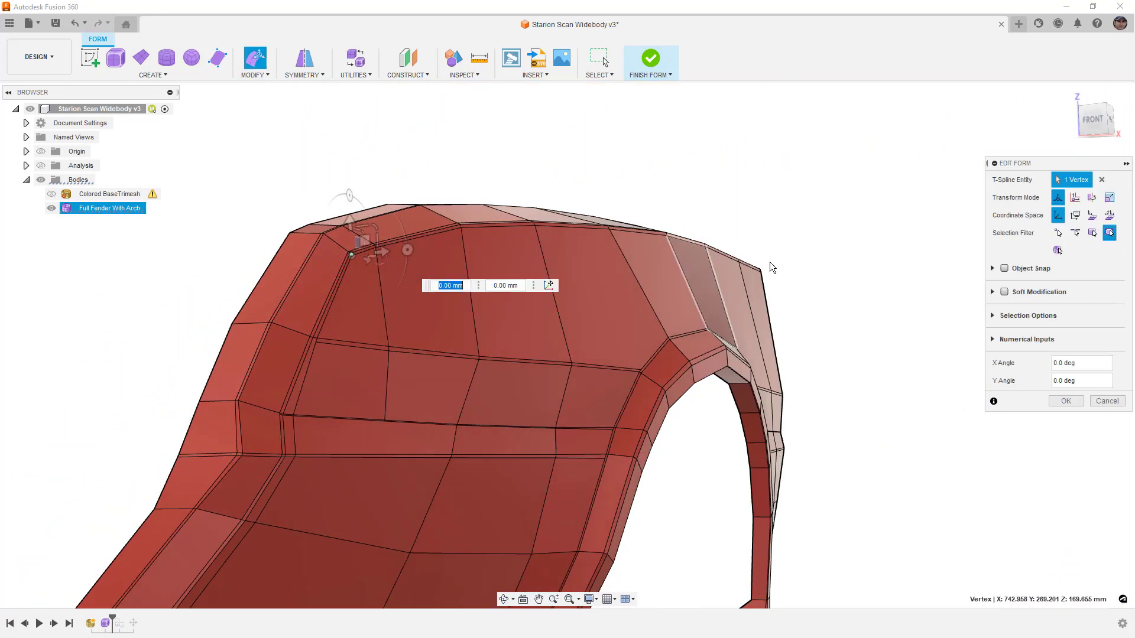
{"action": "left_click", "coordinate": [1094, 121]}
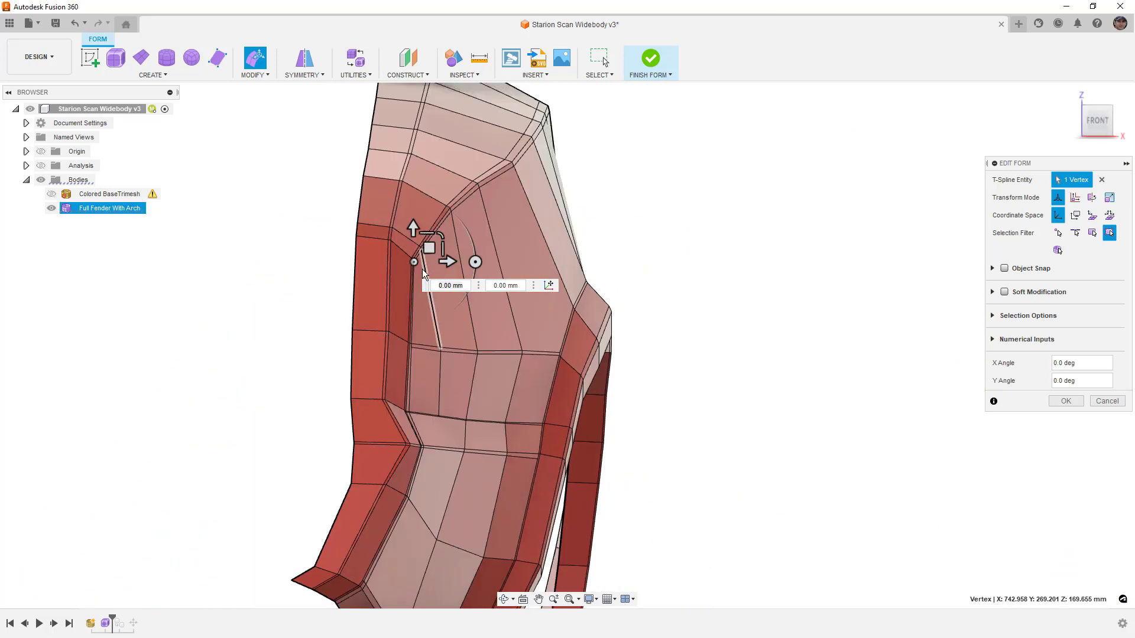
{"action": "scroll", "coordinate": [414, 251], "scroll_direction": "up", "scroll_amount": 5}
{"action": "scroll", "coordinate": [413, 255], "scroll_direction": "up", "scroll_amount": 2}
{"action": "left_click_drag", "start_coordinate": [393, 229], "coordinate": [398, 230]}
{"action": "scroll", "coordinate": [400, 275], "scroll_direction": "down", "scroll_amount": 8}
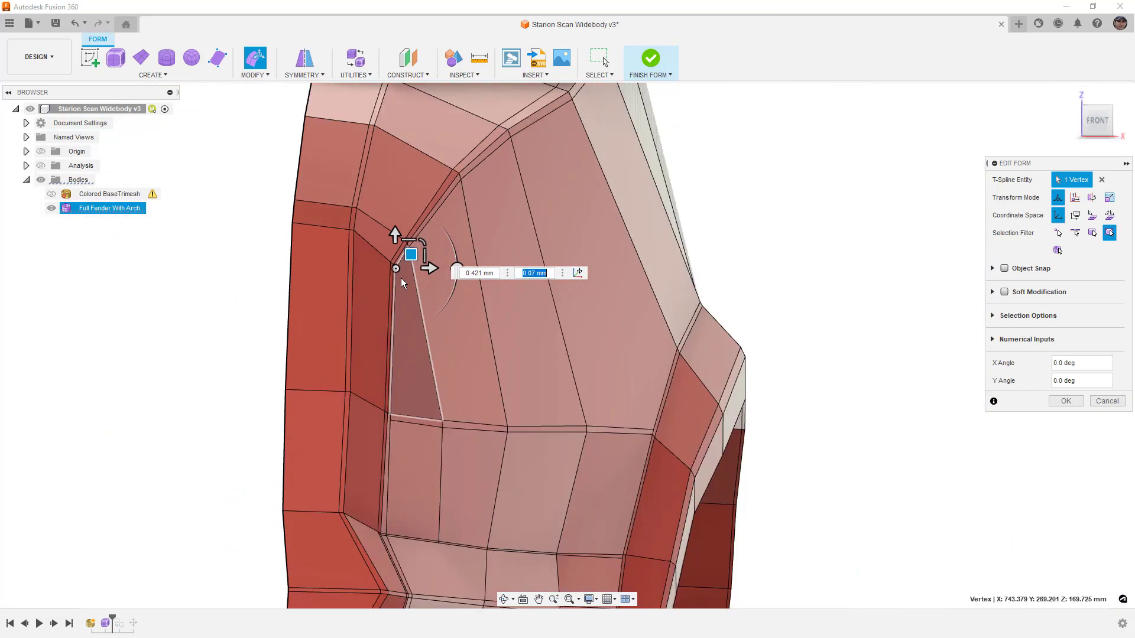
{"action": "left_click", "coordinate": [718, 256]}
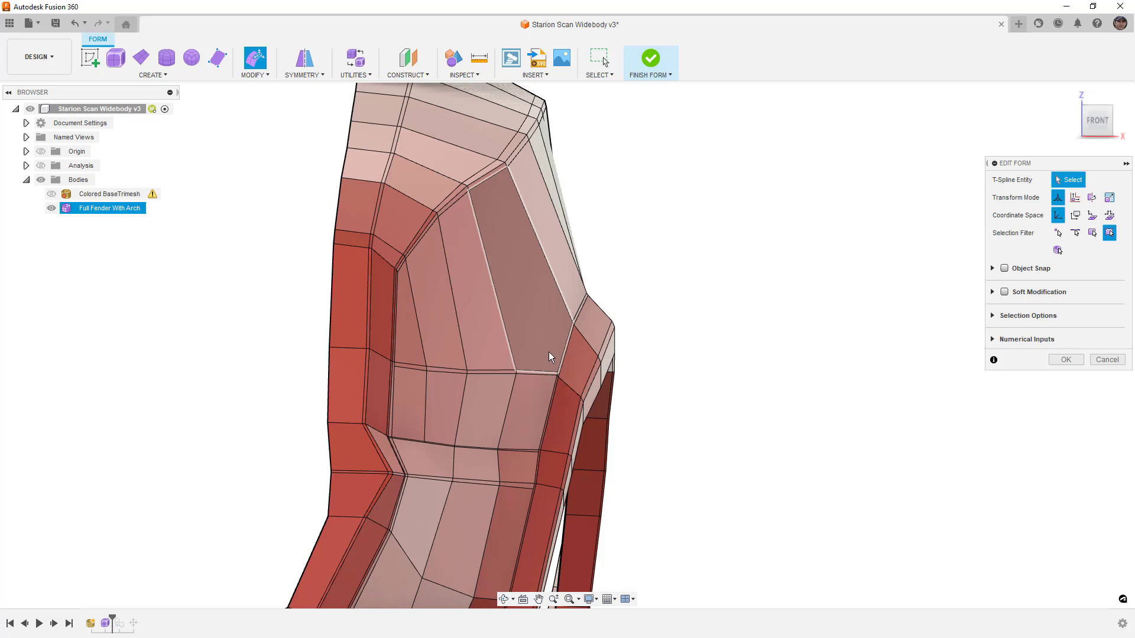
Lower the first inner vertex on the upper crease band's top line by about 1.3 mm, and lower the short edge at that line's front end
{"action": "scroll", "coordinate": [439, 371], "scroll_direction": "up", "scroll_amount": 5}
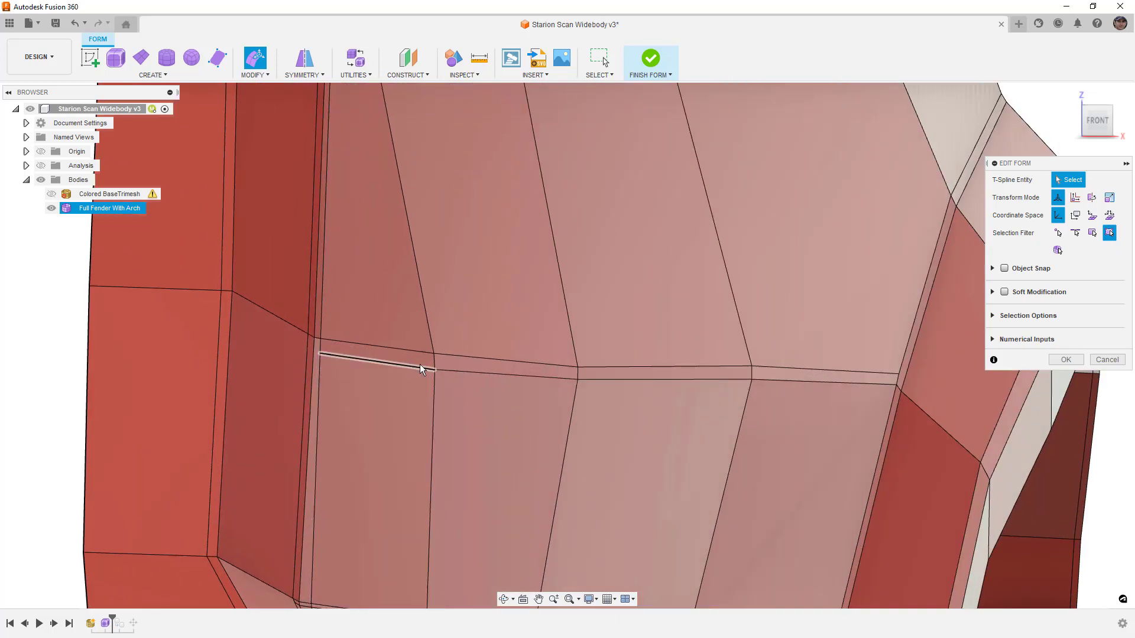
{"action": "scroll", "coordinate": [433, 362], "scroll_direction": "up", "scroll_amount": 2}
{"action": "left_click", "coordinate": [430, 350]}
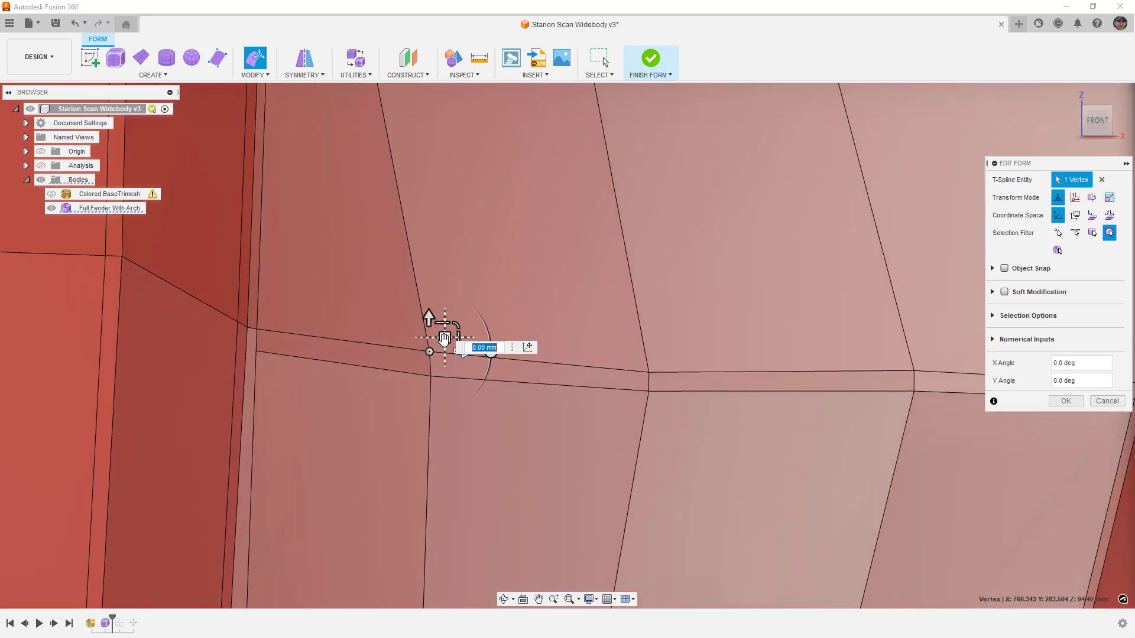
{"action": "left_click_drag", "start_coordinate": [444, 342], "coordinate": [445, 347]}
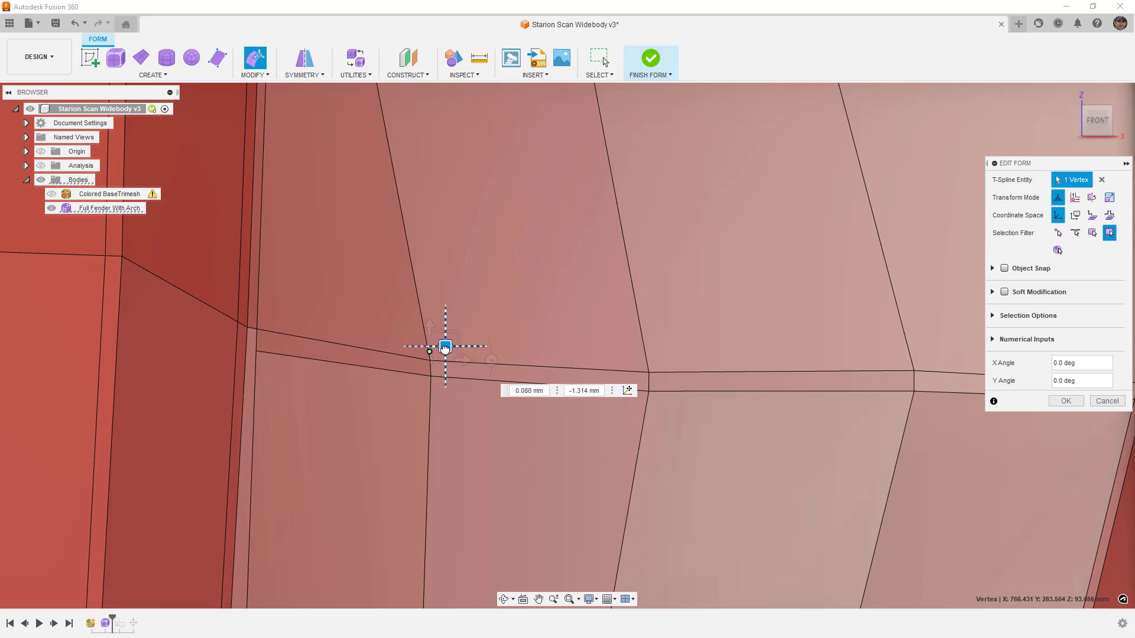
{"action": "left_click", "coordinate": [254, 328]}
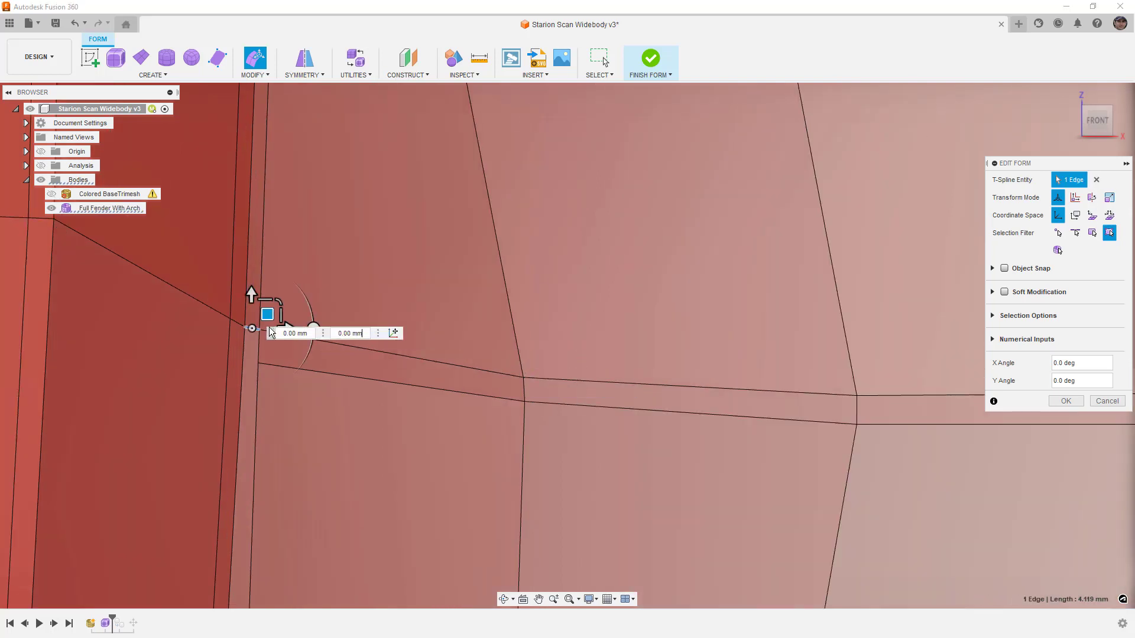
{"action": "left_click_drag", "start_coordinate": [268, 314], "coordinate": [266, 325]}
Lower the next vertex toward the wheel arch on the upper crease band's top line by about 0.5 mm
{"action": "left_click", "coordinate": [860, 395]}
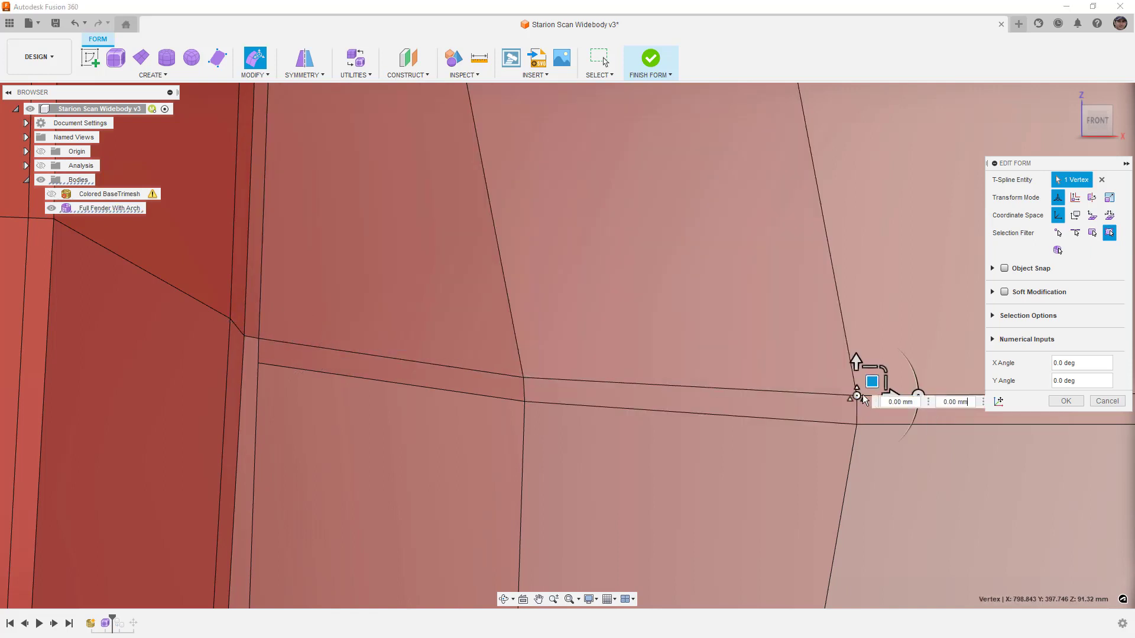
{"action": "left_click_drag", "start_coordinate": [872, 382], "coordinate": [873, 390]}
{"action": "scroll", "coordinate": [498, 354], "scroll_direction": "down", "scroll_amount": 3}
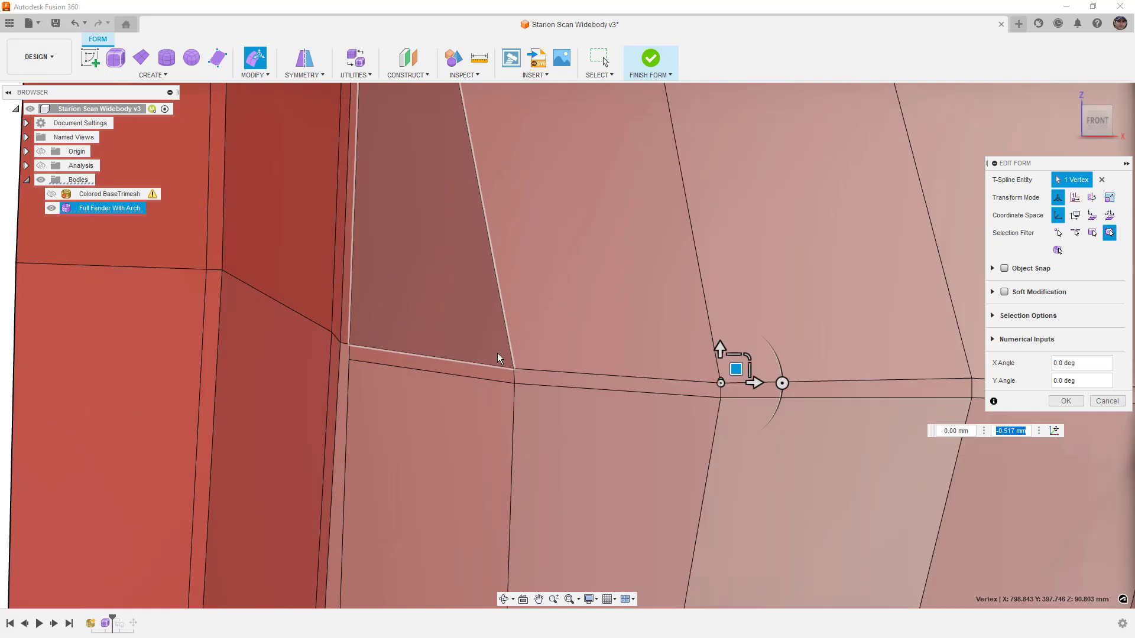
{"action": "scroll", "coordinate": [498, 353], "scroll_direction": "down", "scroll_amount": 3}
{"action": "scroll", "coordinate": [701, 368], "scroll_direction": "up", "scroll_amount": 3}
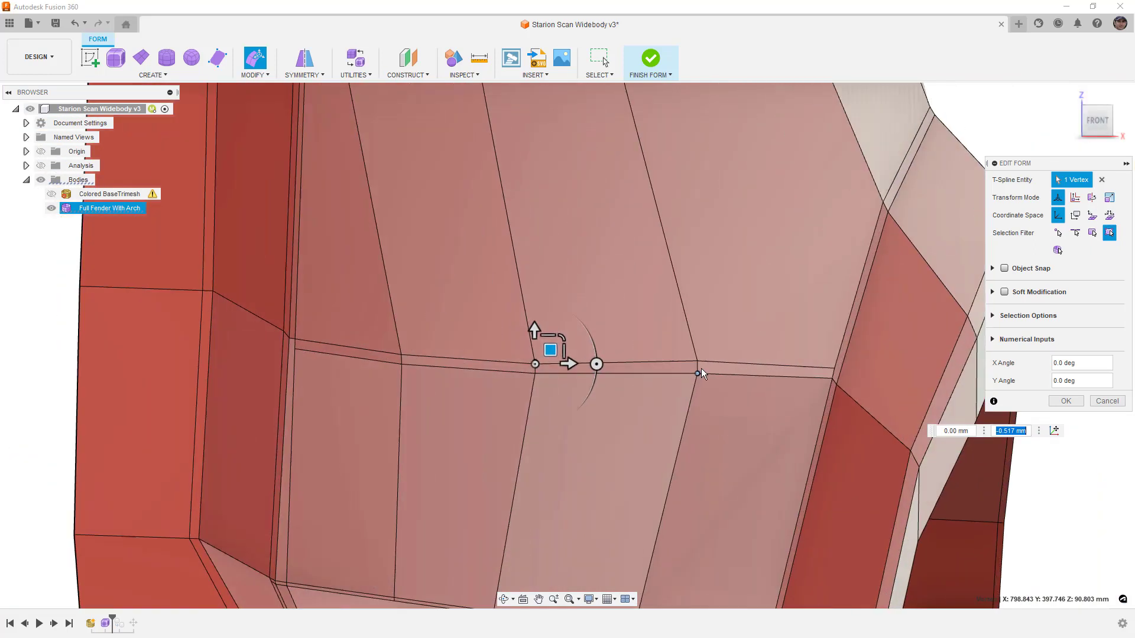
Lower the upper crease band's short edge nearest the wheel arch by about 1 mm, and raise the neighbouring top-line vertex about 0.4 mm
{"action": "left_click", "coordinate": [701, 381]}
{"action": "left_click_drag", "start_coordinate": [715, 353], "coordinate": [715, 360]}
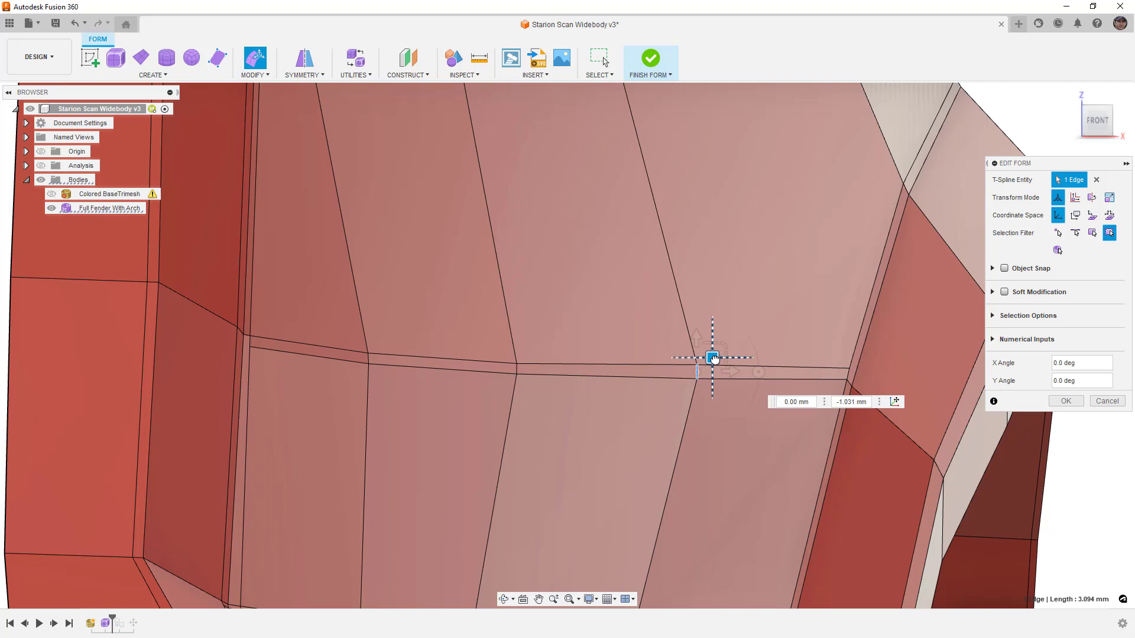
{"action": "left_click", "coordinate": [519, 363]}
{"action": "left_click_drag", "start_coordinate": [531, 349], "coordinate": [530, 347]}
Check the fender's surface in smooth display from the right side with nothing selected, and confirm the form edit
{"action": "scroll", "coordinate": [518, 323], "scroll_direction": "down", "scroll_amount": 5}
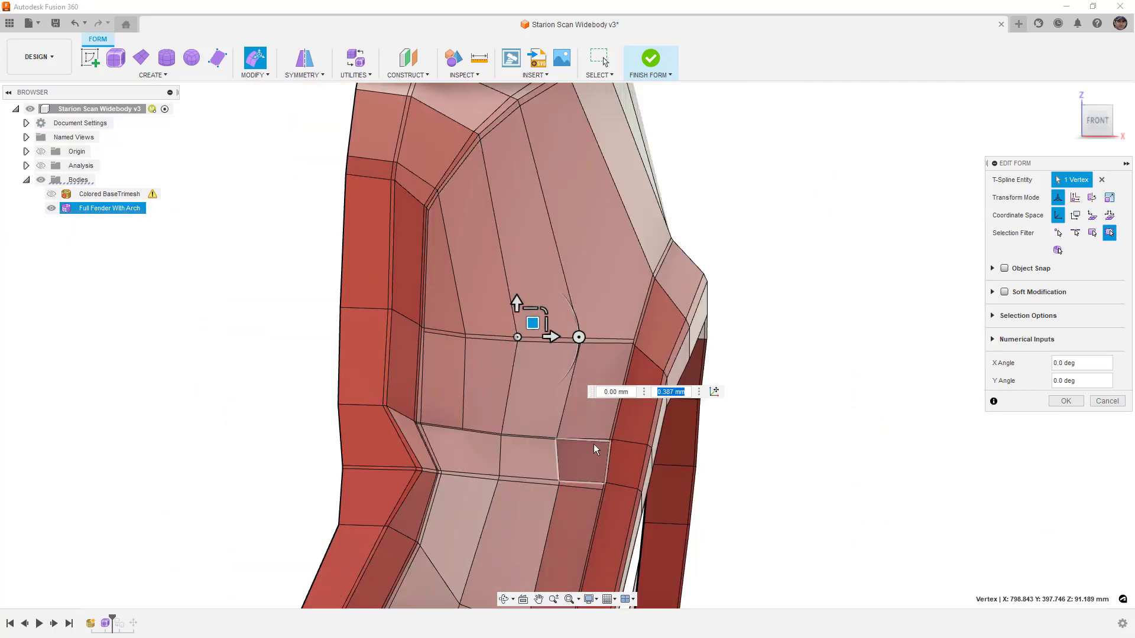
{"action": "middle_click_drag", "start_coordinate": [587, 446], "coordinate": [528, 441], "text": "shift"}
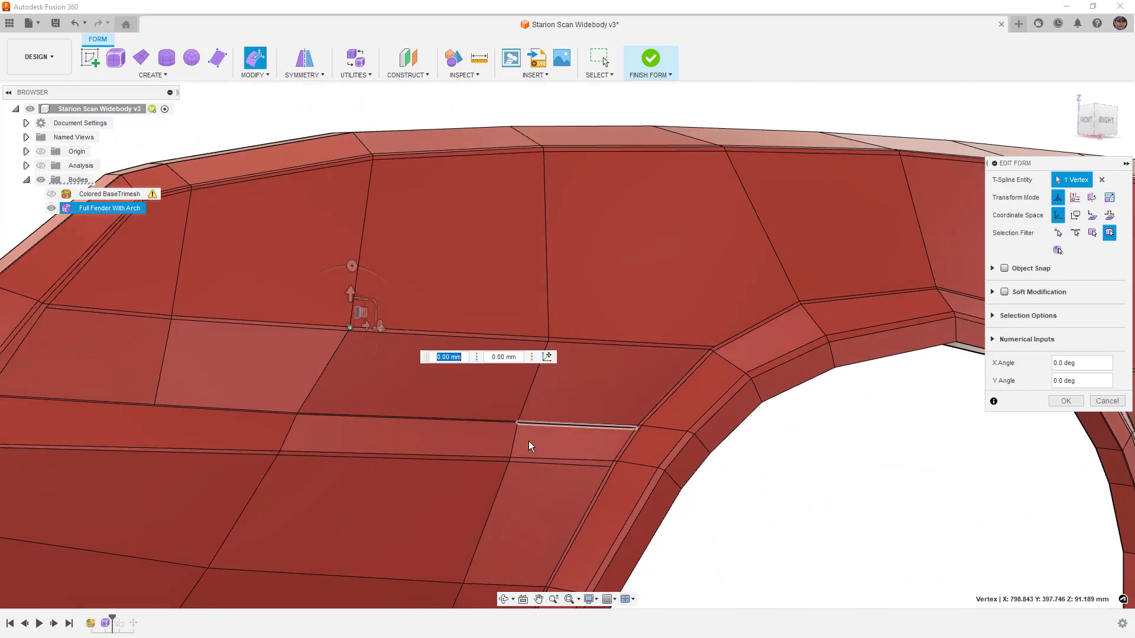
{"action": "scroll", "coordinate": [541, 427], "scroll_direction": "down", "scroll_amount": 5}
{"action": "middle_click_drag", "start_coordinate": [651, 382], "coordinate": [618, 384], "text": "shift"}
{"action": "left_click", "coordinate": [1100, 121]}
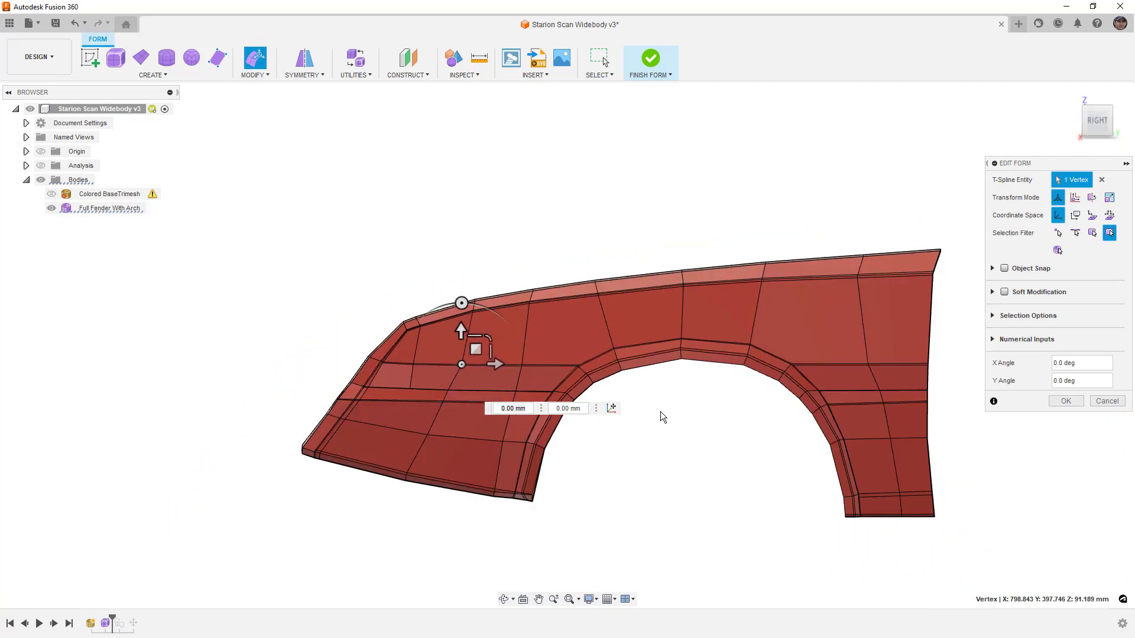
{"action": "key", "text": "alt+3"}
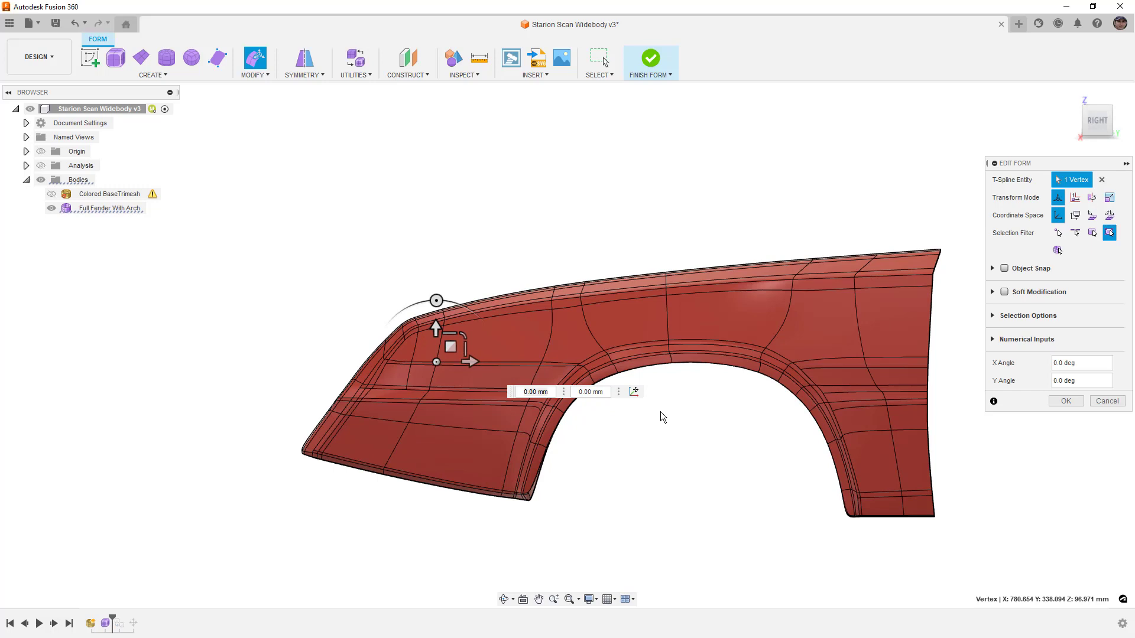
{"action": "left_click", "coordinate": [644, 449]}
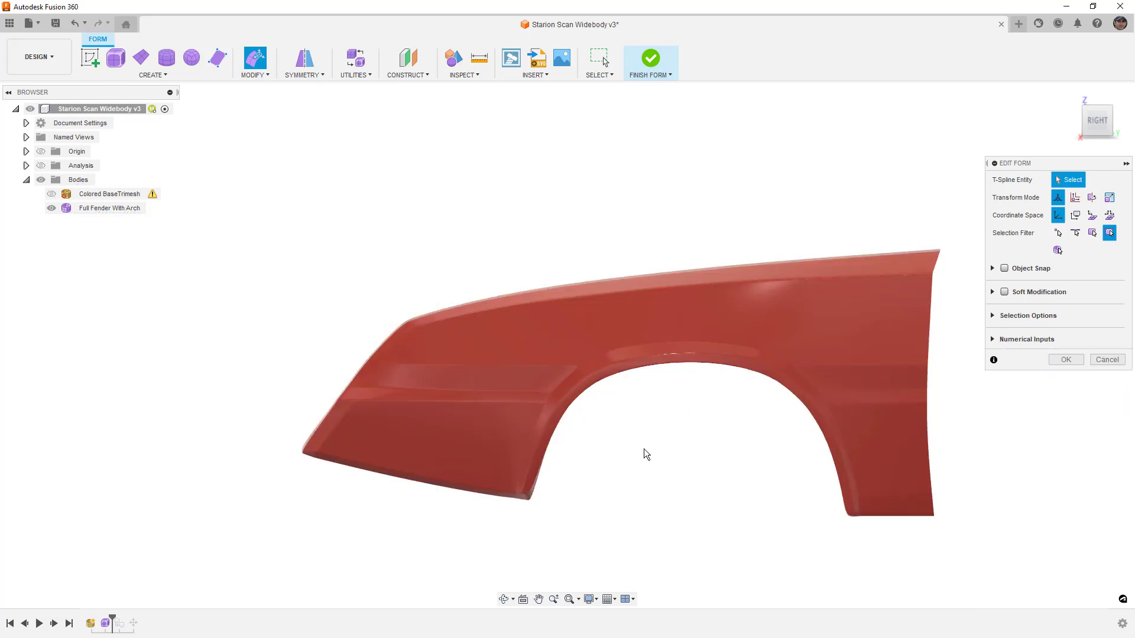
{"action": "middle_click_drag", "start_coordinate": [578, 441], "coordinate": [633, 421], "text": "shift"}
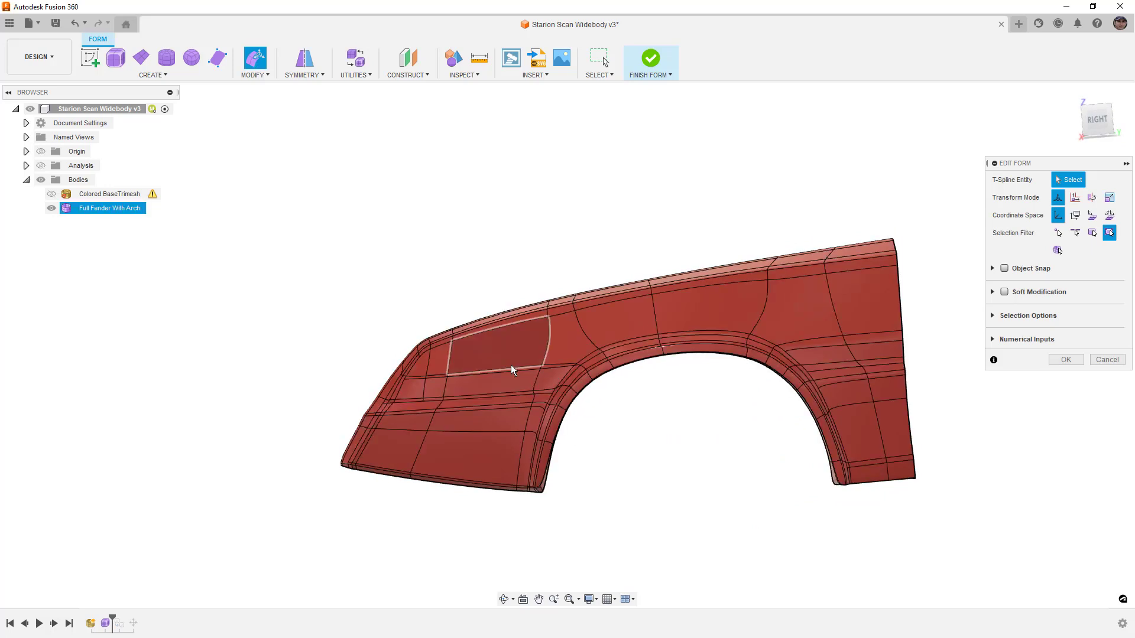
{"action": "scroll", "coordinate": [505, 376], "scroll_direction": "up", "scroll_amount": 2}
{"action": "scroll", "coordinate": [506, 376], "scroll_direction": "up", "scroll_amount": 2}
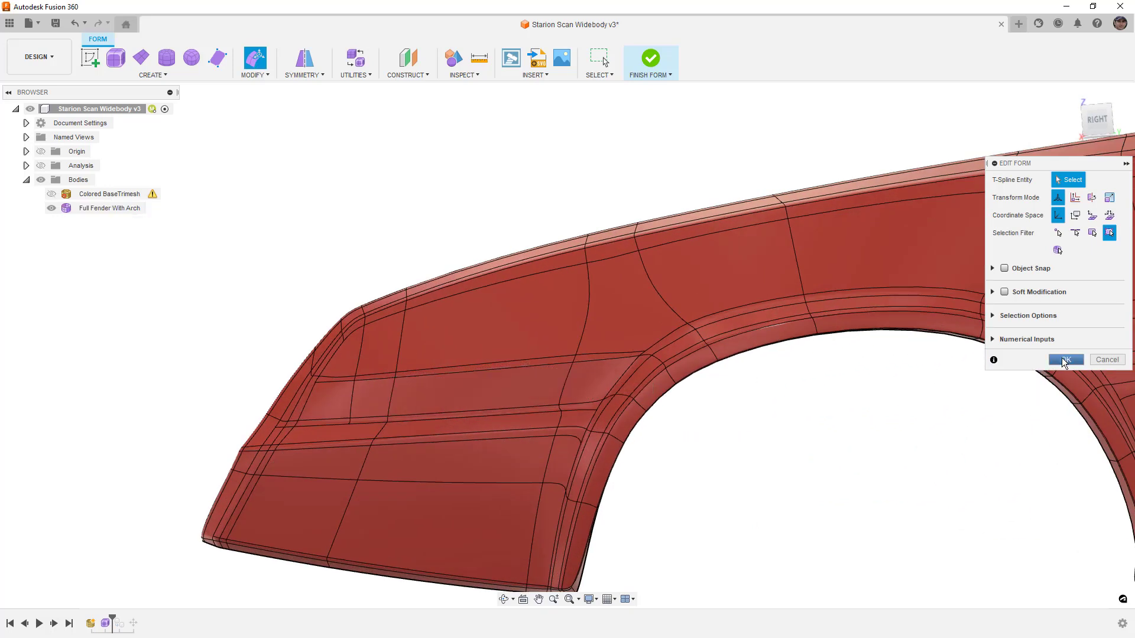
{"action": "left_click", "coordinate": [1065, 360]}
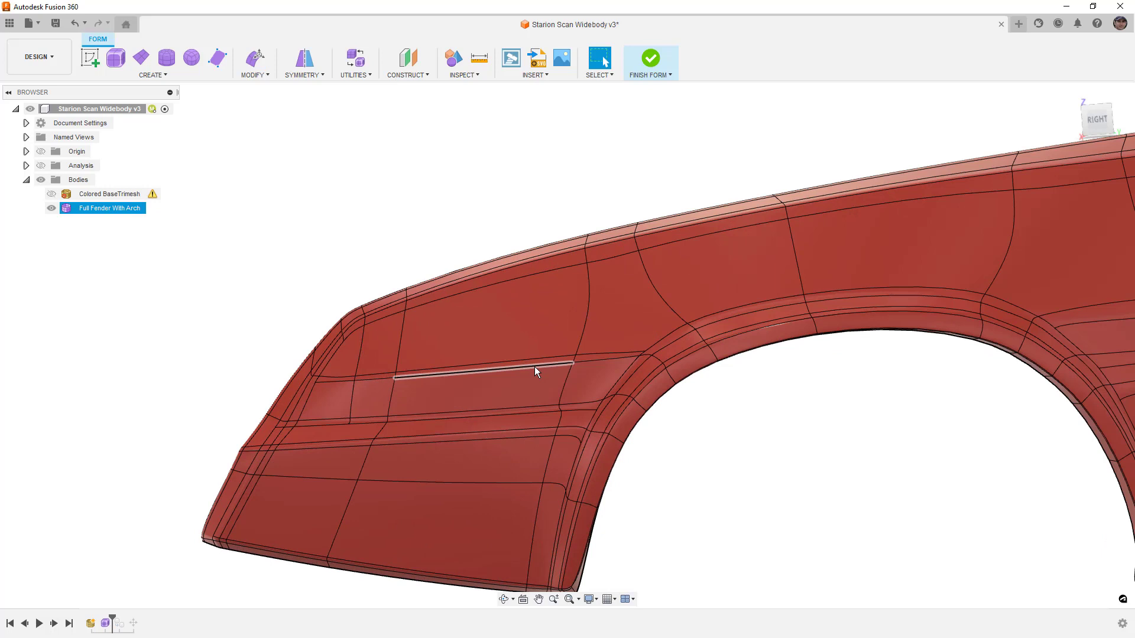
In box display, insert a single-side edge at location 0.038 below the four lower-line edges of the upper crease band
{"action": "key", "text": "alt+1"}
{"action": "scroll", "coordinate": [642, 360], "scroll_direction": "up", "scroll_amount": 3}
{"action": "scroll", "coordinate": [641, 354], "scroll_direction": "up", "scroll_amount": 2}
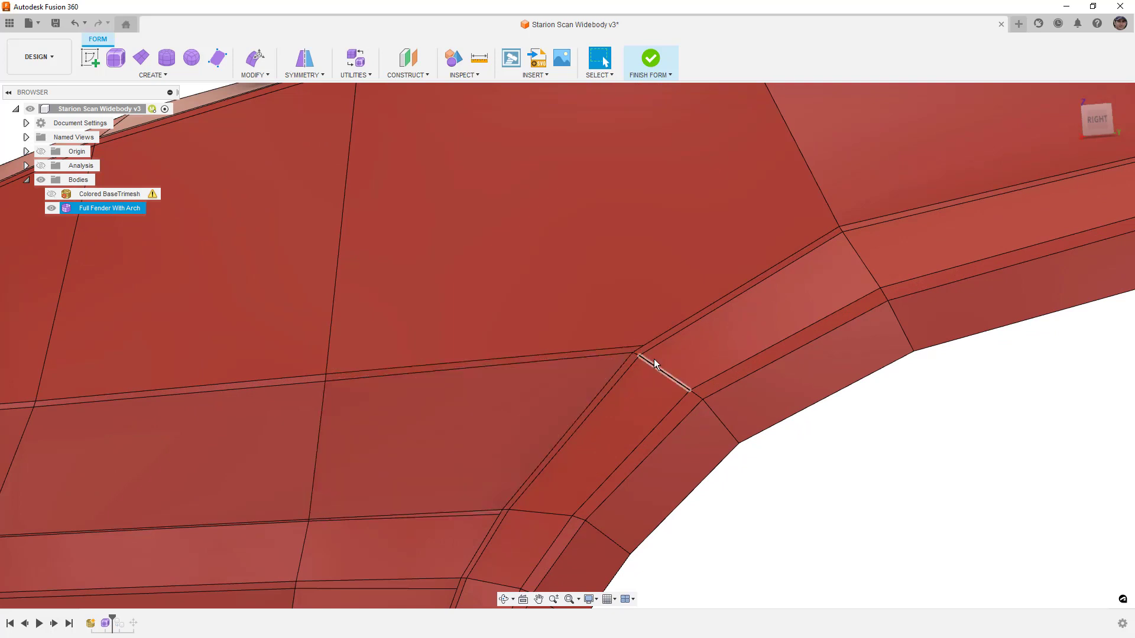
{"action": "scroll", "coordinate": [651, 361], "scroll_direction": "down", "scroll_amount": 2}
{"action": "middle_click_drag", "start_coordinate": [531, 365], "coordinate": [705, 331]}
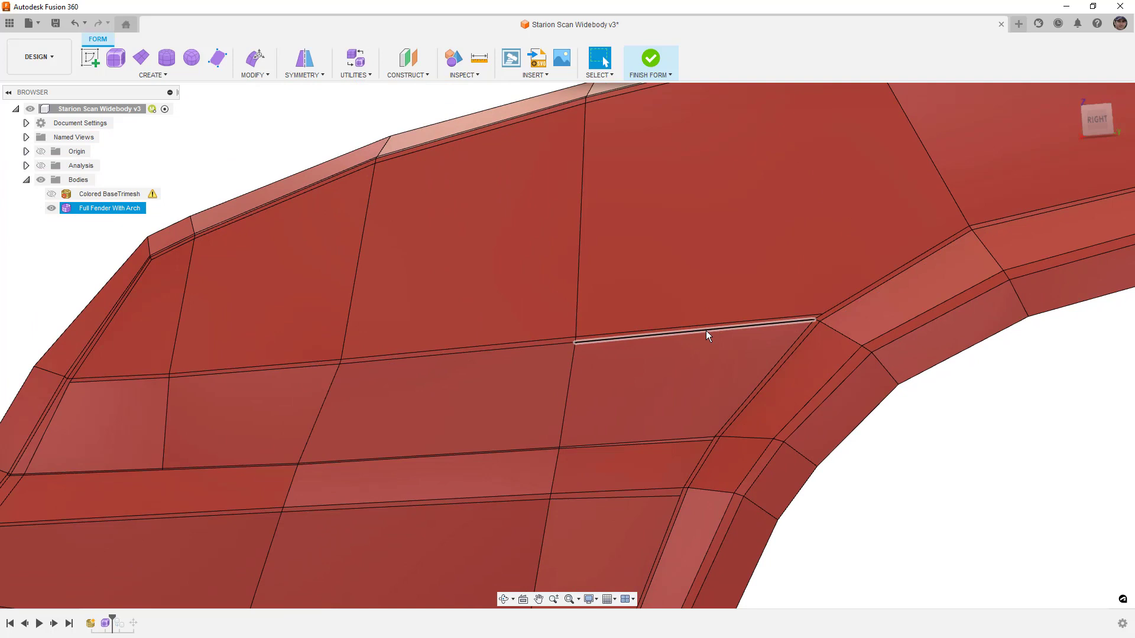
{"action": "double_click", "coordinate": [707, 331]}
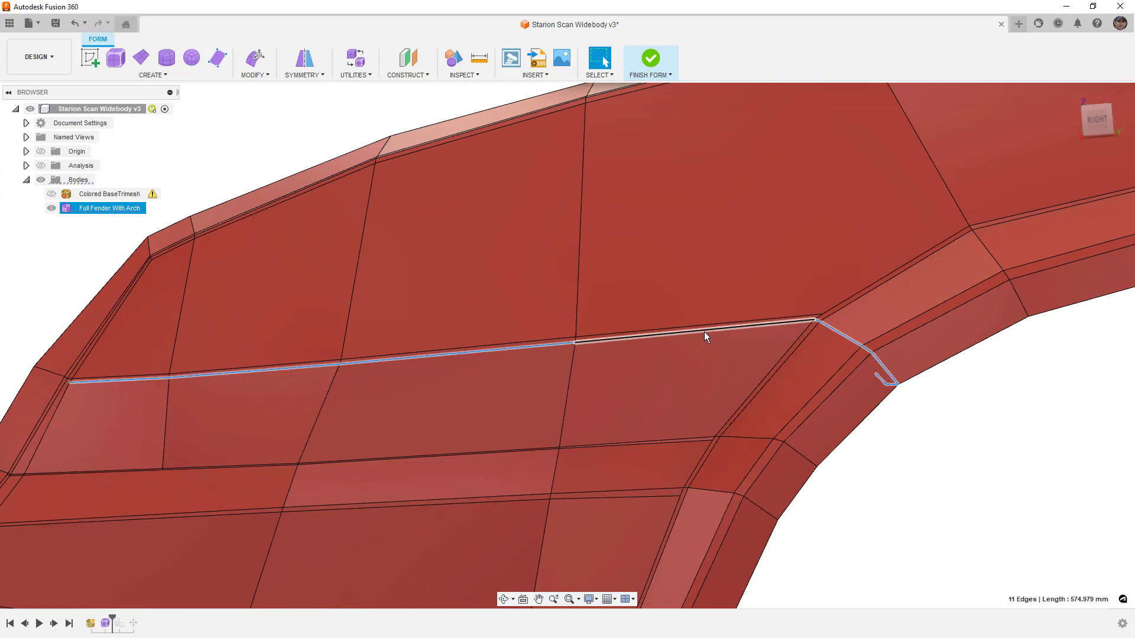
{"action": "left_click", "coordinate": [1011, 417]}
{"action": "scroll", "coordinate": [810, 317], "scroll_direction": "up", "scroll_amount": 4}
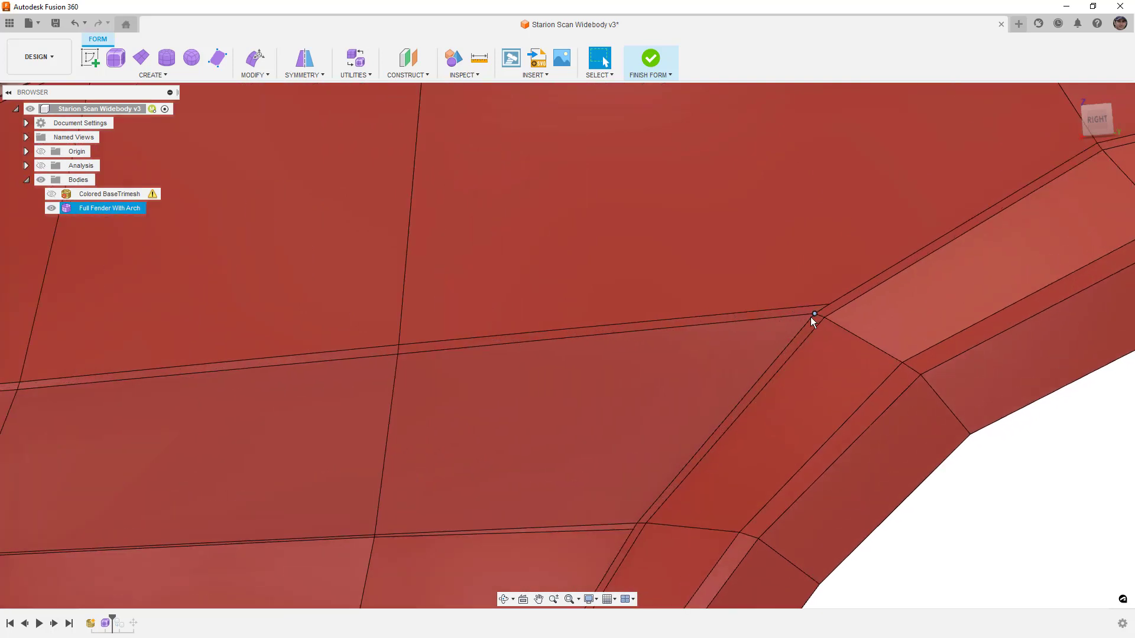
{"action": "left_click", "coordinate": [801, 313]}
{"action": "scroll", "coordinate": [825, 328], "scroll_direction": "down", "scroll_amount": 5}
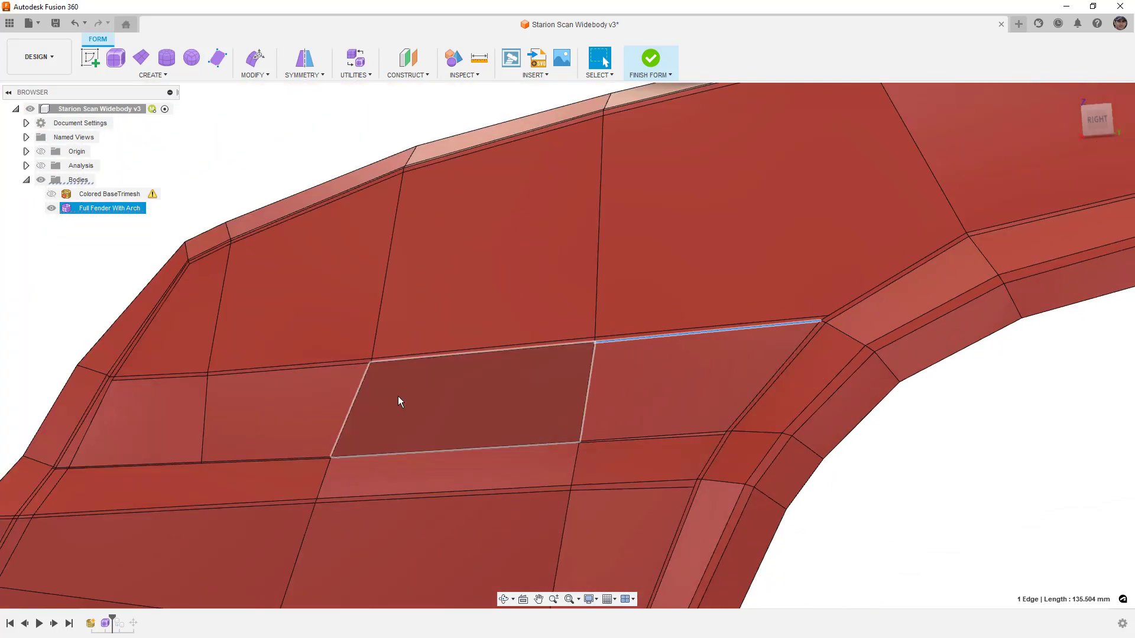
{"action": "left_click", "coordinate": [168, 379], "text": "shift"}
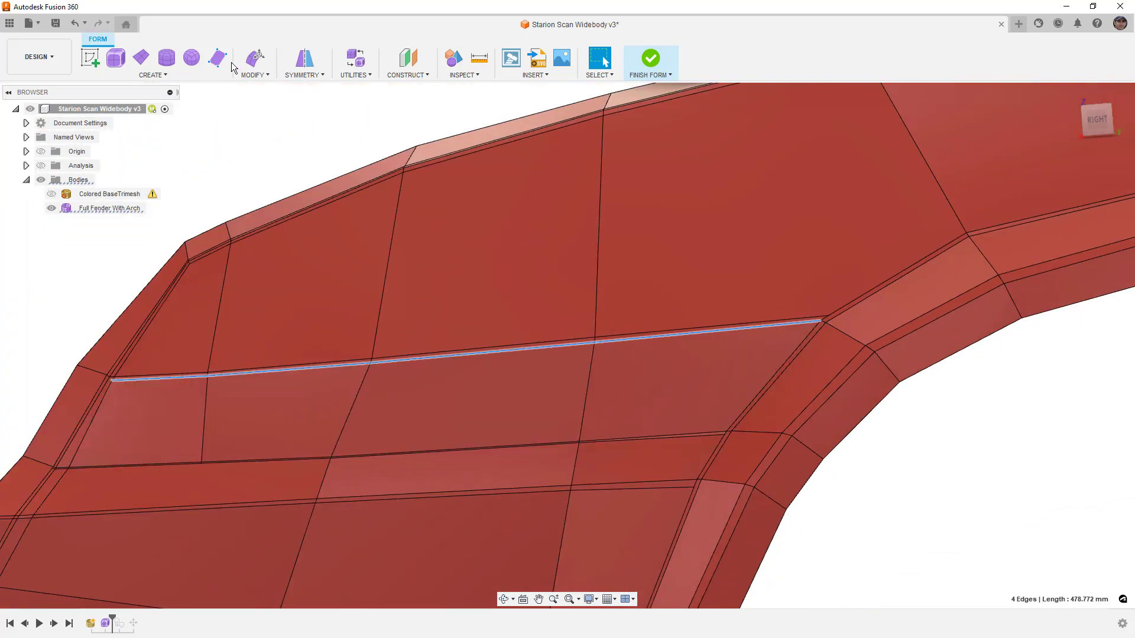
{"action": "left_click", "coordinate": [254, 75]}
{"action": "left_click", "coordinate": [265, 115]}
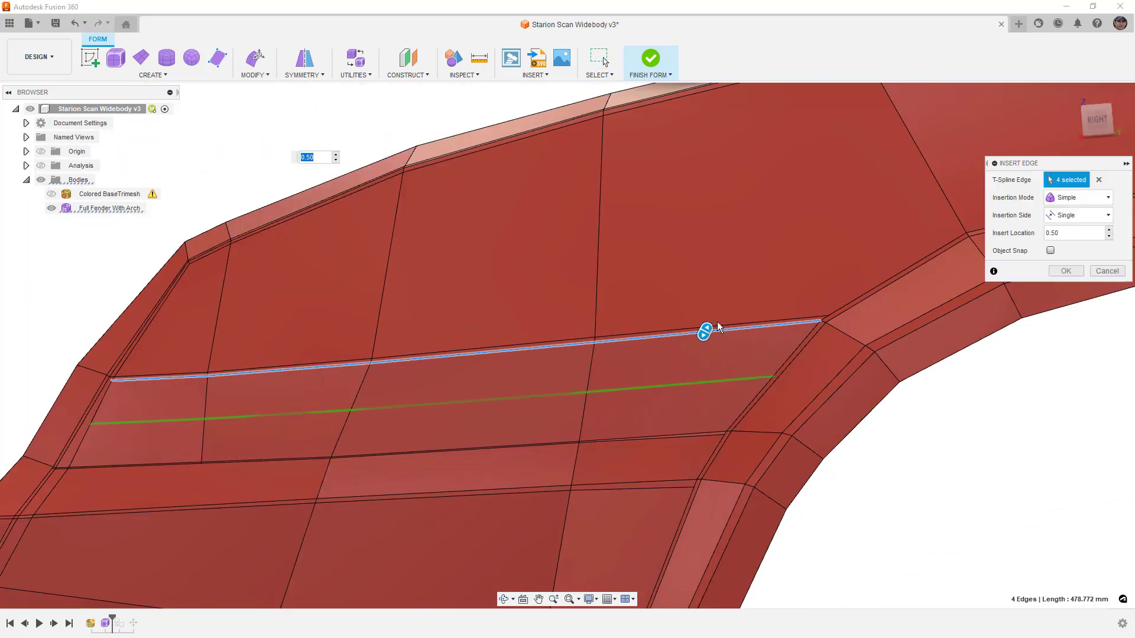
{"action": "left_click_drag", "start_coordinate": [704, 331], "coordinate": [716, 264]}
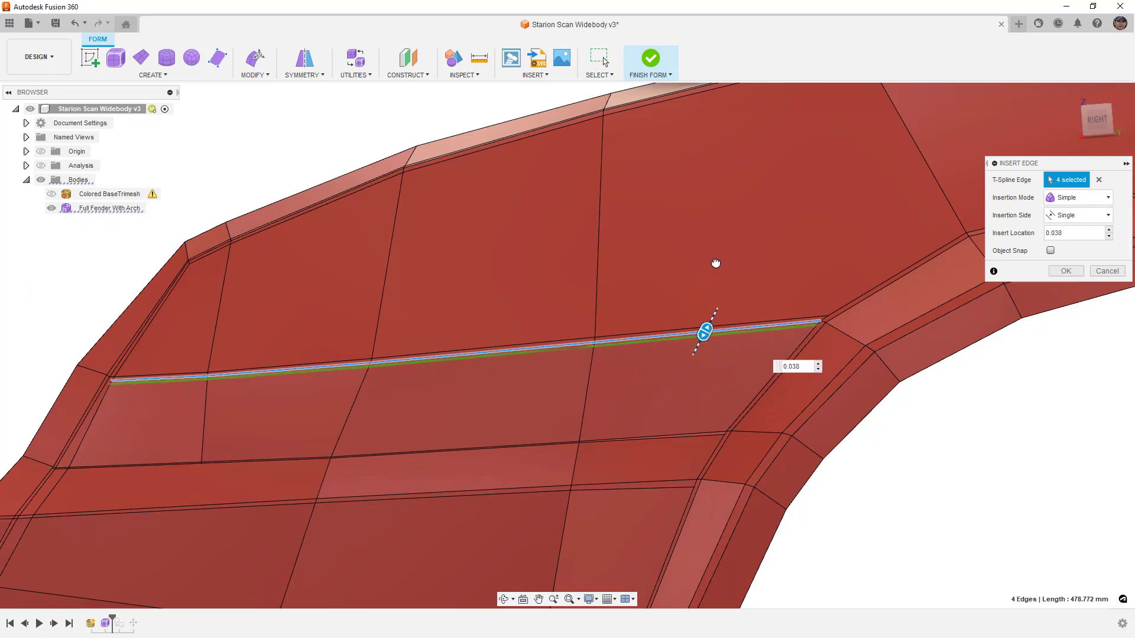
{"action": "left_click", "coordinate": [1064, 271]}
Examine the upper crease in smooth display from the front and side, with and without edge lines, checking the line's edges at both ends
{"action": "middle_click_drag", "start_coordinate": [690, 365], "coordinate": [791, 355], "text": "shift"}
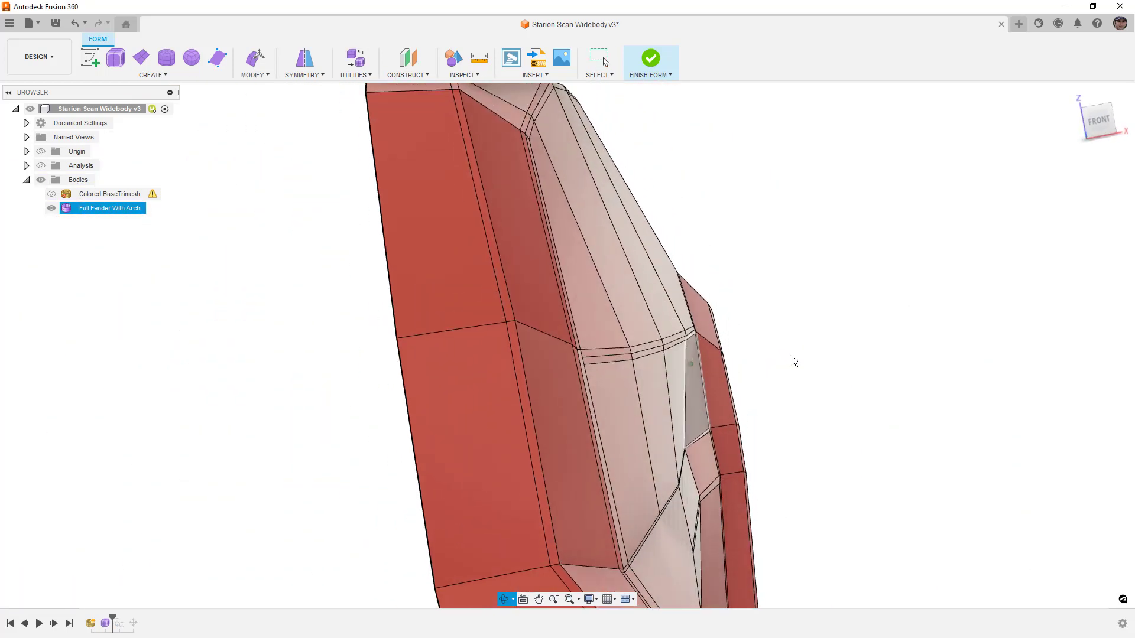
{"action": "scroll", "coordinate": [672, 363], "scroll_direction": "up", "scroll_amount": 1}
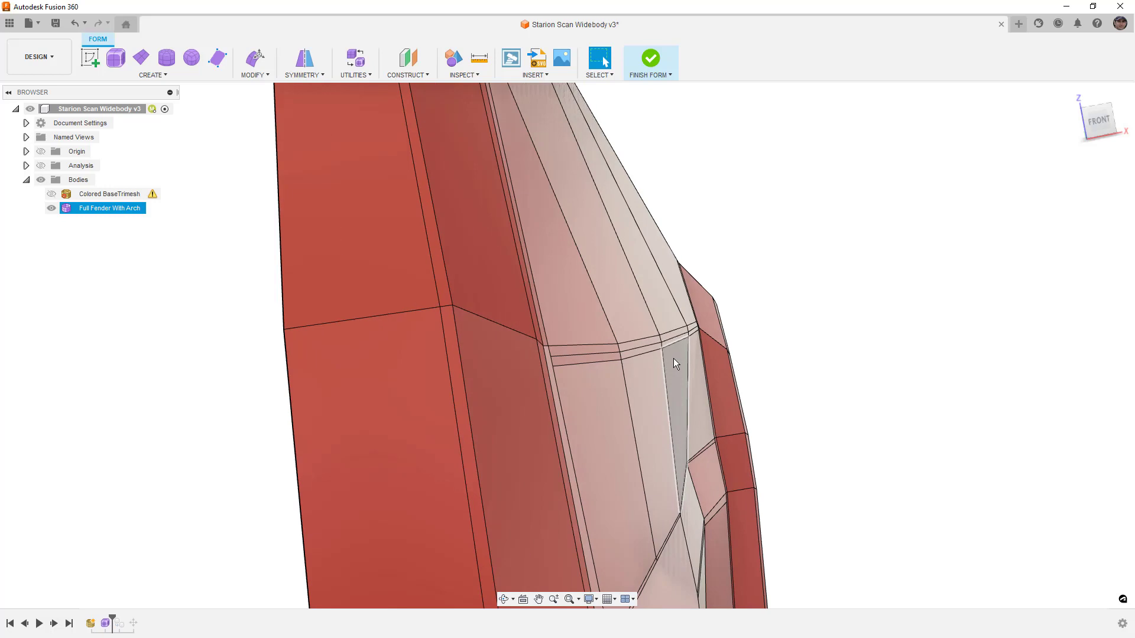
{"action": "key", "text": "alt+3"}
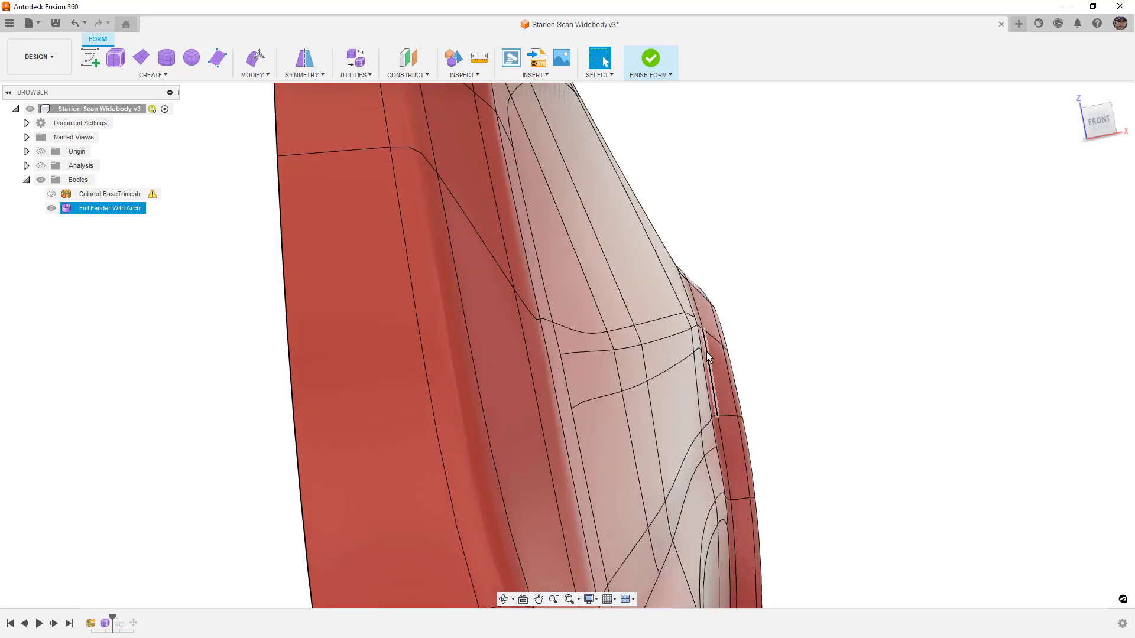
{"action": "key", "text": "ctrl+4"}
{"action": "middle_click_drag", "start_coordinate": [856, 306], "coordinate": [768, 316], "text": "shift"}
{"action": "left_click", "coordinate": [797, 319]}
{"action": "left_click", "coordinate": [647, 329]}
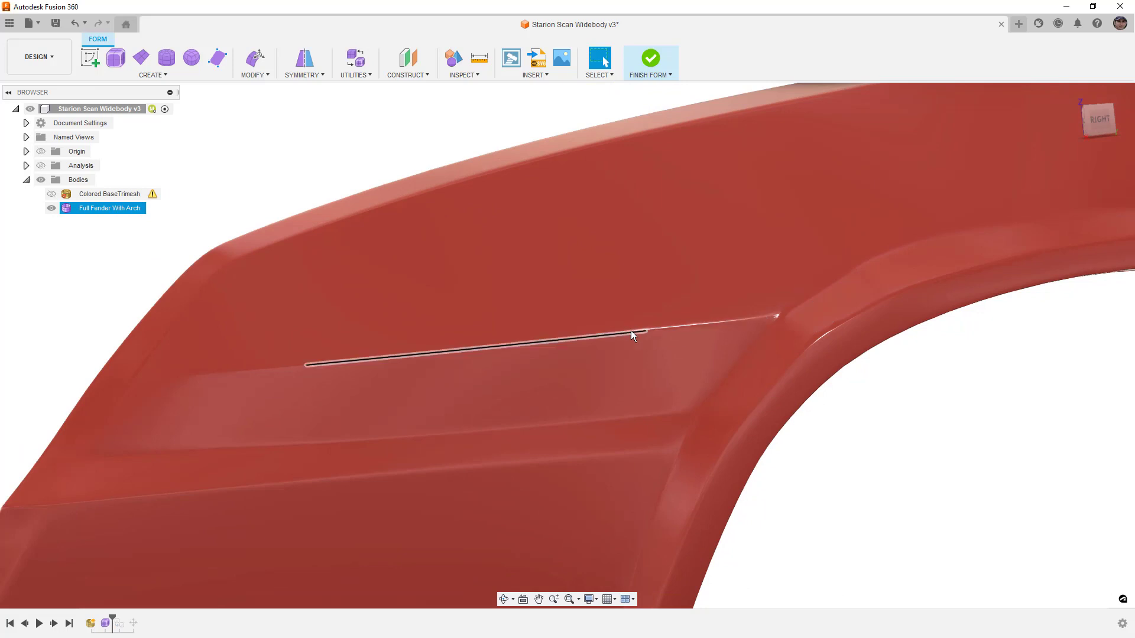
{"action": "middle_click_drag", "start_coordinate": [648, 328], "coordinate": [682, 336], "text": "shift"}
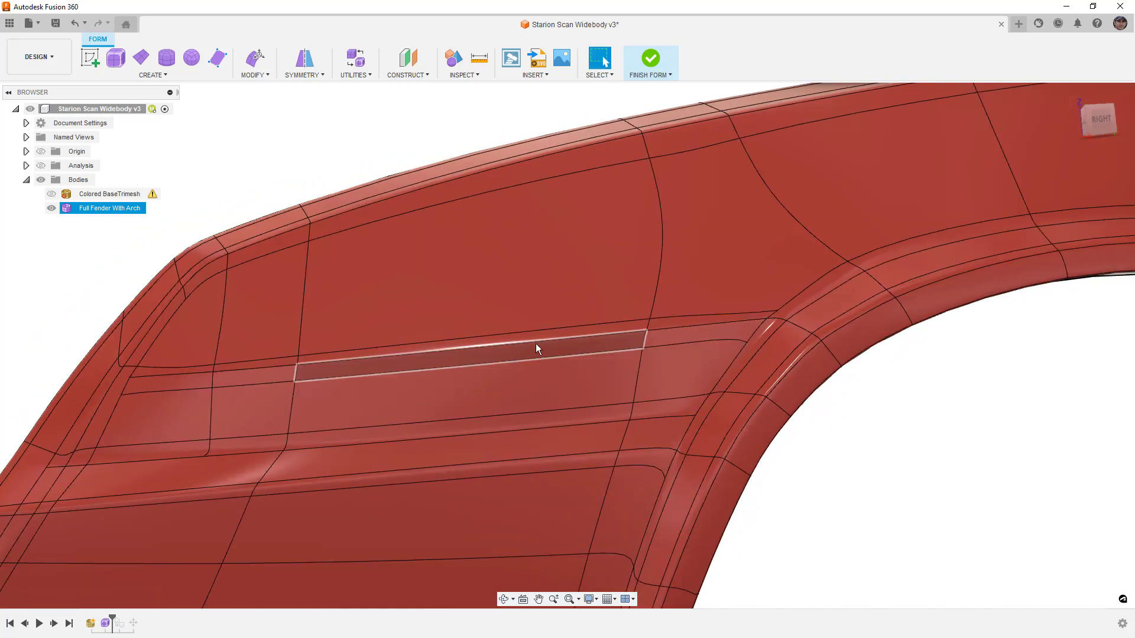
{"action": "left_click", "coordinate": [704, 312]}
{"action": "left_click", "coordinate": [719, 317]}
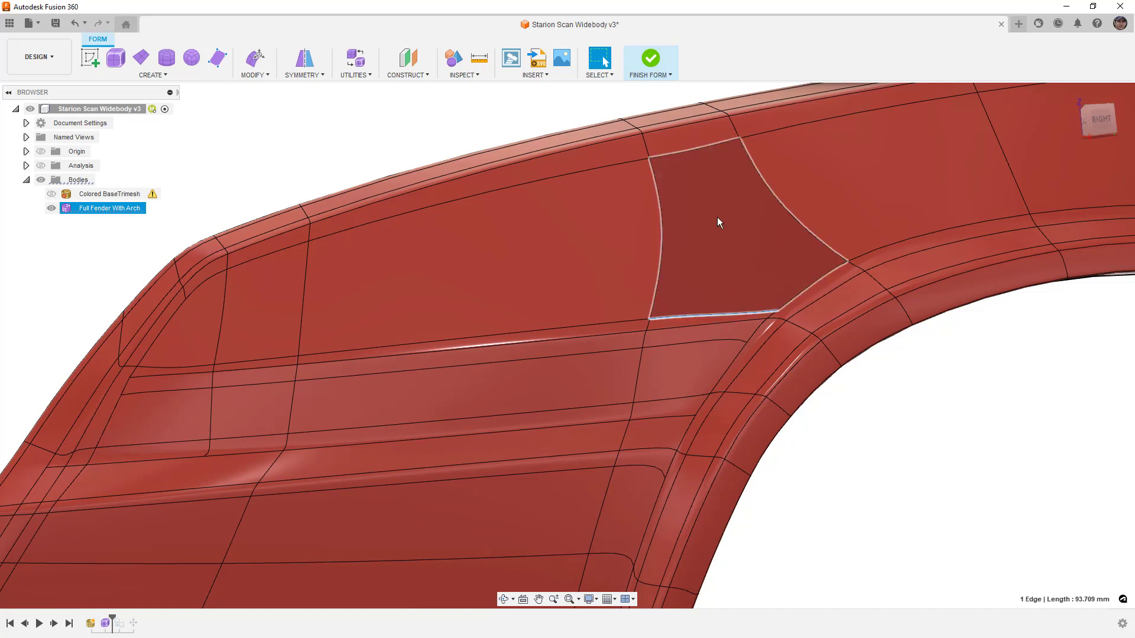
{"action": "left_click", "coordinate": [169, 366]}
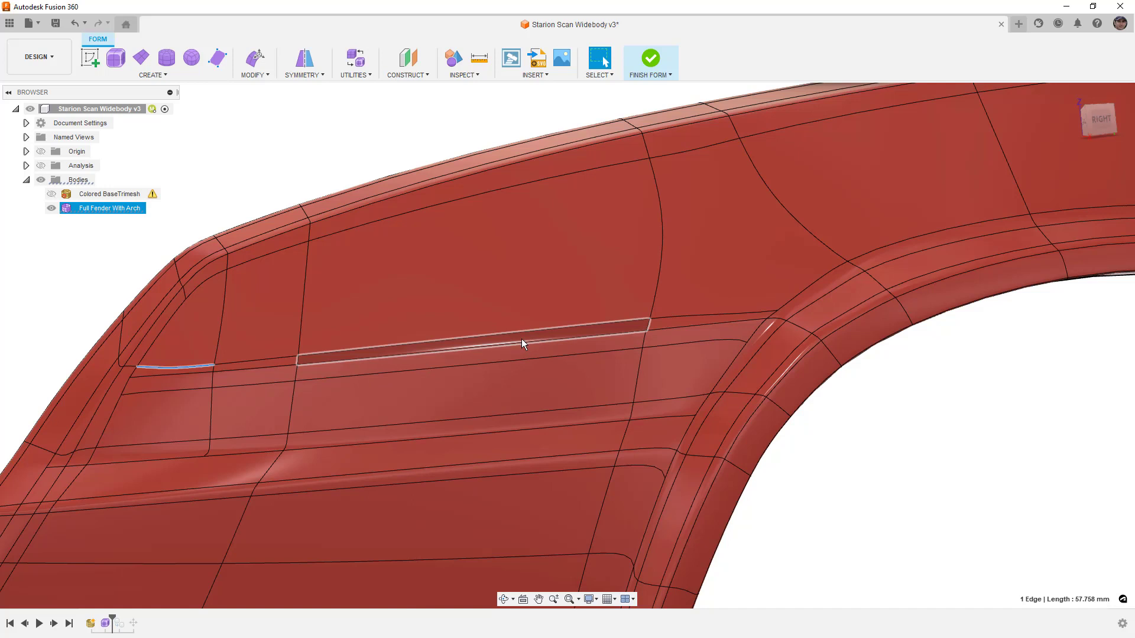
Return to box display and examine the edge layout around the wheel arch across the whole fender in the right view
{"action": "key", "text": "ctrl+1"}
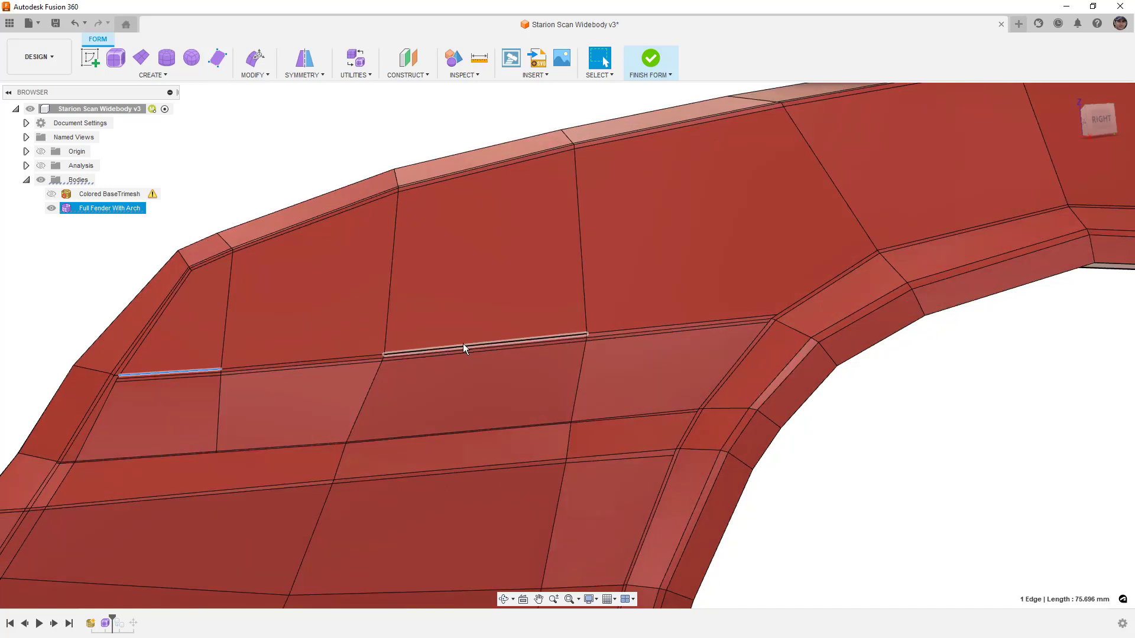
{"action": "scroll", "coordinate": [435, 358], "scroll_direction": "down", "scroll_amount": 5}
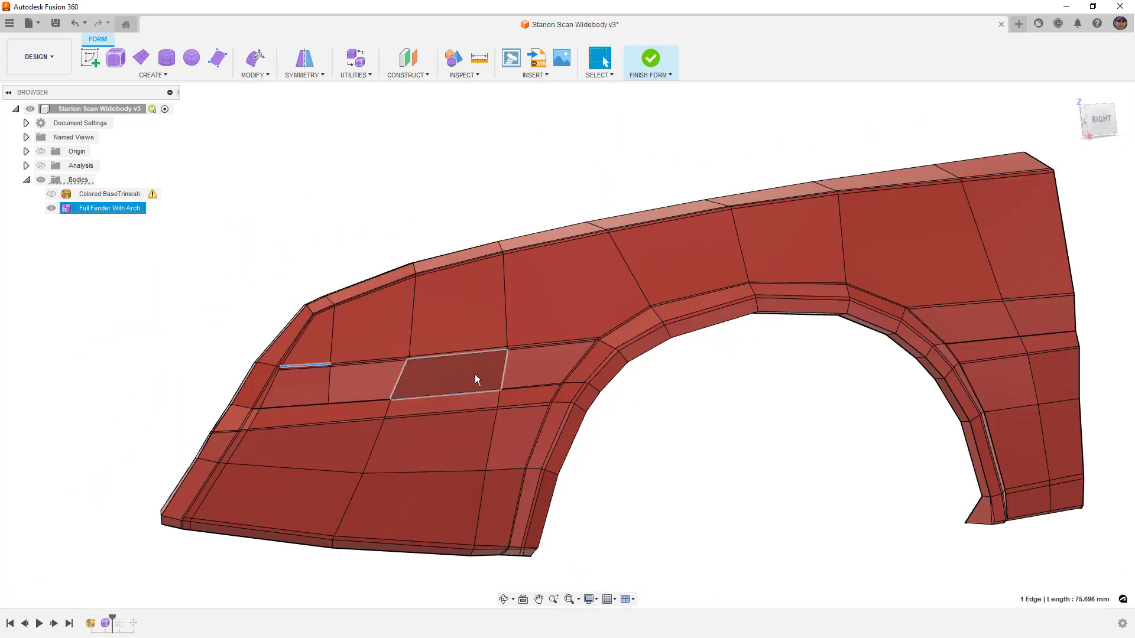
{"action": "middle_click_drag", "start_coordinate": [754, 380], "coordinate": [747, 379]}
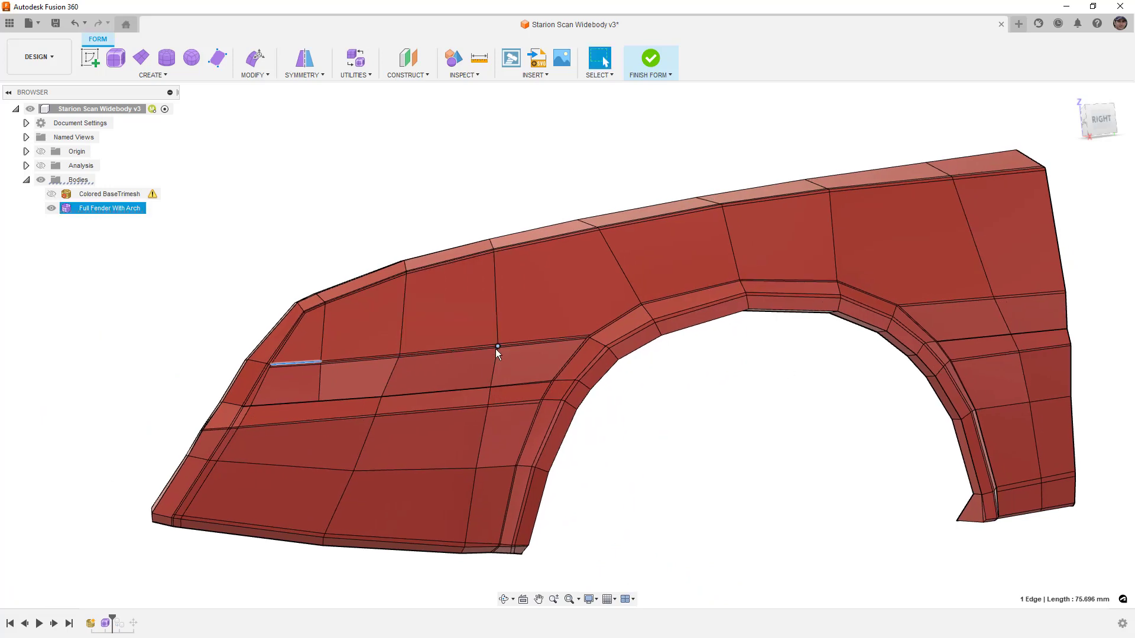
{"action": "scroll", "coordinate": [588, 340], "scroll_direction": "up", "scroll_amount": 4}
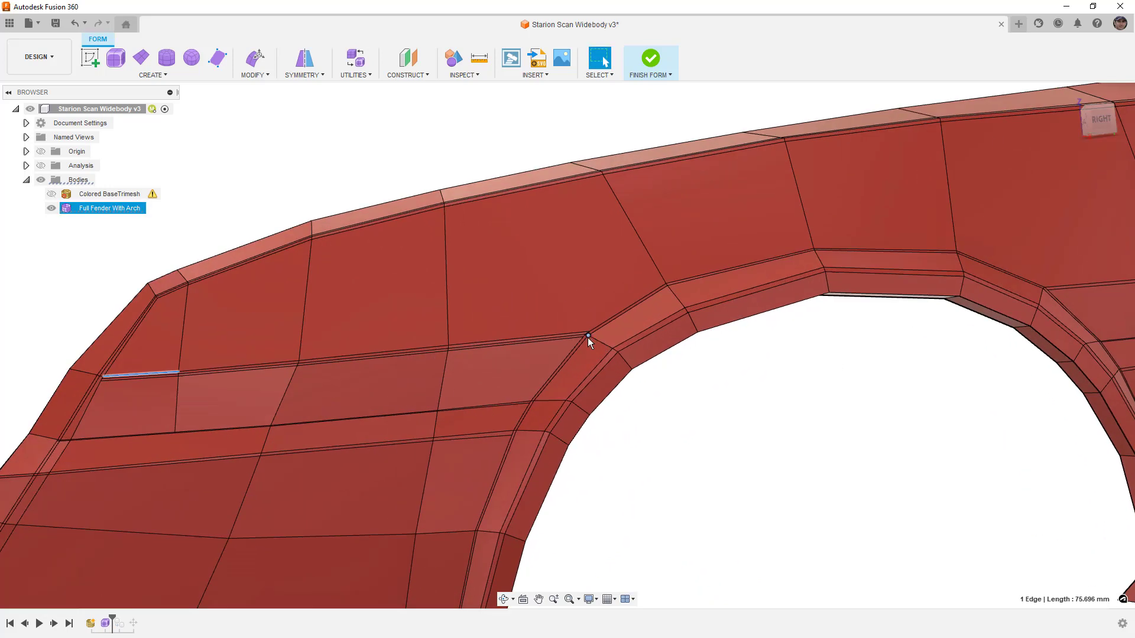
{"action": "left_click", "coordinate": [1095, 121]}
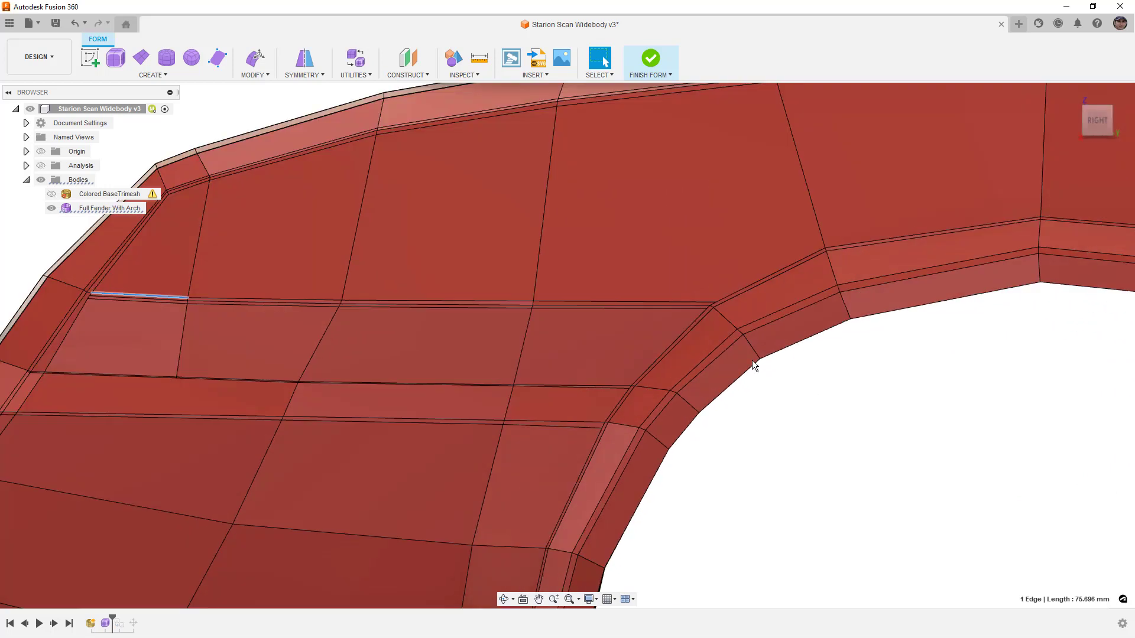
{"action": "scroll", "coordinate": [647, 353], "scroll_direction": "down", "scroll_amount": 3}
{"action": "scroll", "coordinate": [645, 347], "scroll_direction": "down", "scroll_amount": 2}
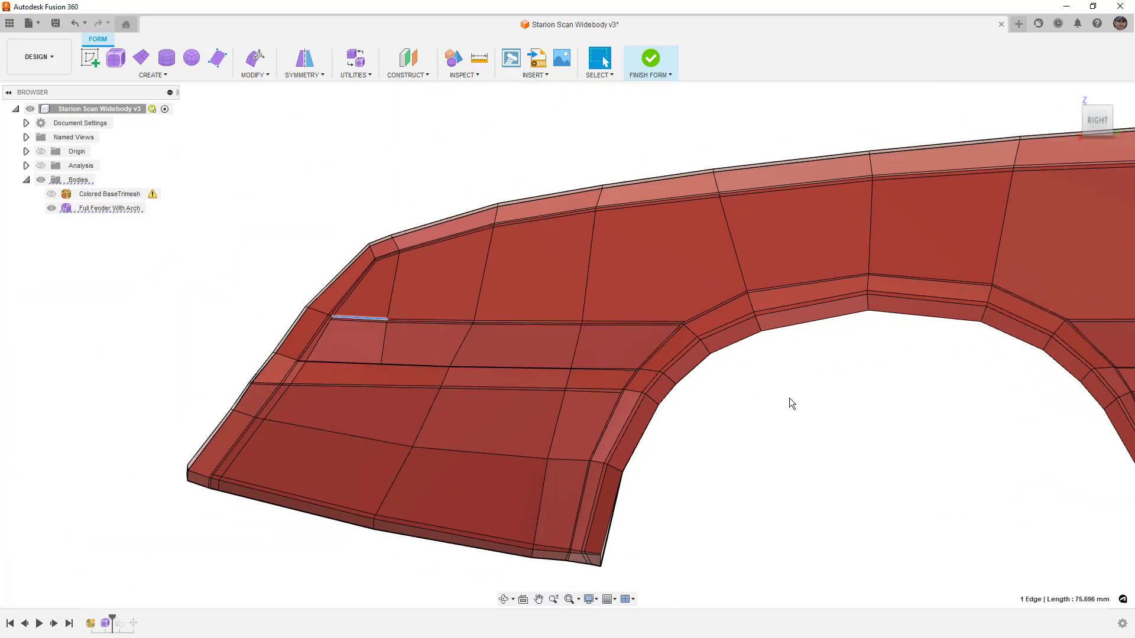
{"action": "scroll", "coordinate": [786, 397], "scroll_direction": "down", "scroll_amount": 4}
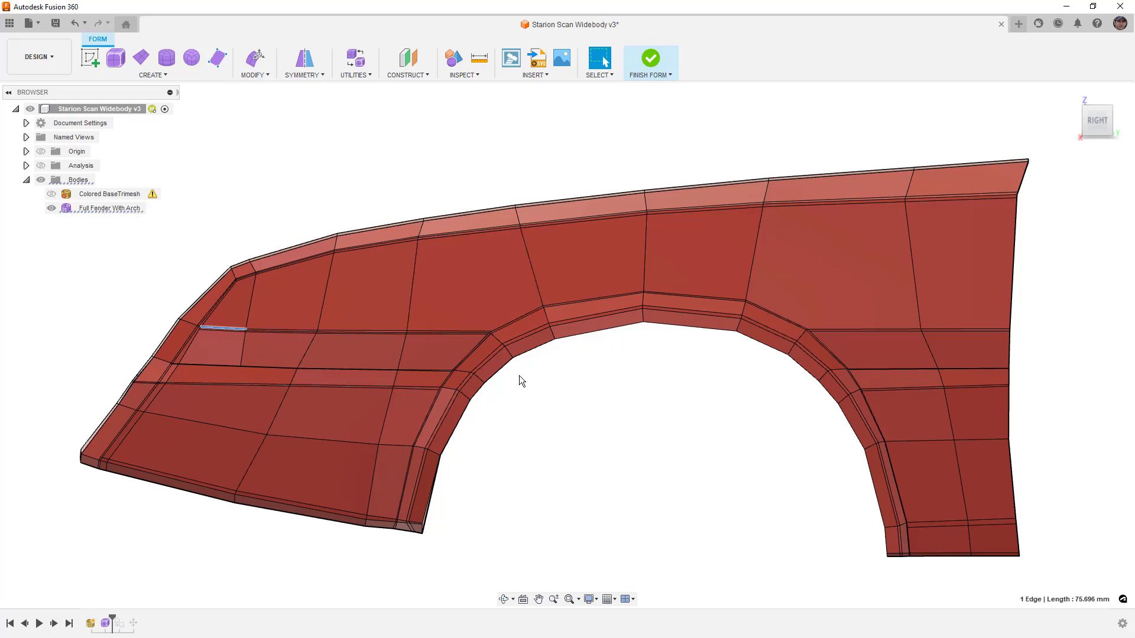
Insert an edge between two points, from the upper crease's corner at the wheel arch to the middle of the nearby top body-line edge
{"action": "left_click", "coordinate": [251, 74]}
{"action": "left_click", "coordinate": [266, 141]}
{"action": "scroll", "coordinate": [477, 318], "scroll_direction": "up", "scroll_amount": 5}
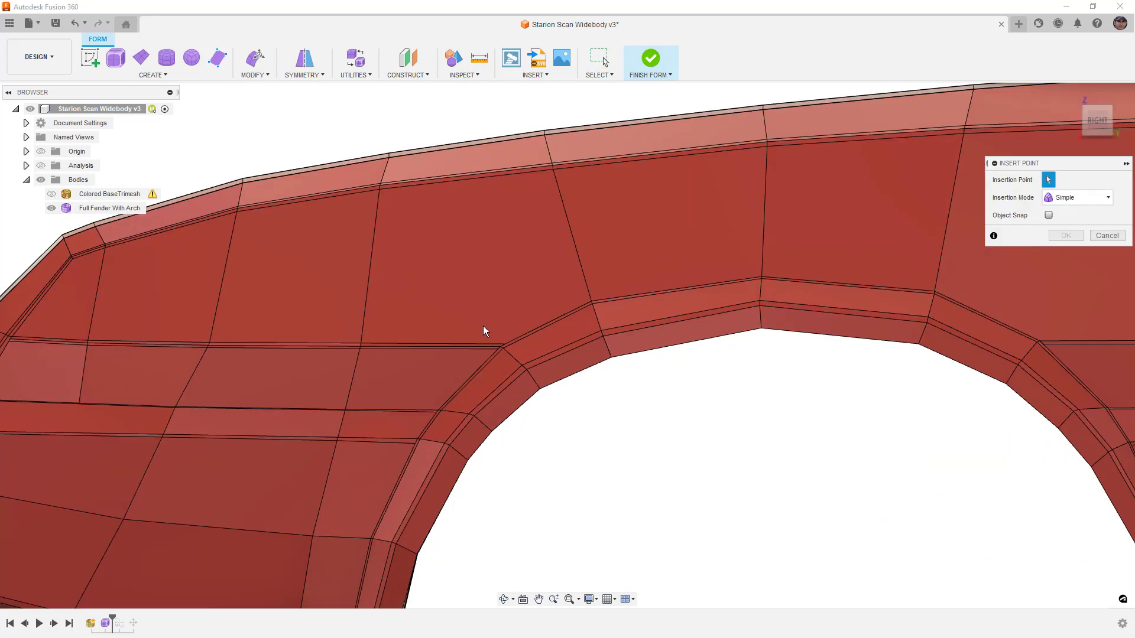
{"action": "left_click", "coordinate": [514, 350]}
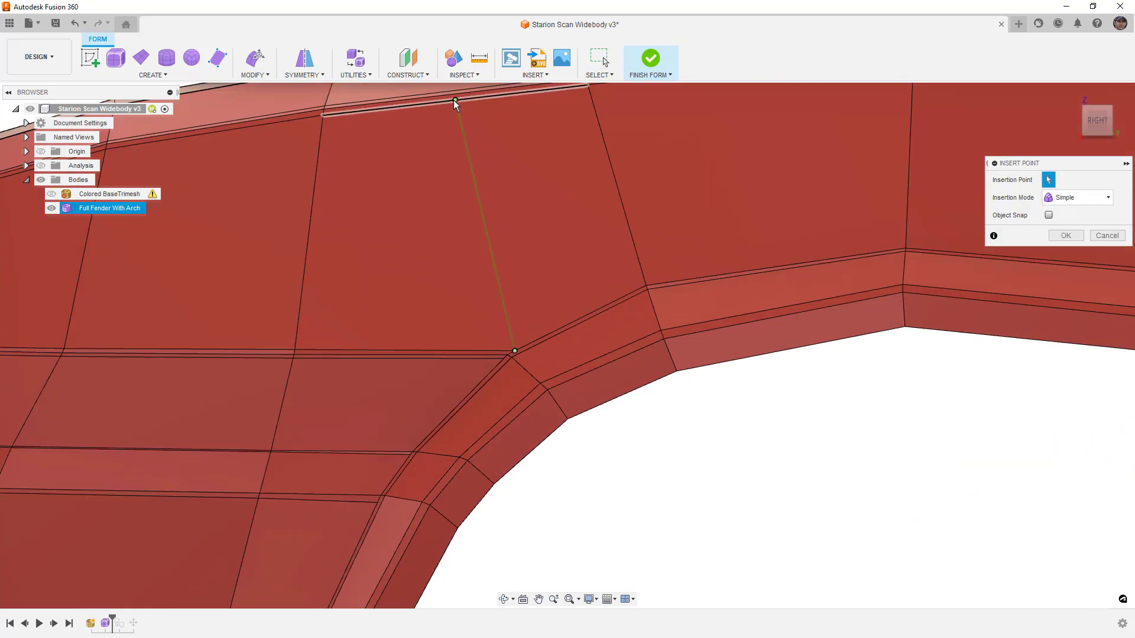
{"action": "left_click", "coordinate": [454, 101]}
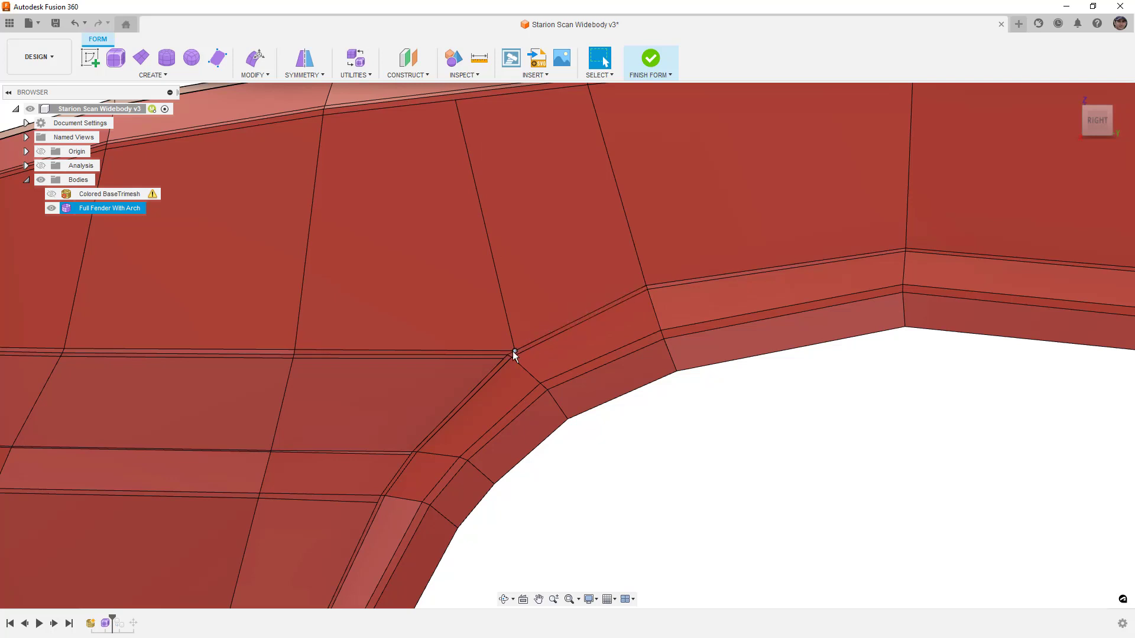
{"action": "mouse_move", "coordinate": [467, 175]}
{"action": "middle_mouse_down", "text": "shift"}
{"action": "mouse_move", "coordinate": [540, 185]}
{"action": "mouse_move", "coordinate": [472, 161]}
{"action": "middle_mouse_up", "text": "shift"}
{"action": "scroll", "coordinate": [472, 165], "scroll_direction": "up", "scroll_amount": 5}
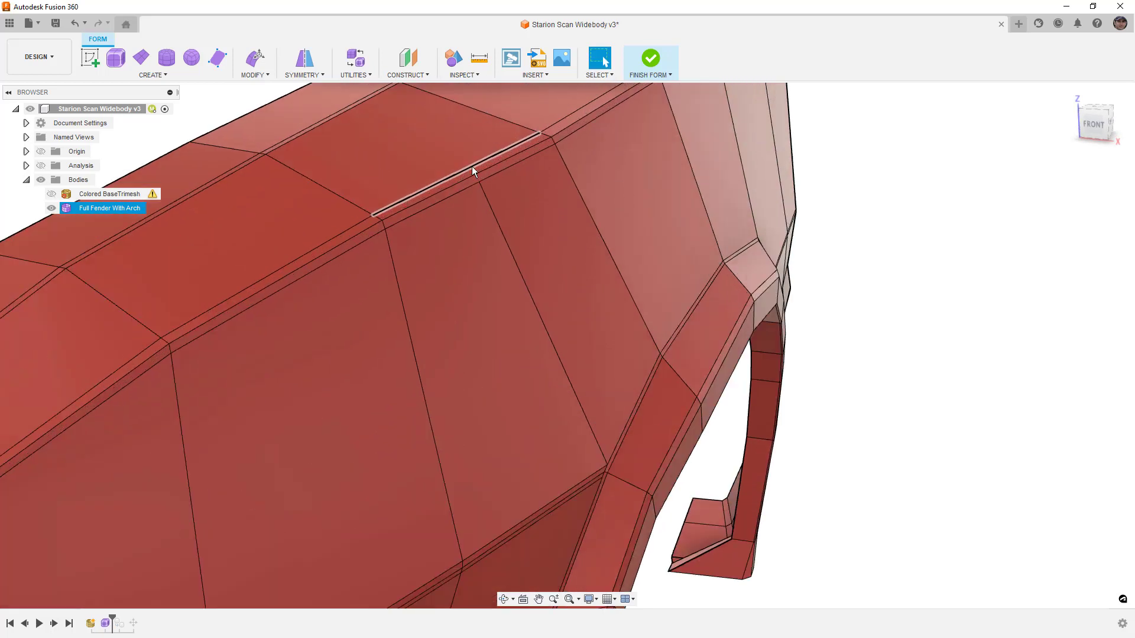
Insert an edge between two points across the top body-line band, extending the new side-face edge to the band's upper line
{"action": "left_click", "coordinate": [255, 65]}
{"action": "left_click", "coordinate": [263, 139]}
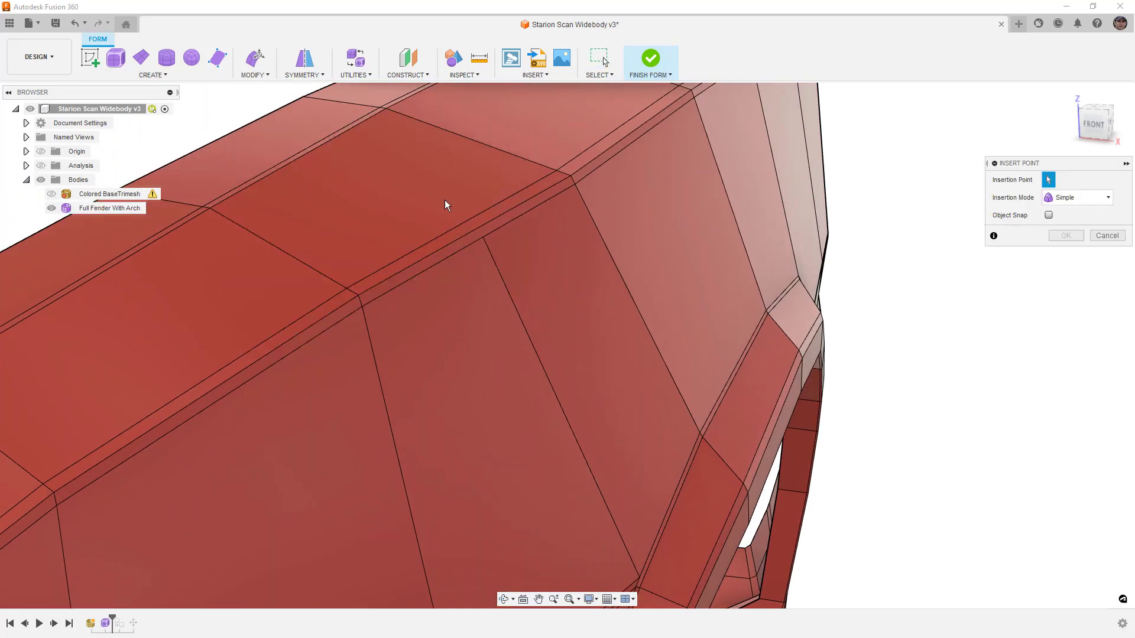
{"action": "left_click", "coordinate": [484, 236]}
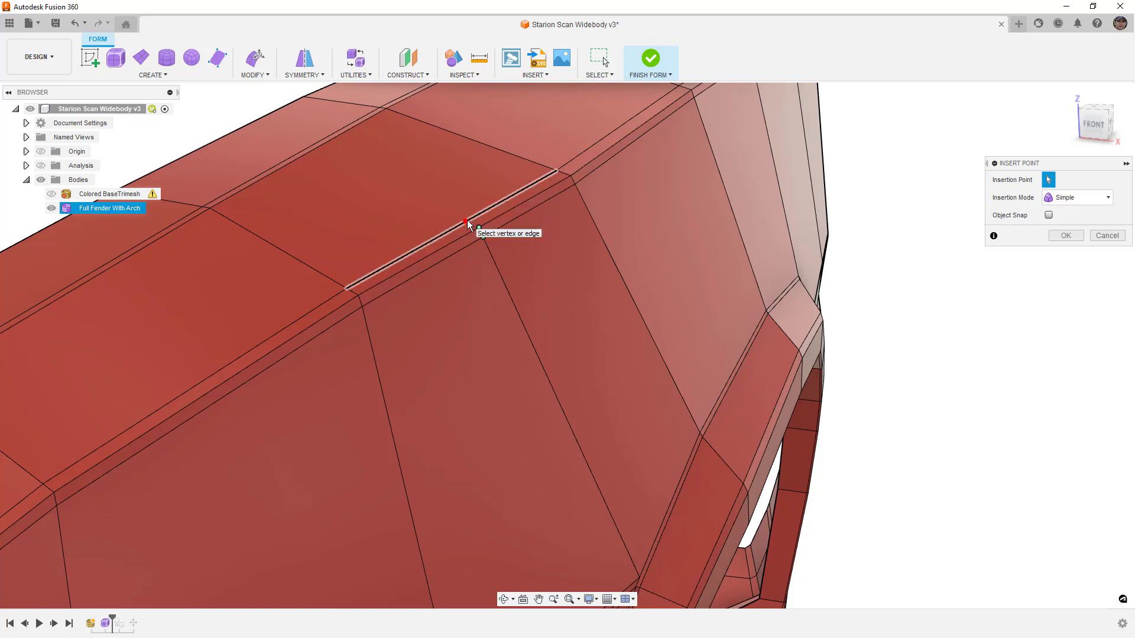
{"action": "left_click", "coordinate": [467, 221]}
{"action": "key", "text": "Return"}
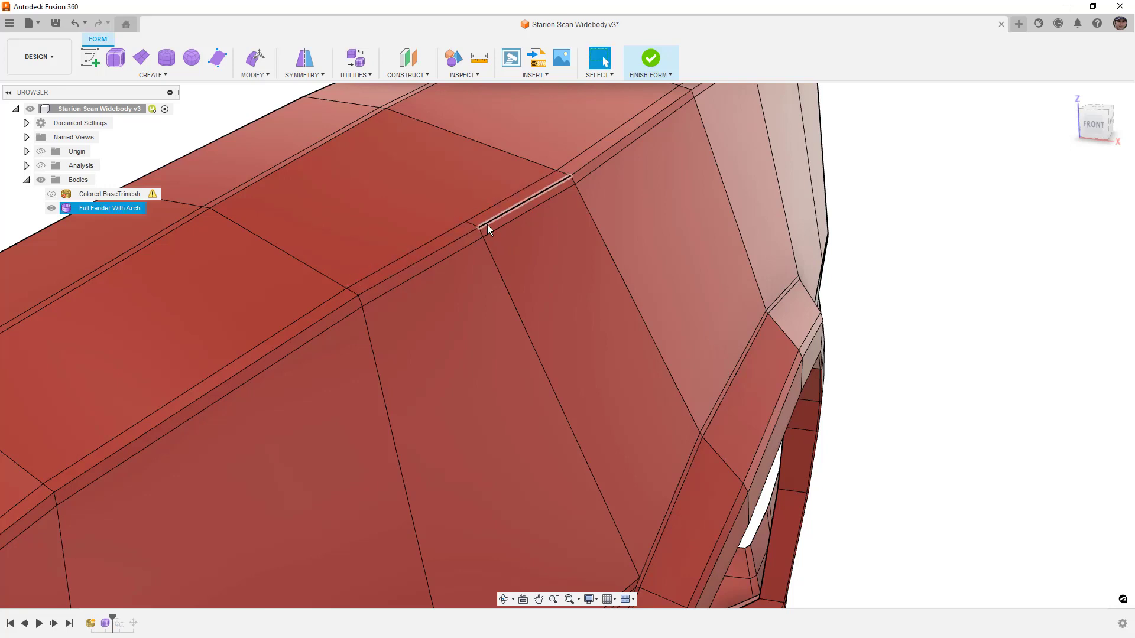
Insert an edge between two points across the upper face, from the new band edge to the middle of the next body-line edge
{"action": "mouse_move", "coordinate": [498, 239]}
{"action": "middle_mouse_down", "text": "shift"}
{"action": "mouse_move", "coordinate": [520, 231]}
{"action": "mouse_move", "coordinate": [496, 218]}
{"action": "middle_mouse_up", "text": "shift"}
{"action": "left_click", "coordinate": [253, 75]}
{"action": "left_click", "coordinate": [266, 140]}
{"action": "left_click", "coordinate": [473, 218]}
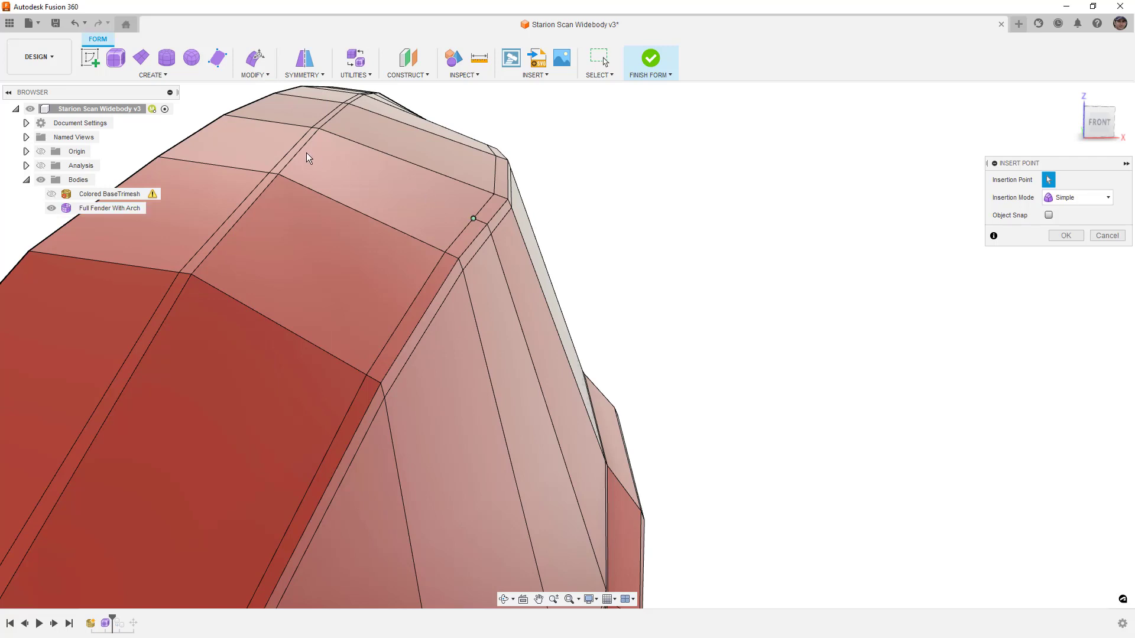
{"action": "left_click", "coordinate": [305, 150]}
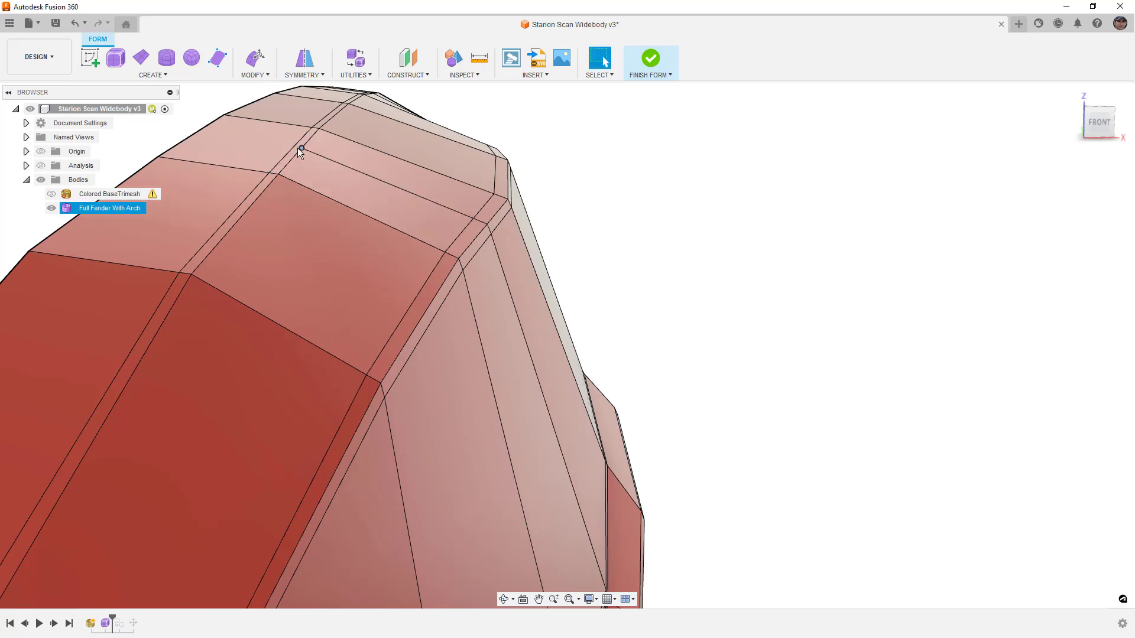
In the top view, move the two new short edges across the body-line band by 2.452 mm in X and -0.409 mm in Y
{"action": "left_click_drag", "start_coordinate": [465, 209], "coordinate": [501, 247]}
{"action": "middle_click_drag", "start_coordinate": [538, 214], "coordinate": [588, 208], "text": "shift"}
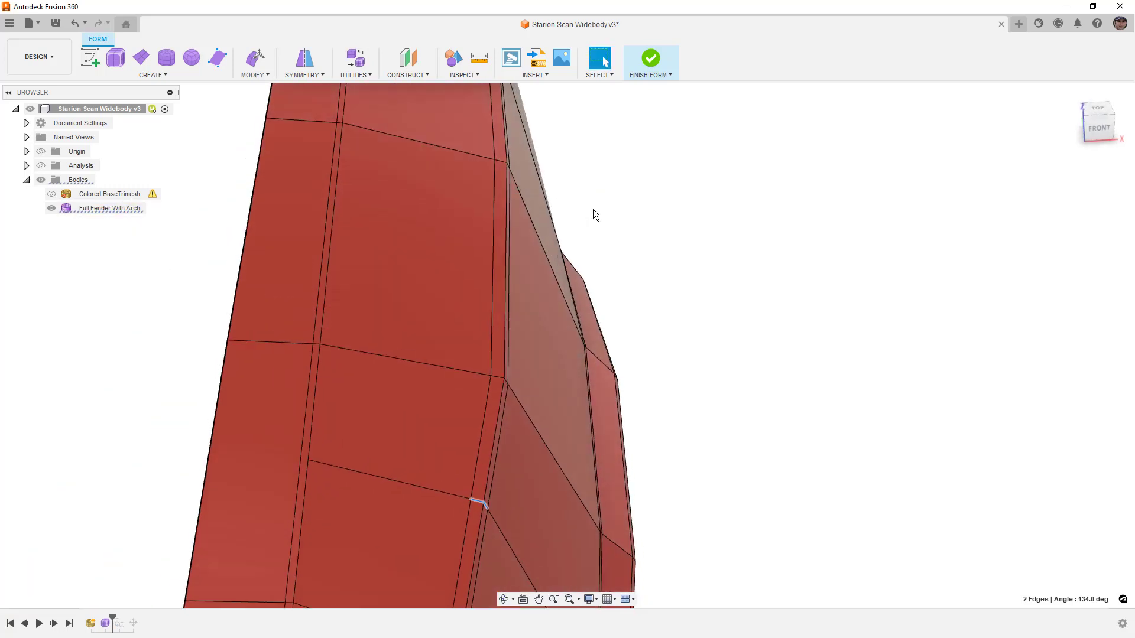
{"action": "left_click", "coordinate": [1096, 110]}
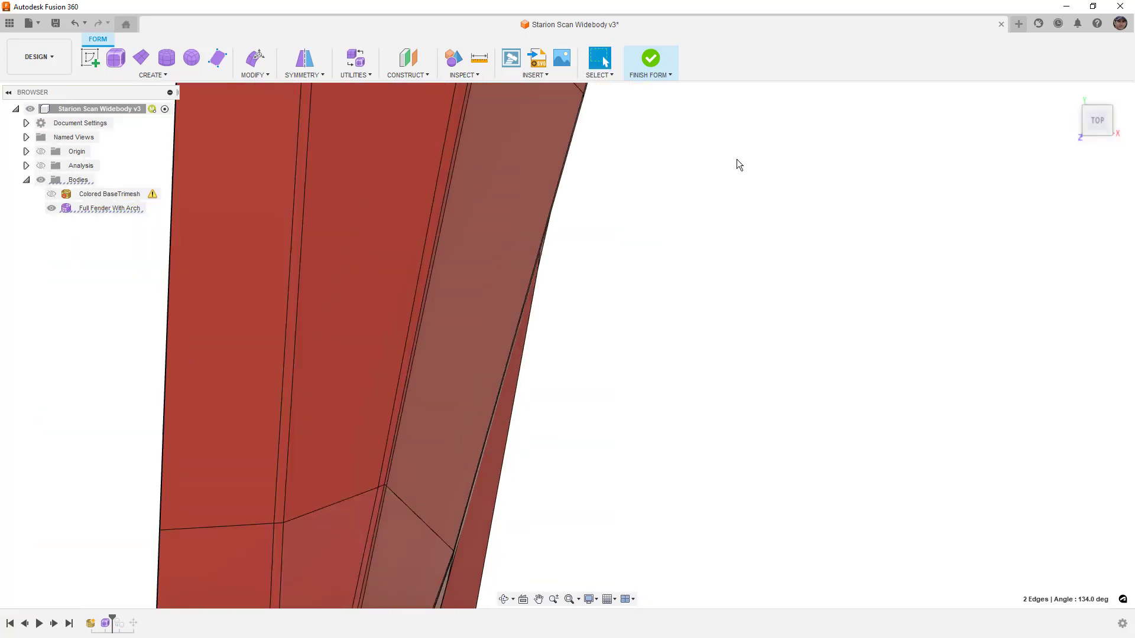
{"action": "scroll", "coordinate": [736, 159], "scroll_direction": "down", "scroll_amount": 5}
{"action": "middle_click_drag", "start_coordinate": [695, 194], "coordinate": [605, 459]}
{"action": "middle_click_drag", "start_coordinate": [730, 170], "coordinate": [679, 354]}
{"action": "scroll", "coordinate": [592, 332], "scroll_direction": "up", "scroll_amount": 2}
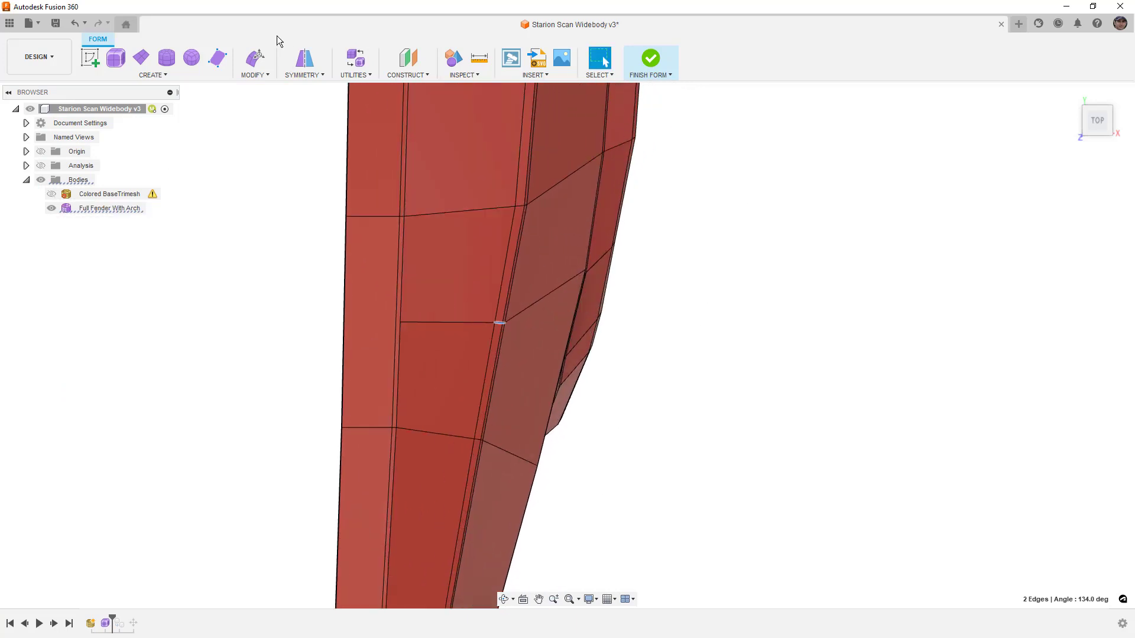
{"action": "left_click", "coordinate": [255, 57]}
{"action": "left_click_drag", "start_coordinate": [515, 308], "coordinate": [518, 309]}
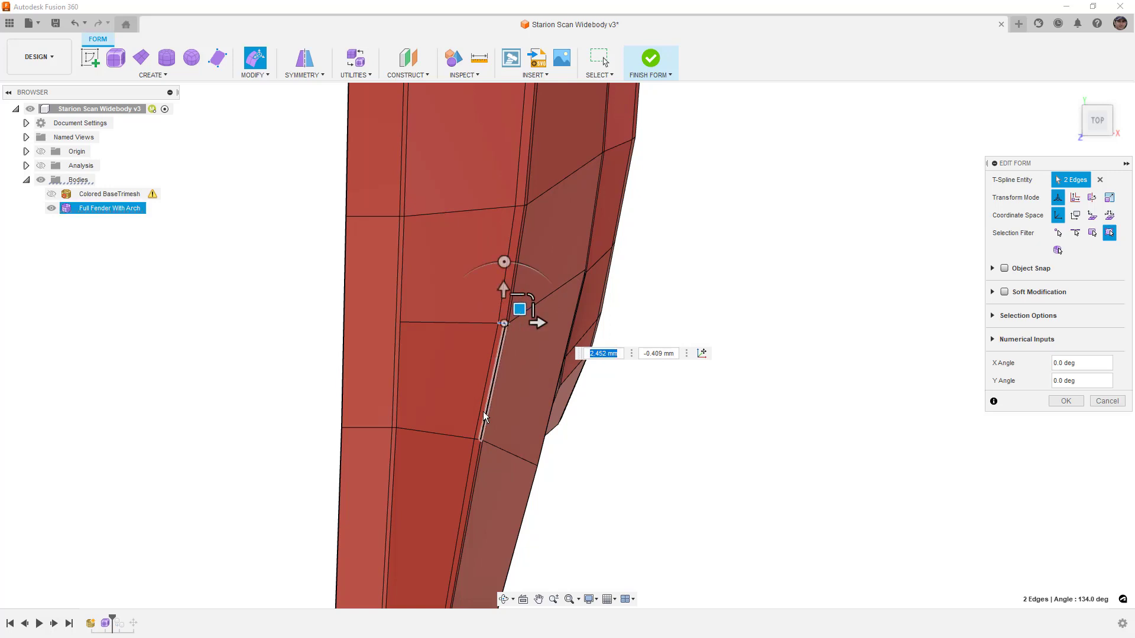
Move the next forward pair of short body-line band edges by 2.452 mm in X and -0.817 mm in Y, and adjust the pair beyond it
{"action": "left_click", "coordinate": [491, 452]}
{"action": "left_click_drag", "start_coordinate": [495, 425], "coordinate": [498, 426]}
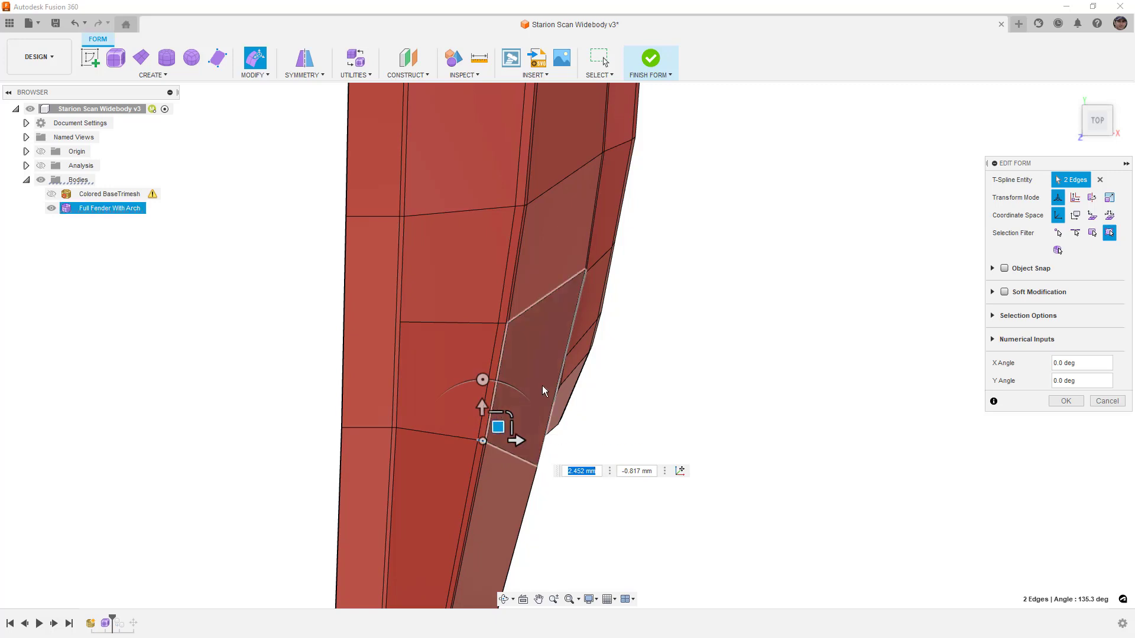
{"action": "scroll", "coordinate": [544, 336], "scroll_direction": "down", "scroll_amount": 3}
{"action": "middle_click_drag", "start_coordinate": [491, 527], "coordinate": [481, 456]}
{"action": "scroll", "coordinate": [477, 437], "scroll_direction": "up", "scroll_amount": 5}
{"action": "left_click_drag", "start_coordinate": [484, 454], "coordinate": [492, 435]}
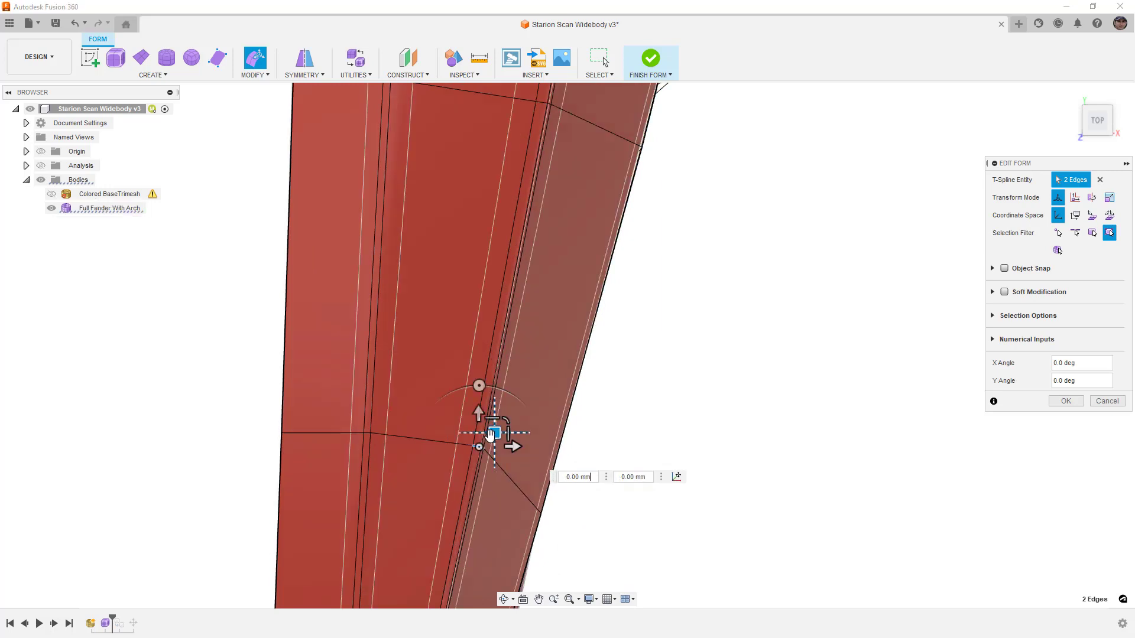
{"action": "left_click", "coordinate": [636, 330]}
Examine the smooth surface and its control frame along the top of the fender from the front and side, checking individual faces and edges
{"action": "scroll", "coordinate": [637, 343], "scroll_direction": "down", "scroll_amount": 4}
{"action": "scroll", "coordinate": [656, 384], "scroll_direction": "down", "scroll_amount": 2}
{"action": "middle_click_drag", "start_coordinate": [683, 423], "coordinate": [684, 324], "text": "shift"}
{"action": "scroll", "coordinate": [542, 368], "scroll_direction": "up", "scroll_amount": 3}
{"action": "scroll", "coordinate": [583, 338], "scroll_direction": "up", "scroll_amount": 6}
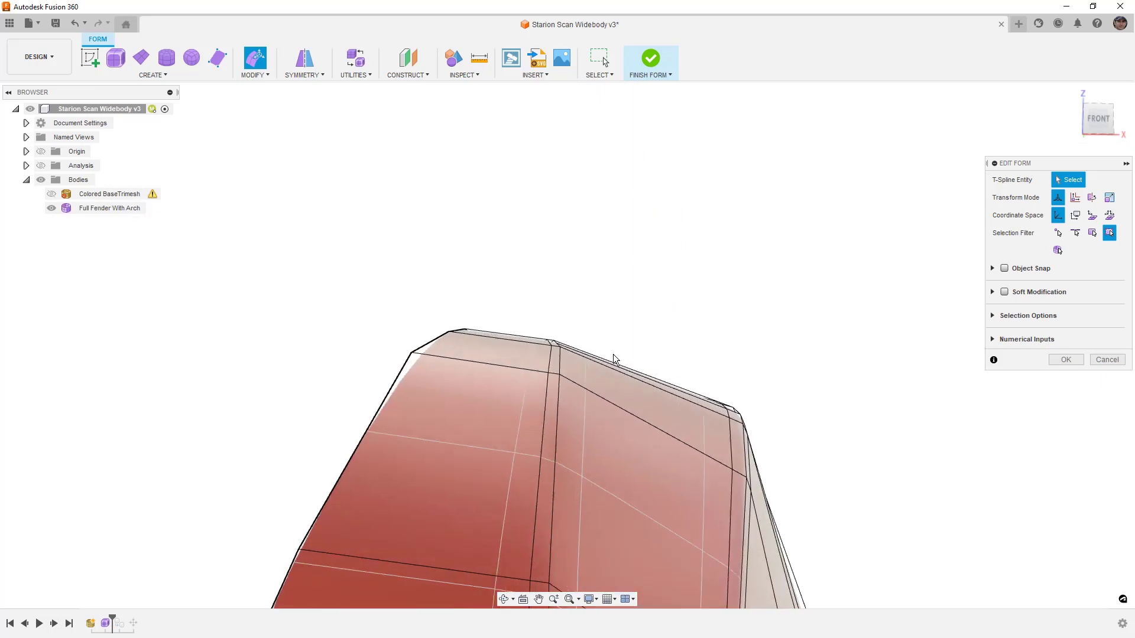
{"action": "middle_click_drag", "start_coordinate": [821, 445], "coordinate": [820, 442], "text": "shift"}
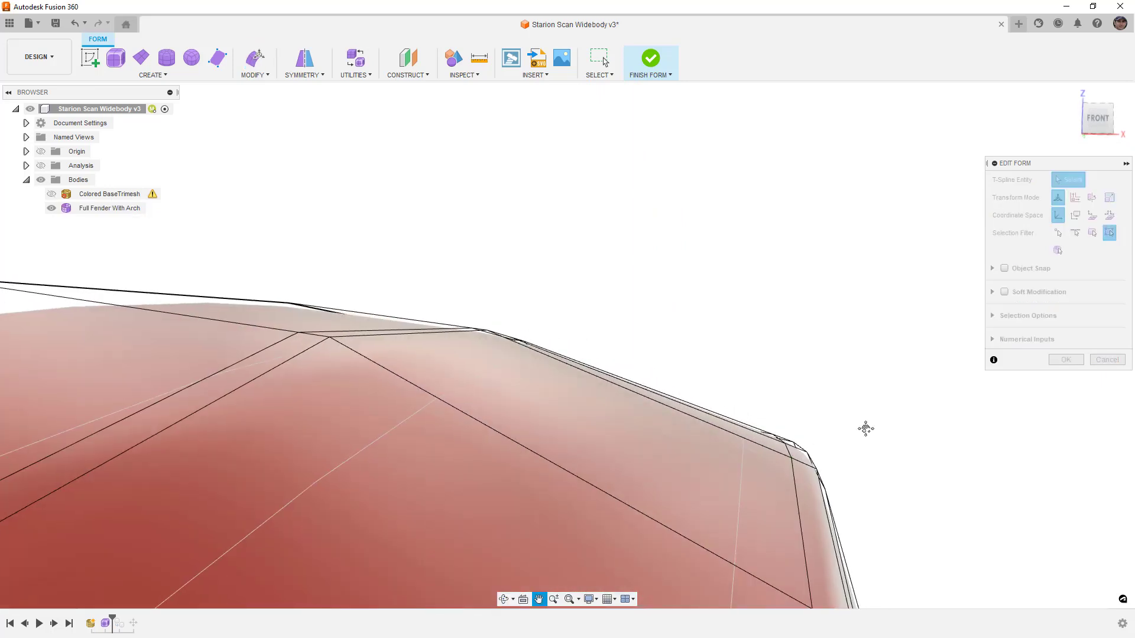
{"action": "left_click", "coordinate": [322, 310]}
{"action": "mouse_move", "coordinate": [214, 365]}
{"action": "middle_mouse_down", "text": "shift"}
{"action": "mouse_move", "coordinate": [203, 362]}
{"action": "mouse_move", "coordinate": [228, 349]}
{"action": "middle_mouse_up", "text": "shift"}
{"action": "scroll", "coordinate": [476, 254], "scroll_direction": "down", "scroll_amount": 3}
{"action": "scroll", "coordinate": [492, 254], "scroll_direction": "down", "scroll_amount": 3}
{"action": "middle_click_drag", "start_coordinate": [397, 372], "coordinate": [357, 380], "text": "shift"}
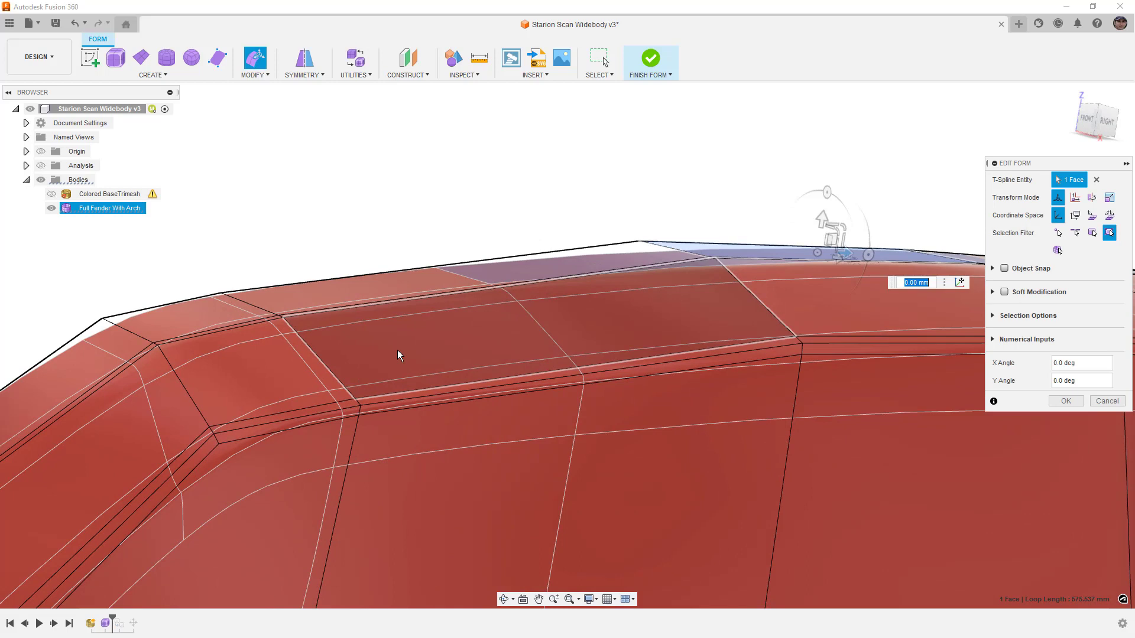
{"action": "left_click", "coordinate": [673, 250]}
{"action": "middle_click_drag", "start_coordinate": [713, 329], "coordinate": [527, 341]}
{"action": "scroll", "coordinate": [538, 290], "scroll_direction": "up", "scroll_amount": 3}
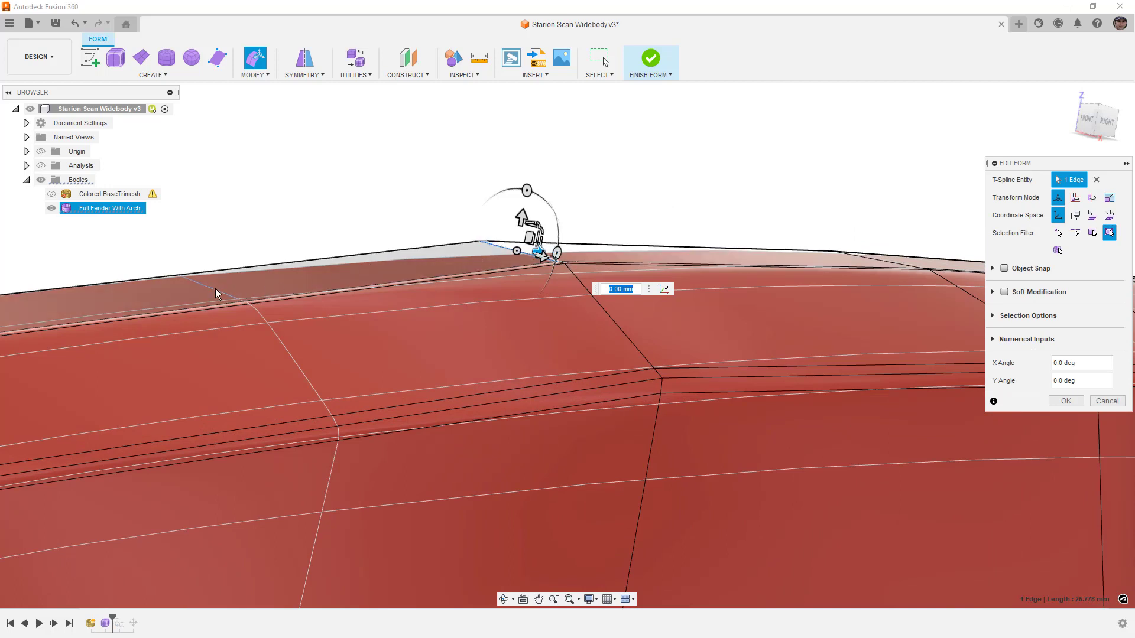
{"action": "scroll", "coordinate": [211, 287], "scroll_direction": "down", "scroll_amount": 3}
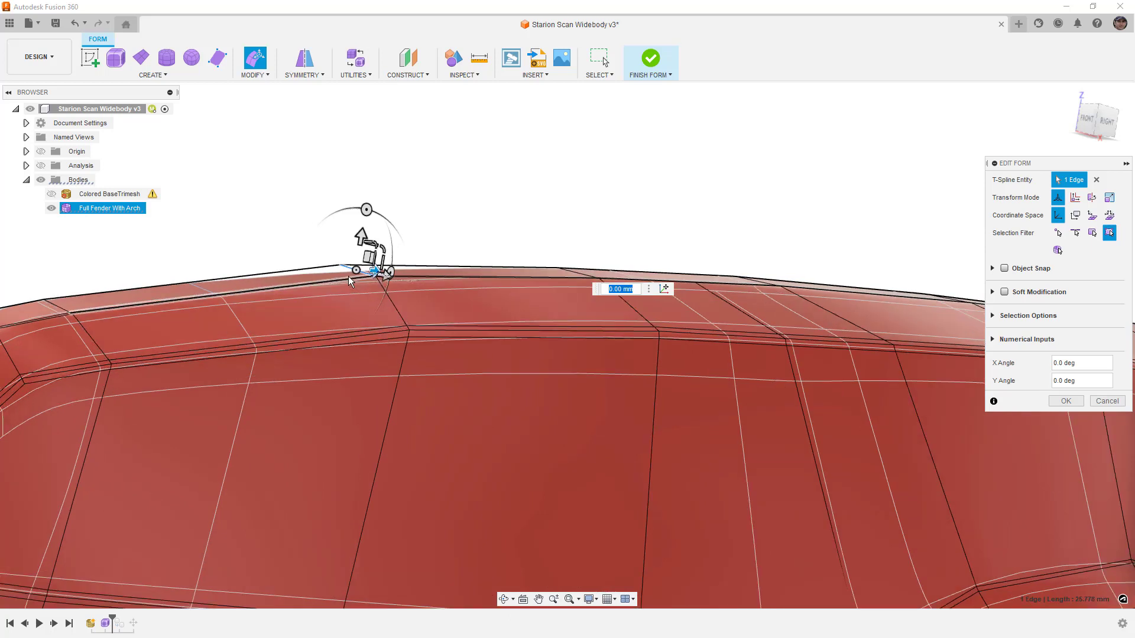
{"action": "left_click", "coordinate": [470, 194]}
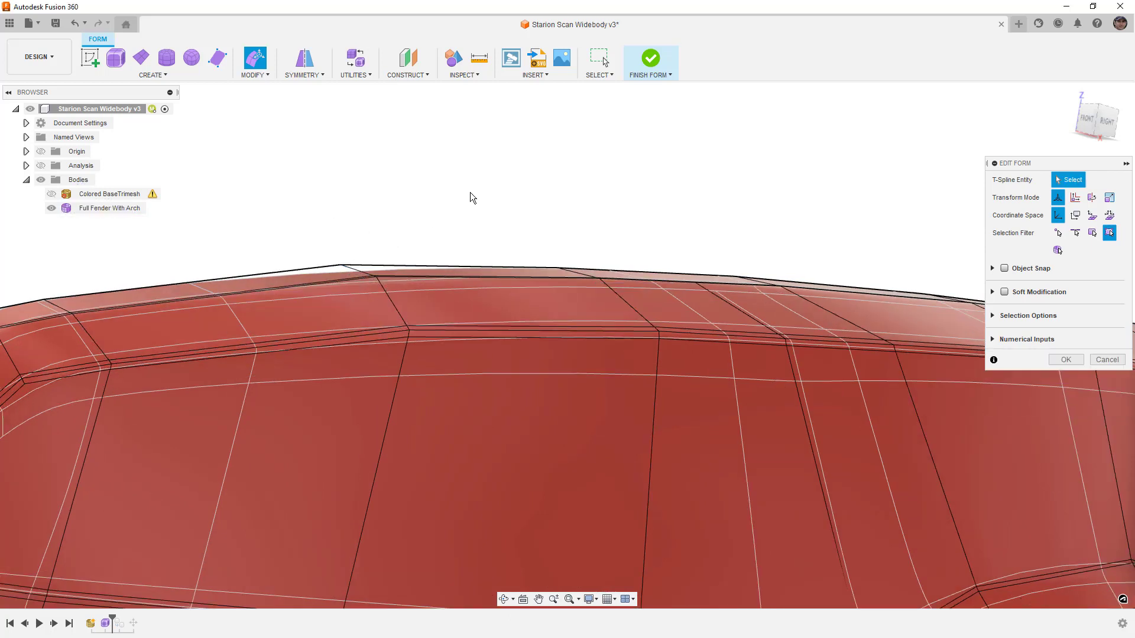
In box display, examine the spacing of the upper cross edges on both sides of the newly inserted edge
{"action": "middle_click_drag", "start_coordinate": [470, 195], "coordinate": [498, 208], "text": "shift"}
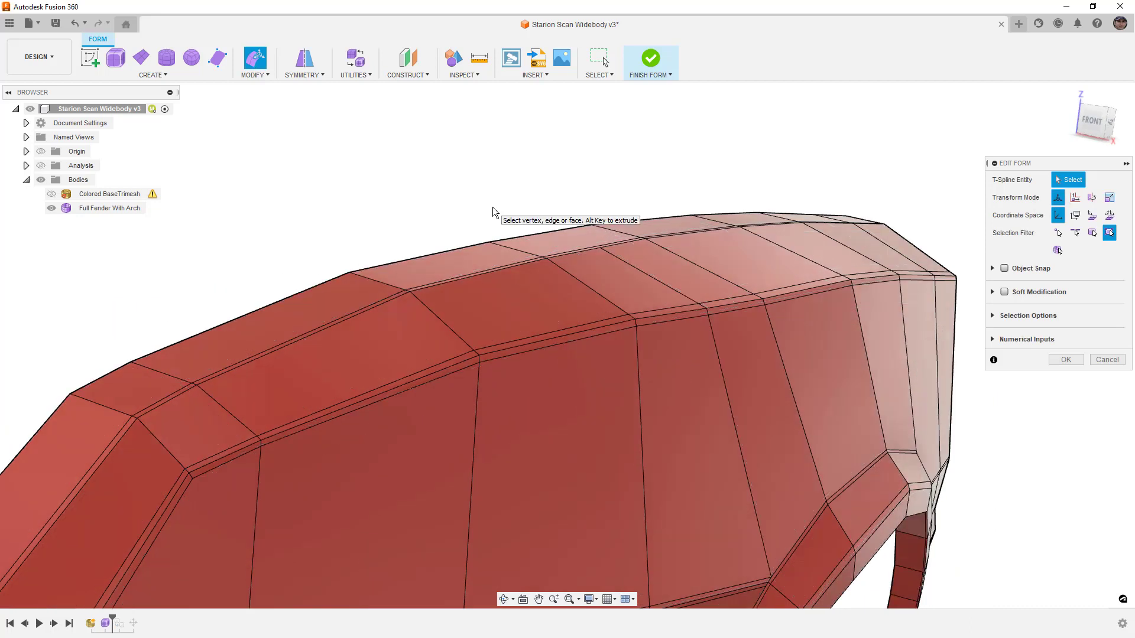
{"action": "scroll", "coordinate": [602, 251], "scroll_direction": "up", "scroll_amount": 2}
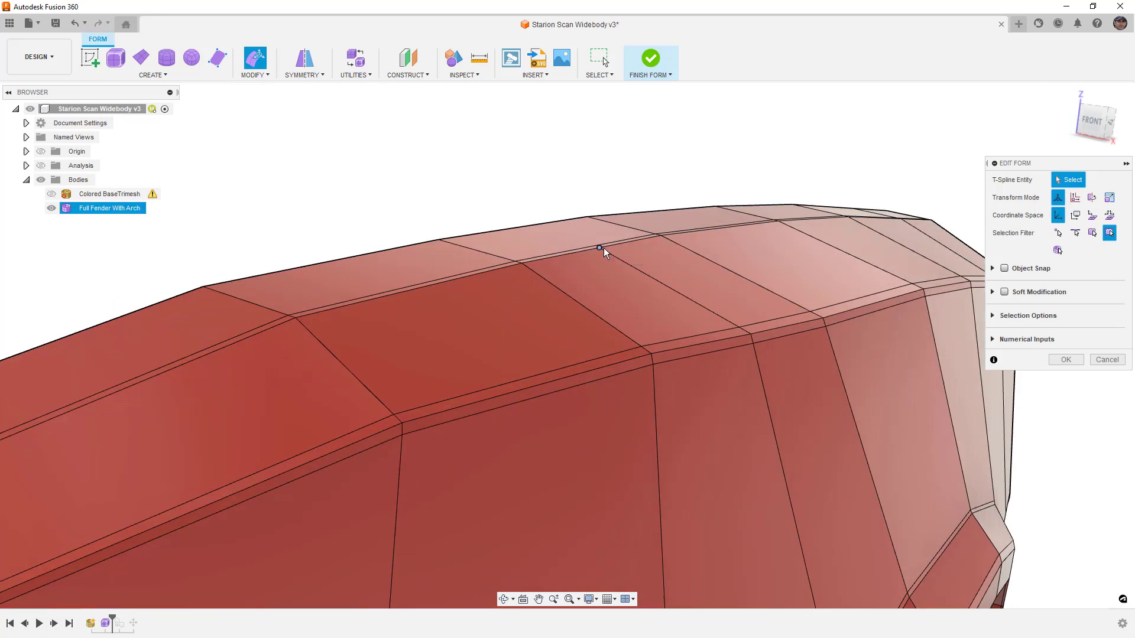
{"action": "scroll", "coordinate": [602, 248], "scroll_direction": "up", "scroll_amount": 3}
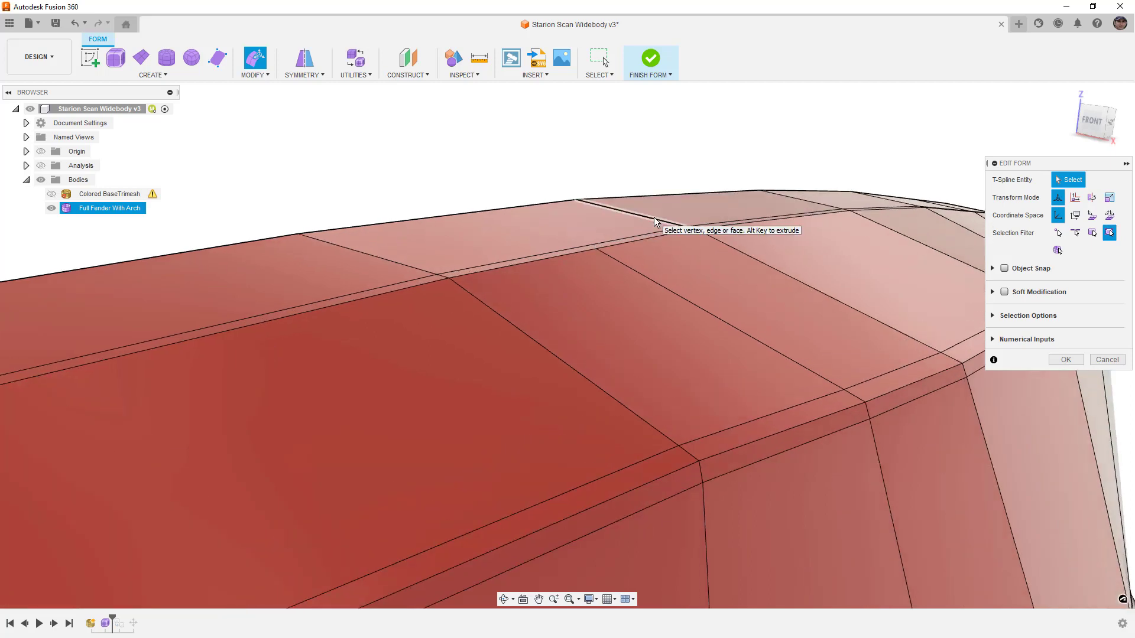
{"action": "left_click", "coordinate": [654, 222]}
{"action": "left_click", "coordinate": [380, 259], "text": "shift"}
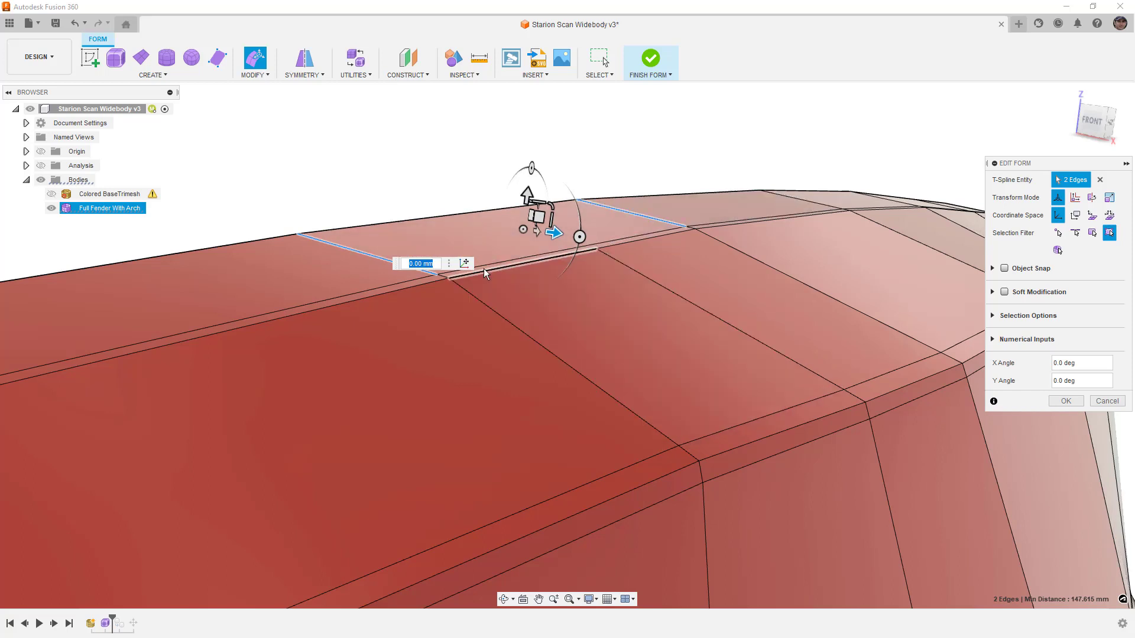
{"action": "left_click", "coordinate": [406, 155]}
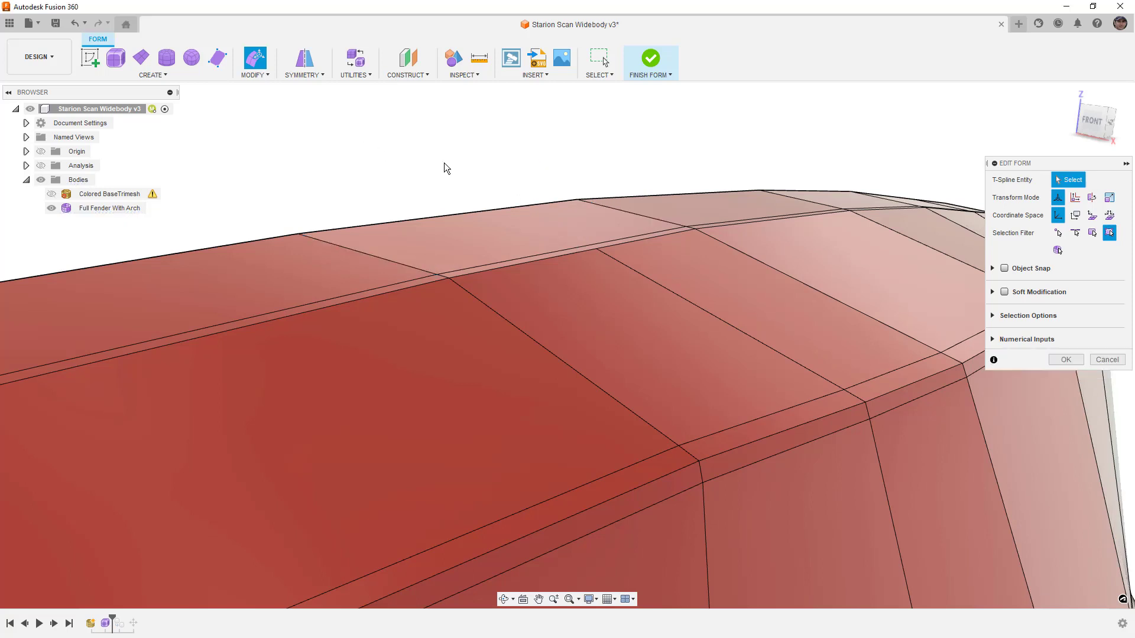
{"action": "scroll", "coordinate": [467, 172], "scroll_direction": "down", "scroll_amount": 2}
{"action": "scroll", "coordinate": [467, 171], "scroll_direction": "down", "scroll_amount": 3}
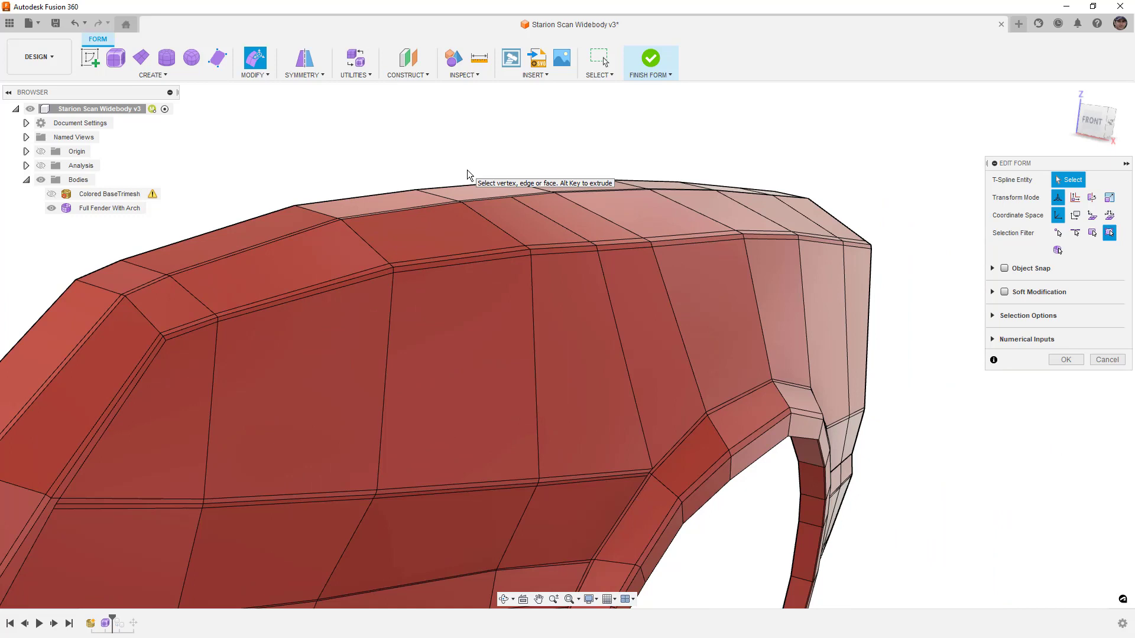
In the right view, move the two short new edges across the body-line band by 0.697 mm horizontally and 0.465 mm vertically
{"action": "middle_click_drag", "start_coordinate": [499, 169], "coordinate": [839, 175], "text": "shift"}
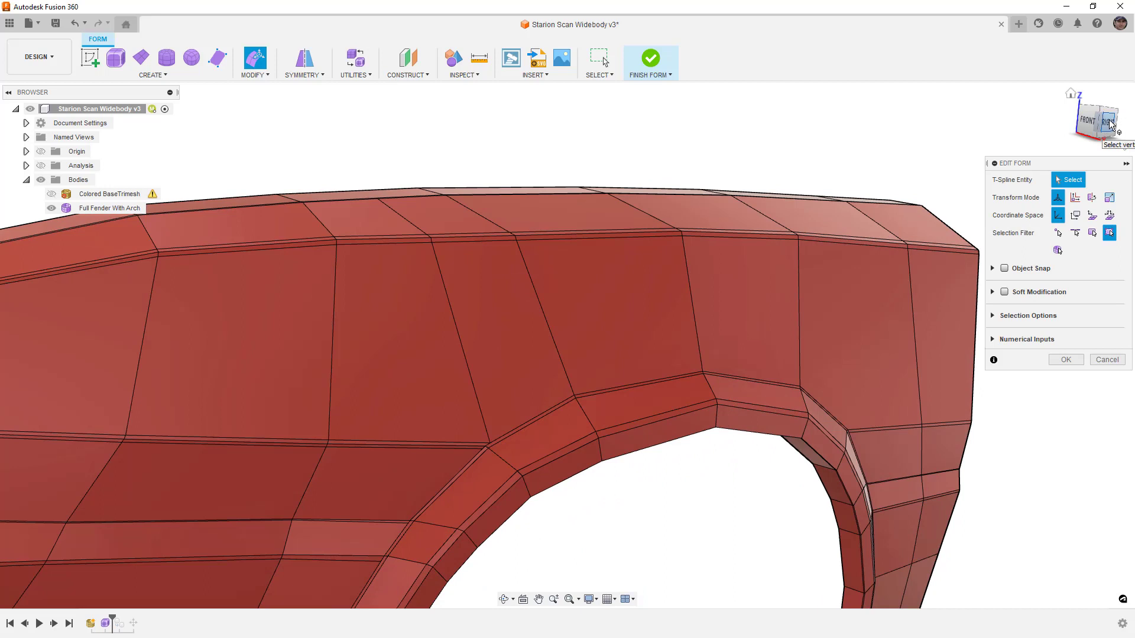
{"action": "left_click", "coordinate": [1107, 124]}
{"action": "scroll", "coordinate": [567, 273], "scroll_direction": "down", "scroll_amount": 2}
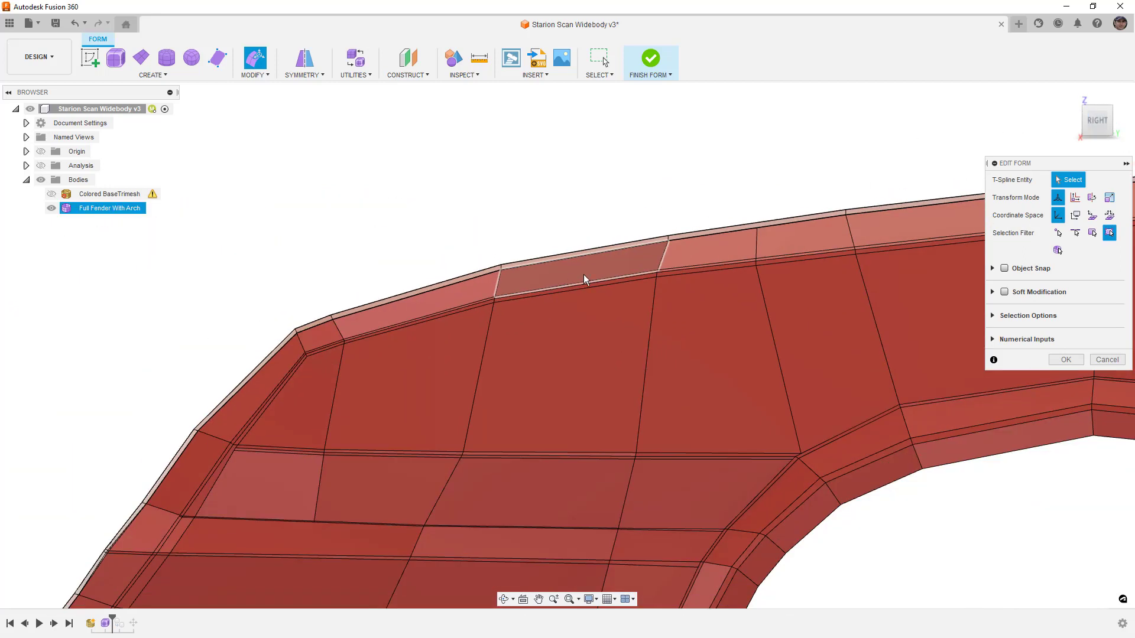
{"action": "left_click", "coordinate": [837, 304]}
{"action": "scroll", "coordinate": [762, 271], "scroll_direction": "up", "scroll_amount": 3}
{"action": "scroll", "coordinate": [675, 239], "scroll_direction": "up", "scroll_amount": 3}
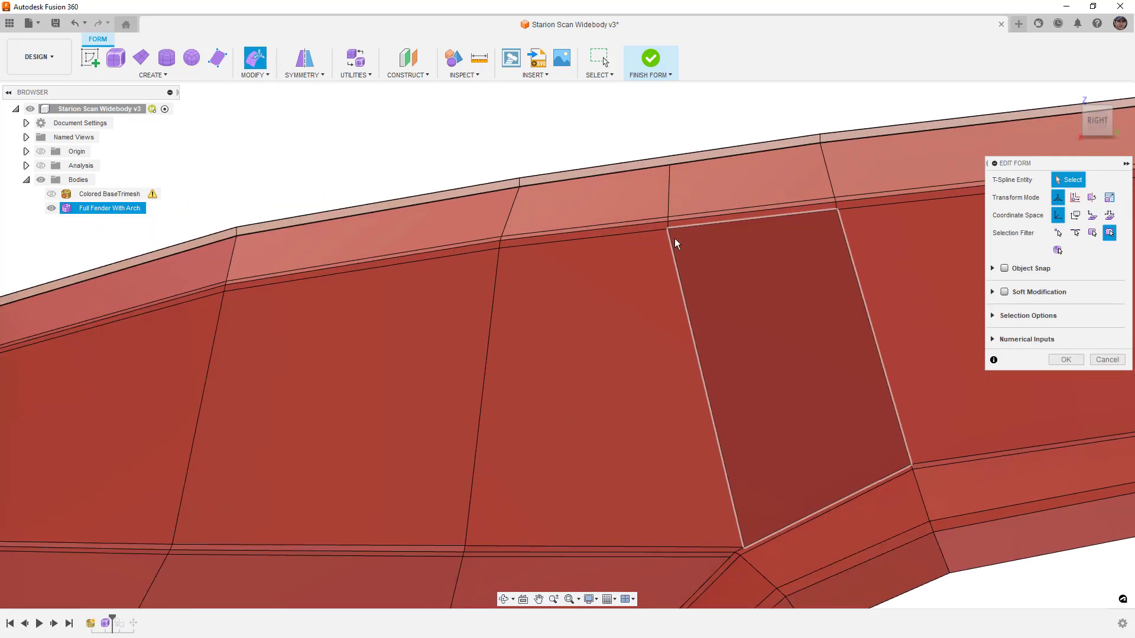
{"action": "left_click", "coordinate": [668, 223]}
{"action": "left_click_drag", "start_coordinate": [650, 205], "coordinate": [684, 204]}
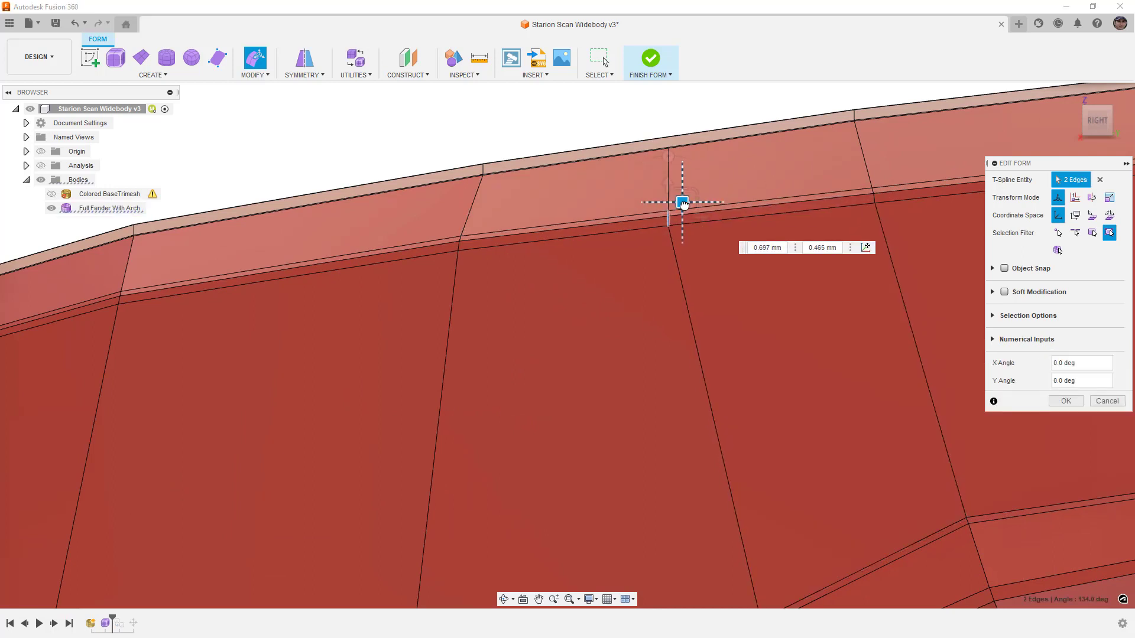
{"action": "scroll", "coordinate": [588, 204], "scroll_direction": "down", "scroll_amount": 2}
{"action": "scroll", "coordinate": [588, 205], "scroll_direction": "up", "scroll_amount": 3}
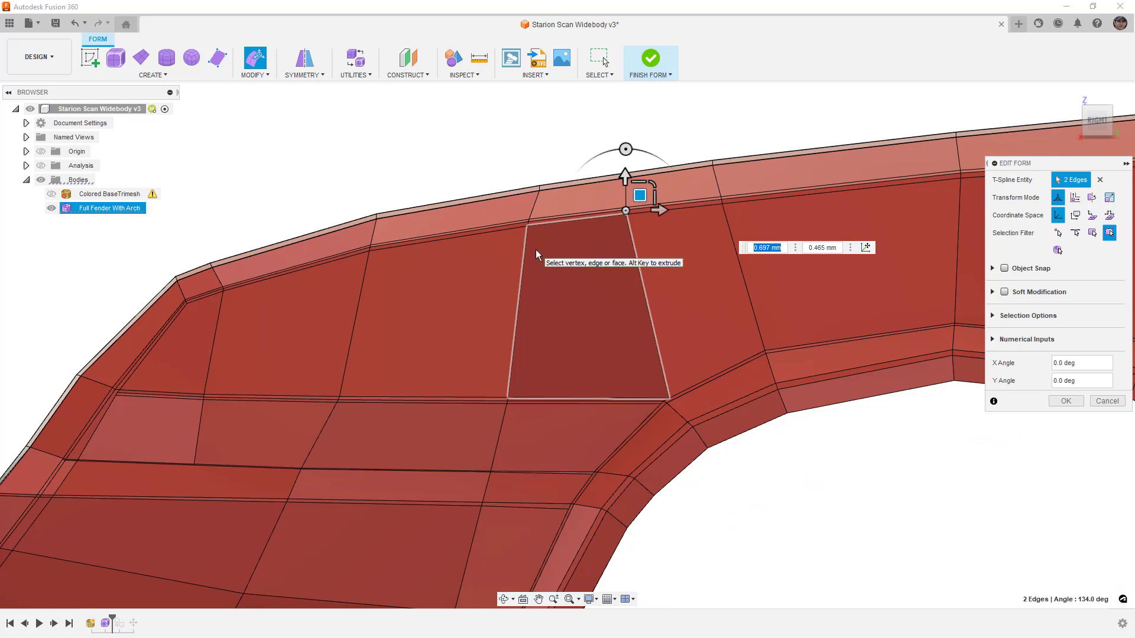
{"action": "left_click", "coordinate": [752, 481]}
{"action": "scroll", "coordinate": [665, 407], "scroll_direction": "up", "scroll_amount": 5}
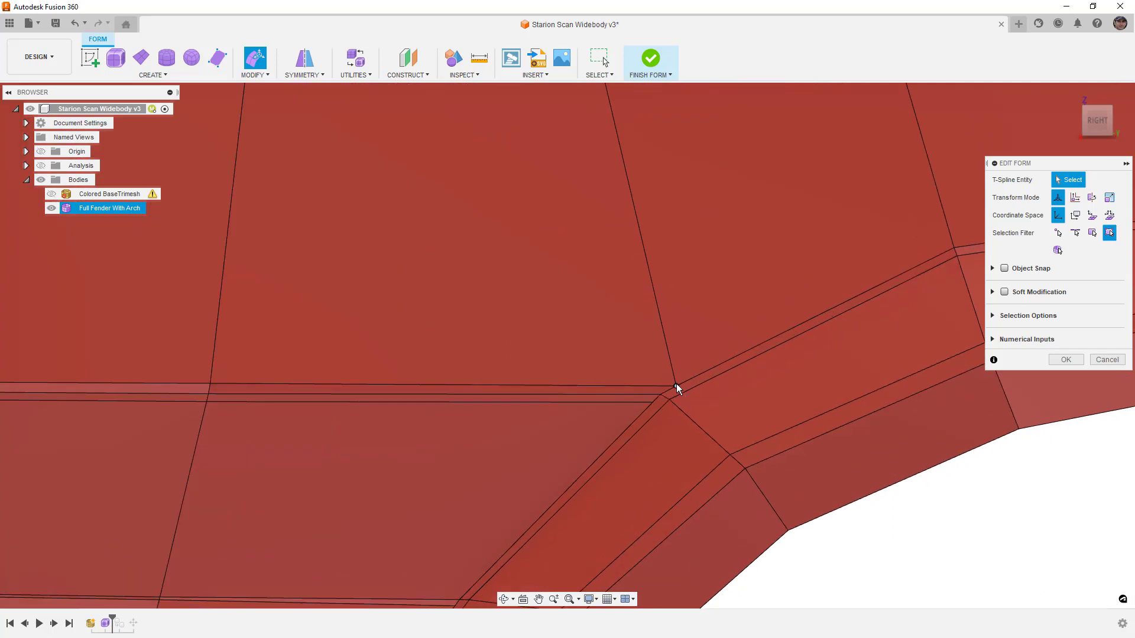
{"action": "left_click", "coordinate": [677, 386]}
{"action": "left_click", "coordinate": [658, 386]}
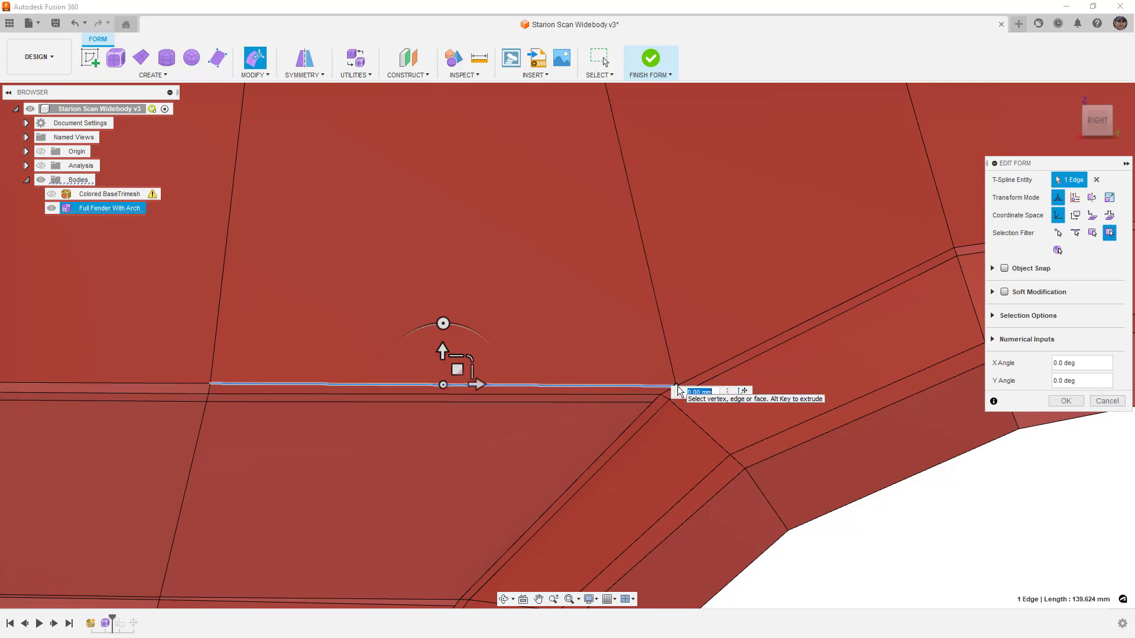
{"action": "left_click", "coordinate": [889, 543]}
{"action": "key", "text": "ctrl+z"}
{"action": "key", "text": "ctrl+z"}
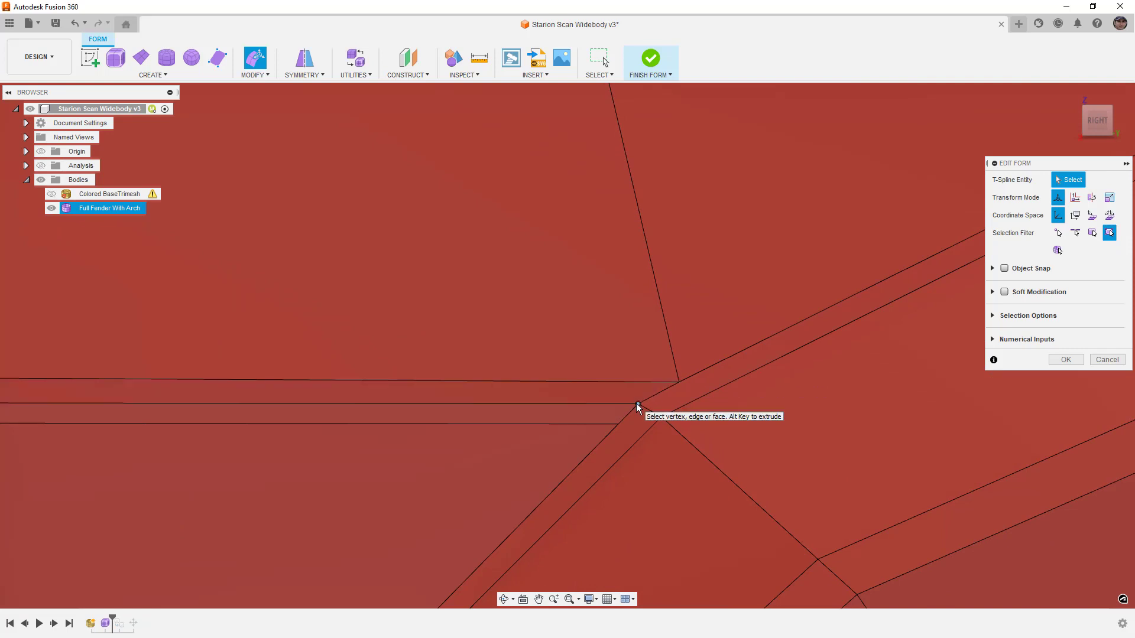
{"action": "scroll", "coordinate": [712, 382], "scroll_direction": "down", "scroll_amount": 4}
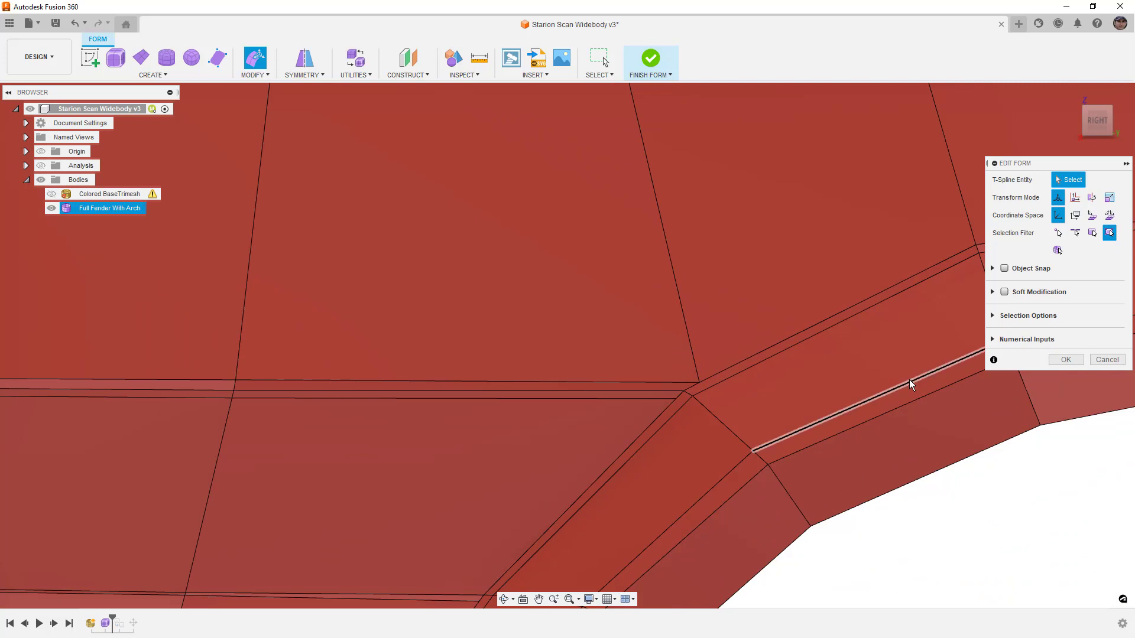
{"action": "scroll", "coordinate": [909, 379], "scroll_direction": "up", "scroll_amount": 3}
Finish the form edit and delete the upper crease band's top-line edge that ends at the wheel-arch corner
{"action": "left_click", "coordinate": [1067, 361]}
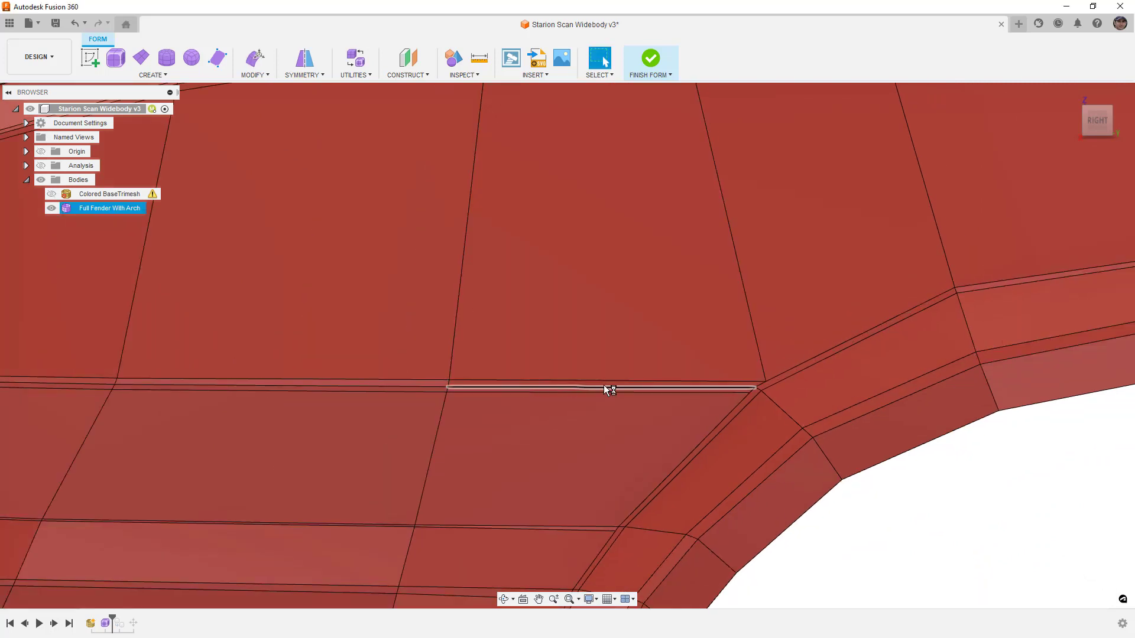
{"action": "left_click", "coordinate": [651, 382]}
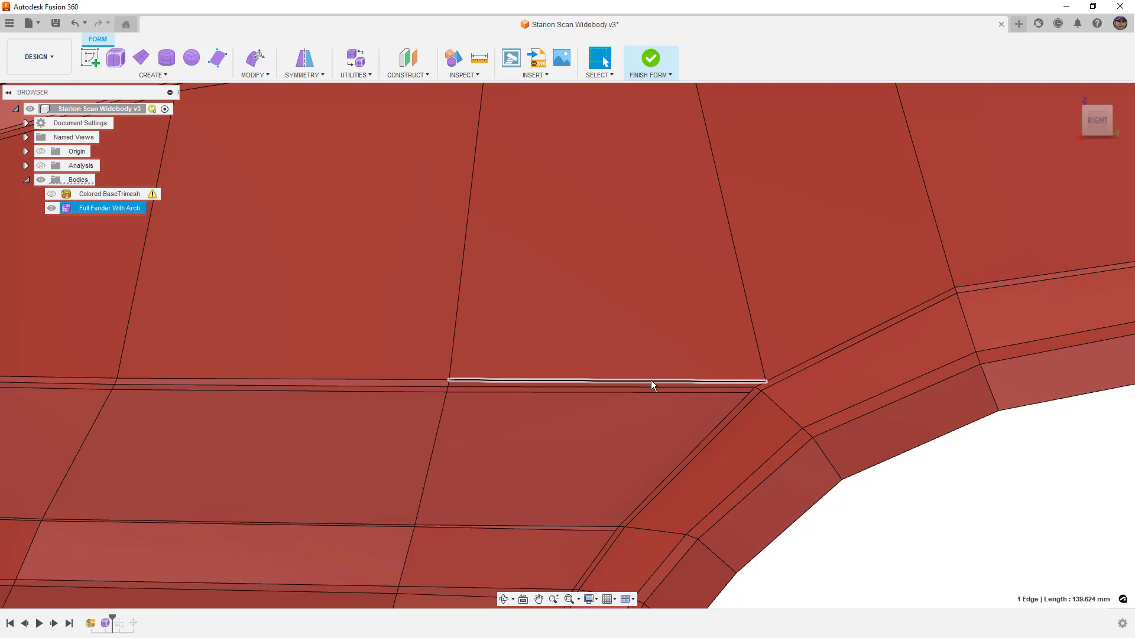
{"action": "key", "text": "Escape"}
Weld the loose vertex at the wheel-arch corner onto the adjacent body-line corner vertex using Vertex to Vertex mode
{"action": "left_click", "coordinate": [267, 75]}
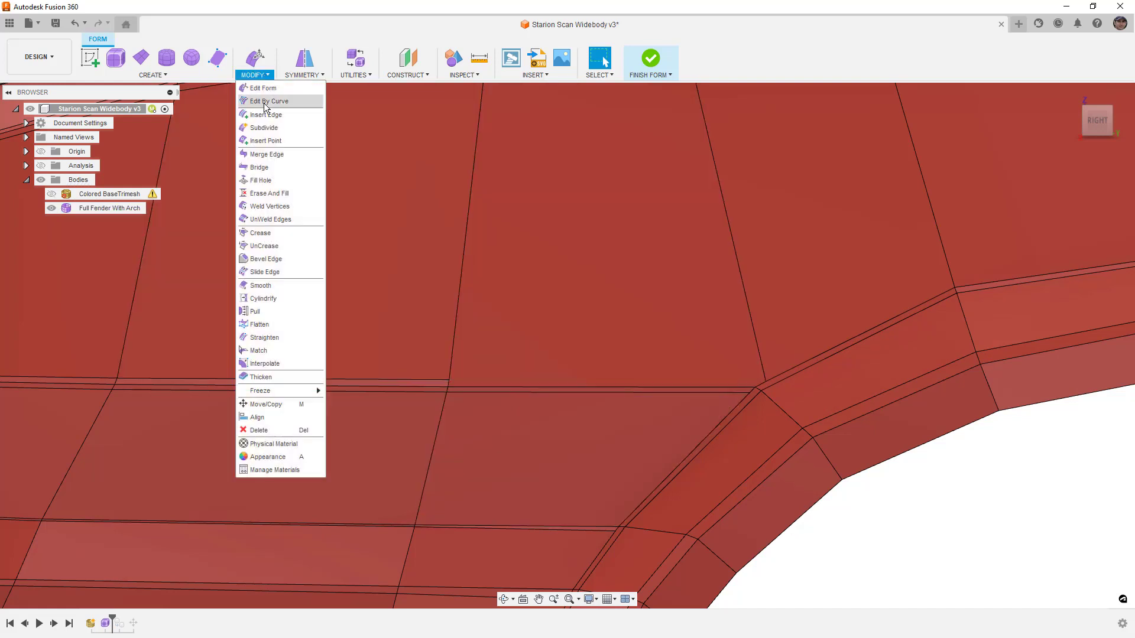
{"action": "left_click", "coordinate": [278, 201]}
{"action": "scroll", "coordinate": [767, 359], "scroll_direction": "up", "scroll_amount": 3}
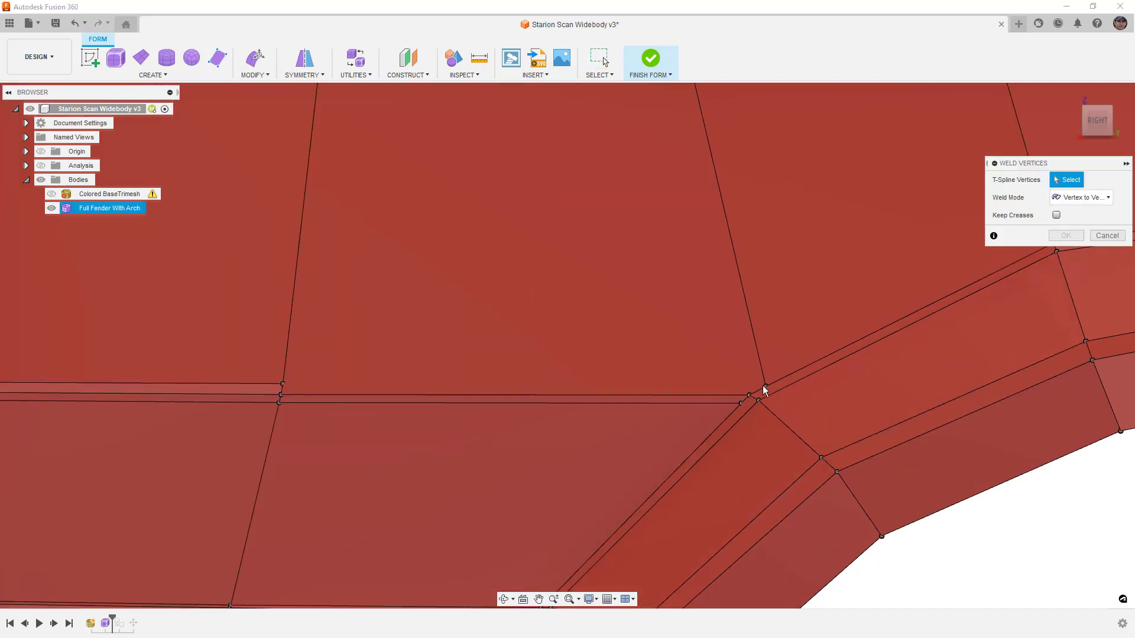
{"action": "left_click", "coordinate": [743, 398]}
{"action": "left_click", "coordinate": [743, 398]}
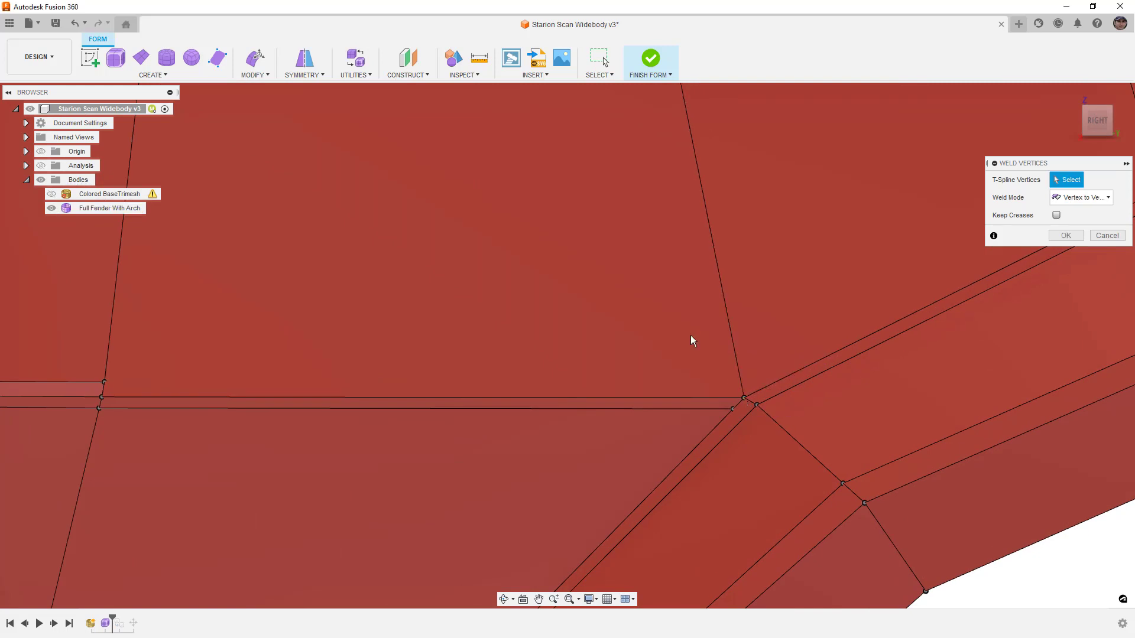
{"action": "scroll", "coordinate": [682, 325], "scroll_direction": "down", "scroll_amount": 5}
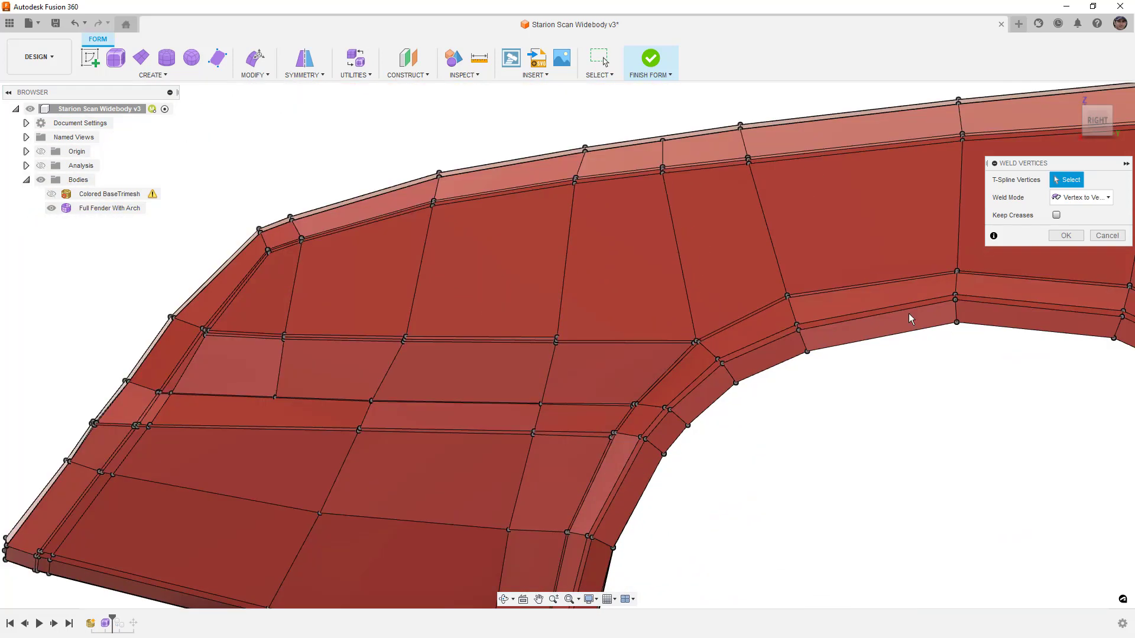
{"action": "left_click", "coordinate": [1067, 236]}
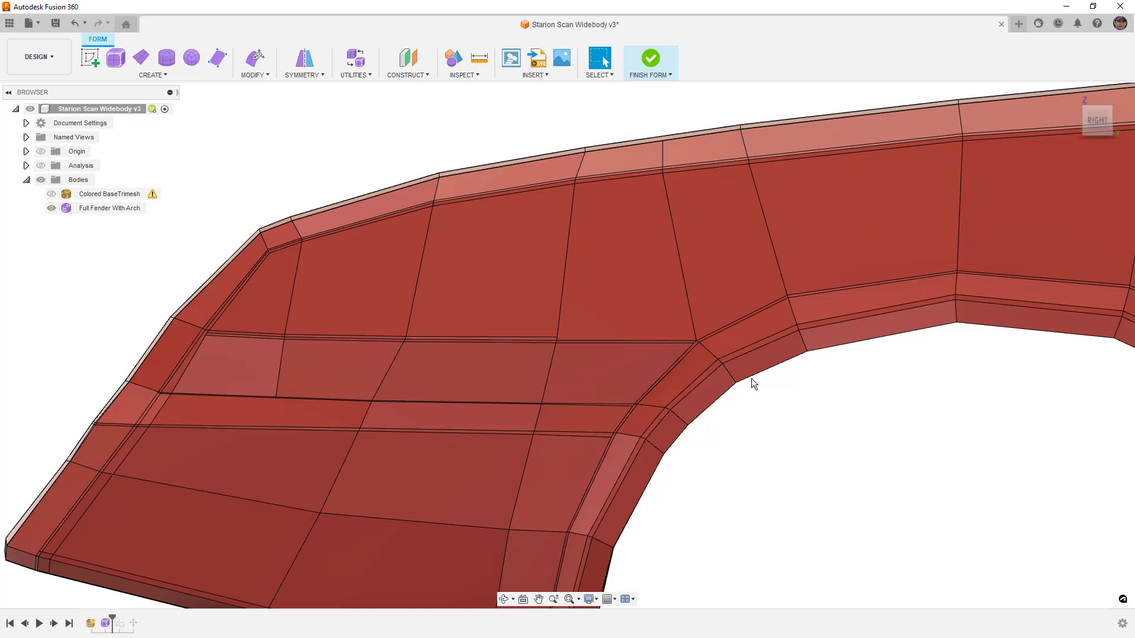
Examine the fender's smooth surface around the wheel-arch corner and body lines, with and without edges, and compare it with the box display
{"action": "scroll", "coordinate": [696, 343], "scroll_direction": "up", "scroll_amount": 2}
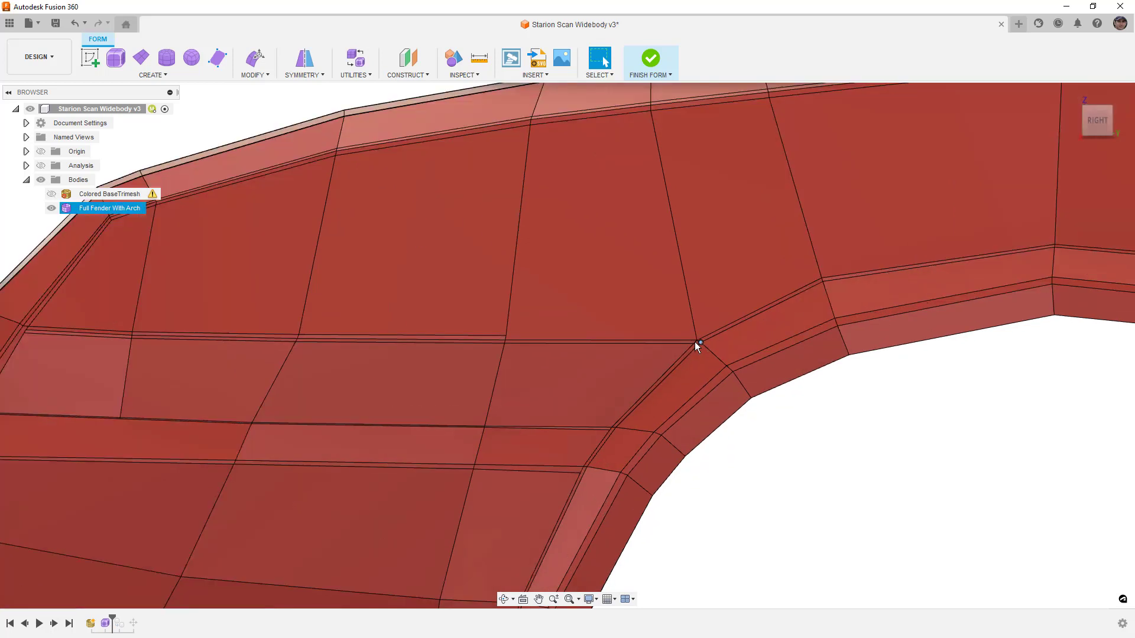
{"action": "left_click", "coordinate": [704, 370]}
{"action": "key", "text": "alt+3"}
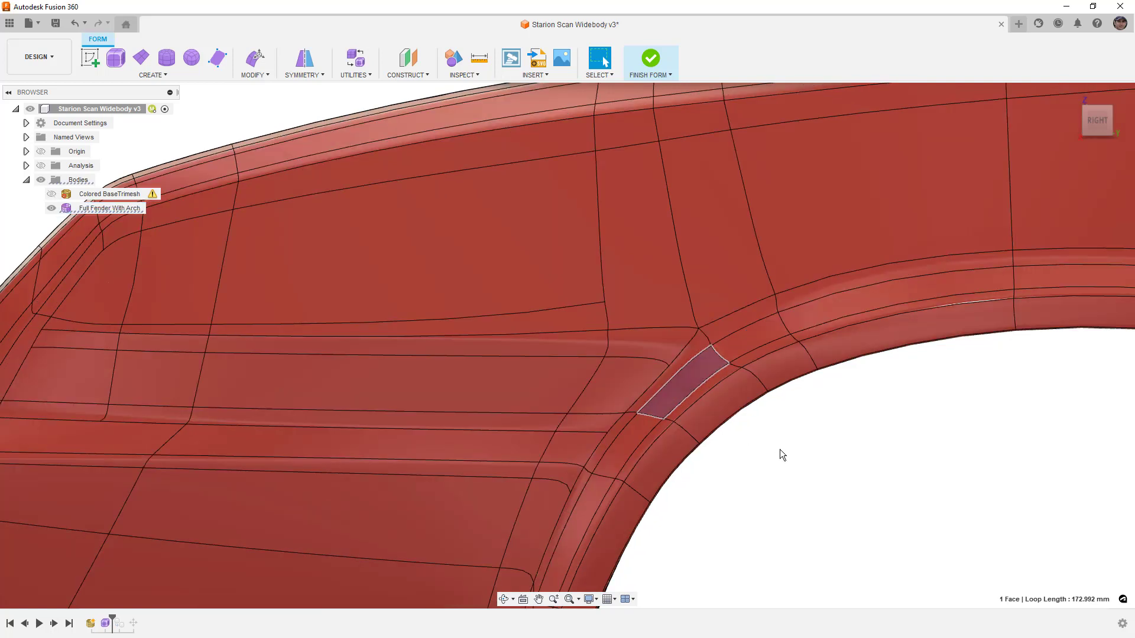
{"action": "key", "text": "ctrl+4"}
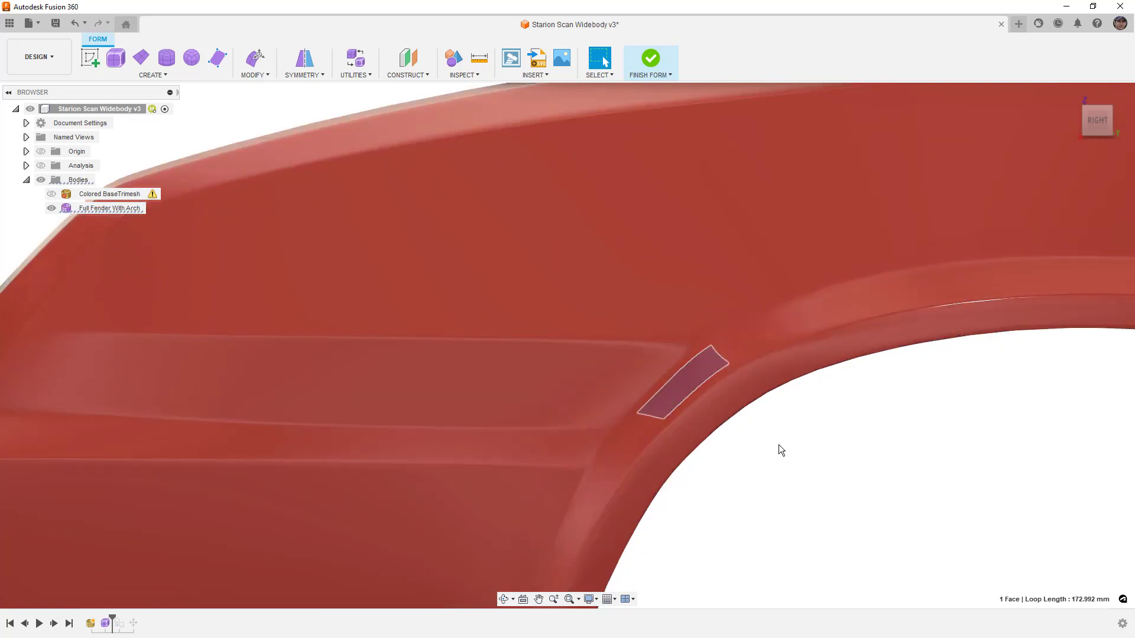
{"action": "left_click", "coordinate": [765, 437]}
{"action": "scroll", "coordinate": [765, 437], "scroll_direction": "down", "scroll_amount": 4}
{"action": "mouse_move", "coordinate": [828, 476]}
{"action": "middle_mouse_down", "text": "shift"}
{"action": "mouse_move", "coordinate": [750, 482]}
{"action": "mouse_move", "coordinate": [856, 463]}
{"action": "mouse_move", "coordinate": [837, 468]}
{"action": "middle_mouse_up", "text": "shift"}
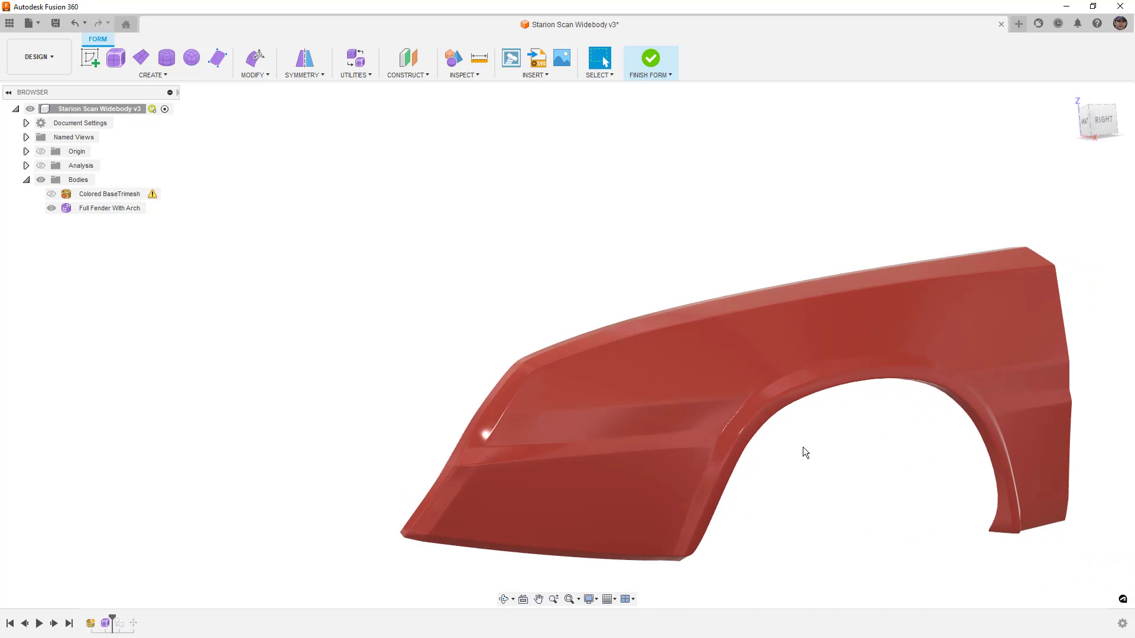
{"action": "left_click", "coordinate": [740, 394]}
{"action": "scroll", "coordinate": [740, 393], "scroll_direction": "up", "scroll_amount": 5}
{"action": "mouse_move", "coordinate": [751, 441]}
{"action": "middle_mouse_down", "text": "shift"}
{"action": "mouse_move", "coordinate": [722, 439]}
{"action": "mouse_move", "coordinate": [750, 439]}
{"action": "mouse_move", "coordinate": [741, 435]}
{"action": "mouse_move", "coordinate": [750, 448]}
{"action": "middle_mouse_up", "text": "shift"}
{"action": "left_click", "coordinate": [920, 536]}
{"action": "scroll", "coordinate": [885, 492], "scroll_direction": "down", "scroll_amount": 5}
{"action": "mouse_move", "coordinate": [884, 492]}
{"action": "middle_mouse_down", "text": "shift"}
{"action": "mouse_move", "coordinate": [978, 515]}
{"action": "mouse_move", "coordinate": [999, 488]}
{"action": "mouse_move", "coordinate": [896, 505]}
{"action": "middle_mouse_up", "text": "shift"}
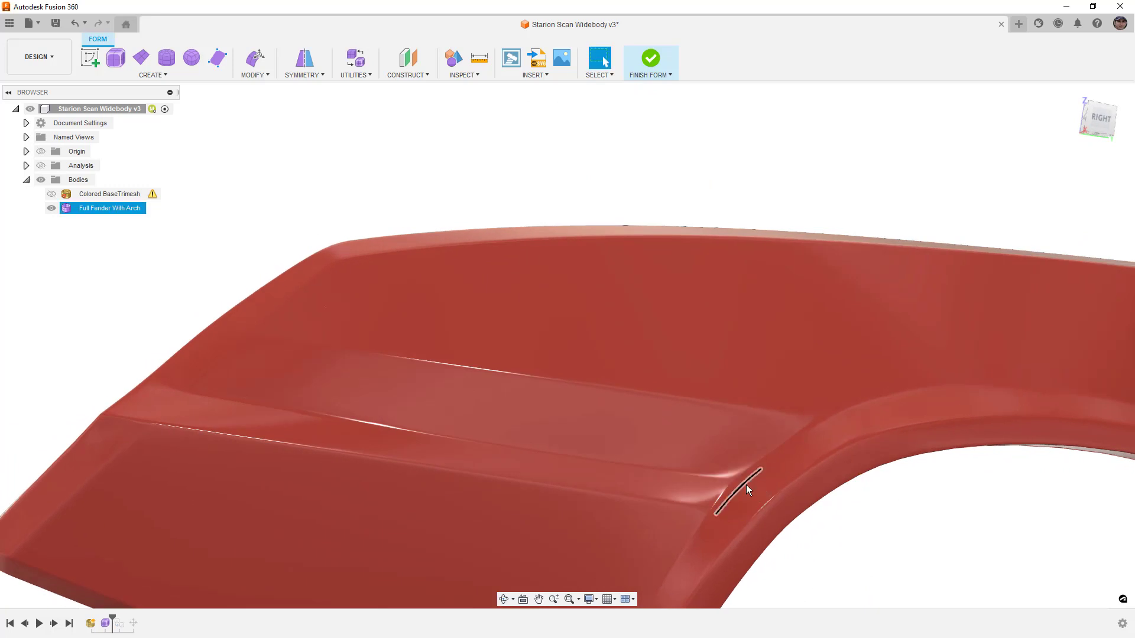
{"action": "mouse_move", "coordinate": [818, 502]}
{"action": "middle_mouse_down", "text": "shift"}
{"action": "mouse_move", "coordinate": [869, 495]}
{"action": "mouse_move", "coordinate": [827, 504]}
{"action": "middle_mouse_up", "text": "shift"}
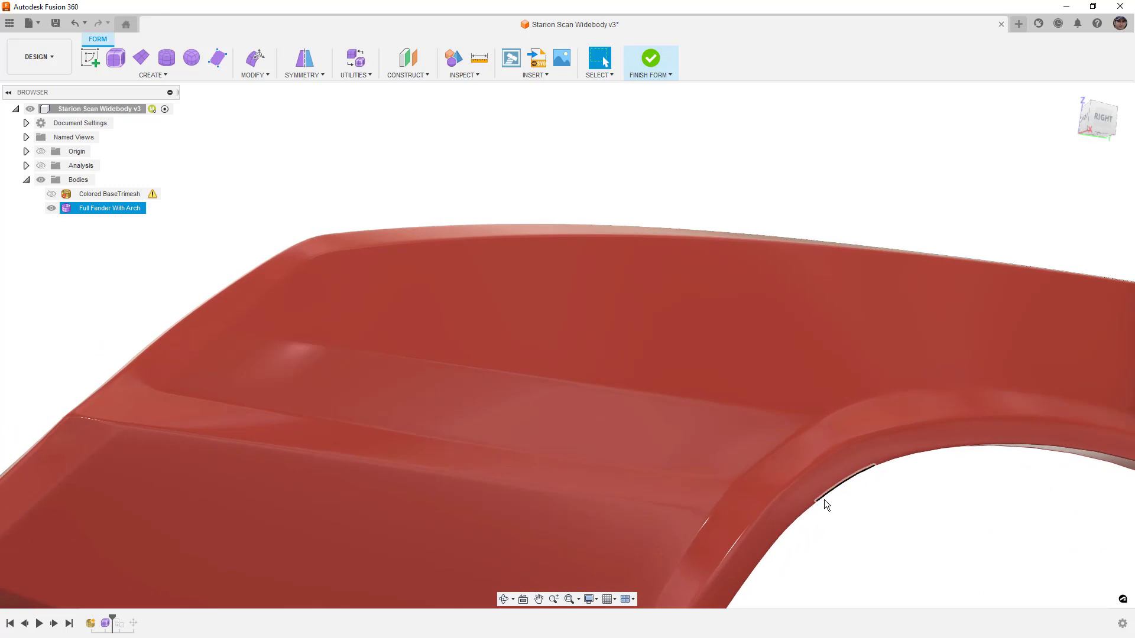
{"action": "key", "text": "ctrl+6"}
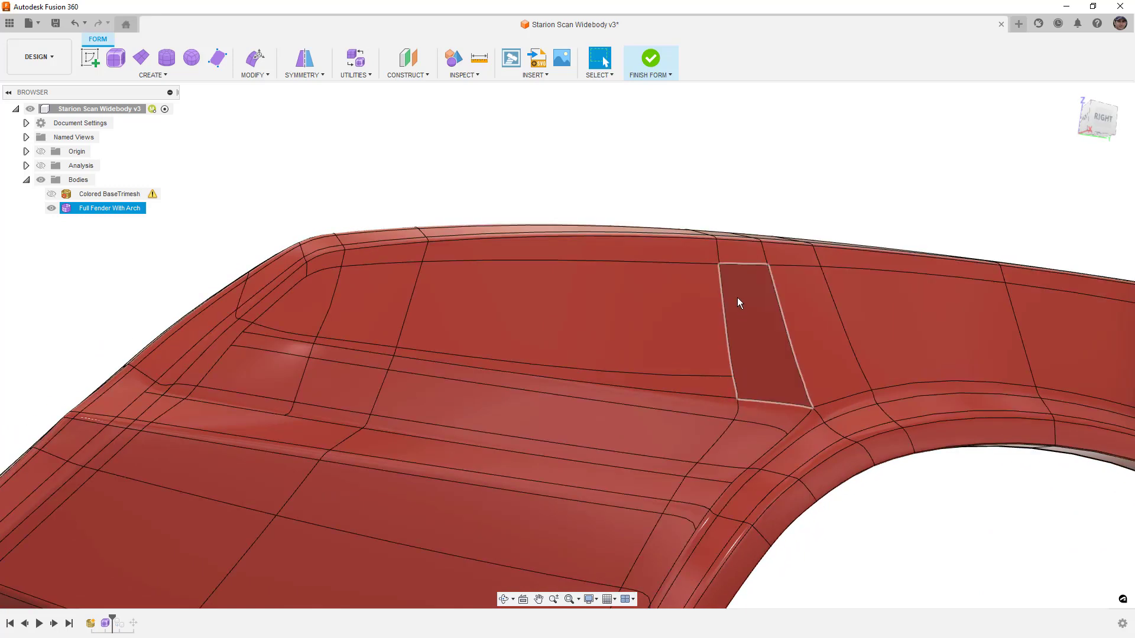
{"action": "key", "text": "alt+1"}
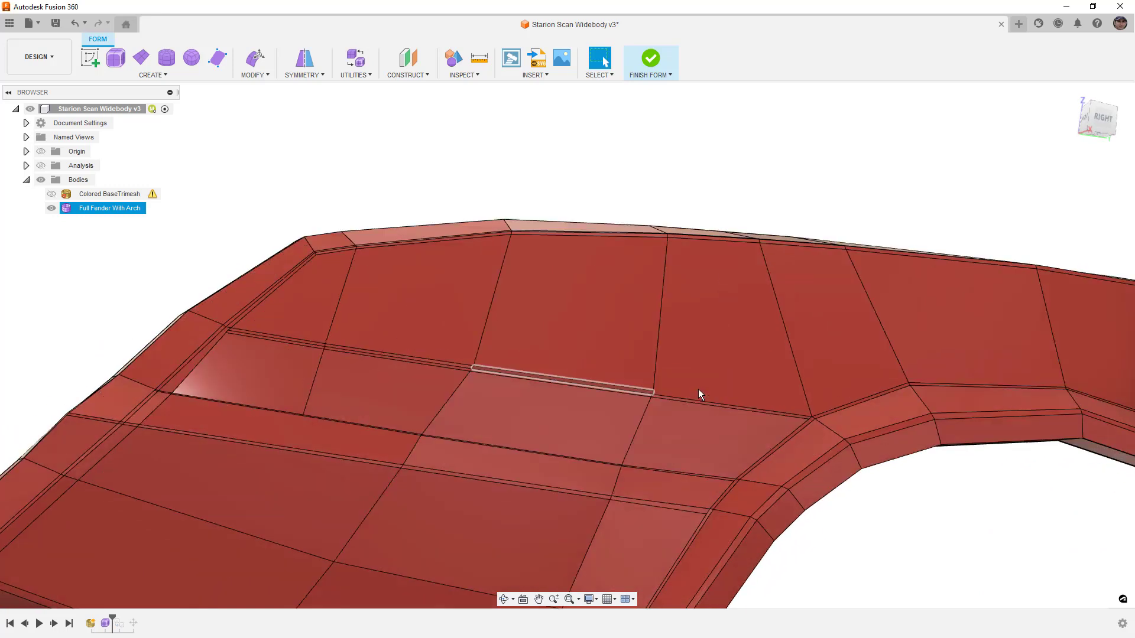
In the right view, insert a Simple edge by points from the upper crease line's end vertex to the cross edge just above the wheel-arch corner
{"action": "left_click", "coordinate": [1105, 115]}
{"action": "left_click", "coordinate": [1024, 172]}
{"action": "left_click", "coordinate": [918, 302]}
{"action": "middle_click_drag", "start_coordinate": [917, 302], "coordinate": [565, 302]}
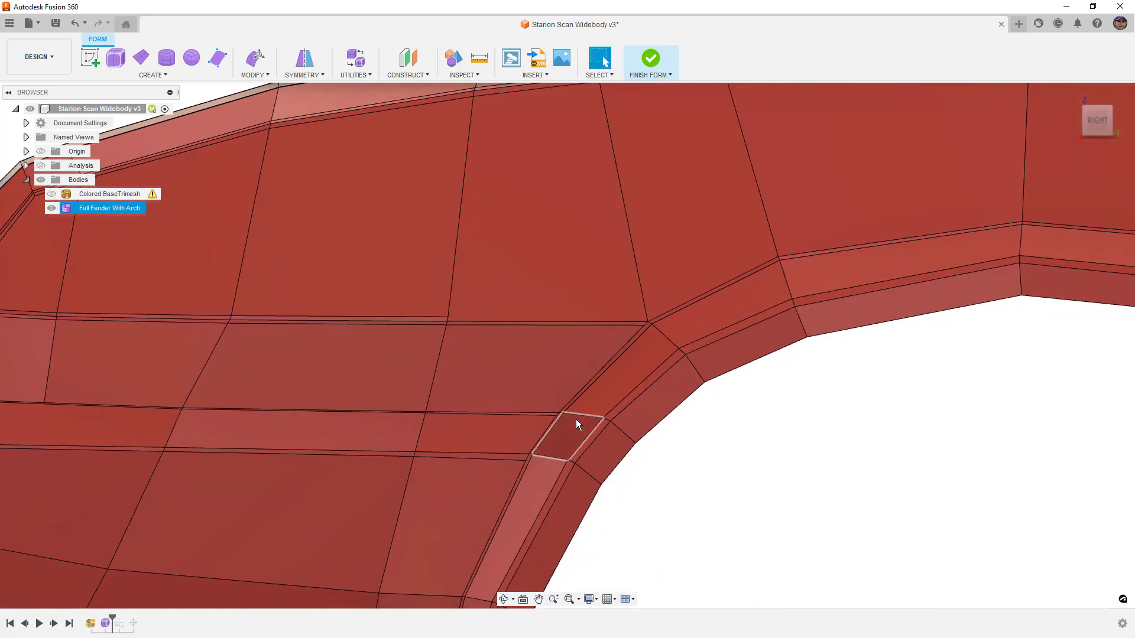
{"action": "left_click", "coordinate": [732, 422]}
{"action": "left_click", "coordinate": [255, 75]}
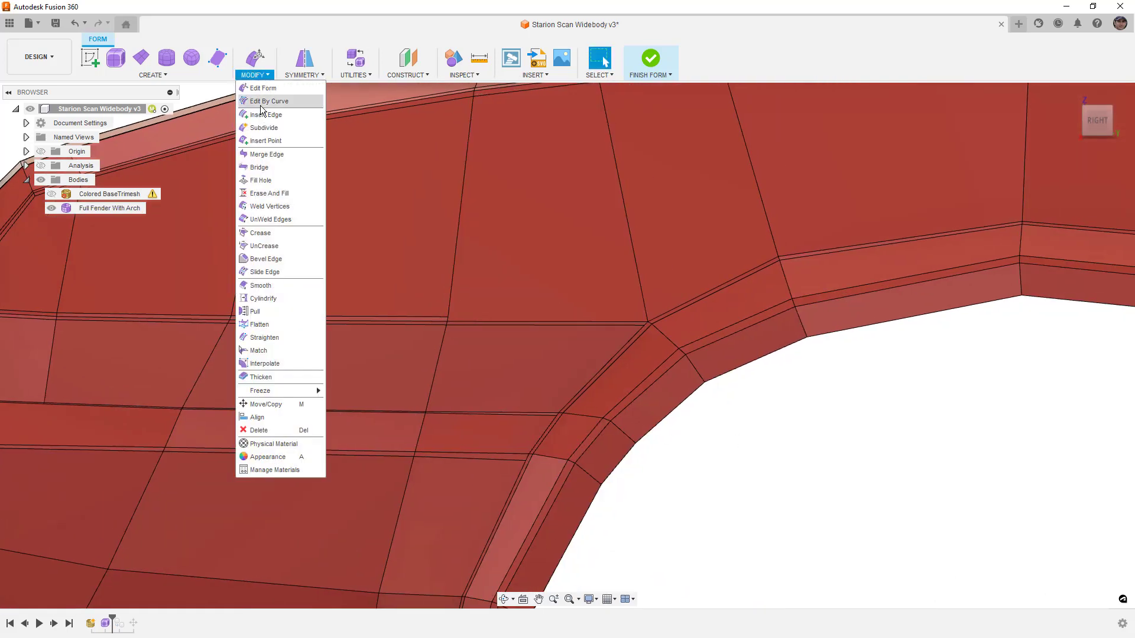
{"action": "left_click", "coordinate": [266, 141]}
{"action": "scroll", "coordinate": [457, 314], "scroll_direction": "up", "scroll_amount": 4}
{"action": "scroll", "coordinate": [458, 321], "scroll_direction": "up", "scroll_amount": 2}
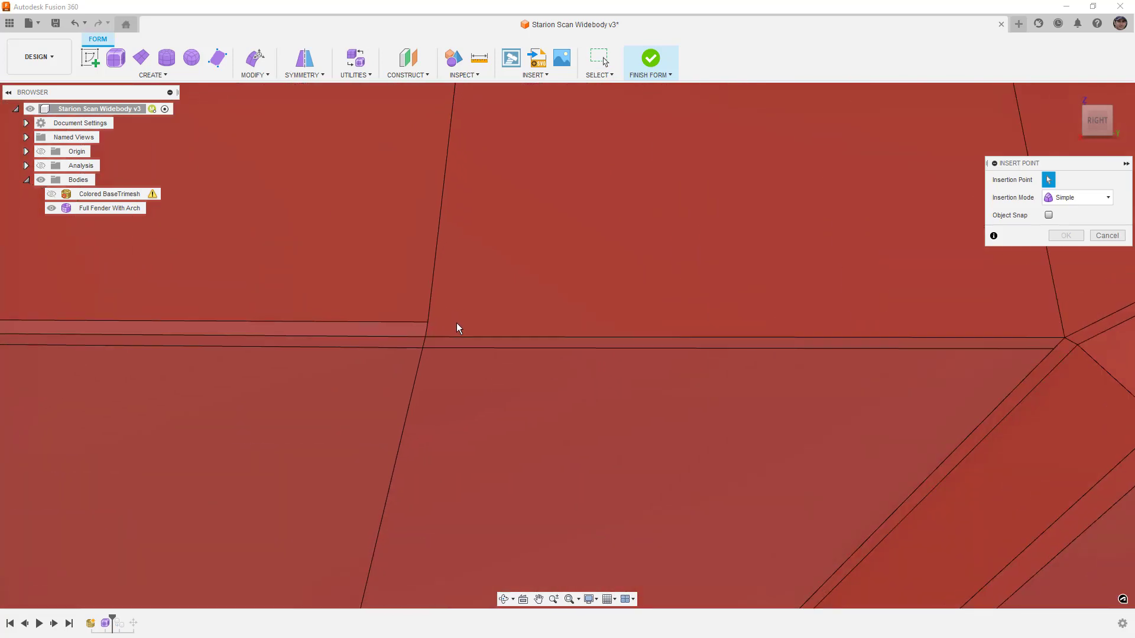
{"action": "left_click", "coordinate": [428, 322]}
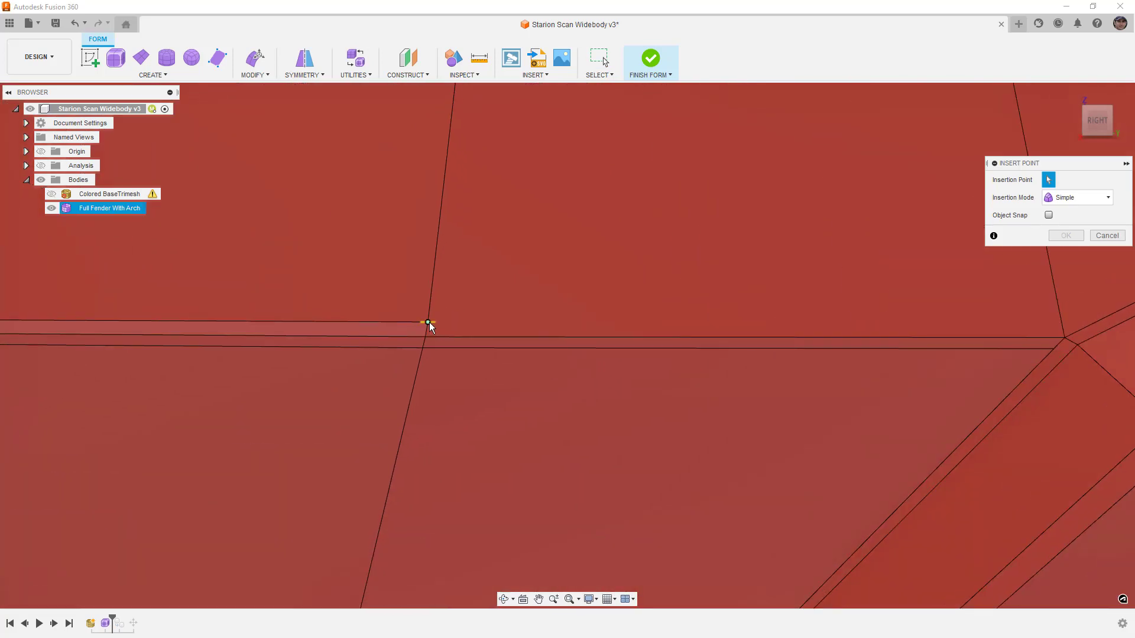
{"action": "left_click", "coordinate": [1062, 325]}
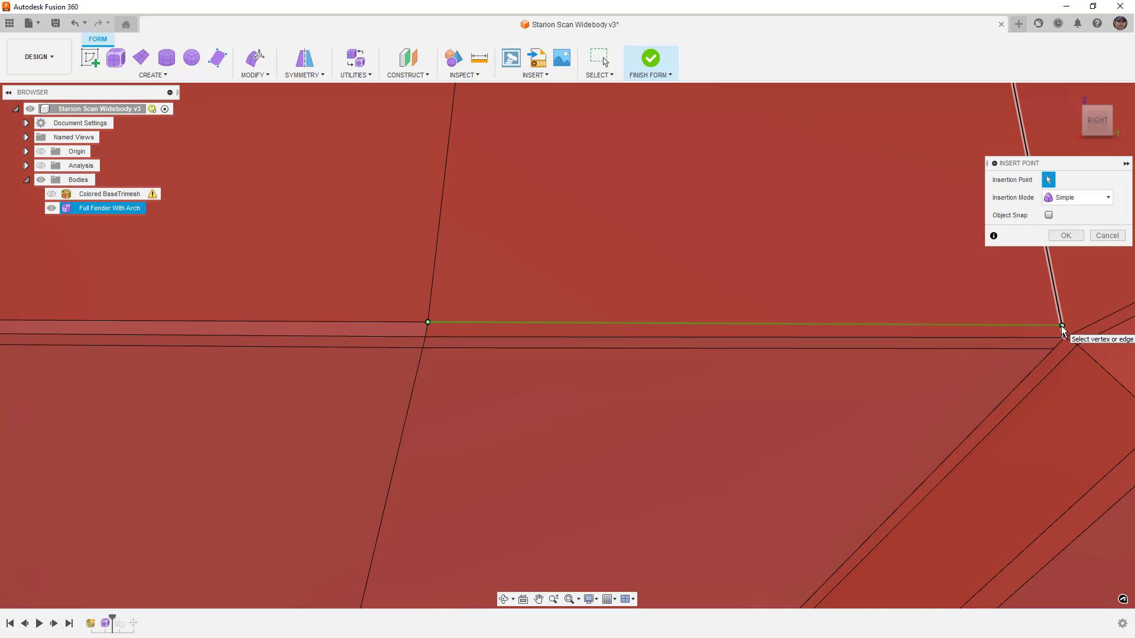
{"action": "left_click", "coordinate": [1067, 236]}
Examine the newly inserted edge from the front, and check the smooth surface around the wheel-arch corner in smooth and box display
{"action": "middle_click_drag", "start_coordinate": [669, 325], "coordinate": [727, 332], "text": "shift"}
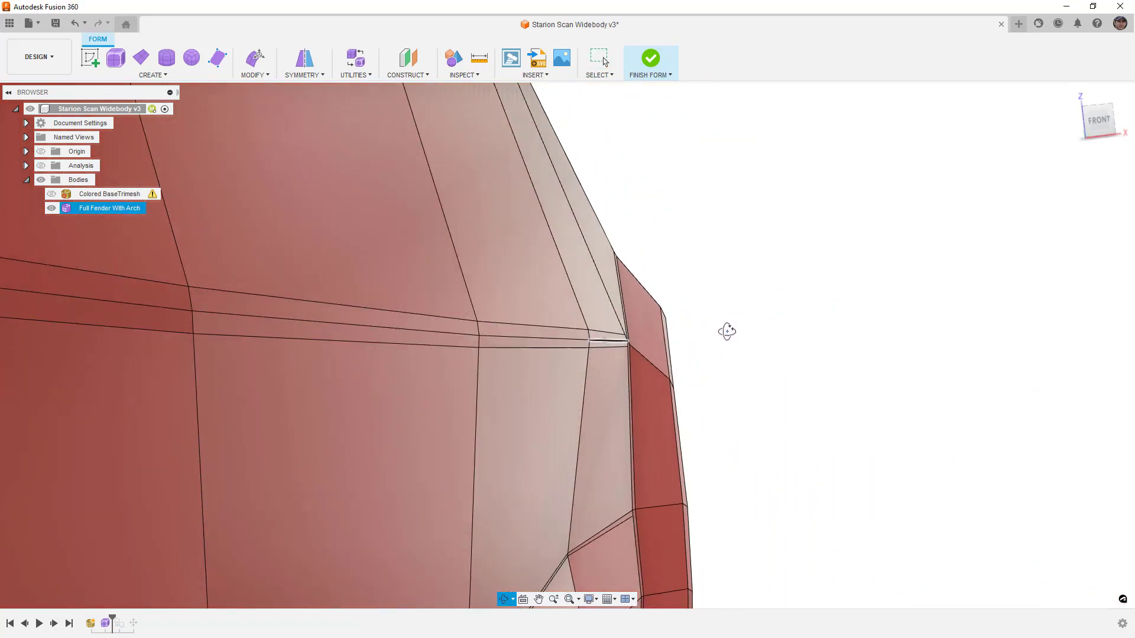
{"action": "key", "text": "Escape"}
{"action": "key", "text": "alt+3"}
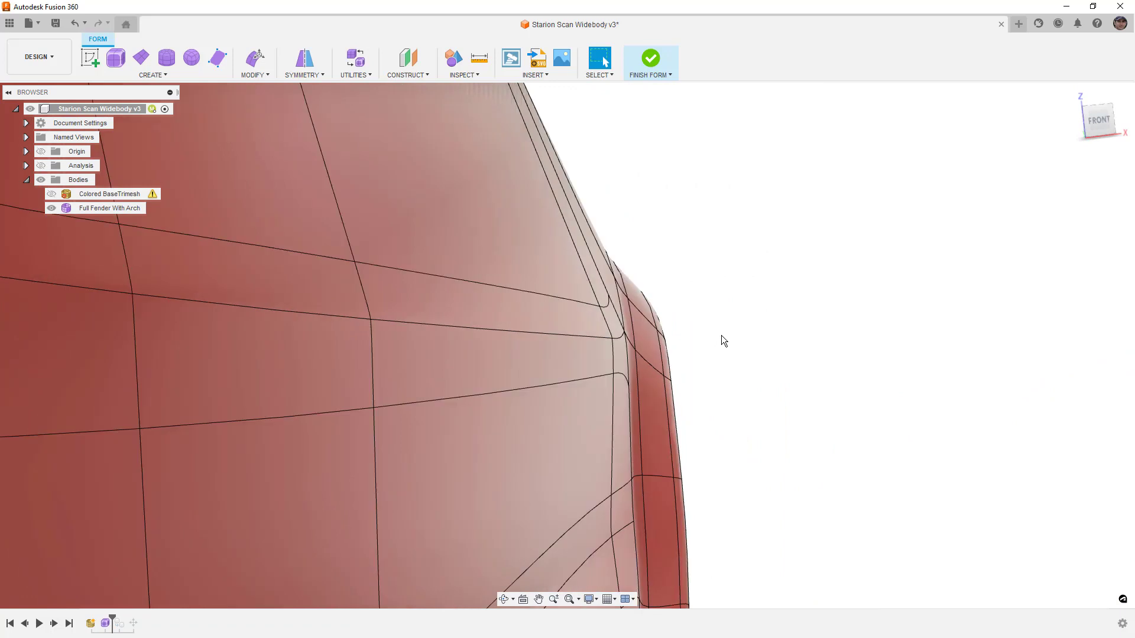
{"action": "middle_click_drag", "start_coordinate": [722, 342], "coordinate": [718, 372], "text": "shift"}
{"action": "middle_click_drag", "start_coordinate": [836, 295], "coordinate": [819, 385], "text": "shift"}
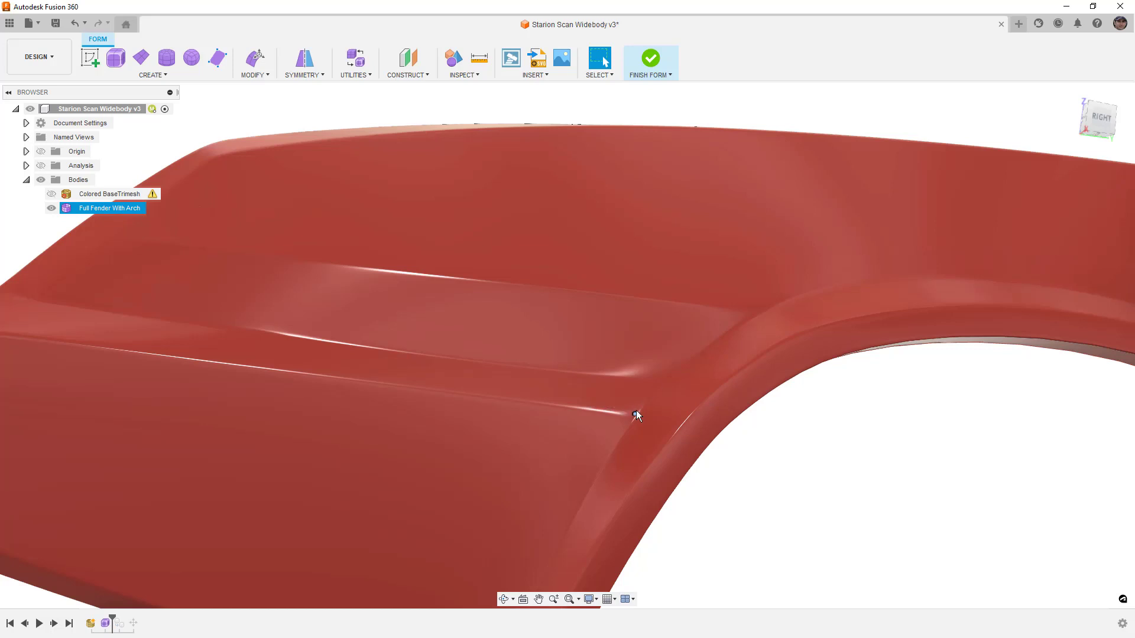
{"action": "key", "text": "ctrl+6"}
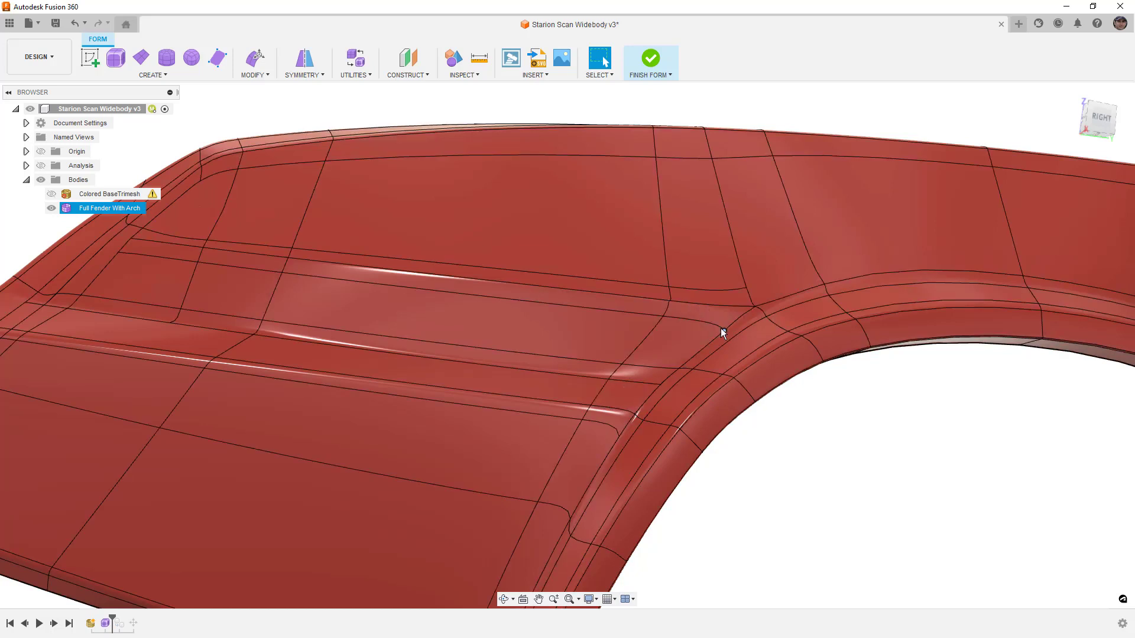
{"action": "key", "text": "ctrl+1"}
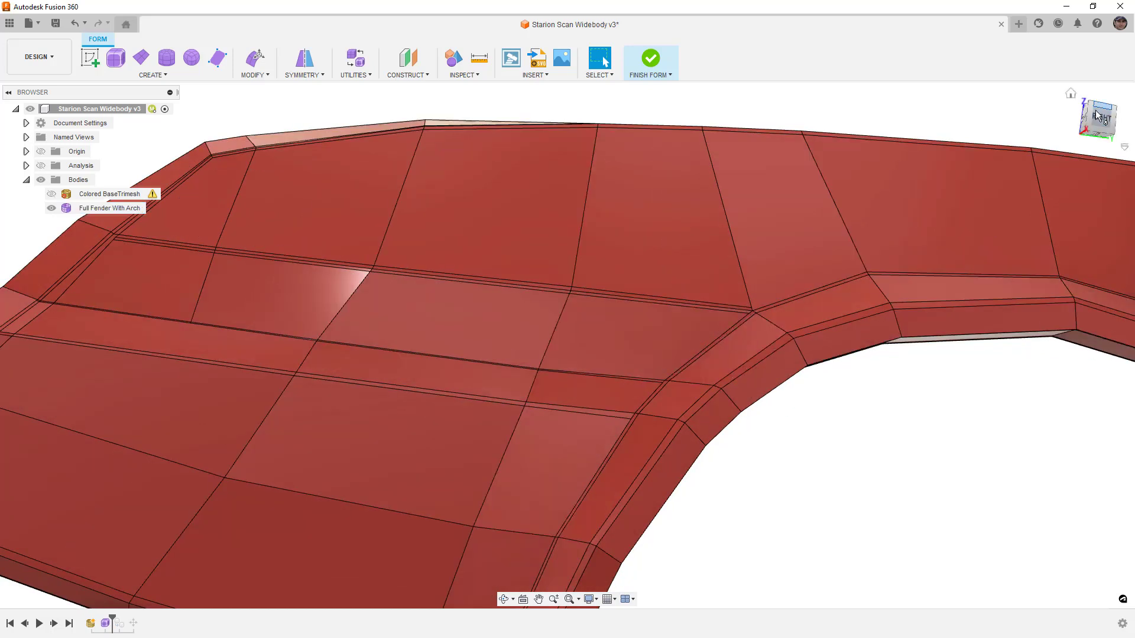
Insert a Simple single-sided edge at location 0.031 above the six-edge middle body line running from the front corner to the wheel arch
{"action": "left_click", "coordinate": [1101, 119]}
{"action": "scroll", "coordinate": [752, 302], "scroll_direction": "up", "scroll_amount": 5}
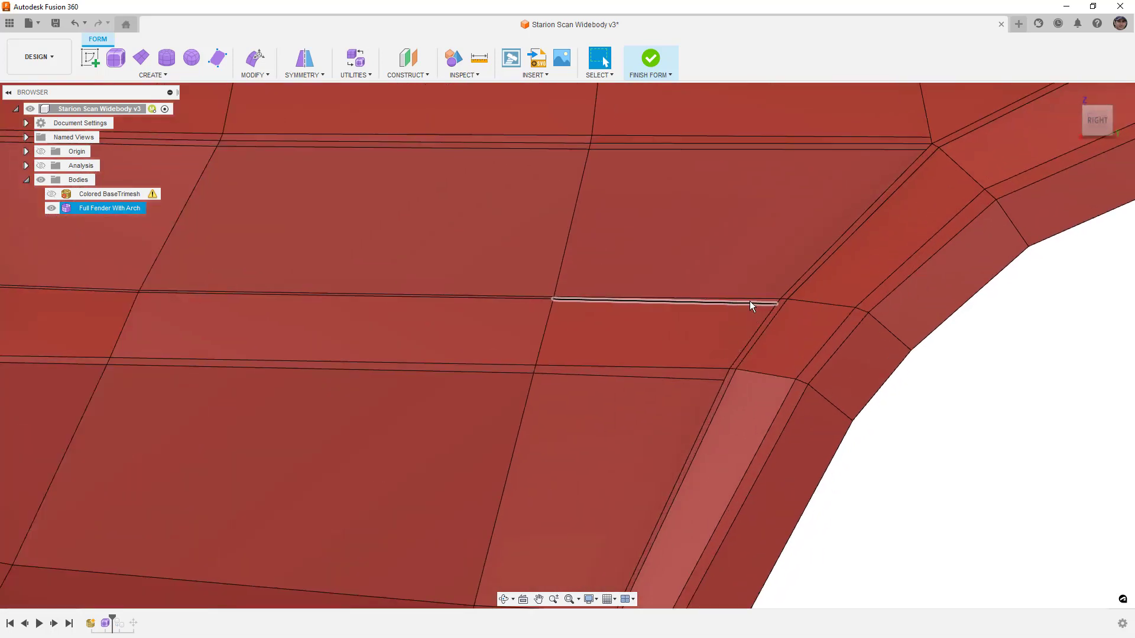
{"action": "left_click", "coordinate": [757, 296]}
{"action": "scroll", "coordinate": [757, 297], "scroll_direction": "down", "scroll_amount": 3}
{"action": "middle_click_drag", "start_coordinate": [686, 316], "coordinate": [1102, 345]}
{"action": "middle_click_drag", "start_coordinate": [578, 361], "coordinate": [142, 317]}
{"action": "scroll", "coordinate": [246, 322], "scroll_direction": "up", "scroll_amount": 6}
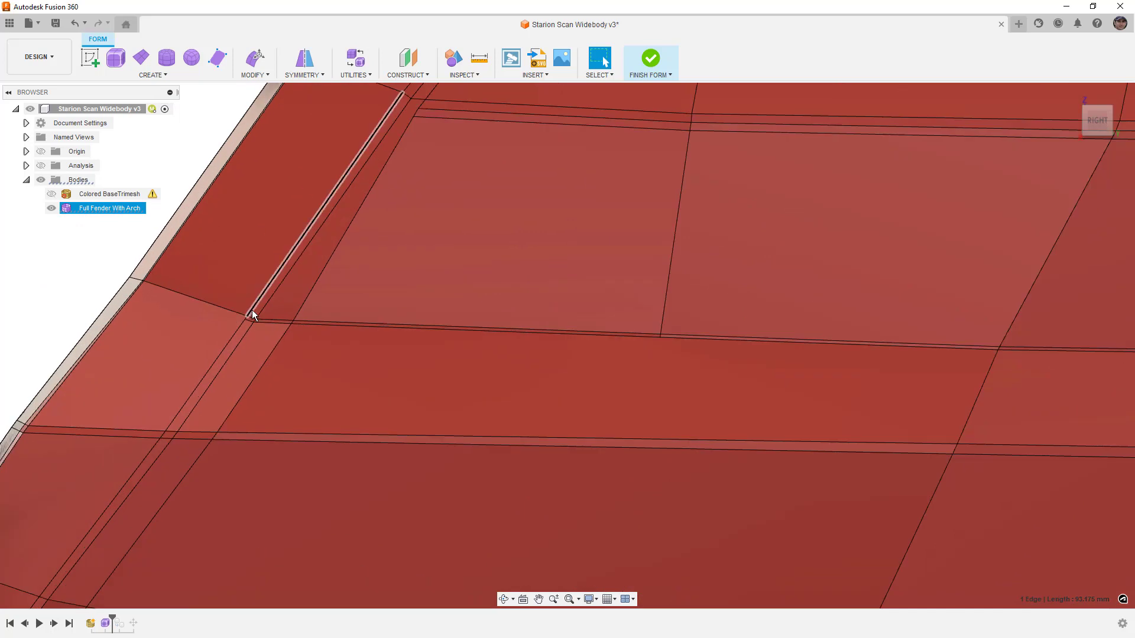
{"action": "scroll", "coordinate": [244, 324], "scroll_direction": "up", "scroll_amount": 2}
{"action": "double_click", "coordinate": [242, 326]}
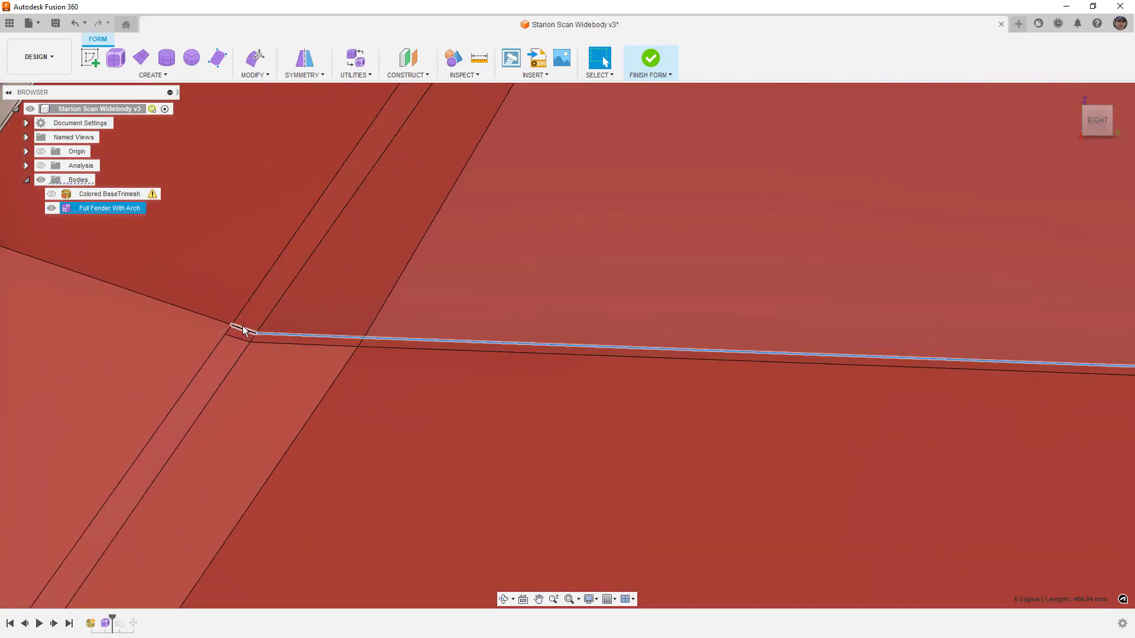
{"action": "scroll", "coordinate": [234, 328], "scroll_direction": "down", "scroll_amount": 5}
{"action": "scroll", "coordinate": [232, 332], "scroll_direction": "down", "scroll_amount": 2}
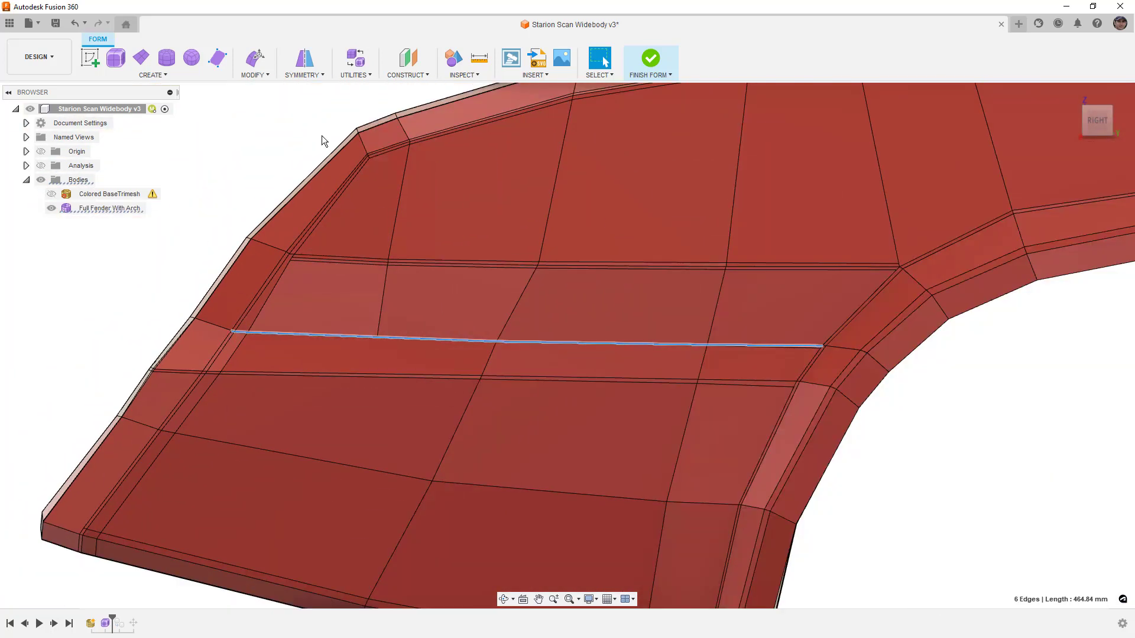
{"action": "left_click", "coordinate": [258, 72]}
{"action": "left_click", "coordinate": [280, 103]}
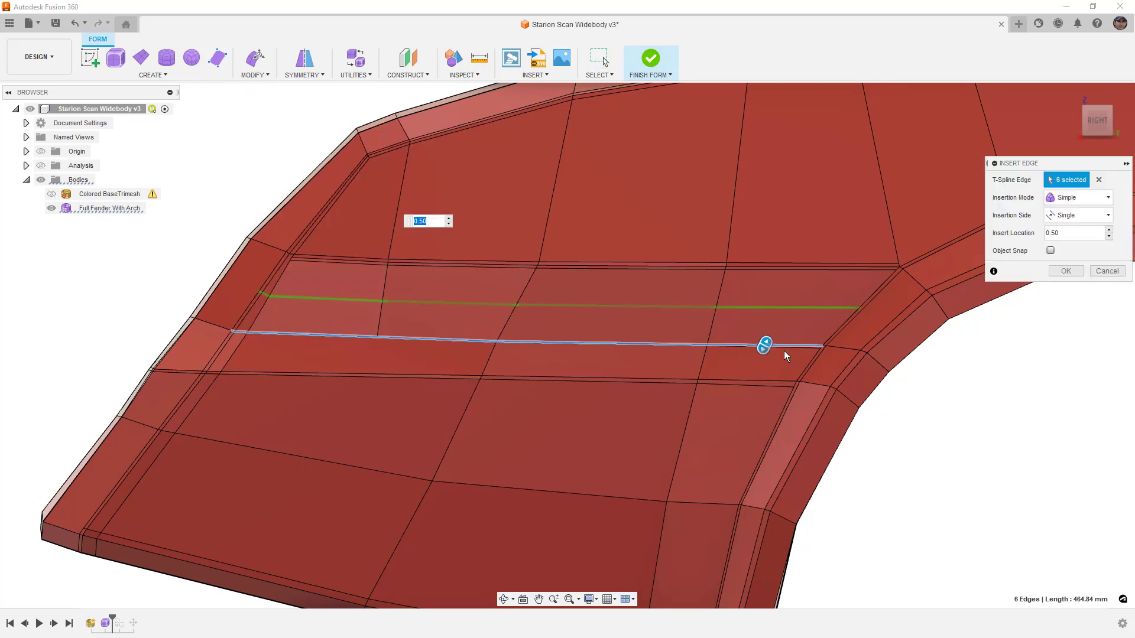
{"action": "left_click_drag", "start_coordinate": [763, 345], "coordinate": [755, 392]}
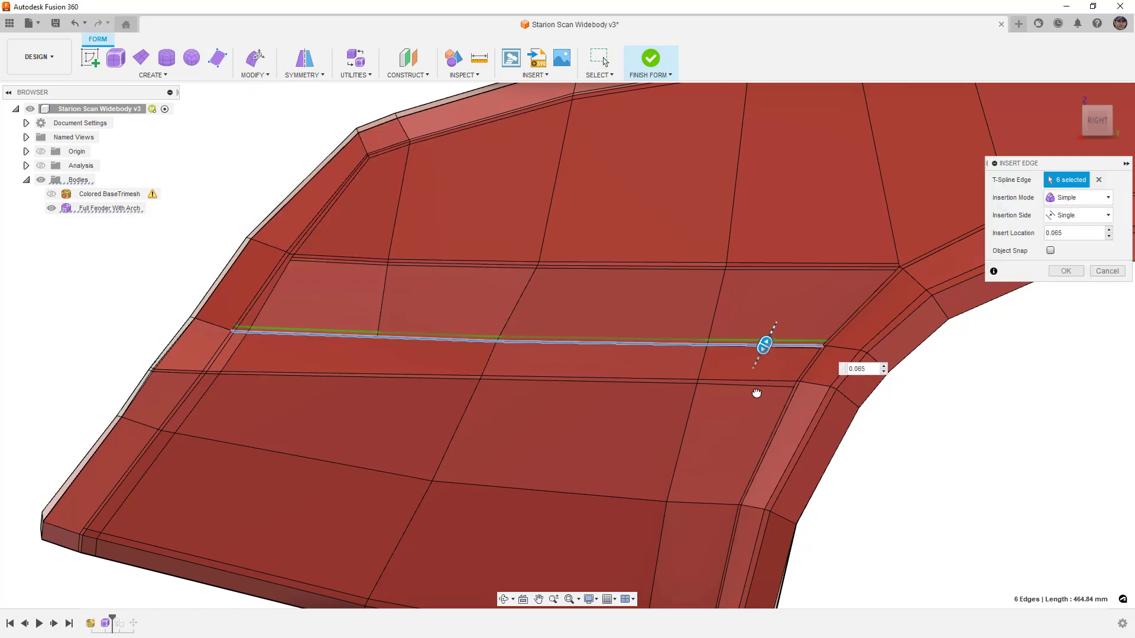
{"action": "scroll", "coordinate": [774, 355], "scroll_direction": "up", "scroll_amount": 5}
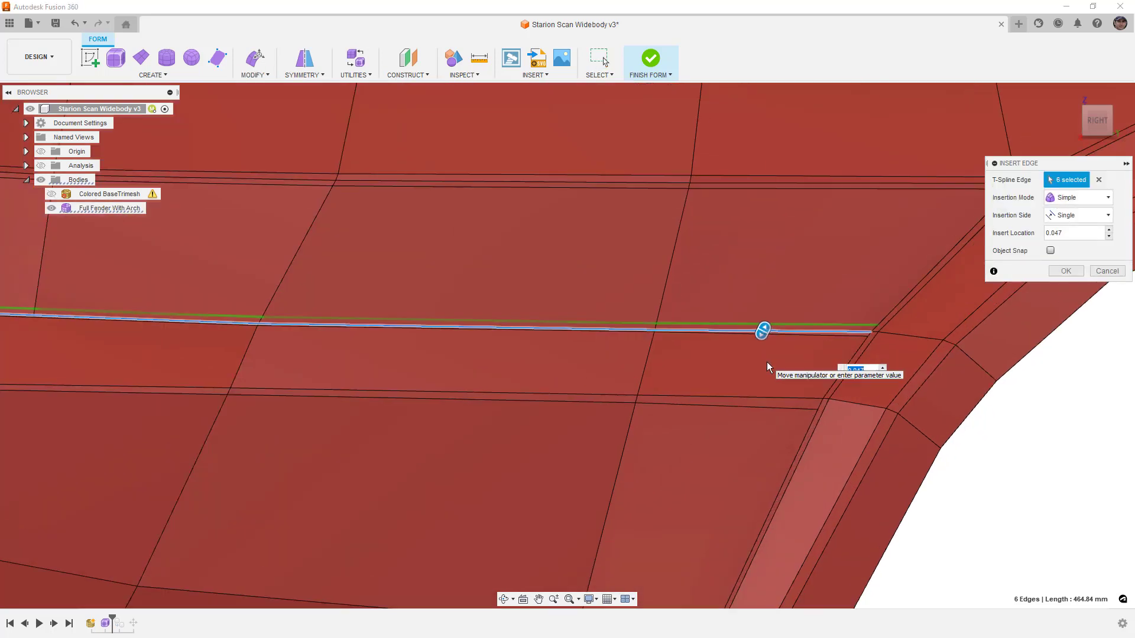
{"action": "left_click_drag", "start_coordinate": [741, 306], "coordinate": [742, 306]}
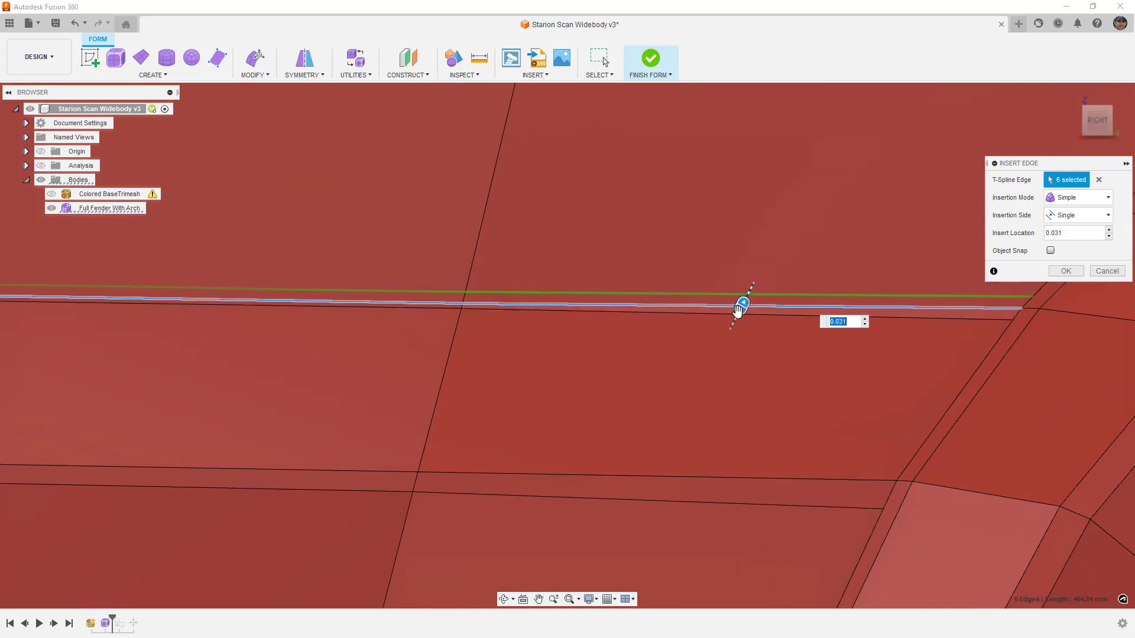
{"action": "left_click", "coordinate": [1065, 270]}
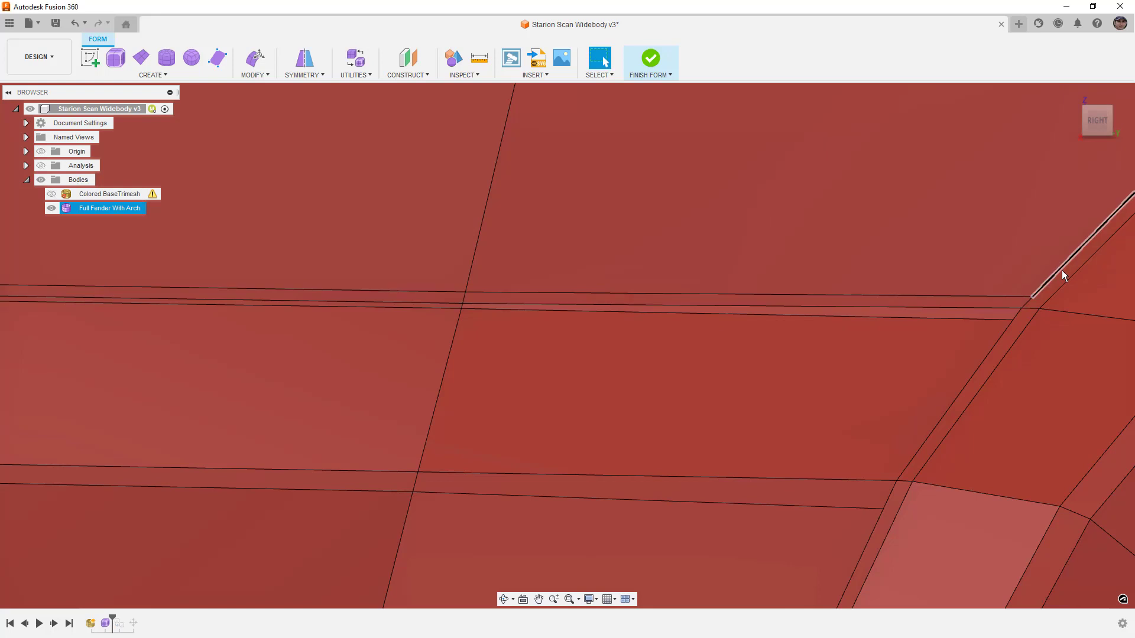
Examine from the front how the middle body line's closely spaced edges run across the fender's cross edges in box display
{"action": "scroll", "coordinate": [736, 259], "scroll_direction": "down", "scroll_amount": 5}
{"action": "scroll", "coordinate": [620, 312], "scroll_direction": "down", "scroll_amount": 8}
{"action": "middle_click_drag", "start_coordinate": [621, 312], "coordinate": [715, 317], "text": "shift"}
{"action": "scroll", "coordinate": [591, 307], "scroll_direction": "up", "scroll_amount": 10}
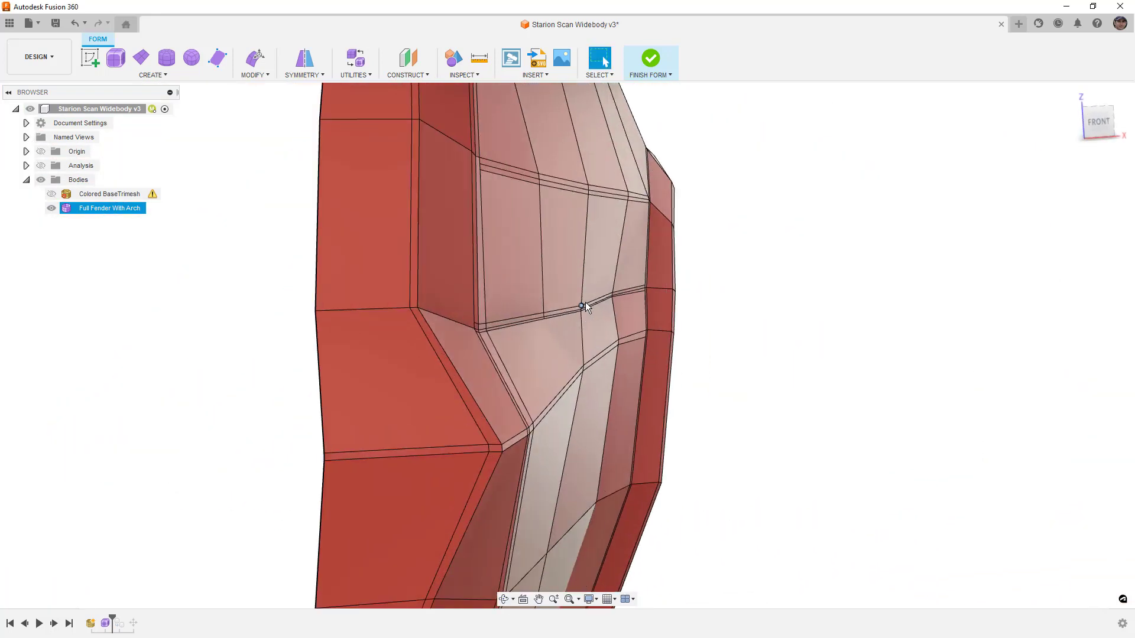
{"action": "middle_click_drag", "start_coordinate": [594, 315], "coordinate": [597, 316], "text": "shift"}
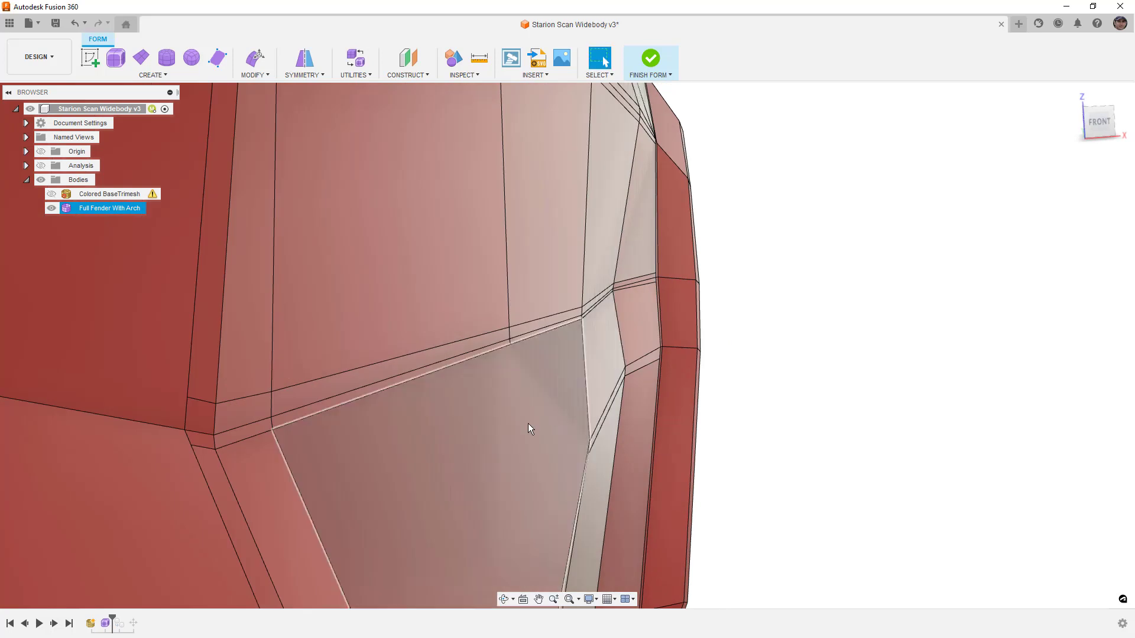
{"action": "scroll", "coordinate": [606, 331], "scroll_direction": "down", "scroll_amount": 3}
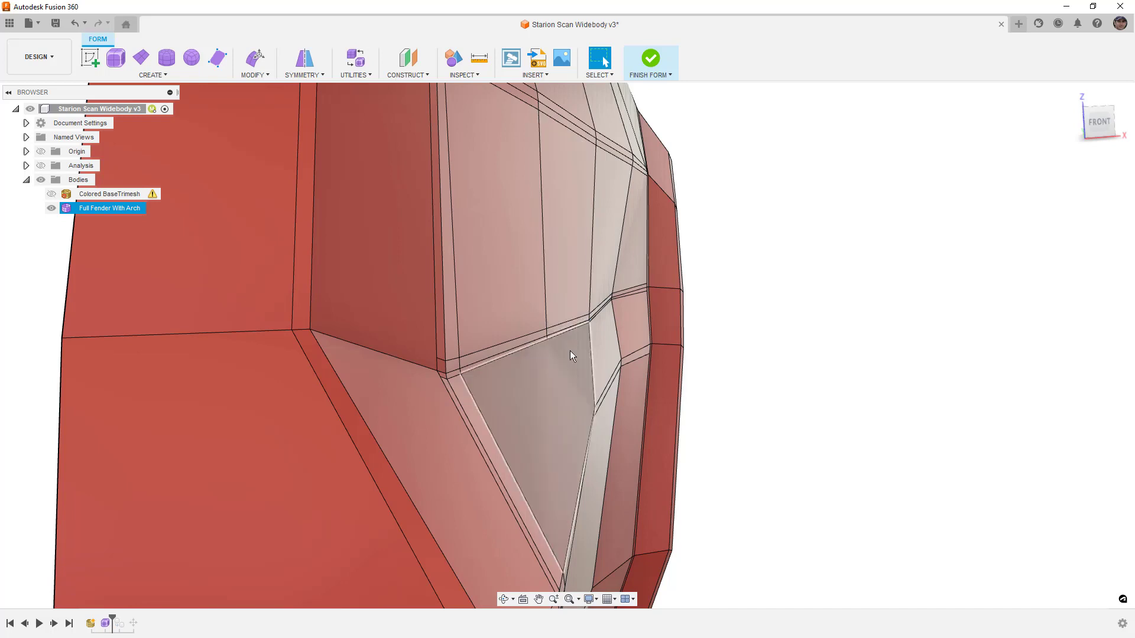
{"action": "mouse_move", "coordinate": [550, 373]}
{"action": "middle_mouse_down", "text": "shift"}
{"action": "mouse_move", "coordinate": [461, 372]}
{"action": "mouse_move", "coordinate": [541, 372]}
{"action": "middle_mouse_up", "text": "shift"}
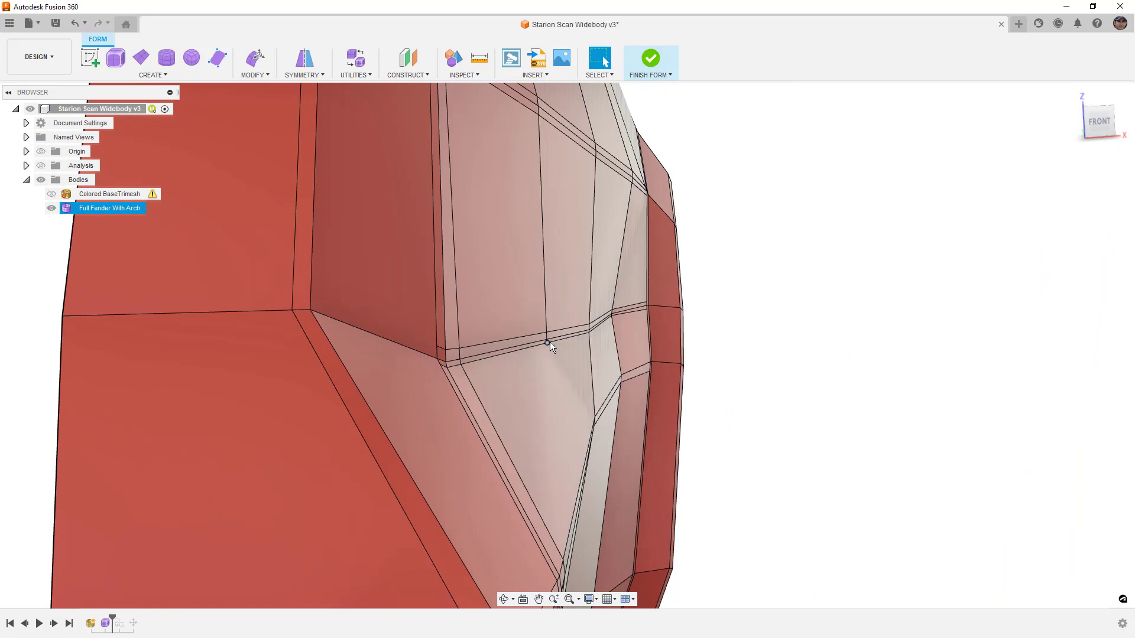
{"action": "middle_click_drag", "start_coordinate": [828, 390], "coordinate": [874, 325], "text": "shift"}
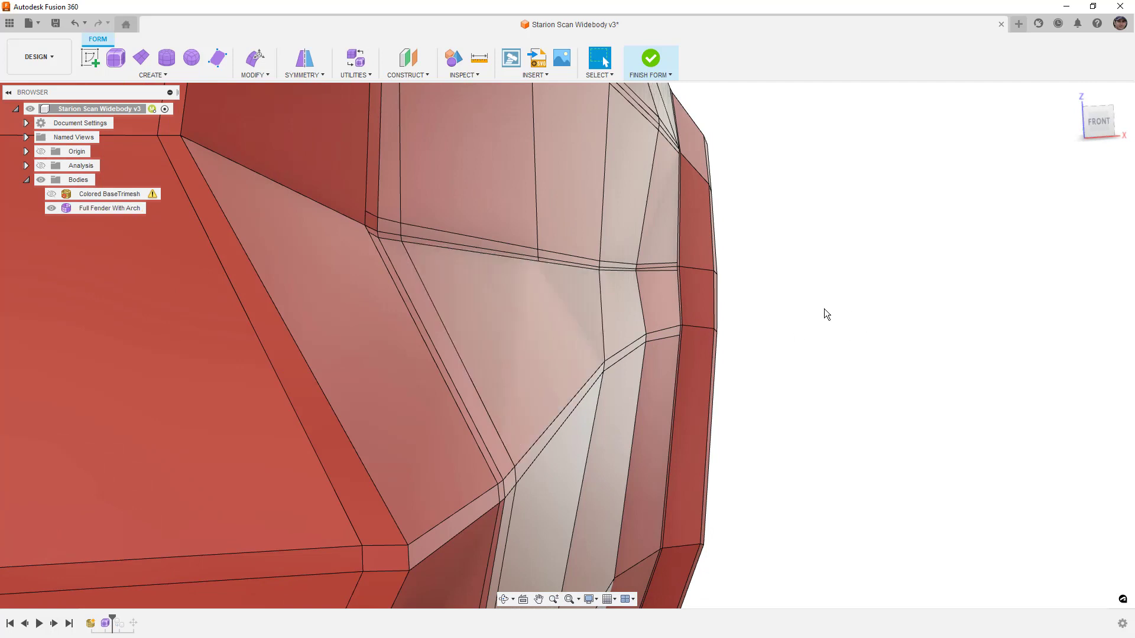
{"action": "middle_click_drag", "start_coordinate": [816, 292], "coordinate": [814, 295], "text": "shift"}
Use Edit Form to move the two short cross edges on the middle body line nearest the wheel arch about 5 mm outward along X
{"action": "scroll", "coordinate": [622, 300], "scroll_direction": "up", "scroll_amount": 2}
{"action": "scroll", "coordinate": [612, 276], "scroll_direction": "up", "scroll_amount": 1}
{"action": "left_click", "coordinate": [635, 285]}
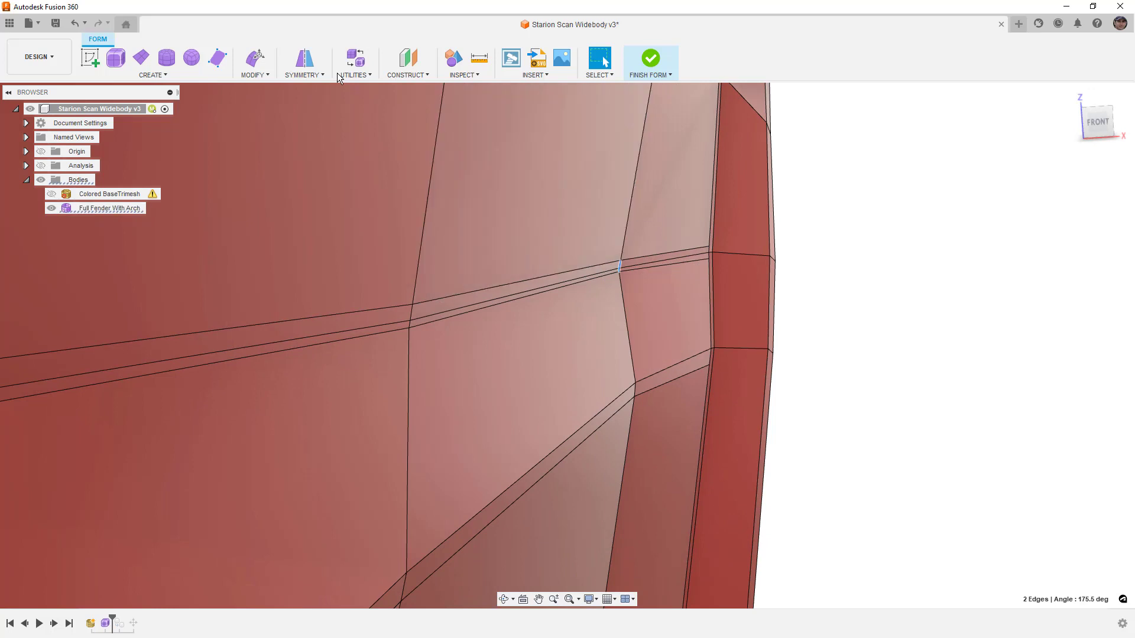
{"action": "left_click", "coordinate": [255, 58]}
{"action": "middle_click_drag", "start_coordinate": [483, 239], "coordinate": [551, 260], "text": "shift"}
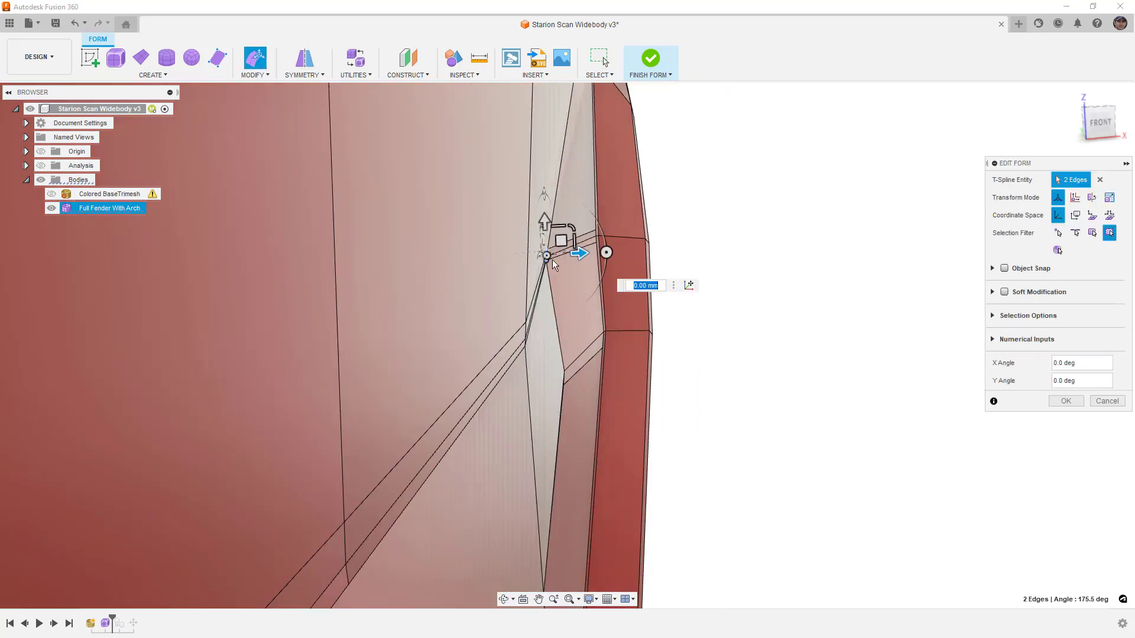
{"action": "left_click_drag", "start_coordinate": [579, 255], "coordinate": [599, 254]}
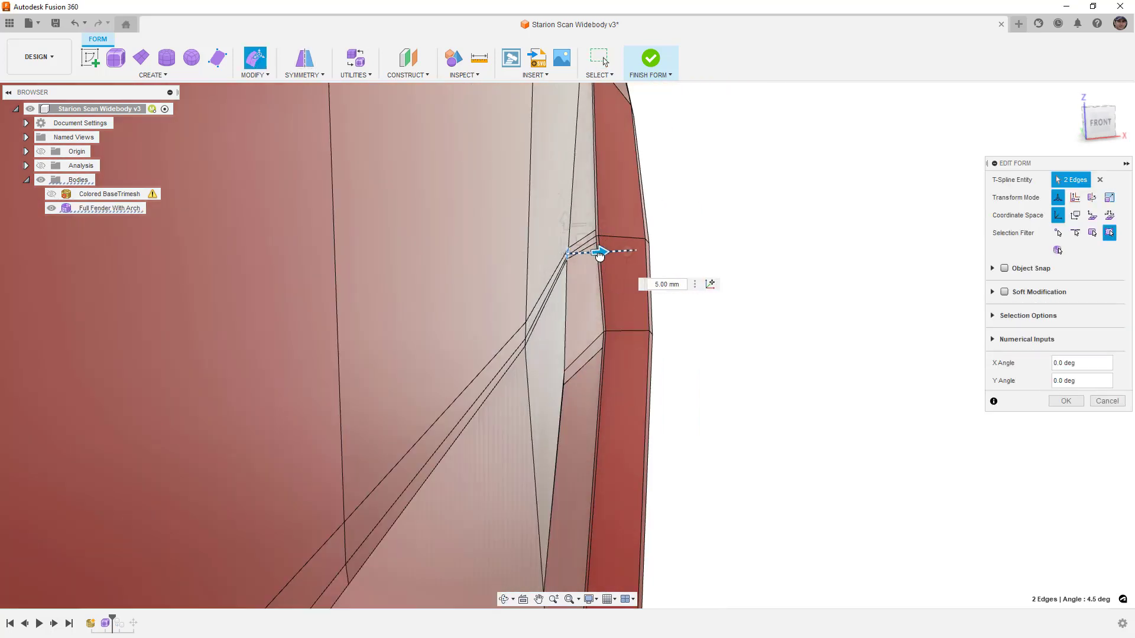
Nudge the two short cross edges at the next cross line toward the fender's front corner slightly inward along X
{"action": "middle_click_drag", "start_coordinate": [594, 300], "coordinate": [546, 347], "text": "shift"}
{"action": "left_click_drag", "start_coordinate": [405, 280], "coordinate": [447, 320]}
{"action": "mouse_move", "coordinate": [445, 322]}
{"action": "middle_mouse_down", "text": "shift"}
{"action": "mouse_move", "coordinate": [413, 349]}
{"action": "mouse_move", "coordinate": [441, 328]}
{"action": "middle_mouse_up", "text": "shift"}
{"action": "scroll", "coordinate": [449, 308], "scroll_direction": "up", "scroll_amount": 4}
{"action": "left_click_drag", "start_coordinate": [436, 282], "coordinate": [422, 283]}
{"action": "scroll", "coordinate": [402, 383], "scroll_direction": "down", "scroll_amount": 4}
{"action": "middle_click_drag", "start_coordinate": [402, 390], "coordinate": [359, 403], "text": "shift"}
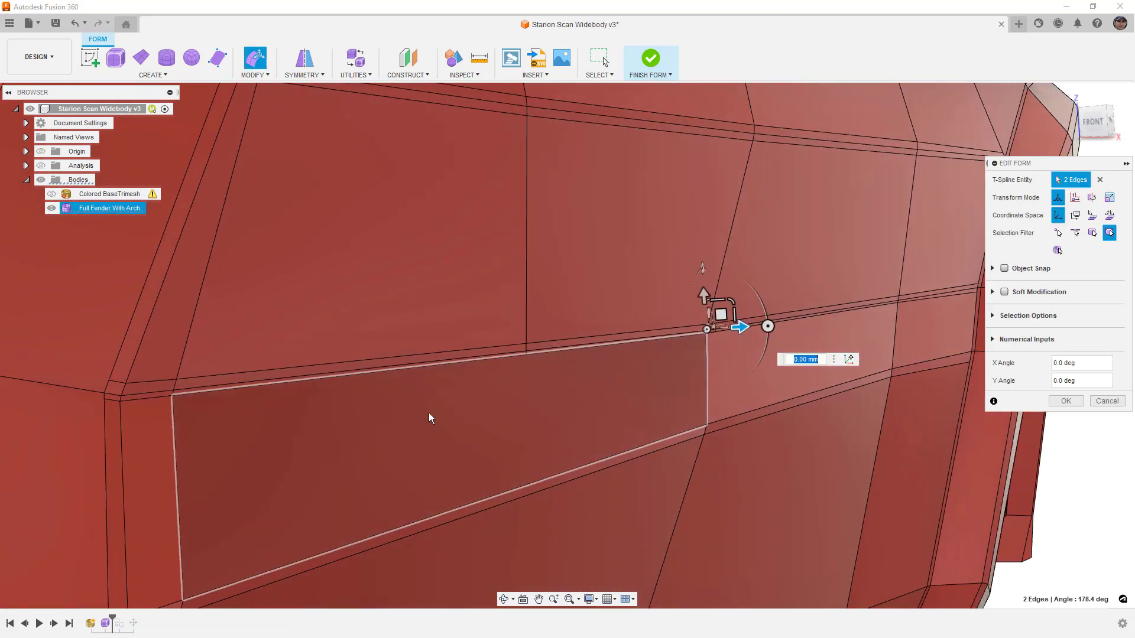
{"action": "scroll", "coordinate": [529, 368], "scroll_direction": "down", "scroll_amount": 5}
{"action": "middle_click_drag", "start_coordinate": [541, 390], "coordinate": [532, 394], "text": "shift"}
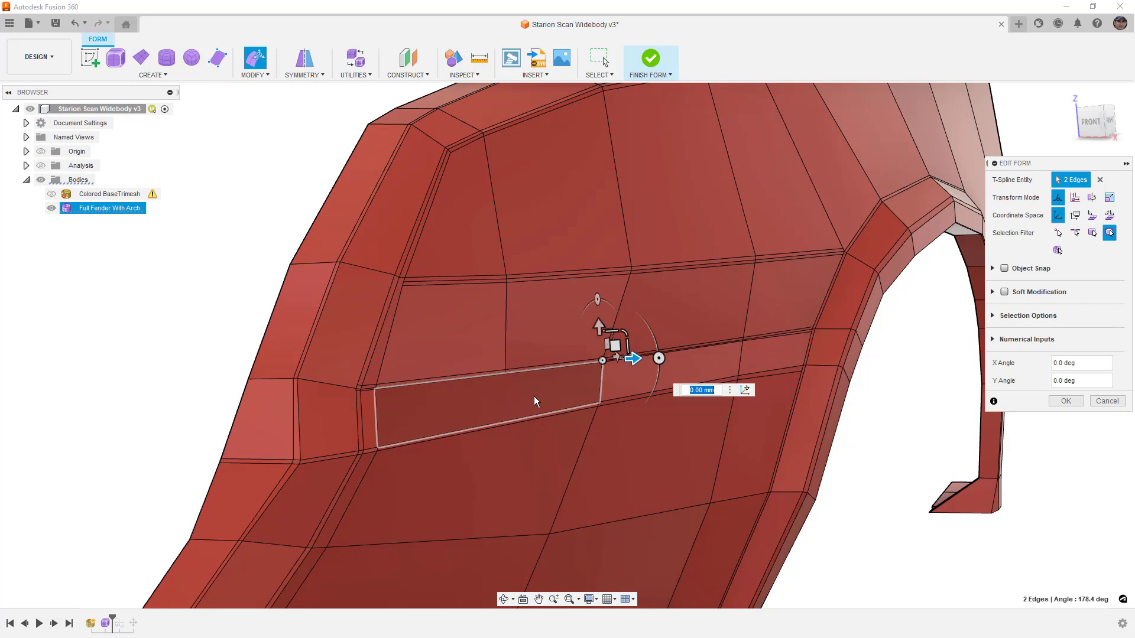
{"action": "scroll", "coordinate": [534, 396], "scroll_direction": "down", "scroll_amount": 5}
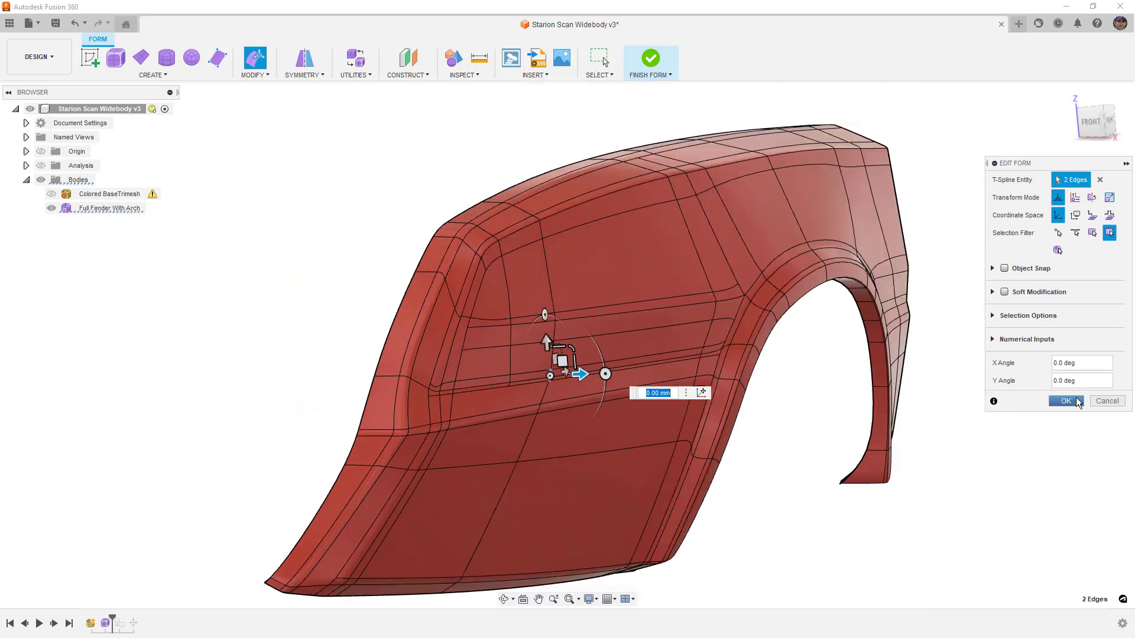
{"action": "left_click", "coordinate": [1066, 401]}
Examine the reflections between the middle and lower body lines in smooth display, with and without edges
{"action": "middle_click_drag", "start_coordinate": [1040, 445], "coordinate": [732, 385], "text": "shift"}
{"action": "left_click", "coordinate": [441, 411]}
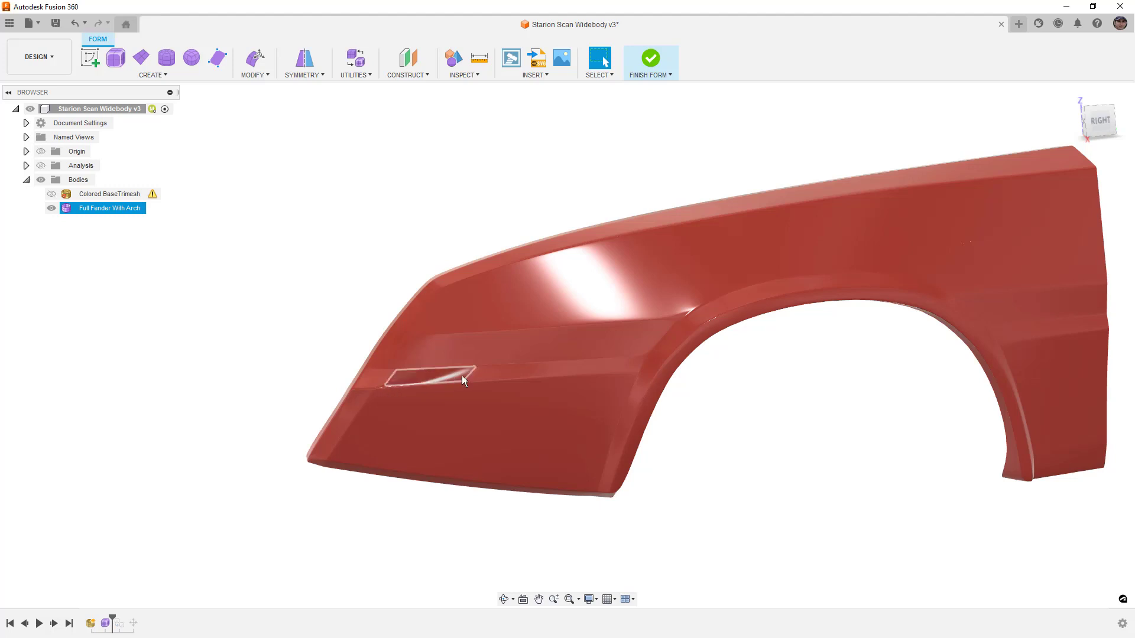
{"action": "middle_click_drag", "start_coordinate": [525, 383], "coordinate": [737, 418], "text": "shift"}
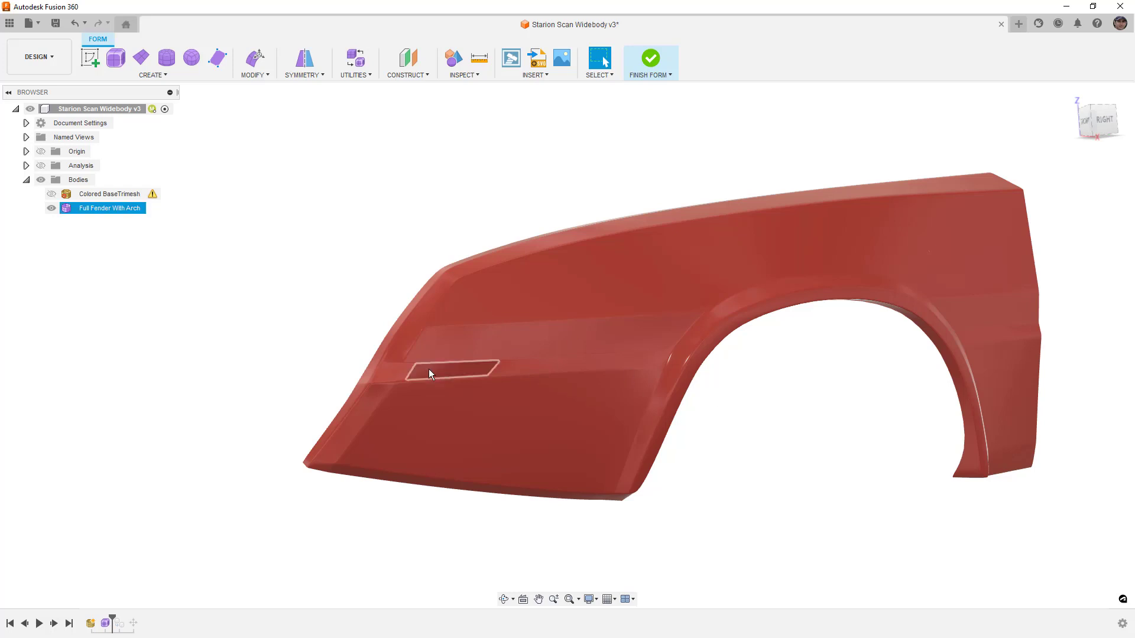
{"action": "scroll", "coordinate": [429, 371], "scroll_direction": "up", "scroll_amount": 4}
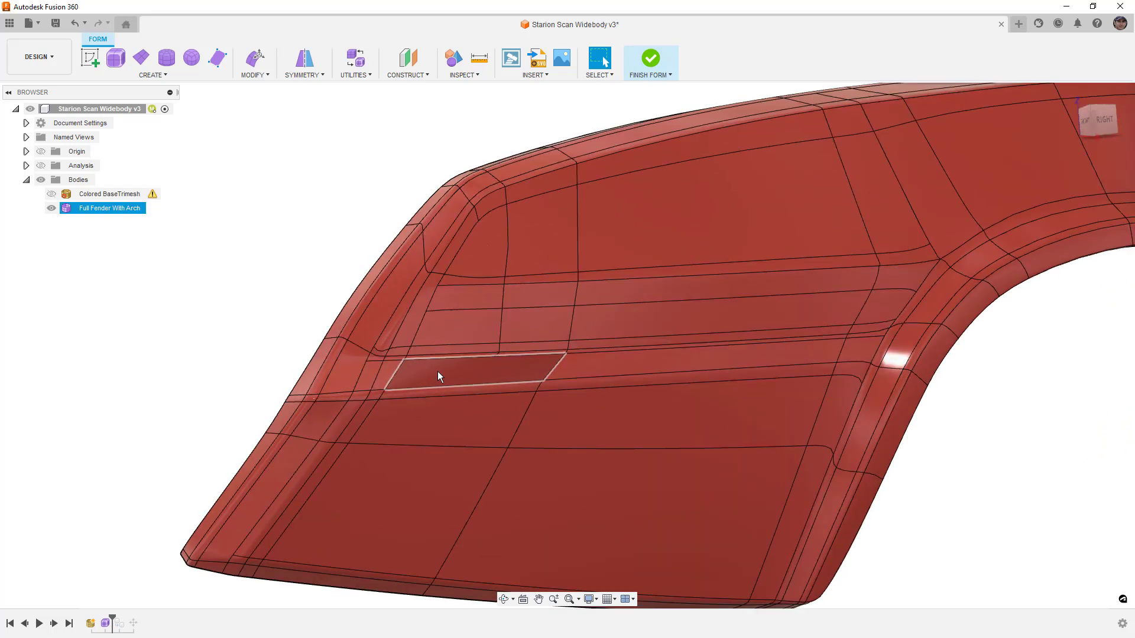
In box display, insert a Simple edge by points from the front cross edge's end on the middle body line down across both lower body line edges
{"action": "key", "text": "alt+1"}
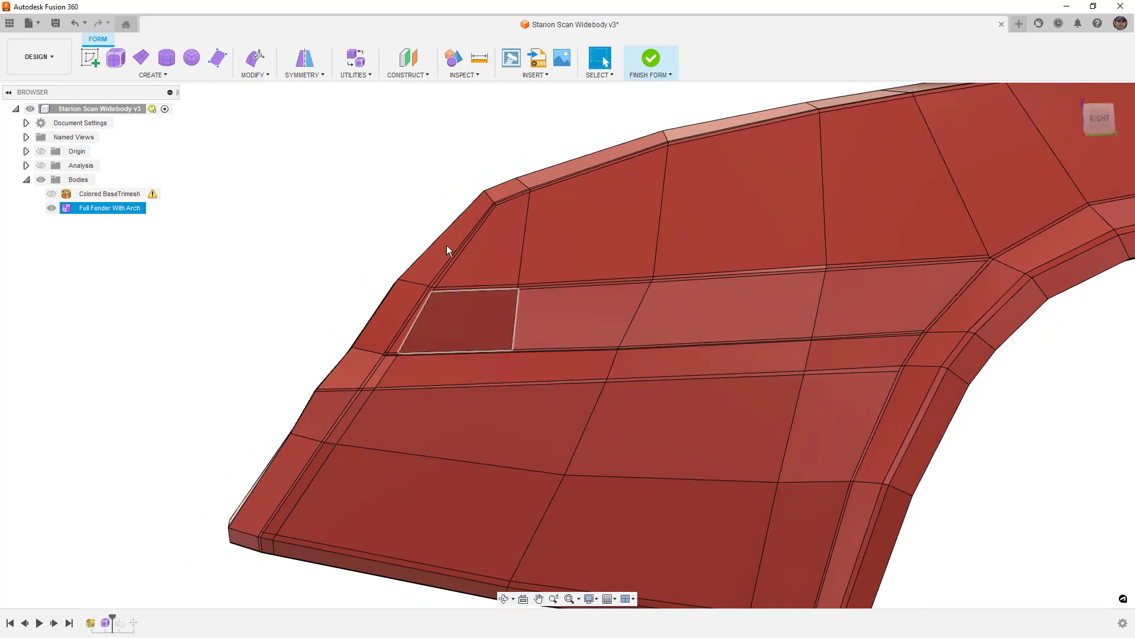
{"action": "left_click", "coordinate": [271, 77]}
{"action": "left_click", "coordinate": [265, 140]}
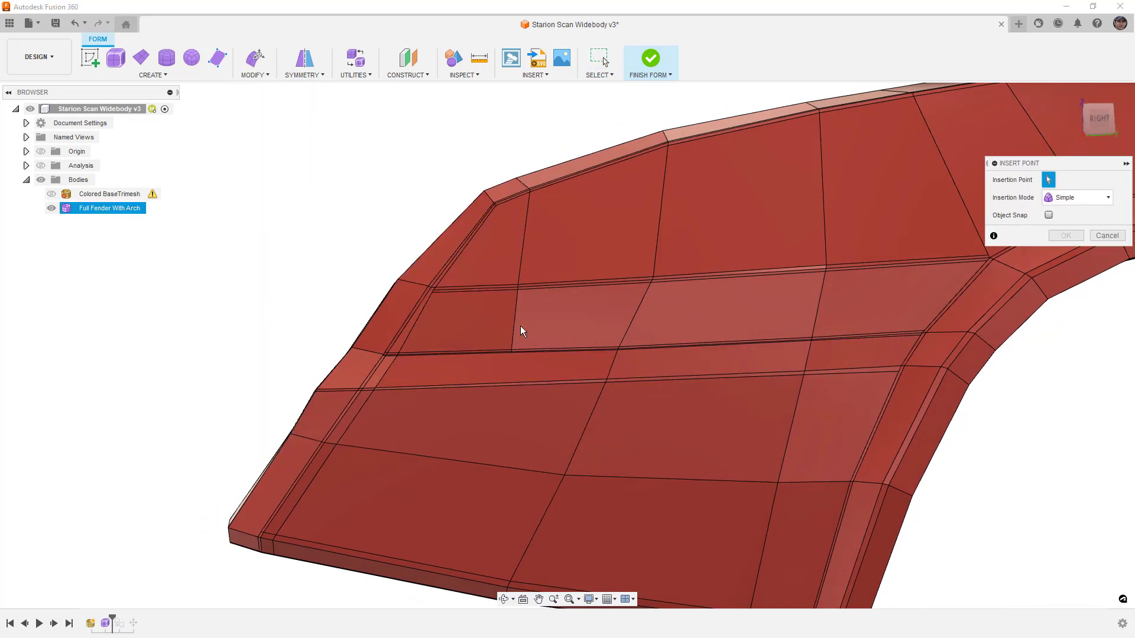
{"action": "scroll", "coordinate": [514, 355], "scroll_direction": "up", "scroll_amount": 4}
{"action": "scroll", "coordinate": [511, 350], "scroll_direction": "up", "scroll_amount": 3}
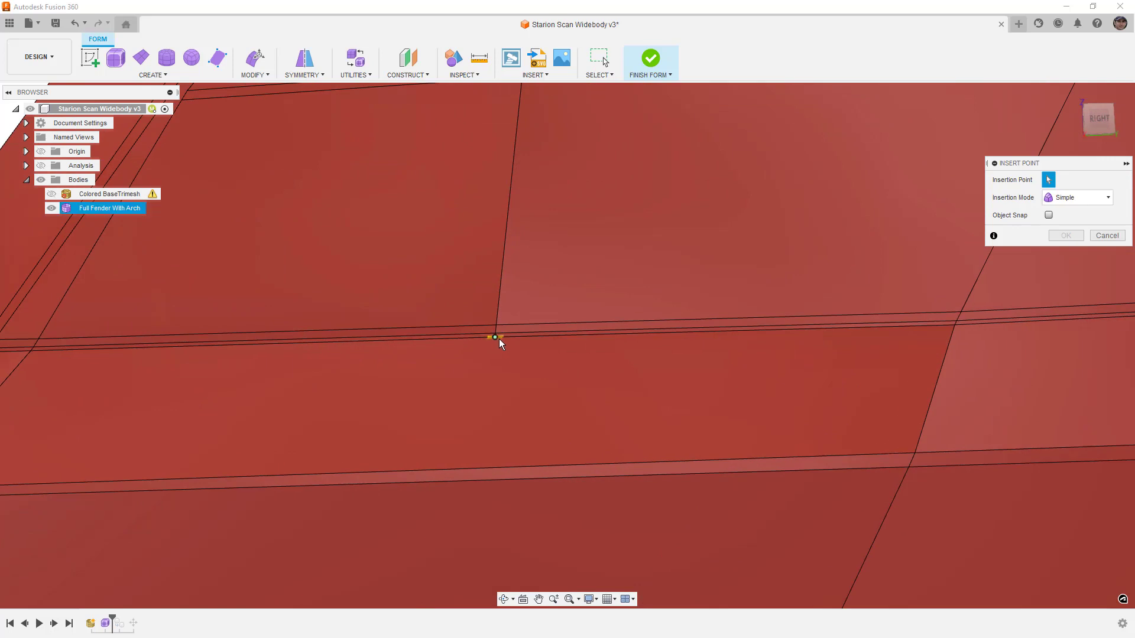
{"action": "left_click", "coordinate": [497, 341]}
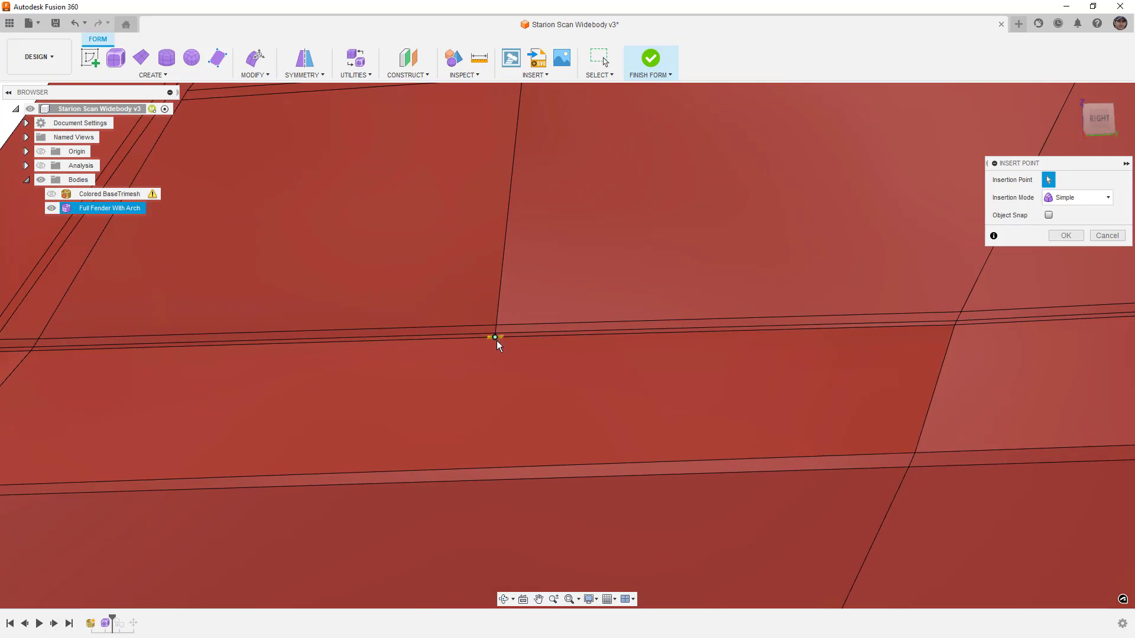
{"action": "left_click", "coordinate": [493, 467]}
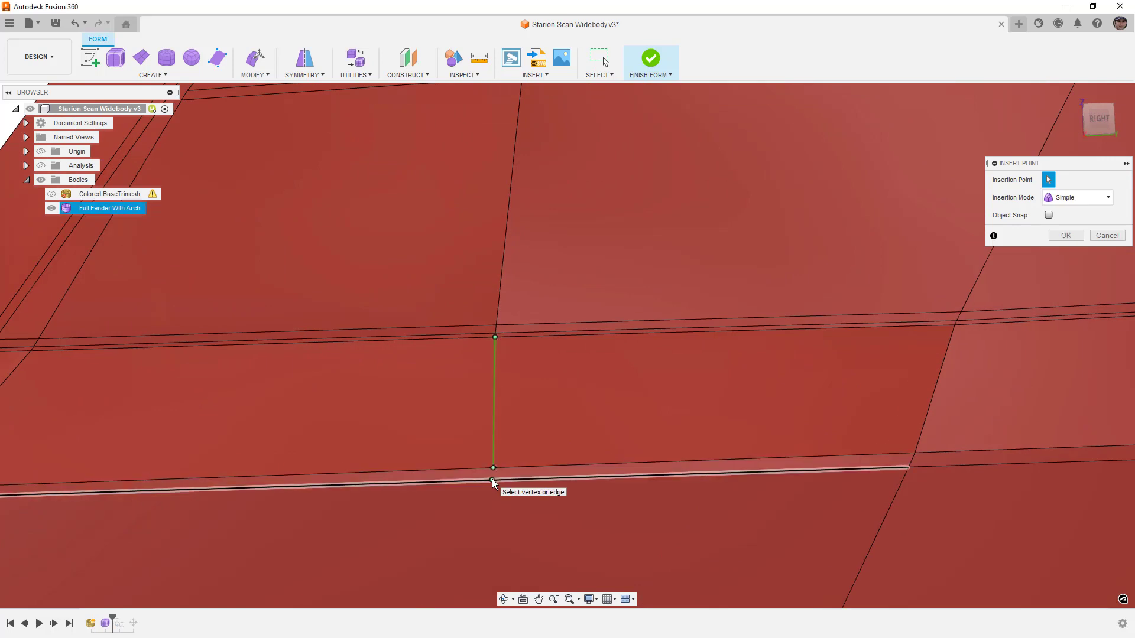
{"action": "left_click", "coordinate": [492, 480]}
{"action": "scroll", "coordinate": [494, 478], "scroll_direction": "down", "scroll_amount": 3}
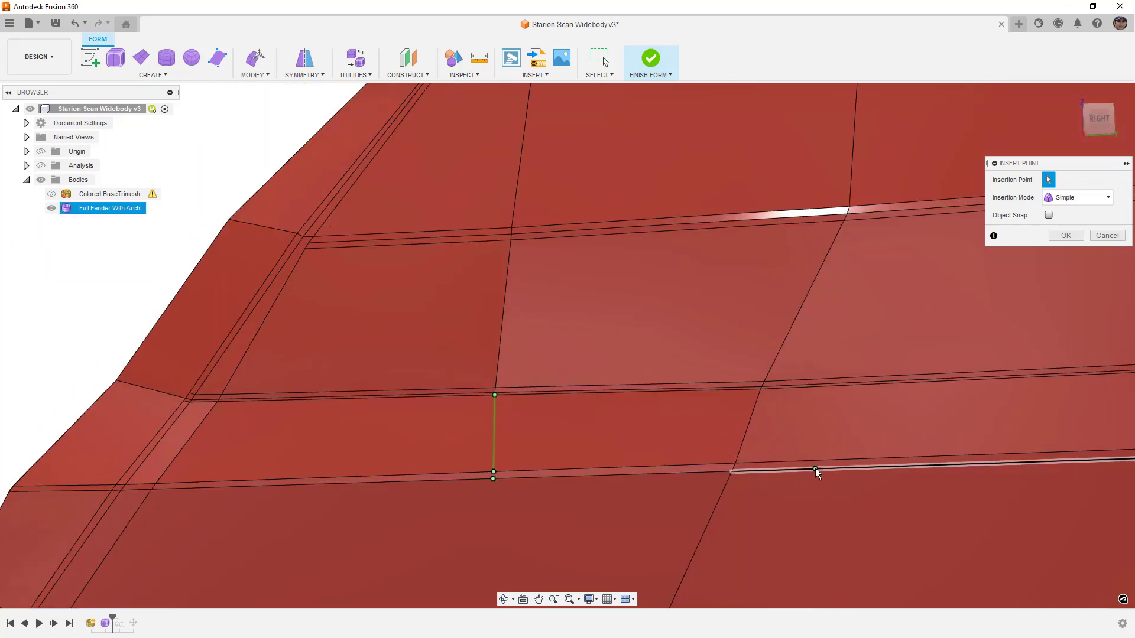
{"action": "left_click", "coordinate": [1066, 236]}
Examine how highlights flow around the newly inserted cross edge in smooth display, with and without edges
{"action": "middle_click_drag", "start_coordinate": [554, 311], "coordinate": [603, 378], "text": "shift"}
{"action": "key", "text": "alt+3"}
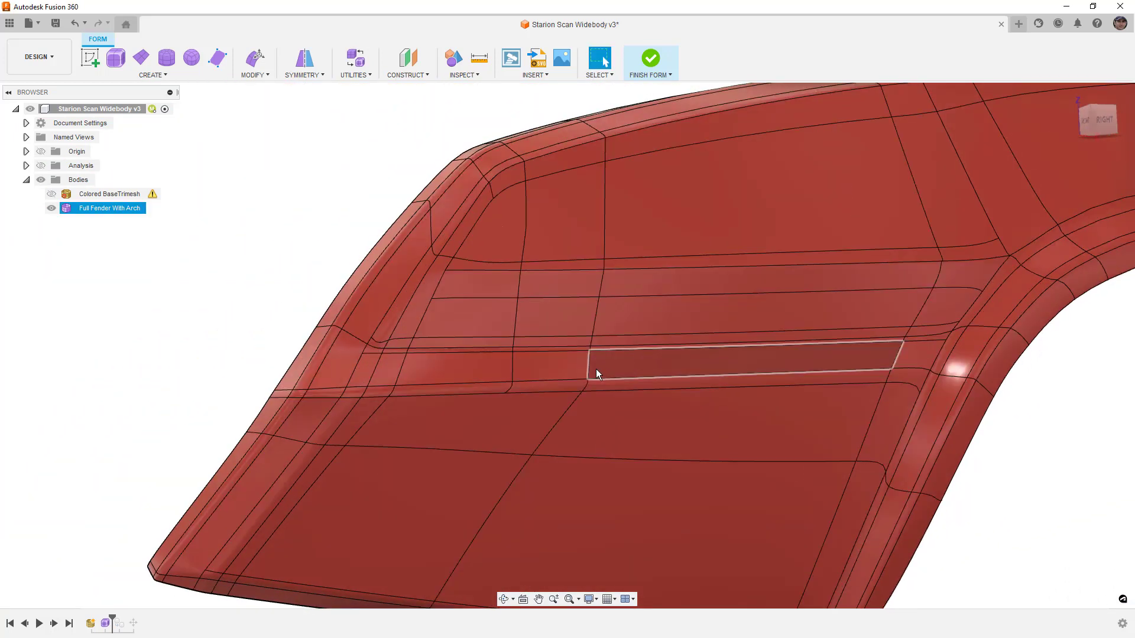
{"action": "scroll", "coordinate": [593, 371], "scroll_direction": "down", "scroll_amount": 5}
{"action": "mouse_move", "coordinate": [590, 382]}
{"action": "middle_mouse_down", "text": "shift"}
{"action": "mouse_move", "coordinate": [511, 373]}
{"action": "mouse_move", "coordinate": [524, 396]}
{"action": "mouse_move", "coordinate": [498, 413]}
{"action": "mouse_move", "coordinate": [499, 440]}
{"action": "middle_mouse_up", "text": "shift"}
{"action": "left_click", "coordinate": [507, 437]}
{"action": "key", "text": "Escape"}
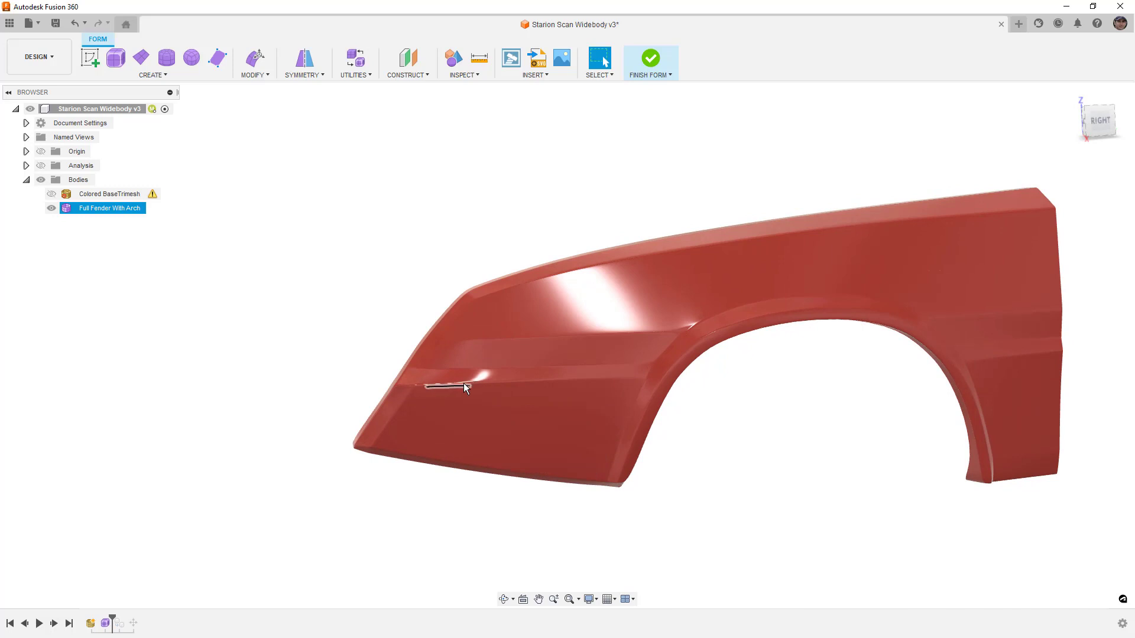
{"action": "middle_click_drag", "start_coordinate": [476, 384], "coordinate": [662, 399], "text": "shift"}
{"action": "scroll", "coordinate": [746, 388], "scroll_direction": "up", "scroll_amount": 5}
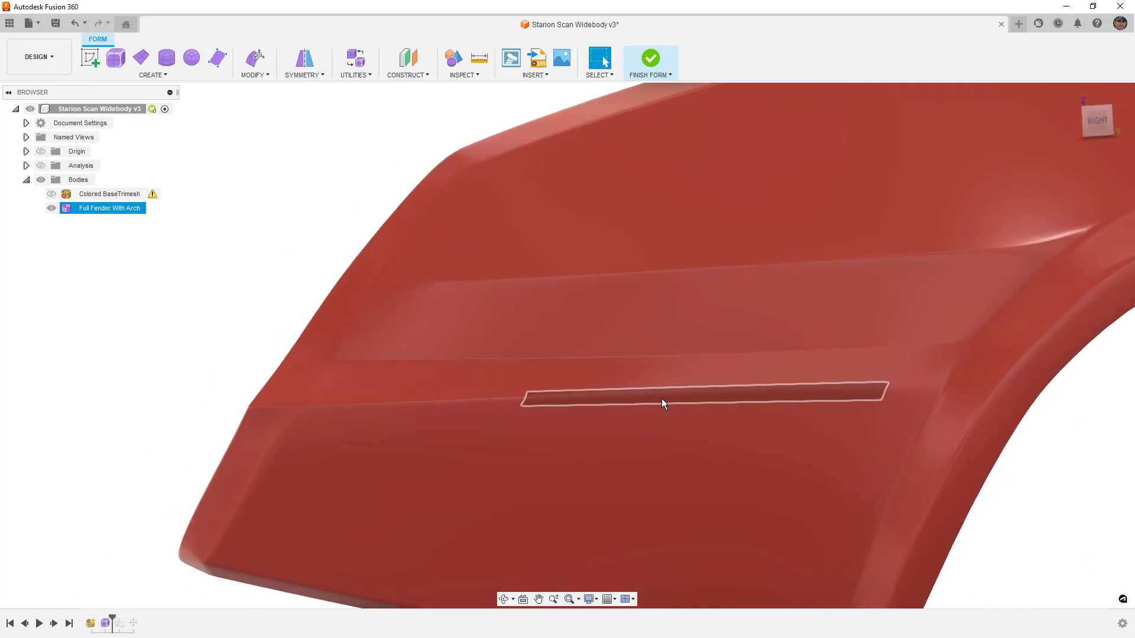
{"action": "key", "text": "ctrl+6"}
{"action": "scroll", "coordinate": [317, 300], "scroll_direction": "down", "scroll_amount": 2}
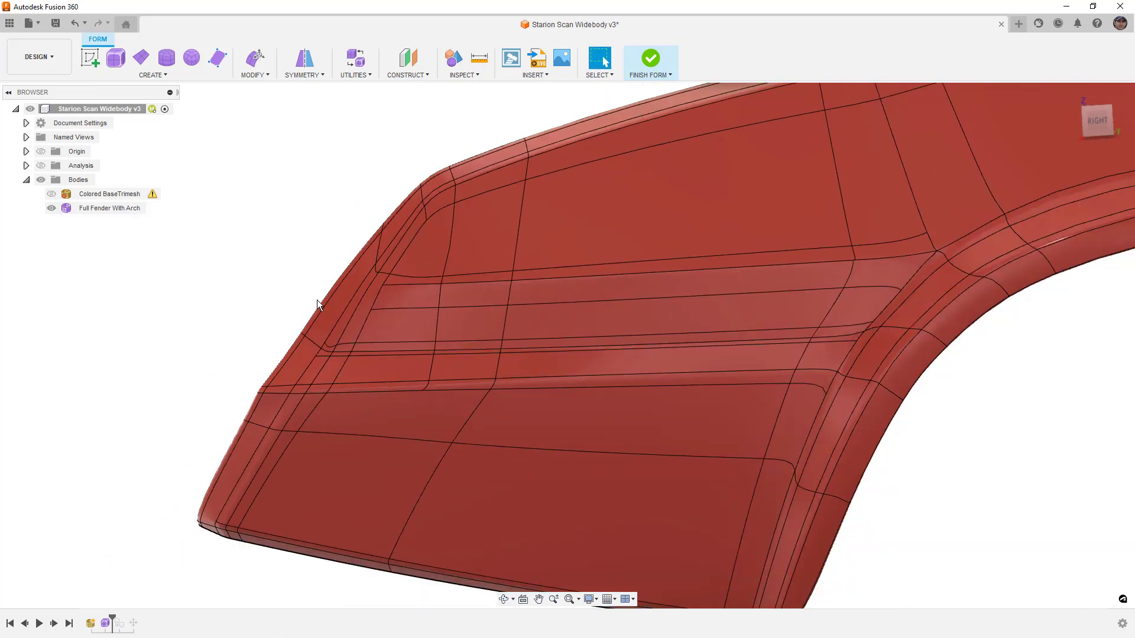
In box display, insert a Simple single-sided edge at location 0.095 above the six-edge lower body line running to the wheel arch
{"action": "key", "text": "alt+1"}
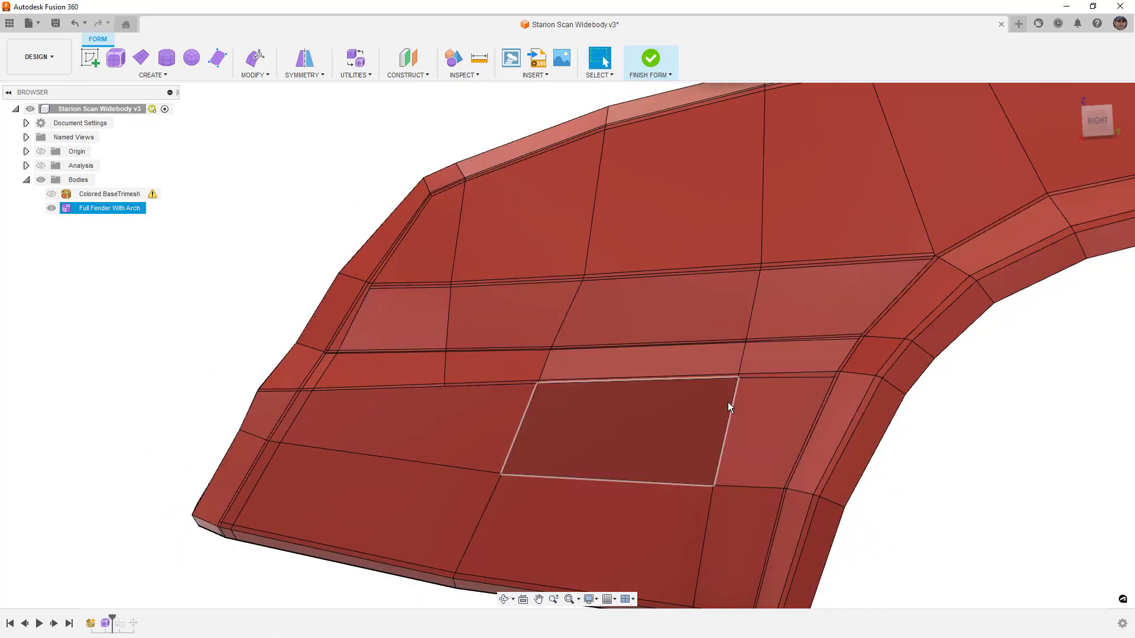
{"action": "left_click", "coordinate": [804, 374]}
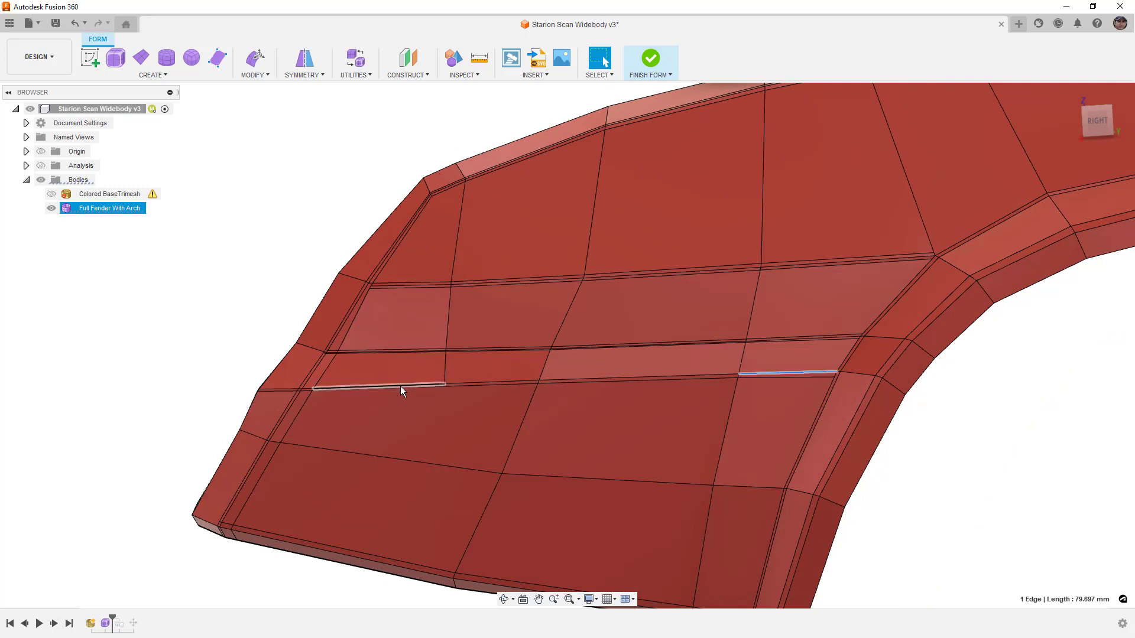
{"action": "scroll", "coordinate": [321, 383], "scroll_direction": "up", "scroll_amount": 5}
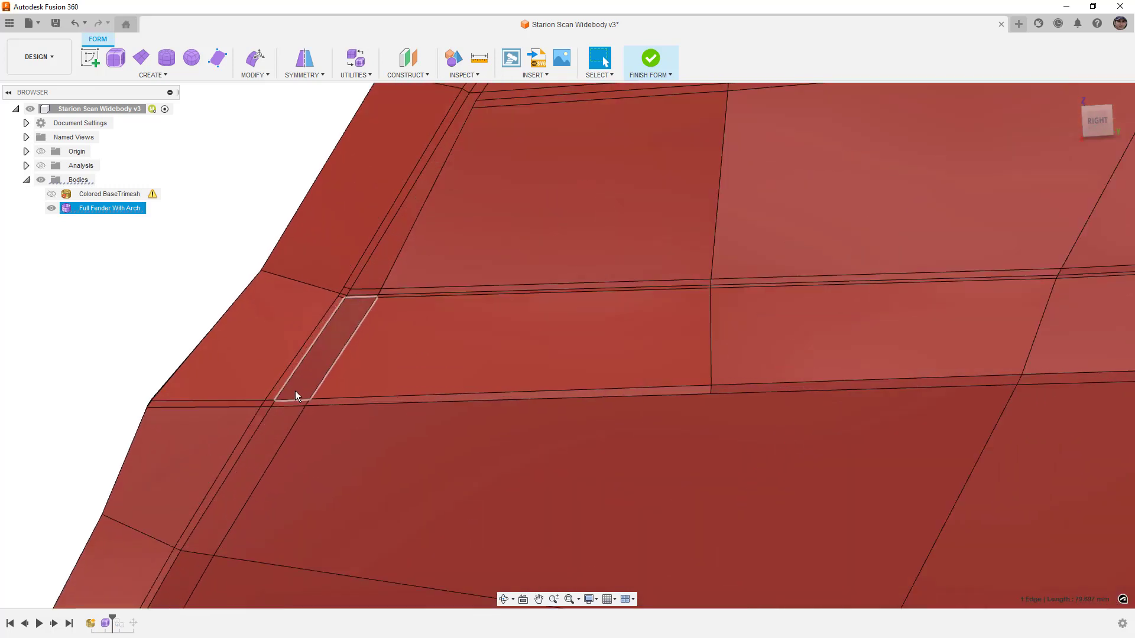
{"action": "scroll", "coordinate": [296, 390], "scroll_direction": "up", "scroll_amount": 3}
{"action": "double_click", "coordinate": [255, 408]}
{"action": "scroll", "coordinate": [255, 408], "scroll_direction": "down", "scroll_amount": 3}
{"action": "left_click", "coordinate": [254, 75]}
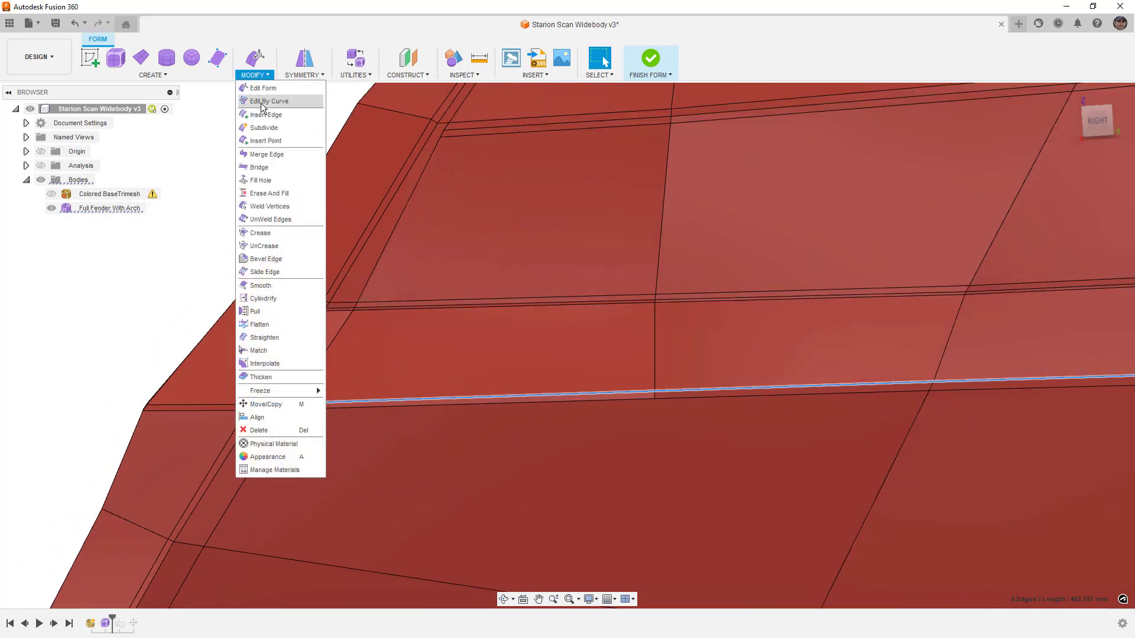
{"action": "left_click", "coordinate": [266, 116]}
{"action": "scroll", "coordinate": [899, 326], "scroll_direction": "down", "scroll_amount": 3}
{"action": "middle_click_drag", "start_coordinate": [970, 338], "coordinate": [319, 375]}
{"action": "left_click_drag", "start_coordinate": [779, 381], "coordinate": [761, 424]}
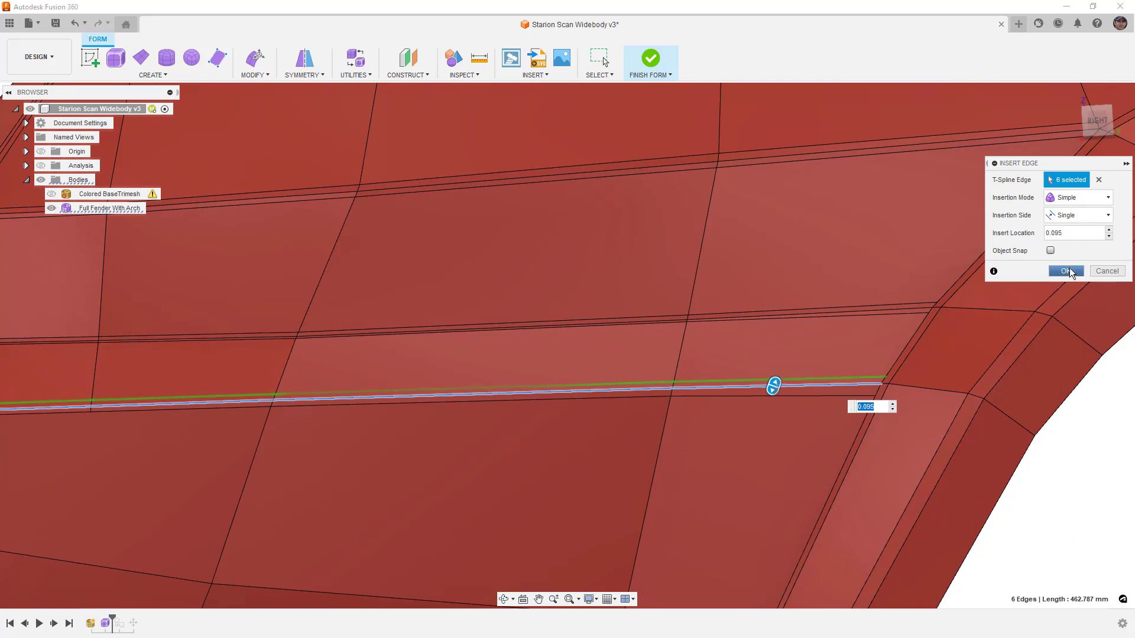
{"action": "left_click", "coordinate": [1067, 270]}
Examine the lower body line's inserted edge from the front, checking how the cross edges line up in box display
{"action": "scroll", "coordinate": [953, 310], "scroll_direction": "down", "scroll_amount": 5}
{"action": "middle_click_drag", "start_coordinate": [738, 341], "coordinate": [699, 360], "text": "shift"}
{"action": "scroll", "coordinate": [593, 364], "scroll_direction": "up", "scroll_amount": 5}
{"action": "middle_click_drag", "start_coordinate": [615, 376], "coordinate": [640, 347], "text": "shift"}
{"action": "scroll", "coordinate": [608, 384], "scroll_direction": "up", "scroll_amount": 3}
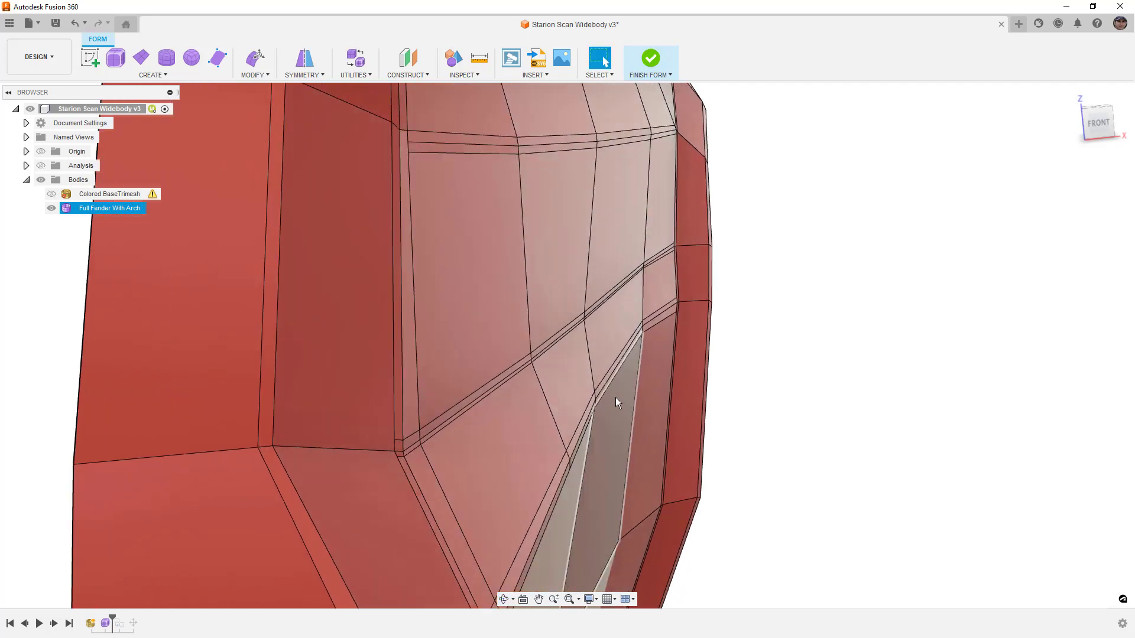
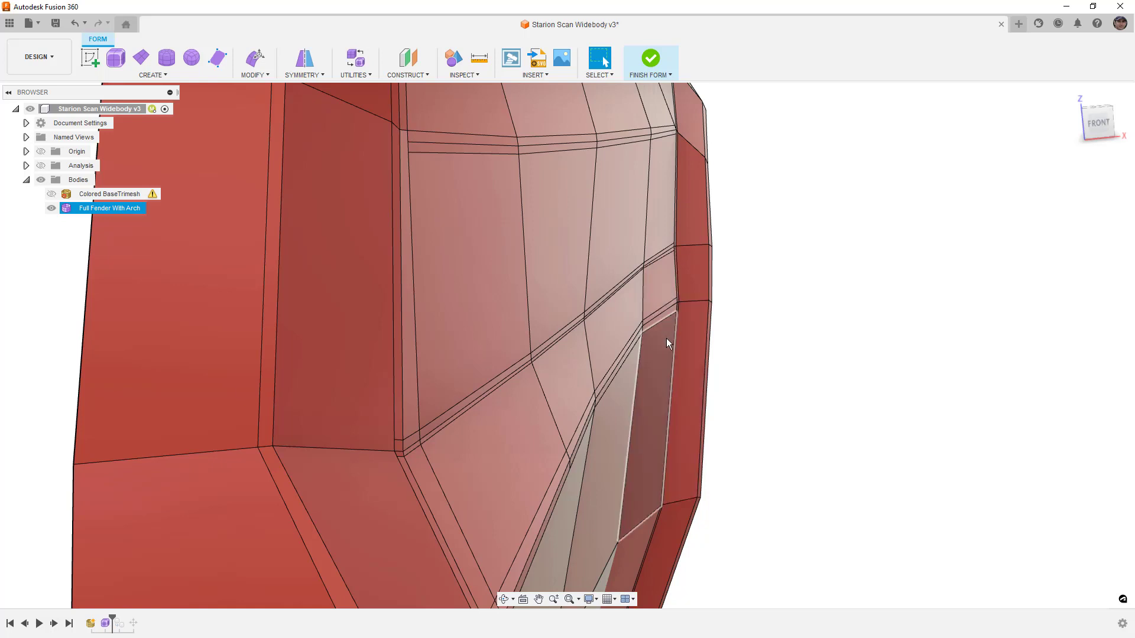
{"action": "mouse_move", "coordinate": [654, 357]}
{"action": "middle_mouse_down", "text": "shift"}
{"action": "mouse_move", "coordinate": [534, 360]}
{"action": "mouse_move", "coordinate": [535, 413]}
{"action": "mouse_move", "coordinate": [522, 433]}
{"action": "mouse_move", "coordinate": [530, 388]}
{"action": "mouse_move", "coordinate": [552, 357]}
{"action": "mouse_move", "coordinate": [648, 356]}
{"action": "middle_mouse_up", "text": "shift"}
{"action": "scroll", "coordinate": [648, 354], "scroll_direction": "down", "scroll_amount": 5}
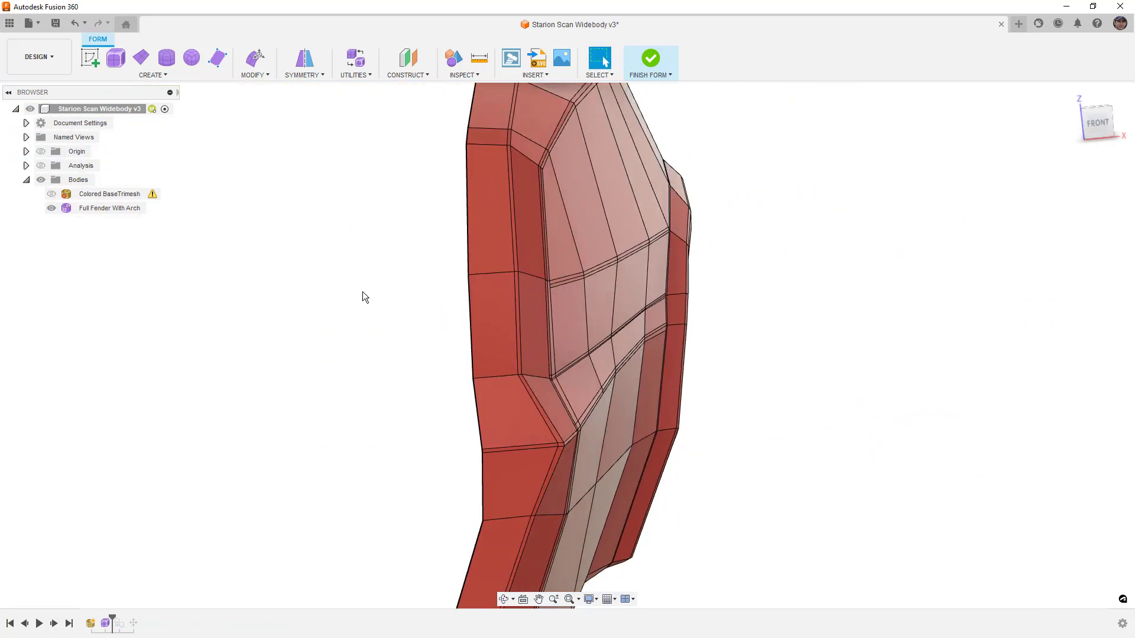
Show the Colored BaseTrimesh scan to compare the fender's lower front corner with it, and hide the scan again
{"action": "left_click", "coordinate": [52, 194]}
{"action": "scroll", "coordinate": [502, 354], "scroll_direction": "down", "scroll_amount": 2}
{"action": "mouse_move", "coordinate": [605, 460]}
{"action": "middle_mouse_down", "text": "shift"}
{"action": "mouse_move", "coordinate": [591, 454]}
{"action": "mouse_move", "coordinate": [594, 427]}
{"action": "mouse_move", "coordinate": [597, 458]}
{"action": "middle_mouse_up", "text": "shift"}
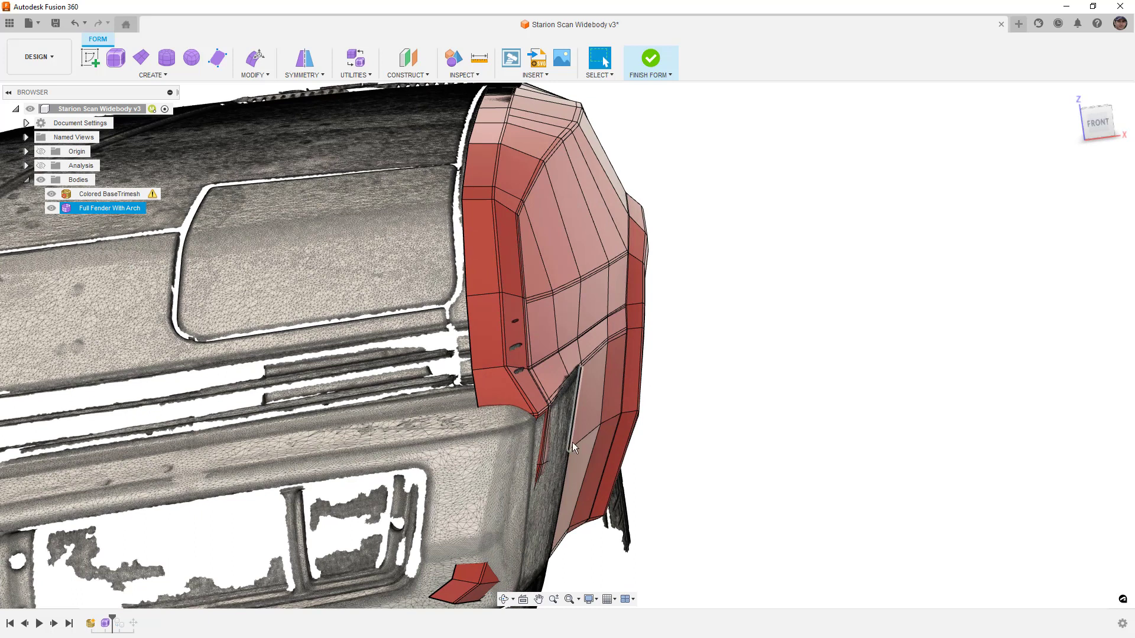
{"action": "scroll", "coordinate": [580, 427], "scroll_direction": "up", "scroll_amount": 4}
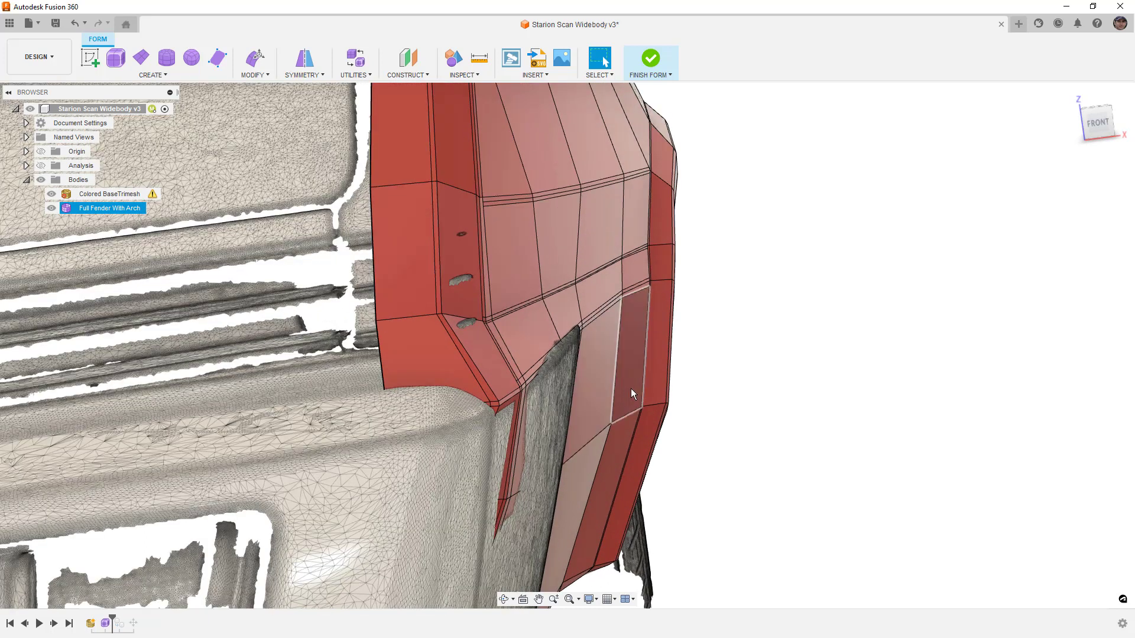
{"action": "left_click", "coordinate": [52, 194]}
{"action": "left_click", "coordinate": [110, 208]}
{"action": "middle_click_drag", "start_coordinate": [580, 472], "coordinate": [562, 439], "text": "shift"}
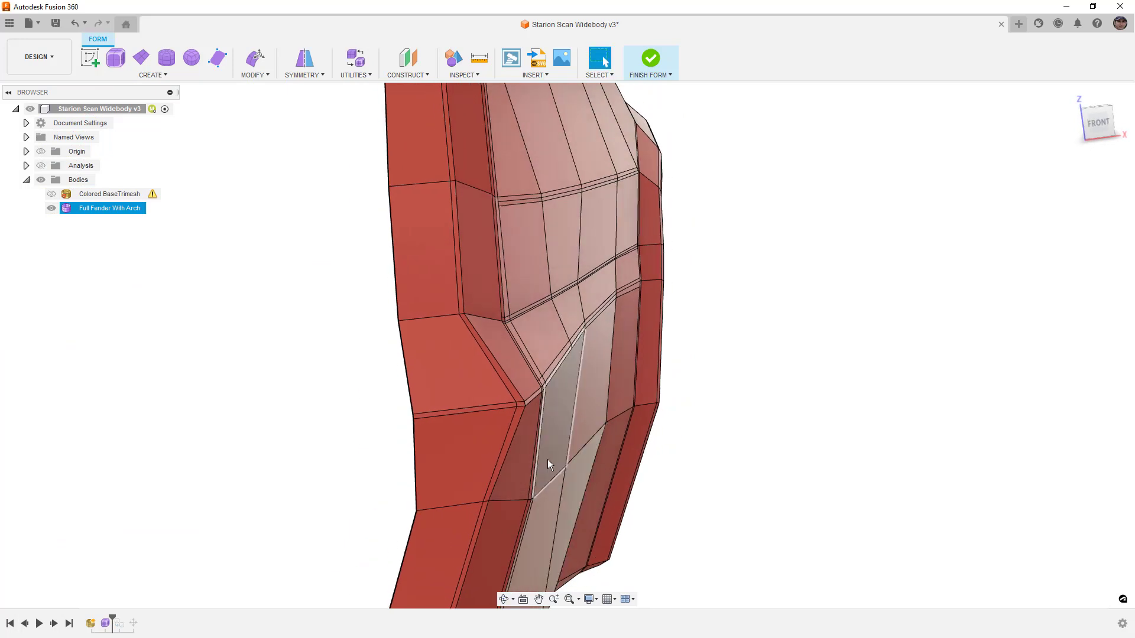
Move the four small edges at the front crease of the lower body line inward along X
{"action": "left_click", "coordinate": [521, 405]}
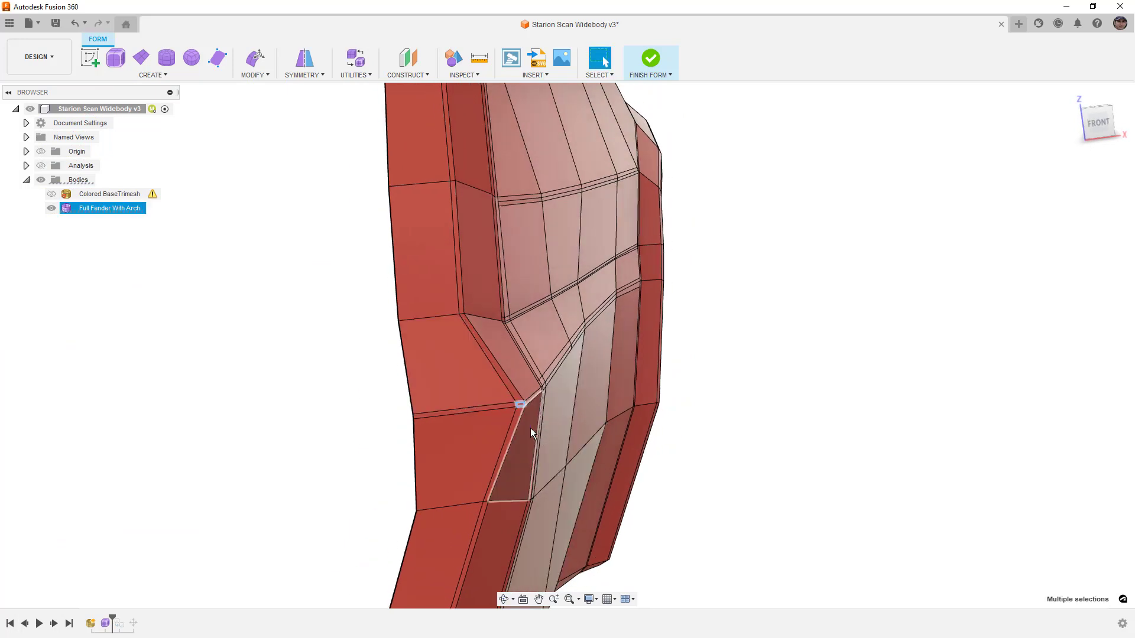
{"action": "left_click", "coordinate": [255, 57]}
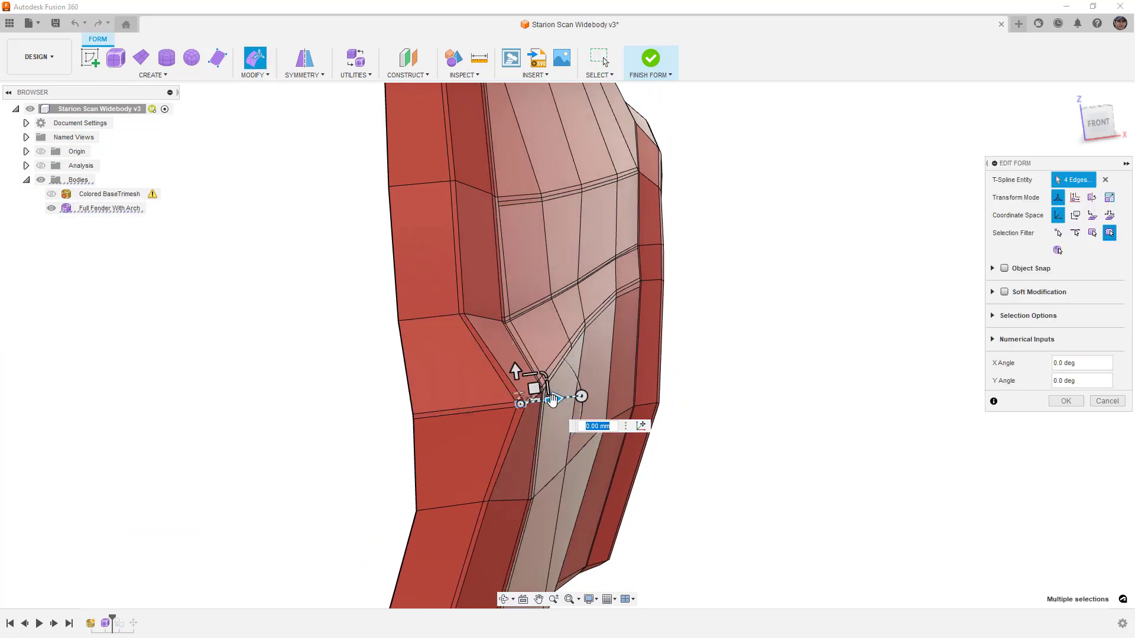
{"action": "left_click_drag", "start_coordinate": [547, 402], "coordinate": [535, 405]}
{"action": "scroll", "coordinate": [498, 466], "scroll_direction": "down", "scroll_amount": 4}
{"action": "middle_click_drag", "start_coordinate": [496, 477], "coordinate": [532, 331]}
{"action": "scroll", "coordinate": [557, 264], "scroll_direction": "up", "scroll_amount": 5}
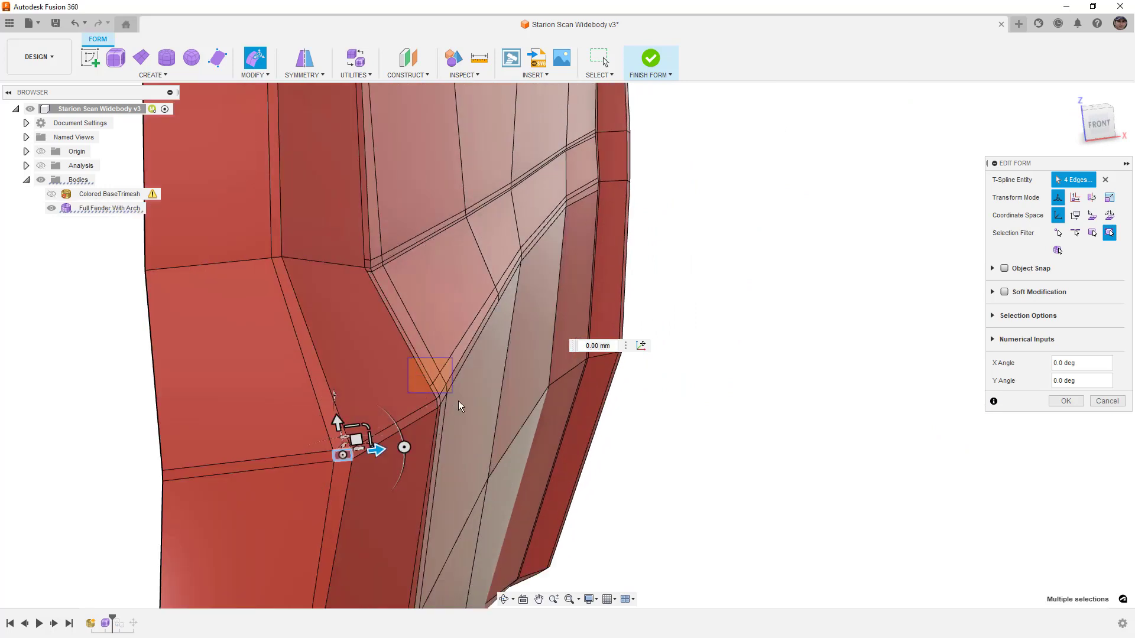
Pull the adjoining lower body line corner edges inward and shift the four front crease edges by -10 mm
{"action": "double_click", "coordinate": [461, 432]}
{"action": "left_click_drag", "start_coordinate": [473, 387], "coordinate": [437, 395]}
{"action": "left_click_drag", "start_coordinate": [295, 431], "coordinate": [329, 455]}
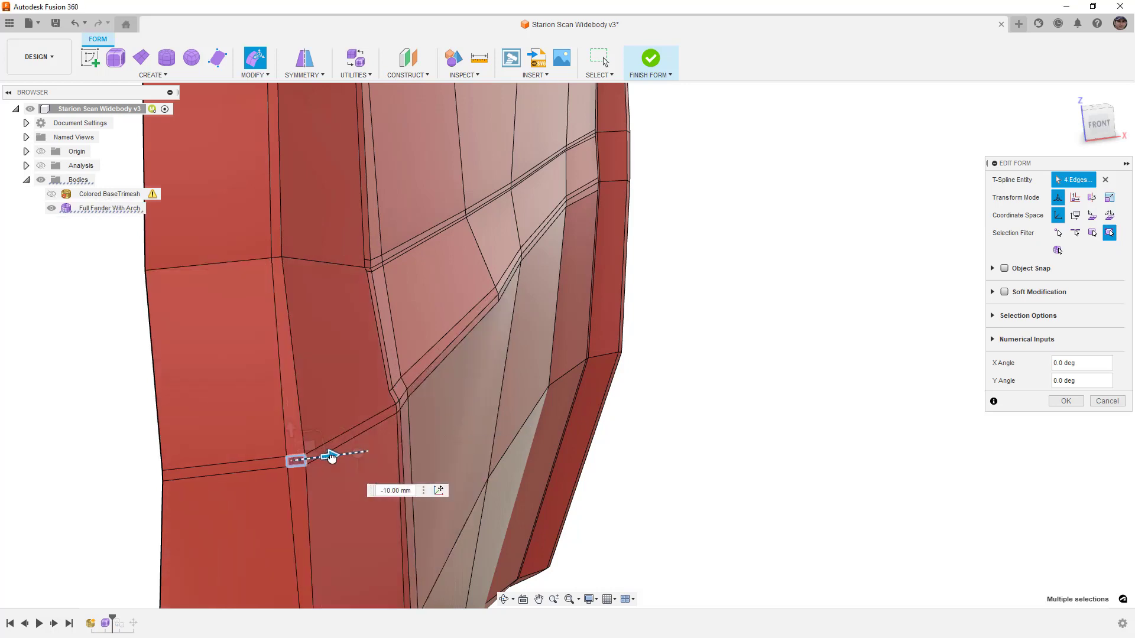
{"action": "scroll", "coordinate": [402, 374], "scroll_direction": "down", "scroll_amount": 3}
{"action": "mouse_move", "coordinate": [465, 385]}
{"action": "middle_mouse_down", "text": "shift"}
{"action": "mouse_move", "coordinate": [395, 387]}
{"action": "mouse_move", "coordinate": [473, 385]}
{"action": "middle_mouse_up", "text": "shift"}
{"action": "scroll", "coordinate": [444, 349], "scroll_direction": "up", "scroll_amount": 5}
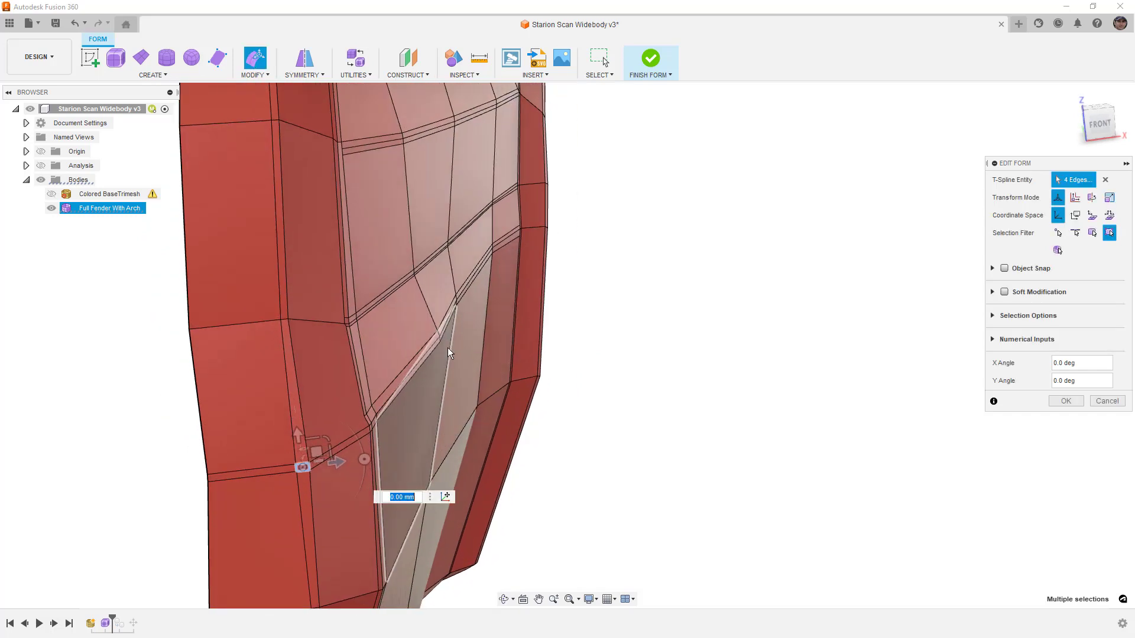
Reposition the two short edges where the first cross edge meets the lower body line near the front
{"action": "left_click_drag", "start_coordinate": [413, 320], "coordinate": [454, 335]}
{"action": "scroll", "coordinate": [438, 389], "scroll_direction": "down", "scroll_amount": 5}
{"action": "middle_click_drag", "start_coordinate": [421, 425], "coordinate": [268, 442], "text": "shift"}
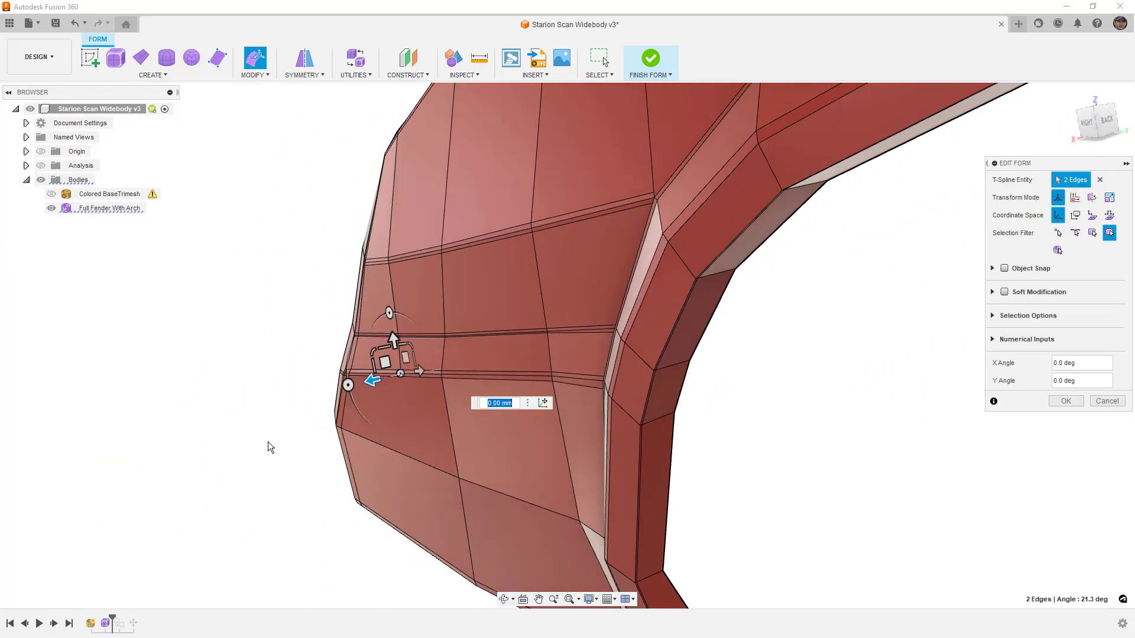
Examine the reshaped lower front corner in smooth display, with and without edges
{"action": "key", "text": "alt+3"}
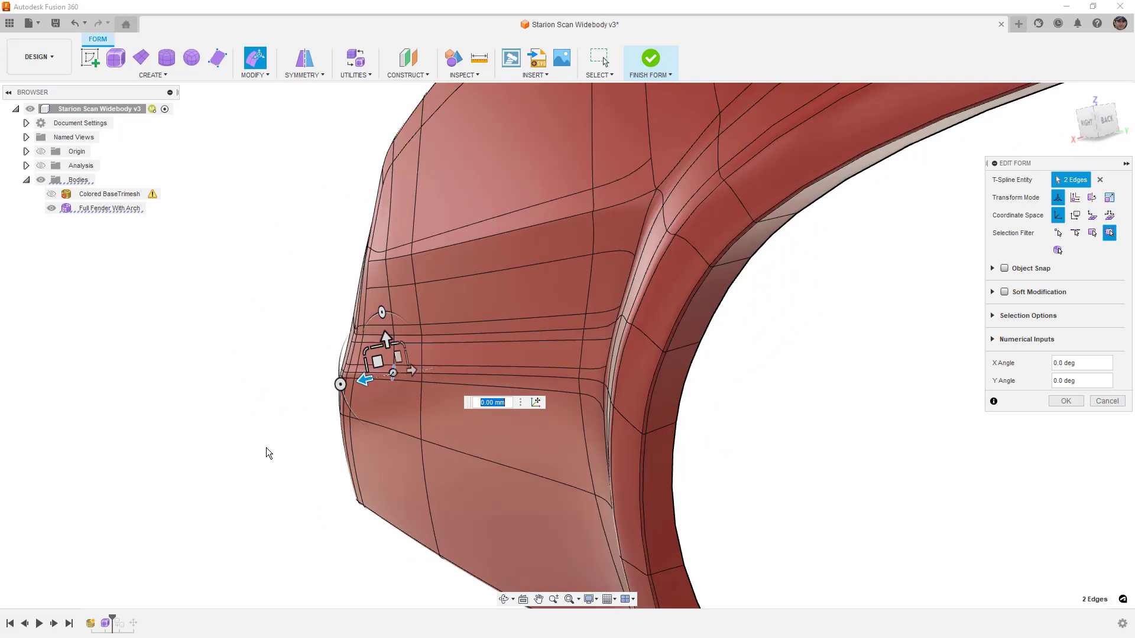
{"action": "key", "text": "ctrl+4"}
{"action": "scroll", "coordinate": [323, 464], "scroll_direction": "down", "scroll_amount": 3}
{"action": "left_click", "coordinate": [293, 492]}
{"action": "middle_click_drag", "start_coordinate": [294, 492], "coordinate": [337, 494], "text": "shift"}
Compare the fender's front with the Colored BaseTrimesh scan, hide the scan again and check the highlights from several angles
{"action": "left_click", "coordinate": [52, 194]}
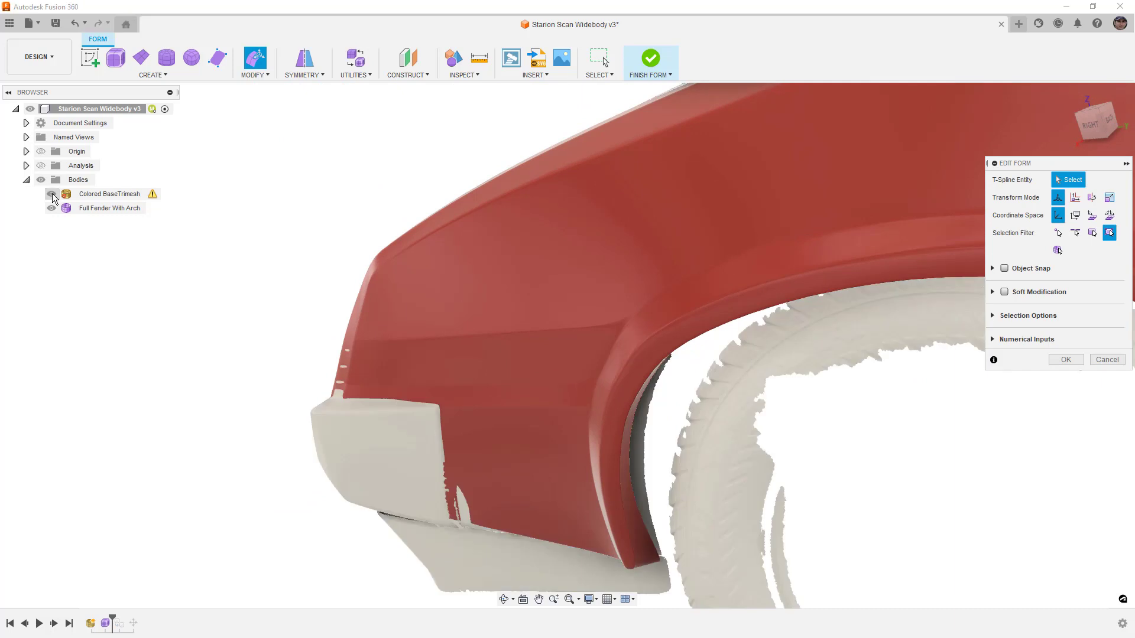
{"action": "left_click", "coordinate": [109, 208]}
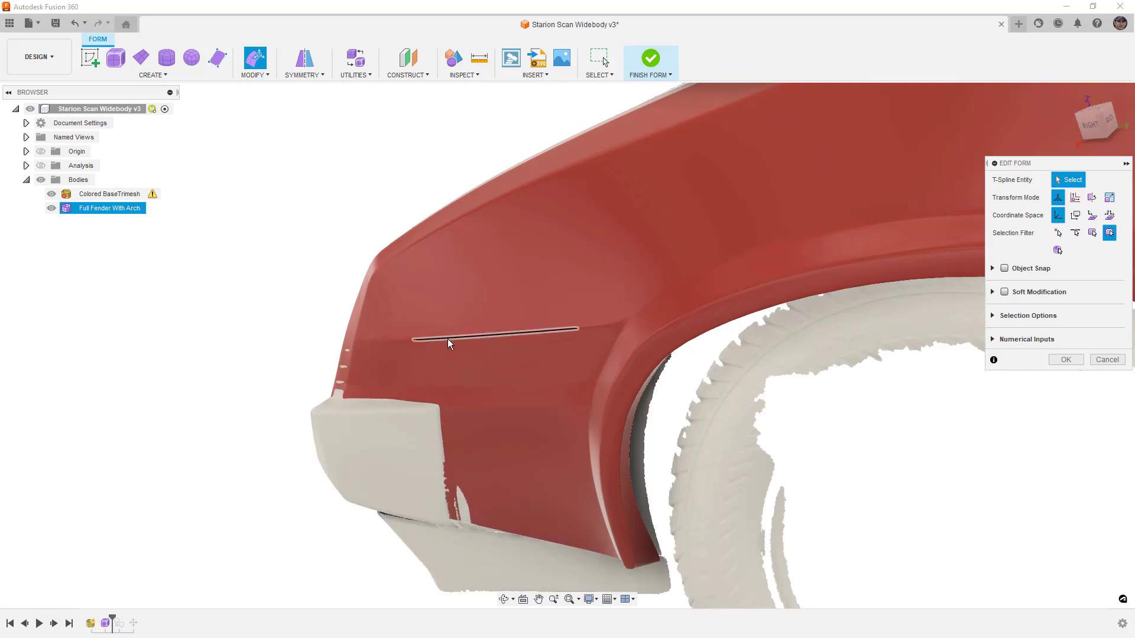
{"action": "left_click", "coordinate": [51, 193]}
{"action": "middle_click_drag", "start_coordinate": [249, 354], "coordinate": [289, 415], "text": "shift"}
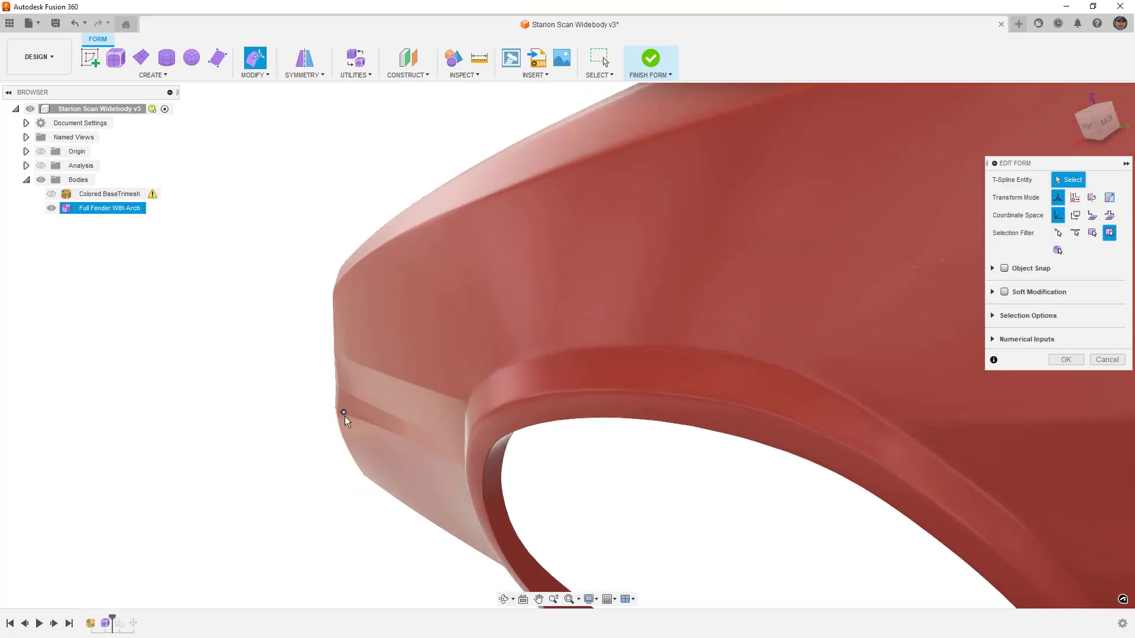
{"action": "middle_click_drag", "start_coordinate": [371, 471], "coordinate": [475, 454], "text": "shift"}
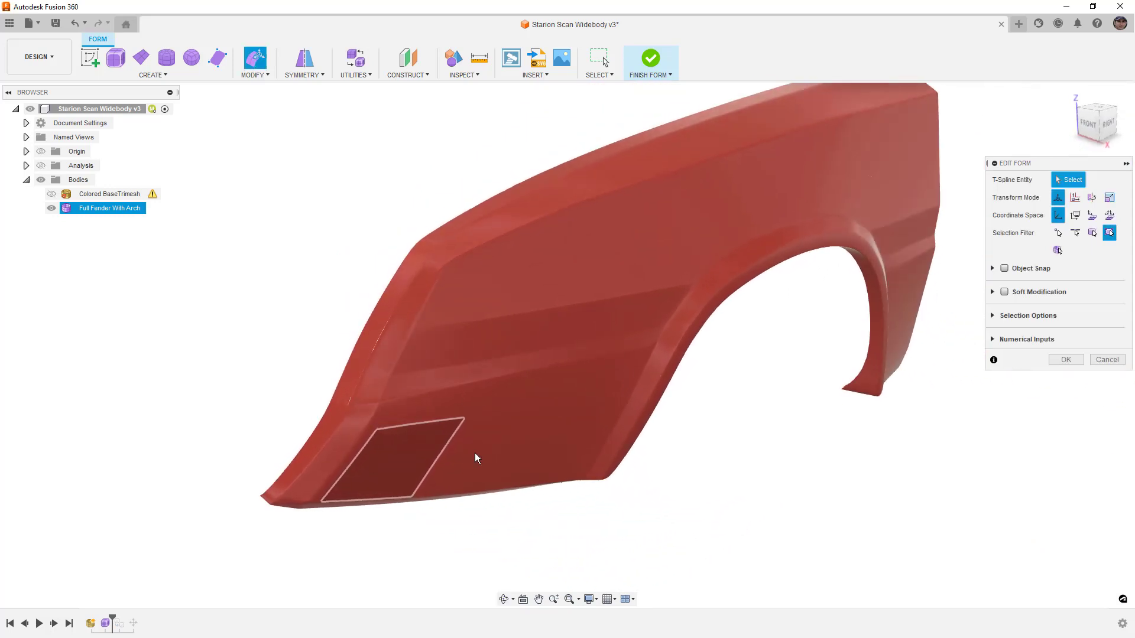
Examine how the edges line up around the front corner and body lines, in smooth display with edges and in box display
{"action": "left_click", "coordinate": [424, 326]}
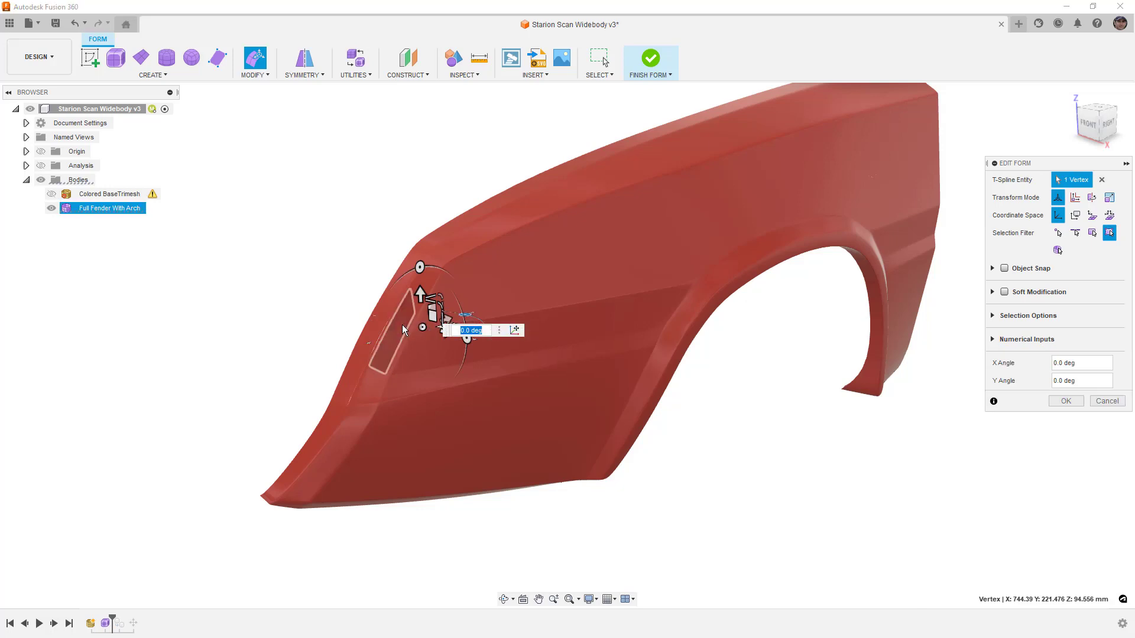
{"action": "key", "text": "ctrl+6"}
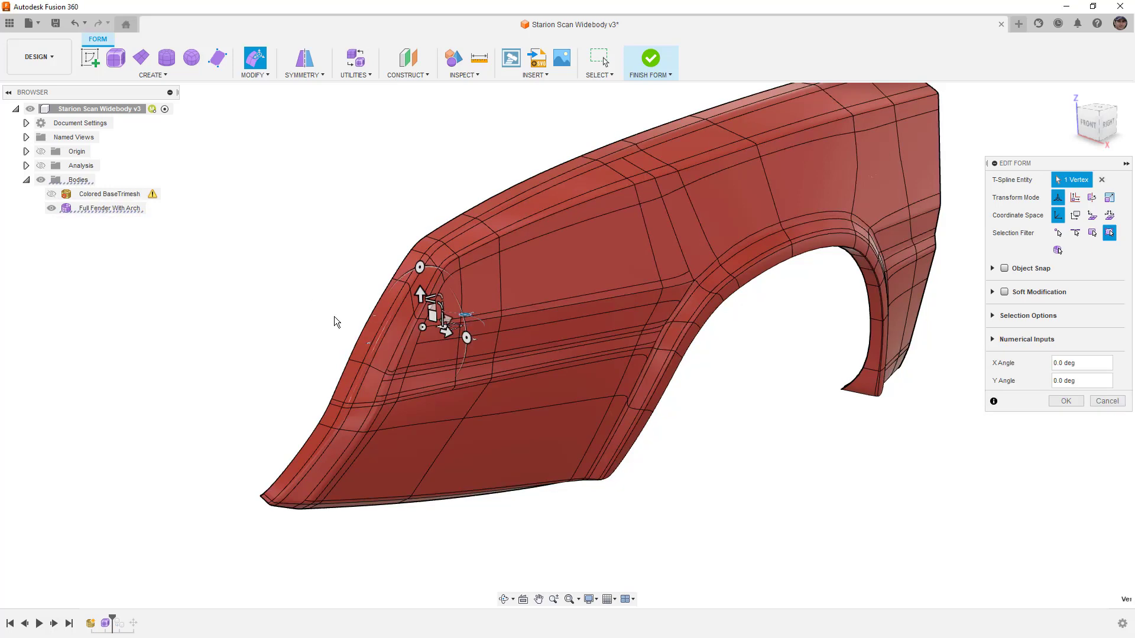
{"action": "left_click", "coordinate": [333, 317]}
{"action": "scroll", "coordinate": [408, 321], "scroll_direction": "up", "scroll_amount": 4}
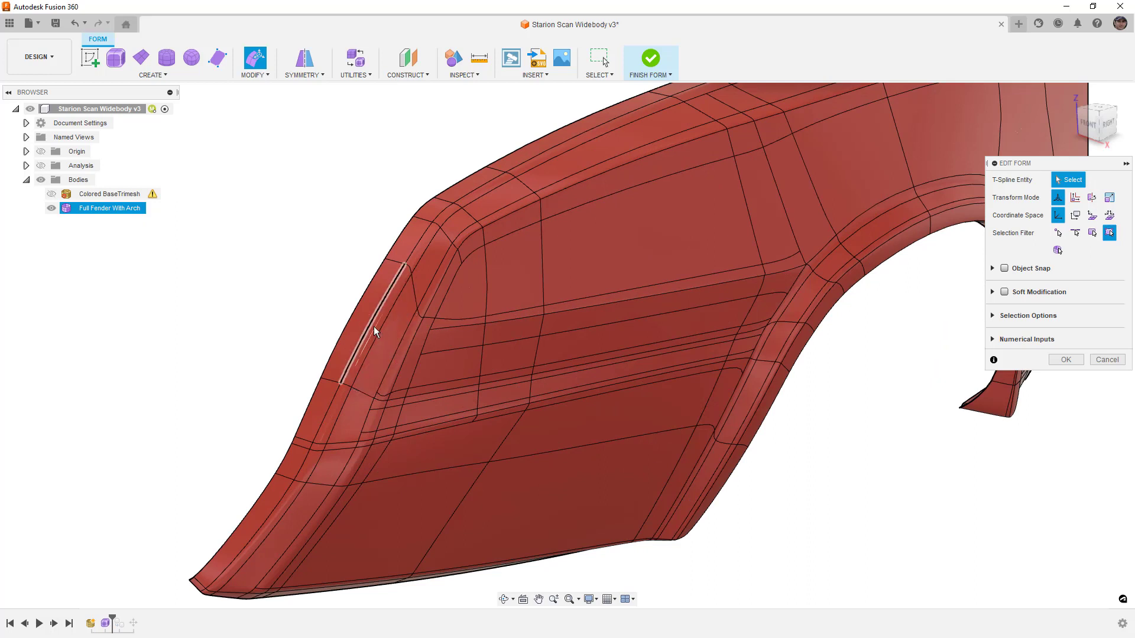
{"action": "middle_click_drag", "start_coordinate": [364, 255], "coordinate": [371, 311], "text": "shift"}
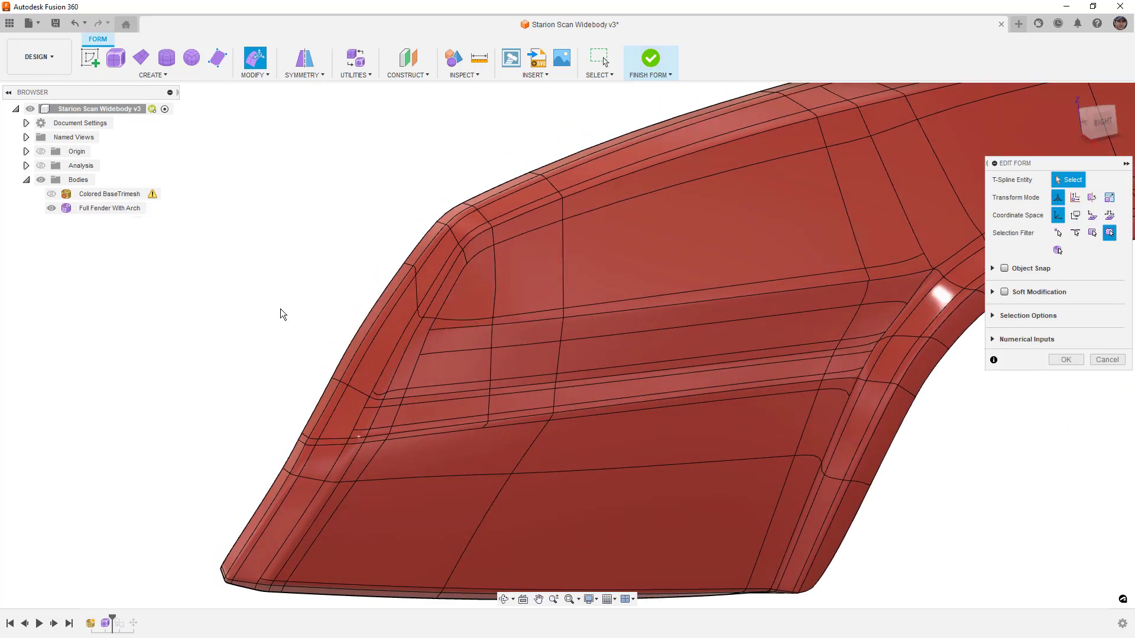
{"action": "key", "text": "alt+1"}
{"action": "scroll", "coordinate": [411, 341], "scroll_direction": "up", "scroll_amount": 2}
{"action": "scroll", "coordinate": [410, 341], "scroll_direction": "up", "scroll_amount": 5}
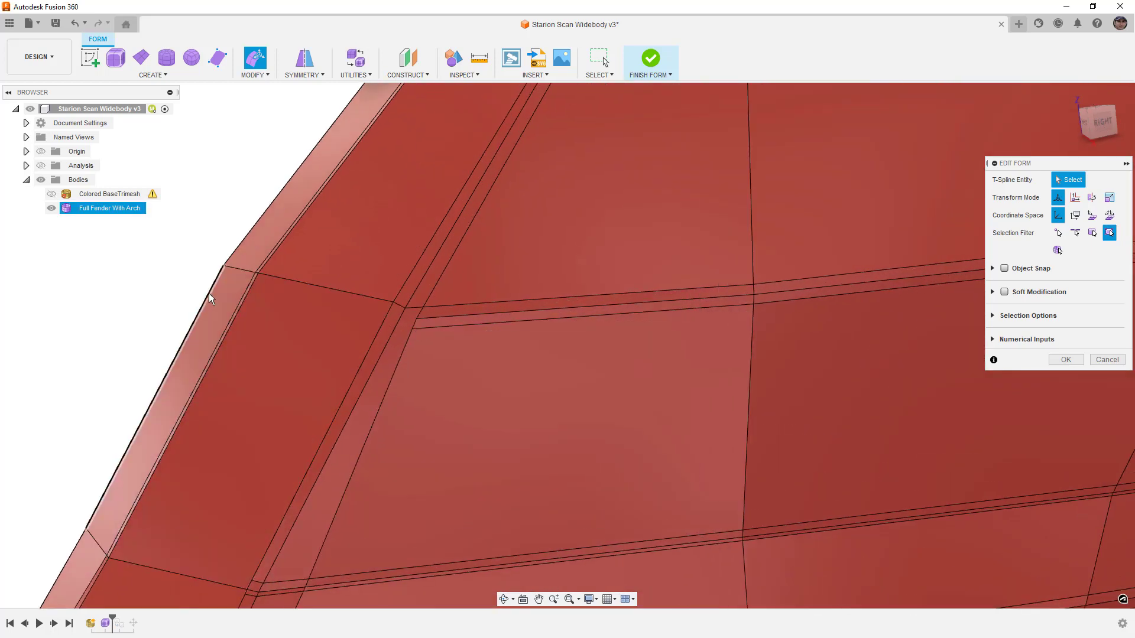
{"action": "scroll", "coordinate": [329, 311], "scroll_direction": "down", "scroll_amount": 4}
{"action": "middle_click_drag", "start_coordinate": [330, 314], "coordinate": [438, 303], "text": "shift"}
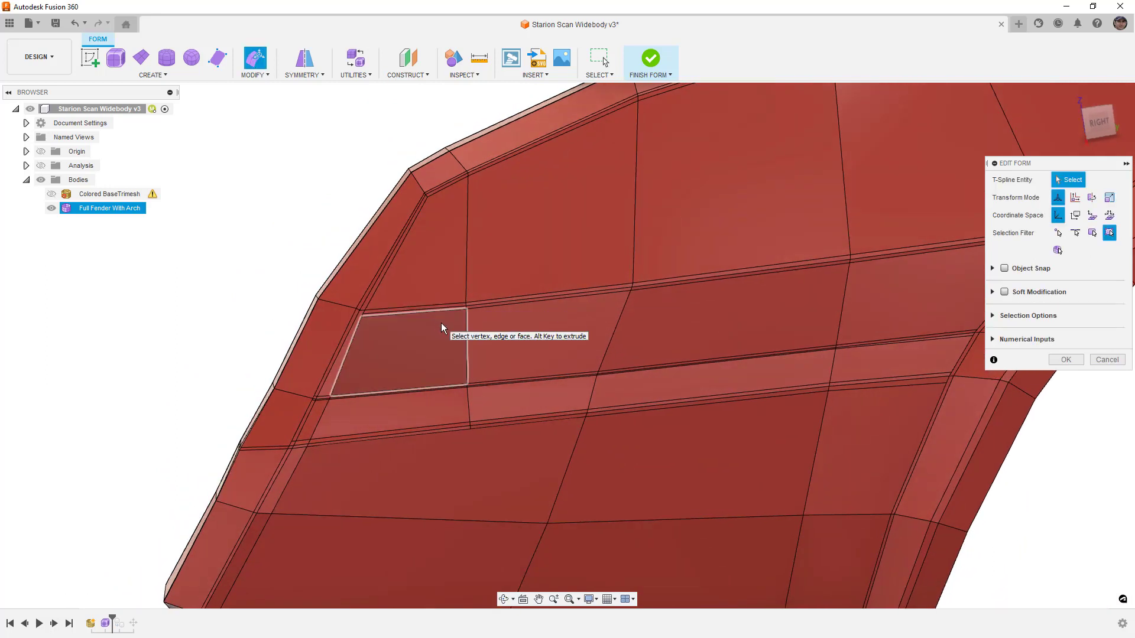
{"action": "scroll", "coordinate": [366, 253], "scroll_direction": "down", "scroll_amount": 5}
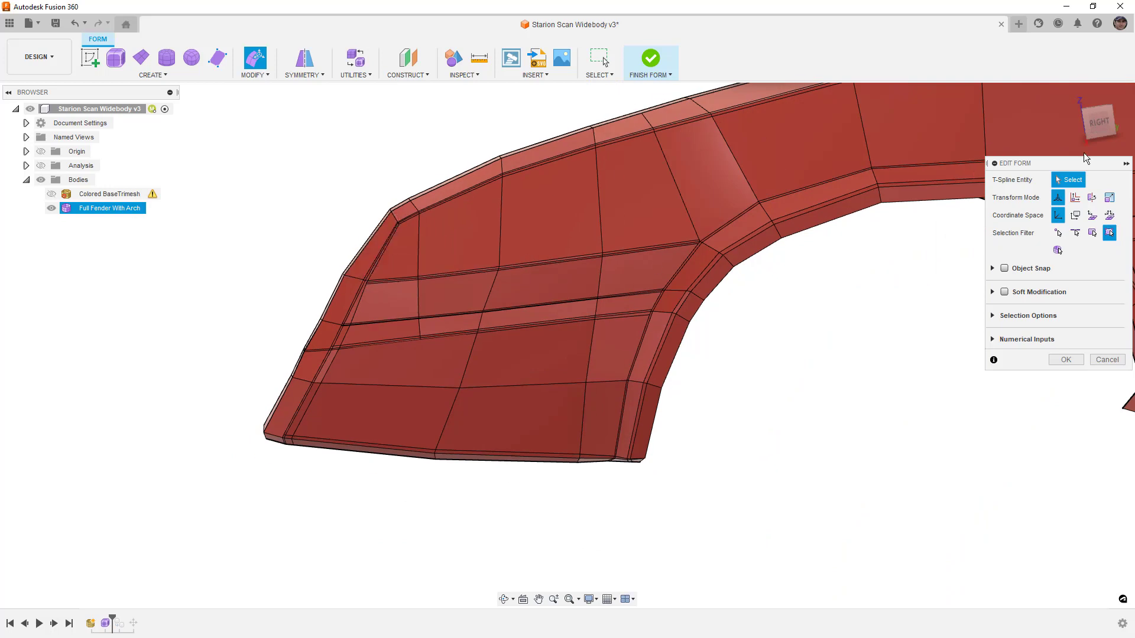
Insert a Simple single-sided edge at location 0.021 above the two-edge upper body line behind the wheel arch
{"action": "left_click", "coordinate": [1099, 121]}
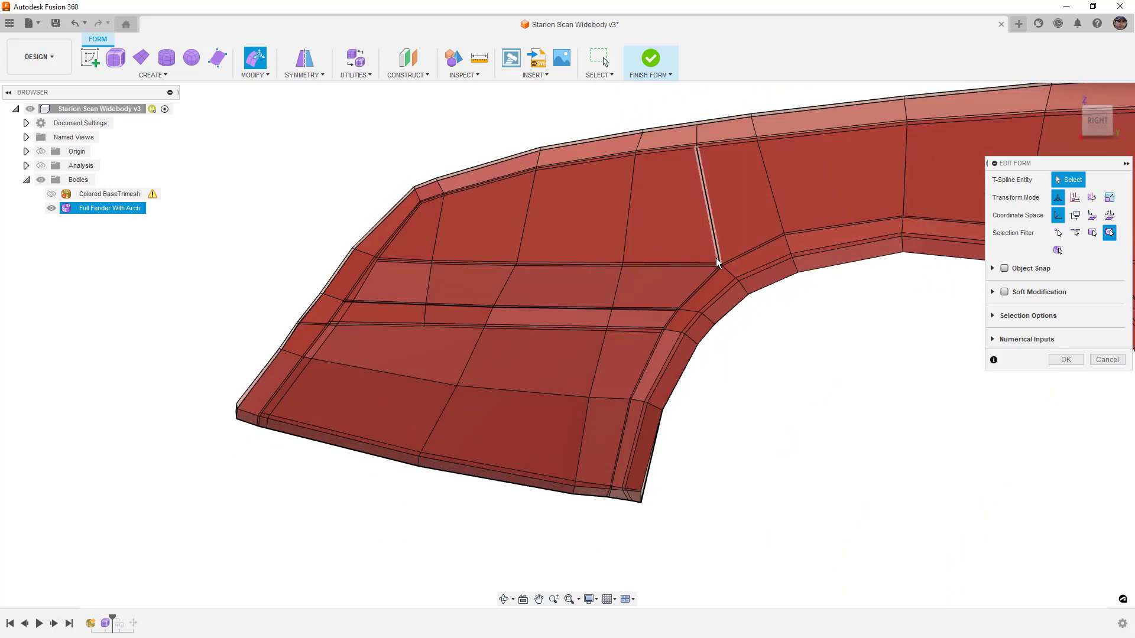
{"action": "middle_click_drag", "start_coordinate": [813, 402], "coordinate": [491, 431]}
{"action": "middle_click_drag", "start_coordinate": [856, 314], "coordinate": [659, 311]}
{"action": "scroll", "coordinate": [726, 292], "scroll_direction": "up", "scroll_amount": 4}
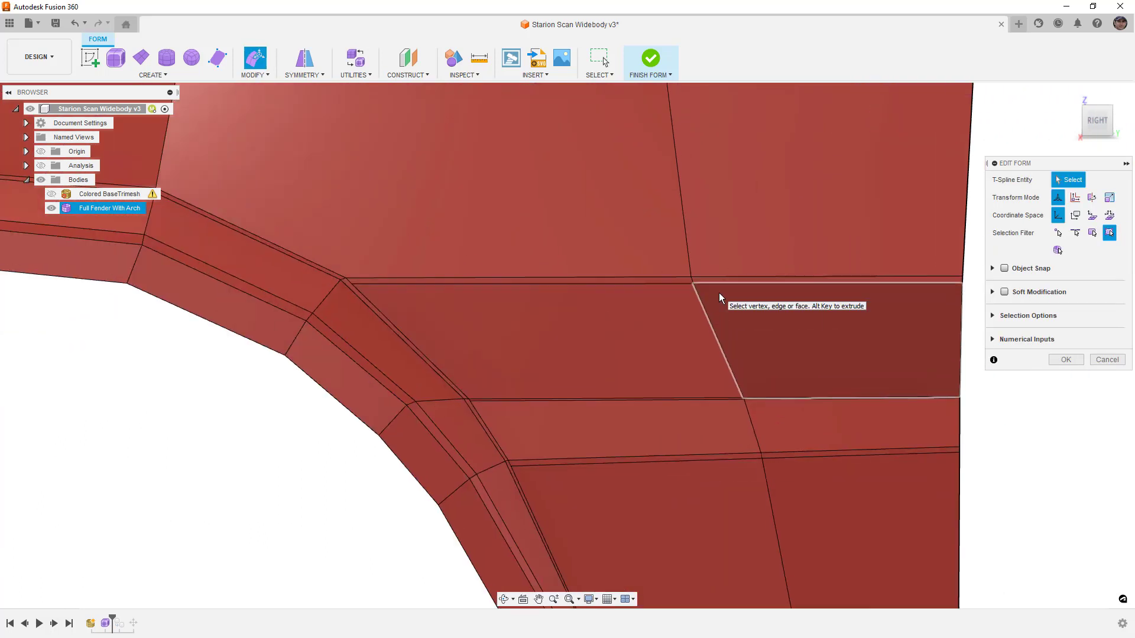
{"action": "left_click", "coordinate": [564, 278]}
{"action": "left_click", "coordinate": [747, 276]}
{"action": "left_click", "coordinate": [259, 76]}
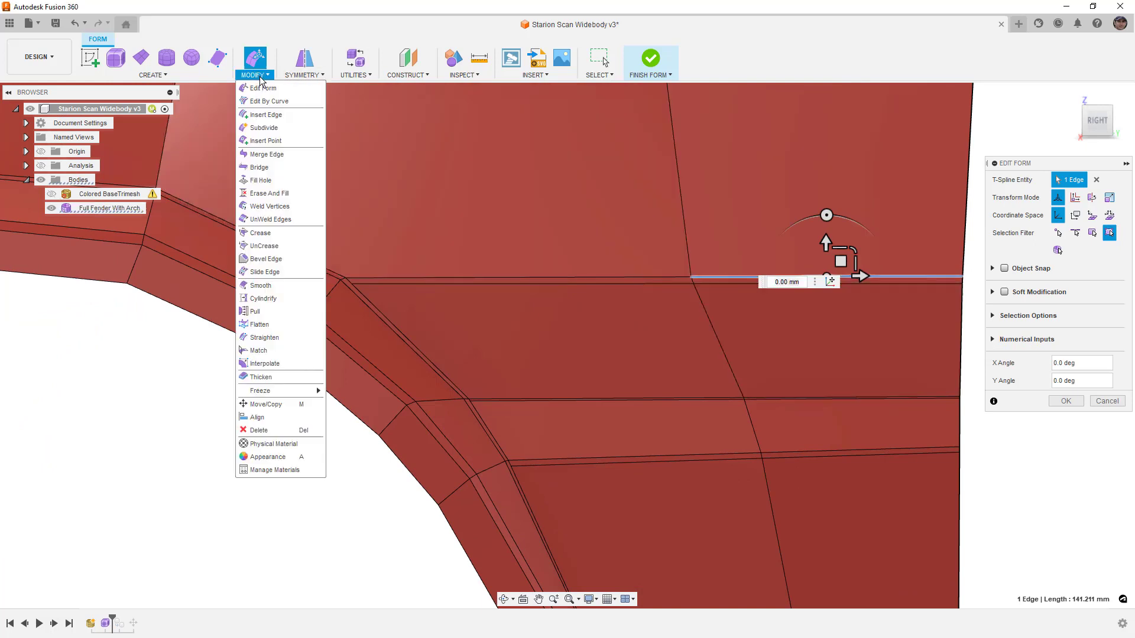
{"action": "left_click", "coordinate": [267, 114]}
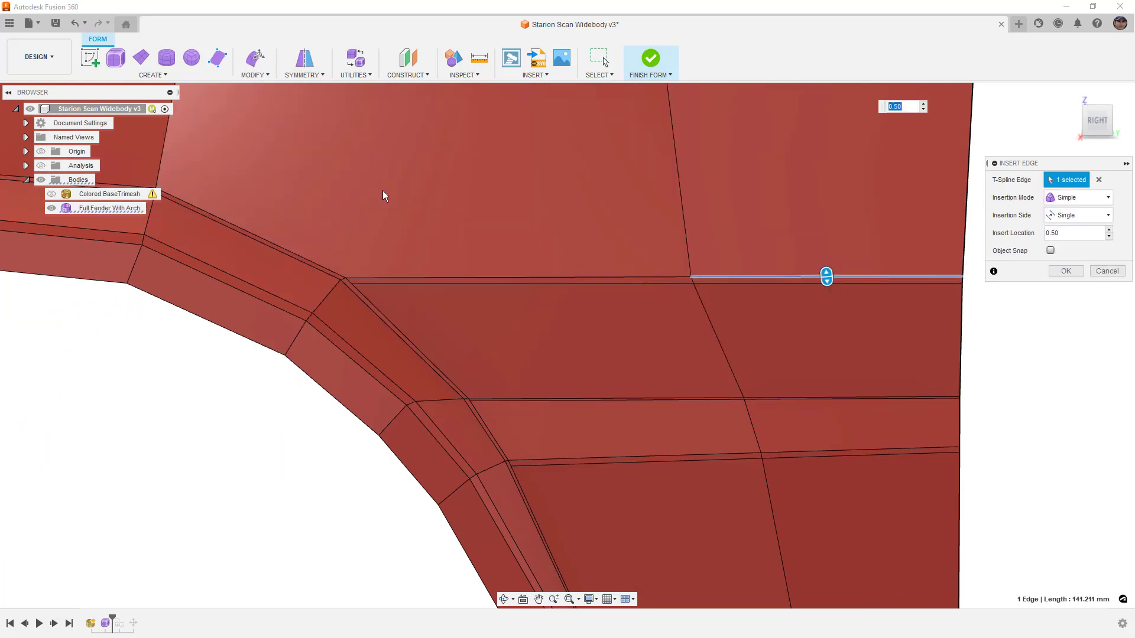
{"action": "left_click", "coordinate": [670, 277]}
{"action": "scroll", "coordinate": [665, 225], "scroll_direction": "down", "scroll_amount": 5}
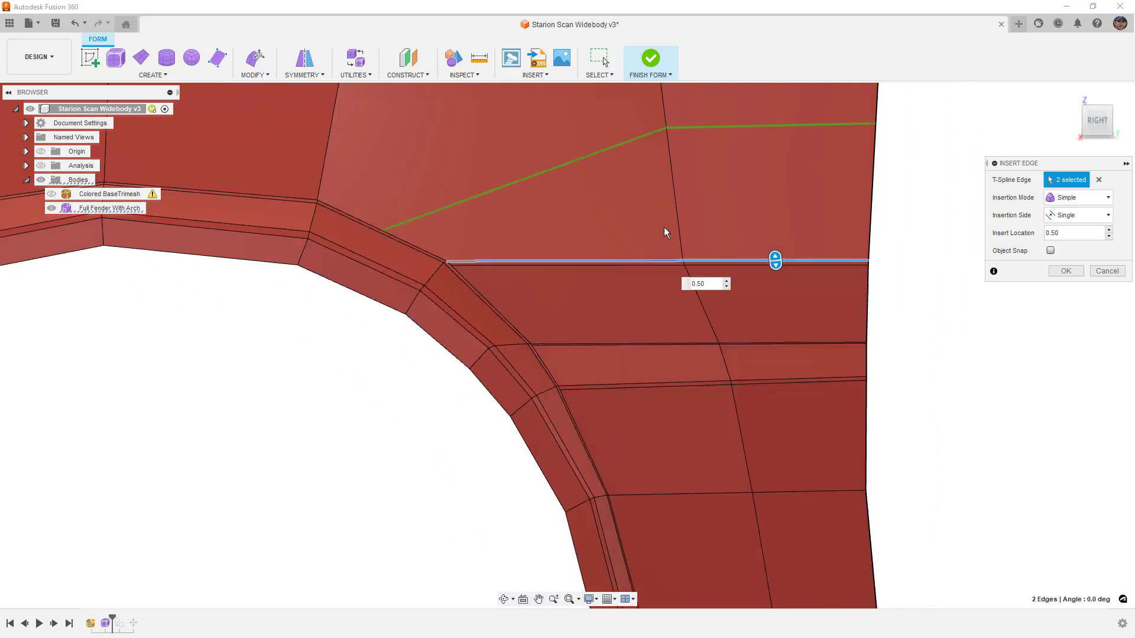
{"action": "left_click_drag", "start_coordinate": [737, 268], "coordinate": [739, 331]}
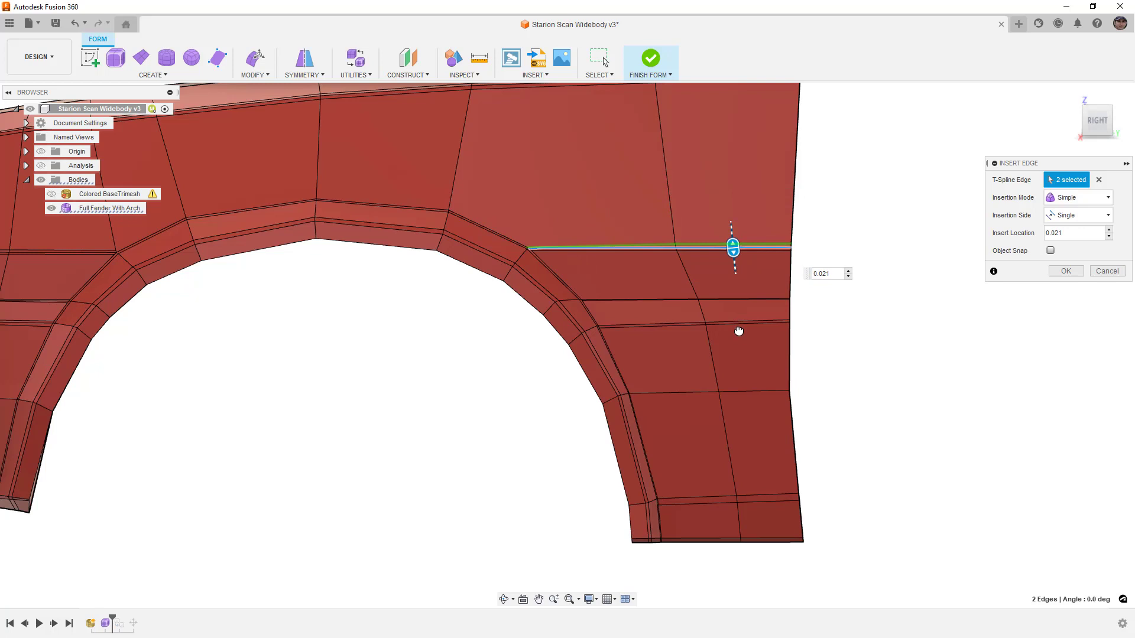
{"action": "scroll", "coordinate": [673, 244], "scroll_direction": "down", "scroll_amount": 4}
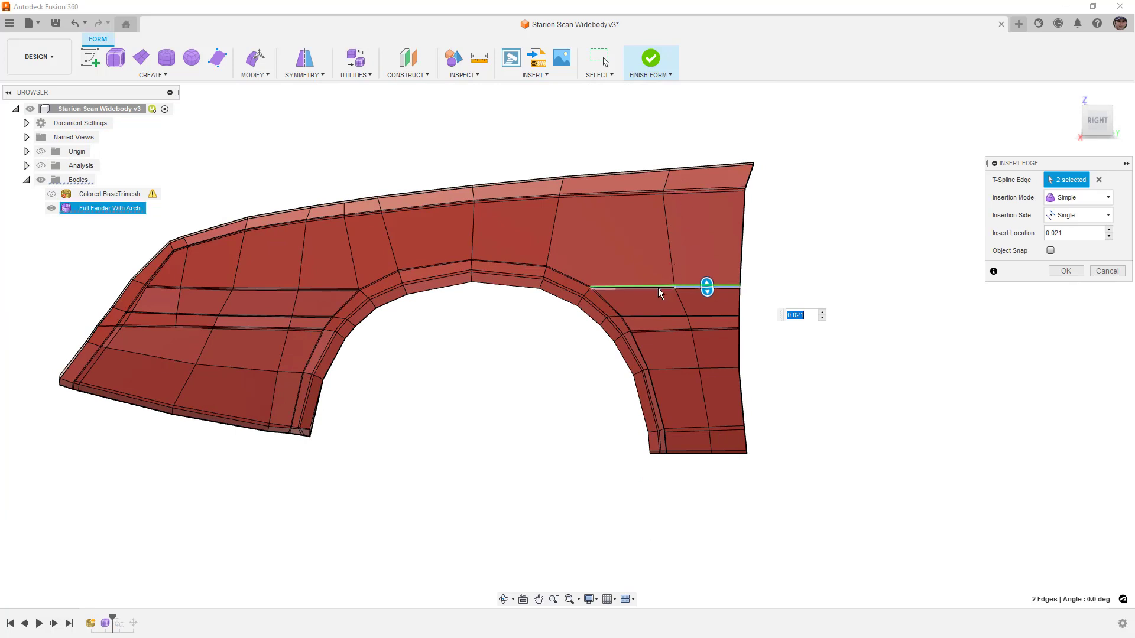
{"action": "scroll", "coordinate": [665, 283], "scroll_direction": "up", "scroll_amount": 4}
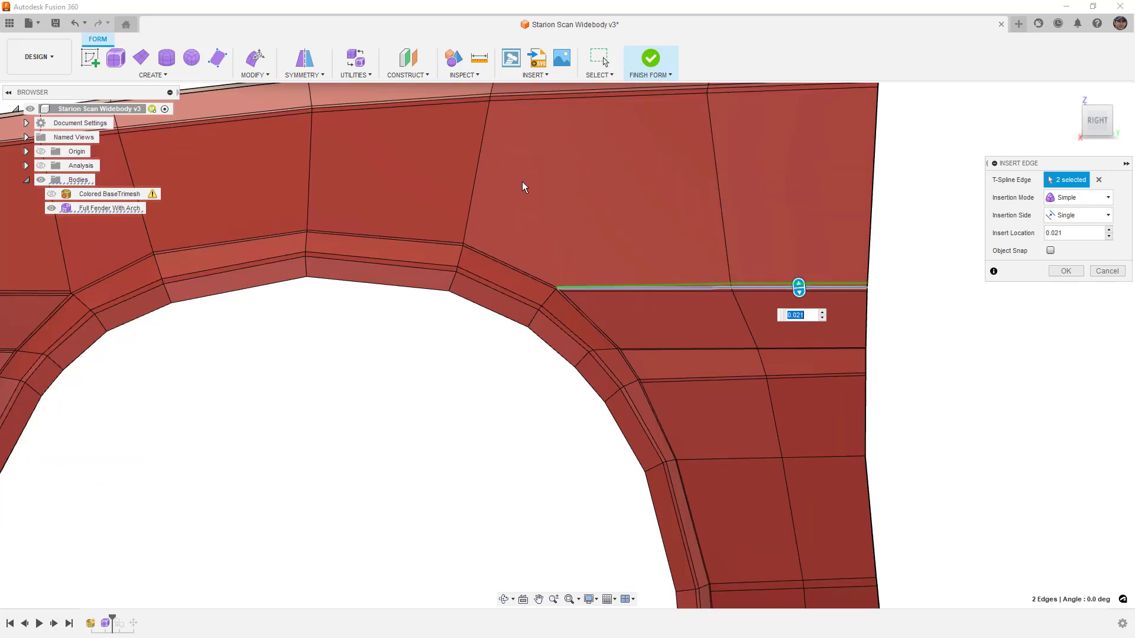
{"action": "scroll", "coordinate": [555, 193], "scroll_direction": "down", "scroll_amount": 3}
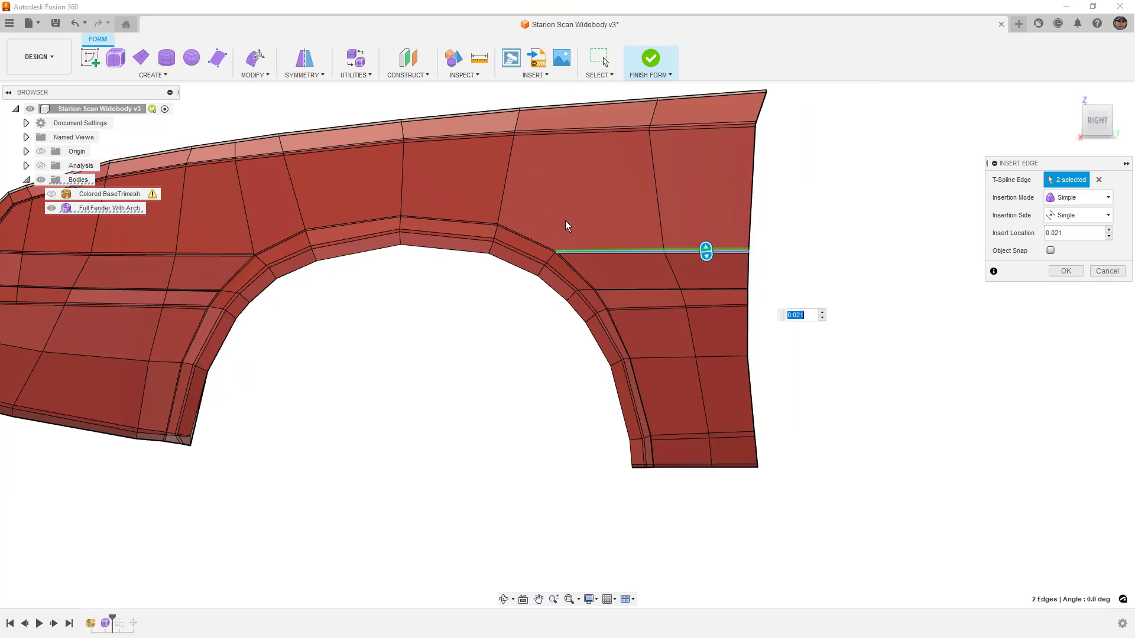
{"action": "scroll", "coordinate": [564, 242], "scroll_direction": "up", "scroll_amount": 5}
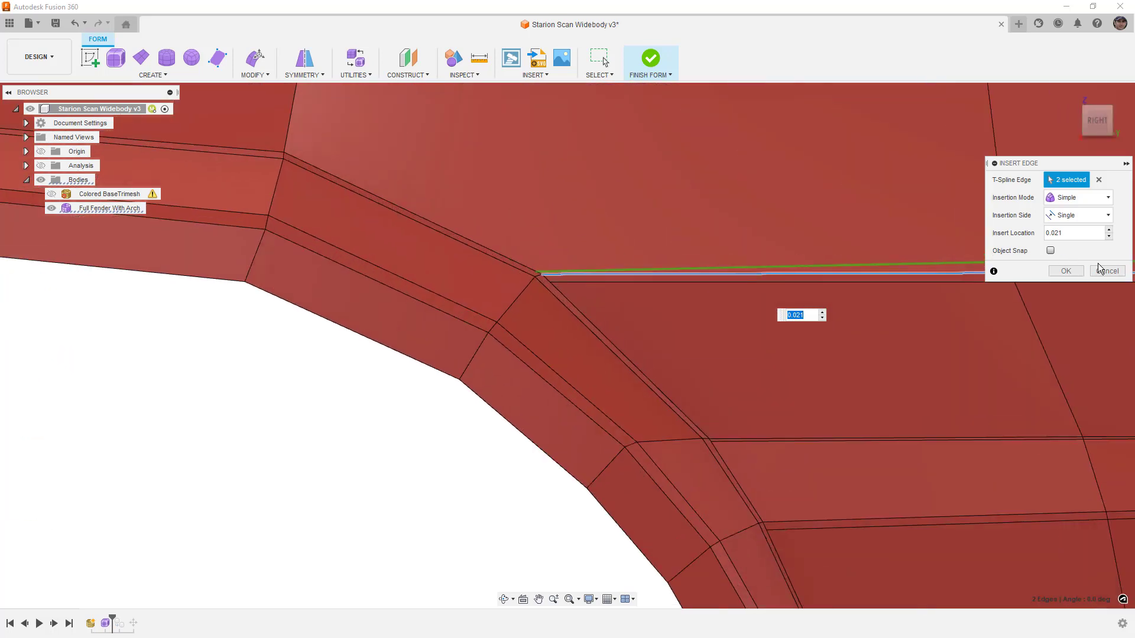
{"action": "left_click", "coordinate": [1098, 267]}
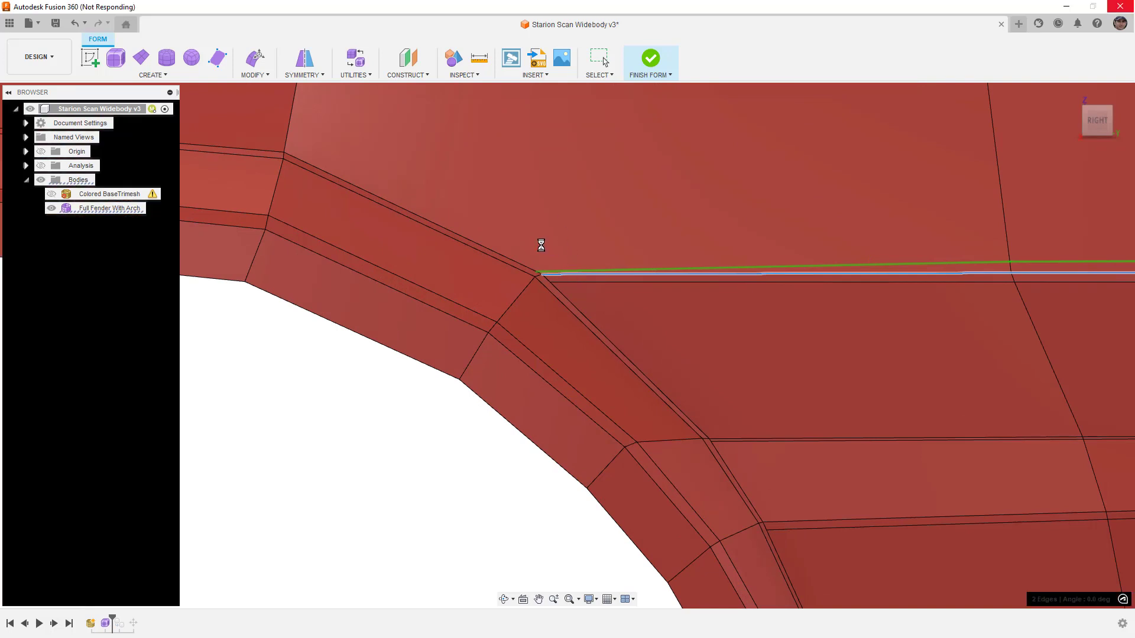
Insert a new edge with Insert Point from the wheel arch's upper rear corner across the shoulder crease lines to the fender's top edge line
{"action": "left_click", "coordinate": [258, 74]}
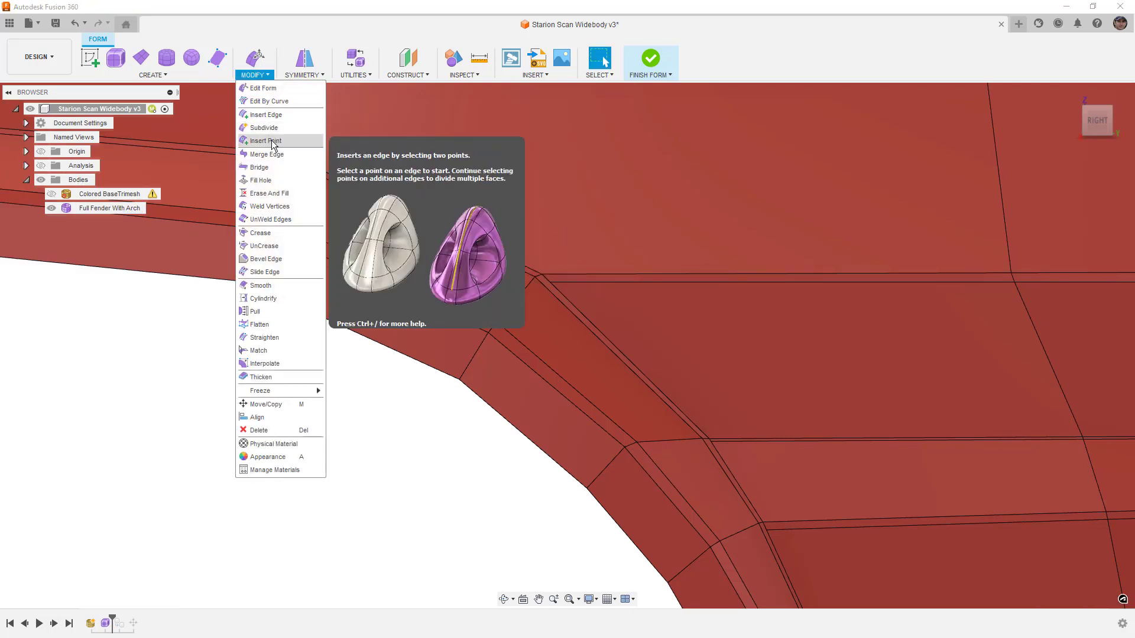
{"action": "left_click", "coordinate": [266, 130]}
{"action": "left_click", "coordinate": [547, 275]}
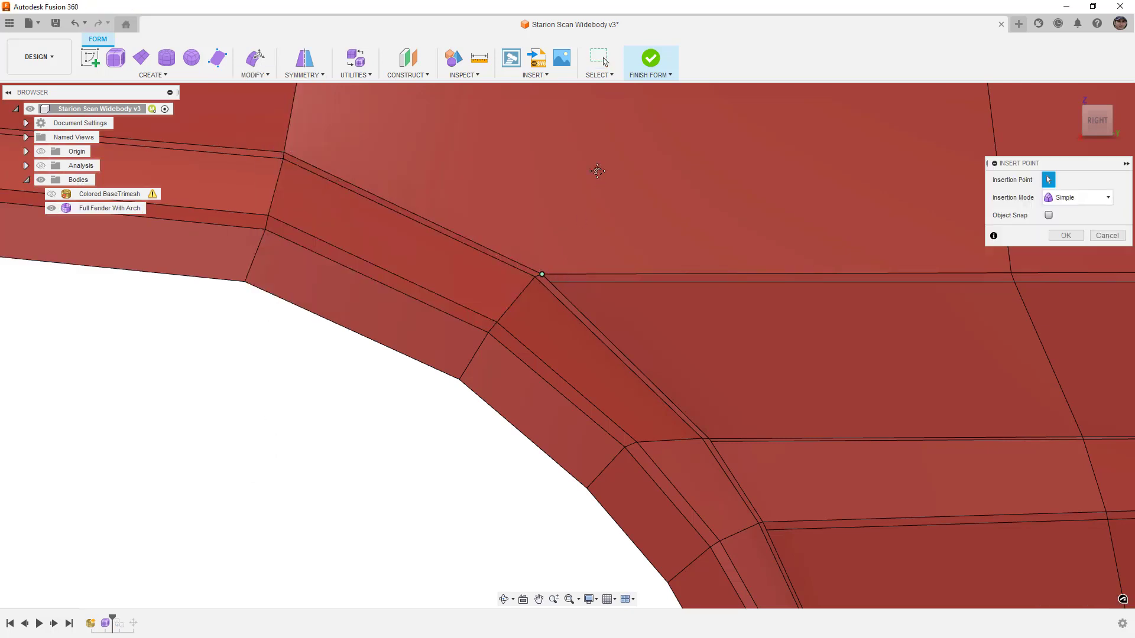
{"action": "middle_click_drag", "start_coordinate": [591, 211], "coordinate": [510, 586]}
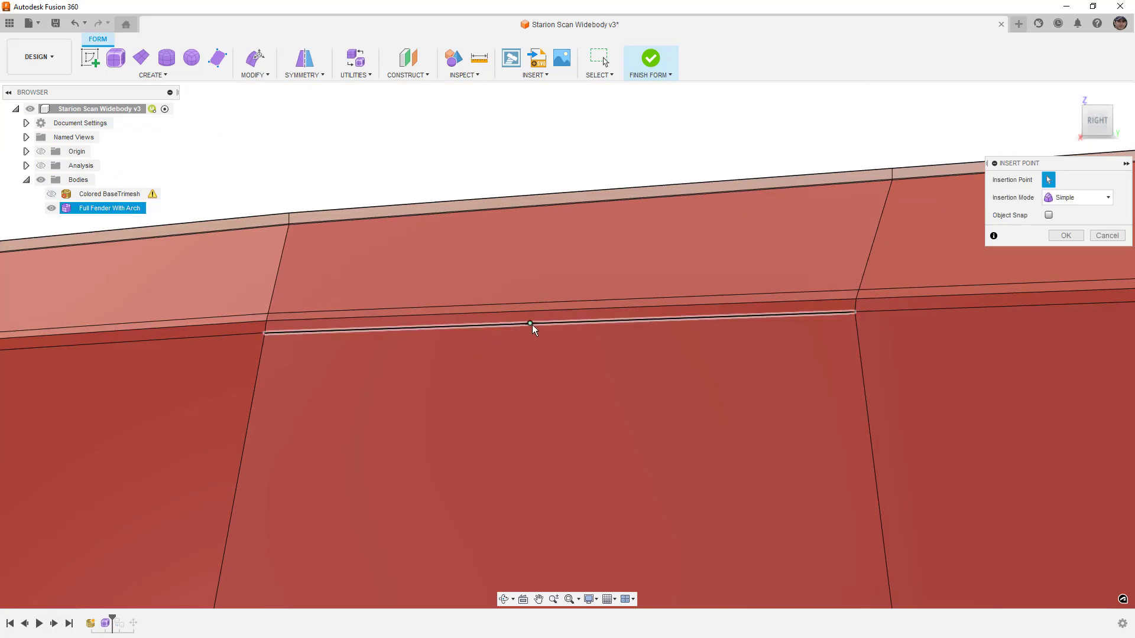
{"action": "left_click", "coordinate": [559, 323]}
{"action": "left_click", "coordinate": [562, 310]}
{"action": "left_click", "coordinate": [563, 302]}
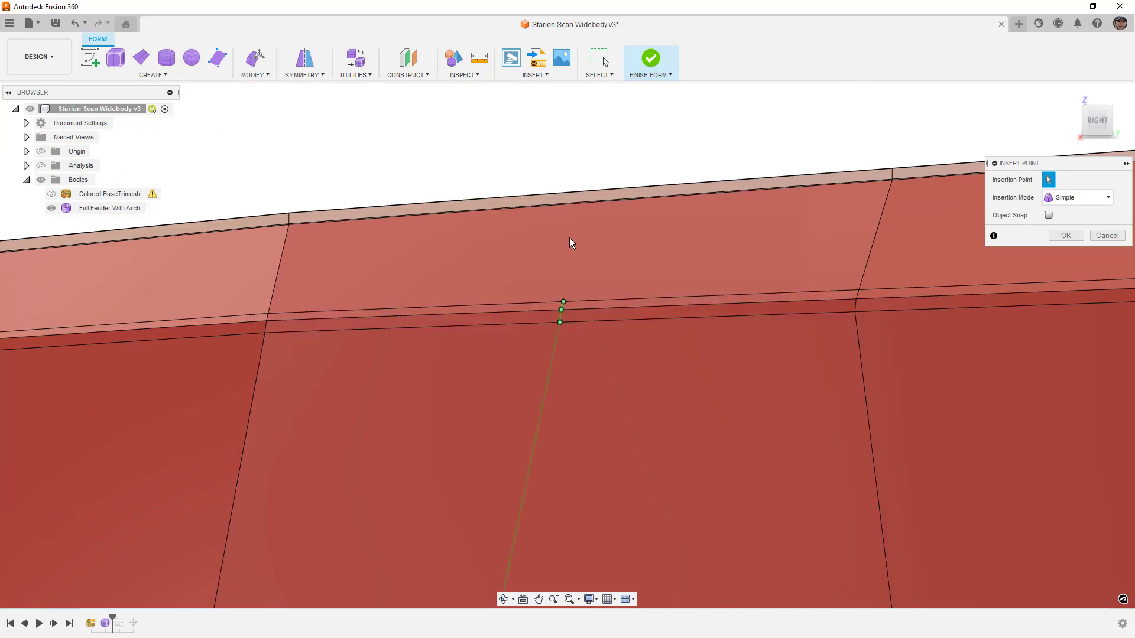
{"action": "left_click", "coordinate": [569, 204]}
{"action": "key", "text": "Return"}
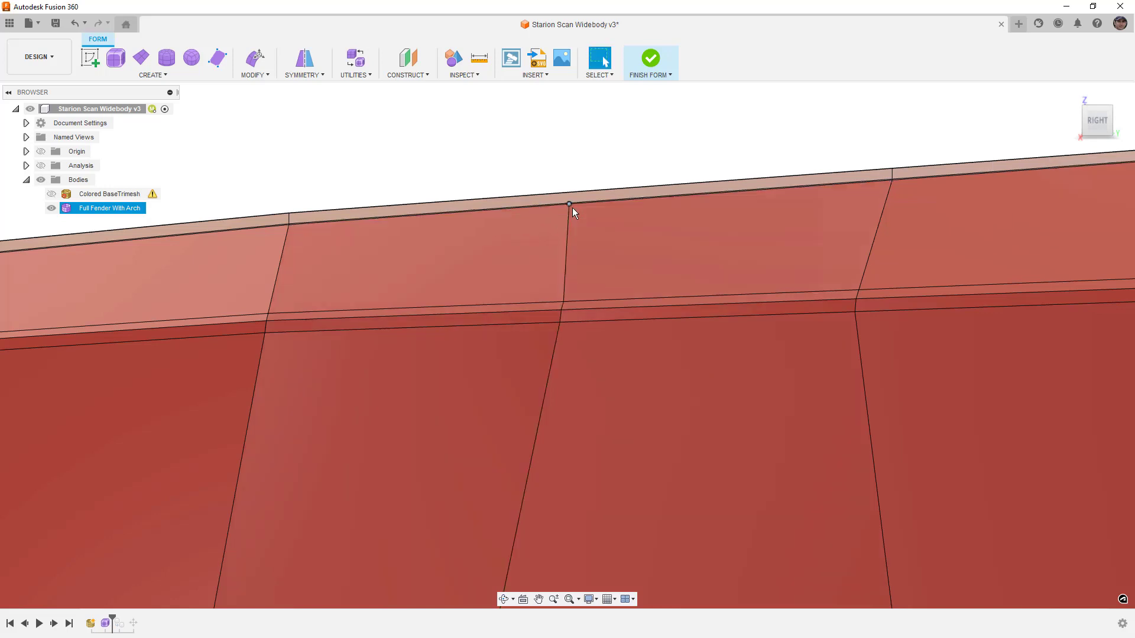
Move the new line's short edge pair at the shoulder crease about 1.8 mm outward in the top view with Edit Form
{"action": "scroll", "coordinate": [583, 197], "scroll_direction": "down", "scroll_amount": 10}
{"action": "middle_click_drag", "start_coordinate": [587, 195], "coordinate": [503, 331], "text": "shift"}
{"action": "scroll", "coordinate": [406, 314], "scroll_direction": "up", "scroll_amount": 5}
{"action": "left_click", "coordinate": [417, 283]}
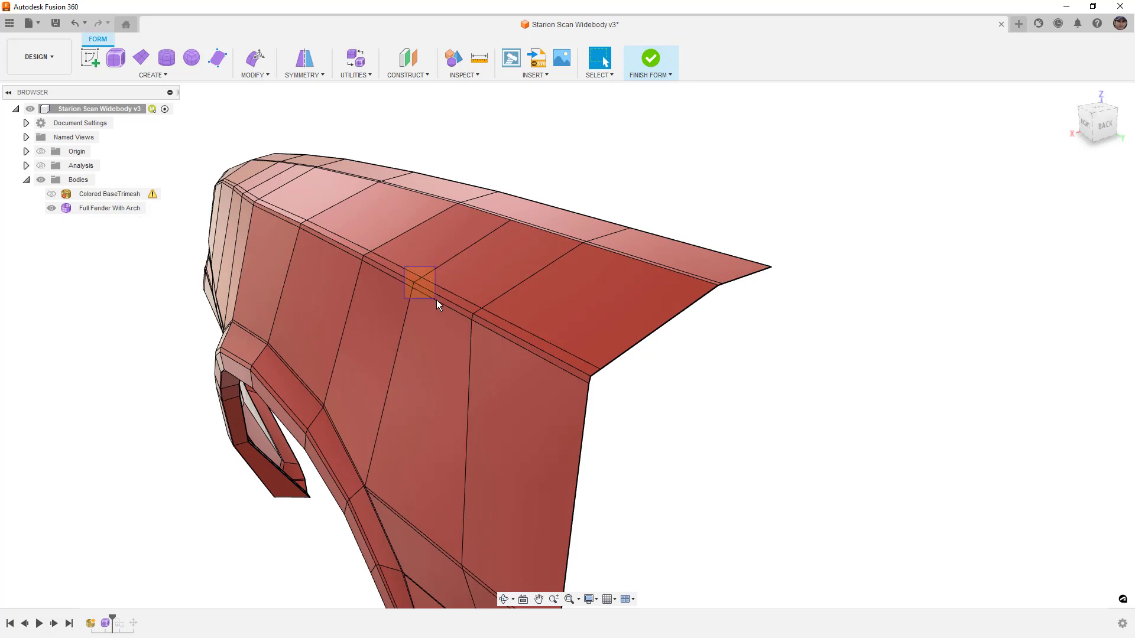
{"action": "middle_click_drag", "start_coordinate": [452, 306], "coordinate": [445, 329], "text": "shift"}
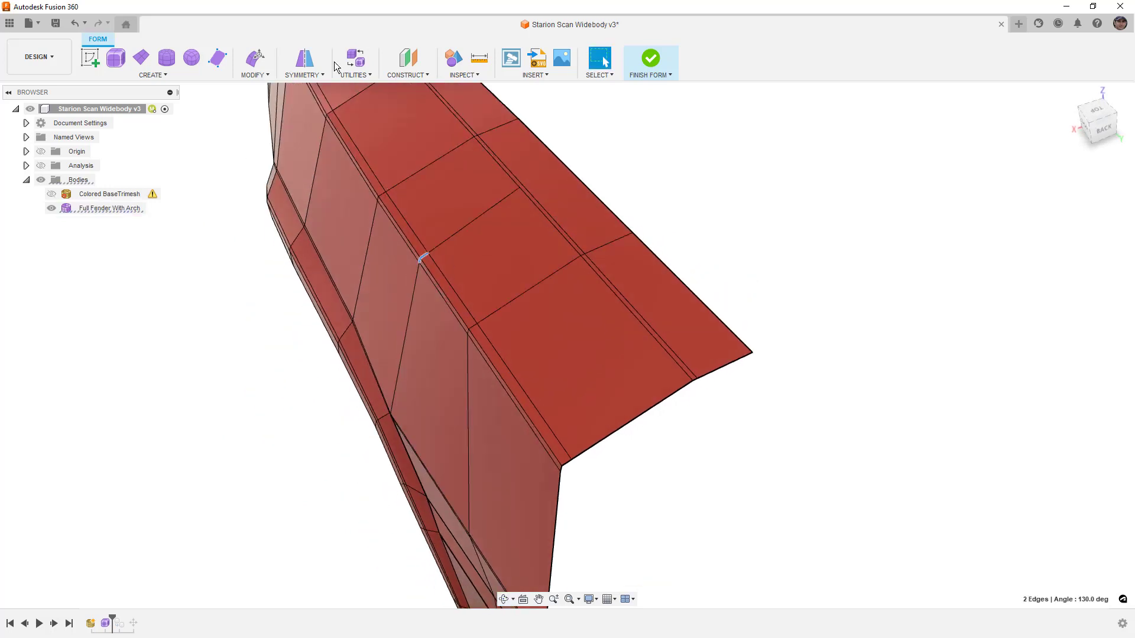
{"action": "left_click", "coordinate": [257, 57]}
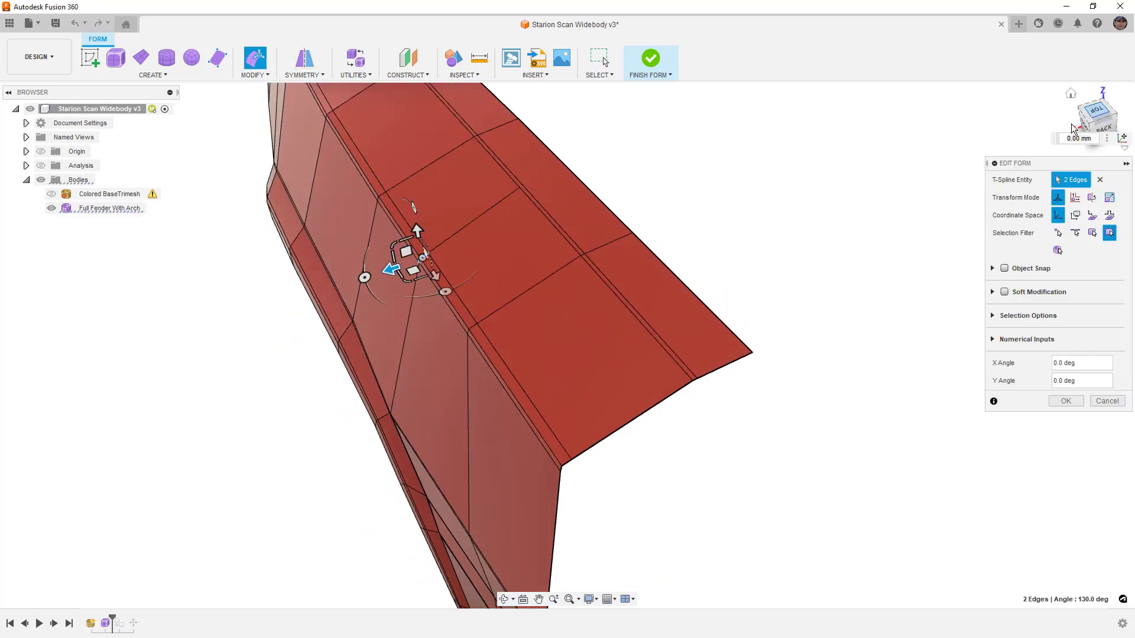
{"action": "left_click", "coordinate": [1092, 110]}
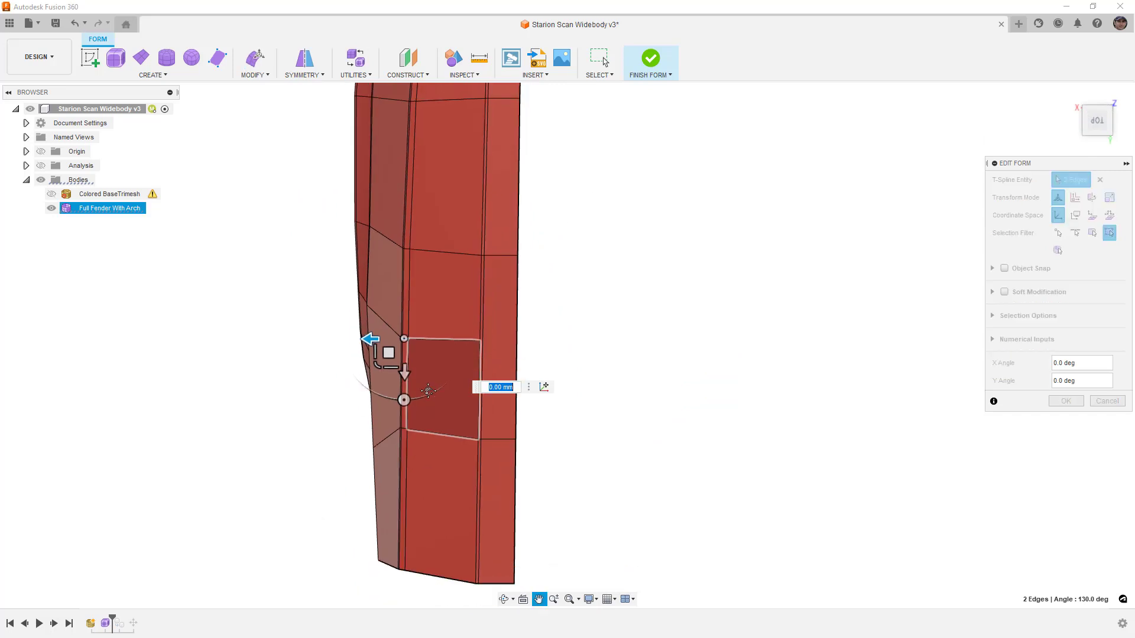
{"action": "left_click_drag", "start_coordinate": [376, 324], "coordinate": [377, 326]}
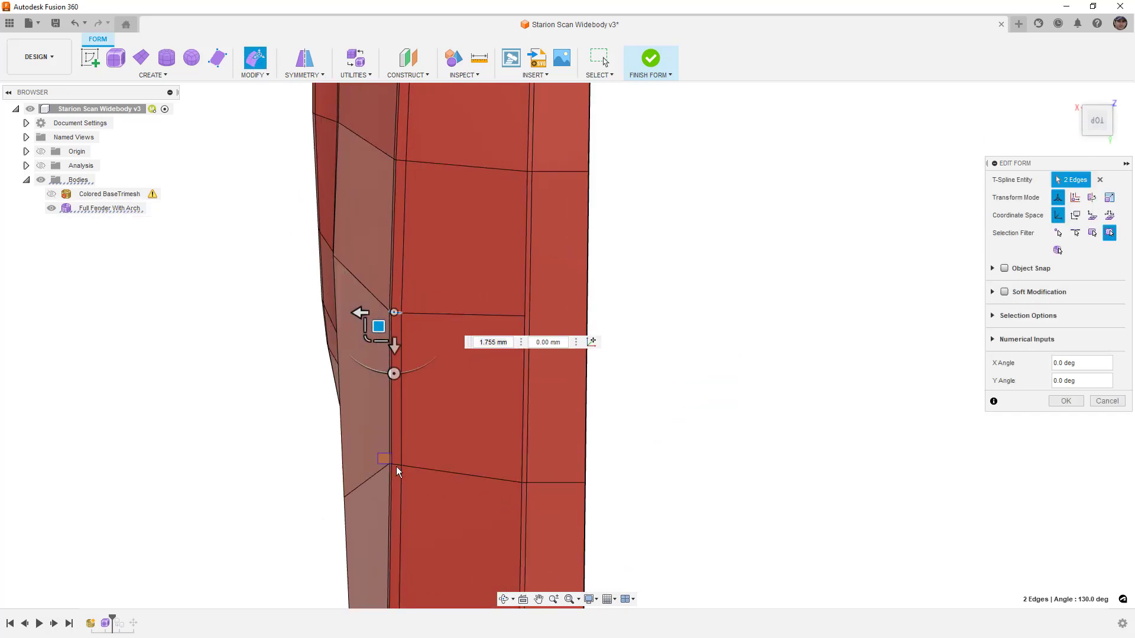
Move the rearward neighbouring crease edge pair about 2.2 mm outward and the forward one by about 0.36 and -1.08 mm
{"action": "left_click_drag", "start_coordinate": [415, 482], "coordinate": [379, 480]}
{"action": "scroll", "coordinate": [431, 397], "scroll_direction": "down", "scroll_amount": 4}
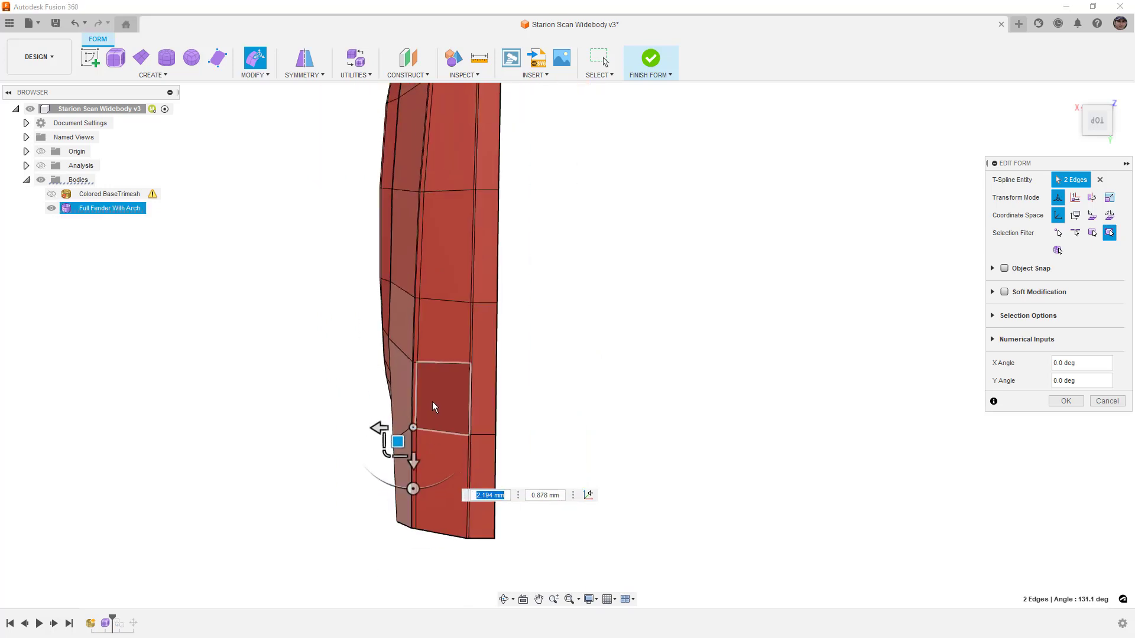
{"action": "scroll", "coordinate": [421, 319], "scroll_direction": "up", "scroll_amount": 5}
{"action": "left_click", "coordinate": [423, 319]}
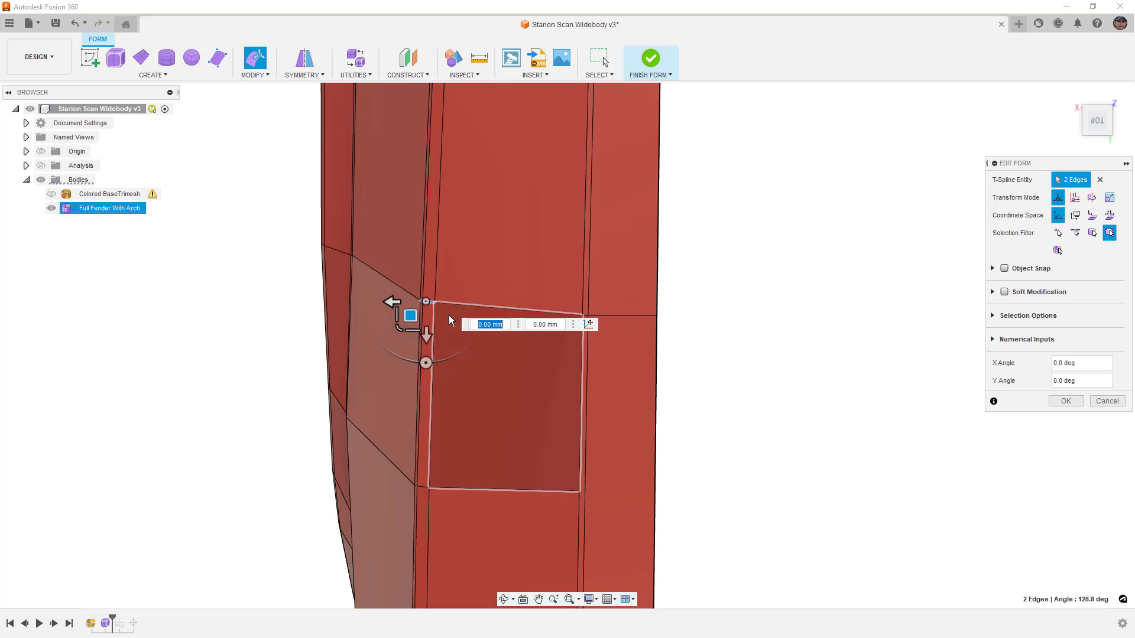
{"action": "left_click_drag", "start_coordinate": [410, 315], "coordinate": [407, 315]}
{"action": "scroll", "coordinate": [443, 387], "scroll_direction": "down", "scroll_amount": 3}
{"action": "scroll", "coordinate": [445, 388], "scroll_direction": "down", "scroll_amount": 1}
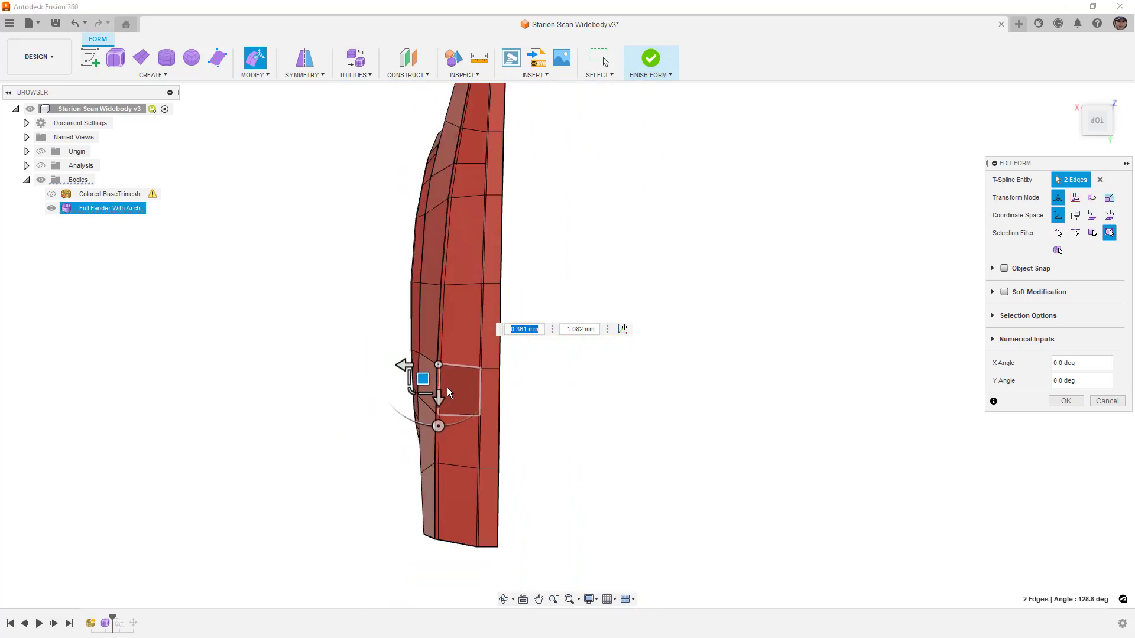
Examine the fender's shoulder, wheel arch and rear section from several angles with the mesh edges hidden
{"action": "middle_click_drag", "start_coordinate": [551, 428], "coordinate": [721, 379], "text": "shift"}
{"action": "scroll", "coordinate": [571, 243], "scroll_direction": "up", "scroll_amount": 8}
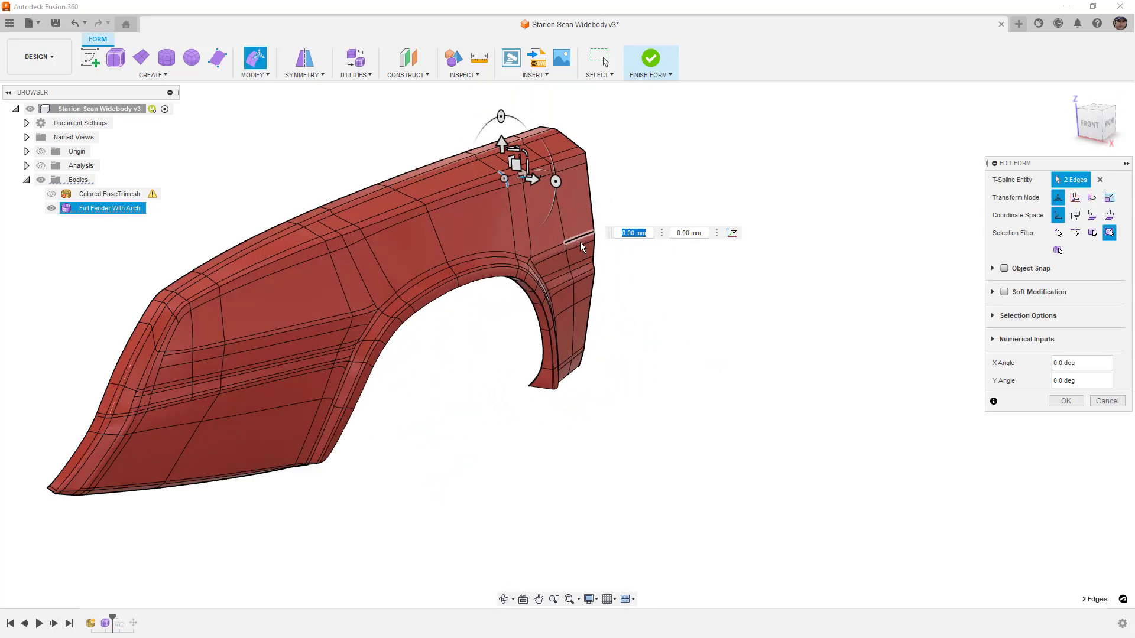
{"action": "left_click", "coordinate": [722, 317]}
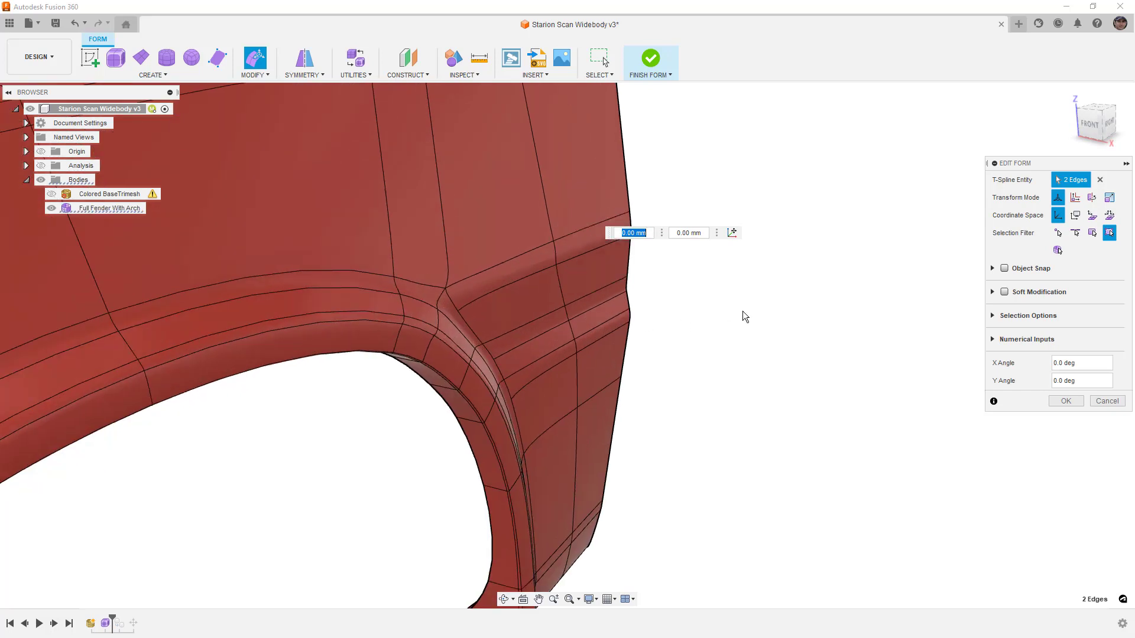
{"action": "mouse_move", "coordinate": [745, 309]}
{"action": "middle_mouse_down", "text": "shift"}
{"action": "mouse_move", "coordinate": [658, 302]}
{"action": "mouse_move", "coordinate": [701, 304]}
{"action": "middle_mouse_up", "text": "shift"}
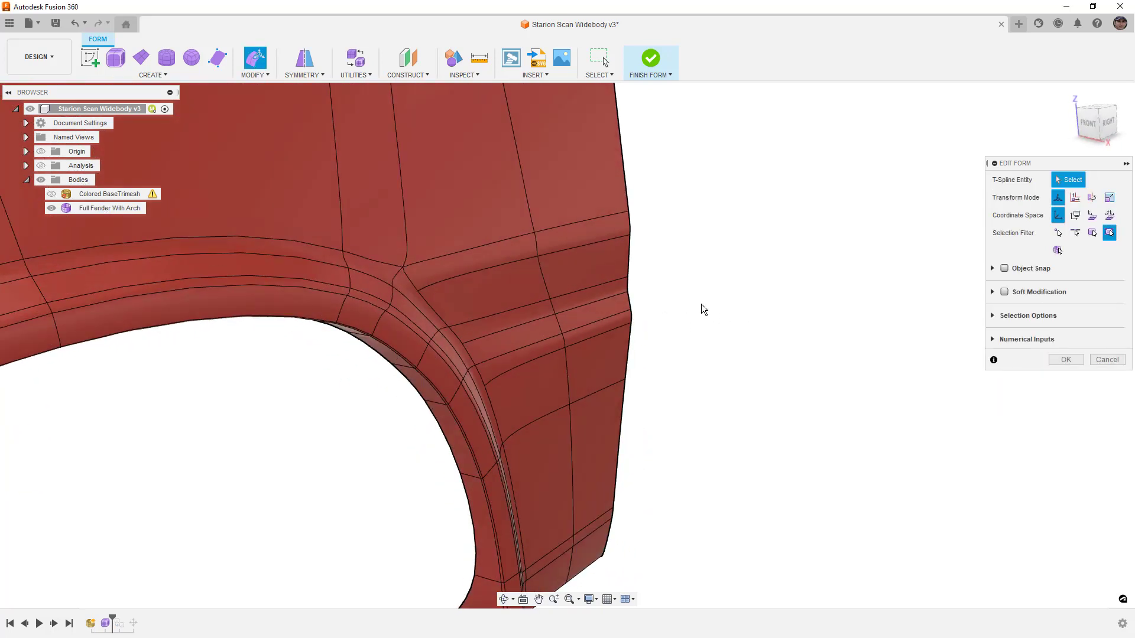
{"action": "key", "text": "ctrl+4"}
{"action": "scroll", "coordinate": [619, 250], "scroll_direction": "down", "scroll_amount": 3}
{"action": "middle_click_drag", "start_coordinate": [619, 250], "coordinate": [534, 382], "text": "shift"}
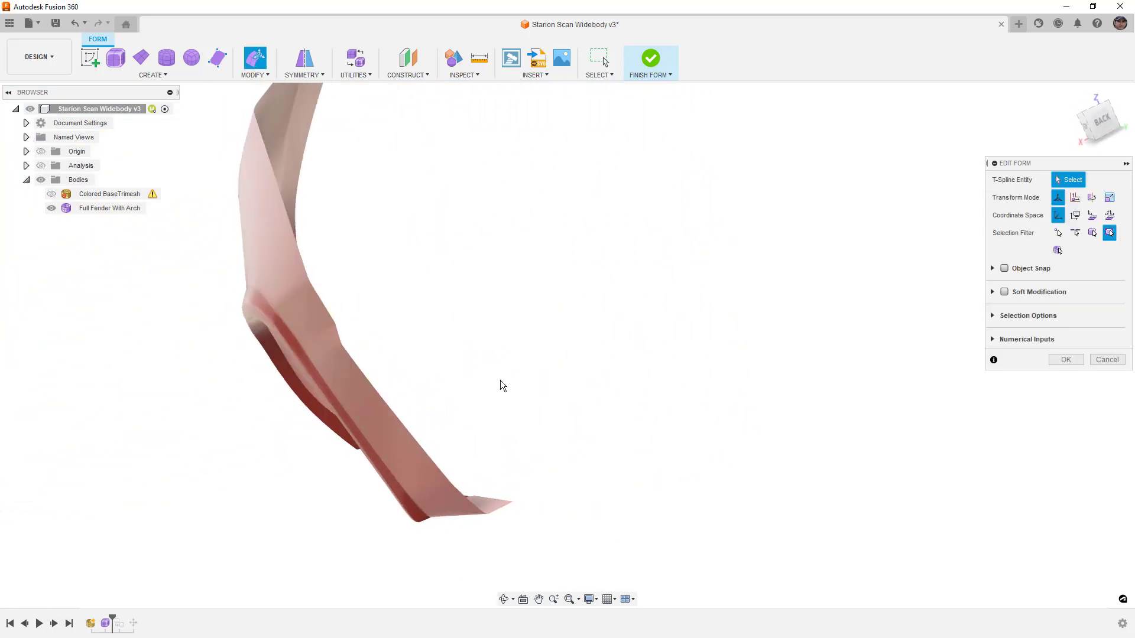
{"action": "scroll", "coordinate": [265, 320], "scroll_direction": "up", "scroll_amount": 5}
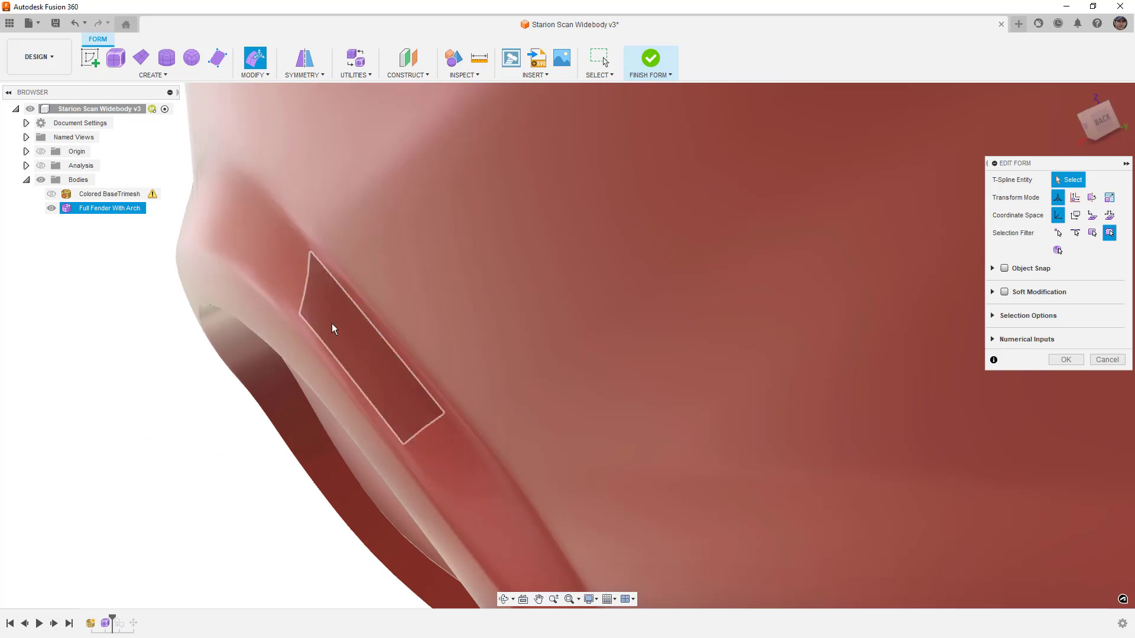
{"action": "middle_click_drag", "start_coordinate": [426, 286], "coordinate": [618, 289], "text": "shift"}
{"action": "scroll", "coordinate": [623, 289], "scroll_direction": "down", "scroll_amount": 5}
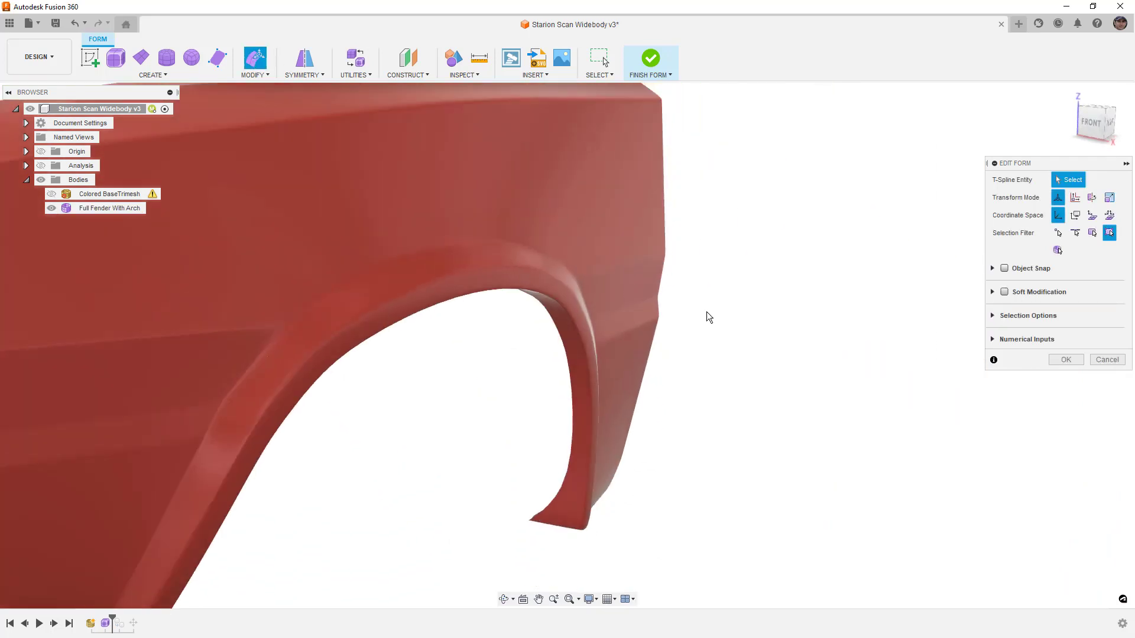
{"action": "middle_click_drag", "start_coordinate": [742, 335], "coordinate": [824, 336], "text": "shift"}
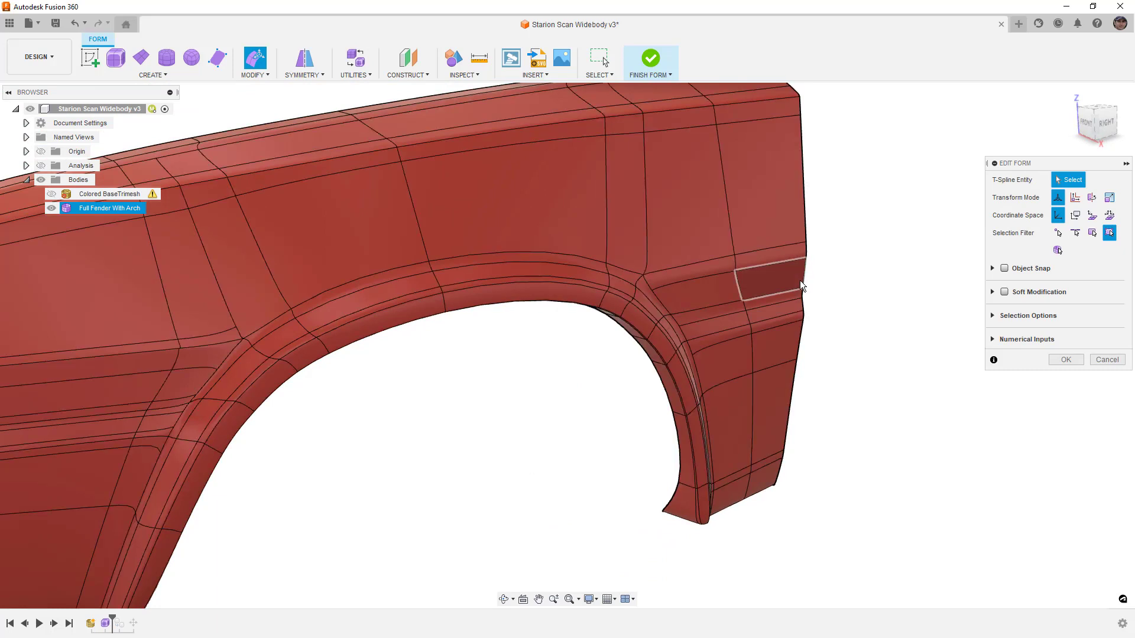
{"action": "left_click", "coordinate": [59, 56]}
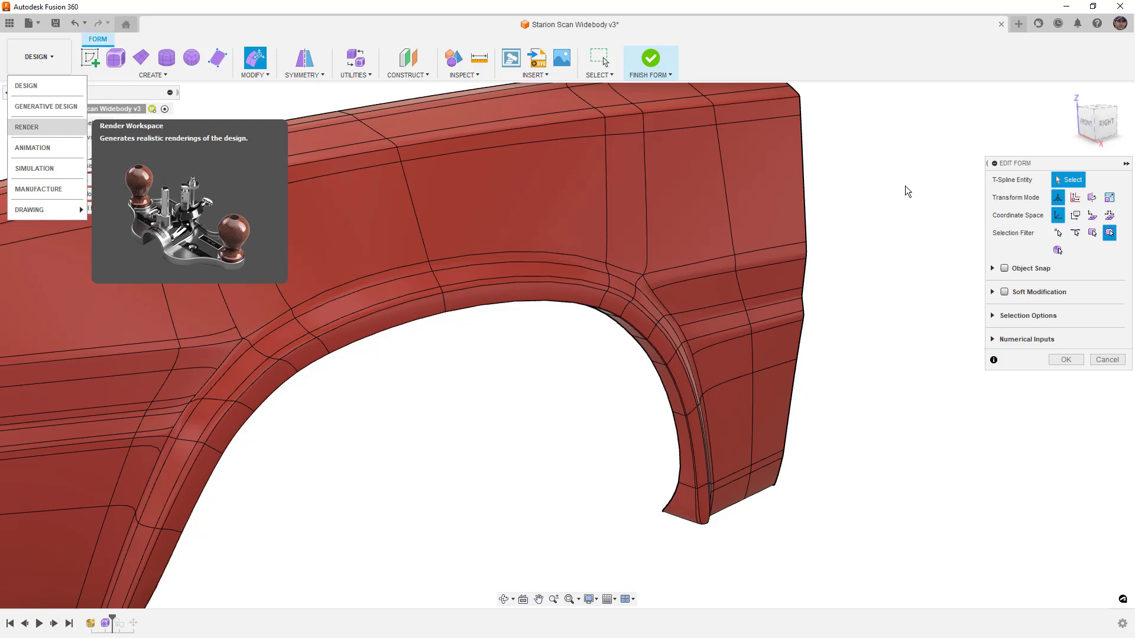
Switch to box display and insert a single-sided edge at location 0.012 above the uppermost body line behind the wheel arch
{"action": "scroll", "coordinate": [661, 282], "scroll_direction": "up", "scroll_amount": 2}
{"action": "key", "text": "alt+1"}
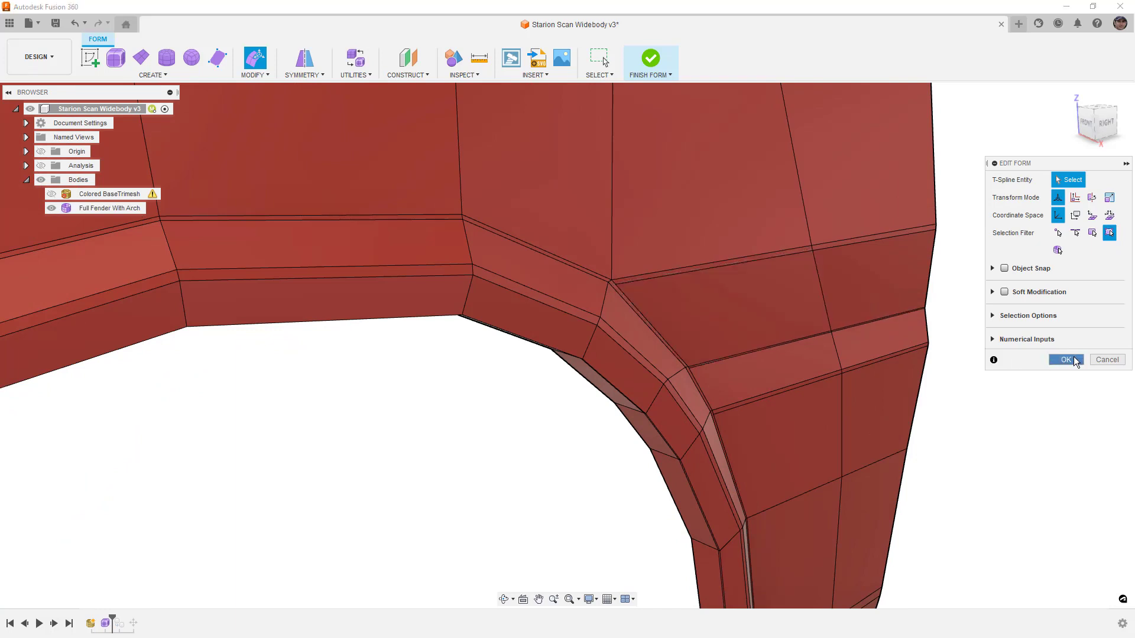
{"action": "left_click", "coordinate": [1075, 361]}
{"action": "left_click", "coordinate": [661, 272]}
{"action": "left_click", "coordinate": [857, 241], "text": "shift"}
{"action": "left_click", "coordinate": [251, 73]}
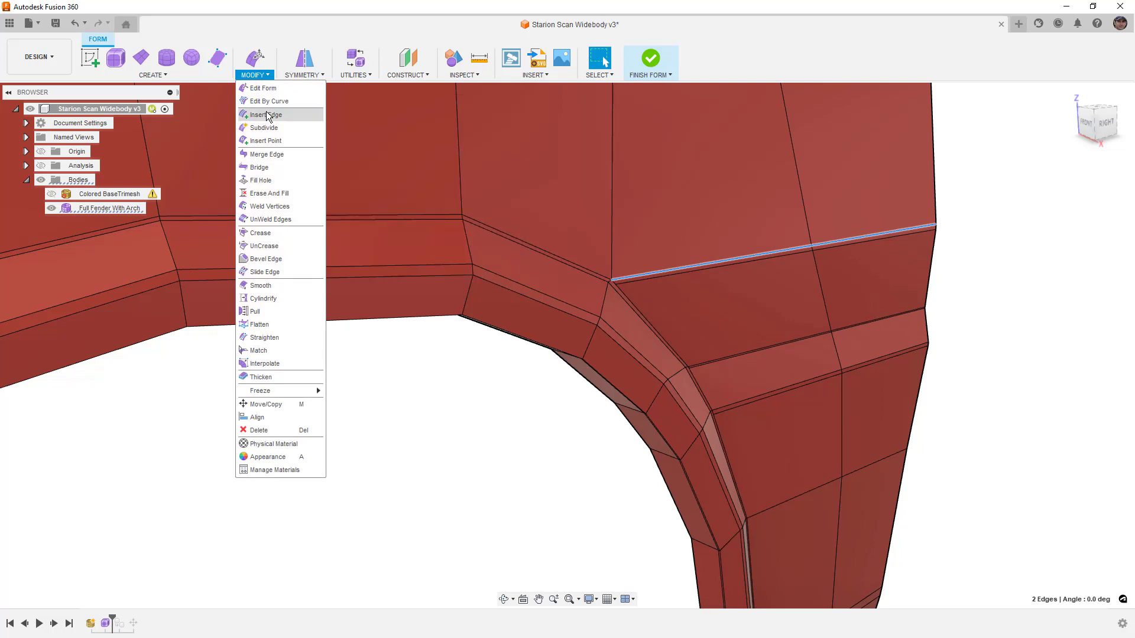
{"action": "left_click", "coordinate": [266, 114]}
{"action": "left_click_drag", "start_coordinate": [718, 261], "coordinate": [803, 406]}
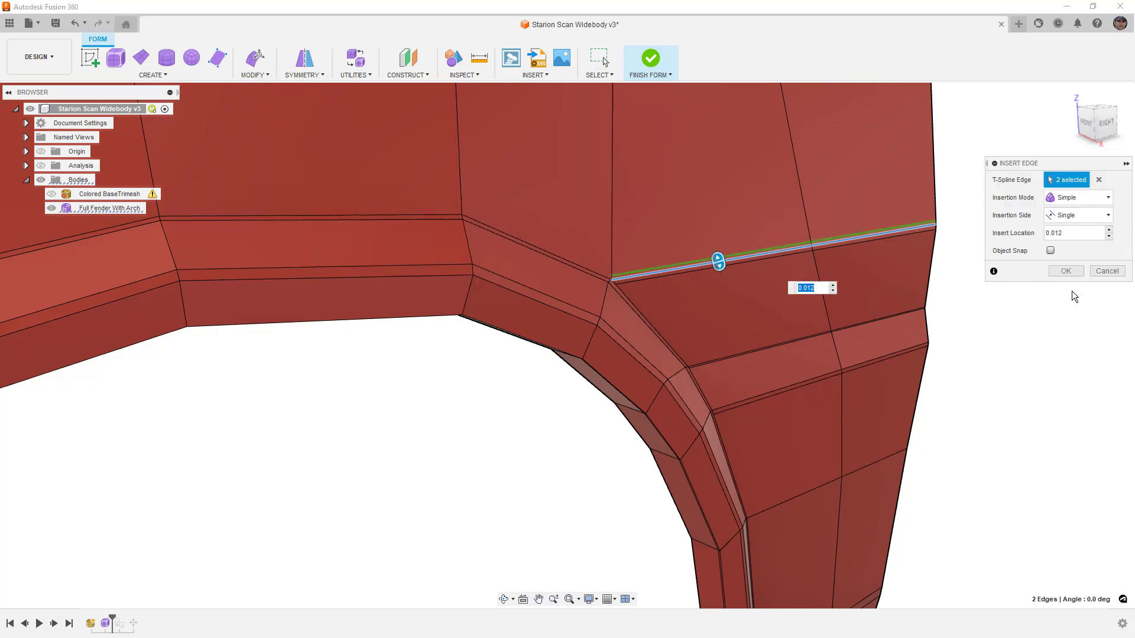
{"action": "left_click", "coordinate": [1071, 271]}
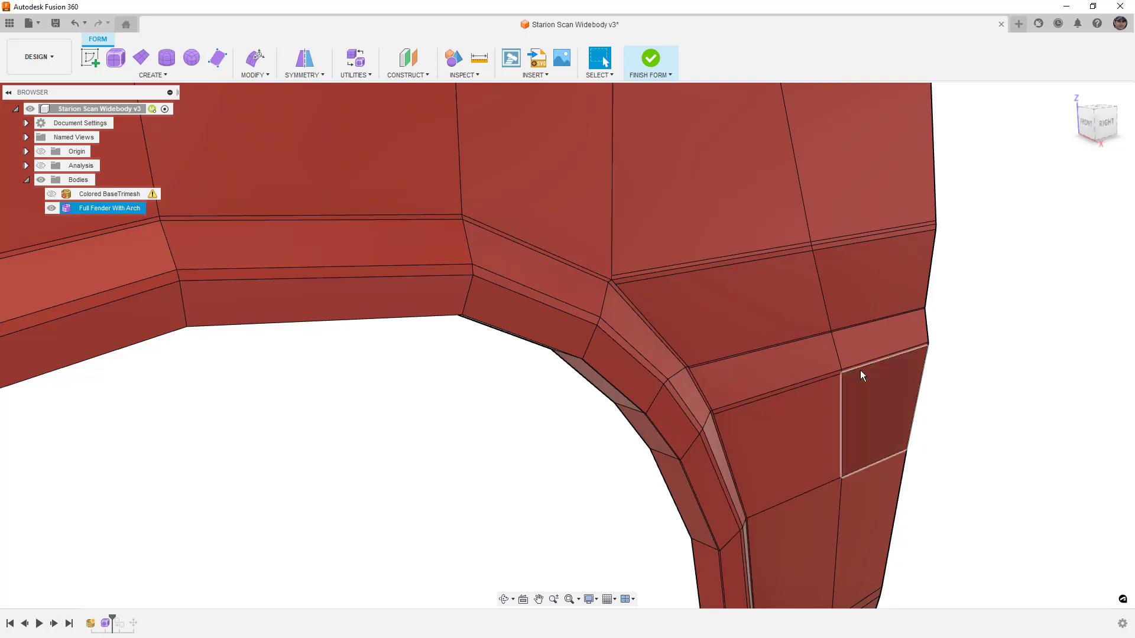
Insert a single-sided edge at location 0.026 above the middle body crease behind the wheel arch, using both of its edges
{"action": "scroll", "coordinate": [828, 354], "scroll_direction": "up", "scroll_amount": 5}
{"action": "left_click", "coordinate": [728, 322]}
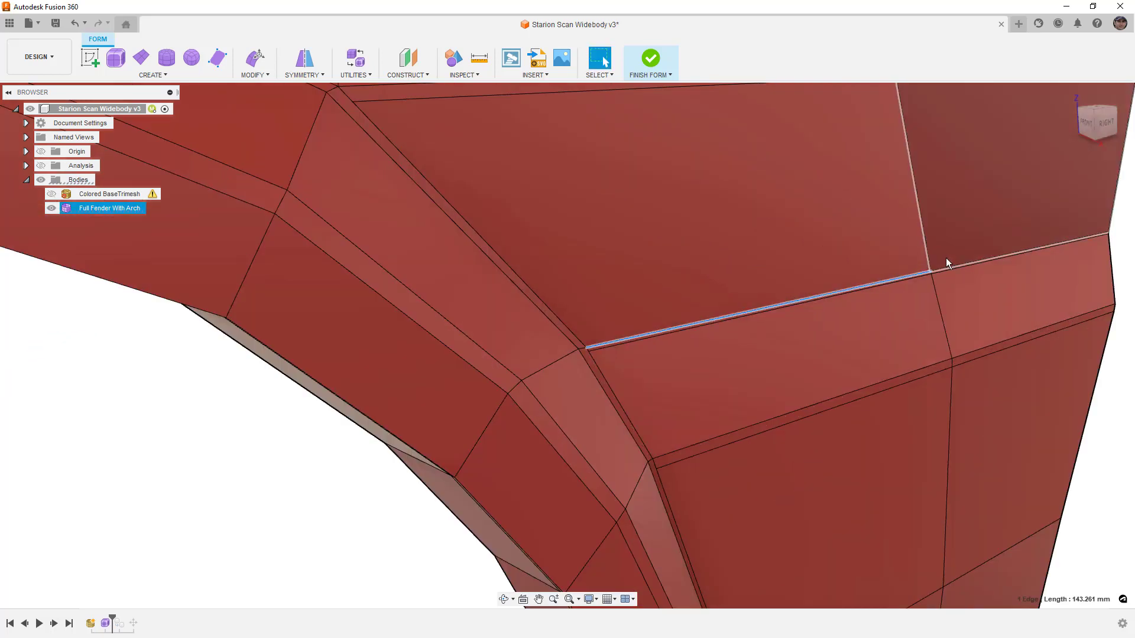
{"action": "left_click", "coordinate": [953, 267], "text": "shift"}
{"action": "left_click", "coordinate": [262, 73]}
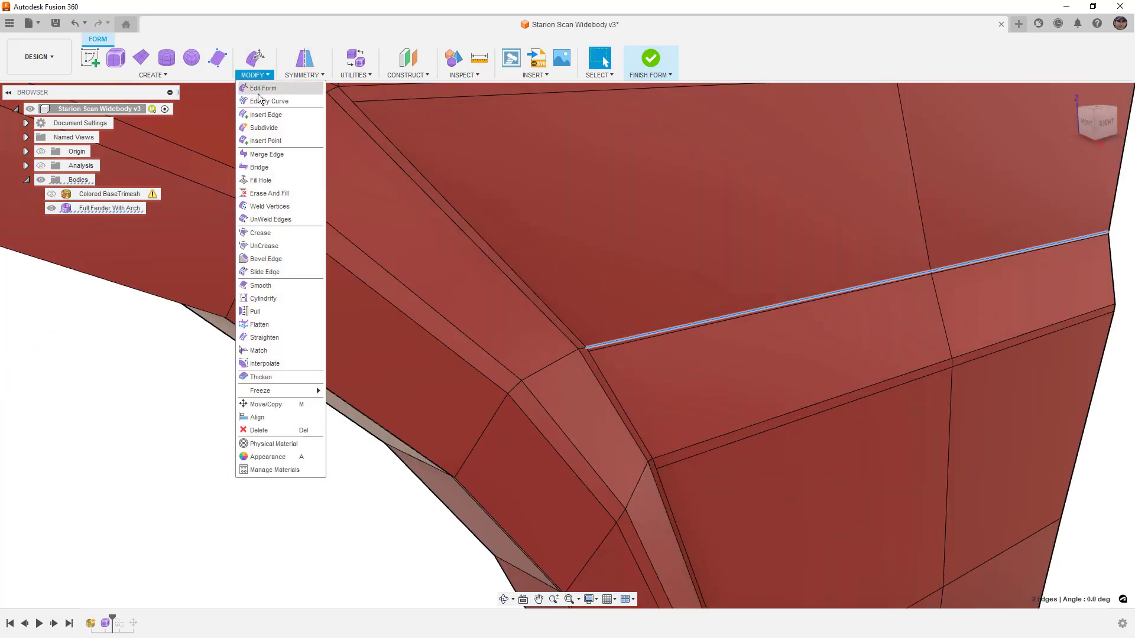
{"action": "left_click", "coordinate": [275, 106]}
{"action": "left_click_drag", "start_coordinate": [782, 303], "coordinate": [900, 392]}
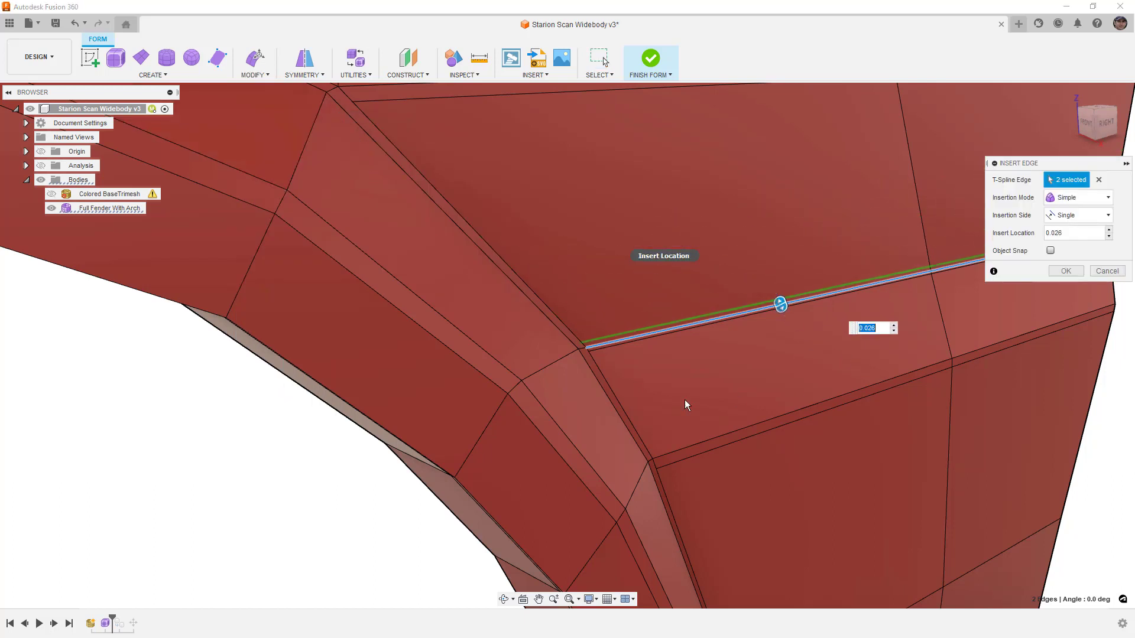
{"action": "left_click", "coordinate": [1063, 270]}
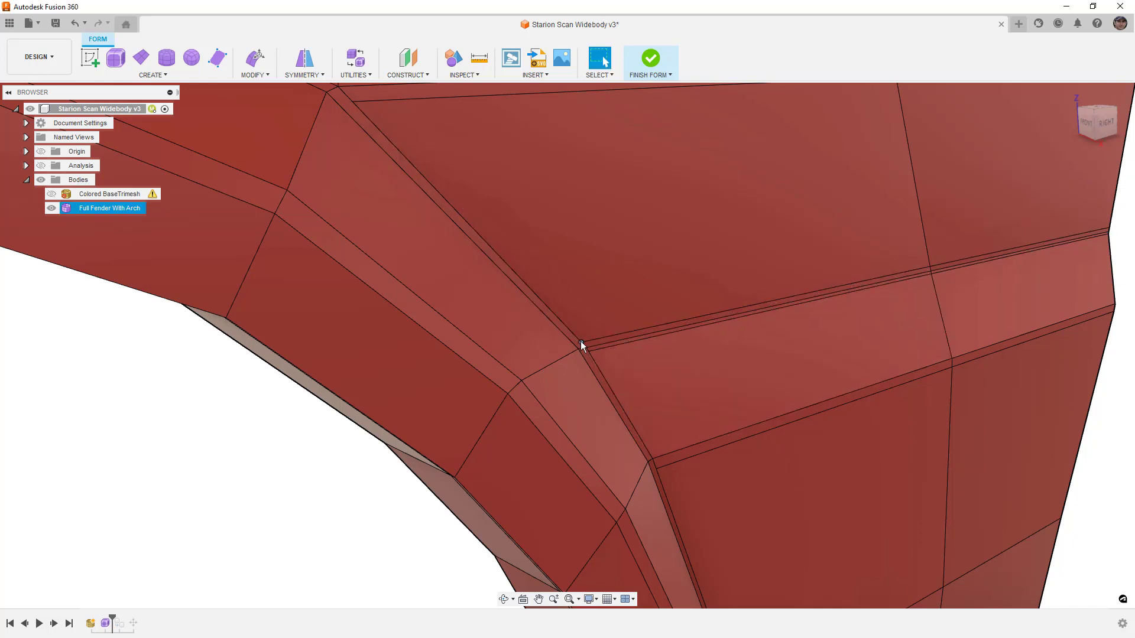
Insert a single-sided edge at location 0.061 above the lower body crease behind the wheel arch, using both of its edges
{"action": "scroll", "coordinate": [650, 319], "scroll_direction": "down", "scroll_amount": 4}
{"action": "scroll", "coordinate": [692, 357], "scroll_direction": "up", "scroll_amount": 5}
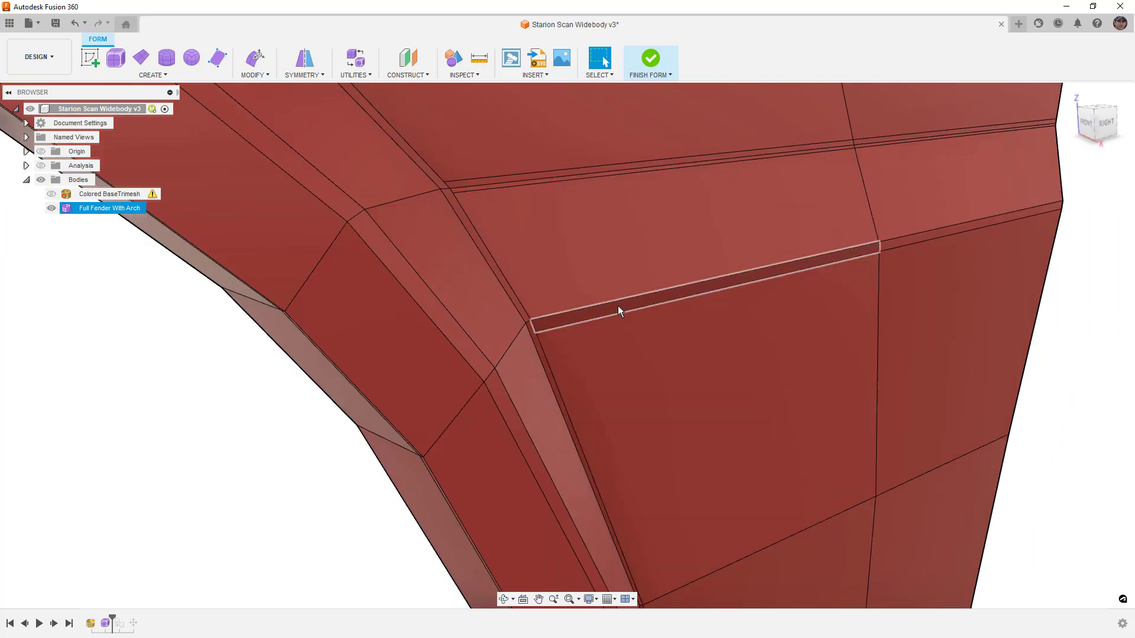
{"action": "double_click", "coordinate": [618, 304]}
{"action": "right_click", "coordinate": [1035, 337]}
{"action": "left_click", "coordinate": [1061, 293]}
{"action": "left_click_drag", "start_coordinate": [726, 268], "coordinate": [755, 319]}
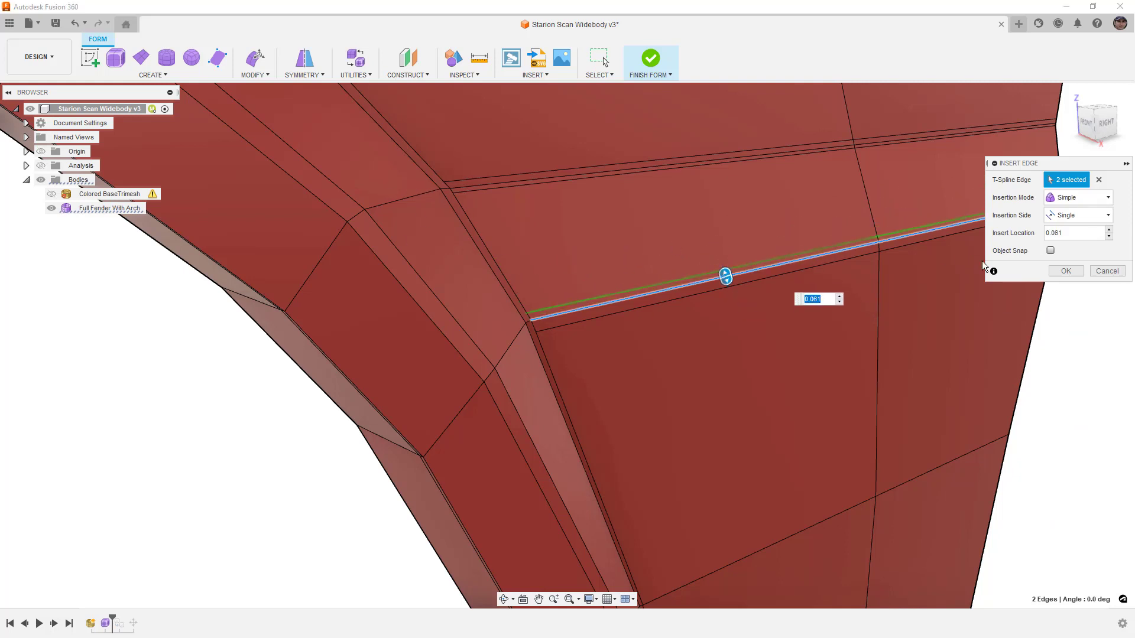
{"action": "left_click", "coordinate": [1054, 271]}
Switch to smooth display with the edges hidden and examine how the sharpened body lines blend into the wheel arch
{"action": "scroll", "coordinate": [726, 254], "scroll_direction": "down", "scroll_amount": 5}
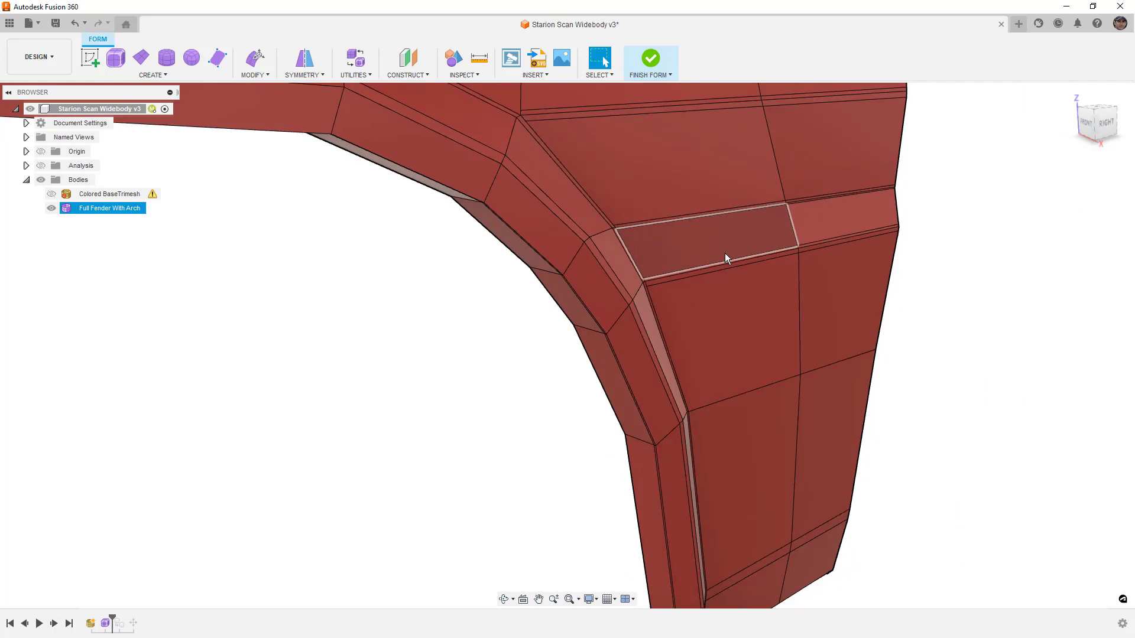
{"action": "scroll", "coordinate": [739, 272], "scroll_direction": "up", "scroll_amount": 2}
{"action": "key", "text": "alt+3"}
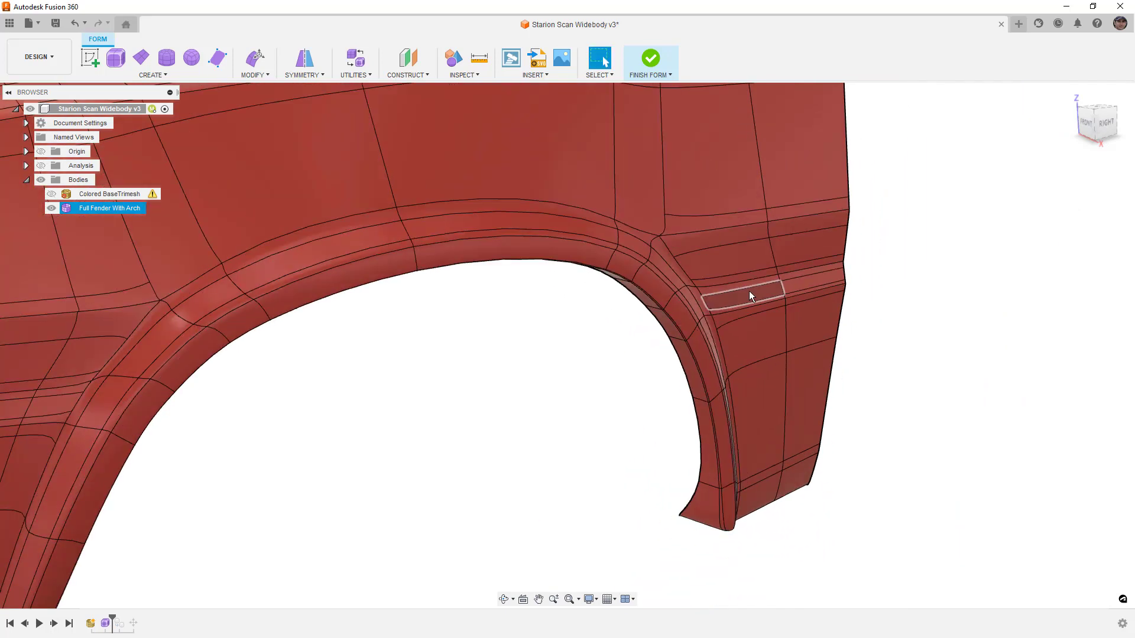
{"action": "key", "text": "ctrl+4"}
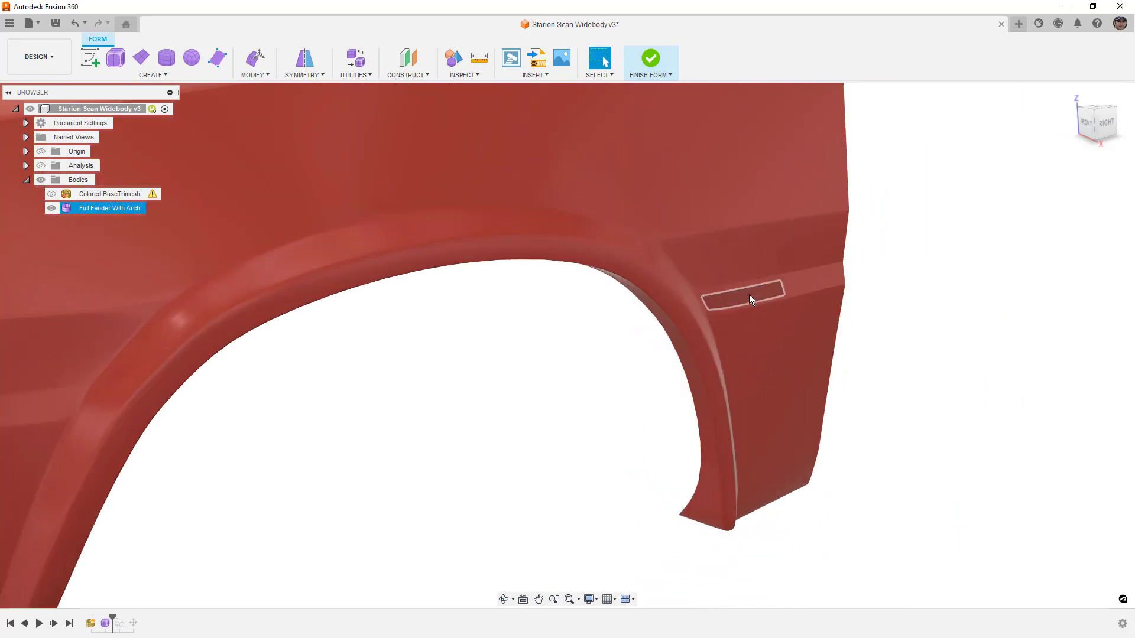
{"action": "scroll", "coordinate": [847, 235], "scroll_direction": "down", "scroll_amount": 2}
{"action": "scroll", "coordinate": [851, 272], "scroll_direction": "down", "scroll_amount": 3}
{"action": "middle_click_drag", "start_coordinate": [858, 306], "coordinate": [813, 325], "text": "shift"}
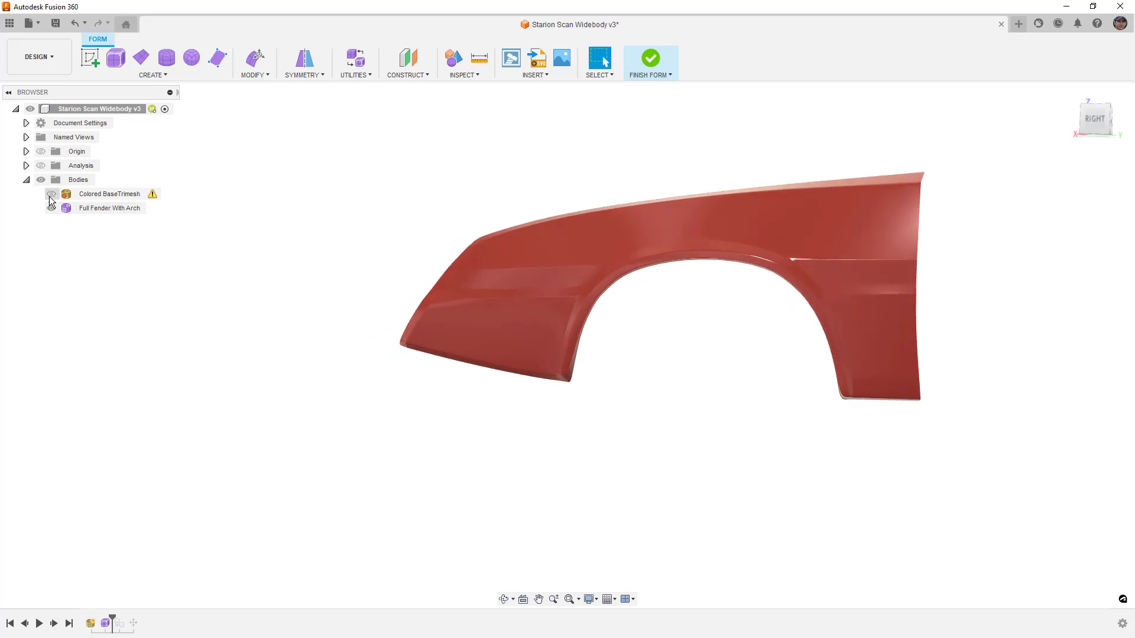
Show the Colored BaseTrimesh scan and examine how the fender's rear edge lines up with the door gap
{"action": "left_click", "coordinate": [51, 194]}
{"action": "left_click", "coordinate": [1088, 117]}
{"action": "scroll", "coordinate": [630, 201], "scroll_direction": "up", "scroll_amount": 6}
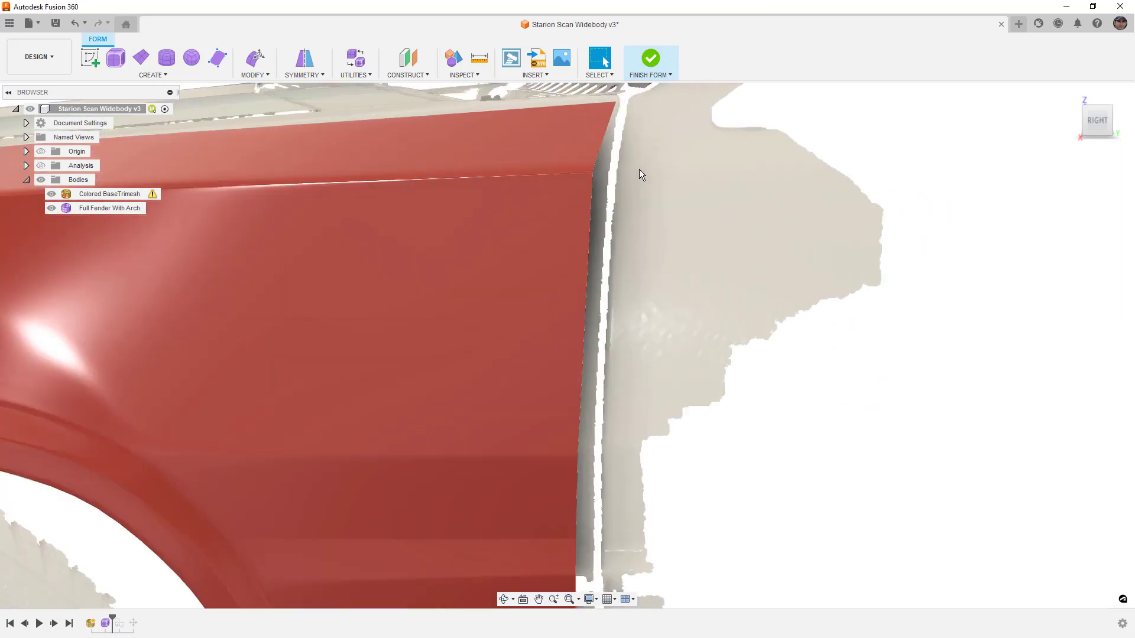
{"action": "scroll", "coordinate": [755, 188], "scroll_direction": "up", "scroll_amount": 3}
{"action": "middle_click_drag", "start_coordinate": [755, 188], "coordinate": [382, 206], "text": "shift"}
{"action": "scroll", "coordinate": [726, 195], "scroll_direction": "down", "scroll_amount": 10}
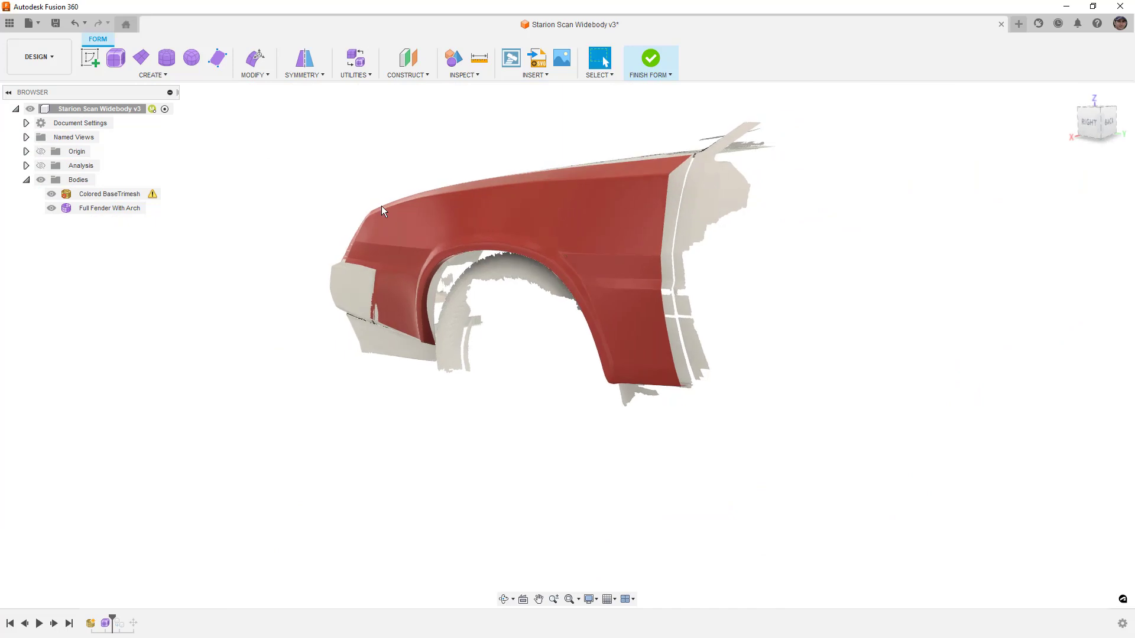
Toggle the Full Fender With Arch body in the right view to compare its rear body lines with the scan
{"action": "left_click", "coordinate": [51, 208]}
{"action": "left_click", "coordinate": [1094, 122]}
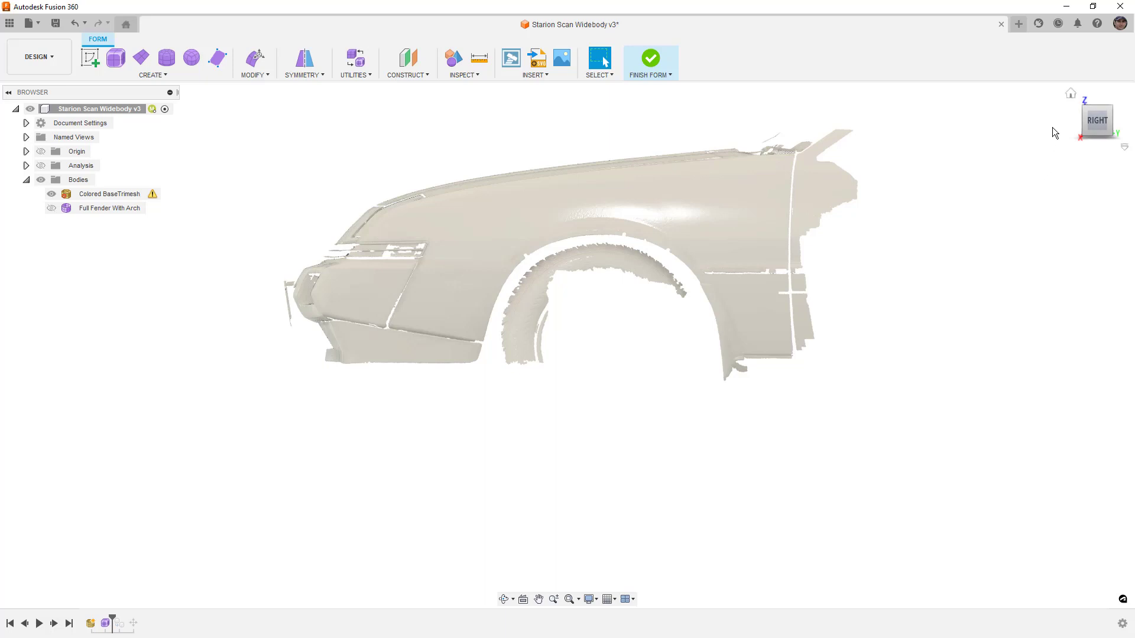
{"action": "left_click", "coordinate": [51, 208]}
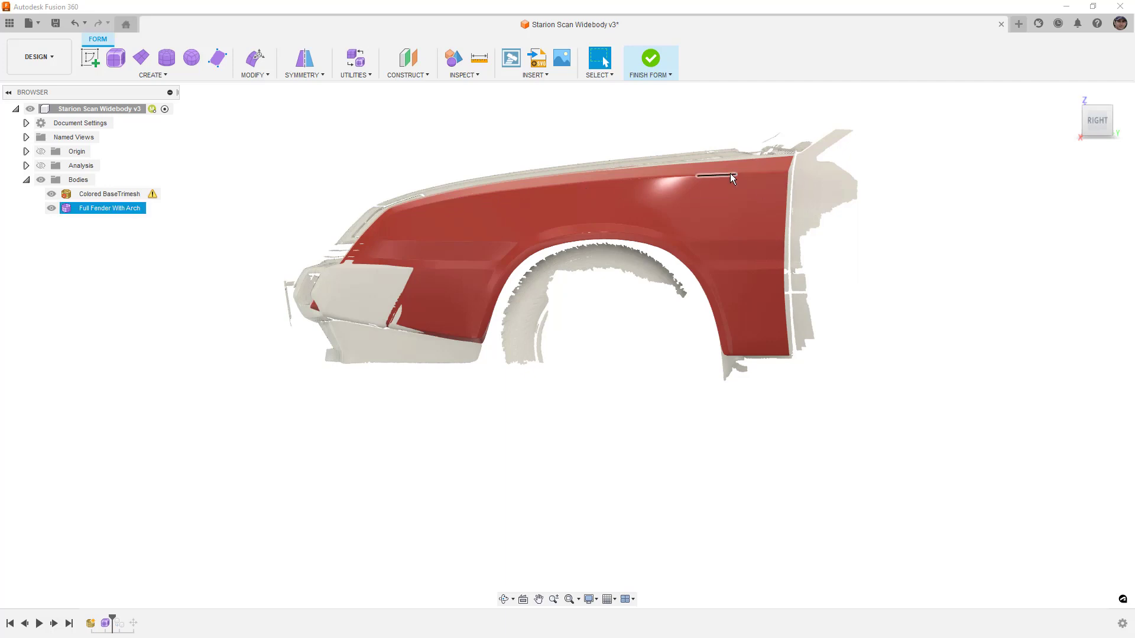
{"action": "left_click", "coordinate": [766, 240]}
{"action": "scroll", "coordinate": [781, 272], "scroll_direction": "up", "scroll_amount": 5}
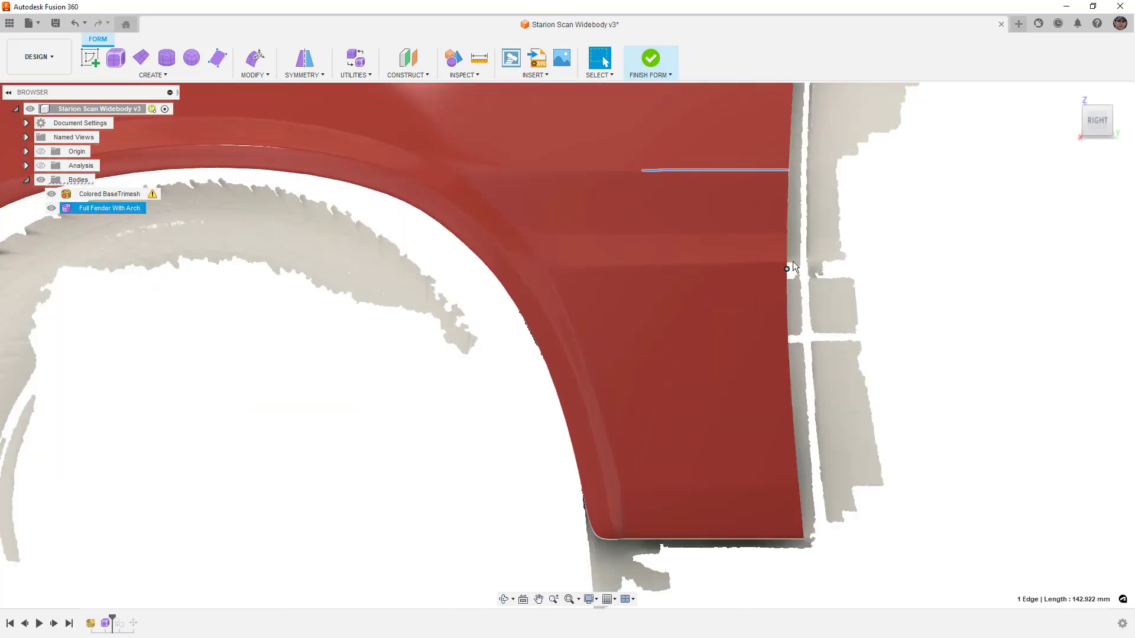
{"action": "scroll", "coordinate": [788, 269], "scroll_direction": "up", "scroll_amount": 3}
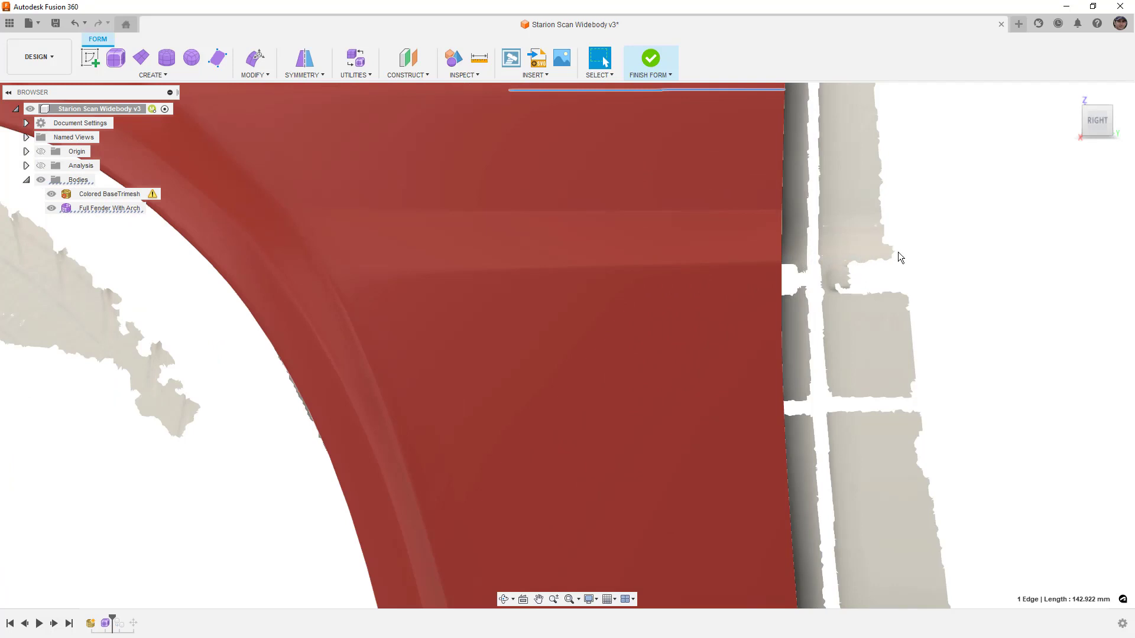
{"action": "scroll", "coordinate": [948, 250], "scroll_direction": "down", "scroll_amount": 5}
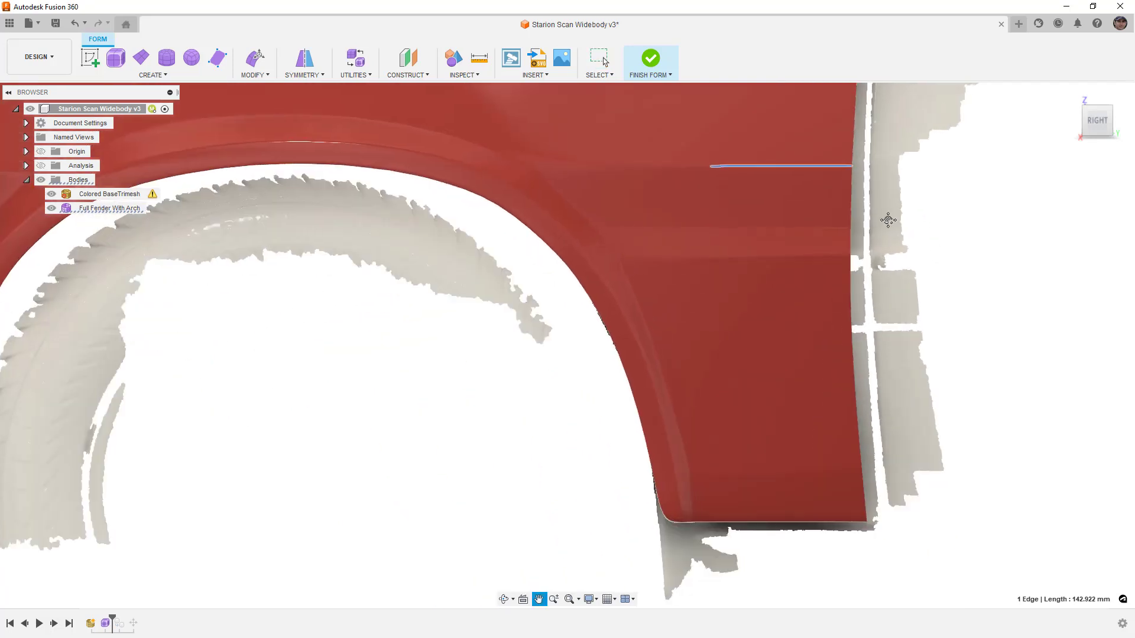
{"action": "scroll", "coordinate": [771, 190], "scroll_direction": "down", "scroll_amount": 5}
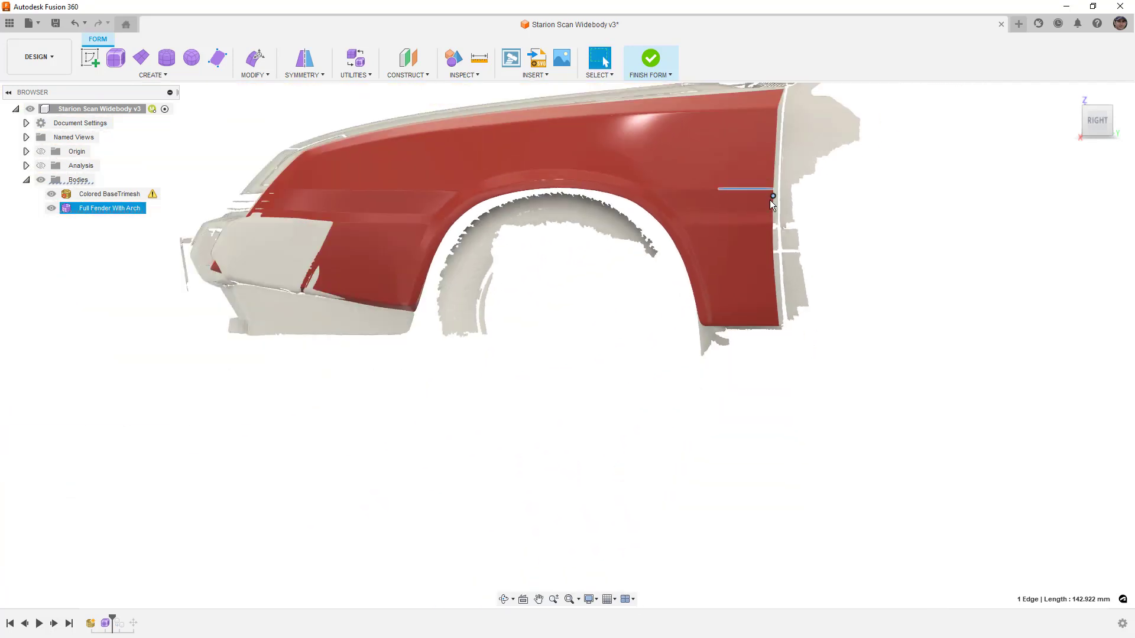
Hide and reshow the fender body from a raised angle to compare its wheel arch with the scanned one
{"action": "left_click", "coordinate": [477, 272]}
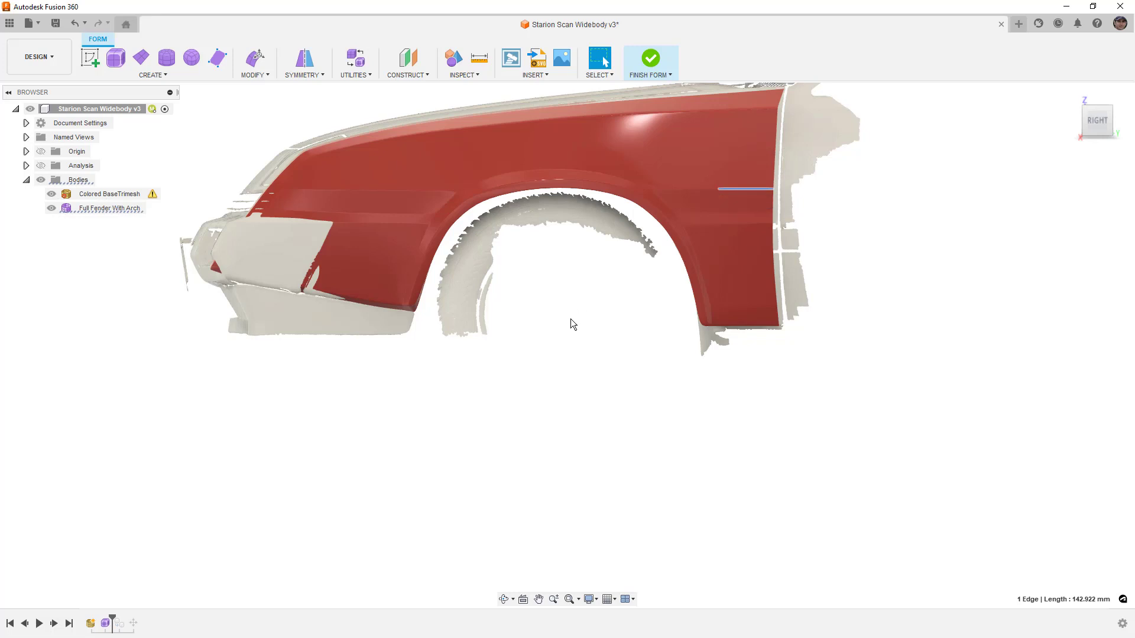
{"action": "left_click", "coordinate": [51, 208]}
{"action": "middle_click_drag", "start_coordinate": [535, 418], "coordinate": [559, 428], "text": "shift"}
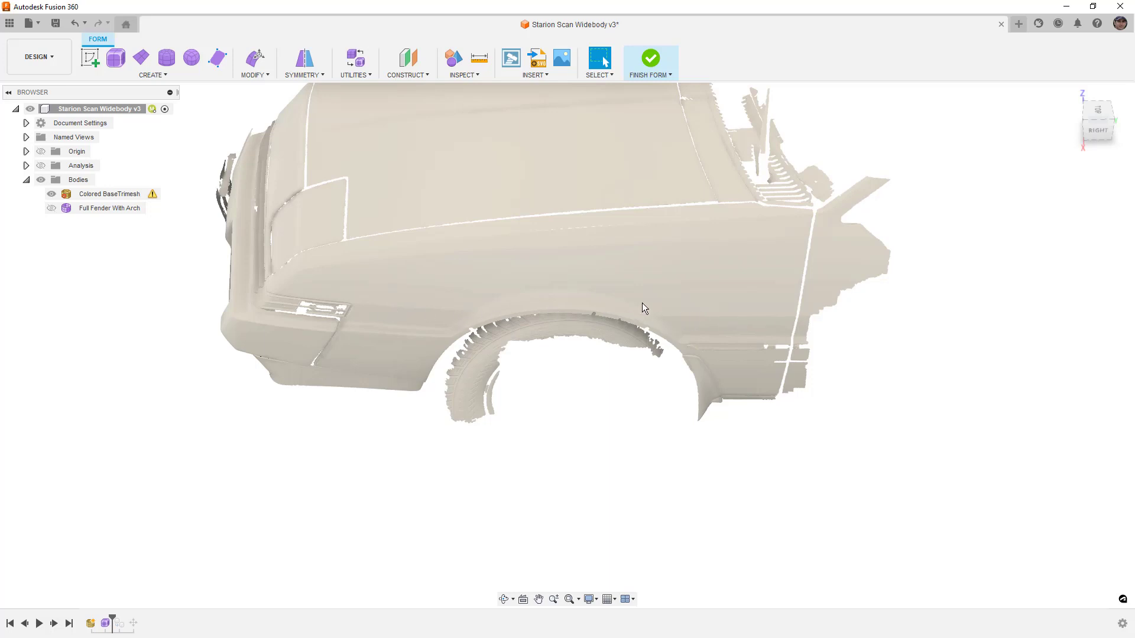
{"action": "left_click", "coordinate": [51, 208]}
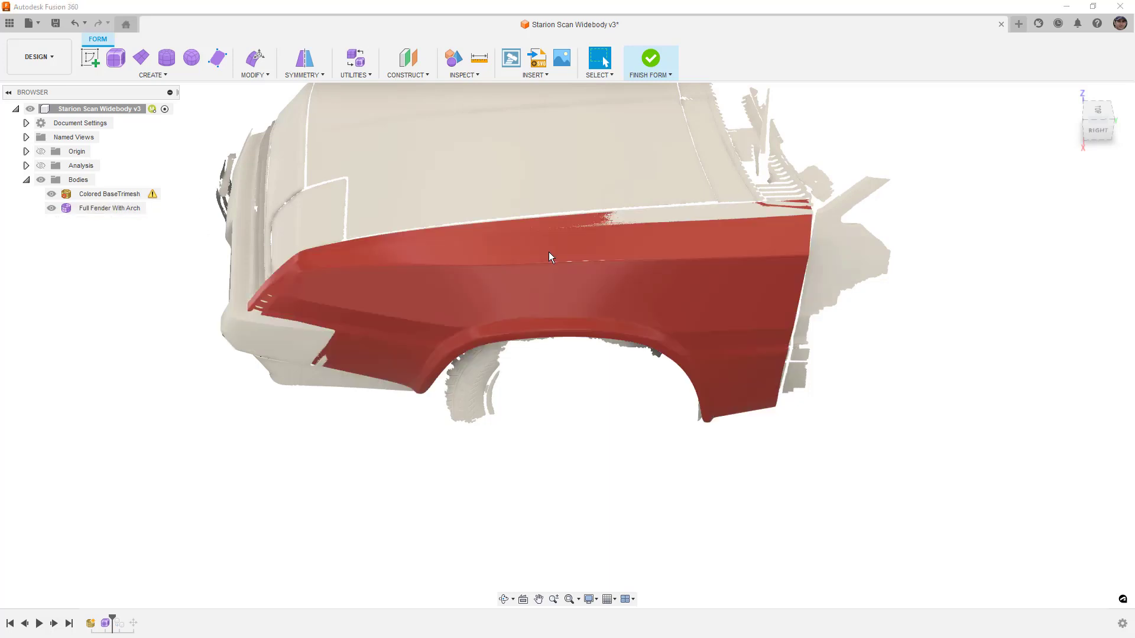
{"action": "middle_click_drag", "start_coordinate": [955, 269], "coordinate": [953, 300], "text": "shift"}
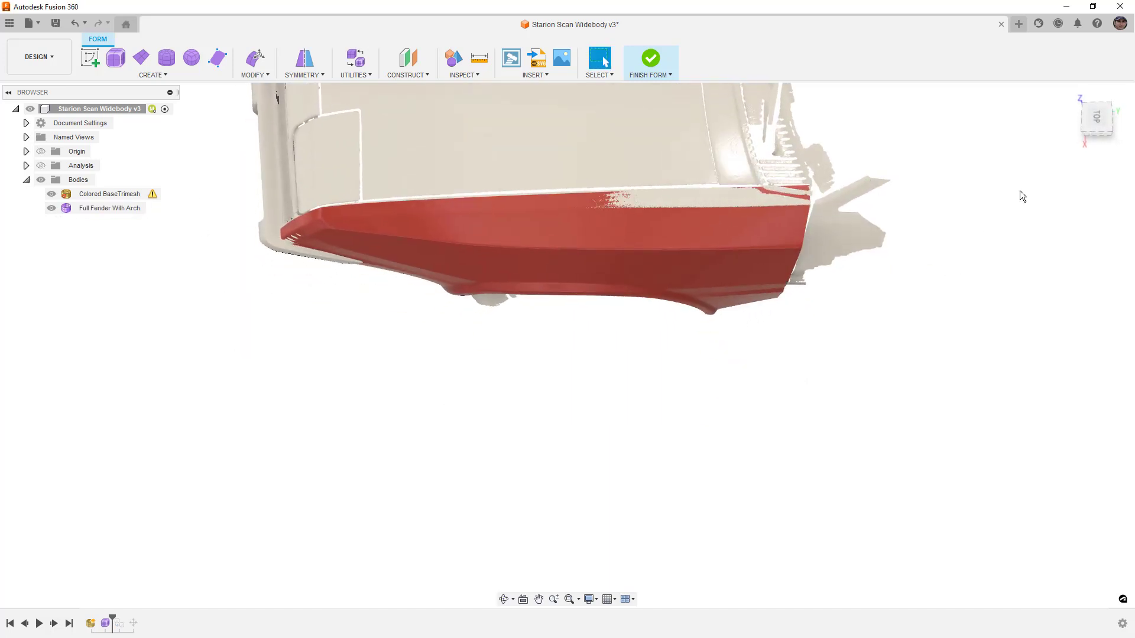
Toggle the fender body in the top view to compare its outward flare near the door with the scan
{"action": "left_click", "coordinate": [1096, 122]}
{"action": "left_click", "coordinate": [783, 267]}
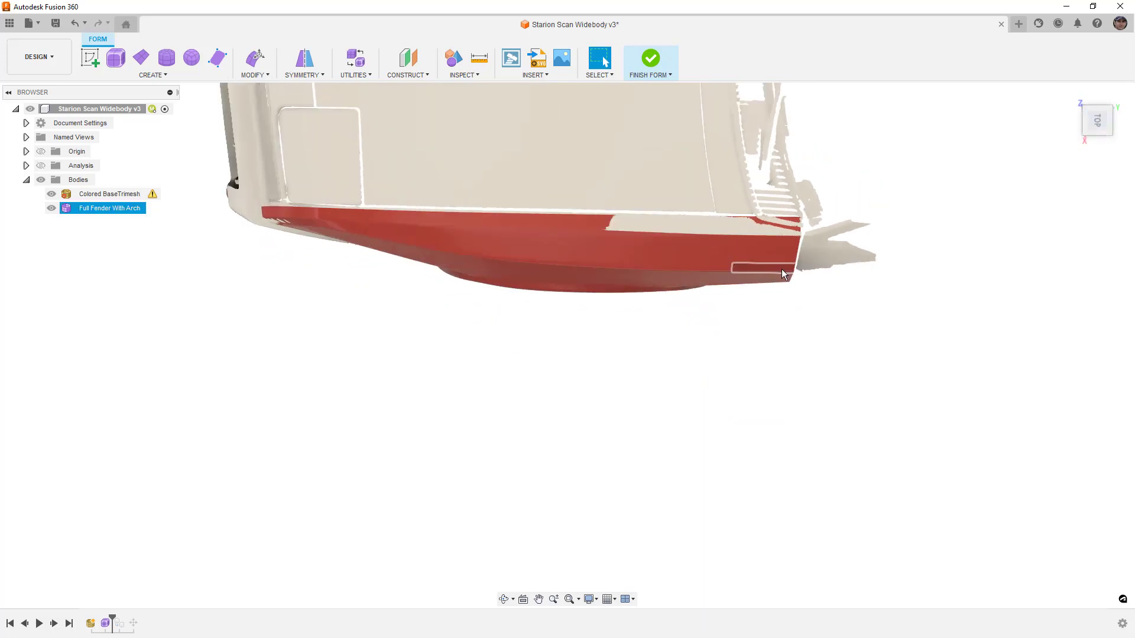
{"action": "left_click", "coordinate": [768, 253]}
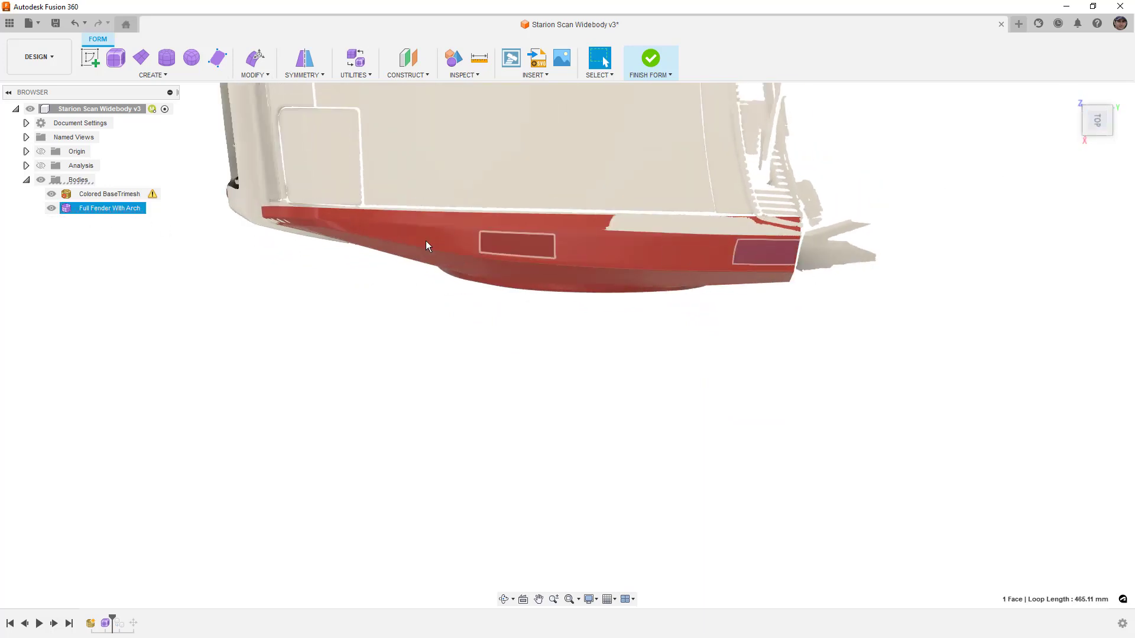
{"action": "left_click", "coordinate": [51, 208]}
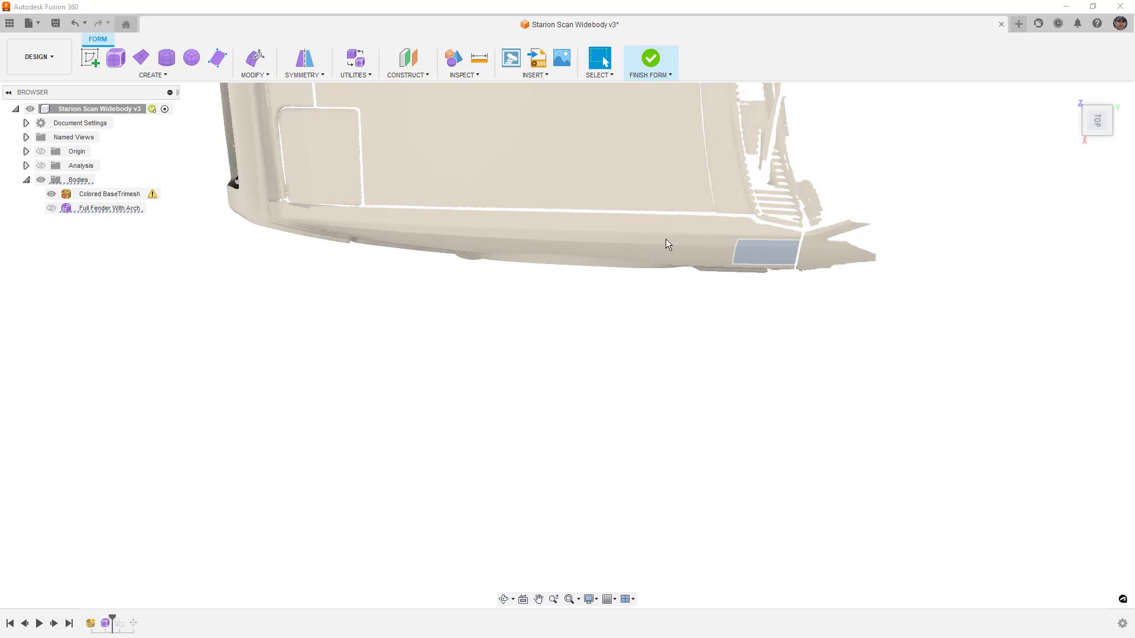
{"action": "scroll", "coordinate": [709, 233], "scroll_direction": "up", "scroll_amount": 3}
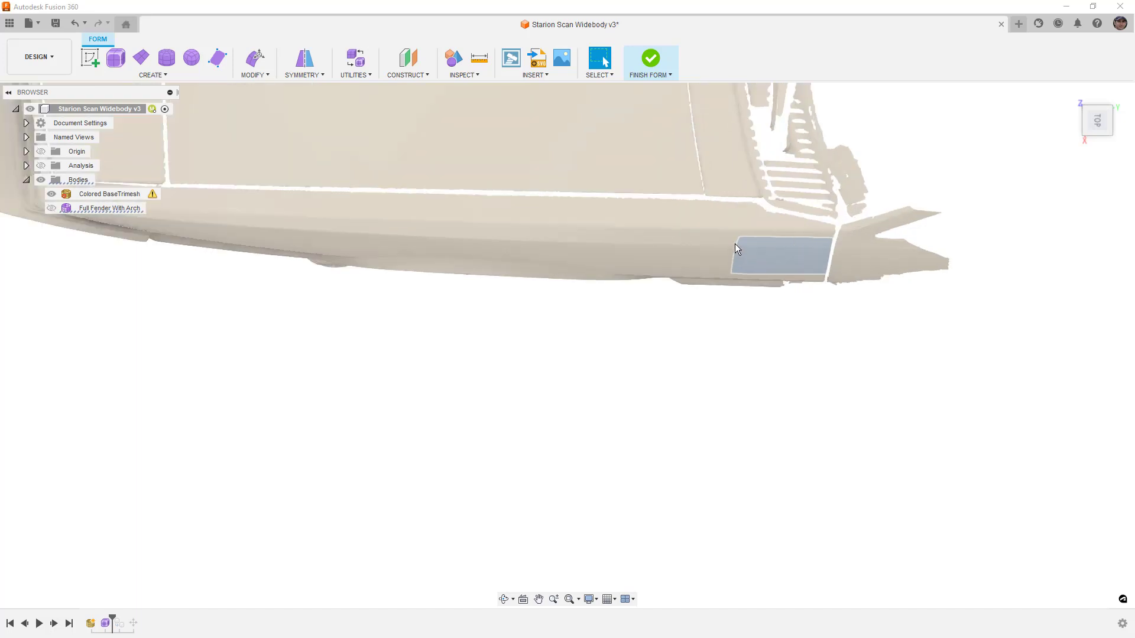
{"action": "left_click", "coordinate": [52, 208]}
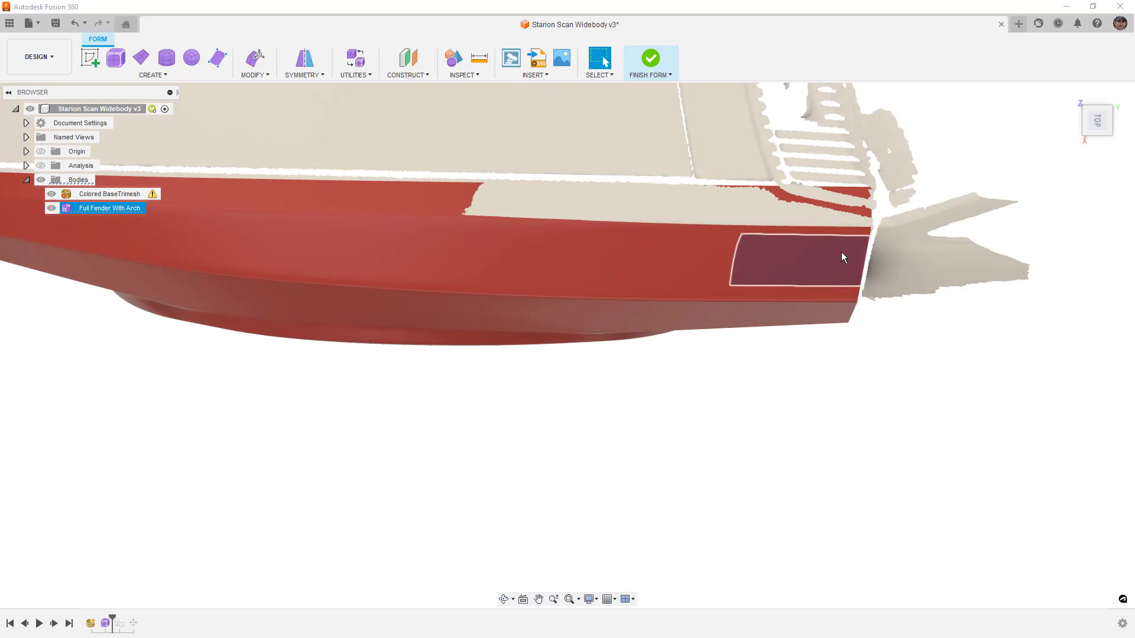
{"action": "middle_click_drag", "start_coordinate": [840, 289], "coordinate": [832, 371], "text": "shift"}
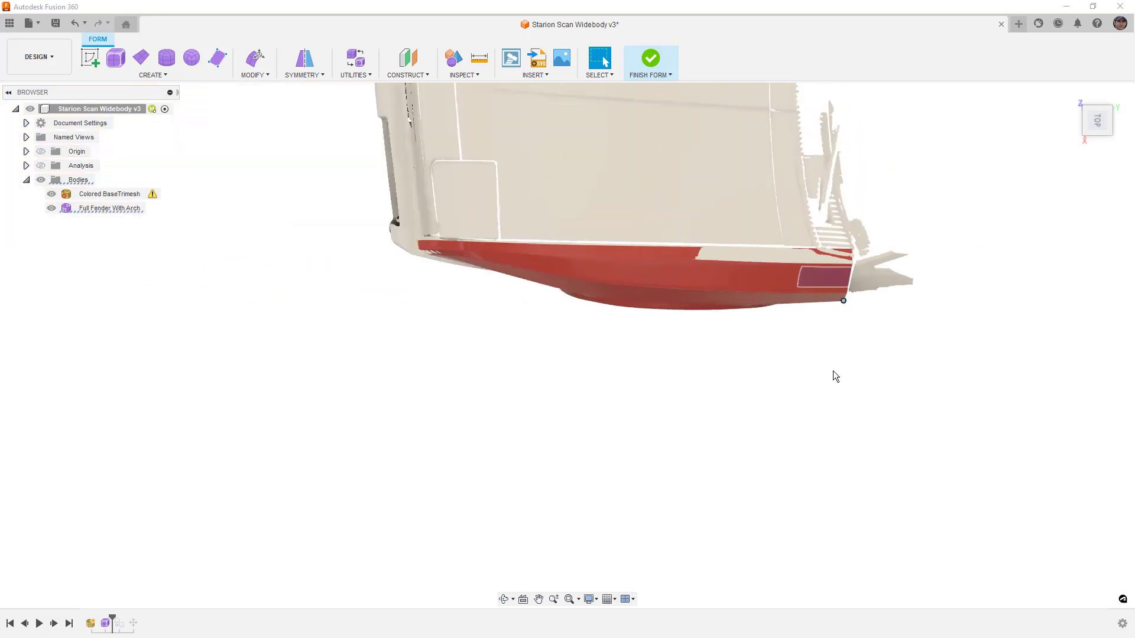
Examine the fender from the side and front, focusing on its upper surface beside the hood against the scan
{"action": "middle_click_drag", "start_coordinate": [826, 410], "coordinate": [728, 390], "text": "shift"}
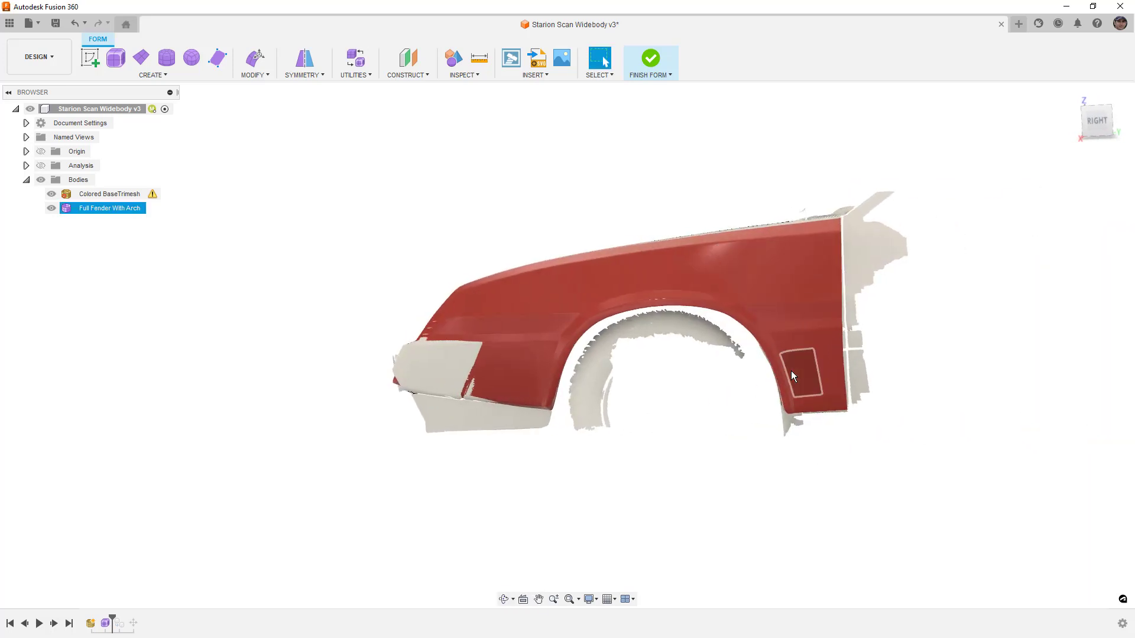
{"action": "middle_click_drag", "start_coordinate": [864, 329], "coordinate": [952, 332], "text": "shift"}
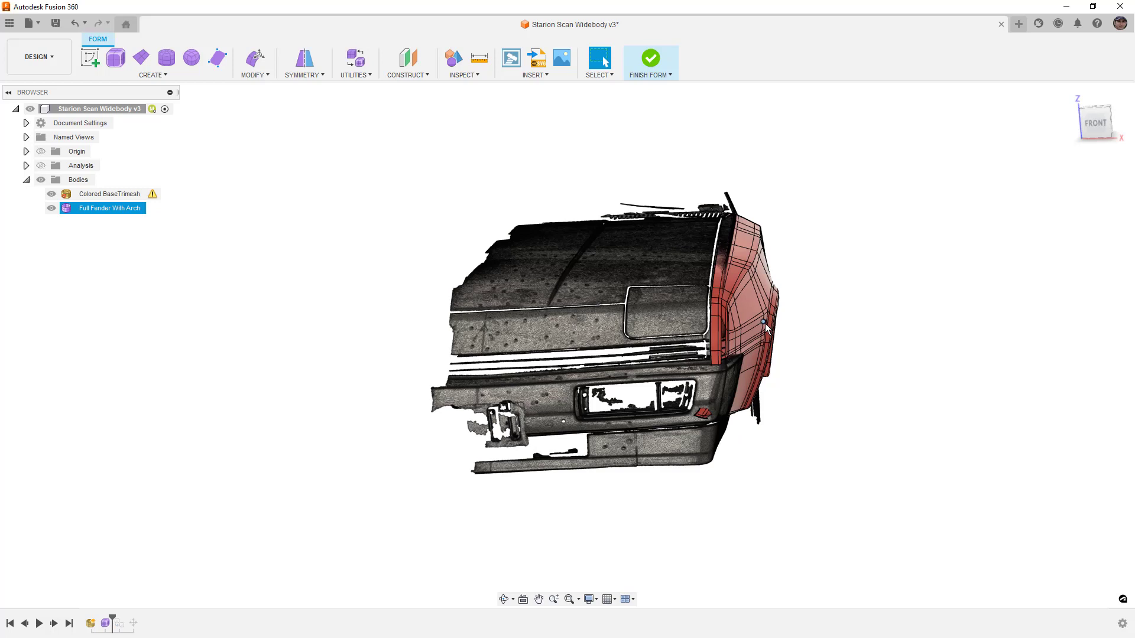
{"action": "scroll", "coordinate": [763, 322], "scroll_direction": "up", "scroll_amount": 5}
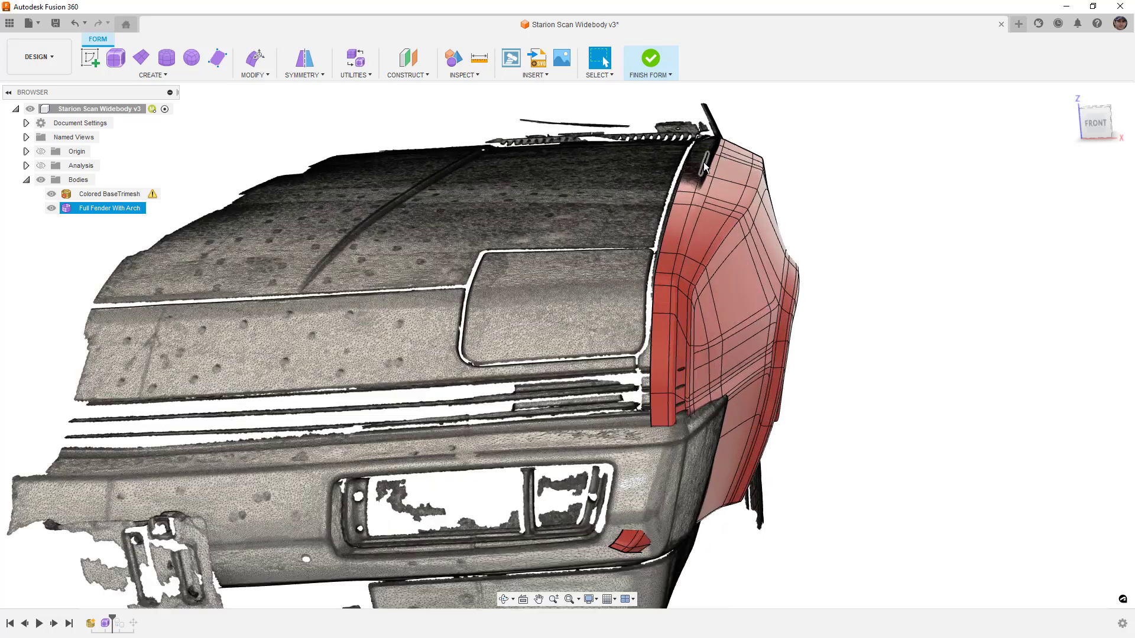
{"action": "scroll", "coordinate": [708, 155], "scroll_direction": "up", "scroll_amount": 4}
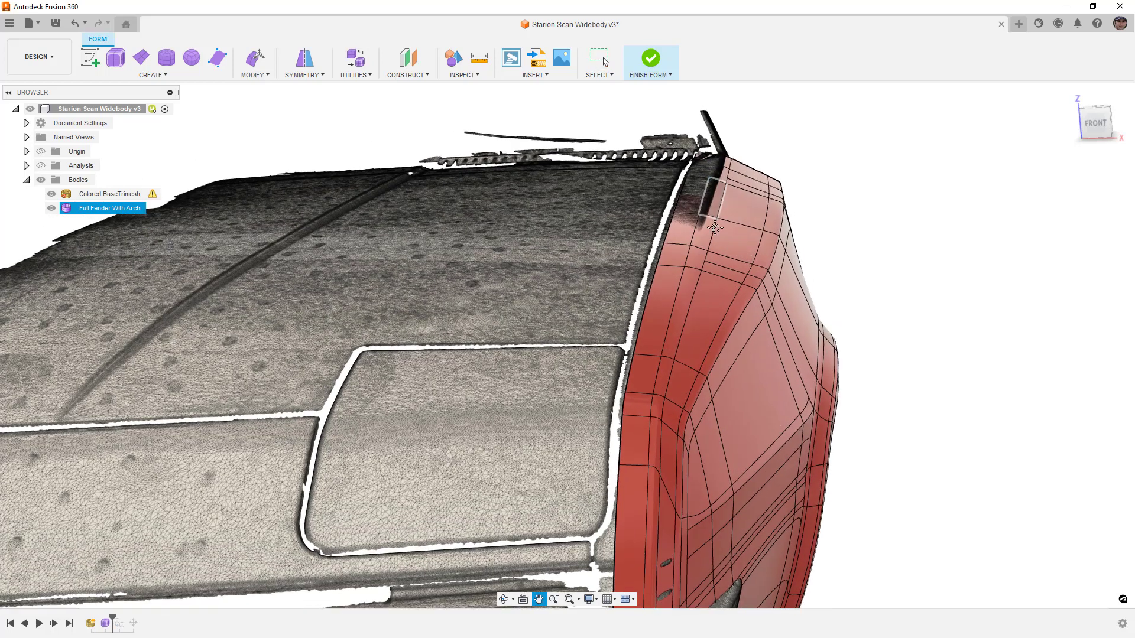
{"action": "scroll", "coordinate": [712, 188], "scroll_direction": "up", "scroll_amount": 3}
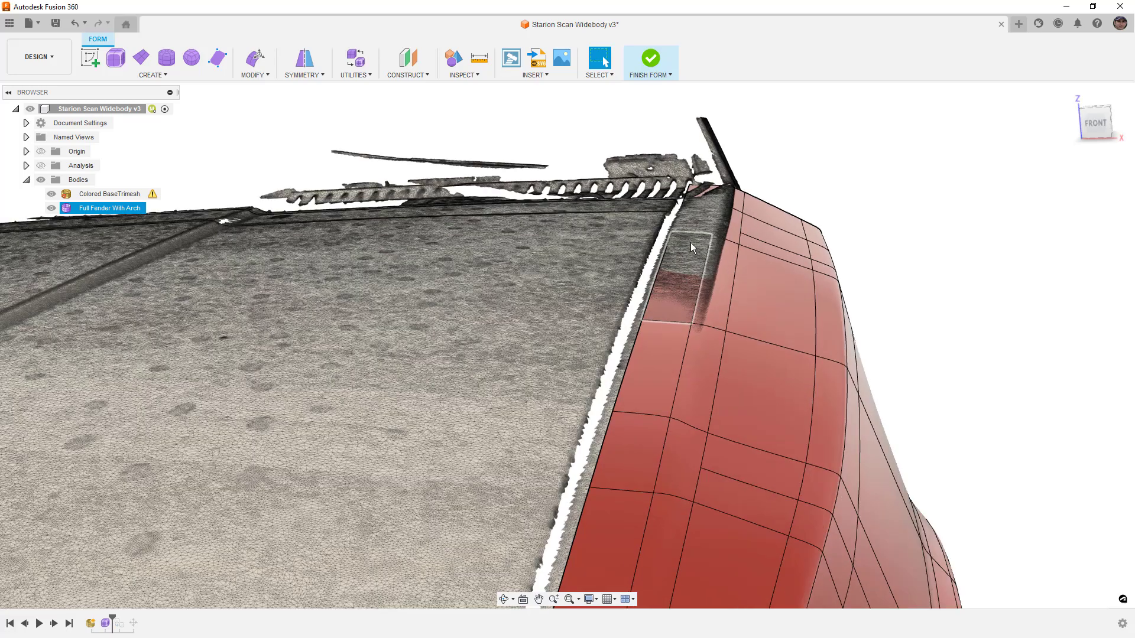
{"action": "middle_click_drag", "start_coordinate": [690, 247], "coordinate": [501, 257], "text": "shift"}
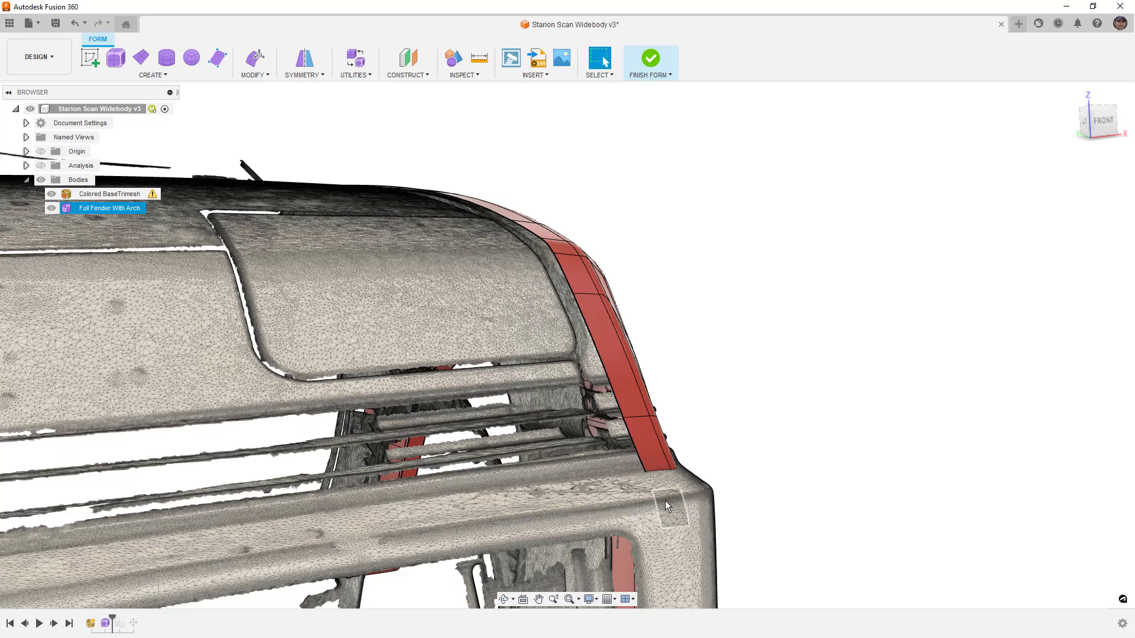
Examine the fender's front end around the headlight and bumper from the front and side against the scan
{"action": "scroll", "coordinate": [698, 492], "scroll_direction": "down", "scroll_amount": 5}
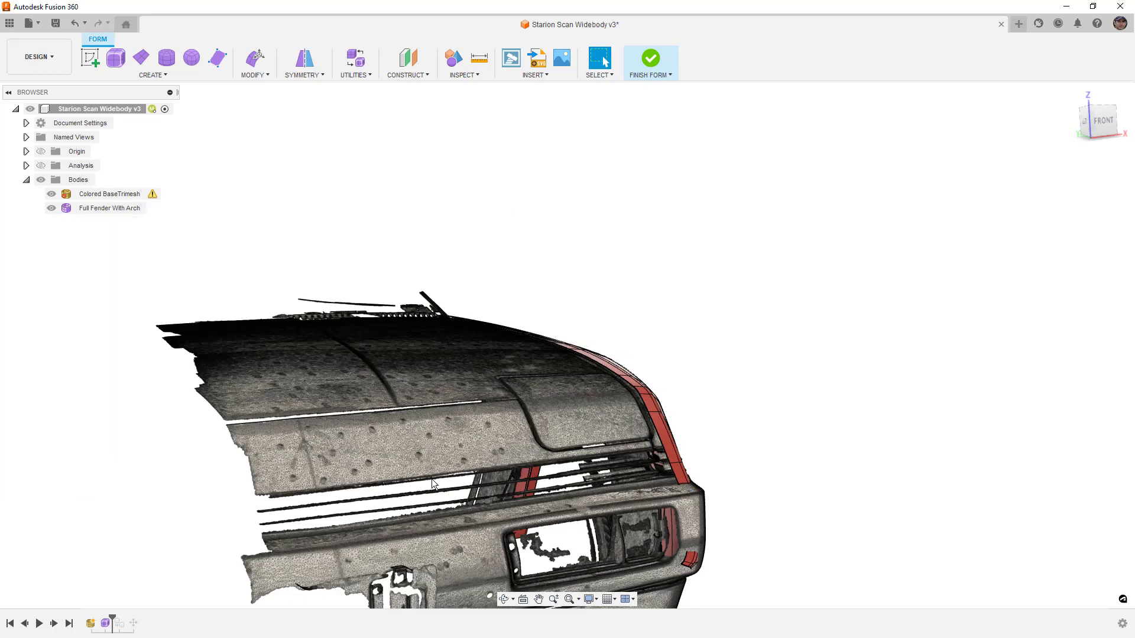
{"action": "middle_click_drag", "start_coordinate": [502, 449], "coordinate": [415, 463], "text": "shift"}
{"action": "key", "text": "Escape"}
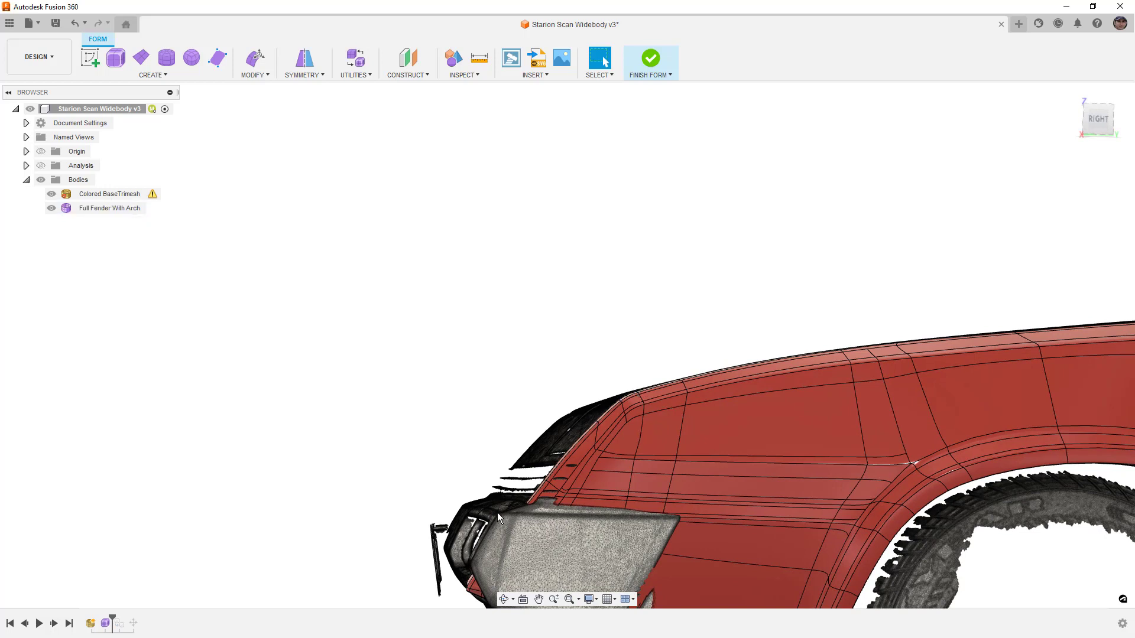
{"action": "middle_click_drag", "start_coordinate": [622, 413], "coordinate": [722, 418], "text": "shift"}
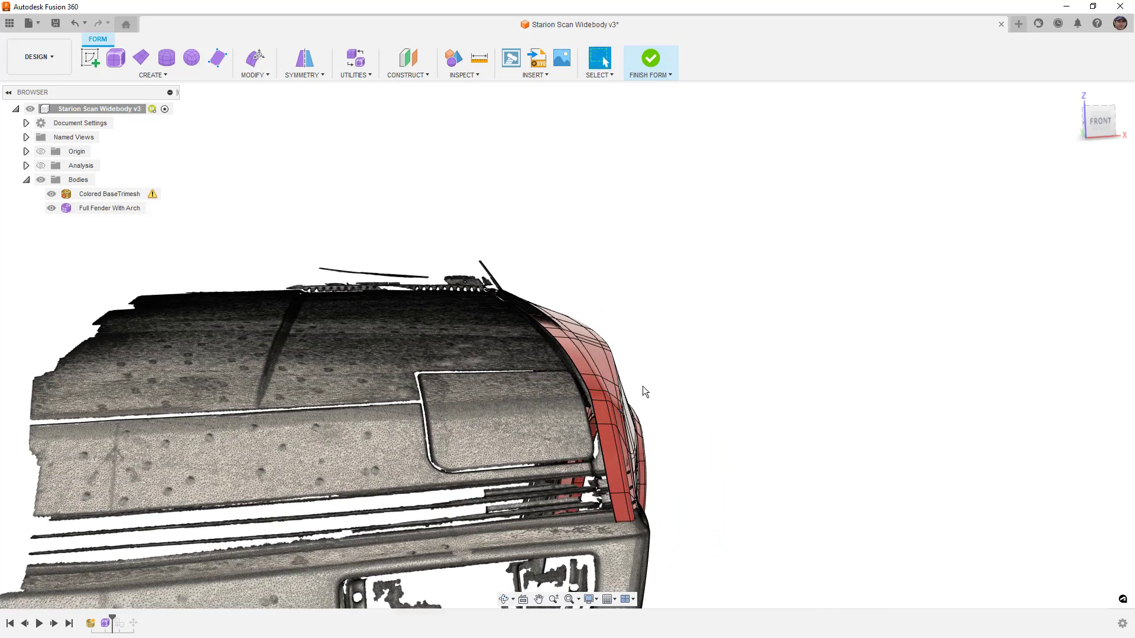
Inspect how the fender's inner top edge follows the curved hood gap of the scan from the front
{"action": "scroll", "coordinate": [580, 377], "scroll_direction": "up", "scroll_amount": 5}
{"action": "scroll", "coordinate": [580, 379], "scroll_direction": "up", "scroll_amount": 3}
{"action": "middle_click_drag", "start_coordinate": [580, 378], "coordinate": [579, 371], "text": "shift"}
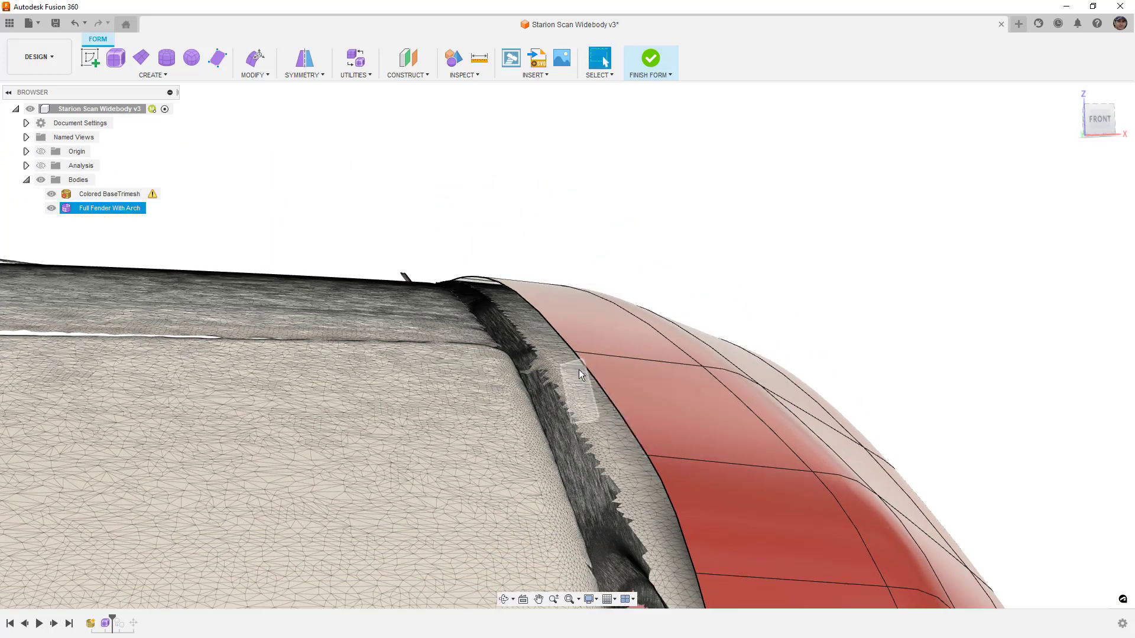
{"action": "scroll", "coordinate": [579, 367], "scroll_direction": "down", "scroll_amount": 5}
{"action": "mouse_move", "coordinate": [609, 428]}
{"action": "middle_mouse_down", "text": "shift"}
{"action": "mouse_move", "coordinate": [637, 428]}
{"action": "mouse_move", "coordinate": [616, 430]}
{"action": "middle_mouse_up", "text": "shift"}
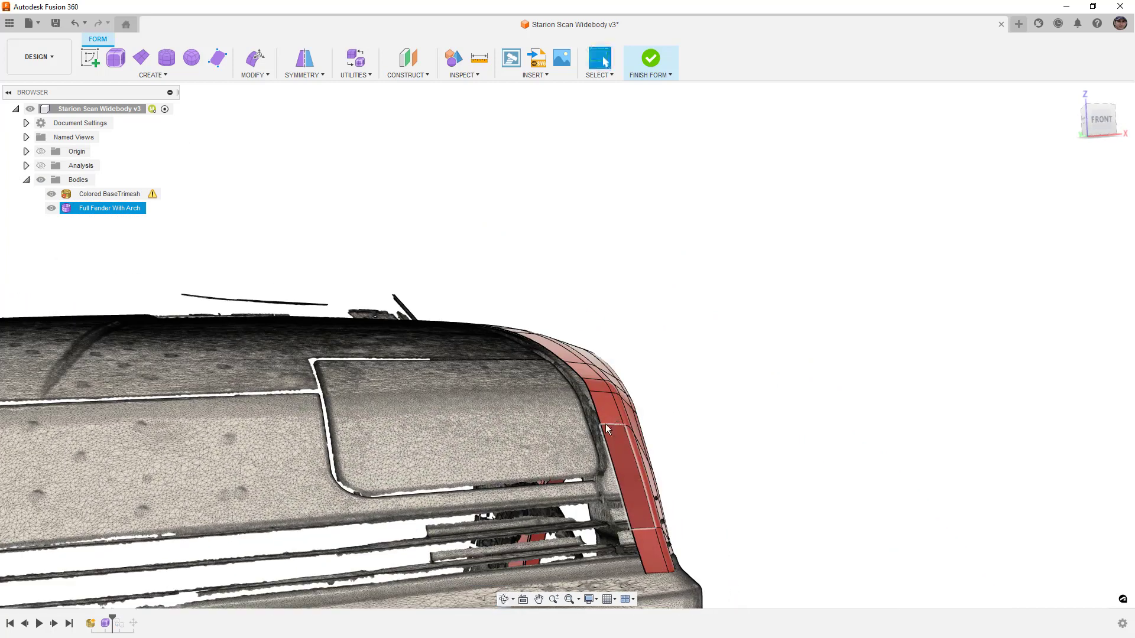
{"action": "scroll", "coordinate": [597, 413], "scroll_direction": "up", "scroll_amount": 3}
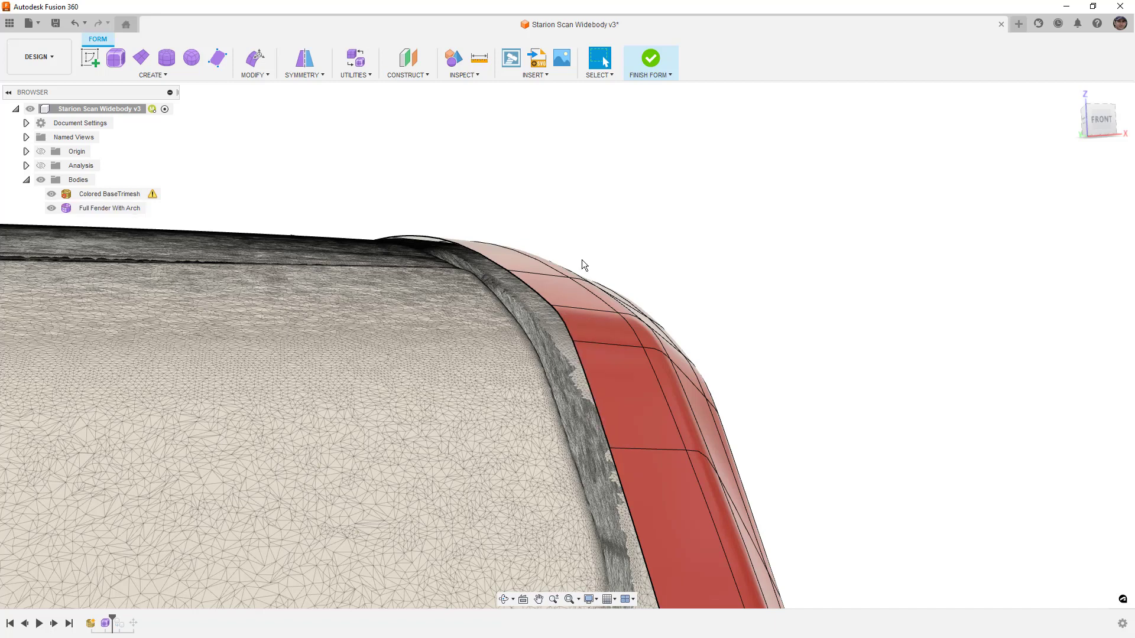
{"action": "scroll", "coordinate": [581, 261], "scroll_direction": "down", "scroll_amount": 5}
{"action": "middle_click_drag", "start_coordinate": [583, 246], "coordinate": [583, 262], "text": "shift"}
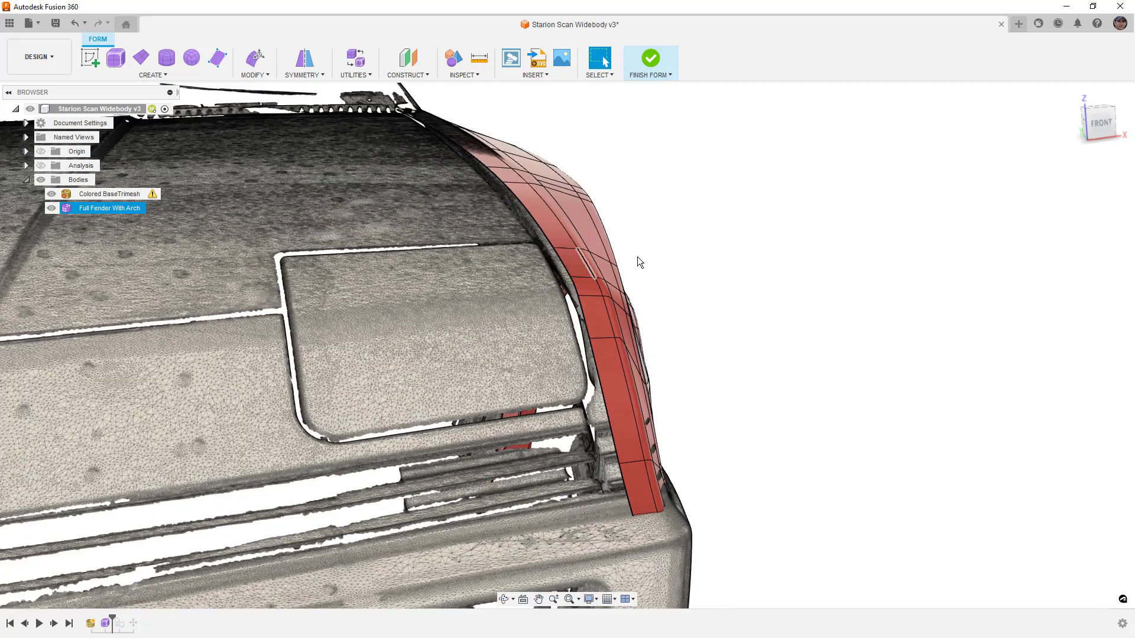
Examine the fender's upper rear corner near the windshield cowl, hiding the Colored BaseTrimesh scan to expose its edges
{"action": "middle_click_drag", "start_coordinate": [673, 250], "coordinate": [690, 404]}
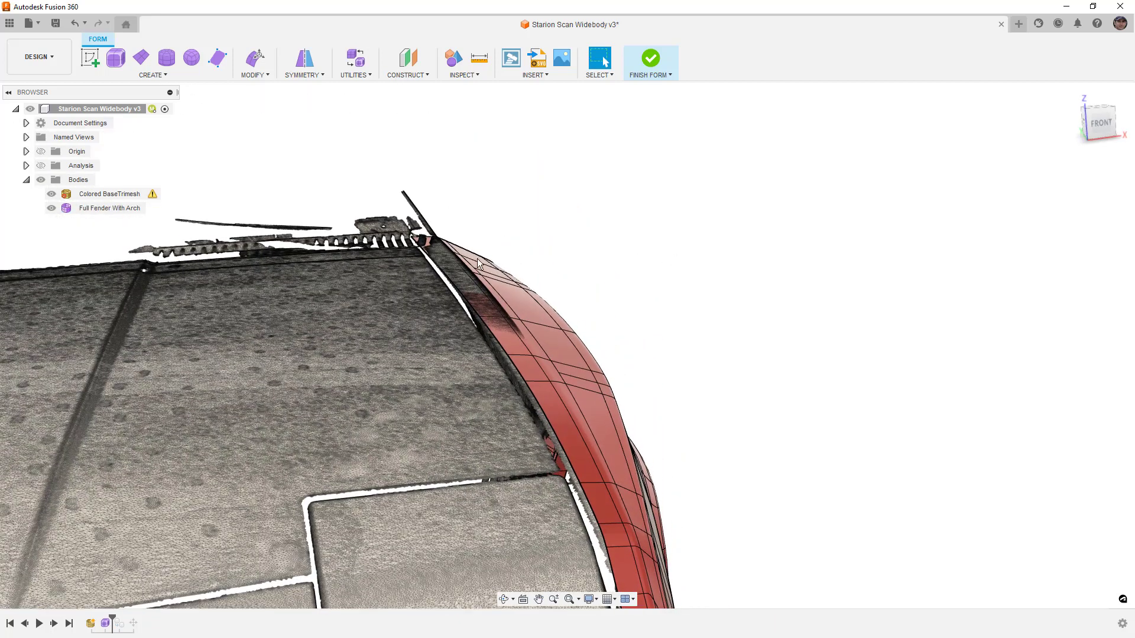
{"action": "scroll", "coordinate": [424, 240], "scroll_direction": "up", "scroll_amount": 5}
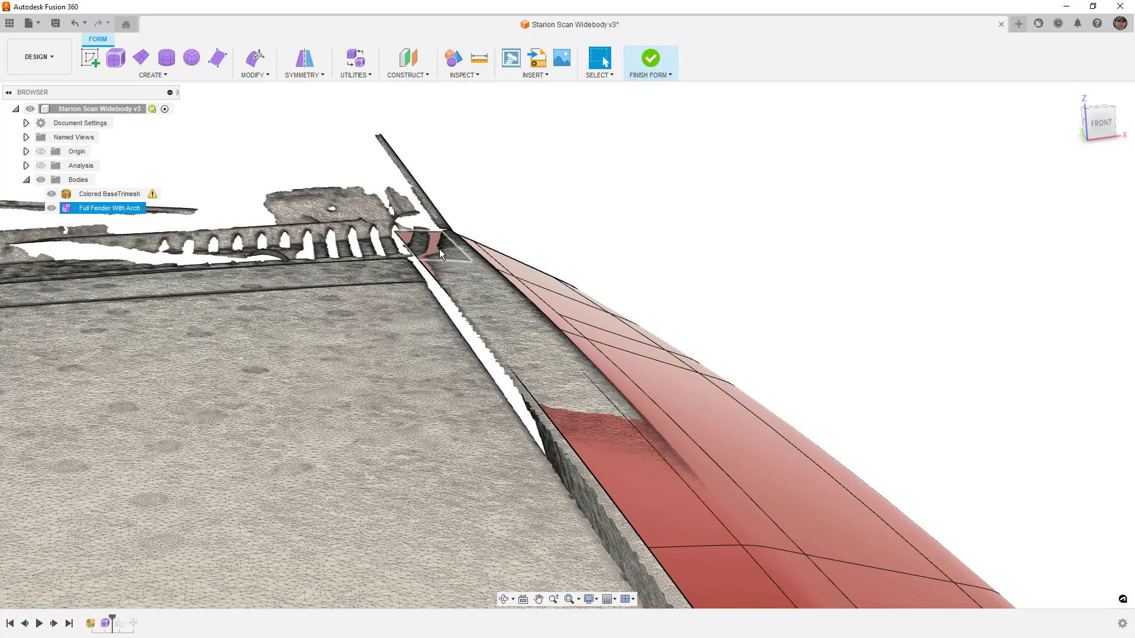
{"action": "left_click", "coordinate": [51, 194]}
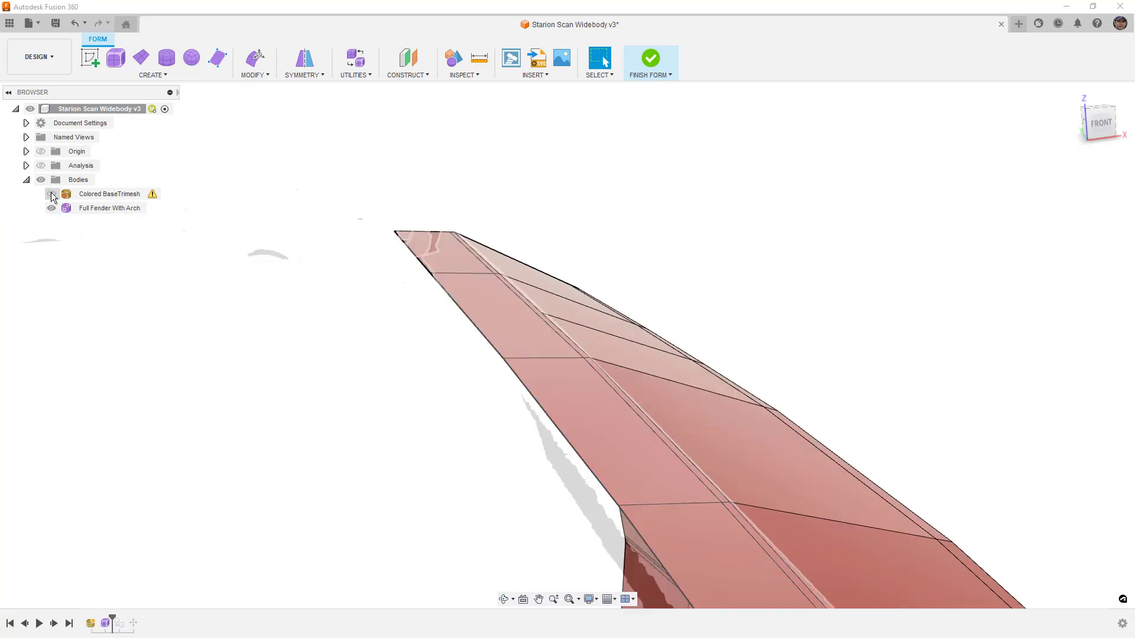
{"action": "middle_click_drag", "start_coordinate": [522, 280], "coordinate": [500, 255], "text": "shift"}
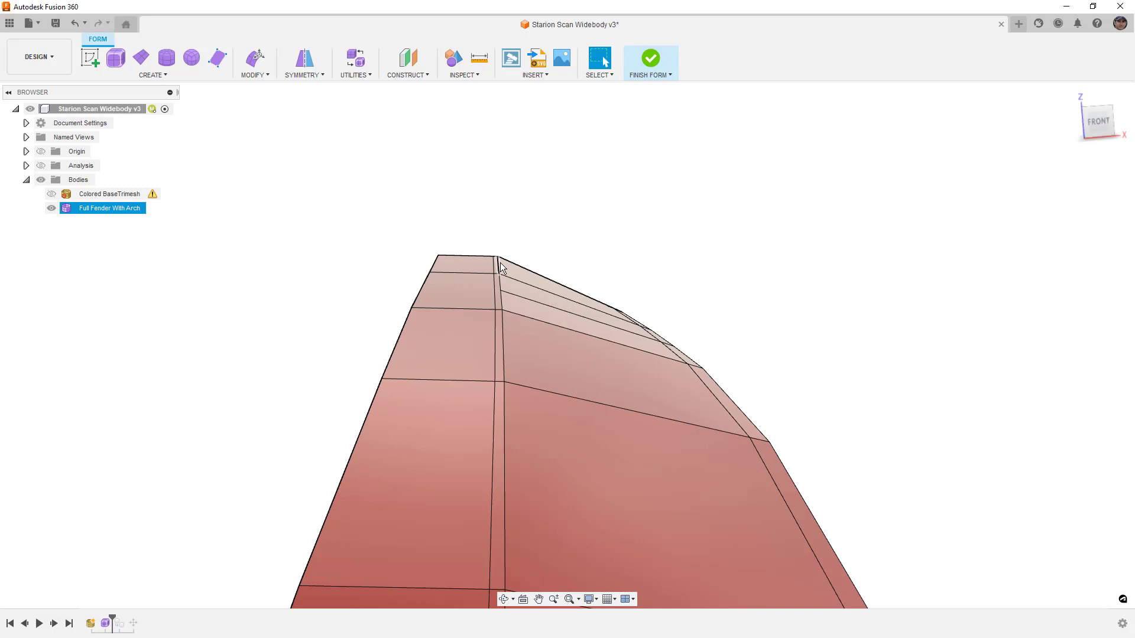
Try to Pull nine vertices on the fender's upper rear inner strip onto the redisplayed Colored BaseTrimesh scan, with automatic targeting
{"action": "scroll", "coordinate": [500, 262], "scroll_direction": "down", "scroll_amount": 2}
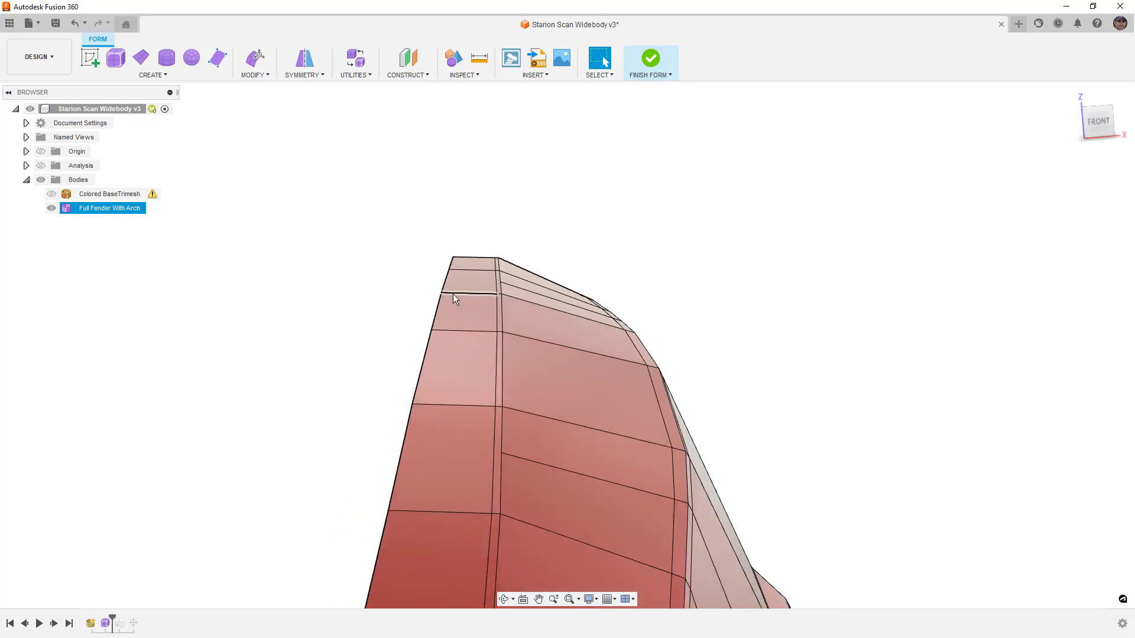
{"action": "left_click", "coordinate": [445, 294]}
{"action": "left_click", "coordinate": [498, 293], "text": "shift"}
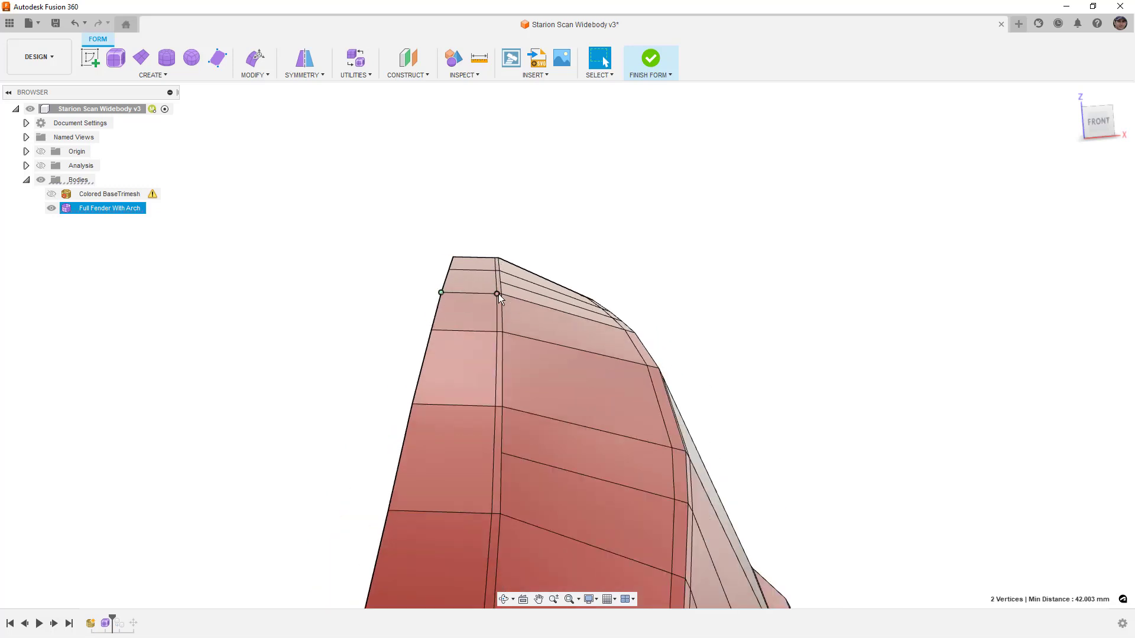
{"action": "left_click", "coordinate": [502, 294], "text": "shift"}
{"action": "left_click", "coordinate": [498, 332], "text": "shift"}
{"action": "left_click", "coordinate": [431, 330], "text": "shift"}
{"action": "left_click", "coordinate": [412, 405], "text": "shift"}
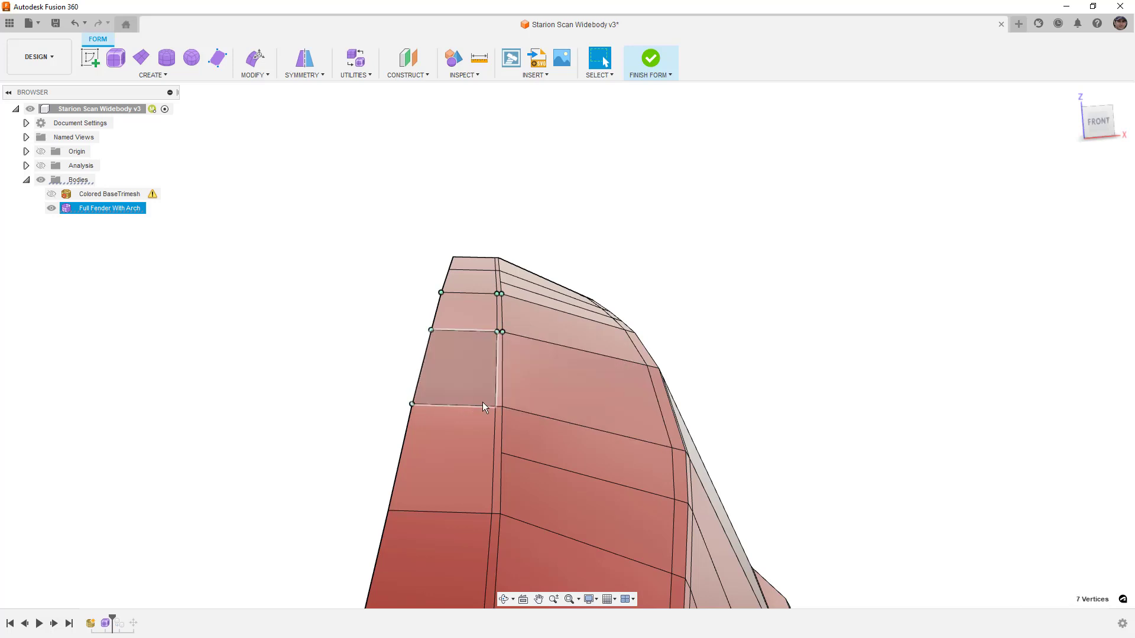
{"action": "left_click", "coordinate": [51, 194]}
{"action": "left_click", "coordinate": [254, 75]}
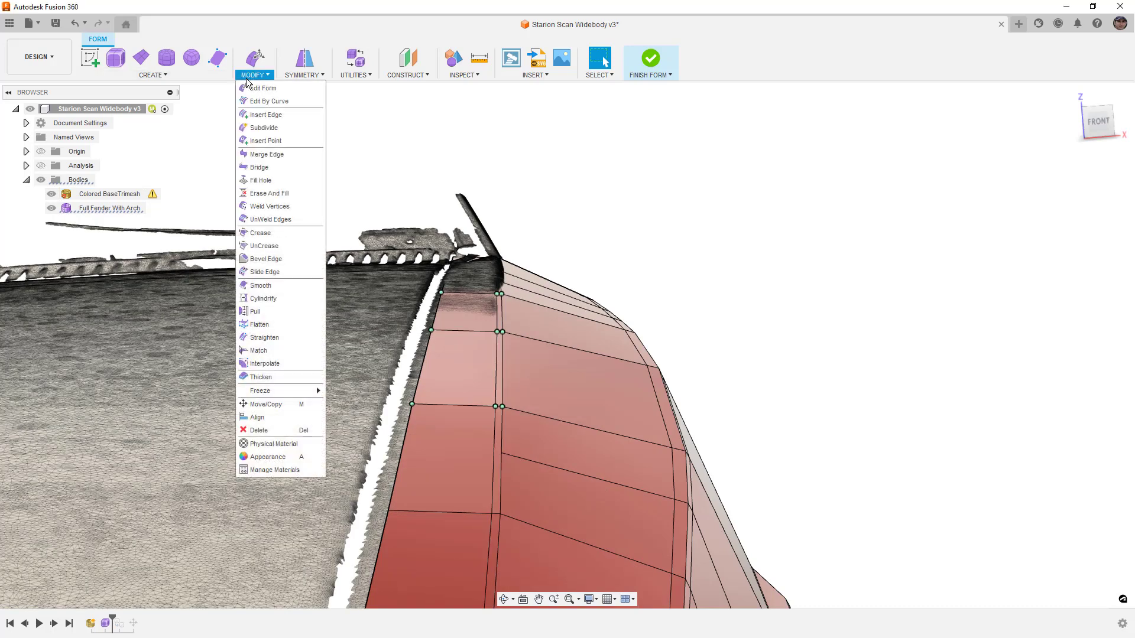
{"action": "left_click", "coordinate": [271, 301]}
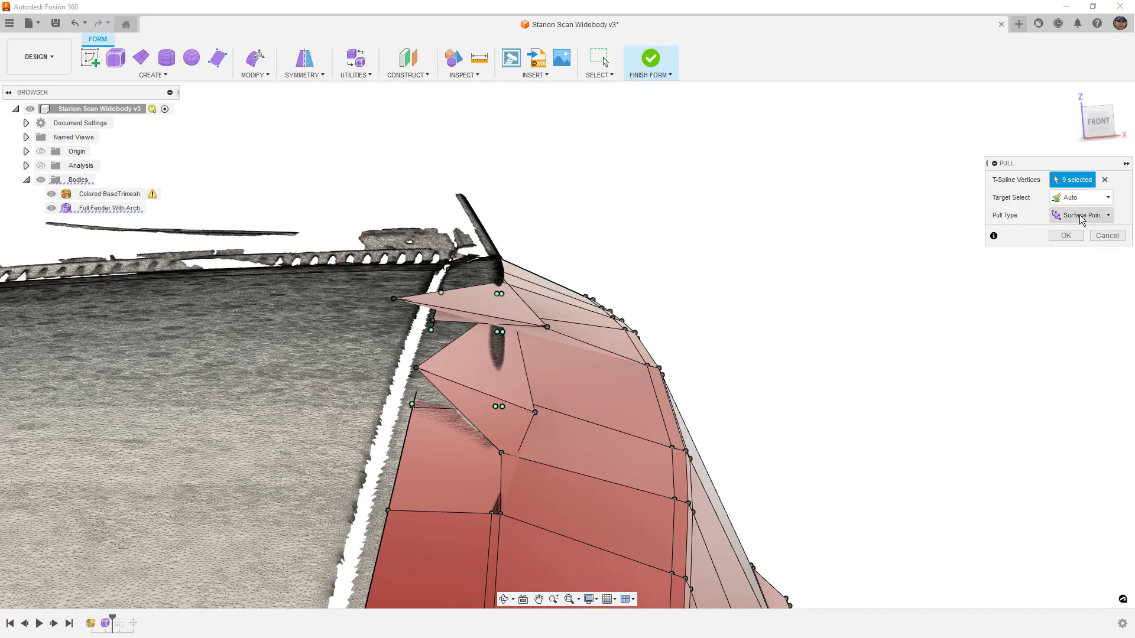
{"action": "mouse_move", "coordinate": [864, 318]}
{"action": "middle_mouse_down", "text": "shift"}
{"action": "mouse_move", "coordinate": [851, 307]}
{"action": "mouse_move", "coordinate": [850, 320]}
{"action": "middle_mouse_up", "text": "shift"}
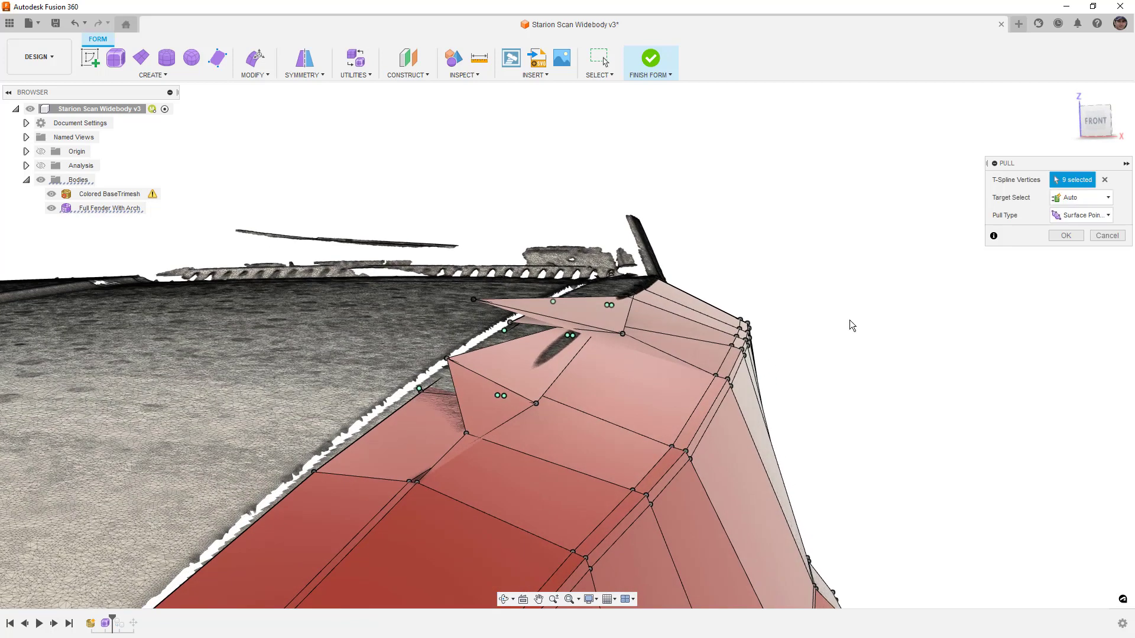
Try the Select Targets option for pulling the vertices onto the scan, and return Target Select to Auto
{"action": "left_click", "coordinate": [1097, 199]}
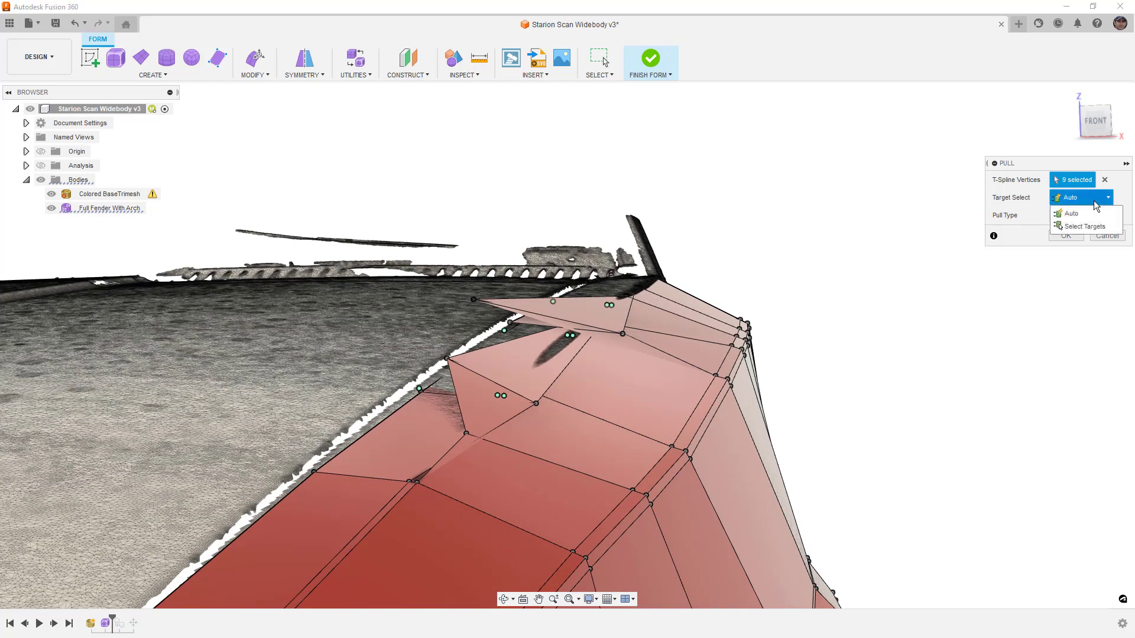
{"action": "left_click", "coordinate": [1091, 227]}
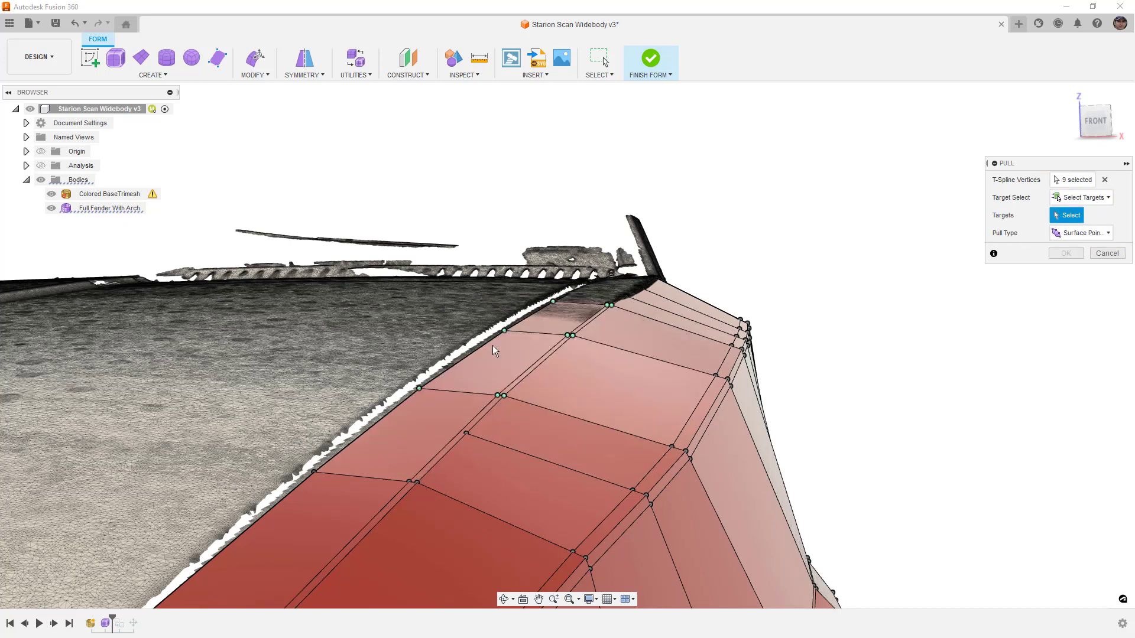
{"action": "scroll", "coordinate": [414, 382], "scroll_direction": "up", "scroll_amount": 5}
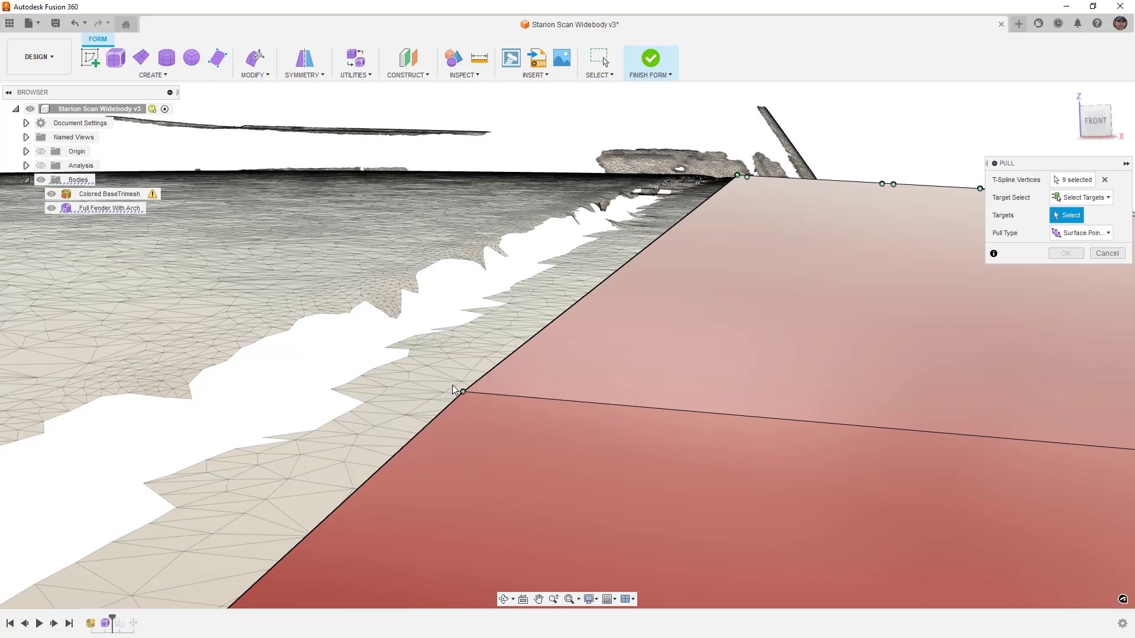
{"action": "left_click", "coordinate": [1104, 198]}
{"action": "left_click", "coordinate": [1093, 213]}
{"action": "scroll", "coordinate": [727, 237], "scroll_direction": "down", "scroll_amount": 5}
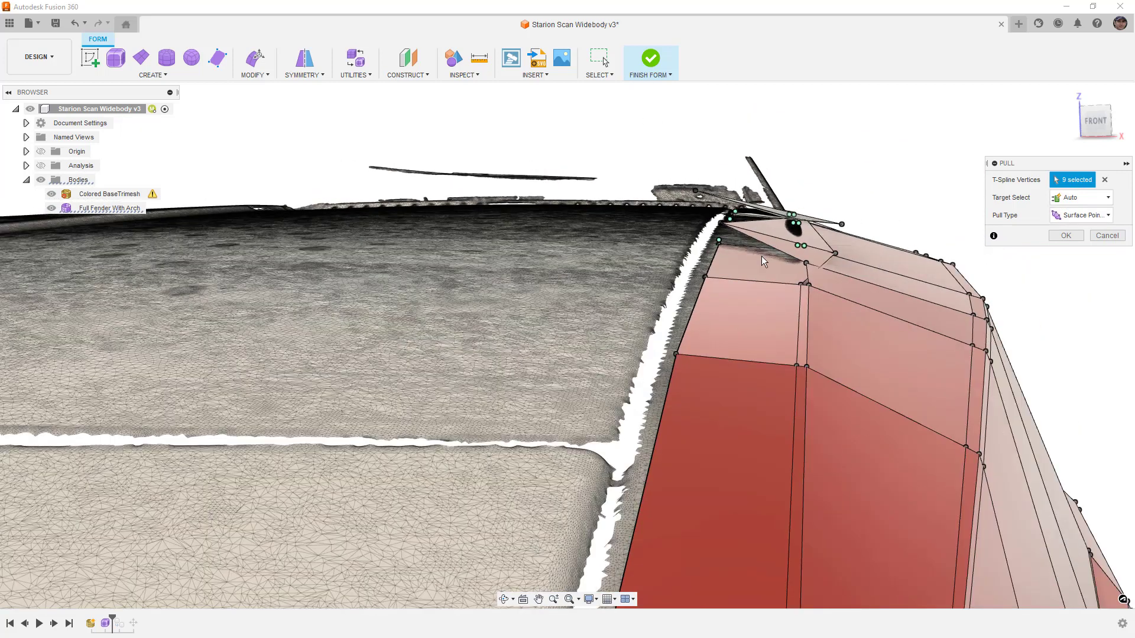
{"action": "middle_click_drag", "start_coordinate": [767, 262], "coordinate": [760, 265], "text": "shift"}
Clear the Pull selection, try pulling single vertices along the hood gap and the adjacent body line, and cancel the command
{"action": "left_click", "coordinate": [1105, 180]}
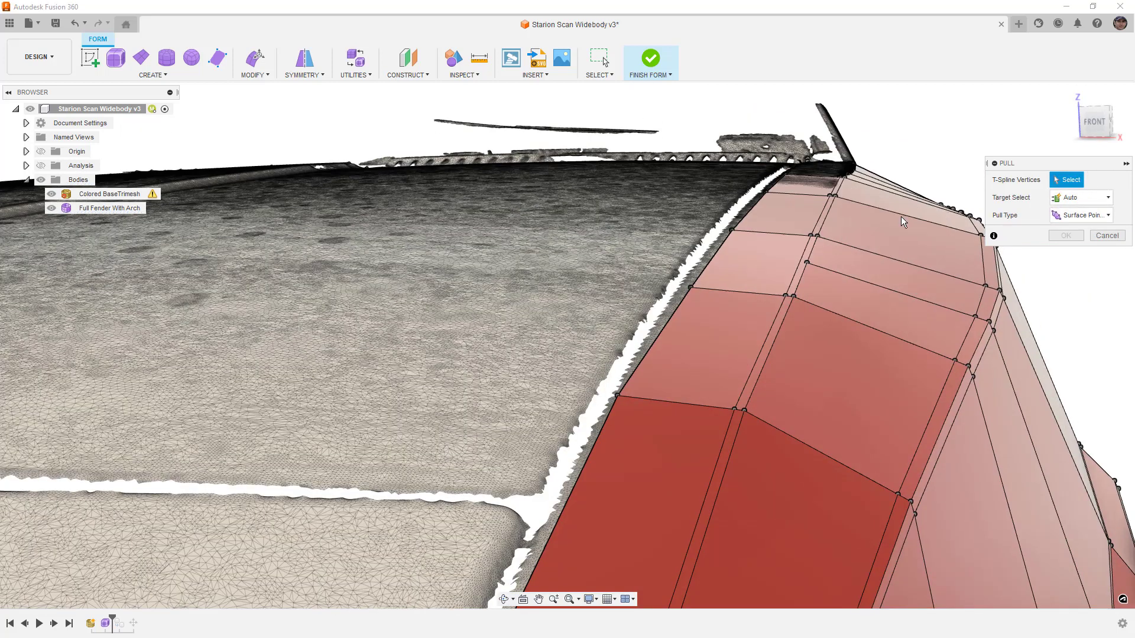
{"action": "left_click", "coordinate": [691, 288]}
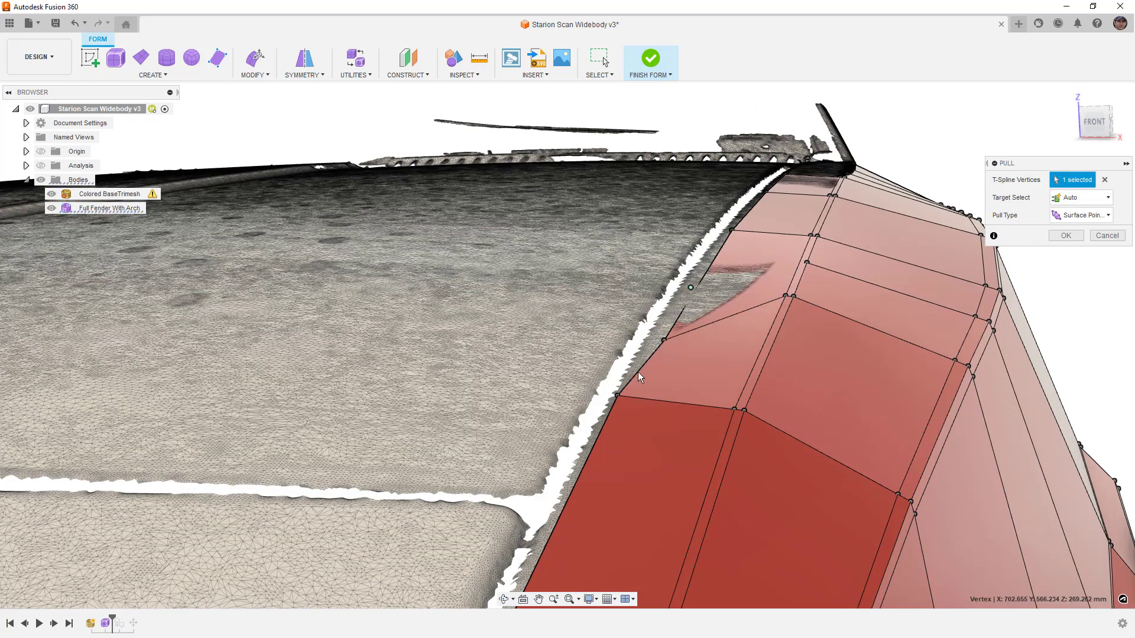
{"action": "scroll", "coordinate": [650, 366], "scroll_direction": "up", "scroll_amount": 6}
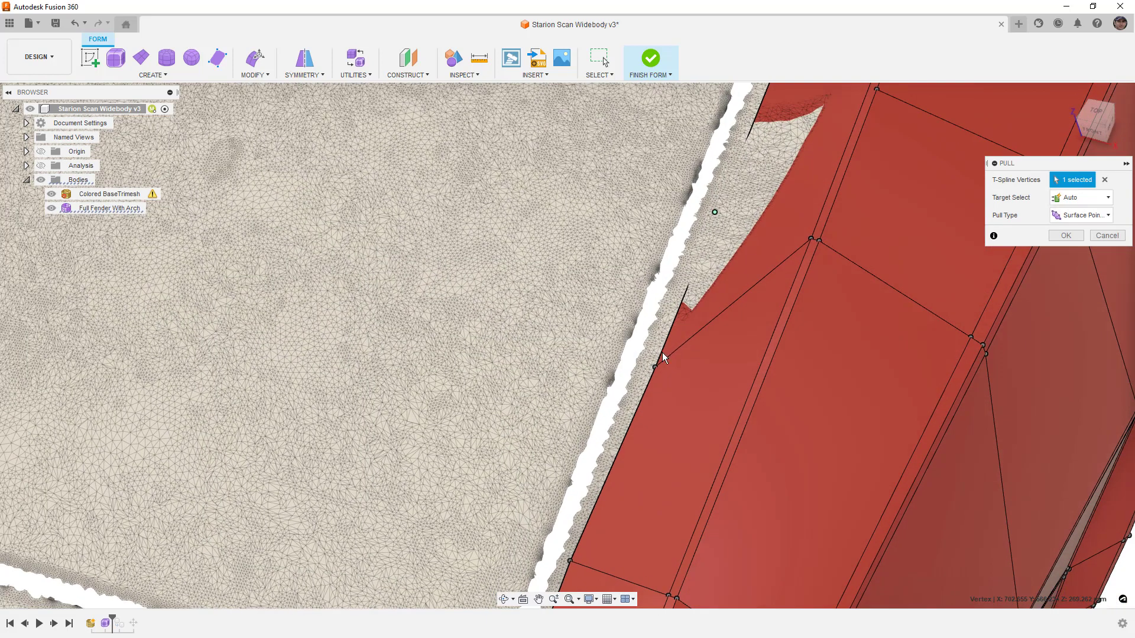
{"action": "left_click", "coordinate": [812, 240]}
{"action": "left_click", "coordinate": [818, 241]}
{"action": "middle_click_drag", "start_coordinate": [815, 303], "coordinate": [821, 271], "text": "shift"}
{"action": "left_click", "coordinate": [1110, 236]}
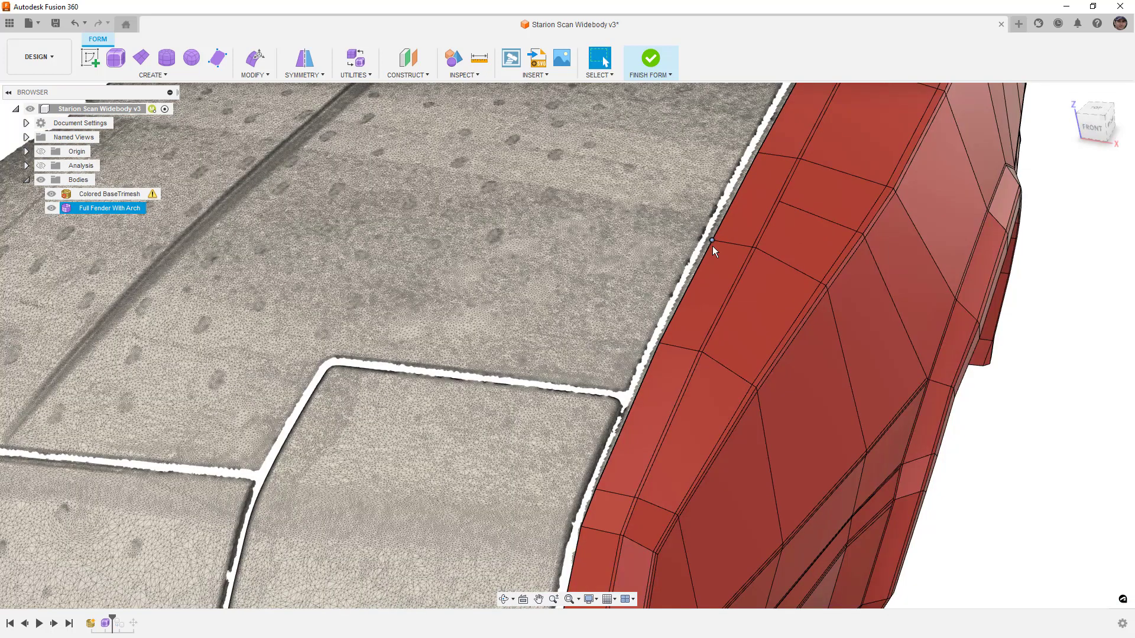
Examine the whole fender against the scan, focusing on its lower front end where it meets the bumper corner
{"action": "scroll", "coordinate": [715, 300], "scroll_direction": "down", "scroll_amount": 6}
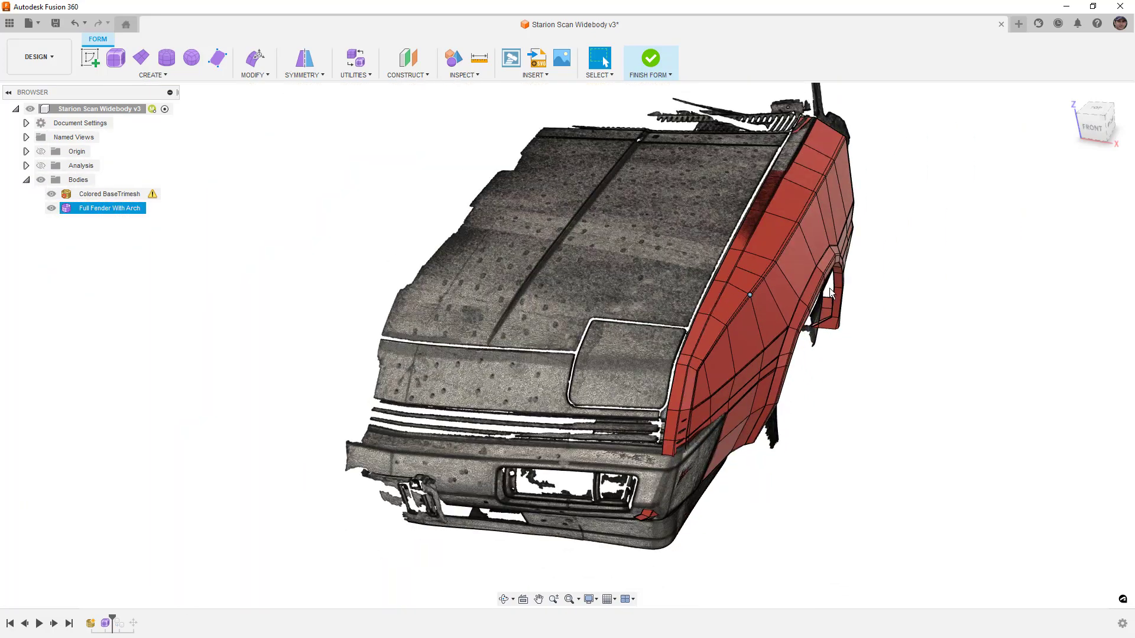
{"action": "middle_click_drag", "start_coordinate": [899, 322], "coordinate": [899, 306], "text": "shift"}
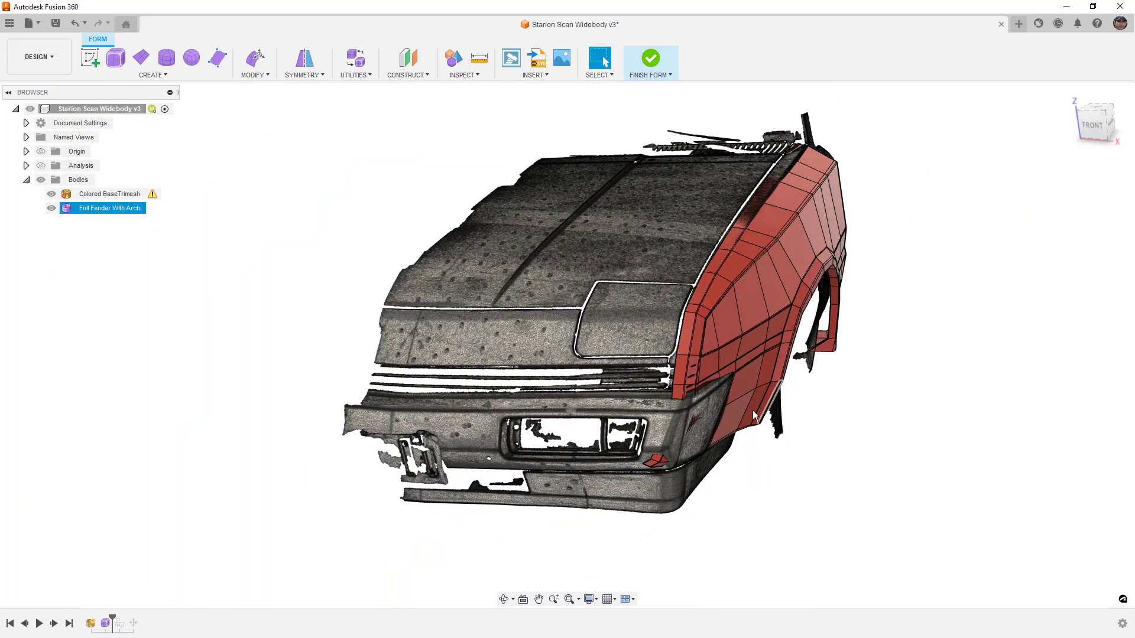
{"action": "scroll", "coordinate": [702, 423], "scroll_direction": "up", "scroll_amount": 5}
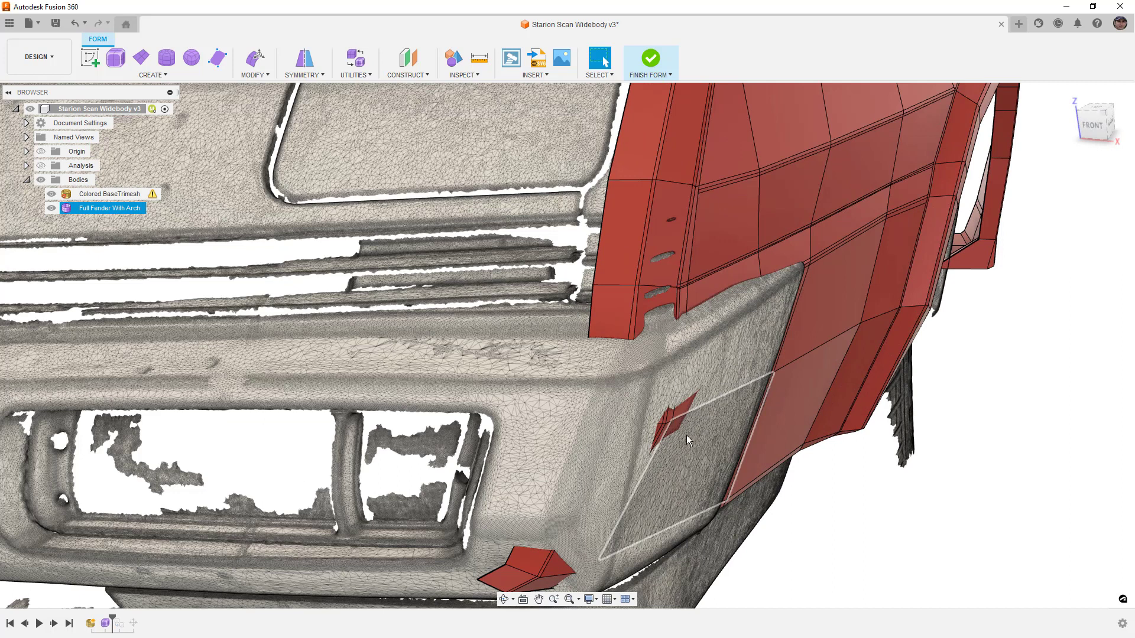
{"action": "scroll", "coordinate": [719, 374], "scroll_direction": "down", "scroll_amount": 8}
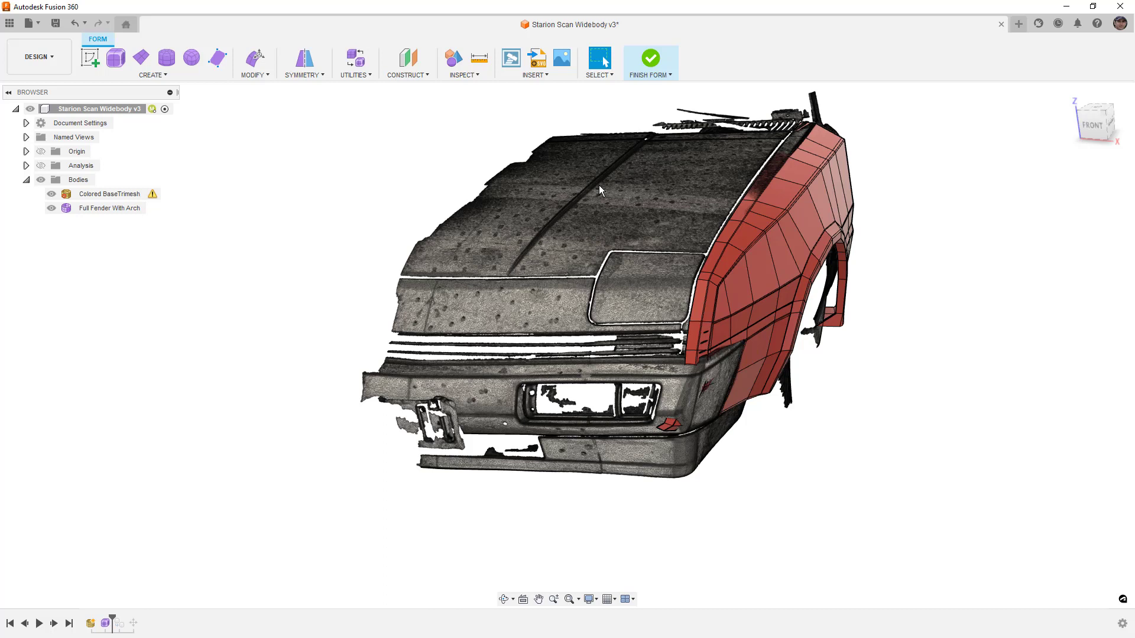
Start Edit Form and select seven edges on the fender's upper rear inner strip, hiding the scan to reach them
{"action": "left_click", "coordinate": [810, 144]}
{"action": "scroll", "coordinate": [818, 127], "scroll_direction": "up", "scroll_amount": 5}
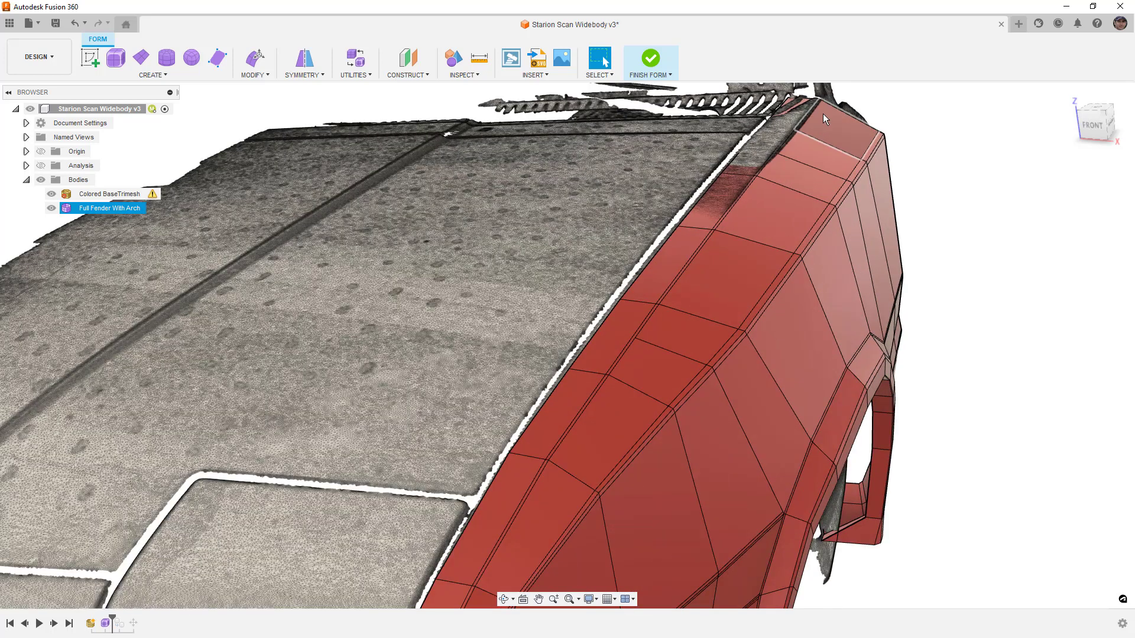
{"action": "scroll", "coordinate": [820, 110], "scroll_direction": "up", "scroll_amount": 4}
{"action": "scroll", "coordinate": [801, 168], "scroll_direction": "up", "scroll_amount": 3}
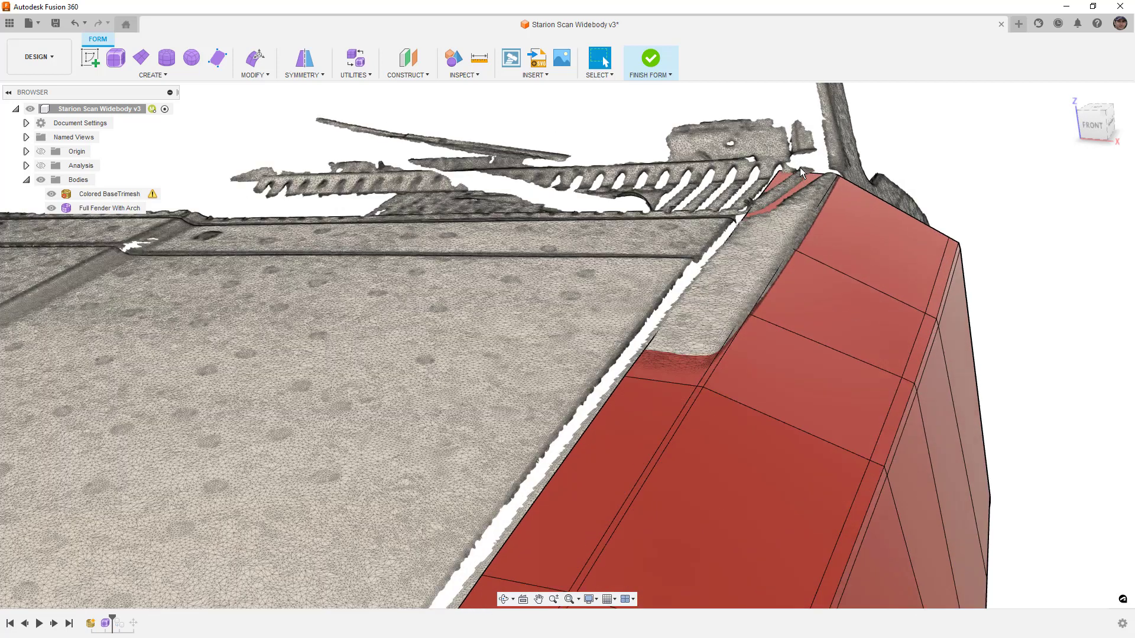
{"action": "left_click", "coordinate": [255, 60]}
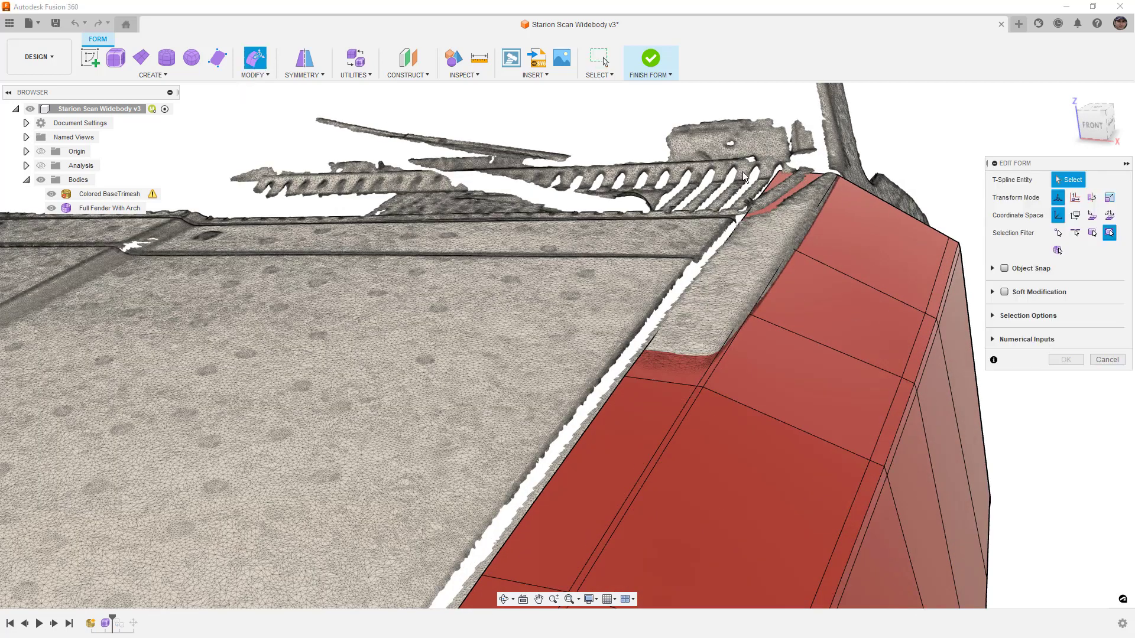
{"action": "double_click", "coordinate": [878, 196]}
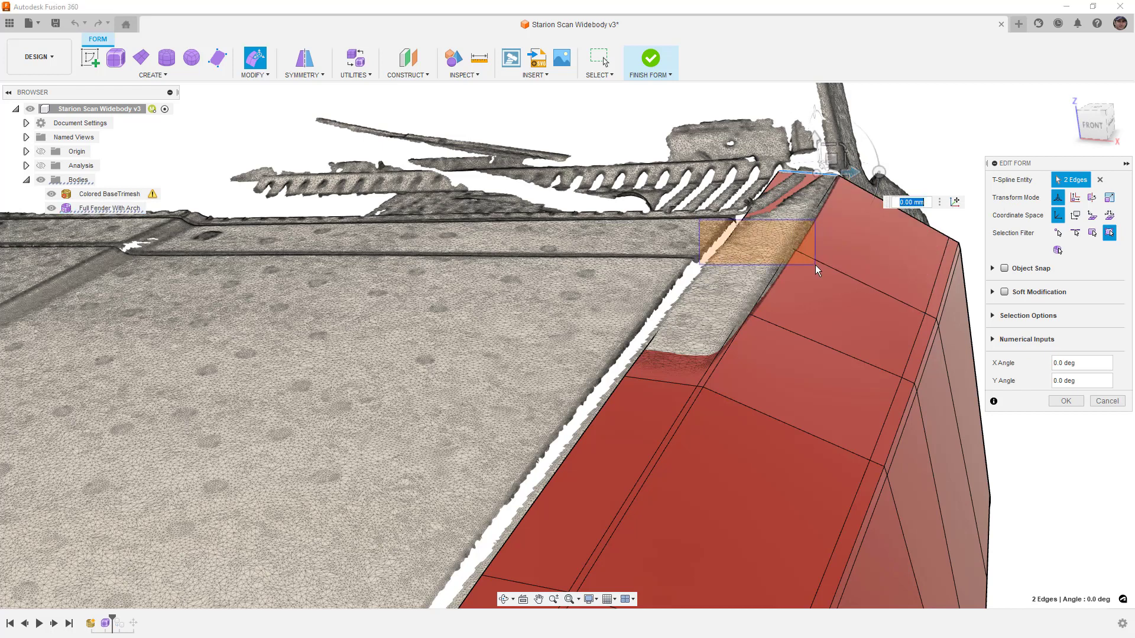
{"action": "middle_click_drag", "start_coordinate": [800, 265], "coordinate": [789, 254], "text": "shift"}
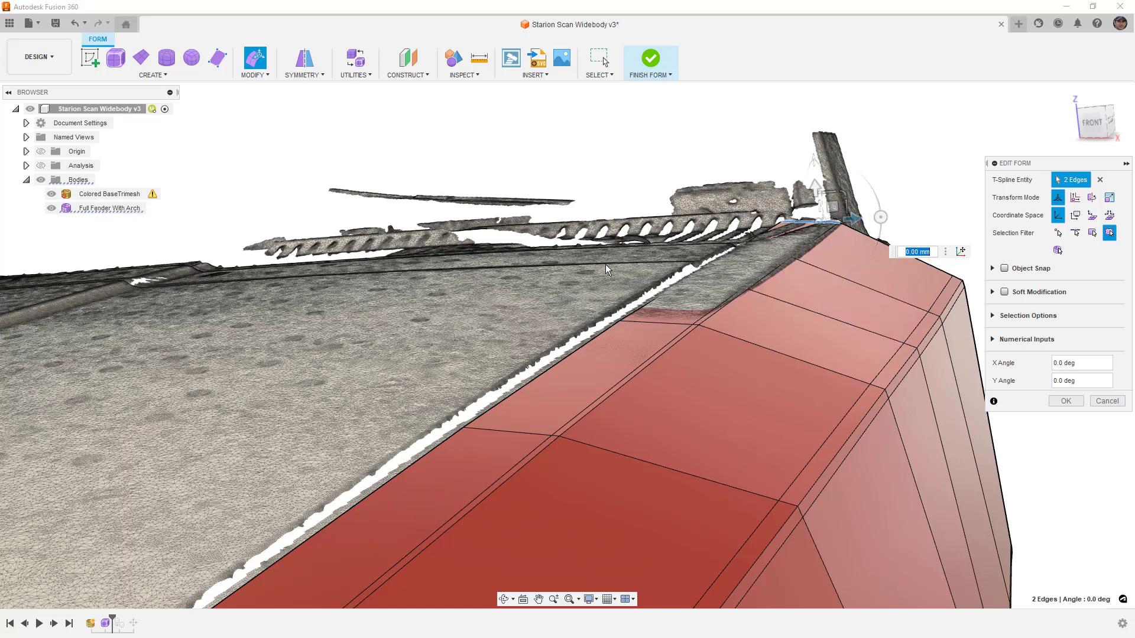
{"action": "double_click", "coordinate": [775, 353]}
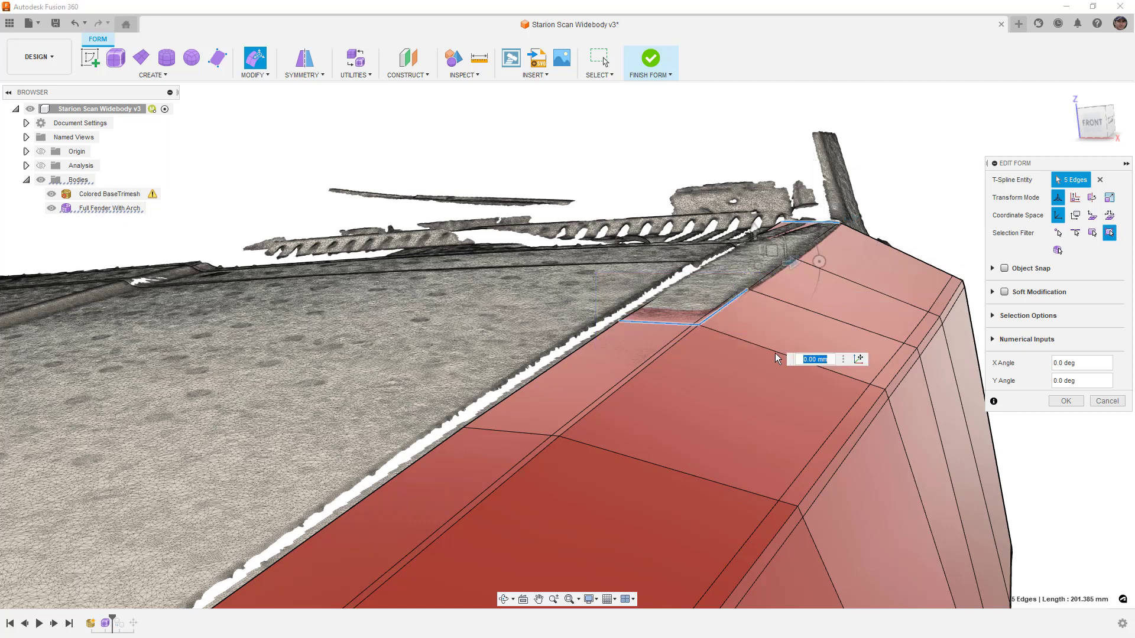
{"action": "left_click", "coordinate": [51, 194]}
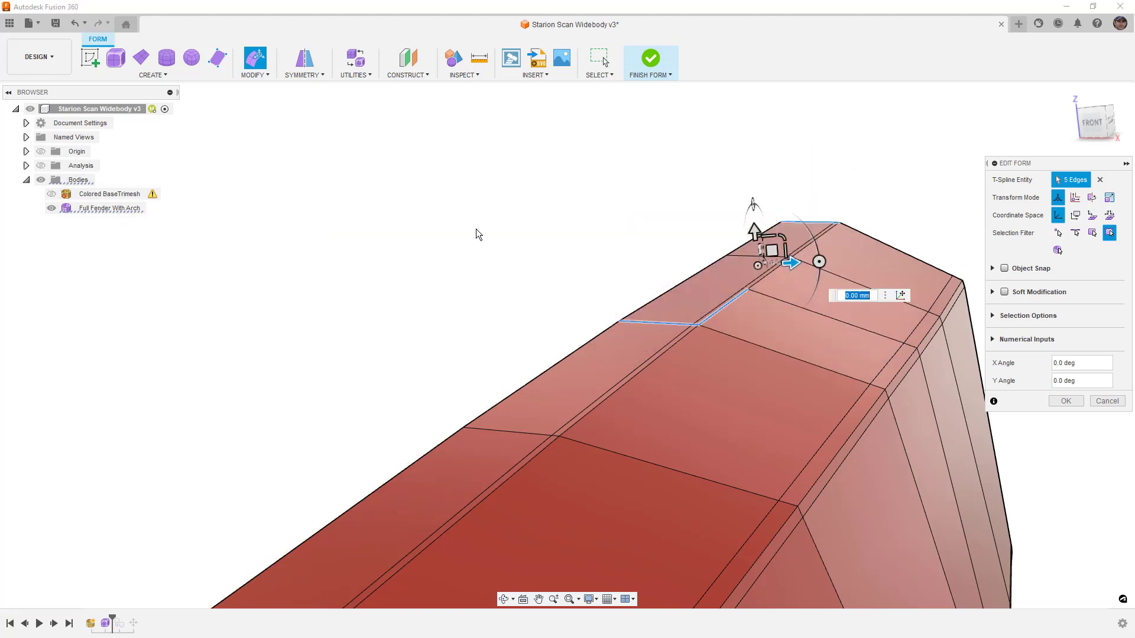
{"action": "middle_click_drag", "start_coordinate": [278, 200], "coordinate": [656, 294], "text": "shift"}
{"action": "left_click_drag", "start_coordinate": [672, 183], "coordinate": [813, 246], "text": "shift"}
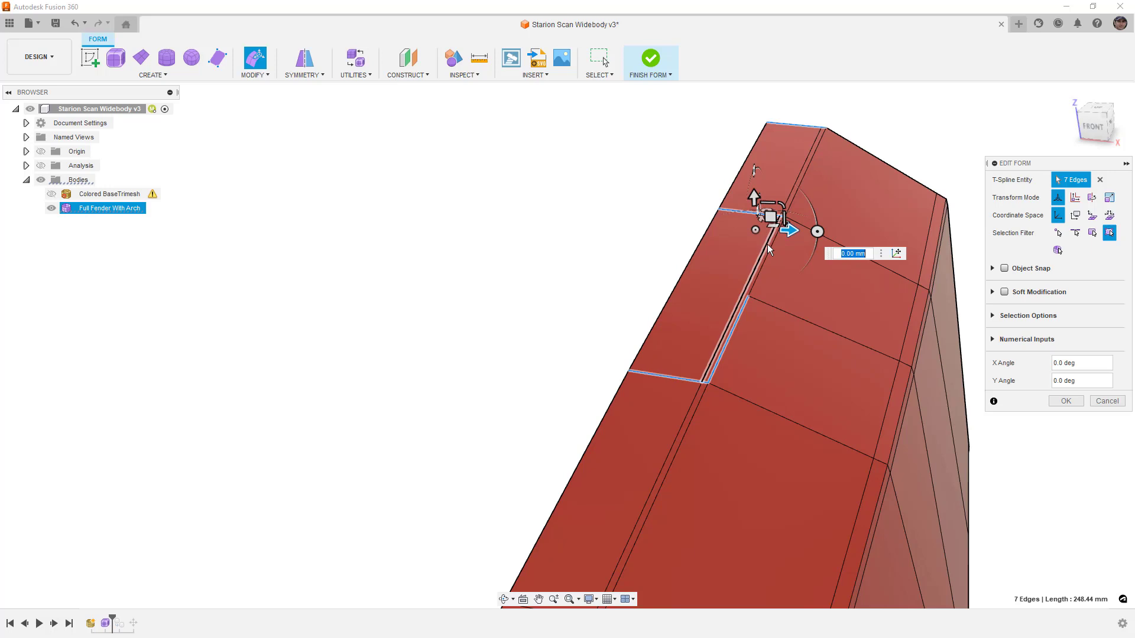
Redisplay the scan and raise the selected edges in the right view by about 1.9 mm and 0.8 mm, using smooth display
{"action": "left_click", "coordinate": [52, 194]}
{"action": "middle_click_drag", "start_coordinate": [419, 302], "coordinate": [582, 256], "text": "shift"}
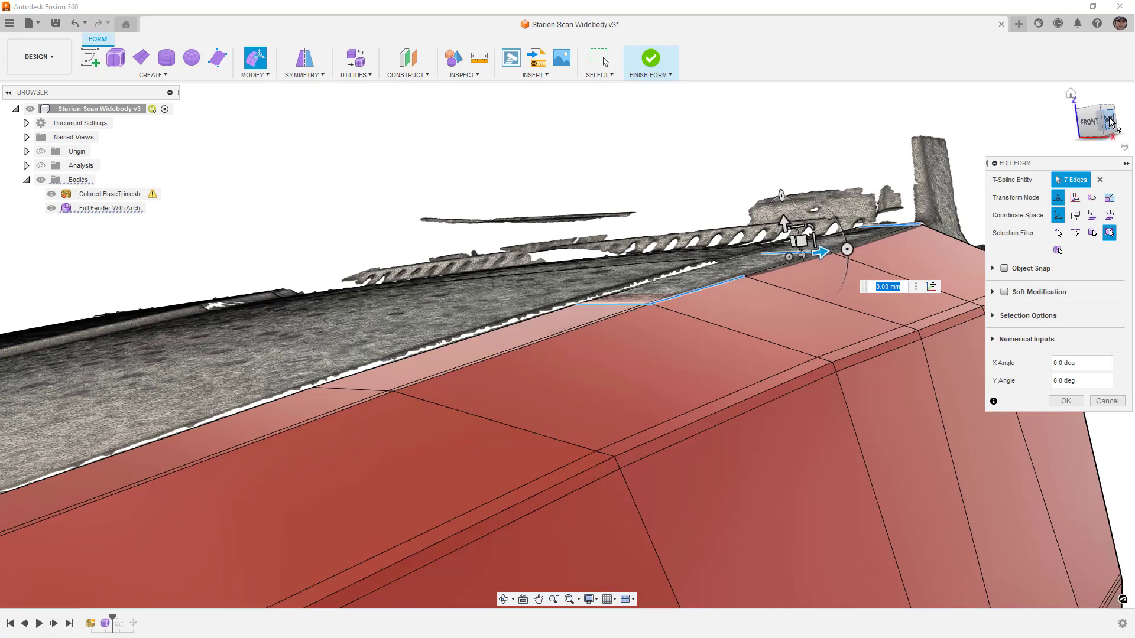
{"action": "left_click", "coordinate": [1109, 119]}
{"action": "left_click_drag", "start_coordinate": [601, 289], "coordinate": [597, 283]}
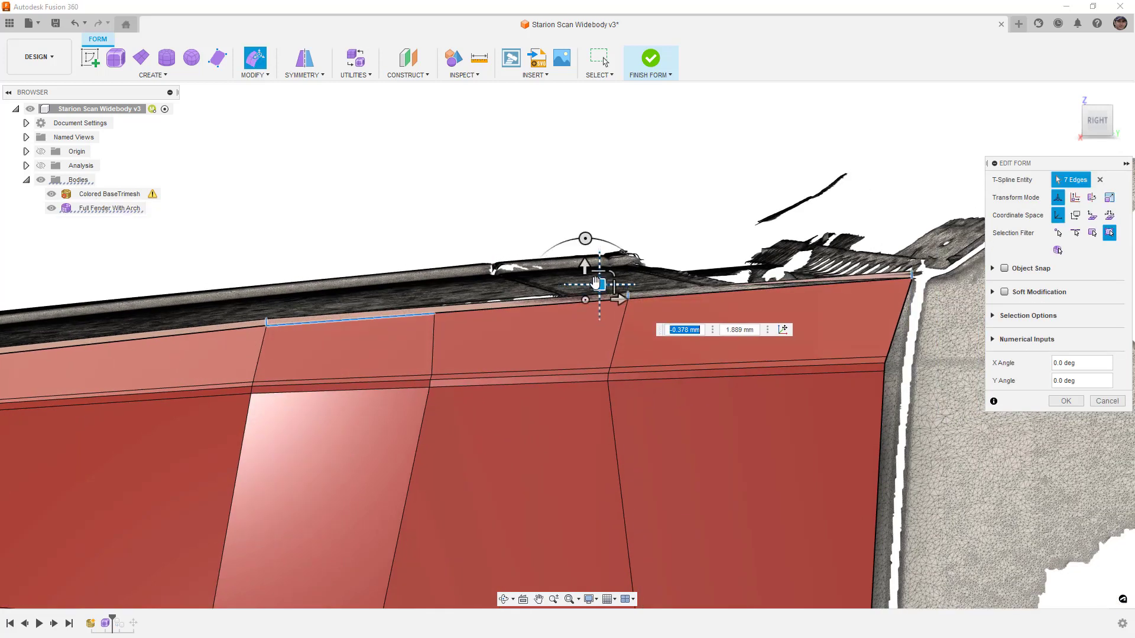
{"action": "key", "text": "alt+3"}
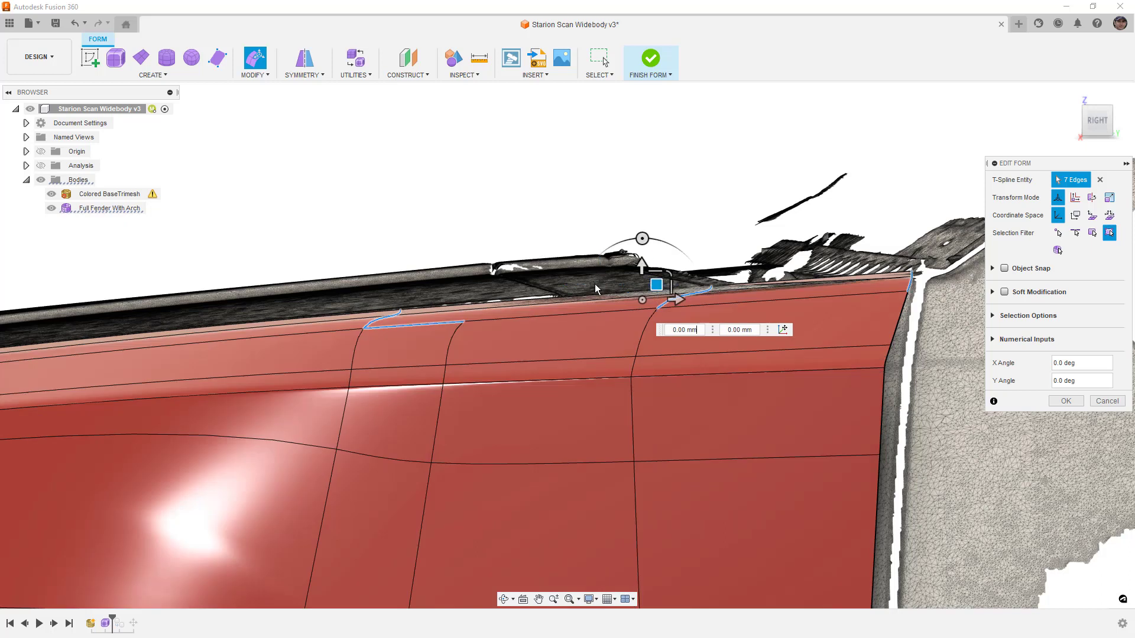
{"action": "key", "text": "alt+1"}
{"action": "key", "text": "alt+3"}
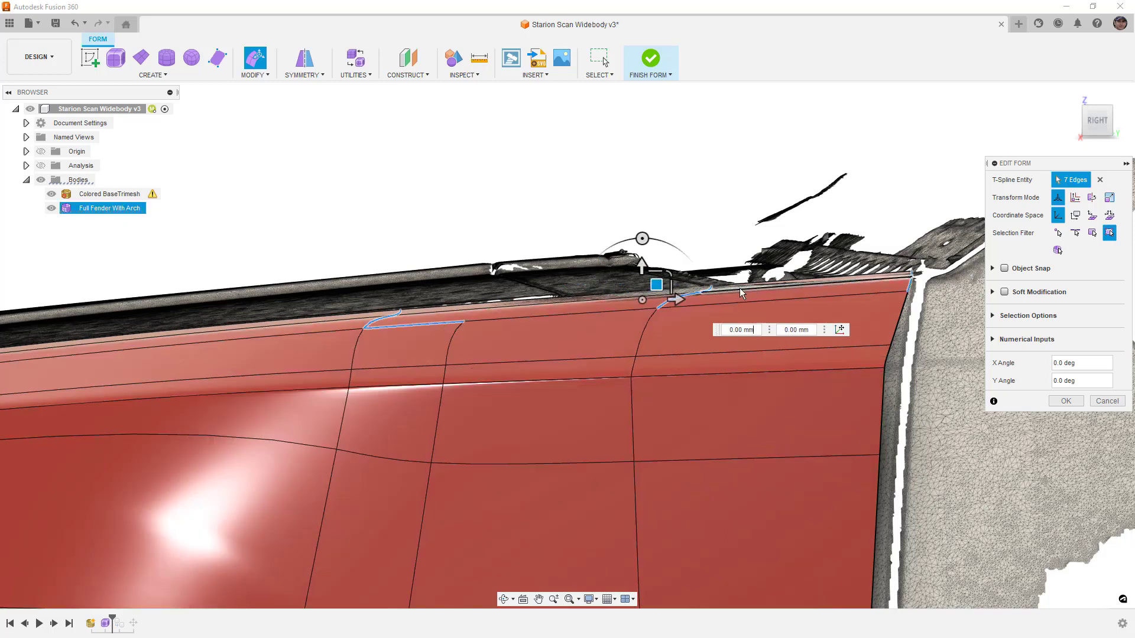
{"action": "left_click_drag", "start_coordinate": [658, 286], "coordinate": [658, 285]}
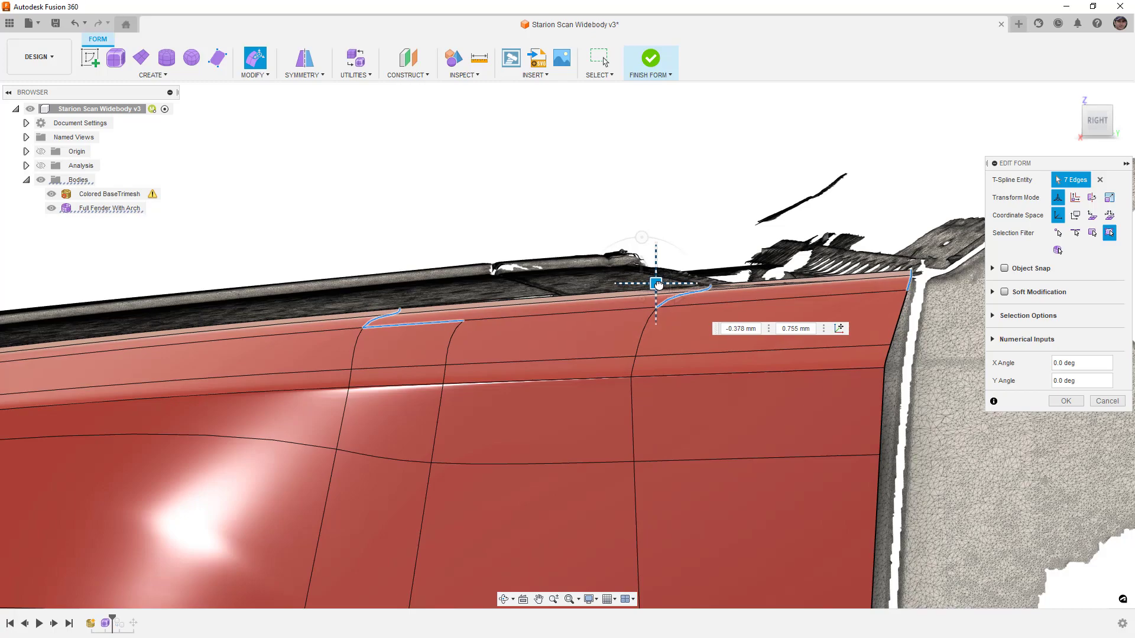
Select two adjoining cross edges near the fender's upper rear corner and move them about 0.36 mm inward and 1.65 mm down
{"action": "middle_click_drag", "start_coordinate": [705, 291], "coordinate": [807, 292], "text": "shift"}
{"action": "left_click", "coordinate": [857, 251]}
{"action": "scroll", "coordinate": [771, 287], "scroll_direction": "up", "scroll_amount": 4}
{"action": "middle_click_drag", "start_coordinate": [695, 332], "coordinate": [687, 332], "text": "shift"}
{"action": "left_click", "coordinate": [687, 331]}
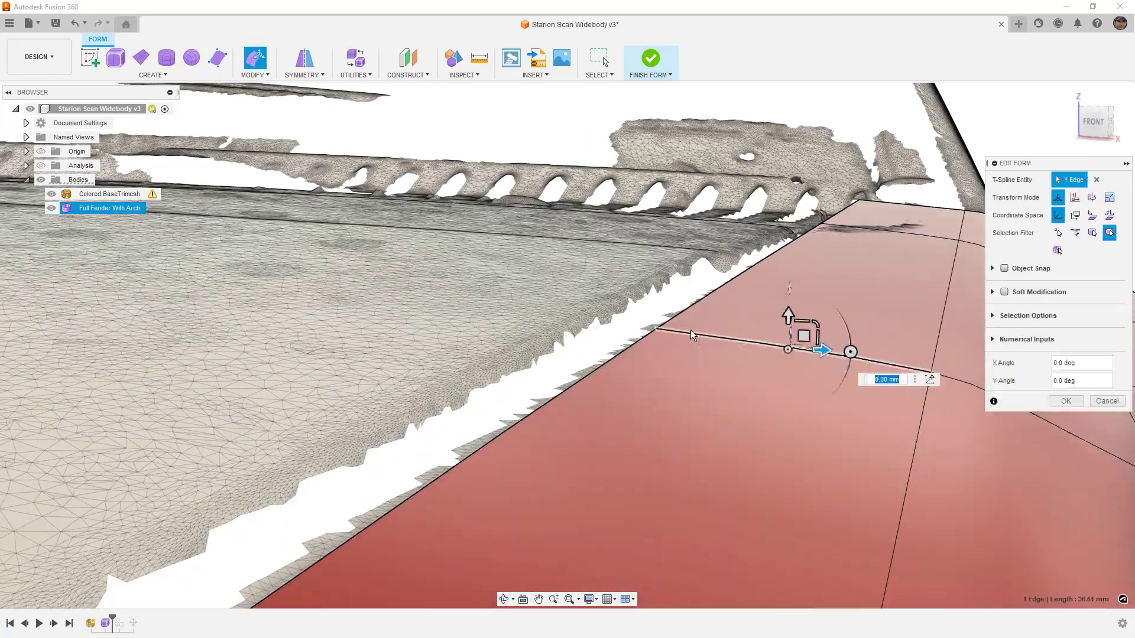
{"action": "scroll", "coordinate": [688, 332], "scroll_direction": "down", "scroll_amount": 4}
{"action": "left_click", "coordinate": [825, 368], "text": "shift"}
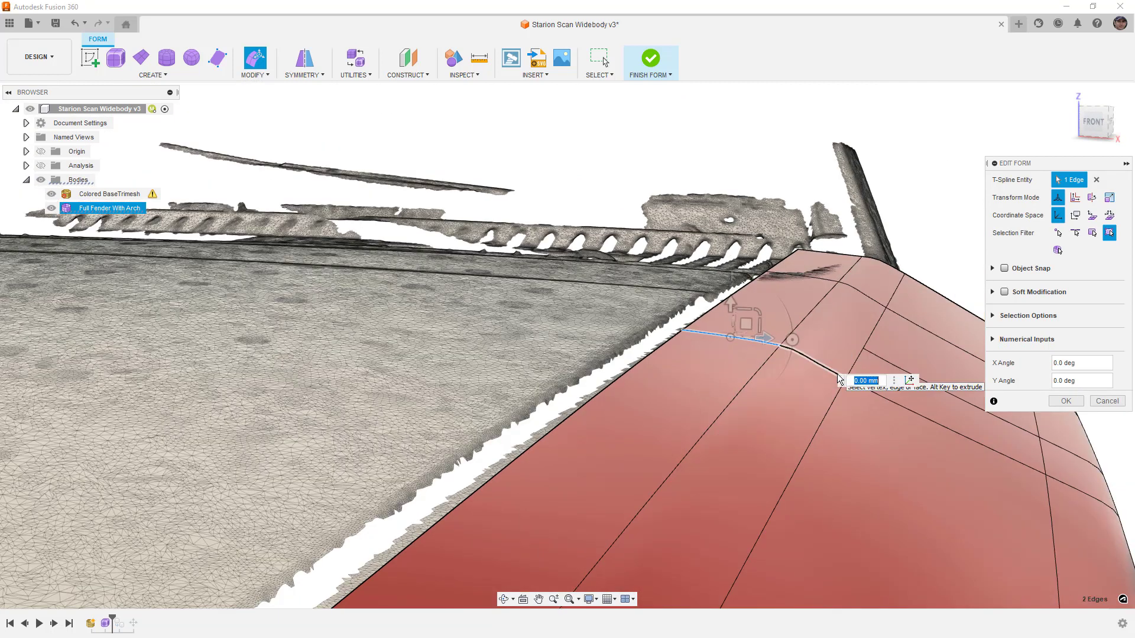
{"action": "left_click_drag", "start_coordinate": [784, 337], "coordinate": [781, 342]}
Select two adjoining cross edges in the next row forward on the fender's upper inner strip and move them about 0.19 mm inward and 0.85 mm down
{"action": "middle_click_drag", "start_coordinate": [782, 341], "coordinate": [721, 346], "text": "shift"}
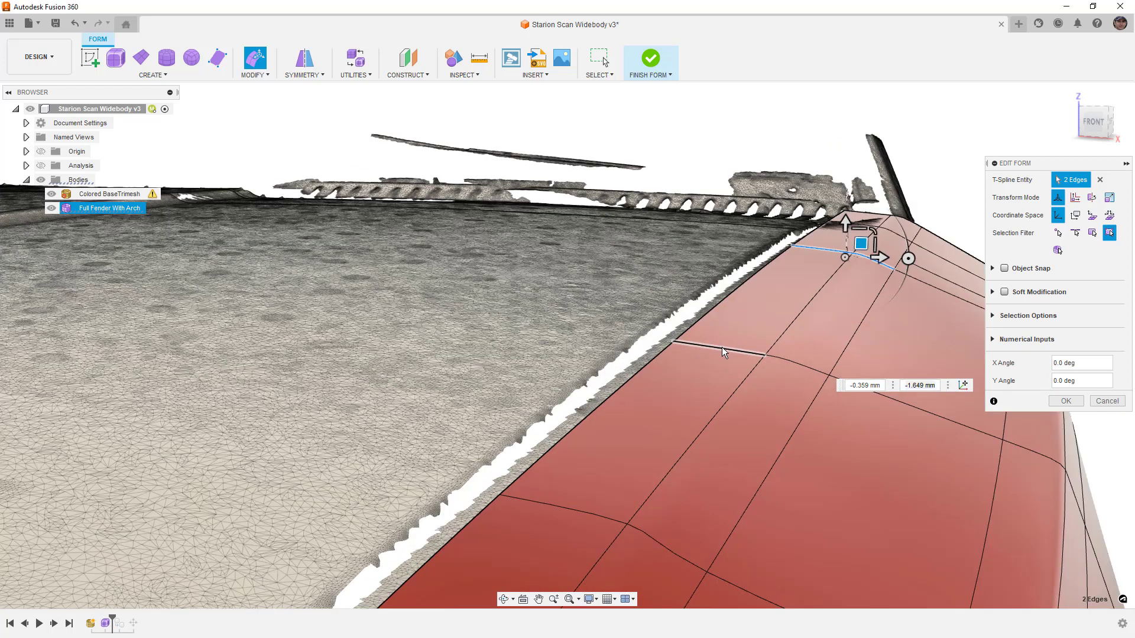
{"action": "left_click", "coordinate": [723, 349]}
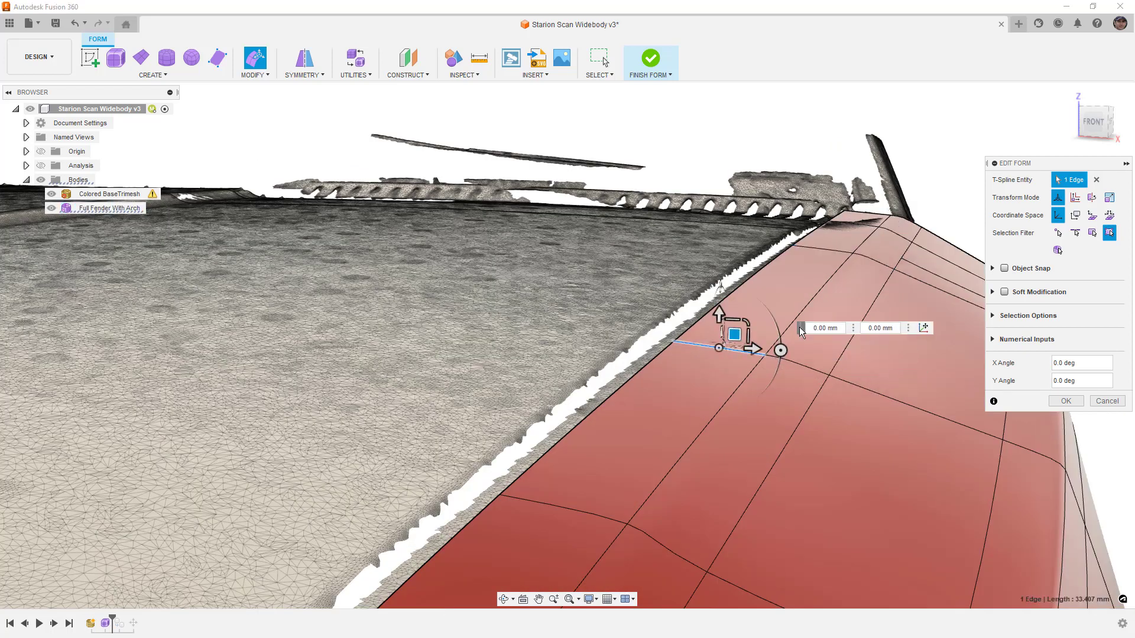
{"action": "left_click", "coordinate": [795, 362], "text": "shift"}
{"action": "left_click_drag", "start_coordinate": [770, 345], "coordinate": [769, 349]}
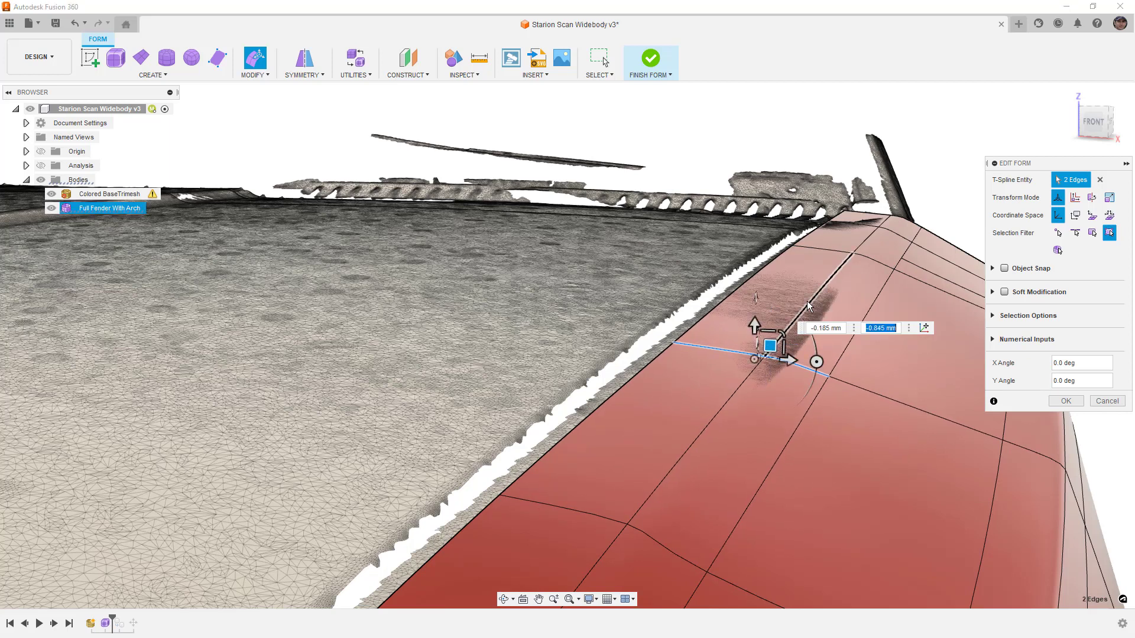
Select the two cross edges one row further forward and move them about 0.2 mm inward and 0.87 mm down
{"action": "middle_click_drag", "start_coordinate": [831, 258], "coordinate": [795, 287], "text": "shift"}
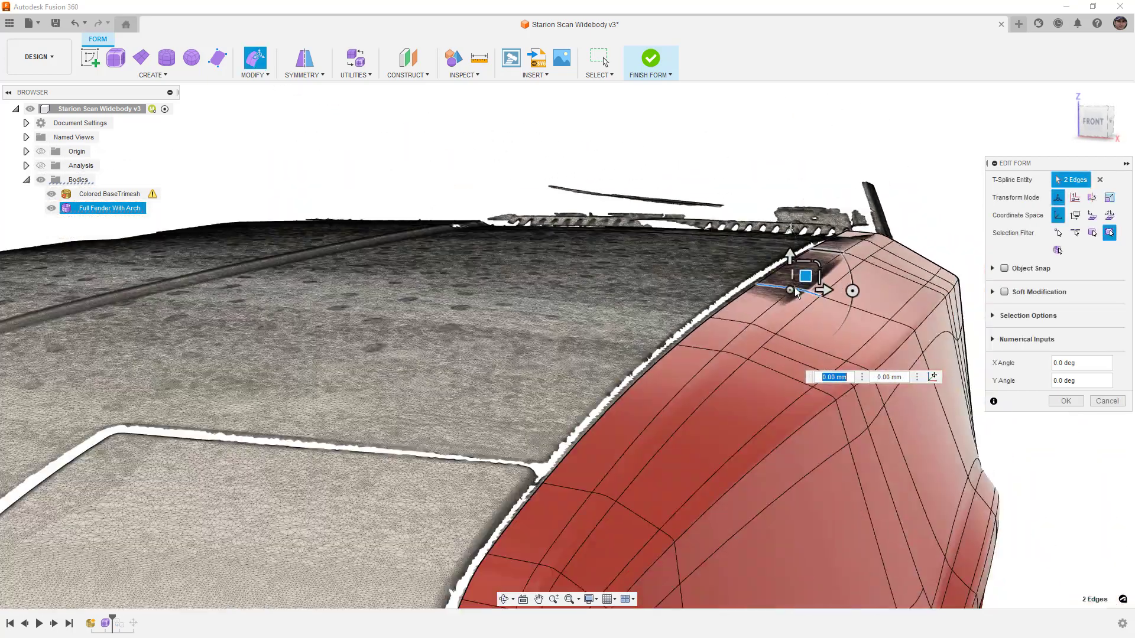
{"action": "scroll", "coordinate": [714, 335], "scroll_direction": "up", "scroll_amount": 2}
{"action": "left_click", "coordinate": [740, 310]}
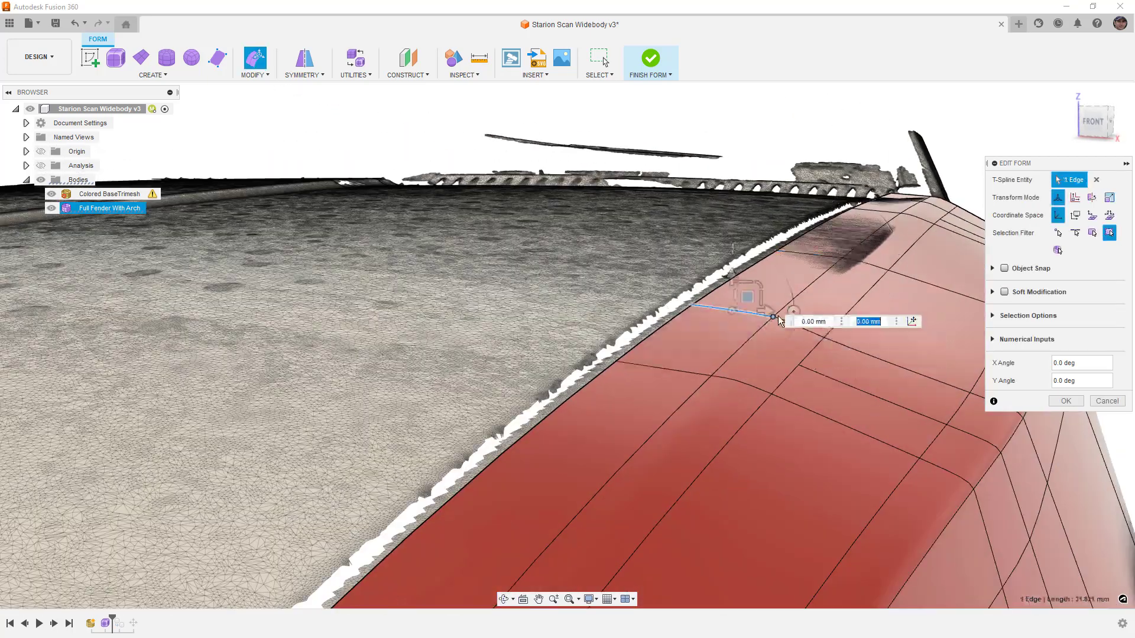
{"action": "left_click", "coordinate": [810, 331], "text": "shift"}
{"action": "left_click_drag", "start_coordinate": [779, 307], "coordinate": [777, 308]}
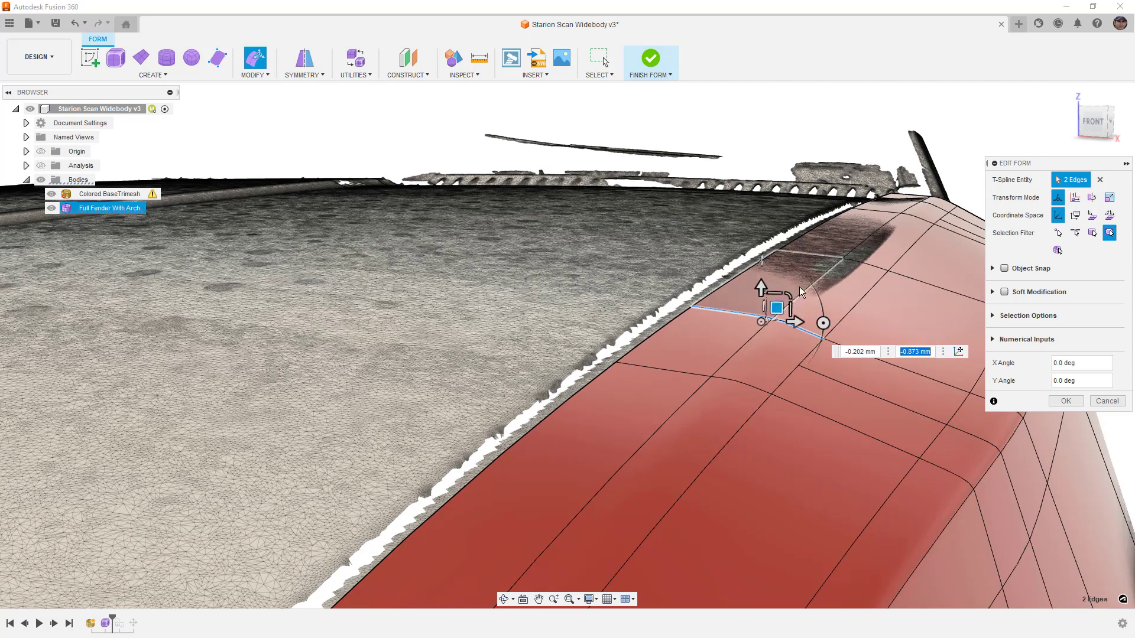
Select the next pair of cross edges forward along the hood gap and move them about 1.96 mm inward and 2.58 mm down
{"action": "left_click", "coordinate": [672, 370]}
{"action": "left_click", "coordinate": [731, 382], "text": "shift"}
{"action": "left_click_drag", "start_coordinate": [714, 363], "coordinate": [707, 372]}
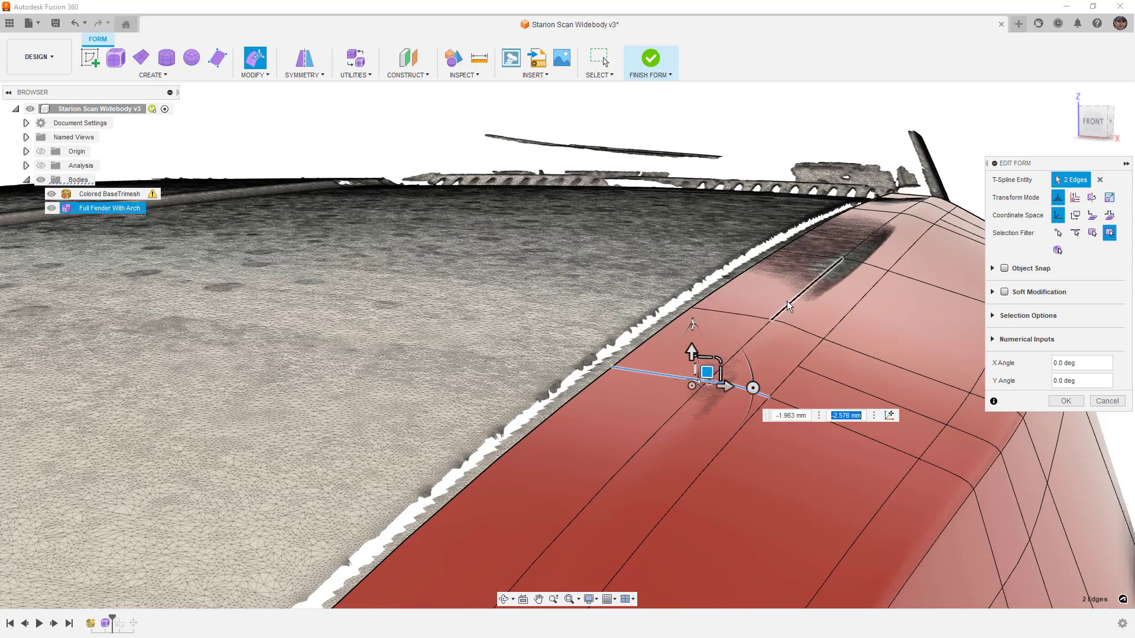
Lower the two adjoining cross edges beside the corner of the headlight gap by about 0.98 mm
{"action": "scroll", "coordinate": [816, 244], "scroll_direction": "down", "scroll_amount": 5}
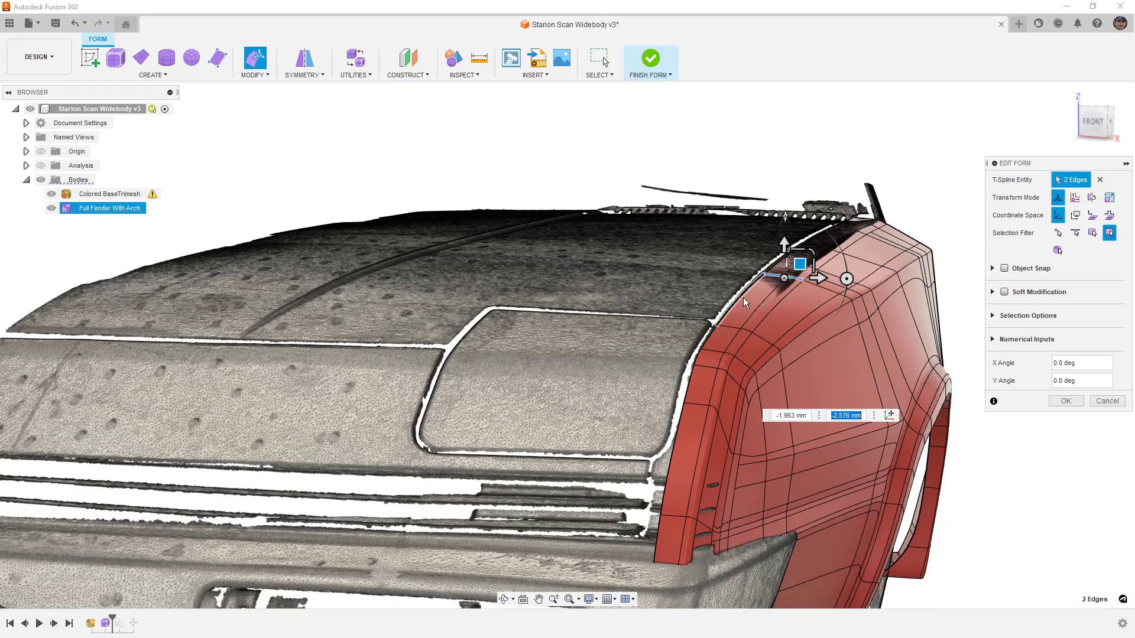
{"action": "scroll", "coordinate": [743, 304], "scroll_direction": "up", "scroll_amount": 4}
{"action": "left_click", "coordinate": [712, 346]}
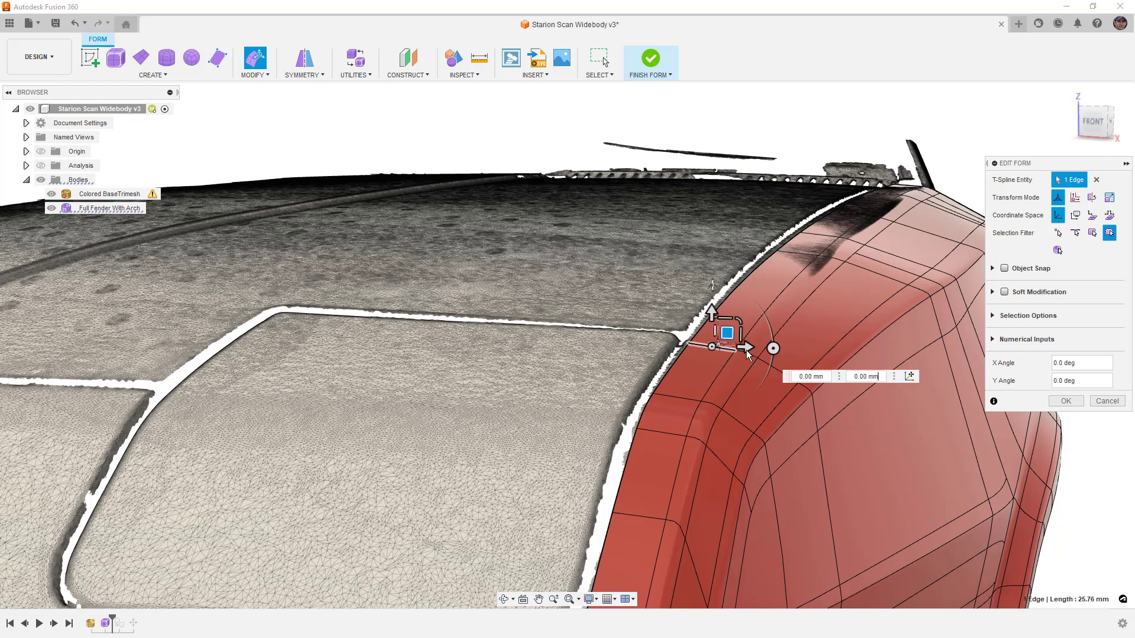
{"action": "left_click", "coordinate": [749, 356], "text": "shift"}
{"action": "scroll", "coordinate": [731, 363], "scroll_direction": "up", "scroll_amount": 3}
{"action": "left_click_drag", "start_coordinate": [736, 326], "coordinate": [738, 332]}
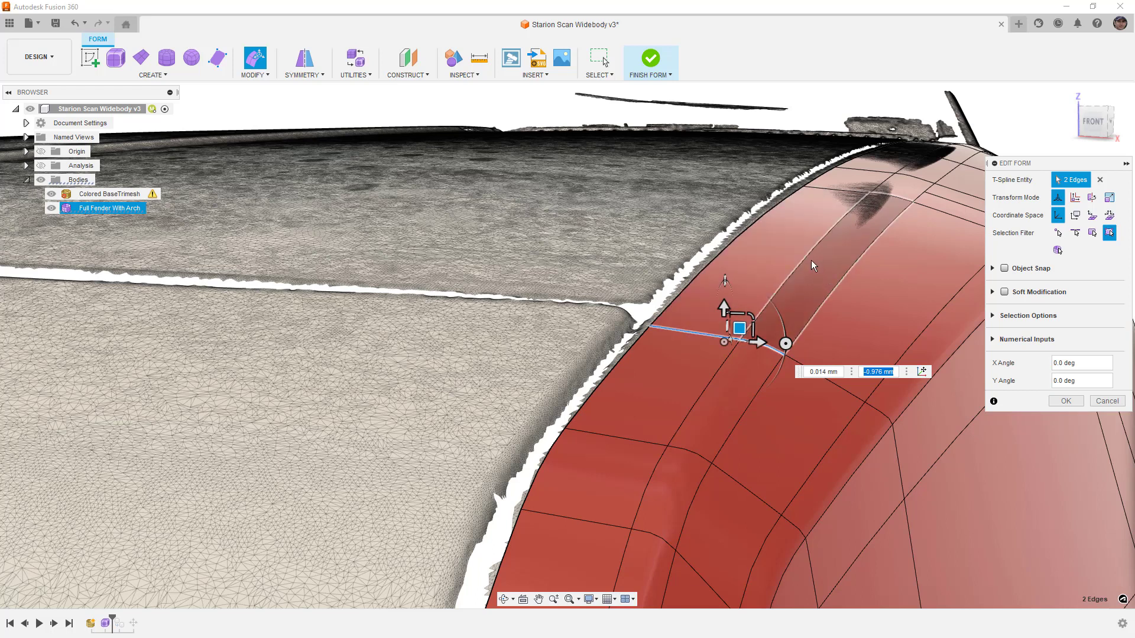
In box display with the scan hidden, insert points from the unfinished cross edge's end vertex to the fender's inner border, using Simple mode
{"action": "key", "text": "alt+1"}
{"action": "mouse_move", "coordinate": [745, 286]}
{"action": "middle_mouse_down", "text": "shift"}
{"action": "mouse_move", "coordinate": [735, 286]}
{"action": "mouse_move", "coordinate": [750, 283]}
{"action": "middle_mouse_up", "text": "shift"}
{"action": "left_click", "coordinate": [936, 137]}
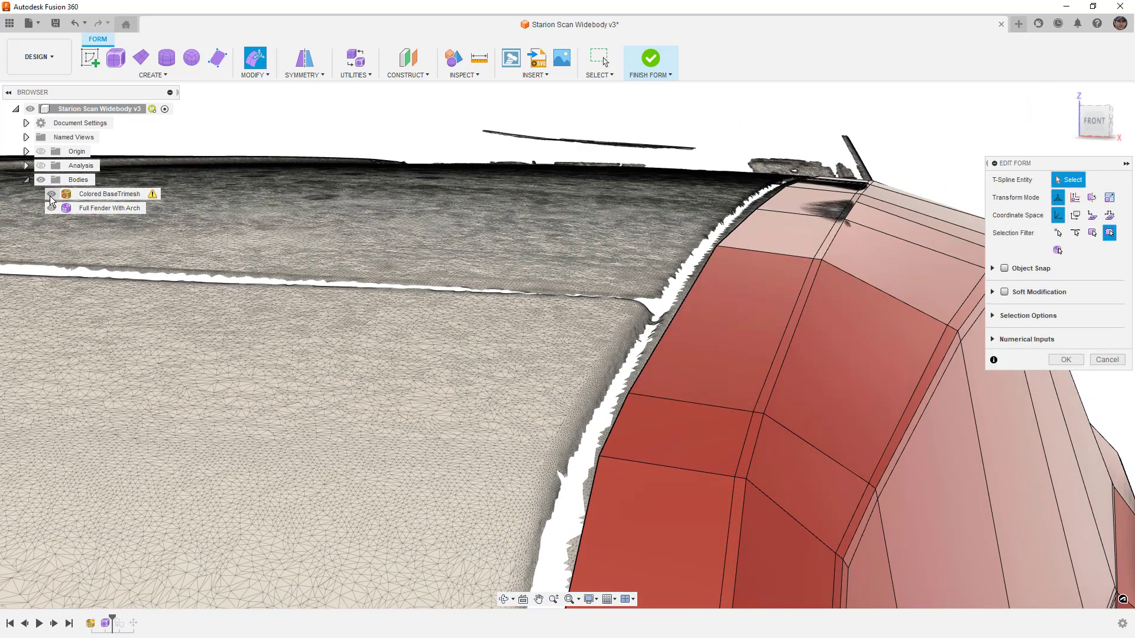
{"action": "left_click", "coordinate": [51, 194]}
{"action": "scroll", "coordinate": [869, 206], "scroll_direction": "up", "scroll_amount": 5}
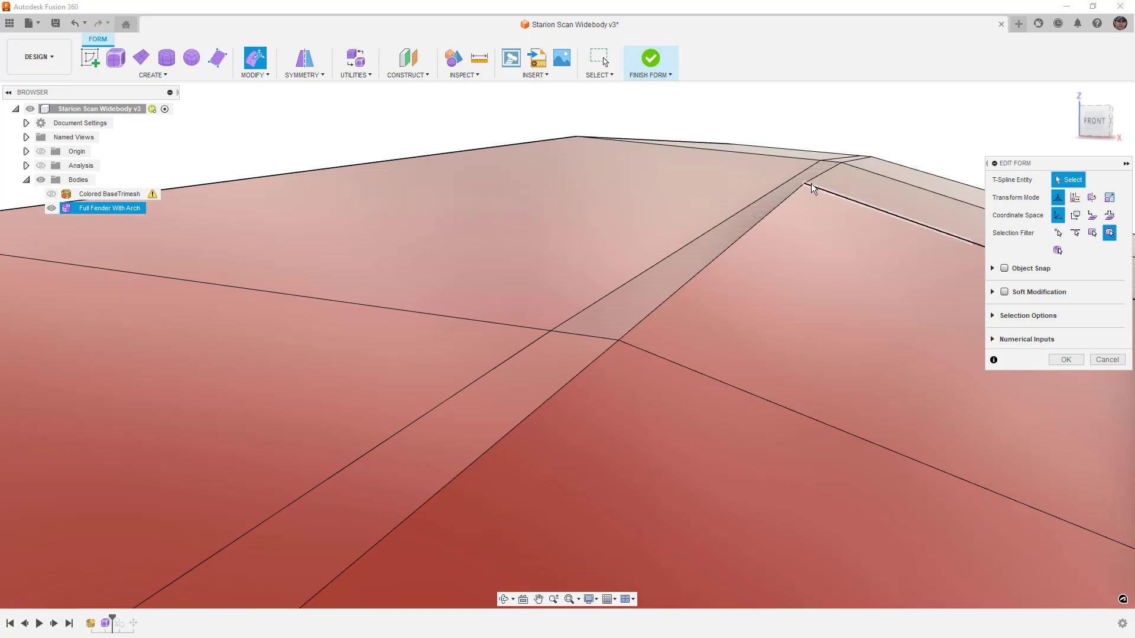
{"action": "middle_click_drag", "start_coordinate": [807, 183], "coordinate": [804, 185], "text": "shift"}
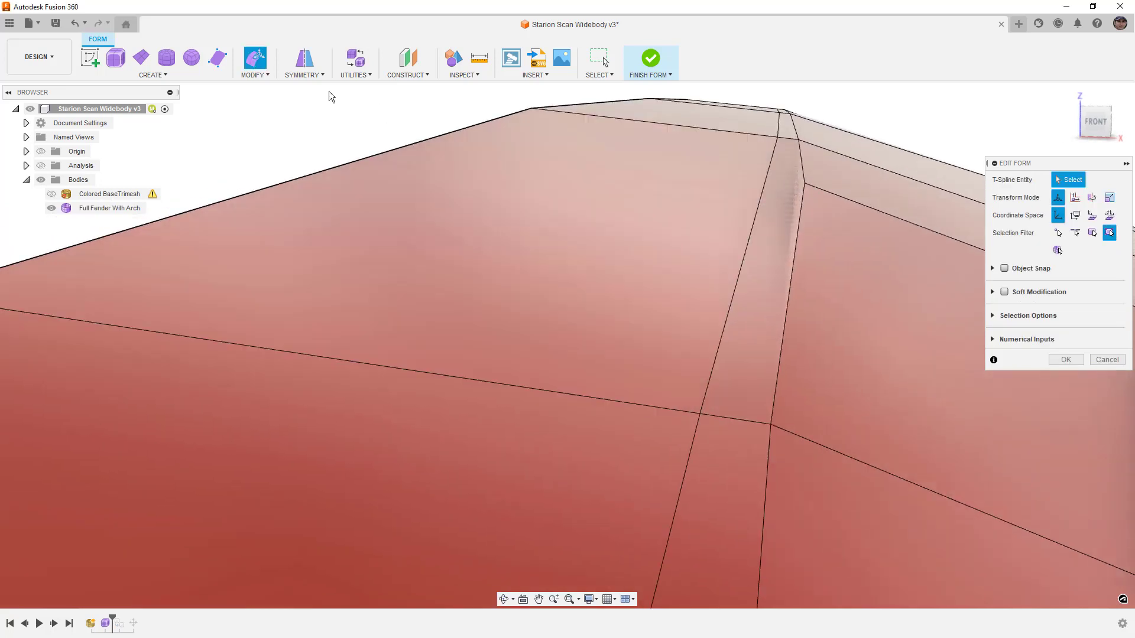
{"action": "left_click", "coordinate": [254, 65]}
{"action": "left_click", "coordinate": [260, 140]}
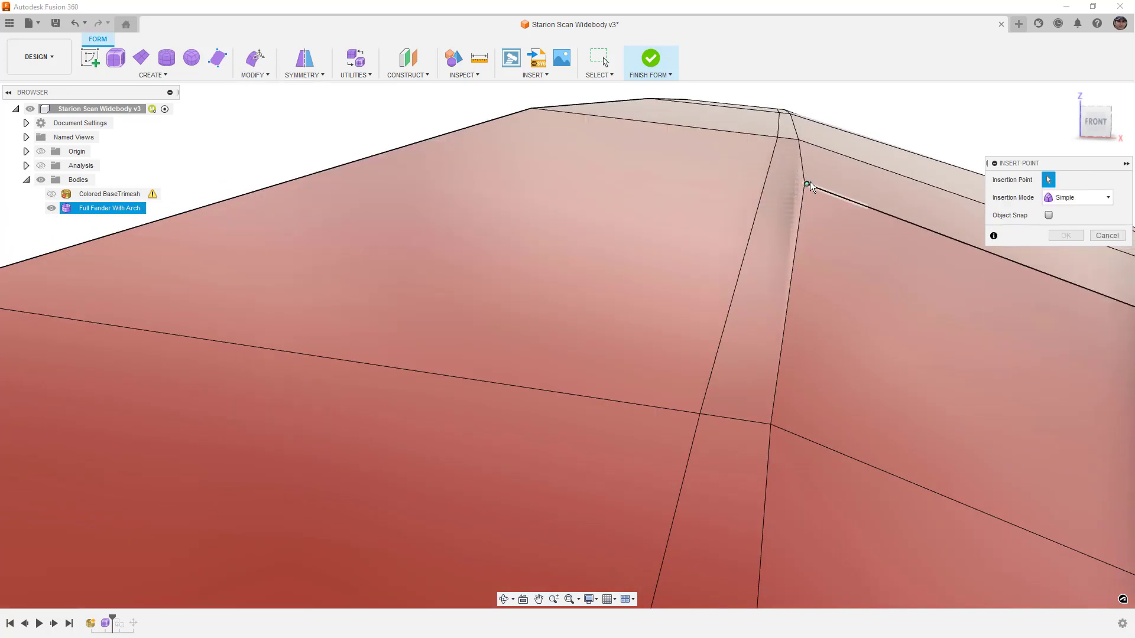
{"action": "left_click", "coordinate": [390, 151]}
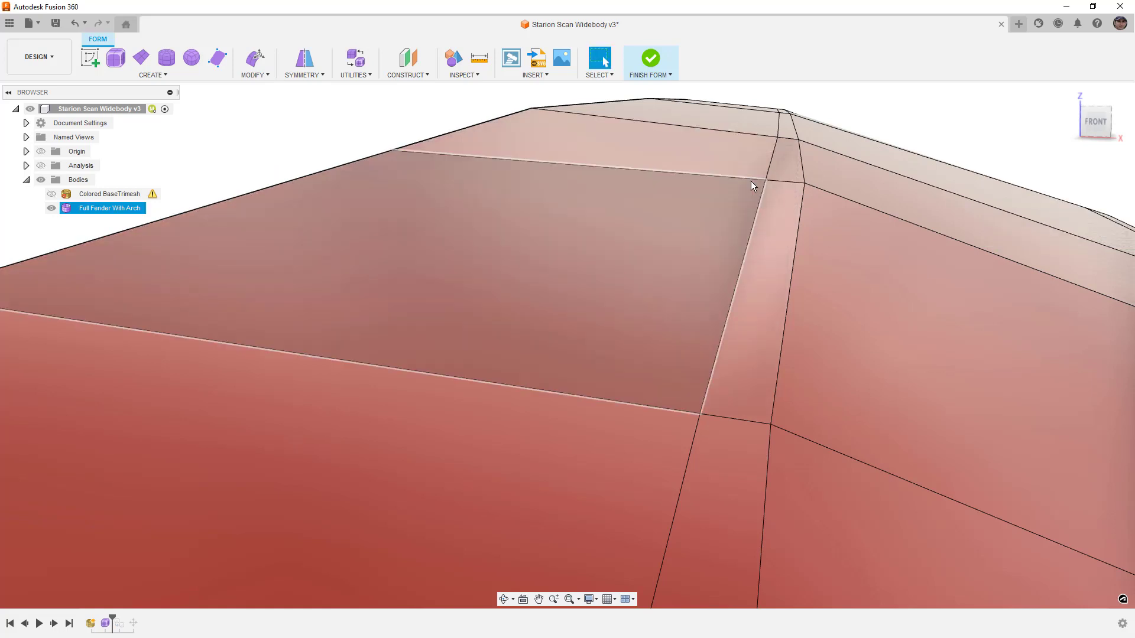
Select the inserted vertex on the fender's upper crease line and nudge it about 0.3 mm outward and 0.1 mm up
{"action": "scroll", "coordinate": [764, 200], "scroll_direction": "down", "scroll_amount": 5}
{"action": "left_click", "coordinate": [763, 198]}
{"action": "left_click", "coordinate": [263, 59]}
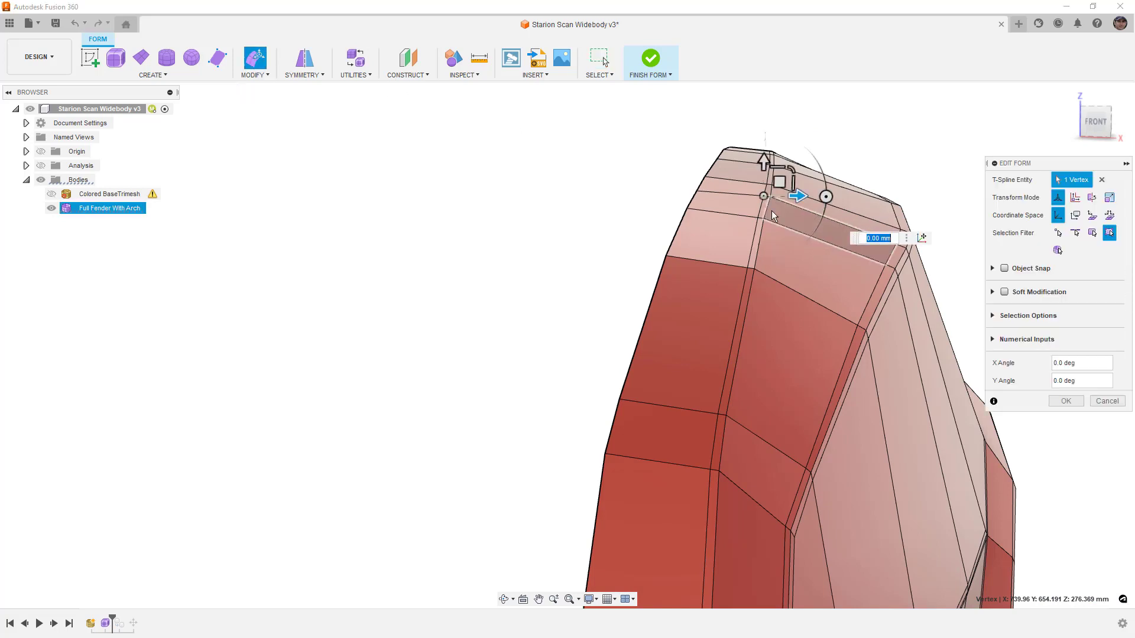
{"action": "scroll", "coordinate": [771, 195], "scroll_direction": "up", "scroll_amount": 5}
{"action": "left_click_drag", "start_coordinate": [756, 171], "coordinate": [760, 173]}
In the top view, move the inserted vertex 14.9 mm forward to straighten its cross row
{"action": "middle_click_drag", "start_coordinate": [761, 172], "coordinate": [823, 159], "text": "shift"}
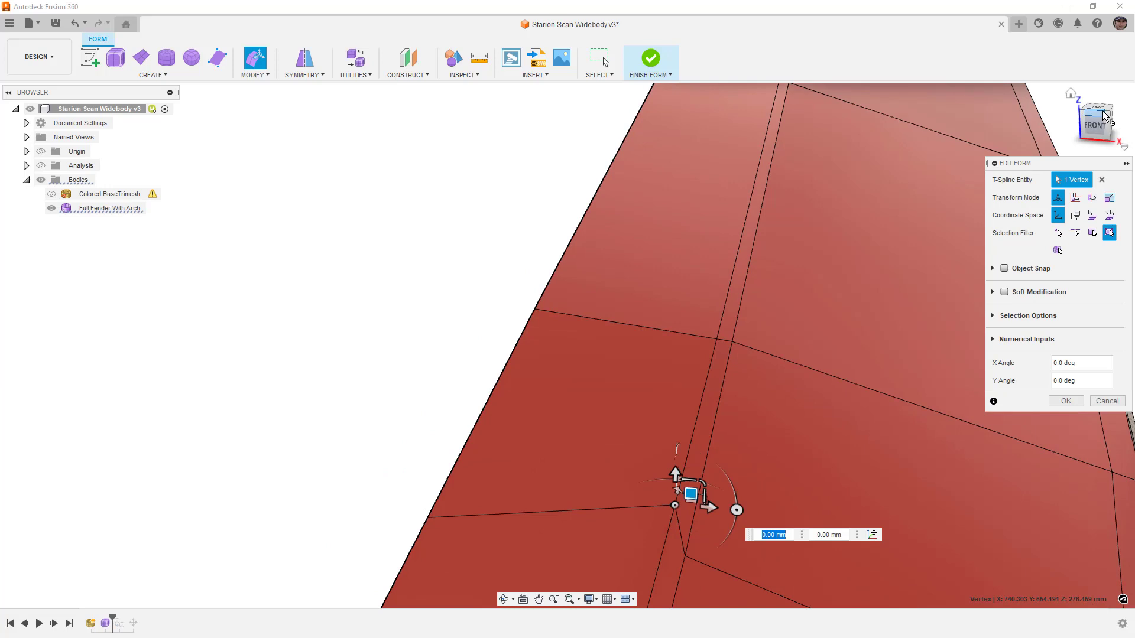
{"action": "left_click", "coordinate": [1103, 111]}
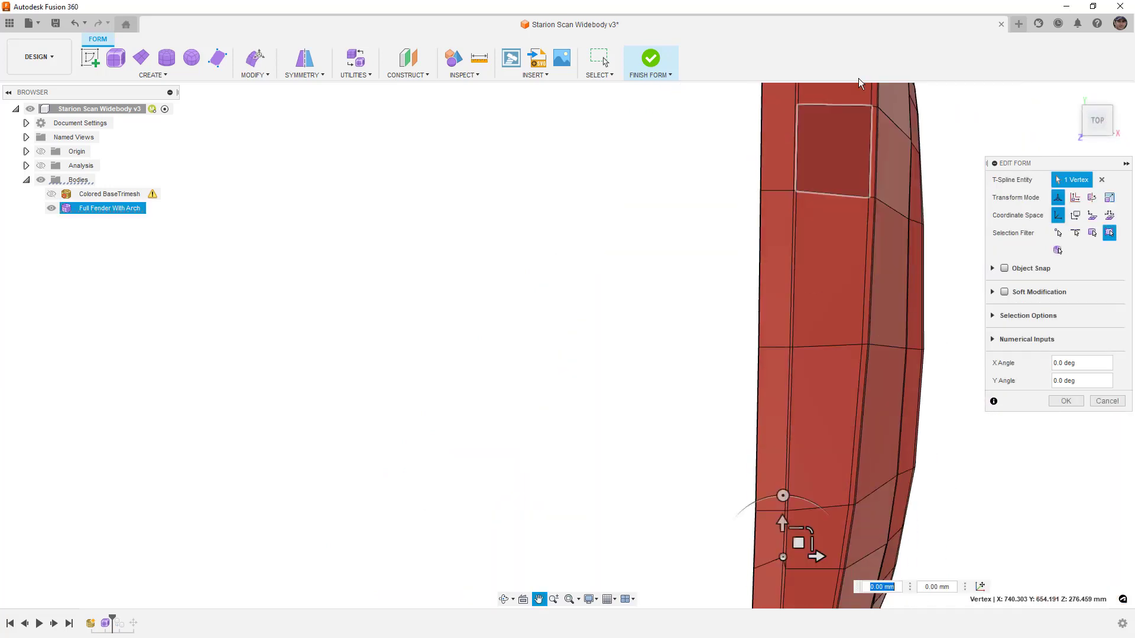
{"action": "middle_click_drag", "start_coordinate": [839, 419], "coordinate": [823, 215]}
{"action": "scroll", "coordinate": [777, 362], "scroll_direction": "up", "scroll_amount": 6}
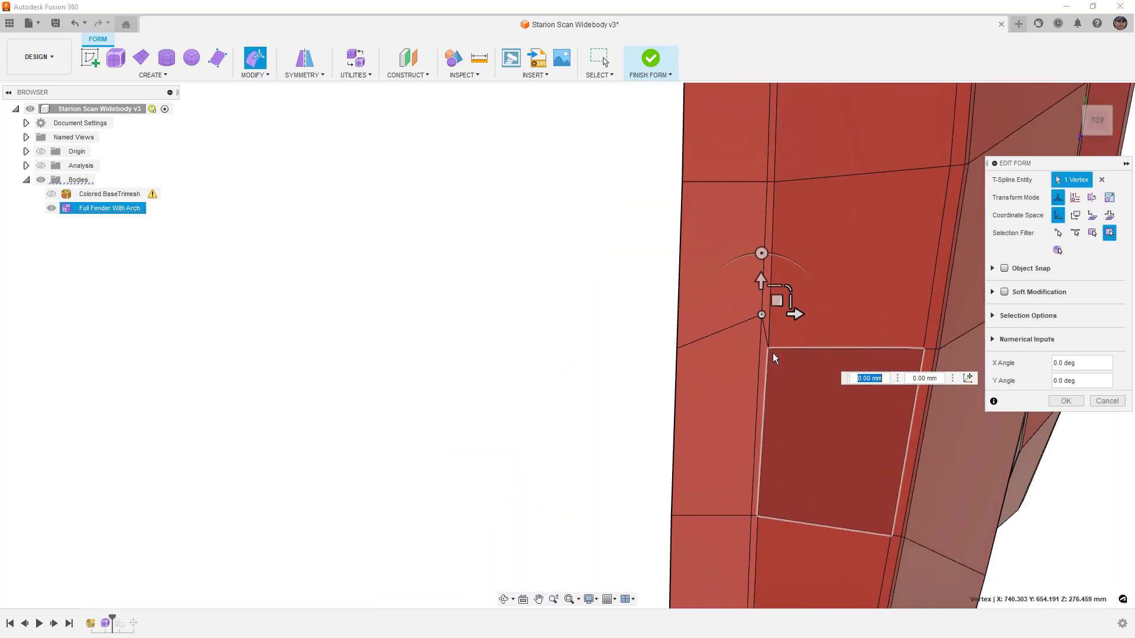
{"action": "left_click_drag", "start_coordinate": [772, 286], "coordinate": [773, 333]}
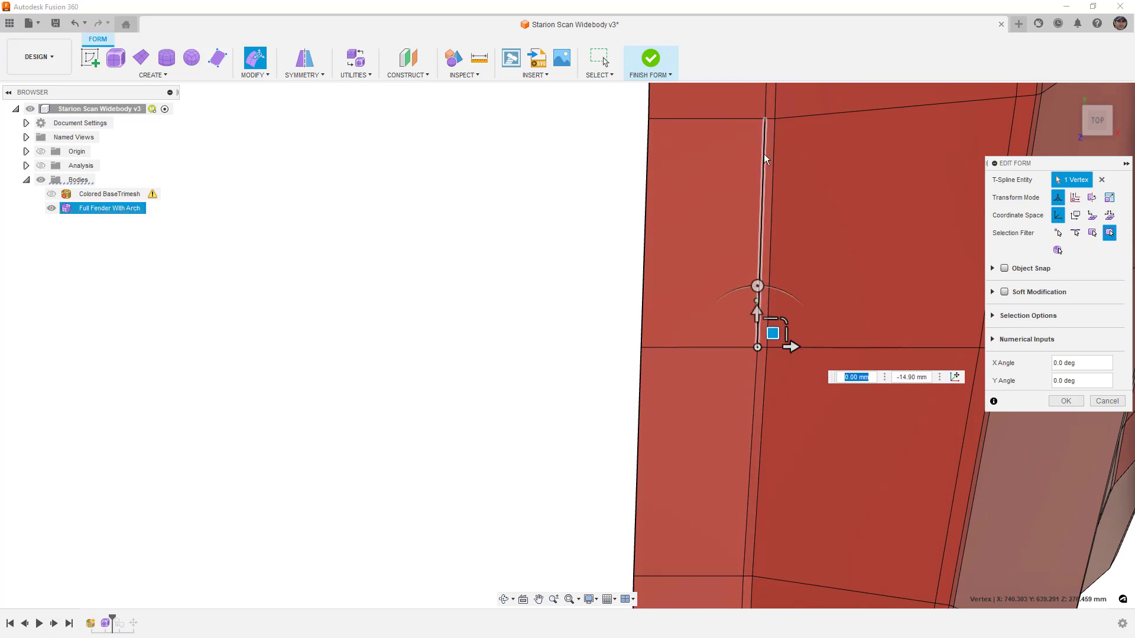
Nudge the neighbouring crease vertex slightly outward and up, and lower the inserted vertex slightly in the front view
{"action": "middle_click_drag", "start_coordinate": [775, 133], "coordinate": [778, 276], "text": "shift"}
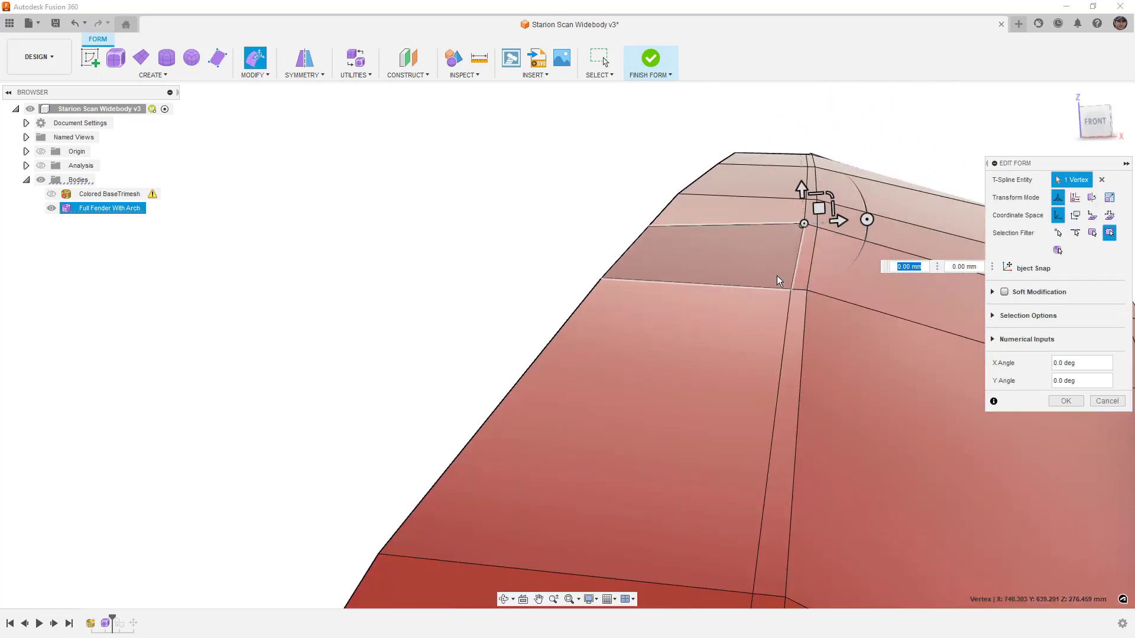
{"action": "left_click", "coordinate": [810, 289]}
{"action": "left_click_drag", "start_coordinate": [814, 276], "coordinate": [818, 271]}
{"action": "scroll", "coordinate": [807, 224], "scroll_direction": "up", "scroll_amount": 4}
{"action": "left_click", "coordinate": [802, 224]}
{"action": "left_click", "coordinate": [801, 223]}
{"action": "left_click_drag", "start_coordinate": [814, 191], "coordinate": [811, 214]}
Redisplay the scan in smooth display and slightly raise two adjoining cross edges where it pokes through the upper rear strip
{"action": "middle_click_drag", "start_coordinate": [809, 218], "coordinate": [799, 265], "text": "shift"}
{"action": "scroll", "coordinate": [320, 221], "scroll_direction": "down", "scroll_amount": 4}
{"action": "middle_click_drag", "start_coordinate": [510, 243], "coordinate": [425, 339], "text": "shift"}
{"action": "left_click", "coordinate": [53, 194]}
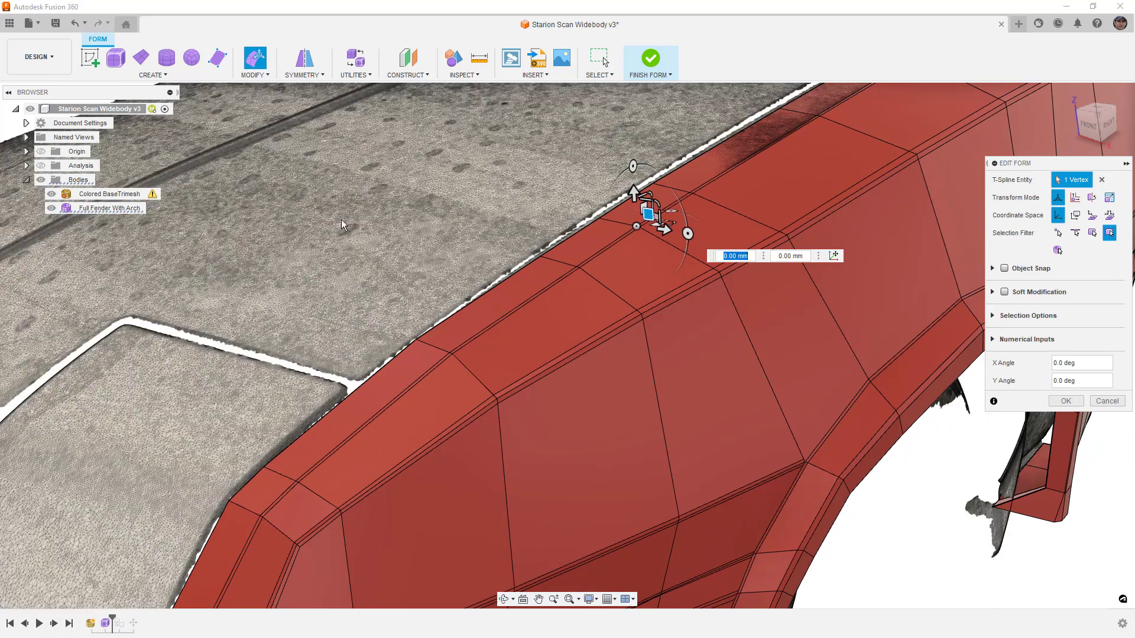
{"action": "key", "text": "alt+3"}
{"action": "middle_click_drag", "start_coordinate": [559, 271], "coordinate": [586, 192], "text": "shift"}
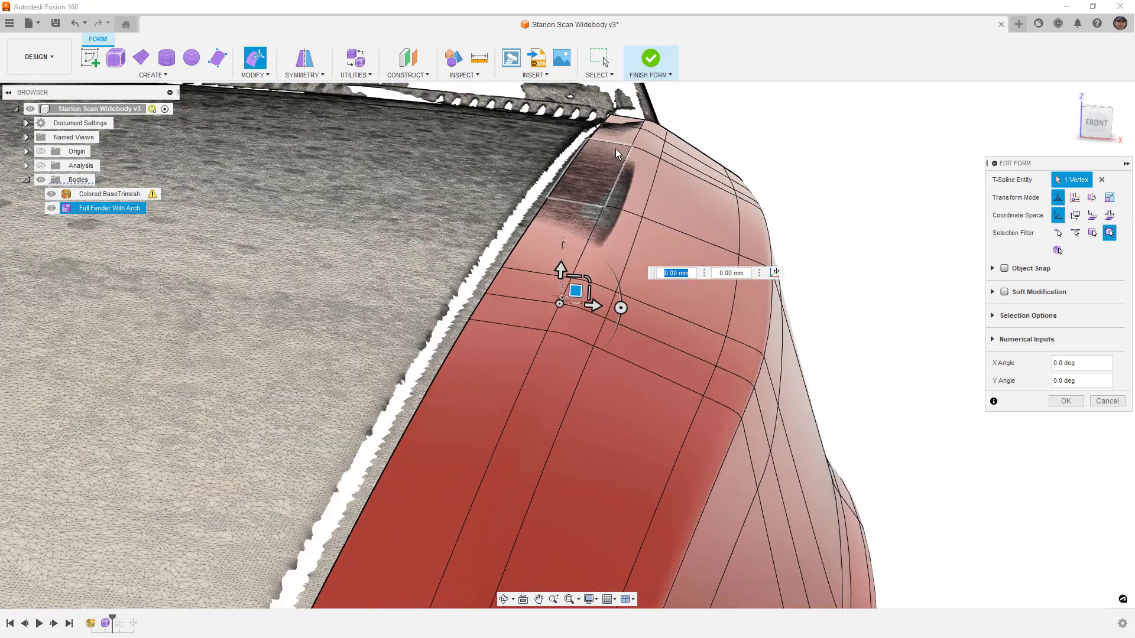
{"action": "left_click", "coordinate": [576, 202]}
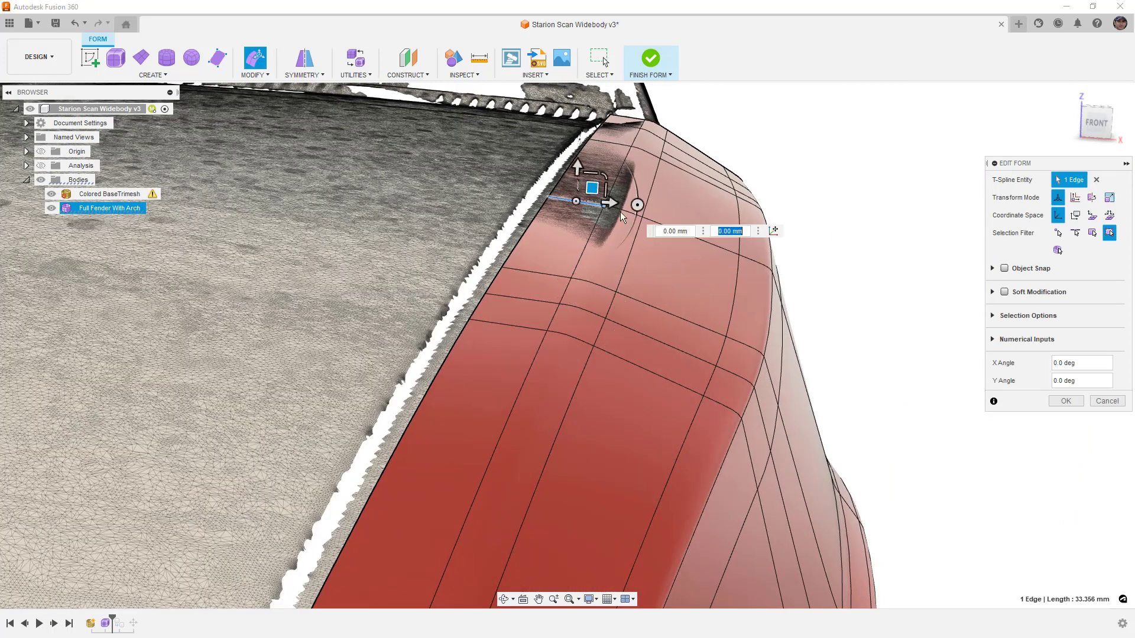
{"action": "left_click", "coordinate": [622, 212], "text": "shift"}
{"action": "left_click_drag", "start_coordinate": [615, 193], "coordinate": [614, 190]}
Examine the fender's fit against the scan from the front and side, focusing on the upper front corner, and clear the selection
{"action": "middle_click_drag", "start_coordinate": [620, 134], "coordinate": [616, 264], "text": "shift"}
{"action": "scroll", "coordinate": [629, 285], "scroll_direction": "up", "scroll_amount": 4}
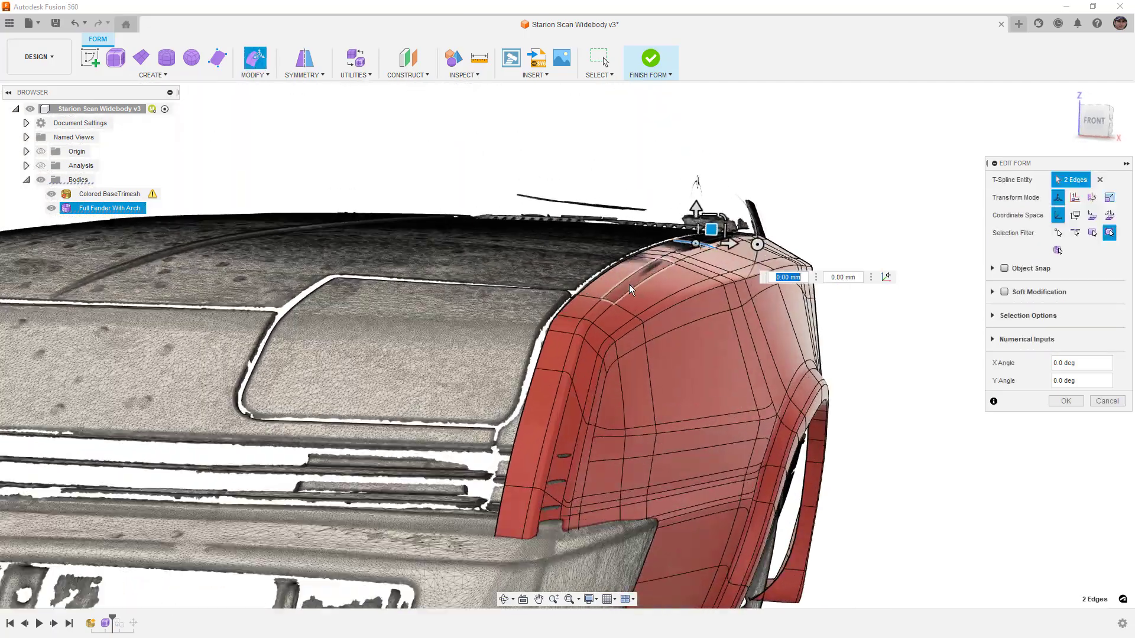
{"action": "scroll", "coordinate": [630, 285], "scroll_direction": "down", "scroll_amount": 7}
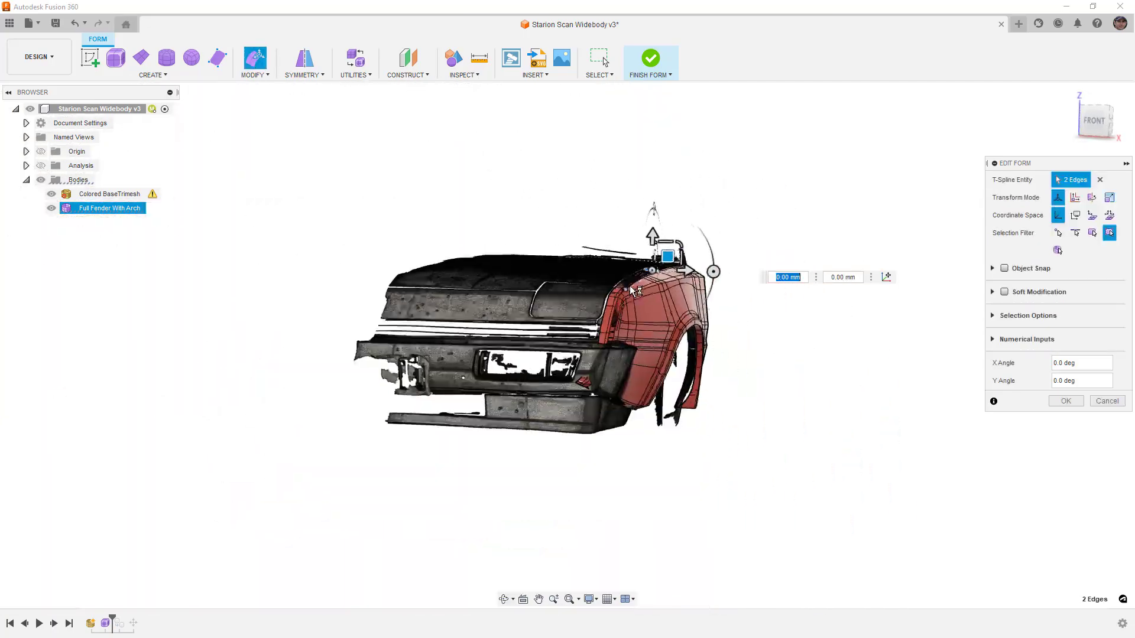
{"action": "scroll", "coordinate": [630, 286], "scroll_direction": "up", "scroll_amount": 5}
{"action": "middle_click_drag", "start_coordinate": [632, 280], "coordinate": [519, 210], "text": "shift"}
{"action": "left_click", "coordinate": [708, 211]}
{"action": "scroll", "coordinate": [350, 214], "scroll_direction": "up", "scroll_amount": 1}
{"action": "middle_click_drag", "start_coordinate": [794, 351], "coordinate": [747, 388], "text": "shift"}
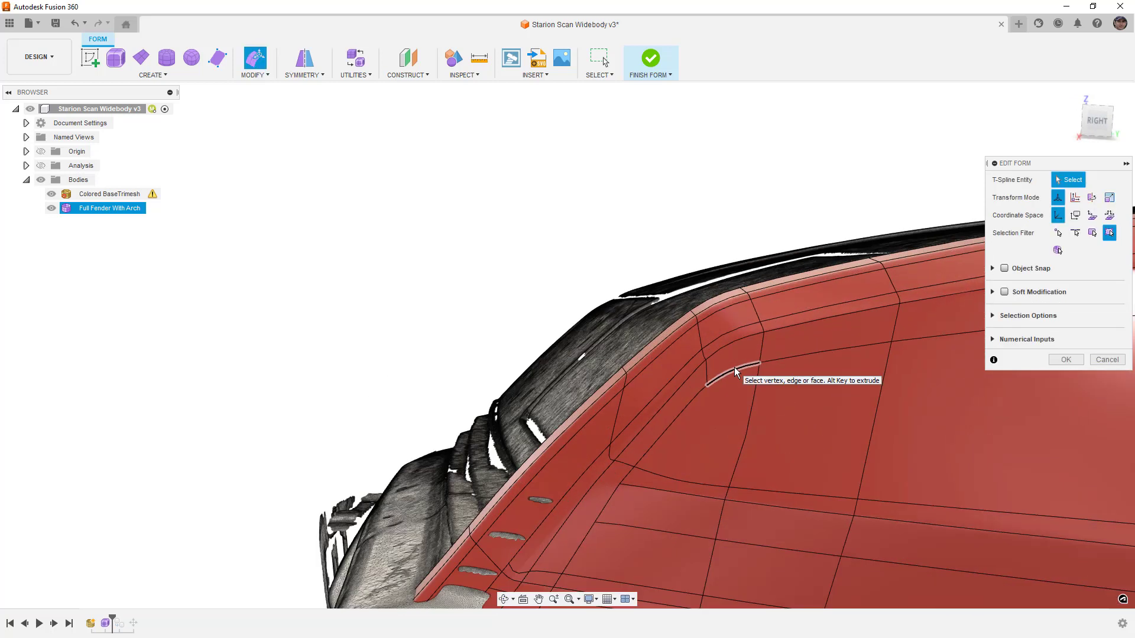
In box display and the right view, bevel the five-edge cross row at the fender's upper front corner with location 0.50 and 1 segment
{"action": "key", "text": "alt+1"}
{"action": "left_click", "coordinate": [1093, 127]}
{"action": "scroll", "coordinate": [621, 328], "scroll_direction": "up", "scroll_amount": 2}
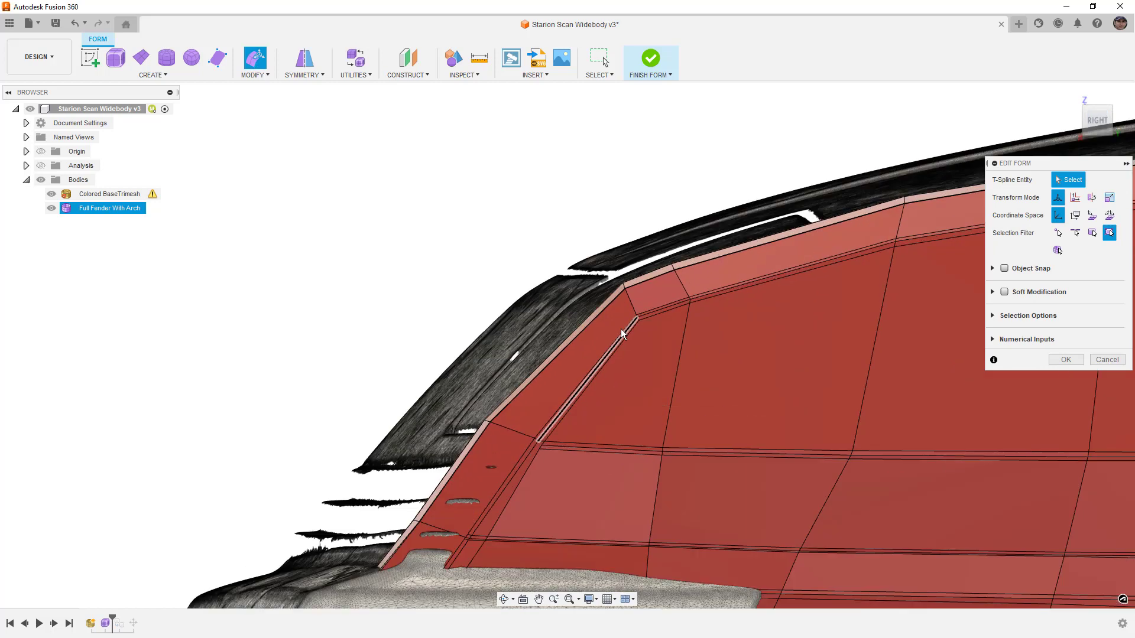
{"action": "scroll", "coordinate": [621, 329], "scroll_direction": "up", "scroll_amount": 2}
{"action": "double_click", "coordinate": [641, 279]}
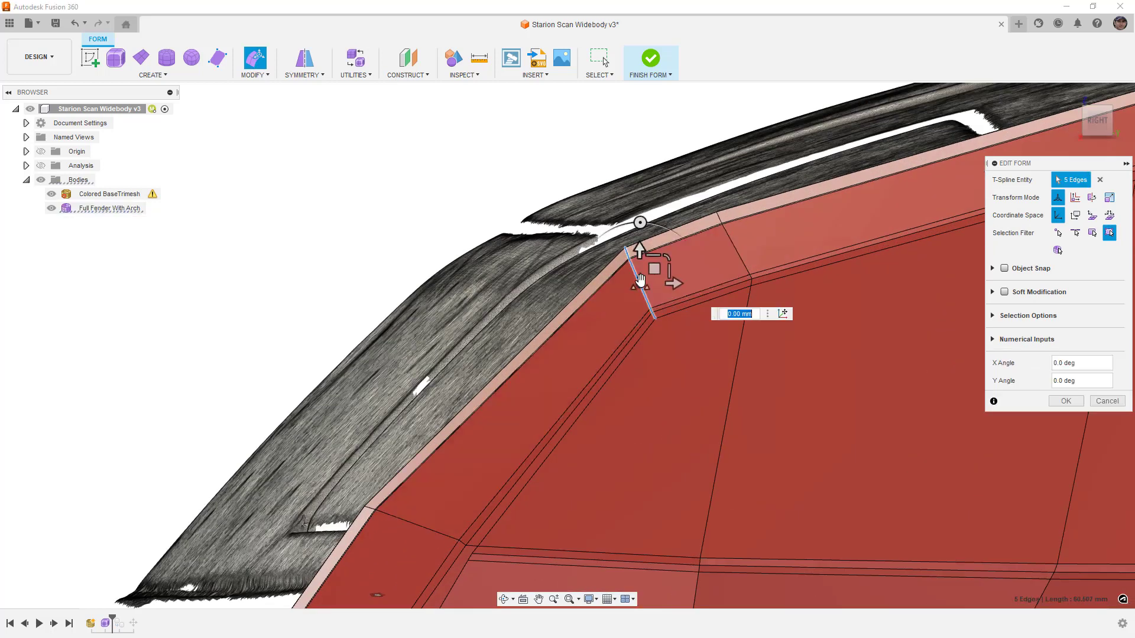
{"action": "left_click", "coordinate": [268, 76]}
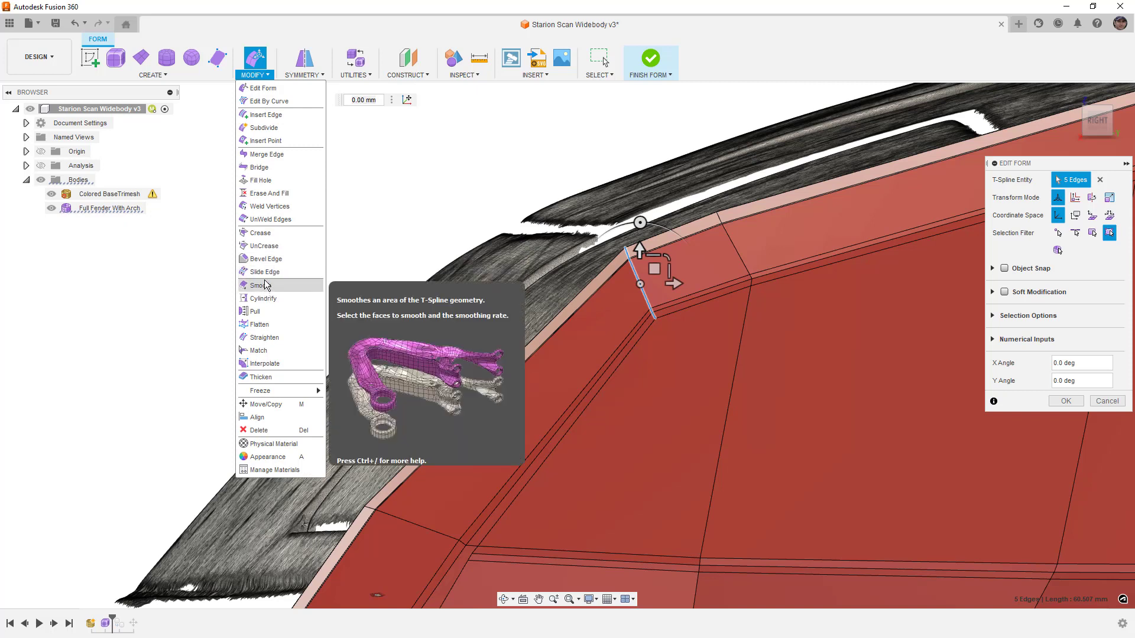
{"action": "left_click", "coordinate": [266, 259]}
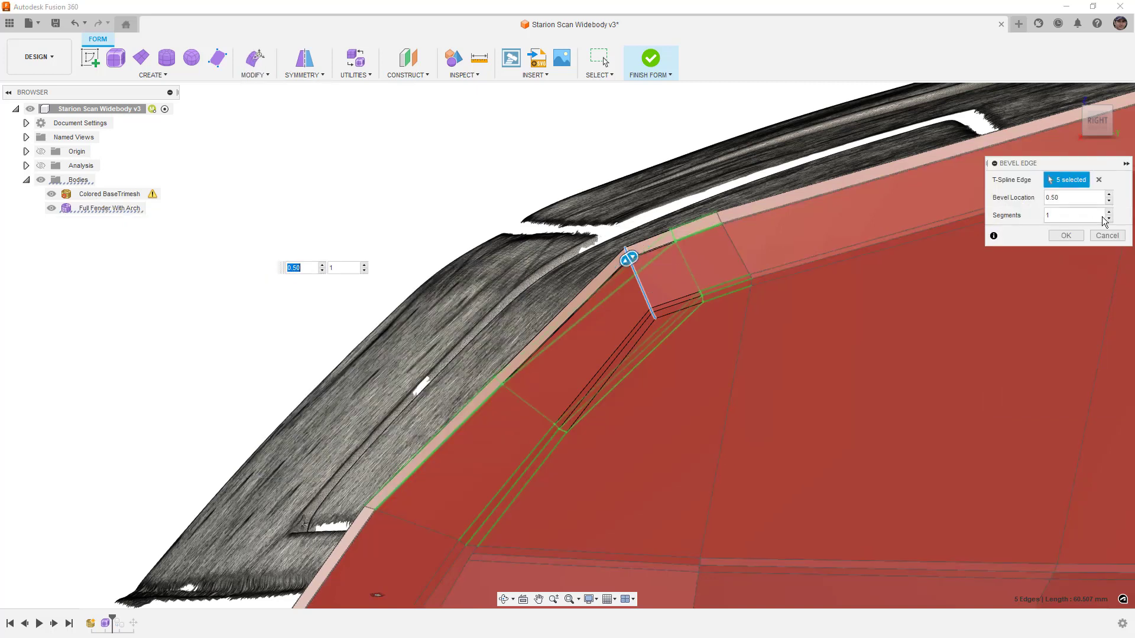
{"action": "left_click", "coordinate": [1067, 237]}
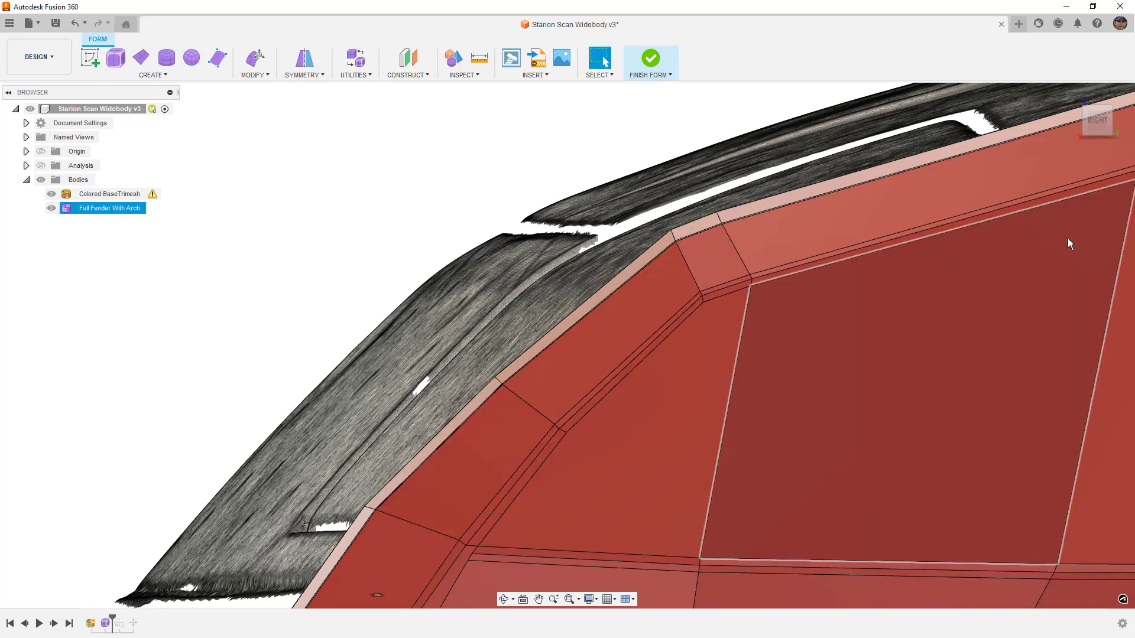
Slide the five-edge cross row at the fender's upper front corner to a slide location of 0.307
{"action": "double_click", "coordinate": [688, 264]}
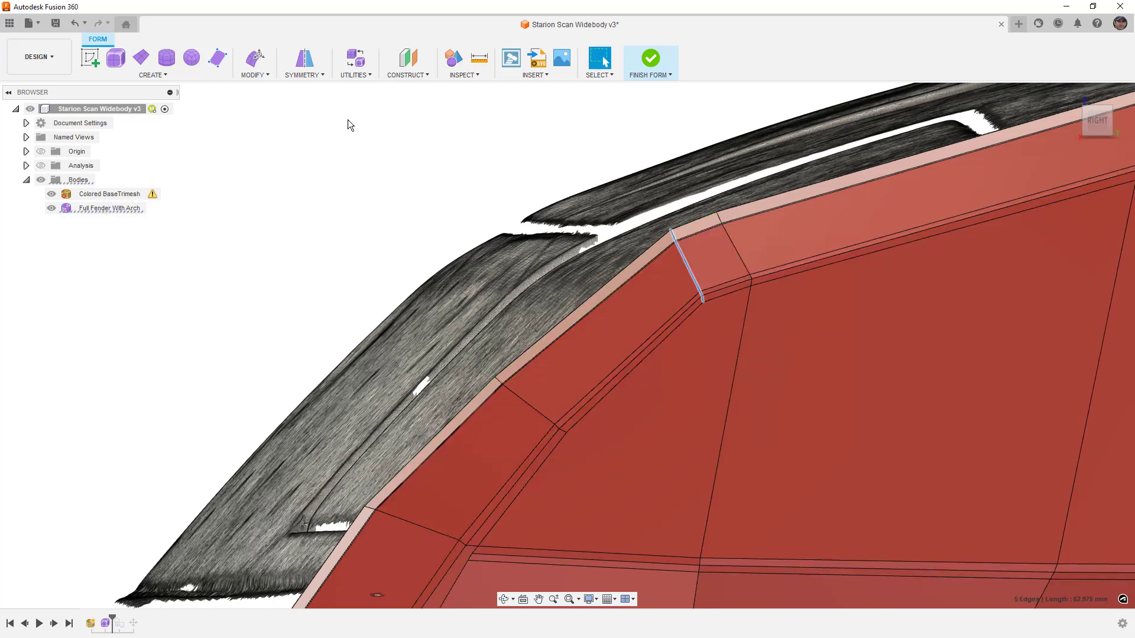
{"action": "left_click", "coordinate": [253, 74]}
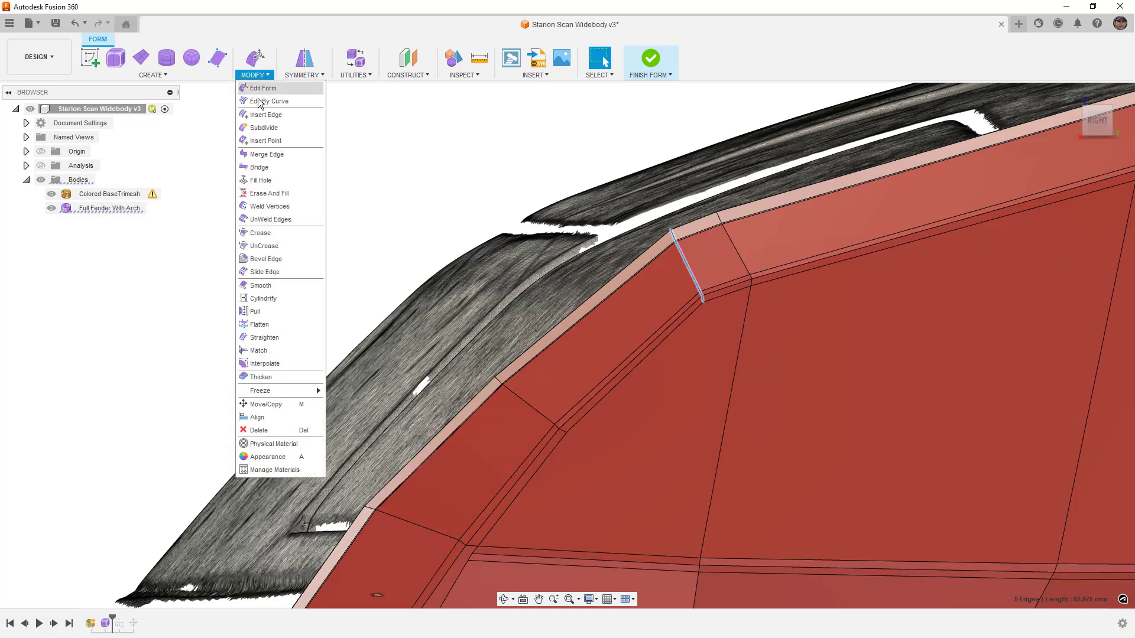
{"action": "left_click", "coordinate": [265, 272]}
{"action": "left_click_drag", "start_coordinate": [694, 235], "coordinate": [690, 236]}
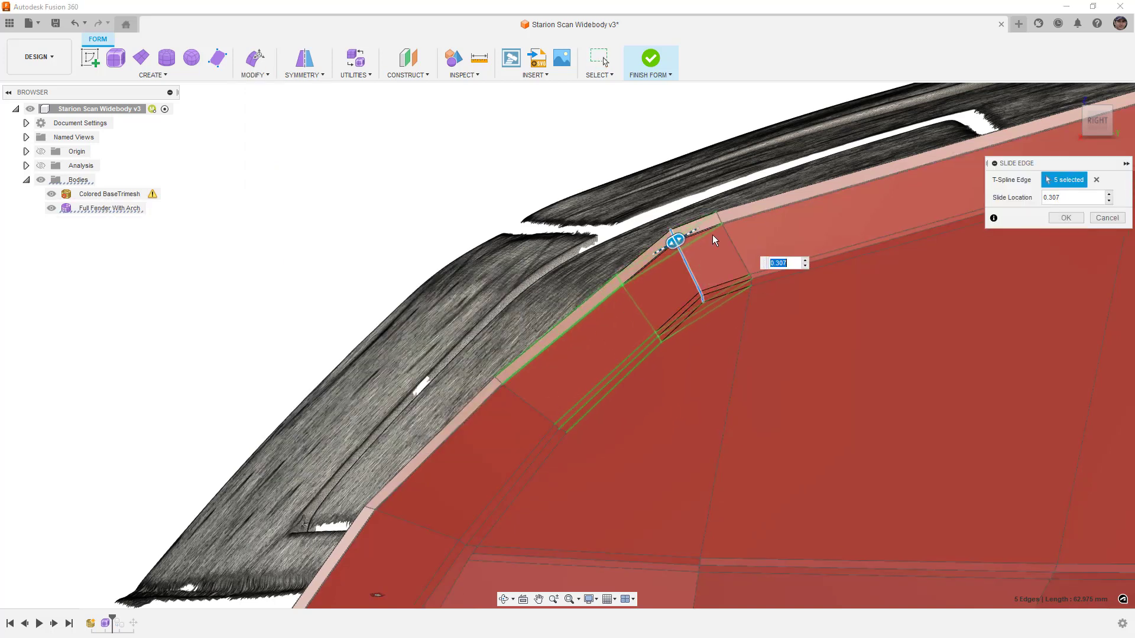
{"action": "left_click", "coordinate": [1064, 219]}
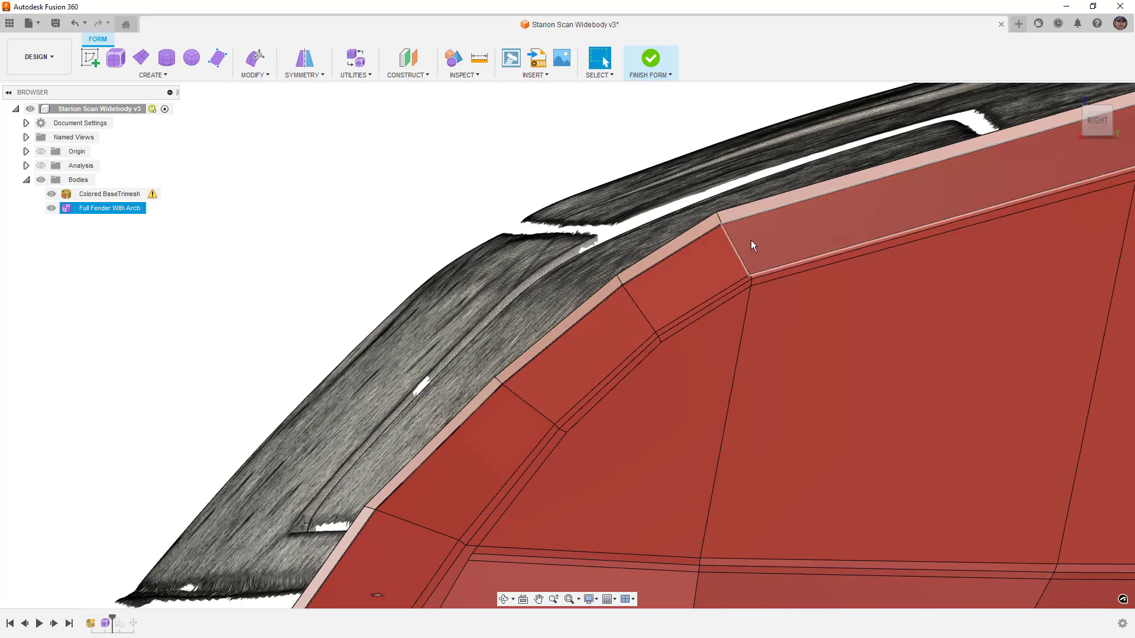
Try moving the single cross edge below the upper front corner in box display, and undo the move
{"action": "key", "text": "alt+3"}
{"action": "scroll", "coordinate": [483, 269], "scroll_direction": "down", "scroll_amount": 5}
{"action": "scroll", "coordinate": [486, 268], "scroll_direction": "down", "scroll_amount": 3}
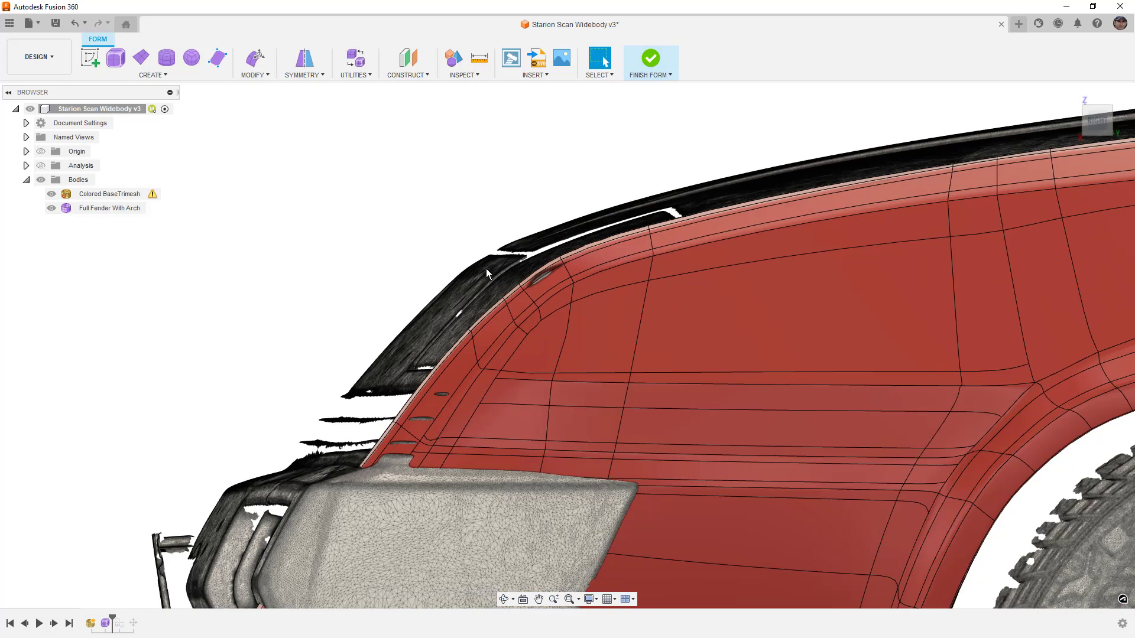
{"action": "scroll", "coordinate": [517, 324], "scroll_direction": "up", "scroll_amount": 5}
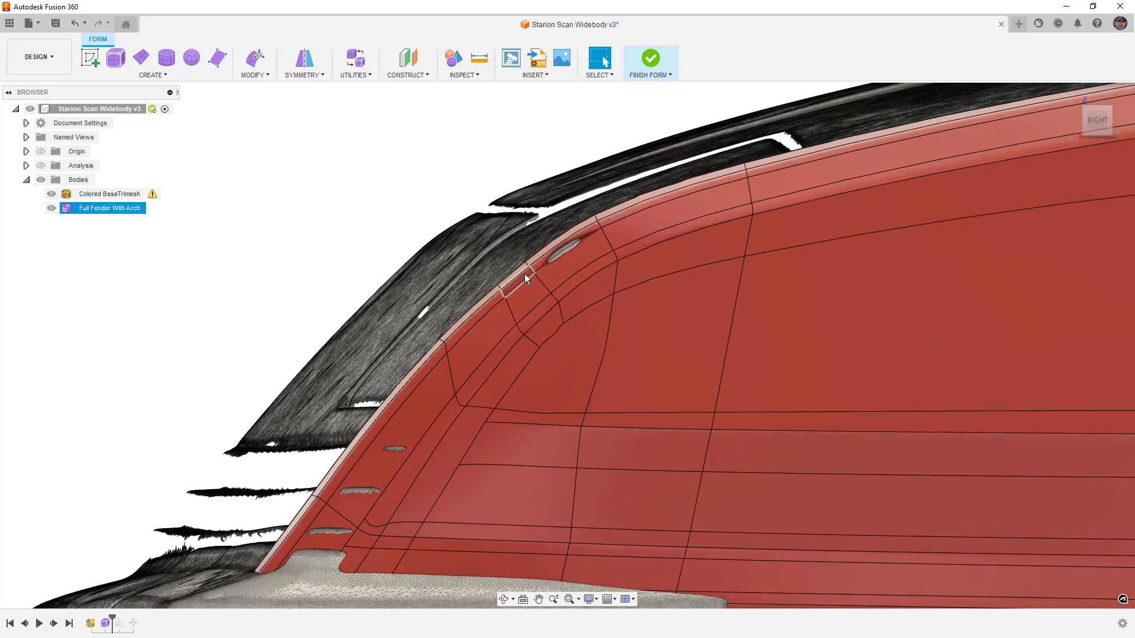
{"action": "mouse_move", "coordinate": [413, 329]}
{"action": "left_mouse_down"}
{"action": "mouse_move", "coordinate": [463, 382]}
{"action": "mouse_move", "coordinate": [414, 331]}
{"action": "left_mouse_up"}
{"action": "key", "text": "alt+1"}
{"action": "scroll", "coordinate": [400, 393], "scroll_direction": "up", "scroll_amount": 2}
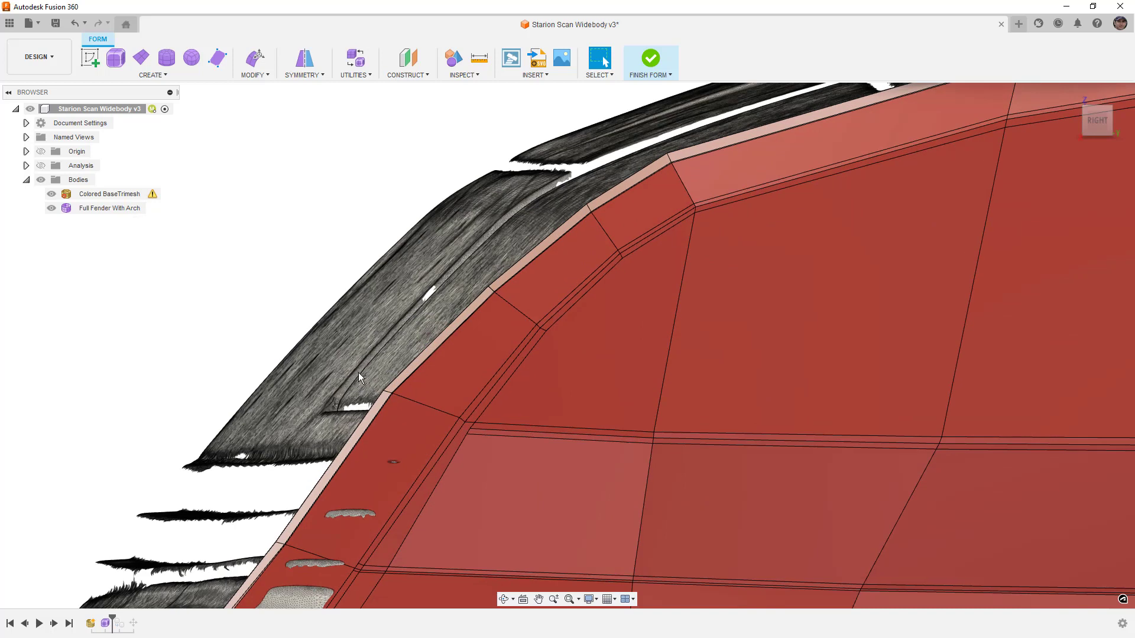
{"action": "left_click_drag", "start_coordinate": [412, 409], "coordinate": [402, 377]}
{"action": "key", "text": "ctrl+z"}
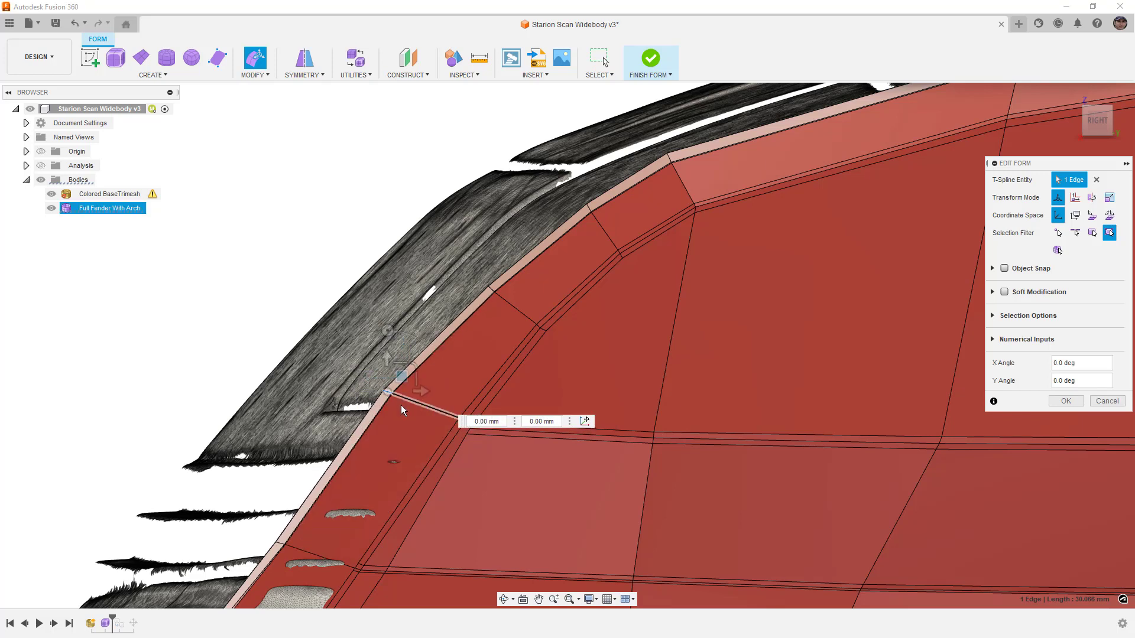
Examine the two adjoining cross edges on the inner strip below the front corner in smooth display from the side and front
{"action": "scroll", "coordinate": [399, 400], "scroll_direction": "up", "scroll_amount": 2}
{"action": "scroll", "coordinate": [393, 391], "scroll_direction": "up", "scroll_amount": 3}
{"action": "left_click_drag", "start_coordinate": [269, 312], "coordinate": [398, 375]}
{"action": "scroll", "coordinate": [398, 375], "scroll_direction": "down", "scroll_amount": 5}
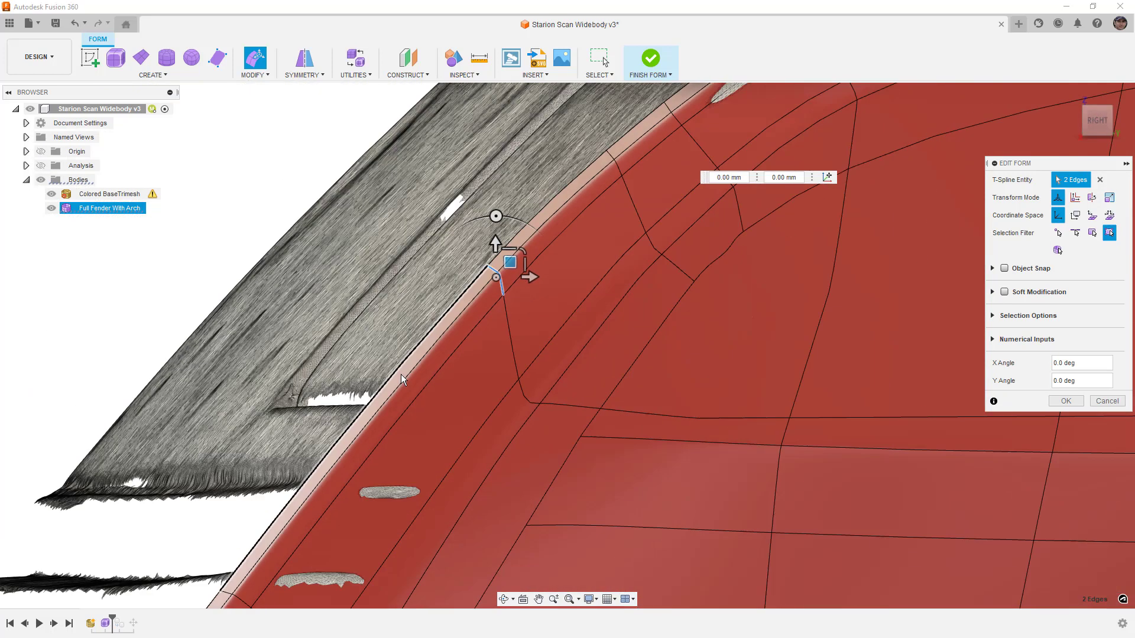
{"action": "scroll", "coordinate": [583, 355], "scroll_direction": "up", "scroll_amount": 4}
{"action": "middle_click_drag", "start_coordinate": [583, 355], "coordinate": [664, 336], "text": "shift"}
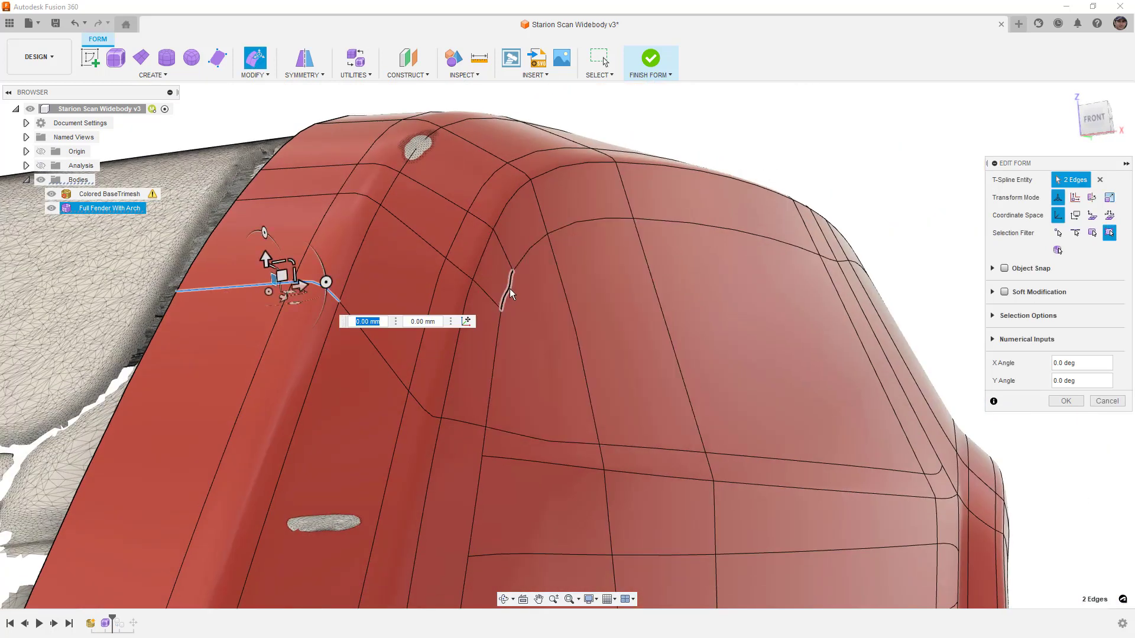
Select the two adjoining cross edges on the upper inner strip just behind the front corner and lower them slightly from a front view
{"action": "middle_click_drag", "start_coordinate": [509, 289], "coordinate": [536, 255], "text": "shift"}
{"action": "scroll", "coordinate": [544, 326], "scroll_direction": "down", "scroll_amount": 5}
{"action": "scroll", "coordinate": [463, 244], "scroll_direction": "up", "scroll_amount": 5}
{"action": "mouse_move", "coordinate": [456, 245]}
{"action": "middle_mouse_down", "text": "shift"}
{"action": "mouse_move", "coordinate": [421, 234]}
{"action": "mouse_move", "coordinate": [437, 236]}
{"action": "middle_mouse_up", "text": "shift"}
{"action": "double_click", "coordinate": [445, 214]}
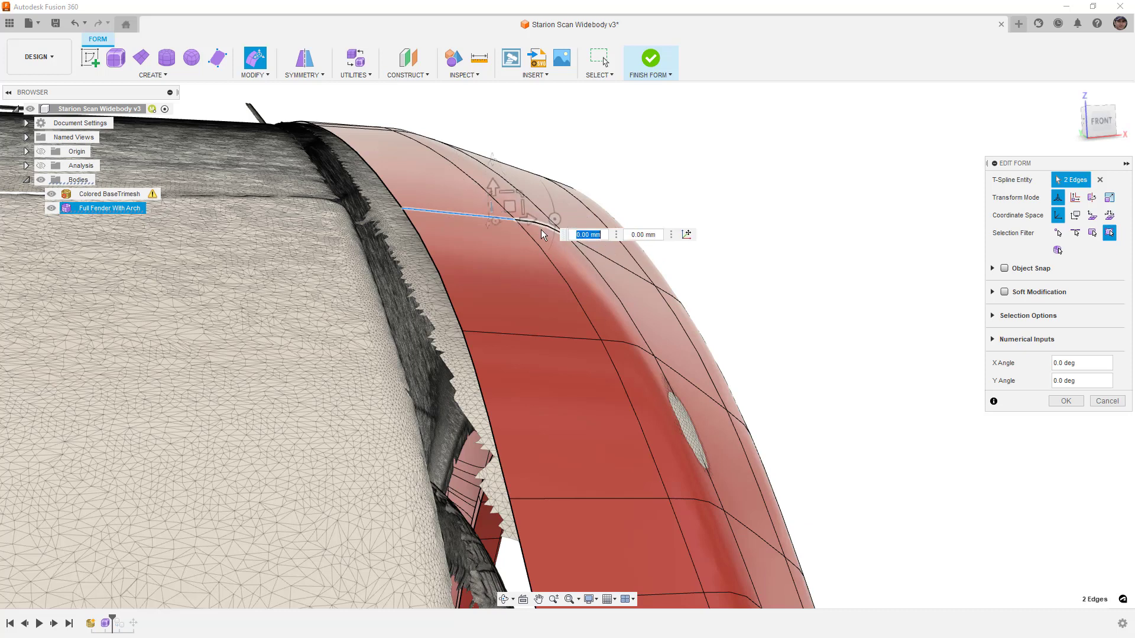
{"action": "left_click_drag", "start_coordinate": [507, 205], "coordinate": [509, 214]}
In box display, nudge the front corner's lower cross row about 1.2 mm rearward, 1.1 mm down, and the middle row 2.3 mm forward, 2.4 mm down
{"action": "scroll", "coordinate": [410, 236], "scroll_direction": "down", "scroll_amount": 4}
{"action": "middle_click_drag", "start_coordinate": [408, 204], "coordinate": [367, 306], "text": "shift"}
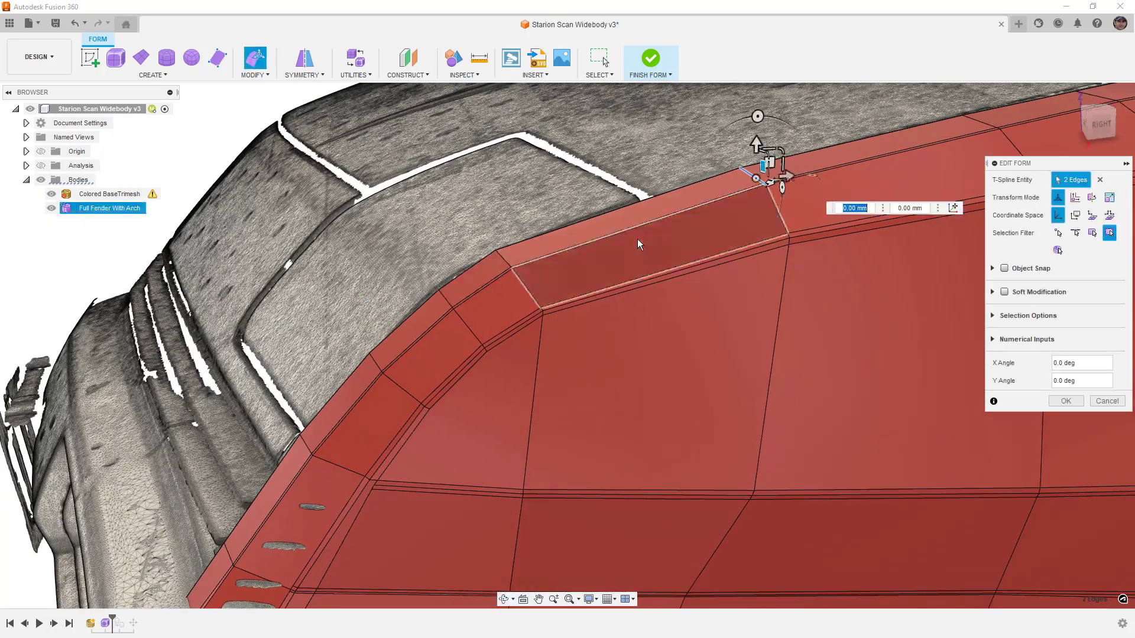
{"action": "key", "text": "alt+3"}
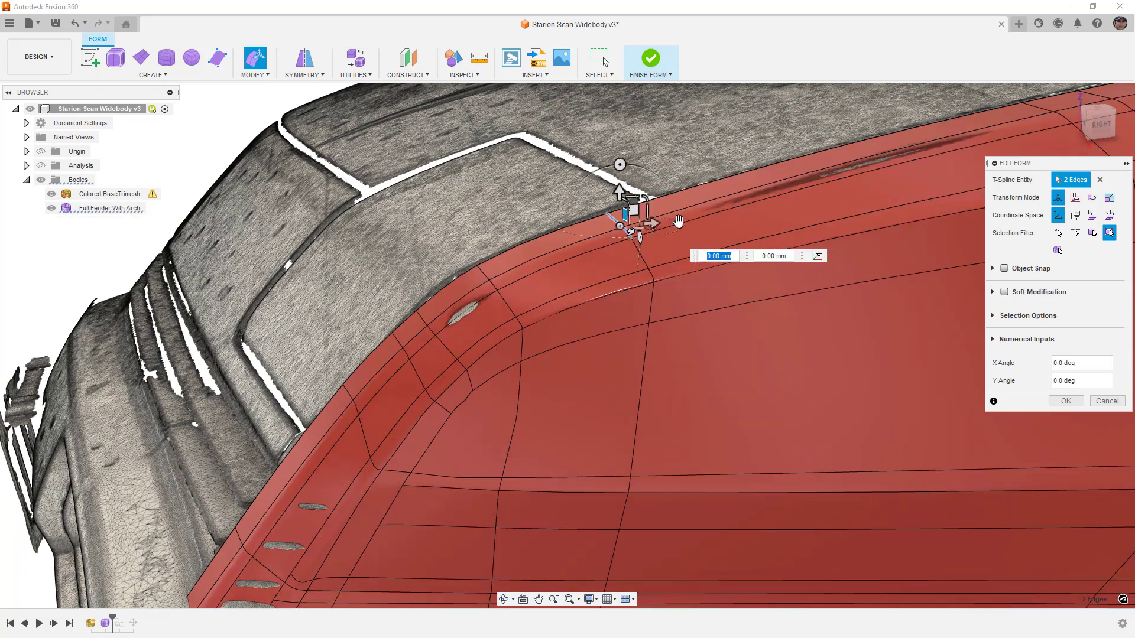
{"action": "key", "text": "alt+1"}
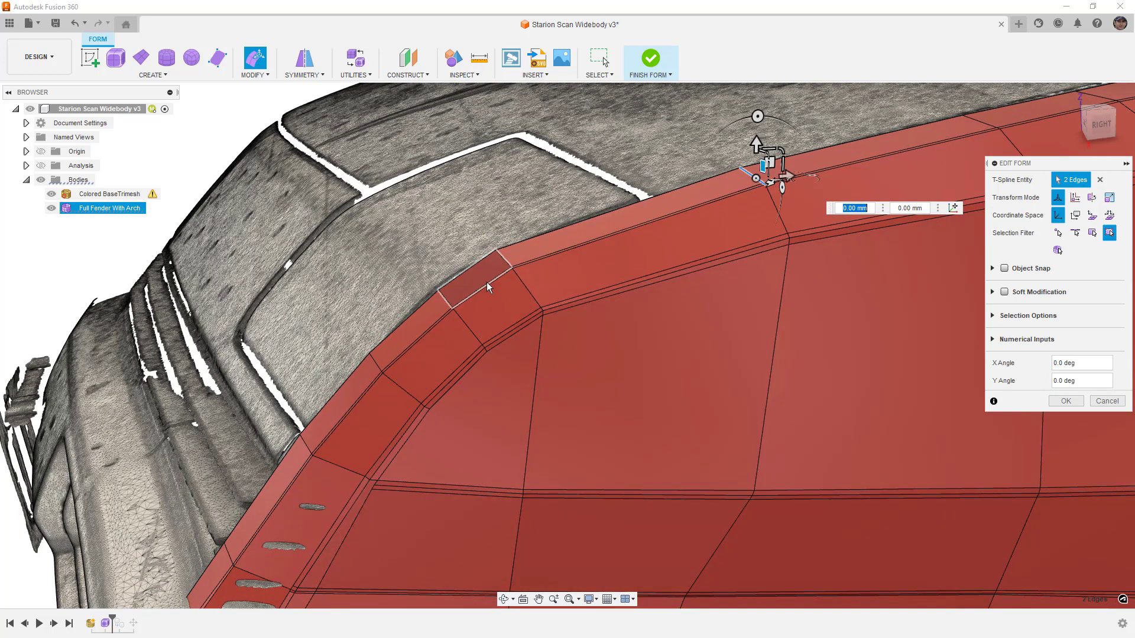
{"action": "double_click", "coordinate": [396, 382]}
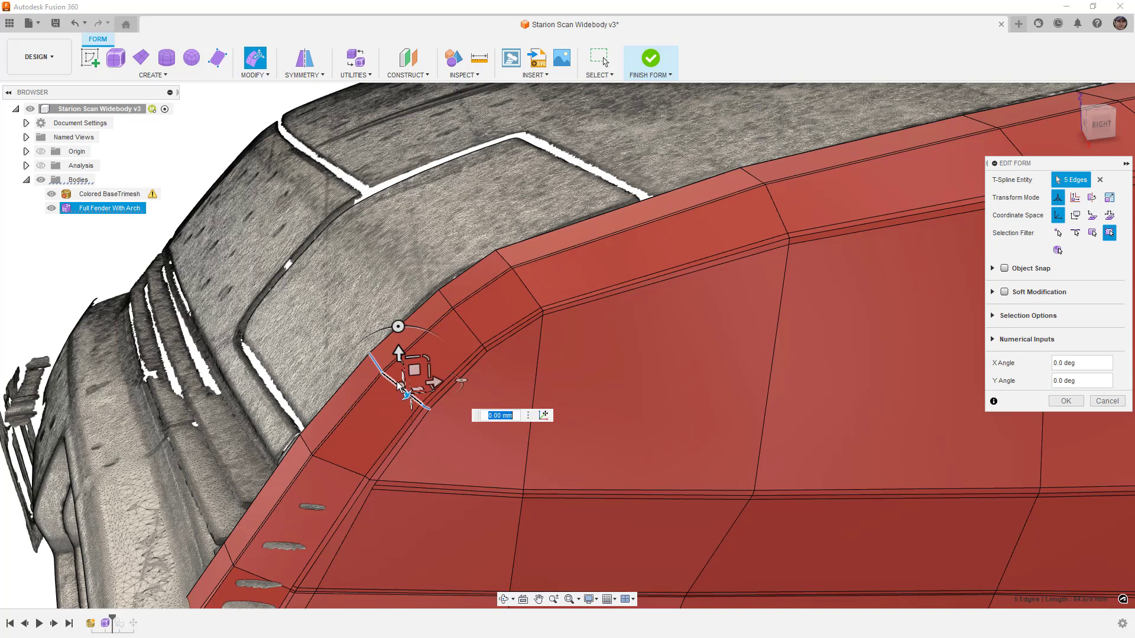
{"action": "left_click_drag", "start_coordinate": [414, 371], "coordinate": [416, 372]}
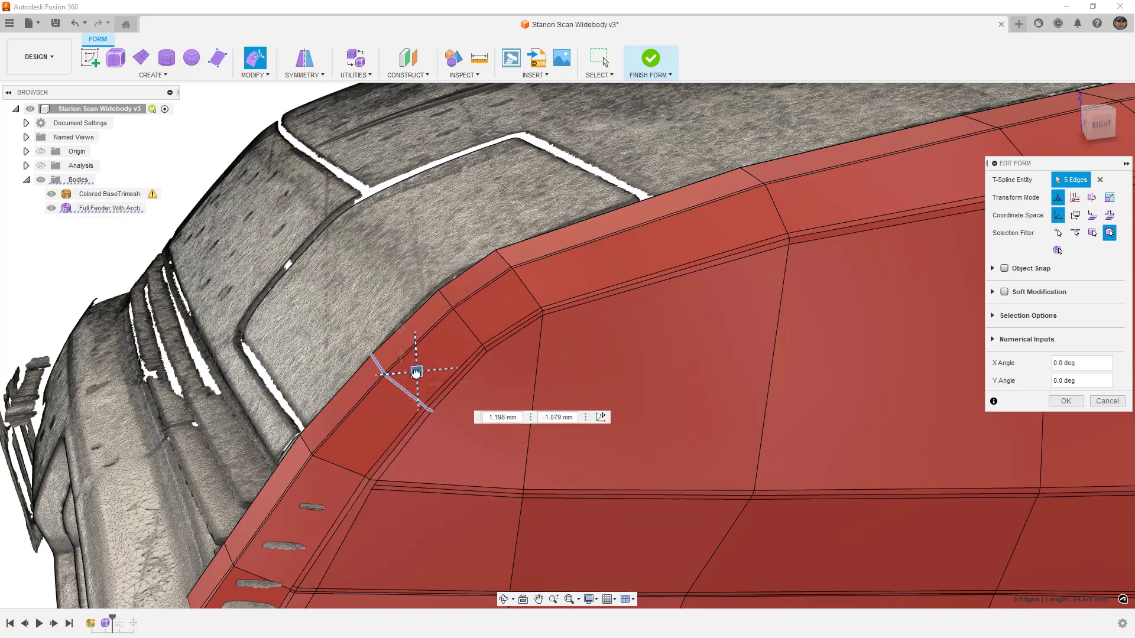
{"action": "double_click", "coordinate": [444, 298]}
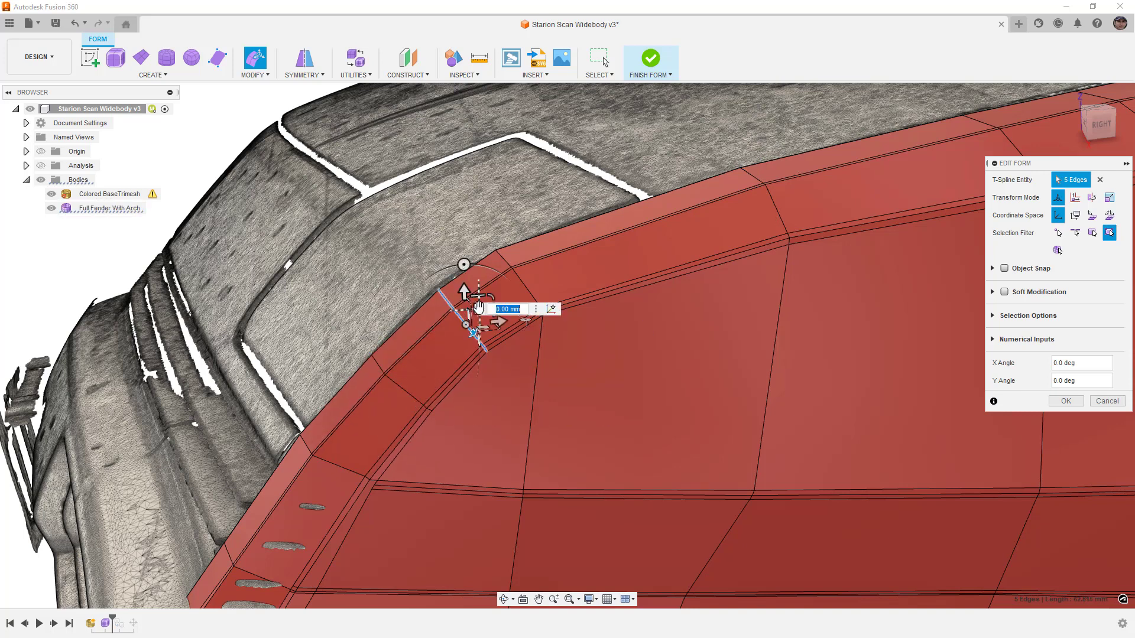
{"action": "left_click_drag", "start_coordinate": [479, 309], "coordinate": [474, 318]}
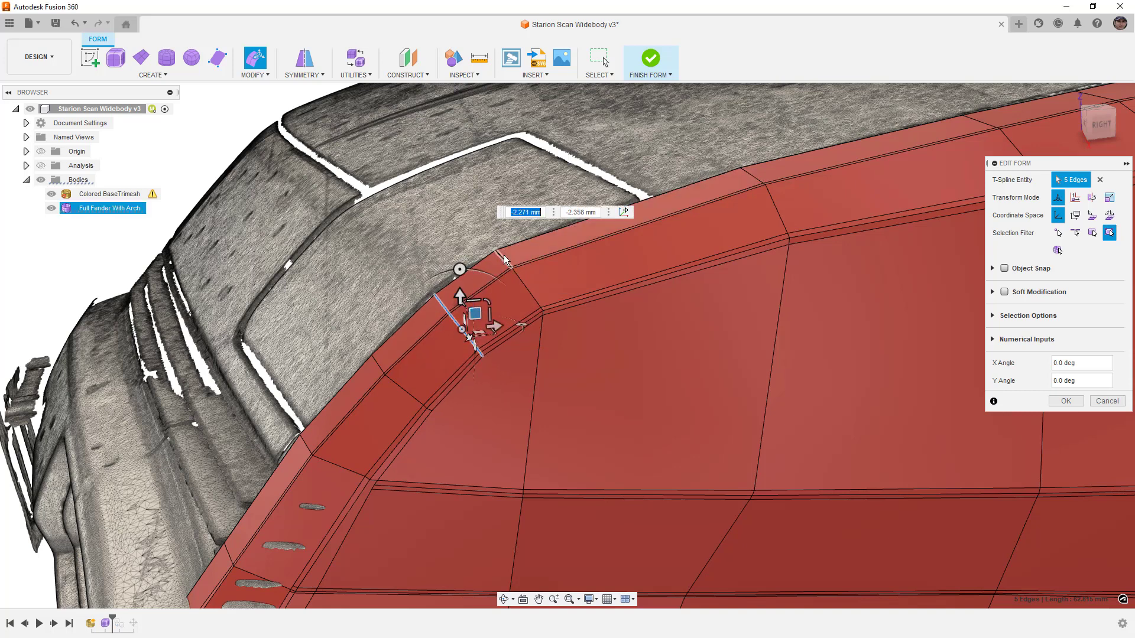
Select all five edges of the front corner's upper cross row and shift them about 3.3 mm rearward and 0.3 mm up
{"action": "left_click", "coordinate": [533, 293]}
{"action": "scroll", "coordinate": [539, 305], "scroll_direction": "up", "scroll_amount": 2}
{"action": "scroll", "coordinate": [545, 313], "scroll_direction": "up", "scroll_amount": 3}
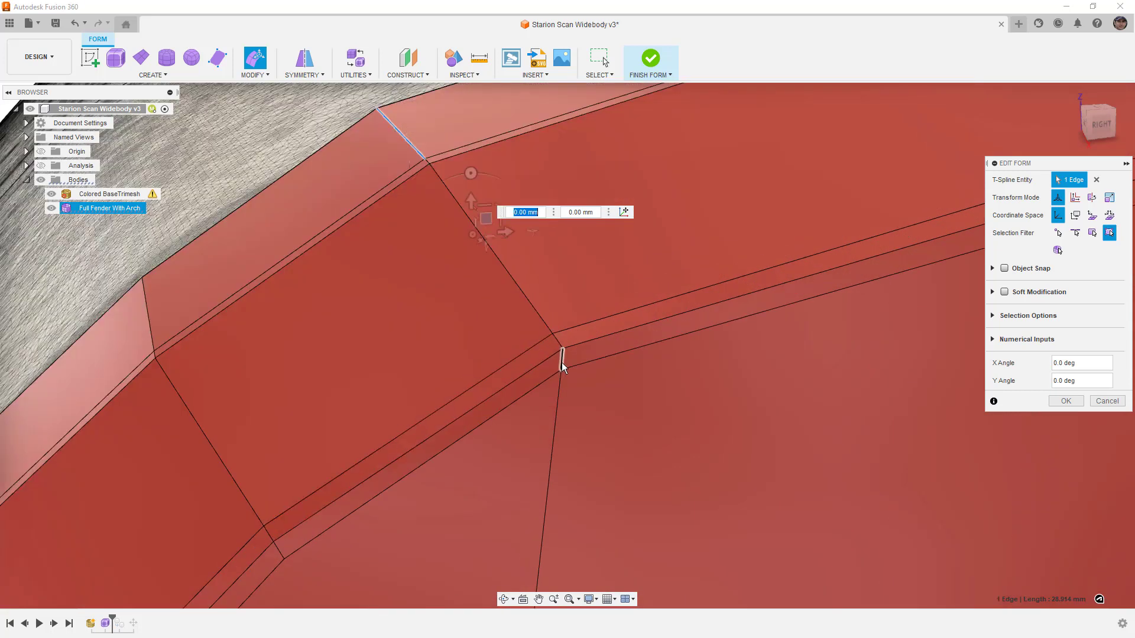
{"action": "double_click", "coordinate": [562, 363], "text": "shift"}
{"action": "scroll", "coordinate": [499, 330], "scroll_direction": "down", "scroll_amount": 5}
{"action": "left_click_drag", "start_coordinate": [516, 288], "coordinate": [518, 288]}
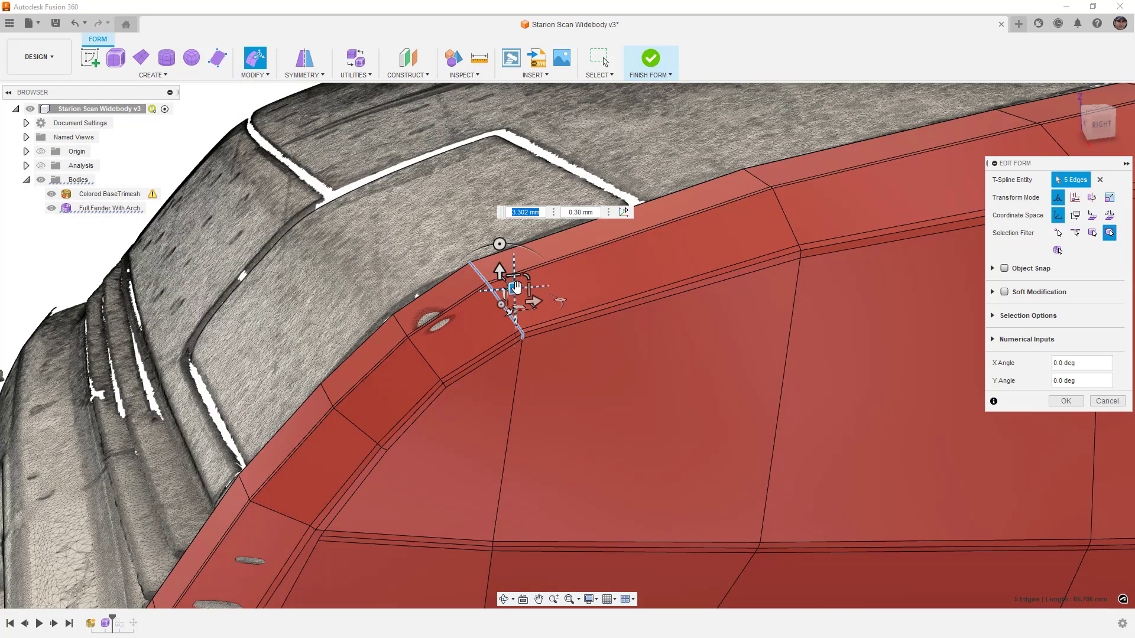
In smooth display and the right view, move the corner's upper cross row about 14 mm forward and 5 mm down
{"action": "key", "text": "alt+3"}
{"action": "middle_click_drag", "start_coordinate": [616, 285], "coordinate": [606, 274], "text": "shift"}
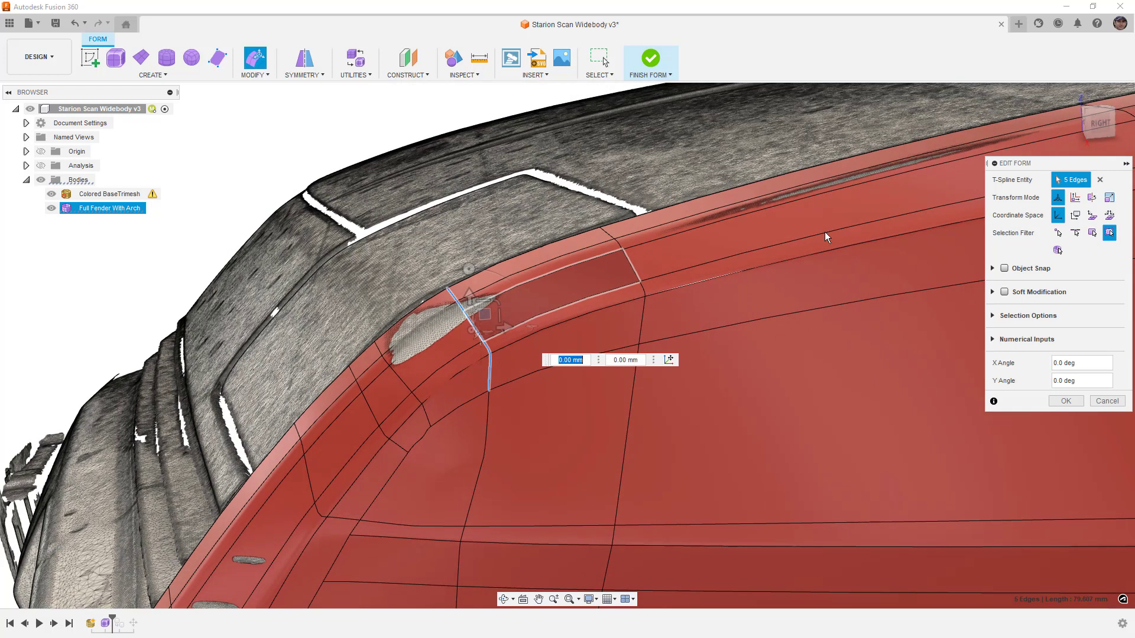
{"action": "left_click", "coordinate": [1098, 123]}
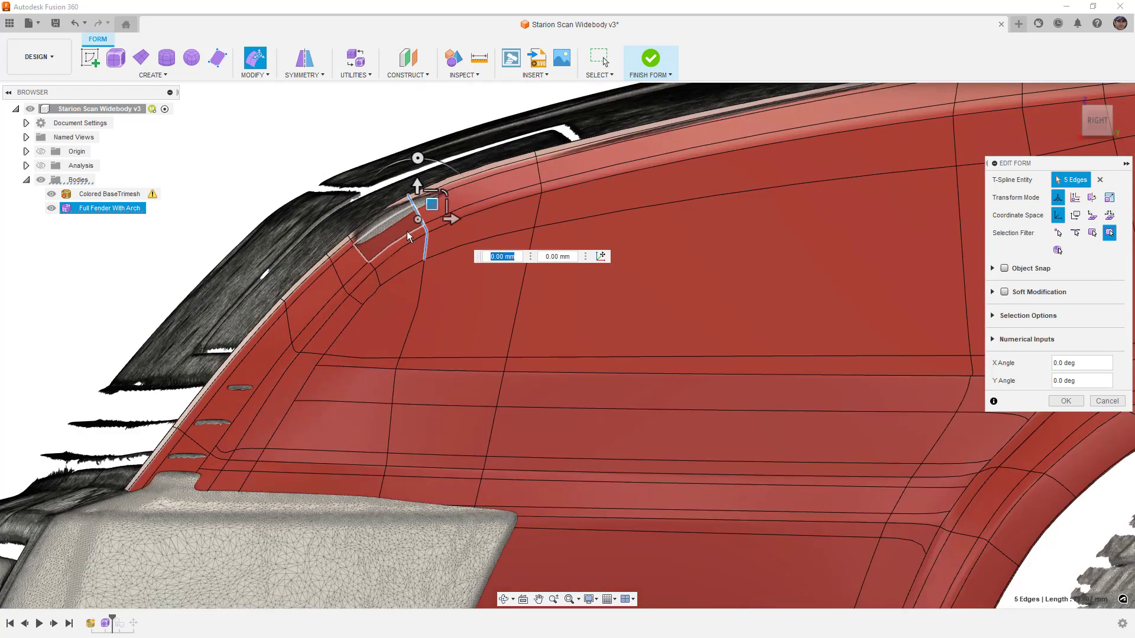
{"action": "left_click_drag", "start_coordinate": [432, 204], "coordinate": [411, 217]}
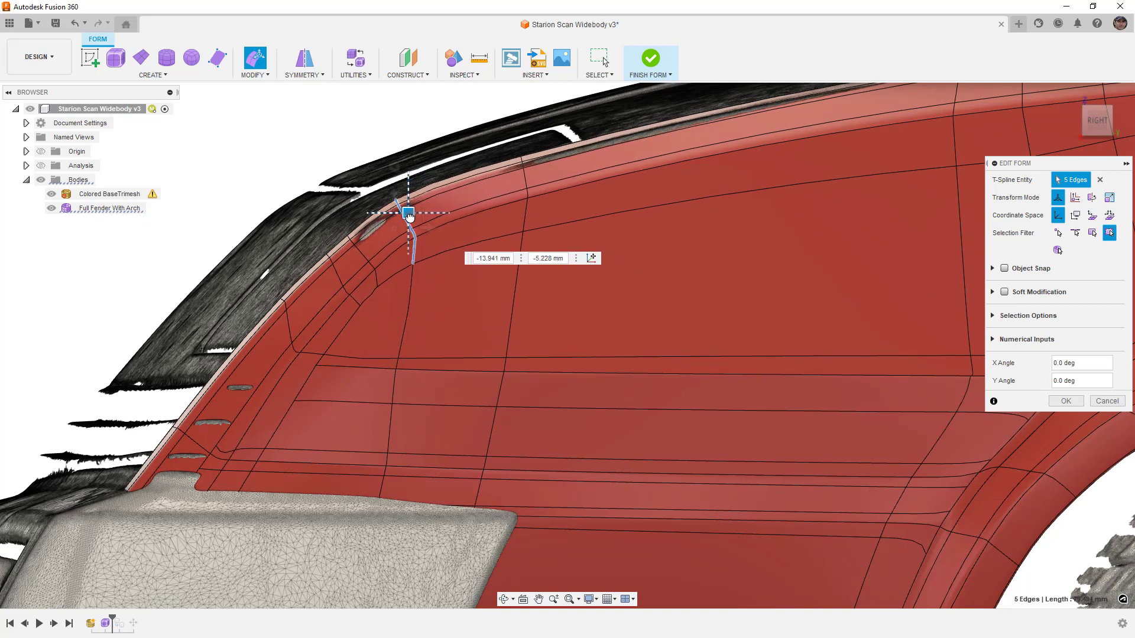
Move the corner's lower cross row about 6.3 mm forward and 6.6 mm down, and the middle row about 2.4 mm forward and 1.7 mm down
{"action": "double_click", "coordinate": [340, 279]}
{"action": "left_click_drag", "start_coordinate": [354, 265], "coordinate": [346, 273]}
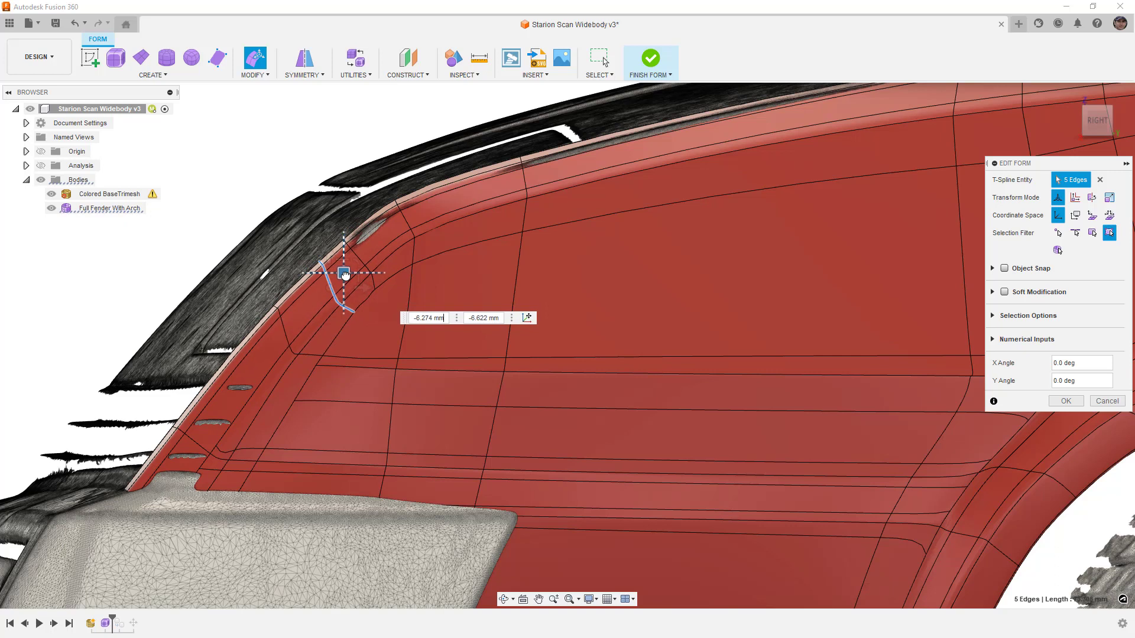
{"action": "left_click_drag", "start_coordinate": [360, 255], "coordinate": [368, 247]}
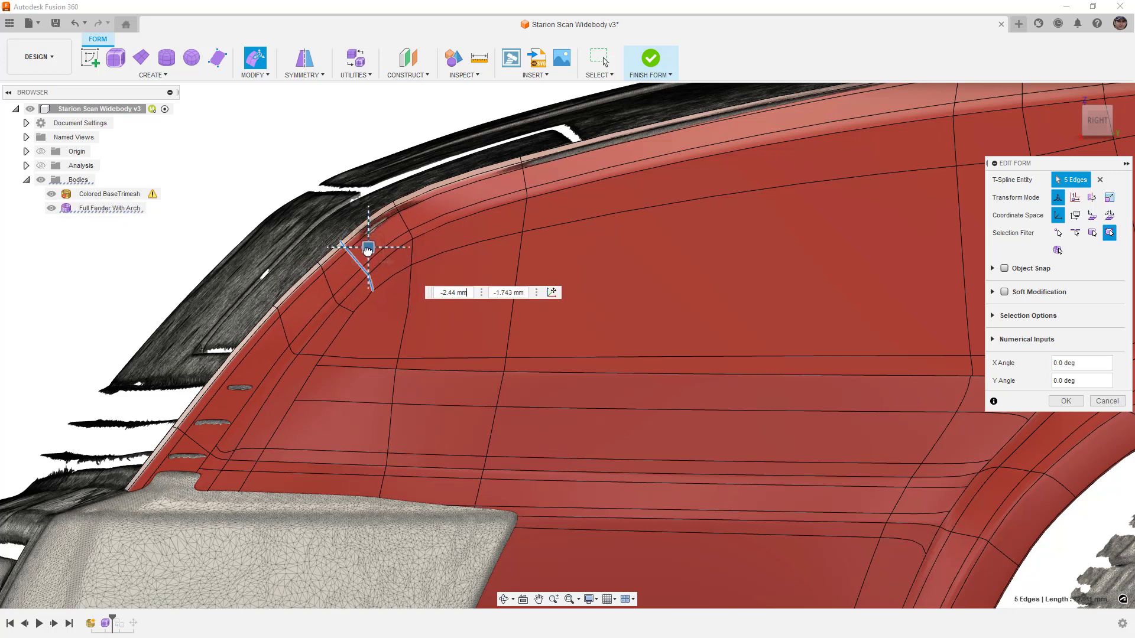
Select the four-edge cross row below the front corner, leaving out the long side edges, and move it about 0.6 mm rearward and 3.7 mm down
{"action": "double_click", "coordinate": [282, 330]}
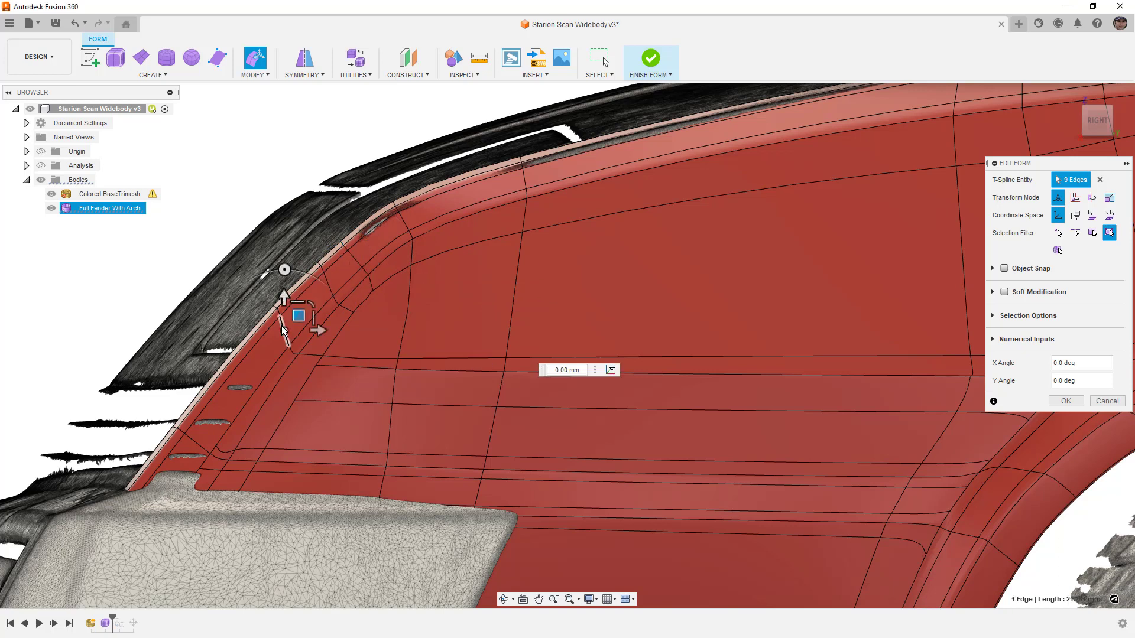
{"action": "left_click", "coordinate": [190, 225]}
{"action": "scroll", "coordinate": [278, 325], "scroll_direction": "up", "scroll_amount": 2}
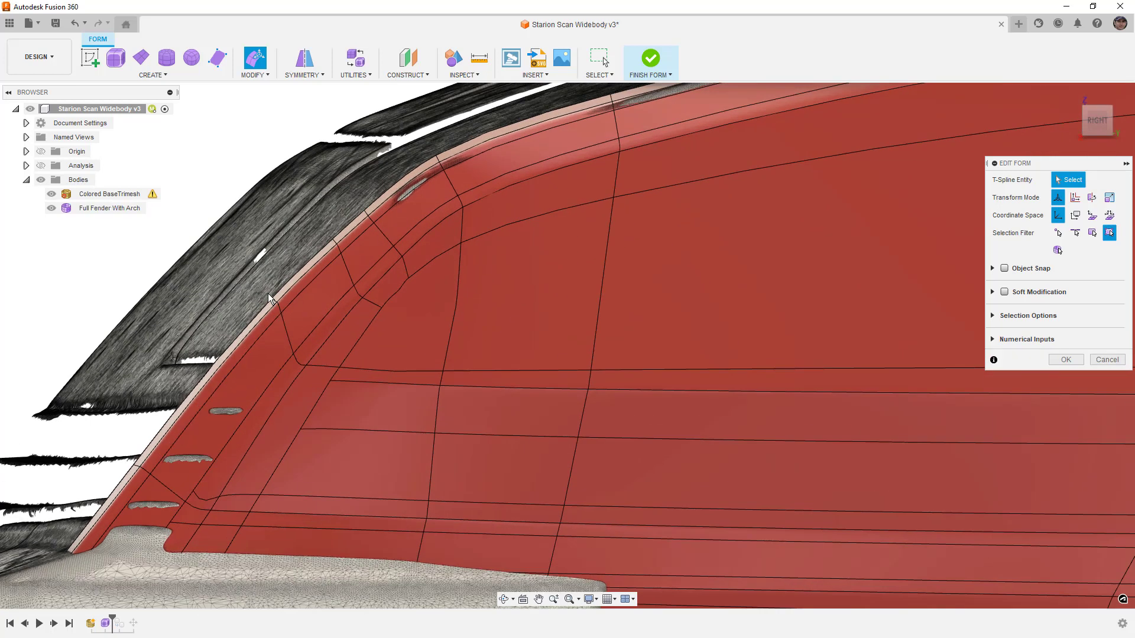
{"action": "scroll", "coordinate": [278, 304], "scroll_direction": "up", "scroll_amount": 2}
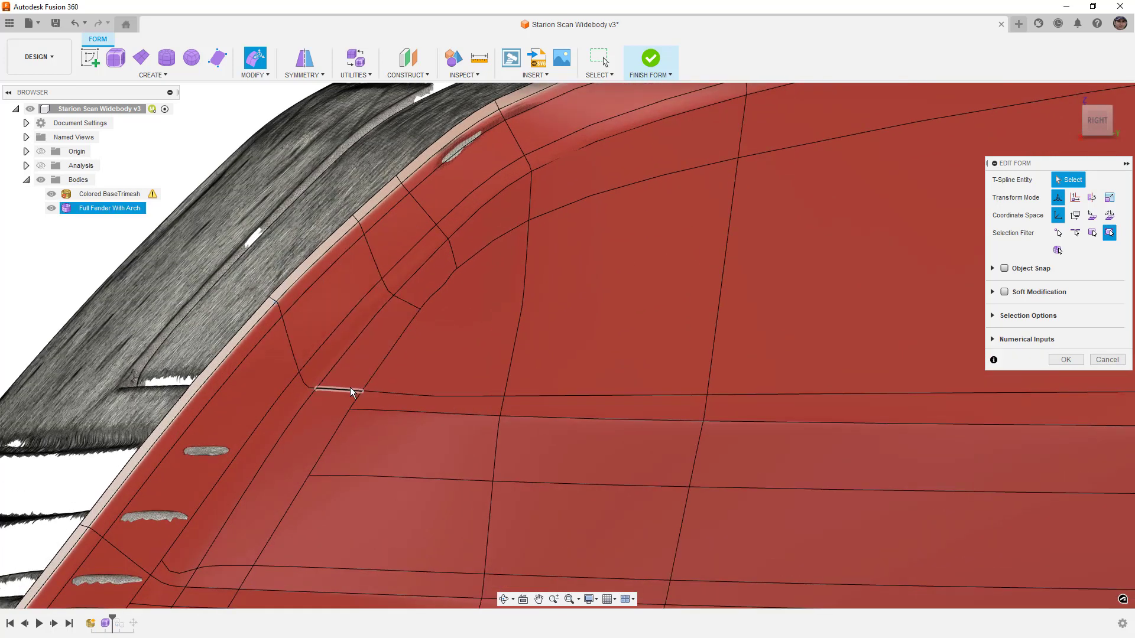
{"action": "left_click", "coordinate": [348, 388]}
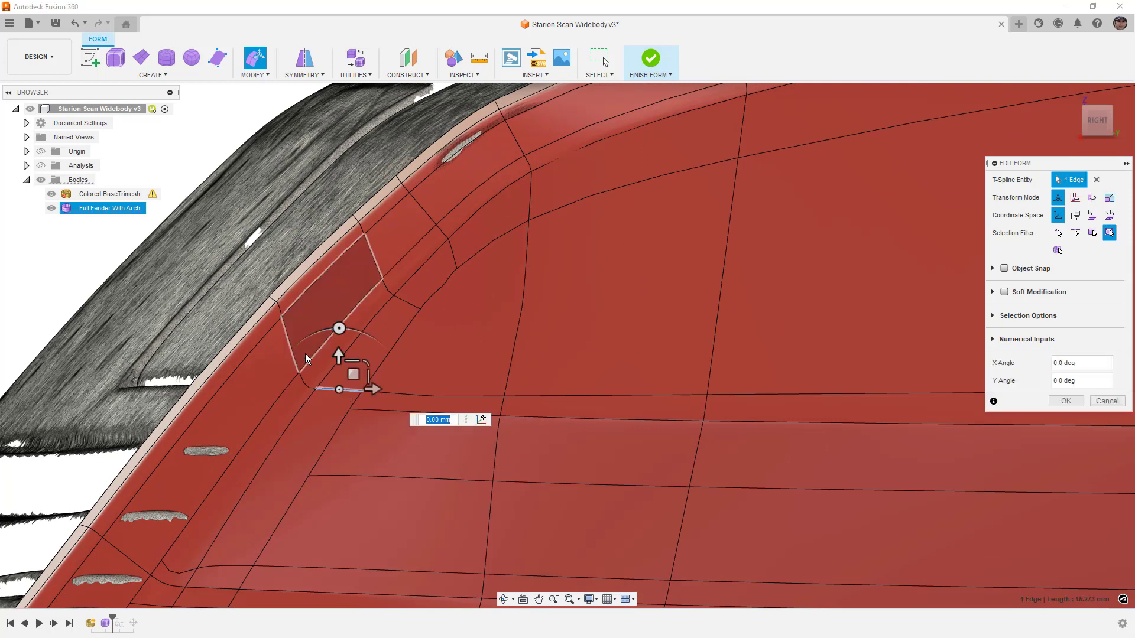
{"action": "left_click", "coordinate": [307, 387]}
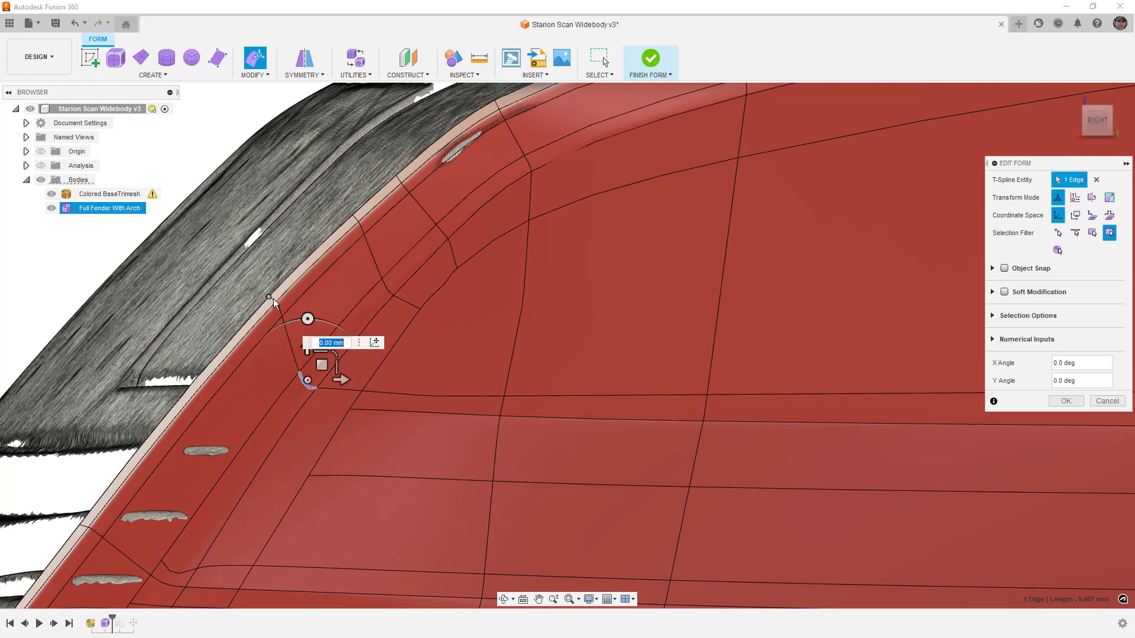
{"action": "scroll", "coordinate": [273, 299], "scroll_direction": "up", "scroll_amount": 3}
{"action": "double_click", "coordinate": [273, 301]}
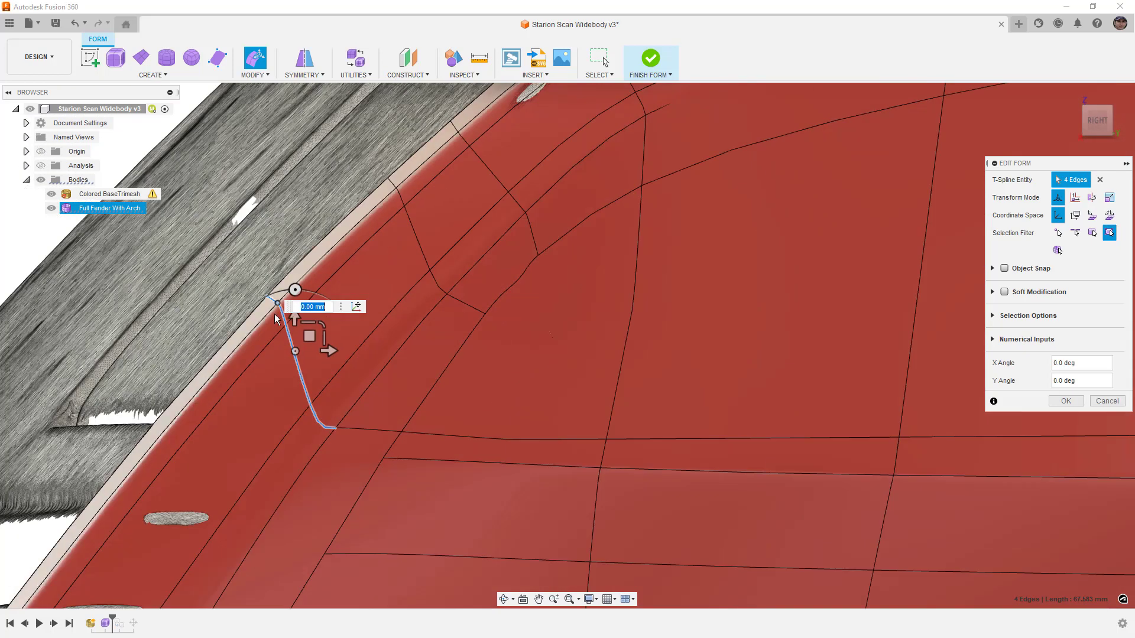
{"action": "left_click_drag", "start_coordinate": [307, 335], "coordinate": [313, 353]}
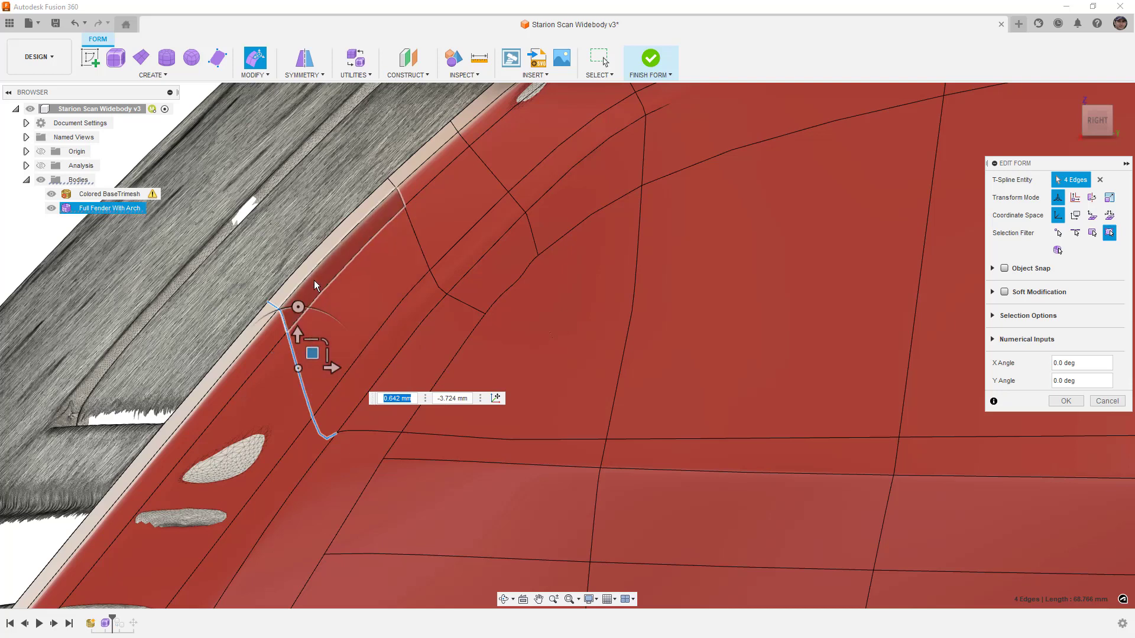
In box display, nudge the two outer-end vertices of the cross row below the front corner upward one at a time, the second about 1.6 mm
{"action": "scroll", "coordinate": [314, 280], "scroll_direction": "down", "scroll_amount": 3}
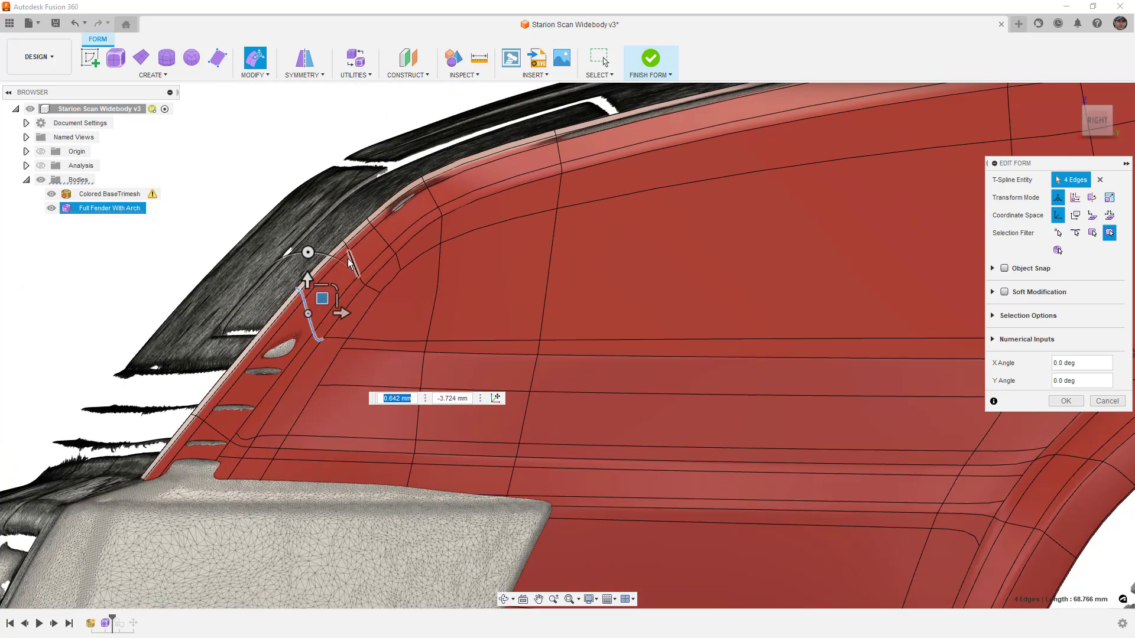
{"action": "key", "text": "alt+1"}
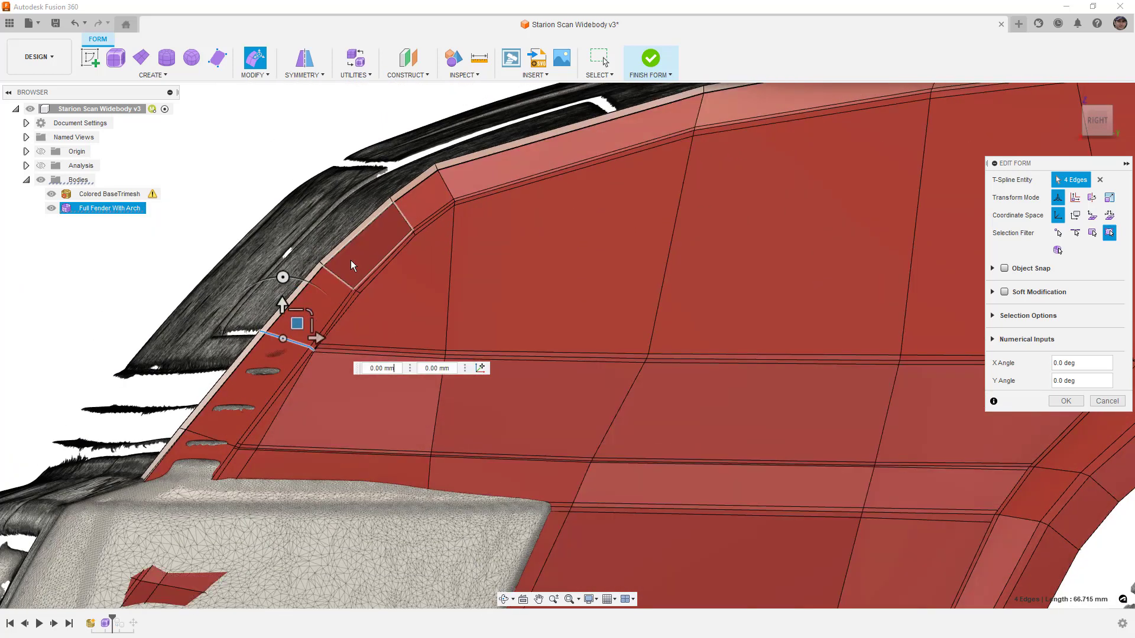
{"action": "scroll", "coordinate": [318, 353], "scroll_direction": "up", "scroll_amount": 4}
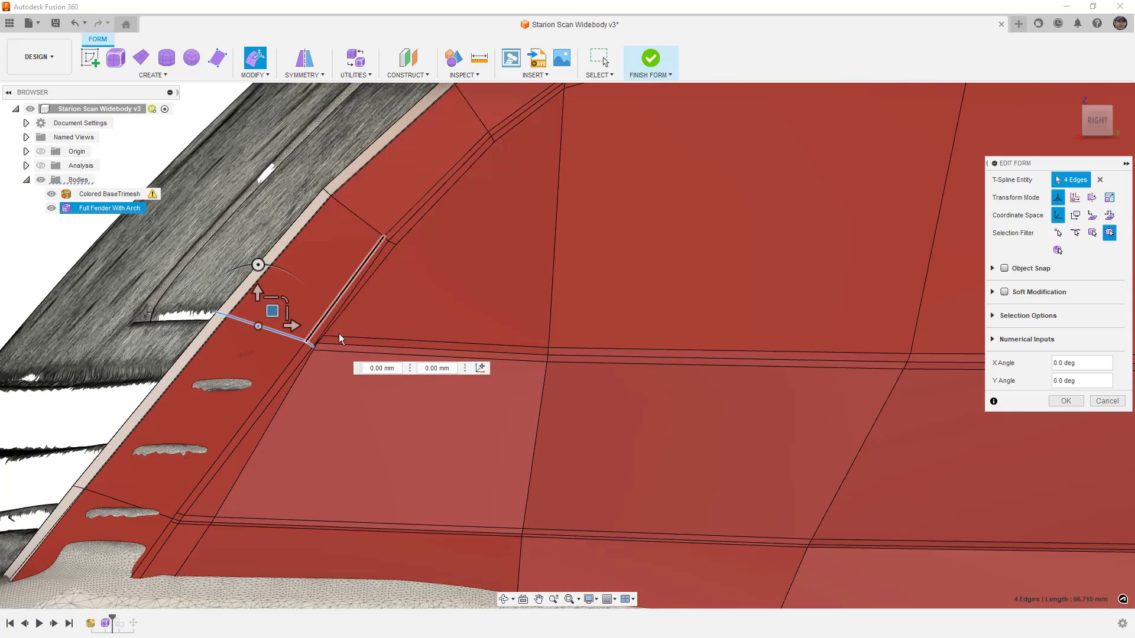
{"action": "middle_click_drag", "start_coordinate": [311, 369], "coordinate": [319, 368], "text": "shift"}
{"action": "scroll", "coordinate": [332, 363], "scroll_direction": "down", "scroll_amount": 6}
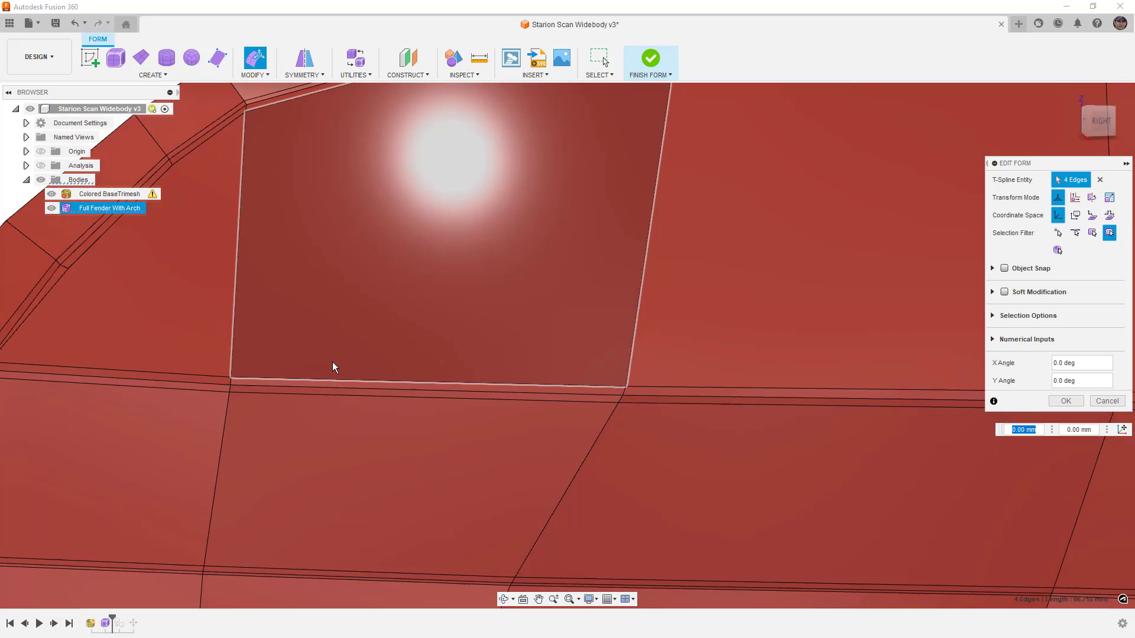
{"action": "middle_click_drag", "start_coordinate": [255, 408], "coordinate": [265, 381], "text": "shift"}
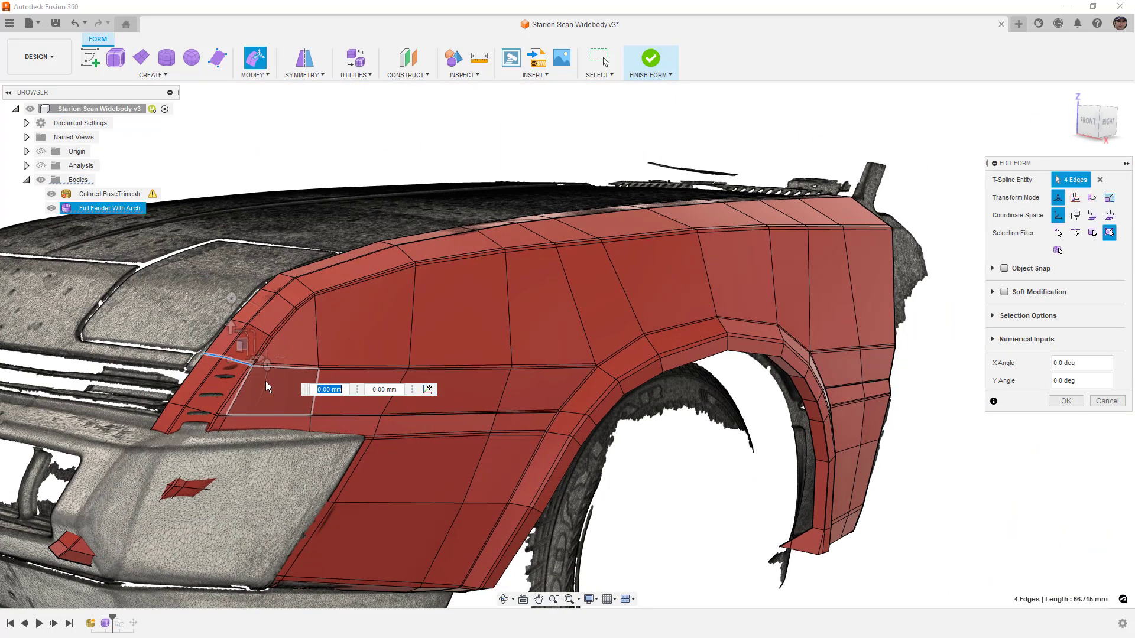
{"action": "scroll", "coordinate": [265, 381], "scroll_direction": "up", "scroll_amount": 6}
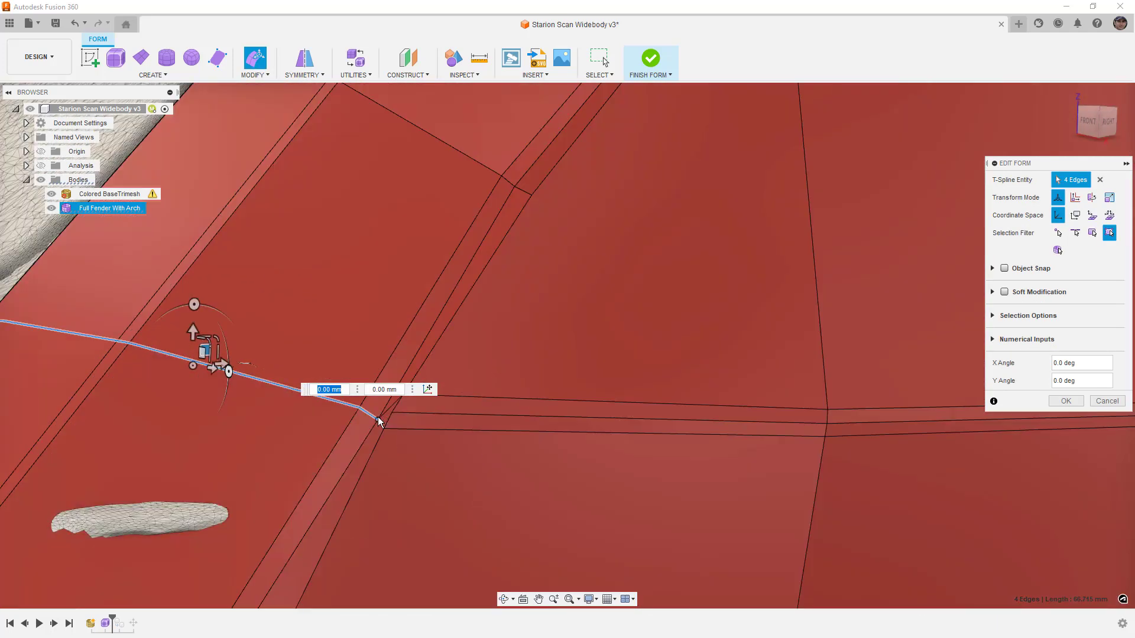
{"action": "left_click", "coordinate": [378, 418]}
{"action": "left_click_drag", "start_coordinate": [387, 406], "coordinate": [372, 384]}
{"action": "left_click", "coordinate": [358, 408]}
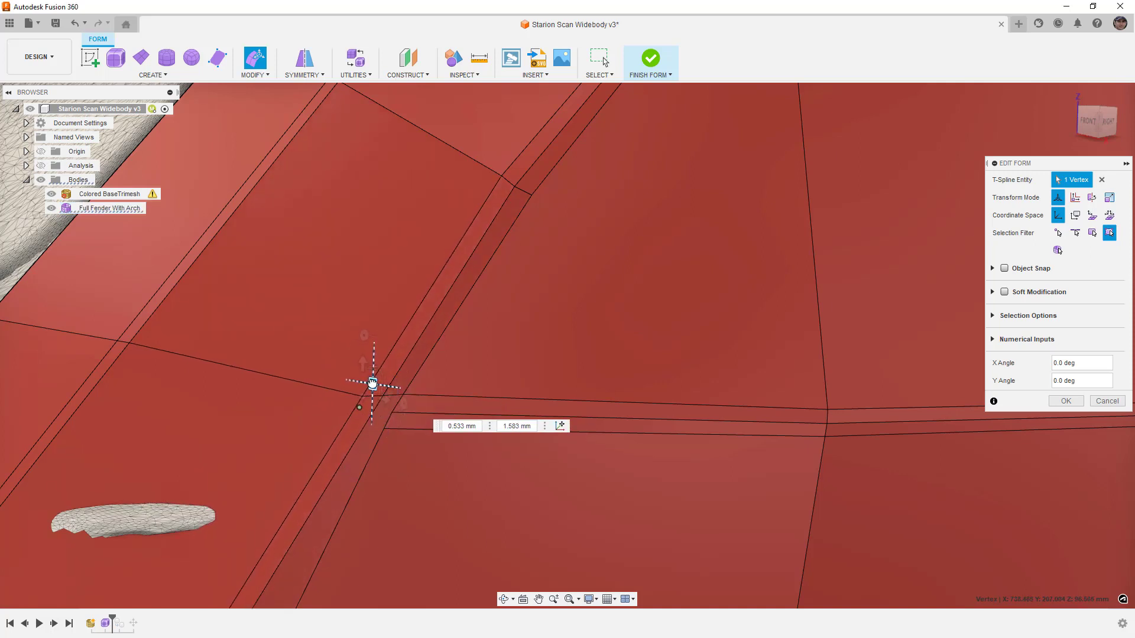
Inspect the front corner's shape and fit to the scan in box and smooth display, from the outer side, the right view and the inner side
{"action": "middle_click_drag", "start_coordinate": [371, 390], "coordinate": [2, 382], "text": "shift"}
{"action": "scroll", "coordinate": [357, 424], "scroll_direction": "down", "scroll_amount": 6}
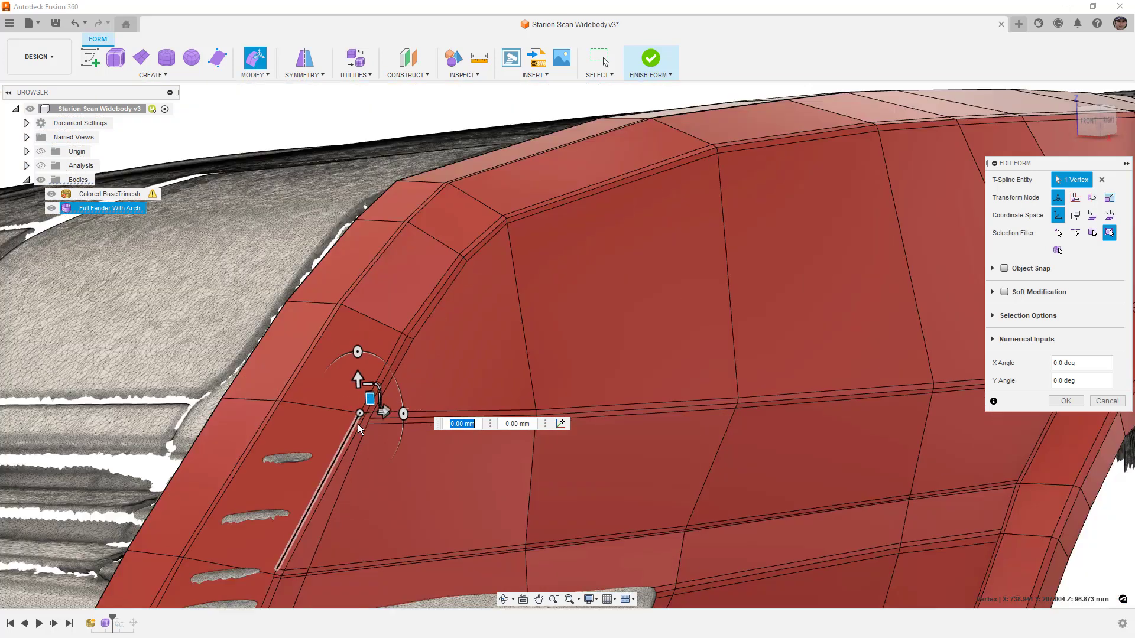
{"action": "mouse_move", "coordinate": [357, 424]}
{"action": "middle_mouse_down", "text": "shift"}
{"action": "mouse_move", "coordinate": [358, 442]}
{"action": "mouse_move", "coordinate": [369, 428]}
{"action": "middle_mouse_up", "text": "shift"}
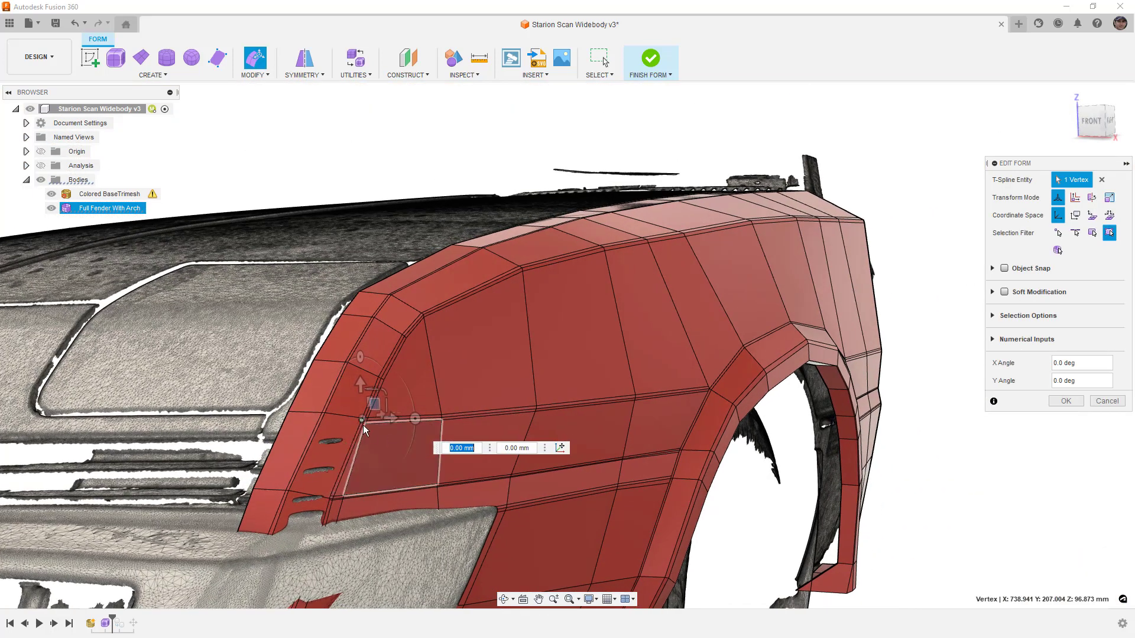
{"action": "left_click", "coordinate": [469, 173]}
{"action": "middle_click_drag", "start_coordinate": [468, 172], "coordinate": [507, 159], "text": "shift"}
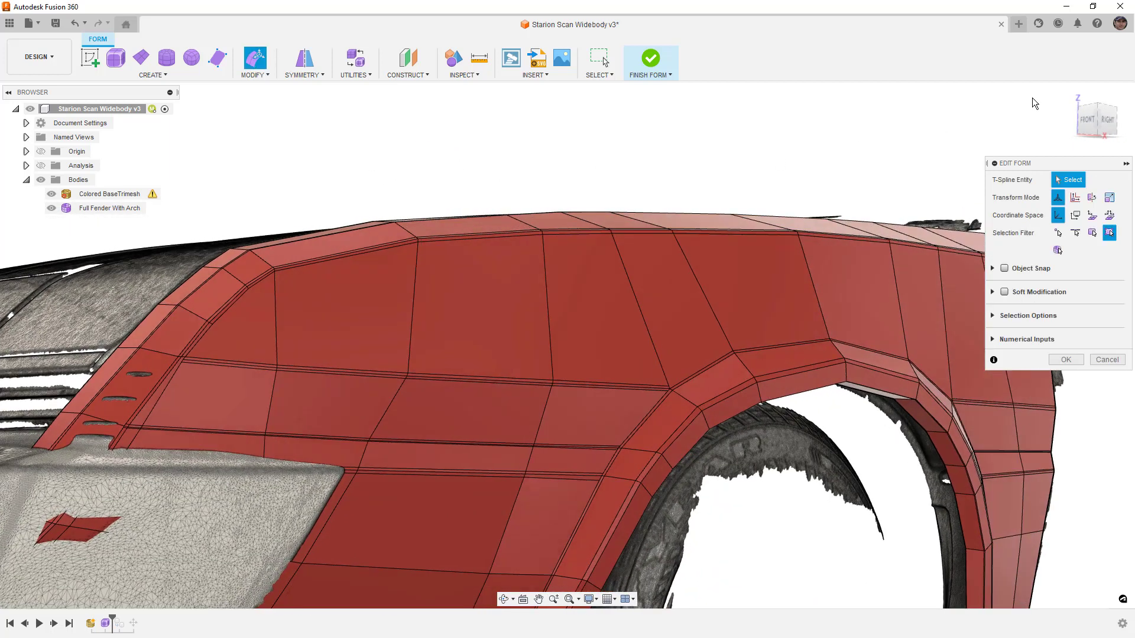
{"action": "left_click", "coordinate": [1099, 121]}
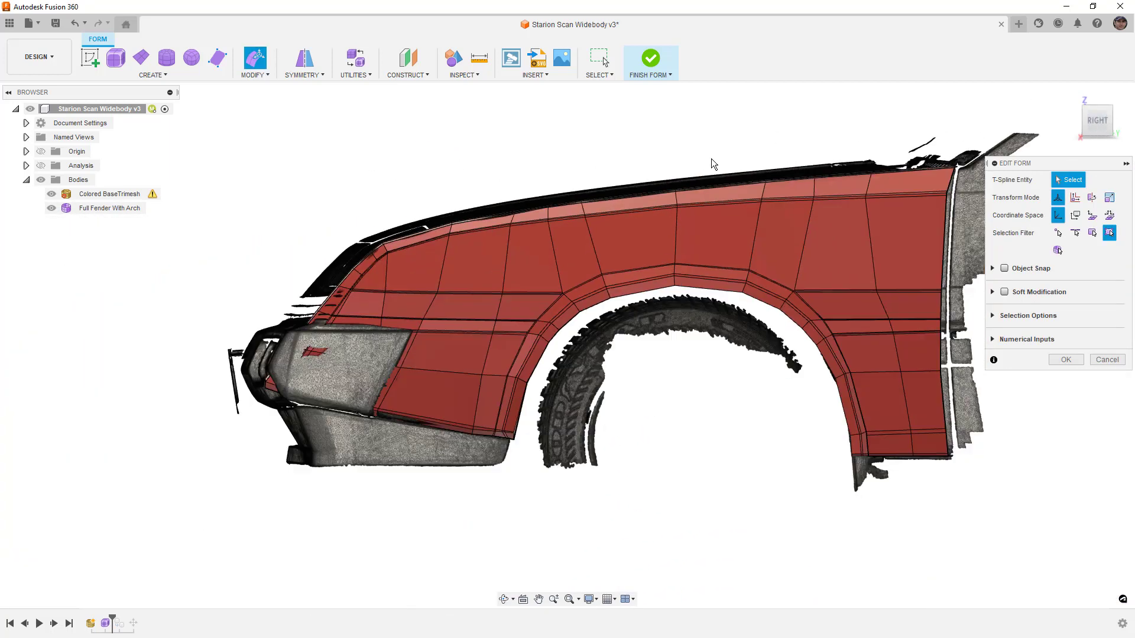
{"action": "key", "text": "alt+3"}
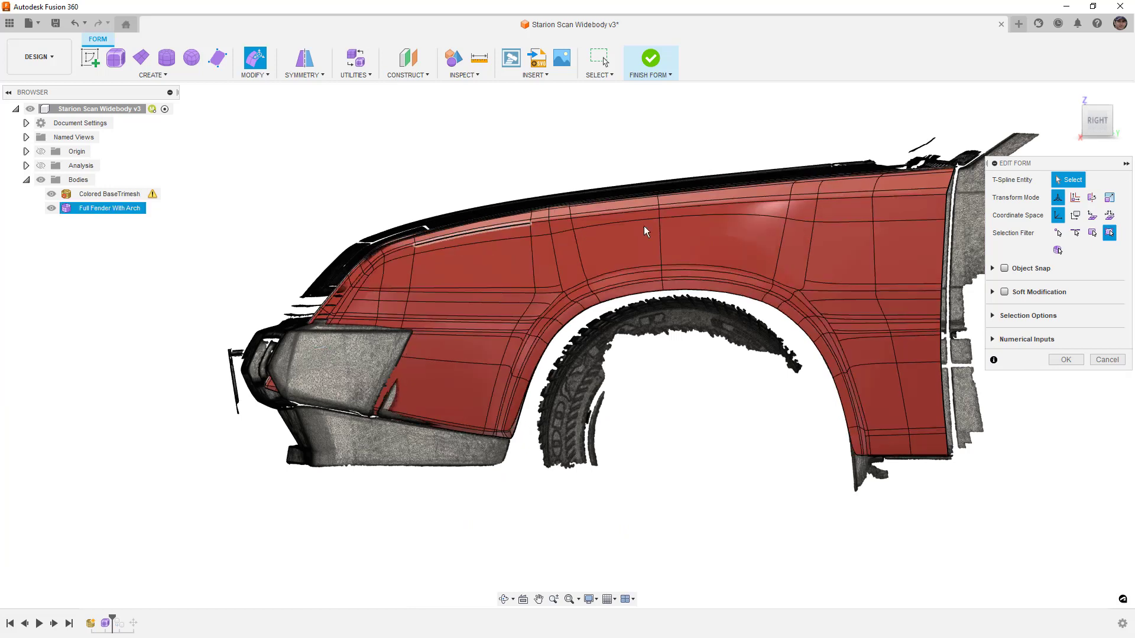
{"action": "scroll", "coordinate": [375, 268], "scroll_direction": "up", "scroll_amount": 7}
{"action": "middle_click_drag", "start_coordinate": [380, 262], "coordinate": [538, 267], "text": "shift"}
{"action": "scroll", "coordinate": [350, 240], "scroll_direction": "up", "scroll_amount": 5}
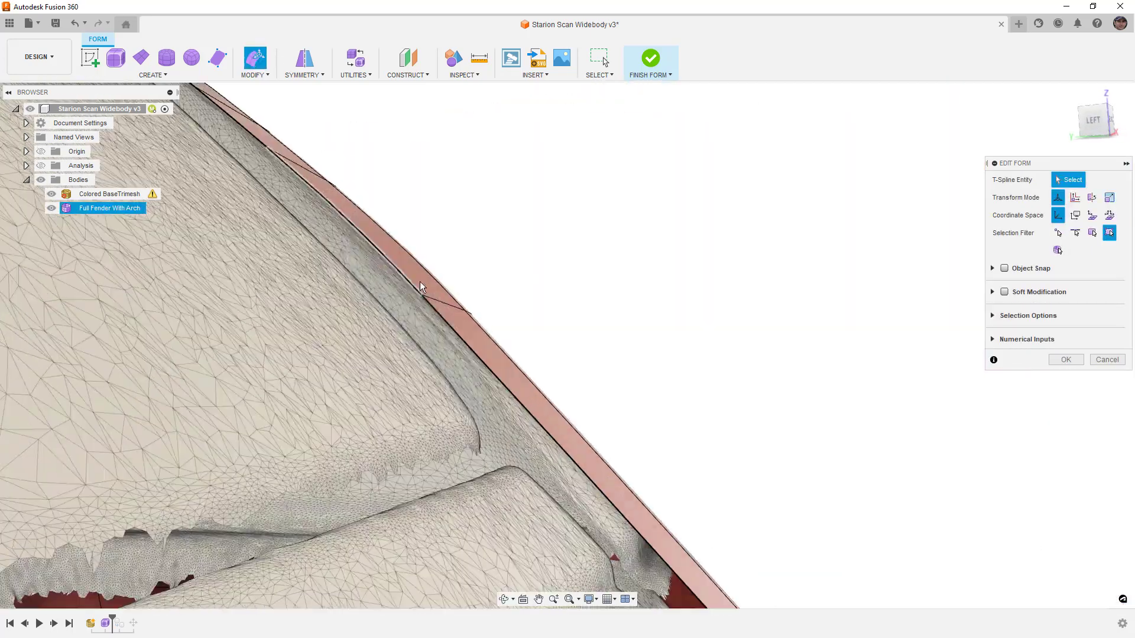
{"action": "scroll", "coordinate": [439, 301], "scroll_direction": "down", "scroll_amount": 5}
{"action": "middle_click_drag", "start_coordinate": [456, 305], "coordinate": [335, 315], "text": "shift"}
Select the two inner flange edges of the cross row below the front corner, move them about 2.5 mm down and slightly rearward, and finish editing
{"action": "left_click", "coordinate": [435, 306]}
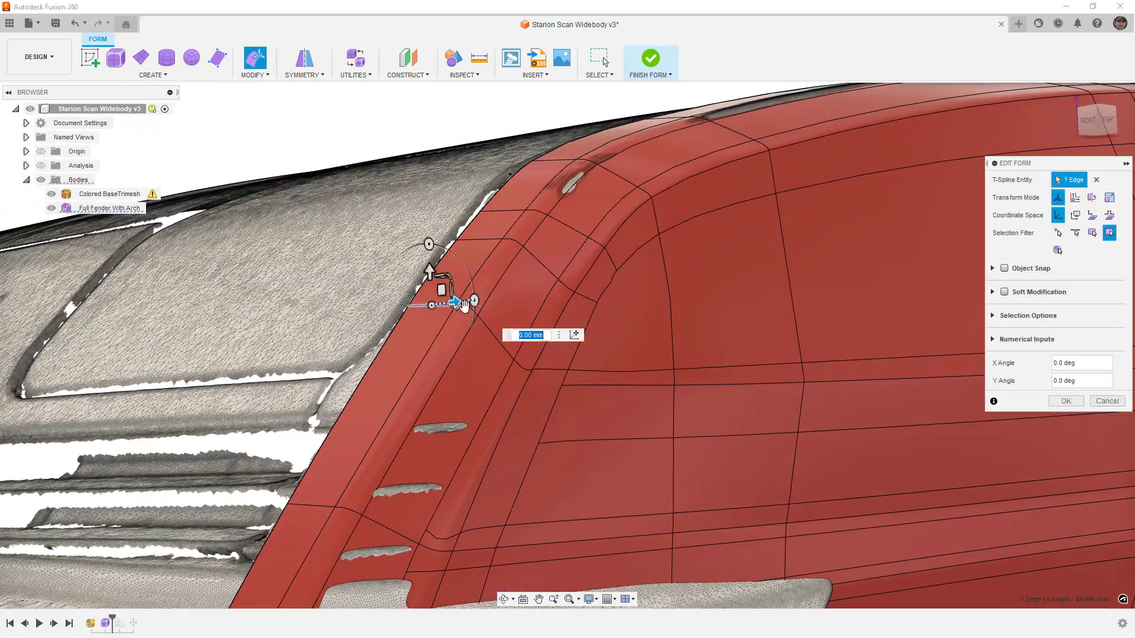
{"action": "middle_click_drag", "start_coordinate": [457, 348], "coordinate": [451, 314], "text": "shift"}
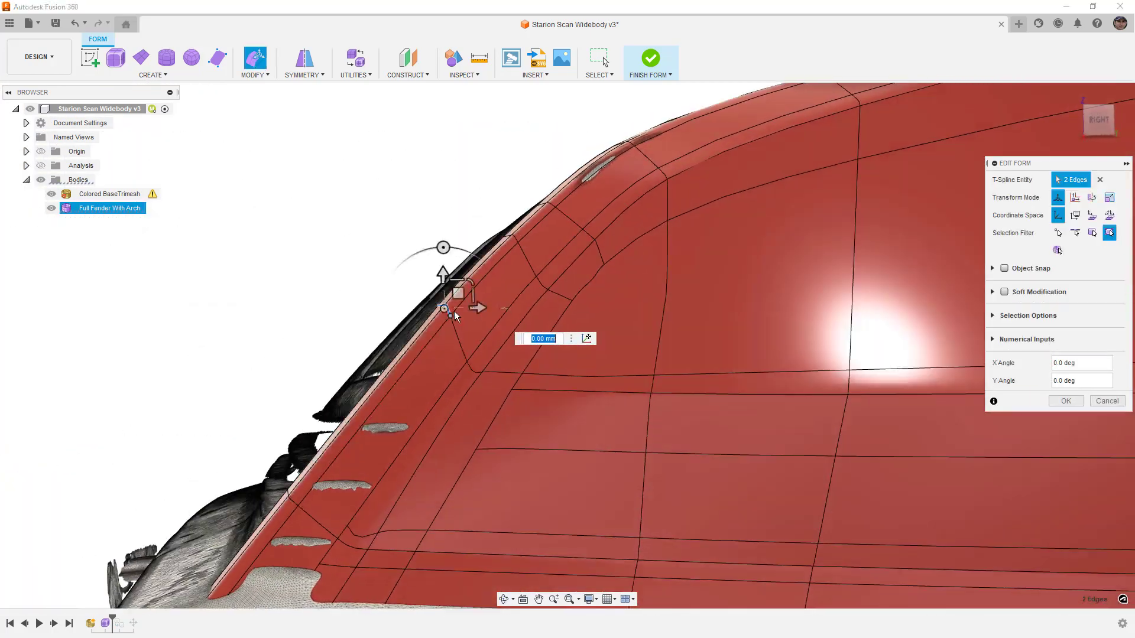
{"action": "left_click_drag", "start_coordinate": [459, 297], "coordinate": [461, 301]}
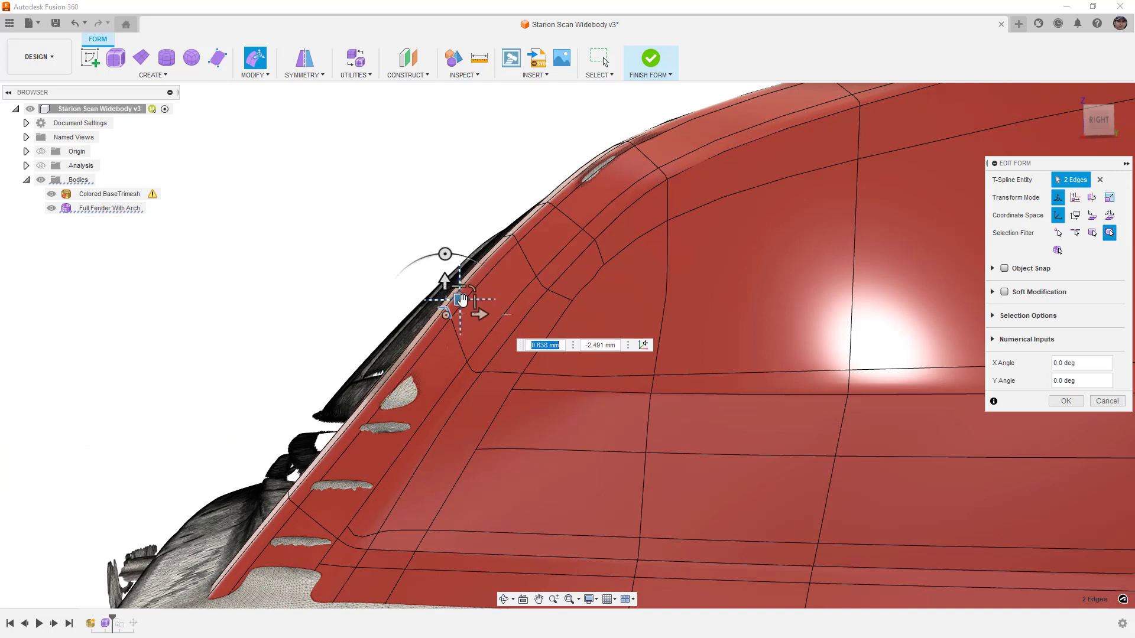
{"action": "key", "text": "alt+1"}
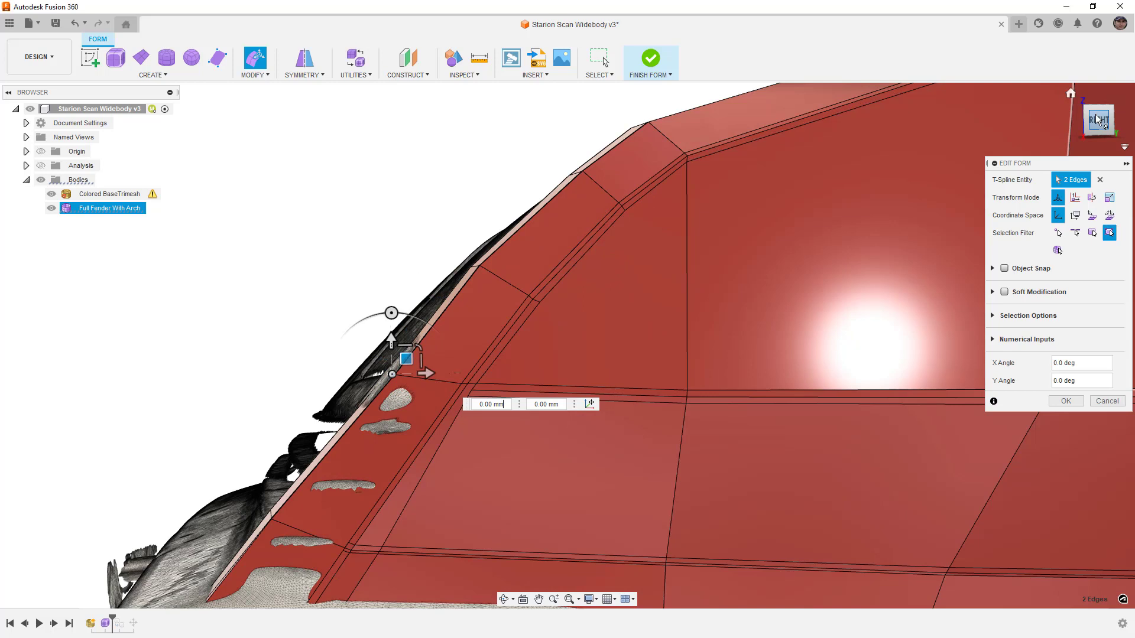
{"action": "left_click", "coordinate": [1096, 120]}
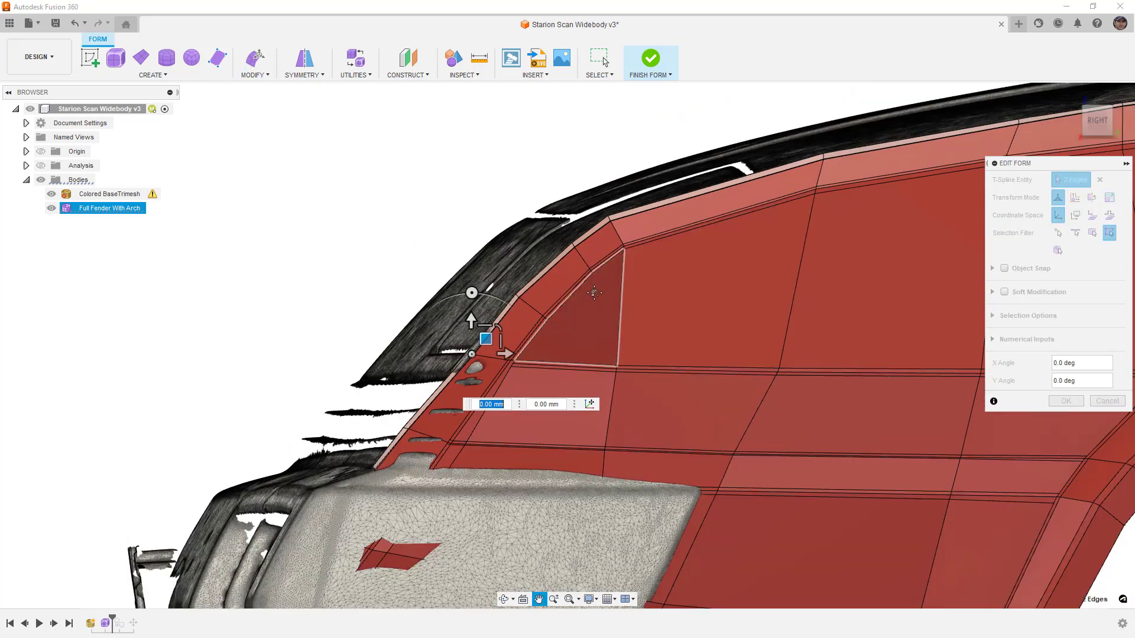
{"action": "left_click", "coordinate": [1068, 401]}
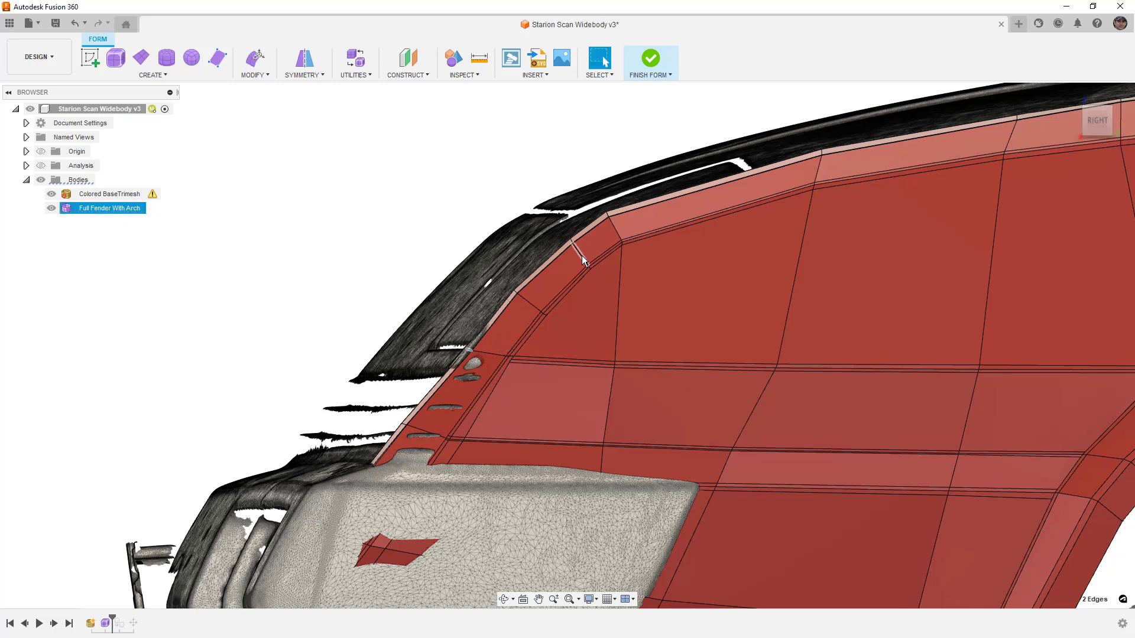
Select the five-edge upper cross row of the front corner and slide it forward along the body with a slide location of about 0.18
{"action": "double_click", "coordinate": [584, 254]}
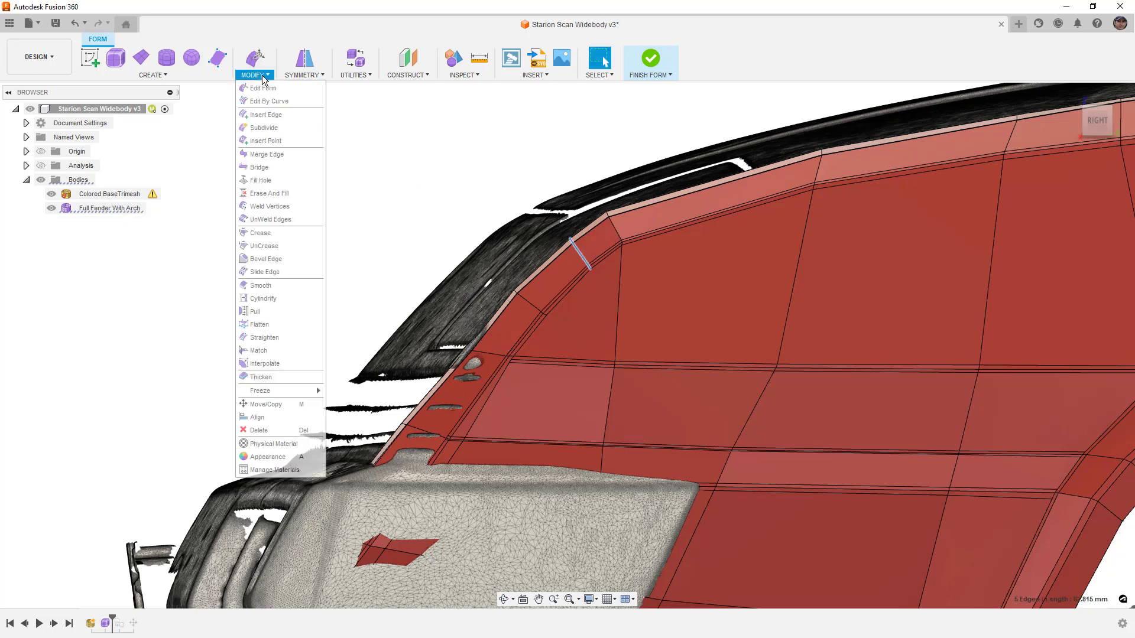
{"action": "left_click", "coordinate": [259, 272]}
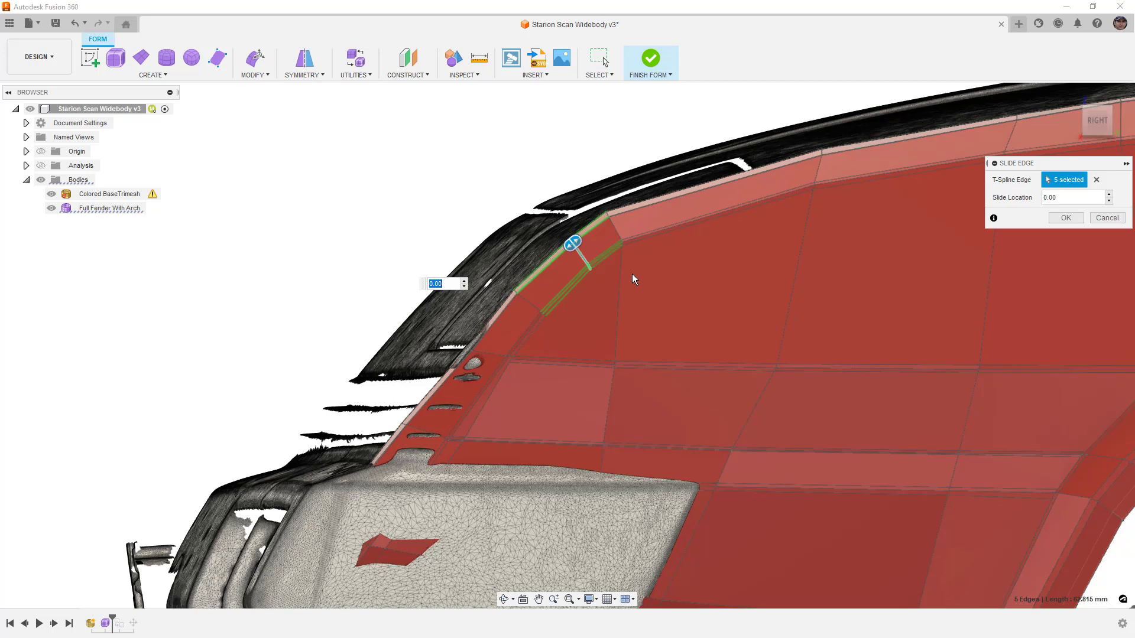
{"action": "left_click_drag", "start_coordinate": [578, 237], "coordinate": [571, 245]}
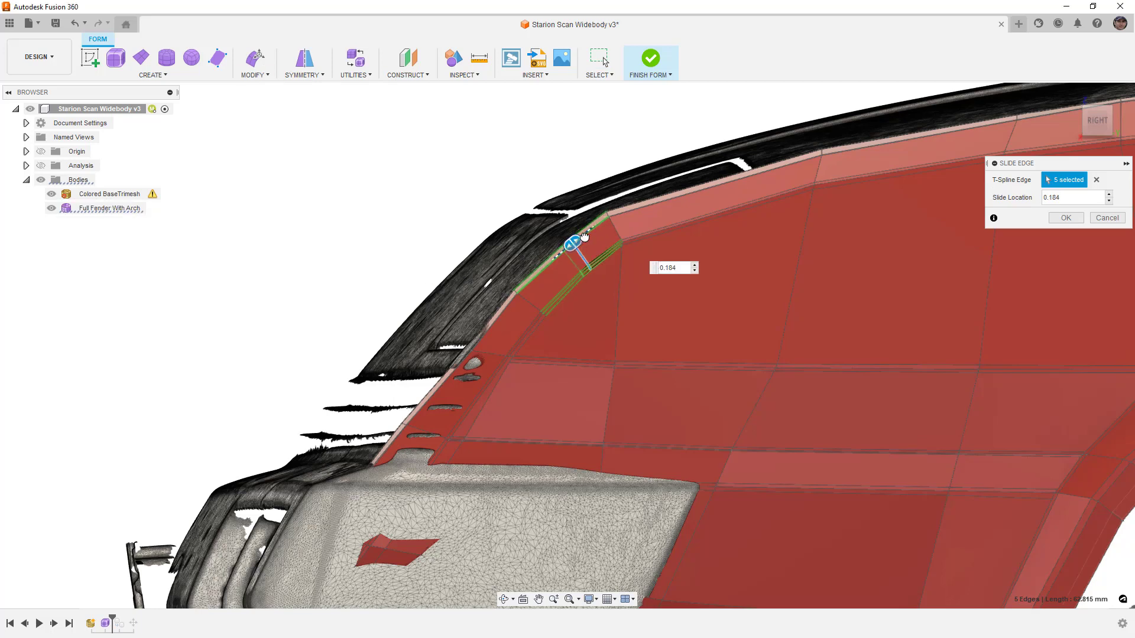
{"action": "left_click", "coordinate": [1065, 218]}
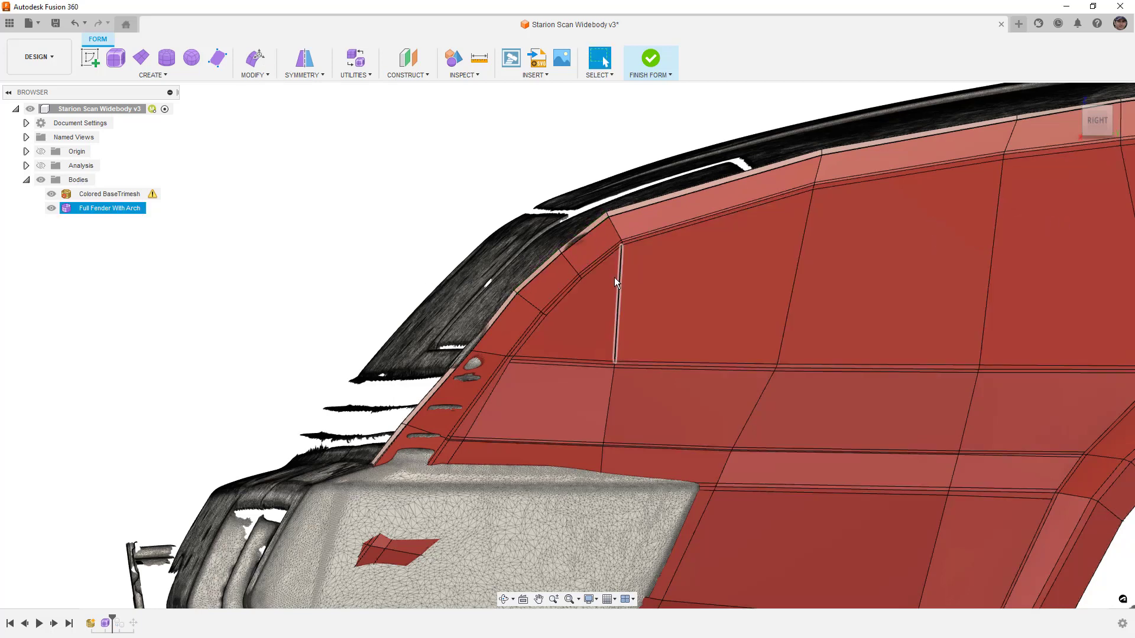
In smooth display, move the corner's five-edge upper cross row about 2.7 mm forward and 2.1 mm up to bring it against the scan
{"action": "scroll", "coordinate": [588, 281], "scroll_direction": "up", "scroll_amount": 2}
{"action": "key", "text": "alt+3"}
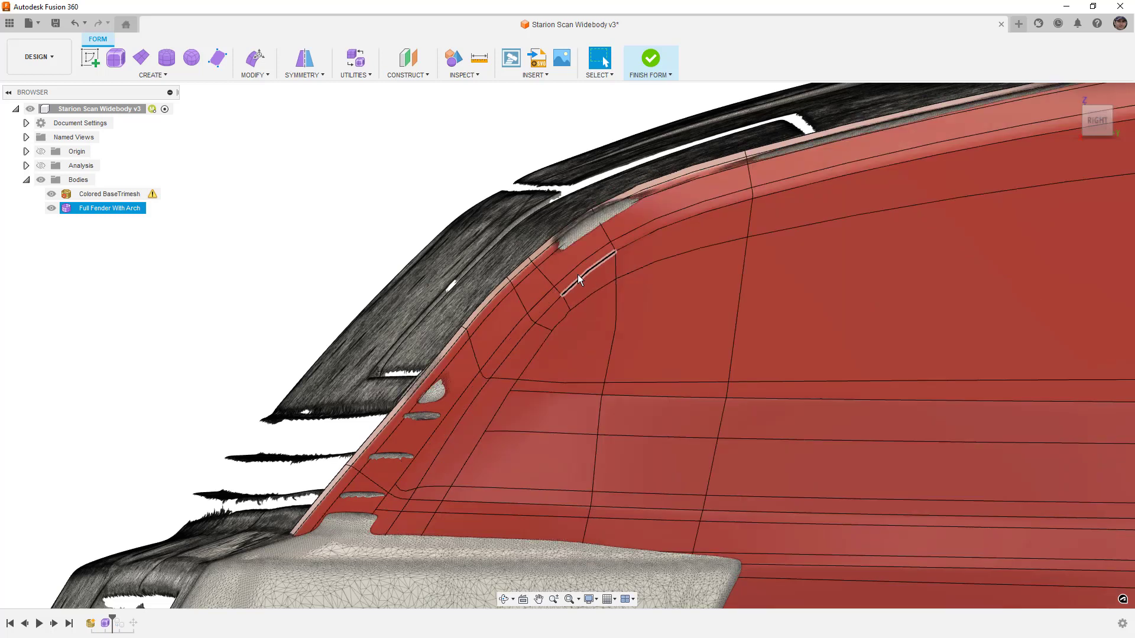
{"action": "key", "text": "alt+1"}
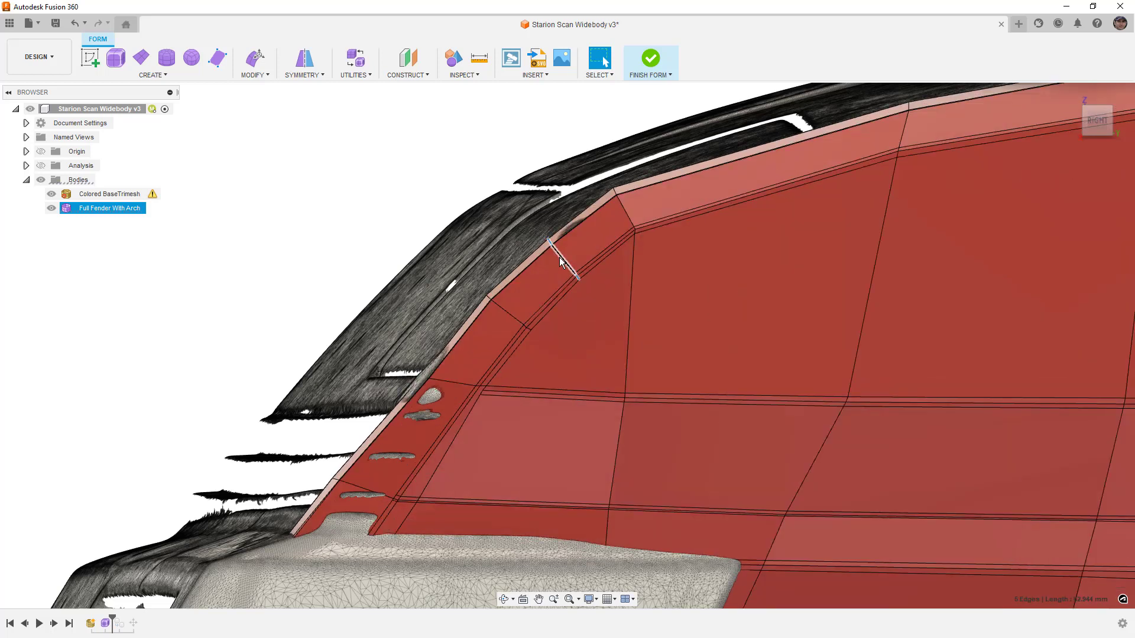
{"action": "key", "text": "alt+3"}
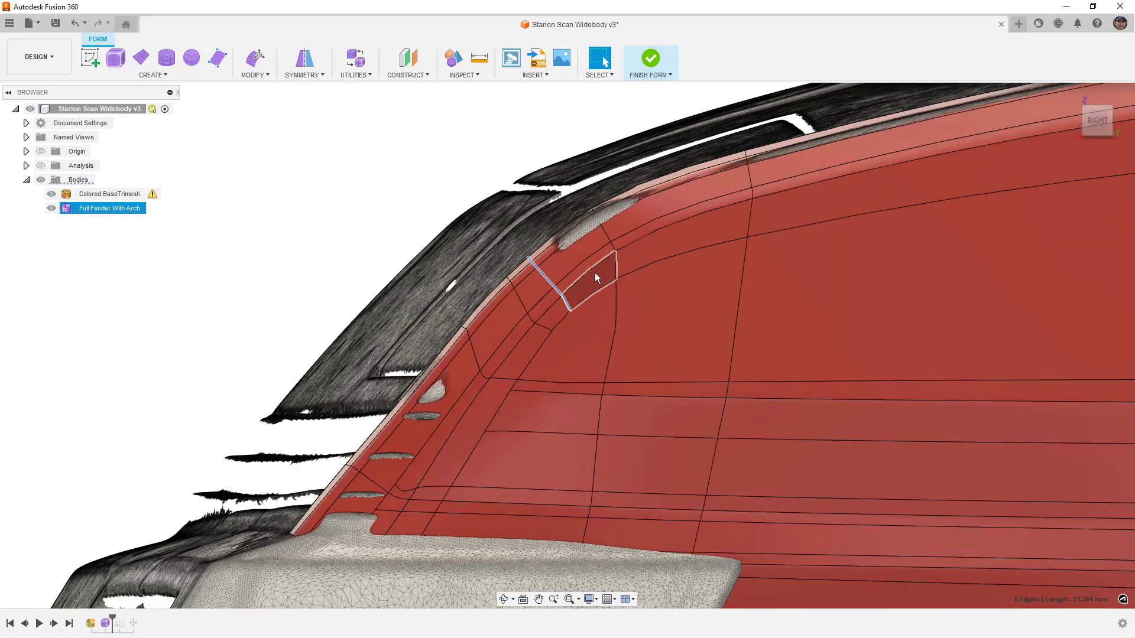
{"action": "left_click", "coordinate": [261, 74]}
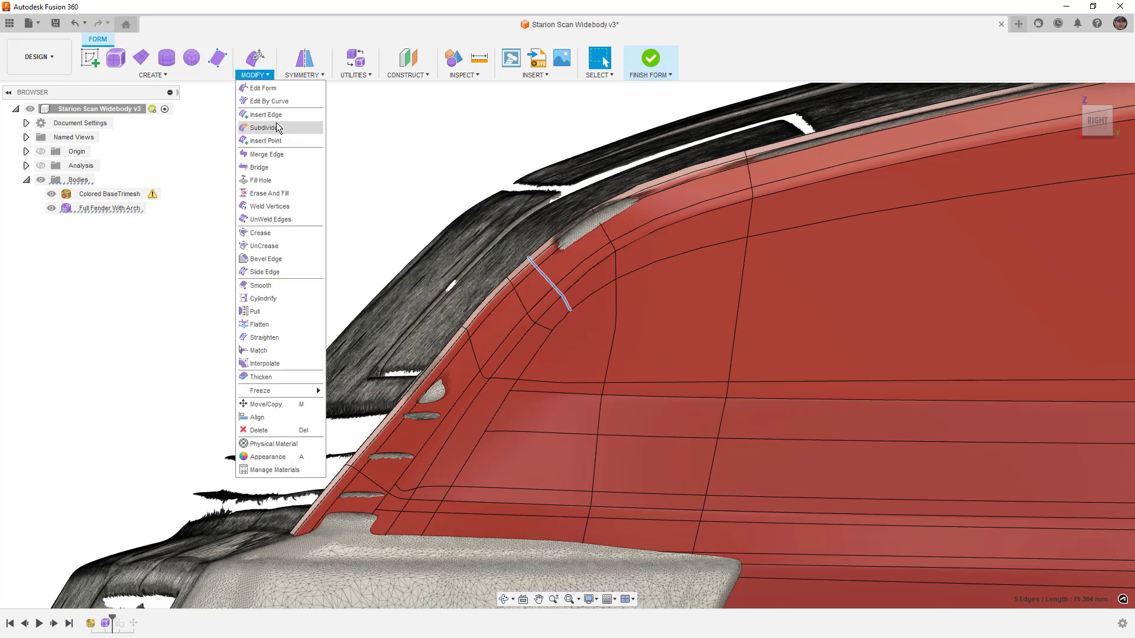
{"action": "left_click", "coordinate": [263, 89]}
{"action": "left_click_drag", "start_coordinate": [550, 263], "coordinate": [556, 264]}
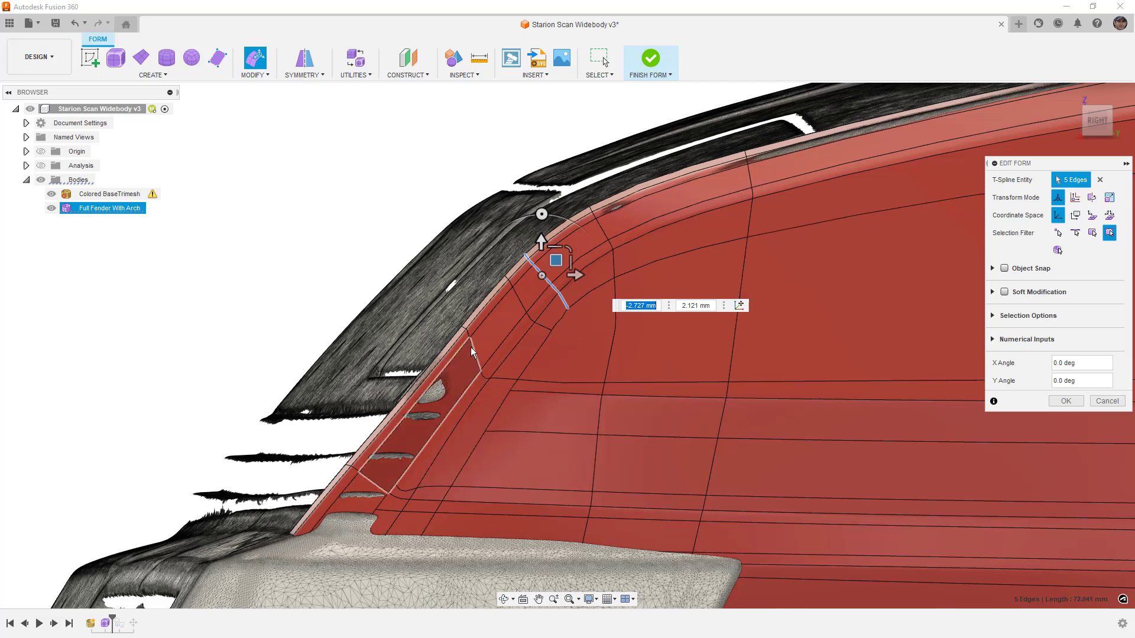
{"action": "key", "text": "Return"}
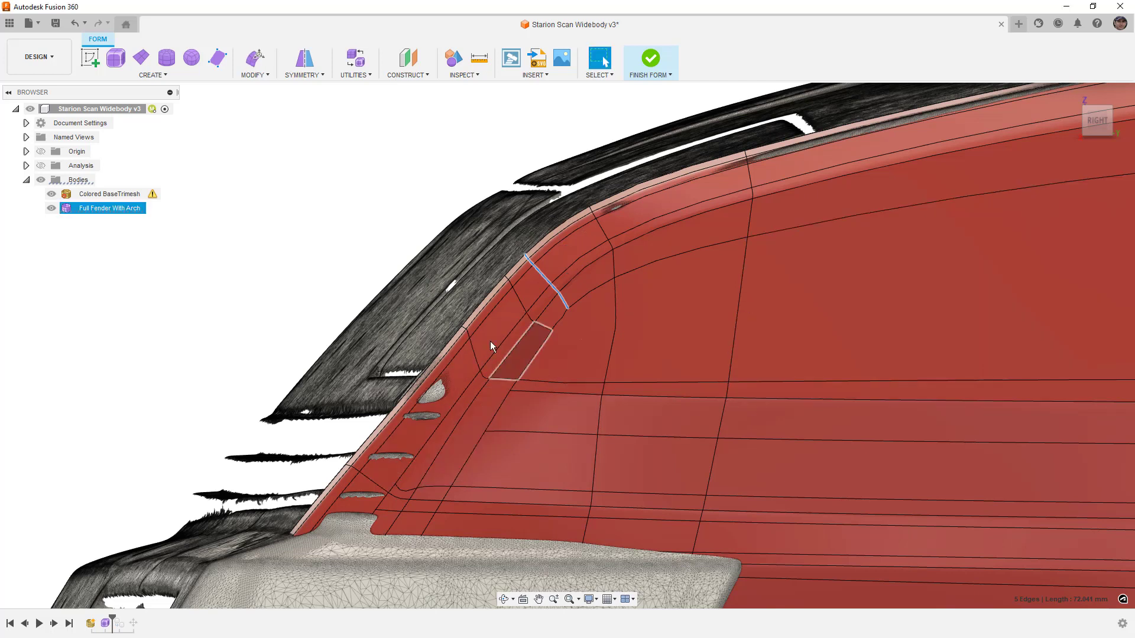
Try to insert a simple-mode edge in box display from the outer vertex of the cross row below the corner to the inner rim just beneath it
{"action": "double_click", "coordinate": [473, 359]}
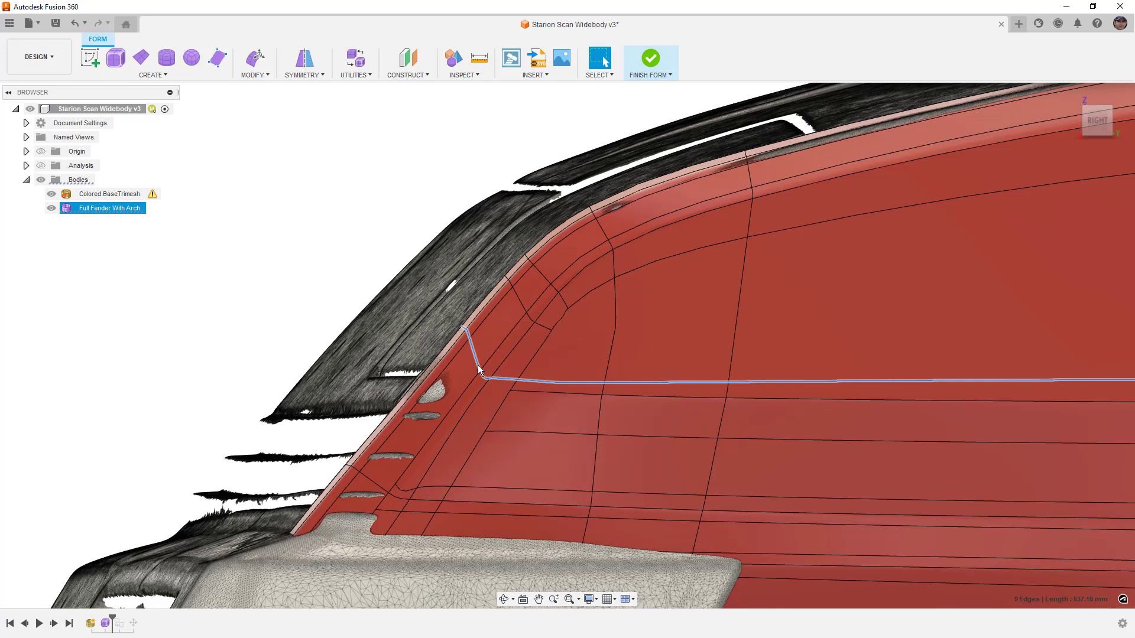
{"action": "key", "text": "alt+1"}
{"action": "left_click", "coordinate": [267, 288]}
{"action": "scroll", "coordinate": [467, 404], "scroll_direction": "up", "scroll_amount": 2}
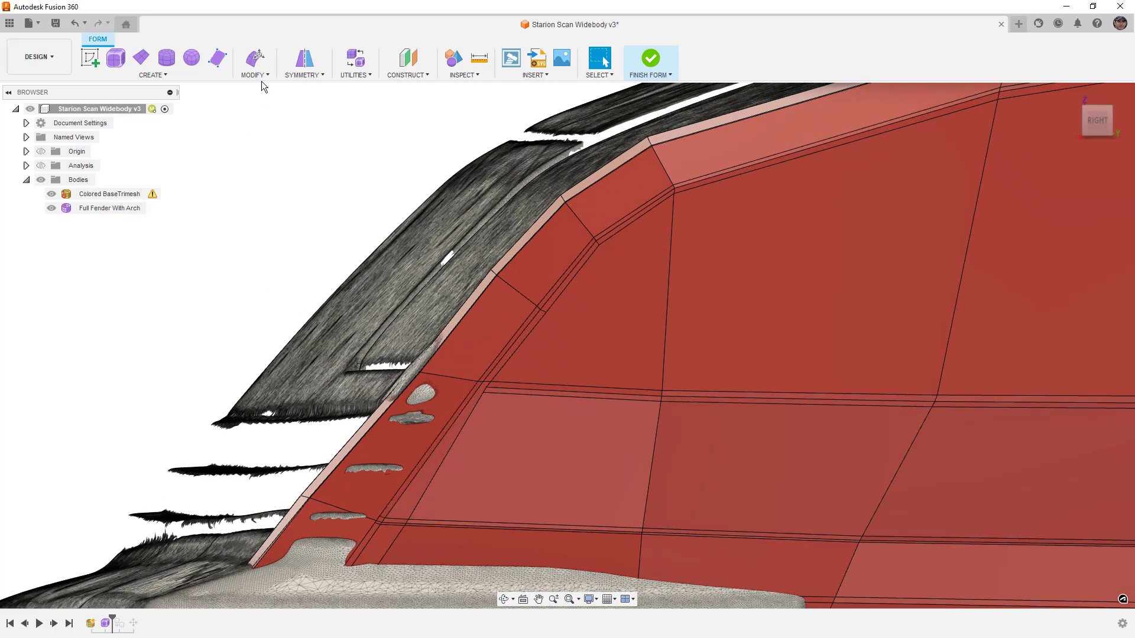
{"action": "left_click", "coordinate": [255, 75]}
{"action": "left_click", "coordinate": [263, 144]}
{"action": "scroll", "coordinate": [481, 399], "scroll_direction": "up", "scroll_amount": 2}
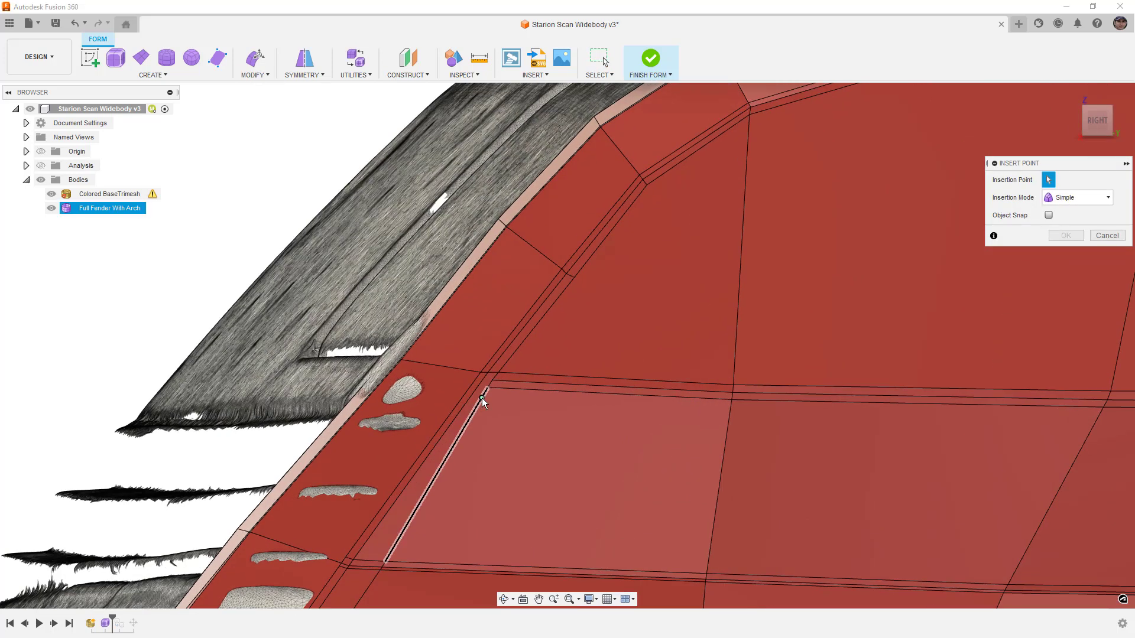
{"action": "left_click", "coordinate": [488, 387]}
{"action": "left_click", "coordinate": [371, 394]}
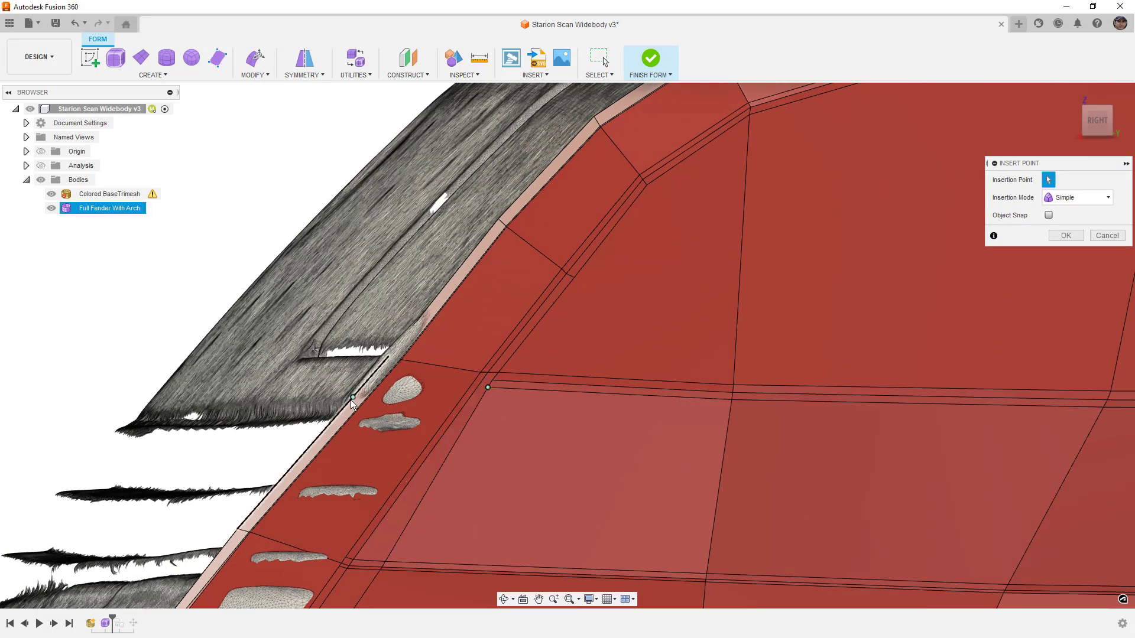
{"action": "left_click", "coordinate": [357, 410]}
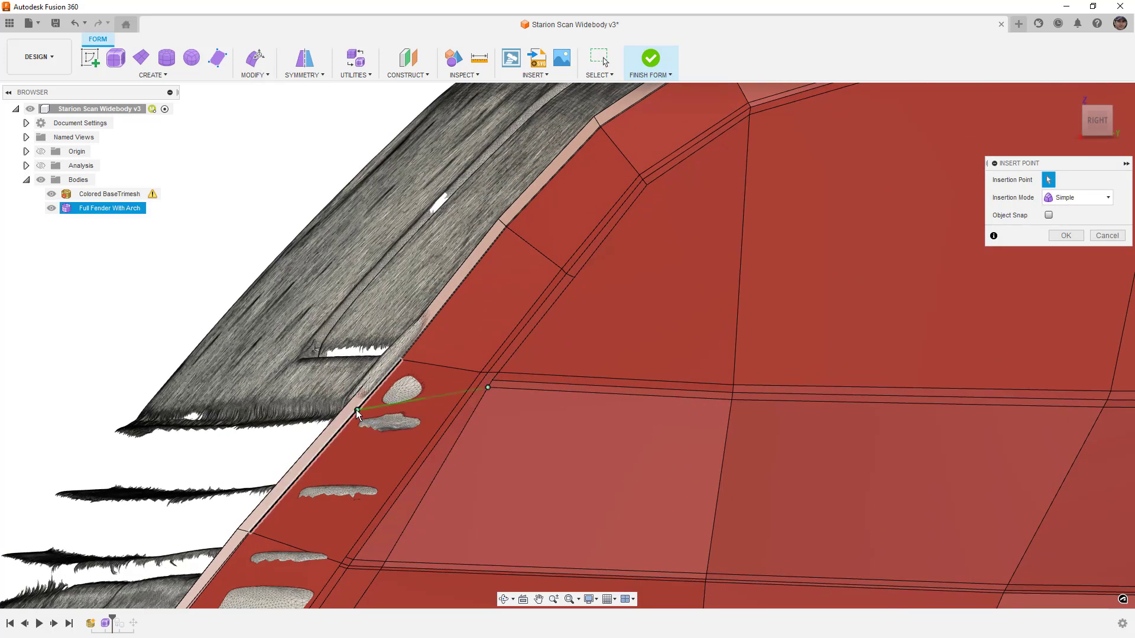
{"action": "key", "text": "Return"}
{"action": "left_click", "coordinate": [254, 210]}
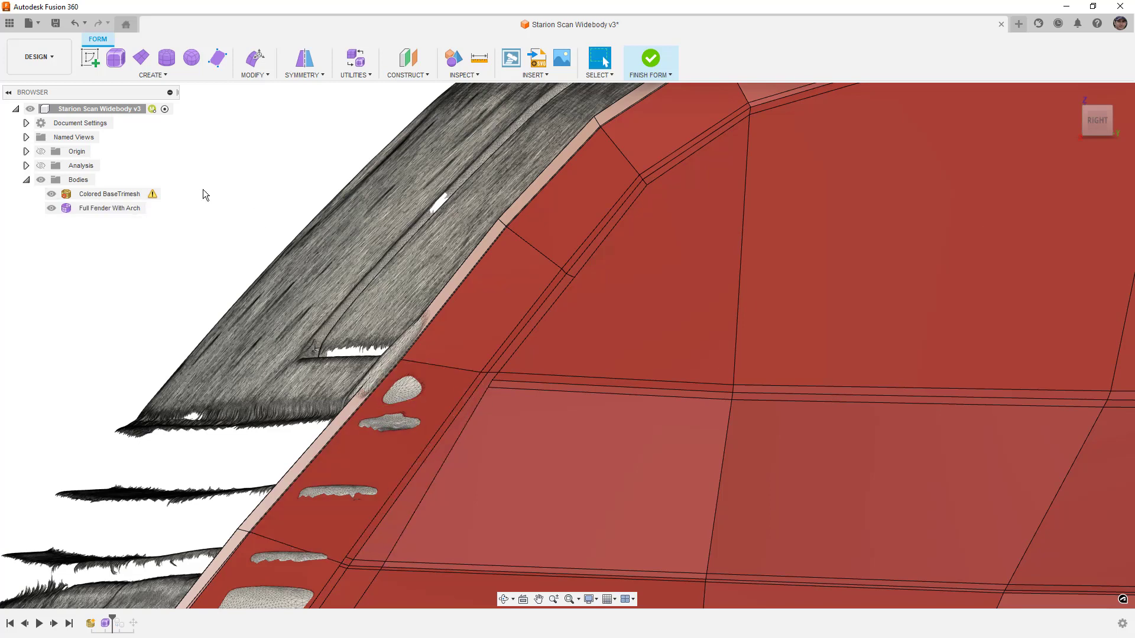
Hide the scan mesh and insert a run of points extending the horizontal row below the front corner across the crease lines to the flange edge
{"action": "left_click", "coordinate": [52, 195]}
{"action": "middle_click_drag", "start_coordinate": [233, 222], "coordinate": [279, 223], "text": "shift"}
{"action": "left_click", "coordinate": [256, 75]}
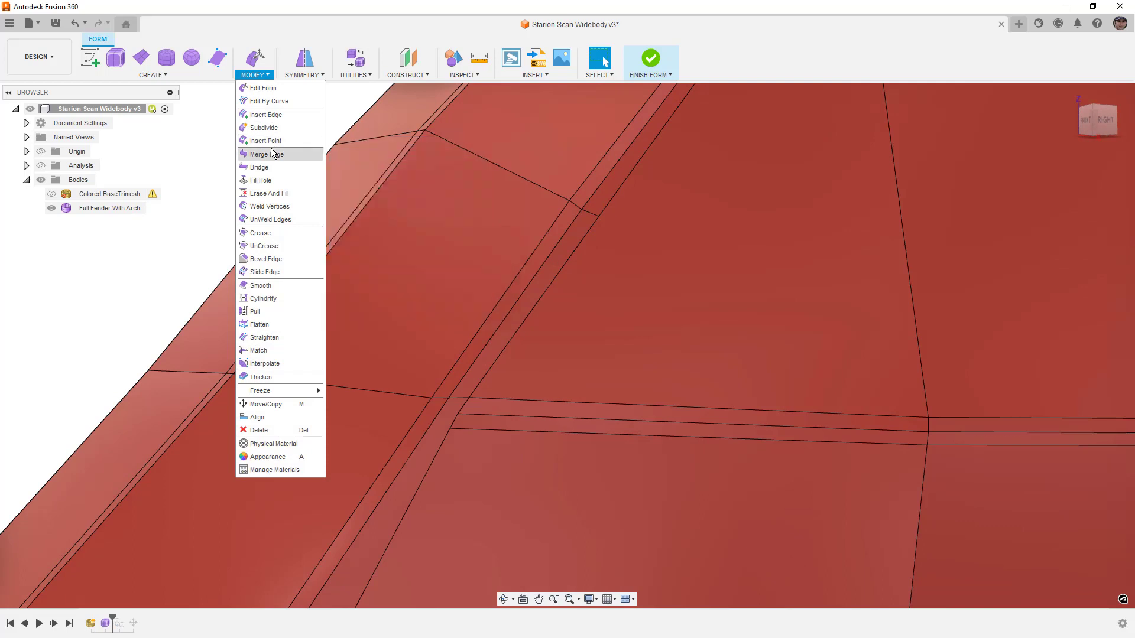
{"action": "left_click", "coordinate": [265, 140]}
{"action": "left_click", "coordinate": [450, 428]}
{"action": "left_click", "coordinate": [431, 425]}
{"action": "left_click", "coordinate": [414, 426]}
{"action": "left_click", "coordinate": [205, 410]}
{"action": "key", "text": "Return"}
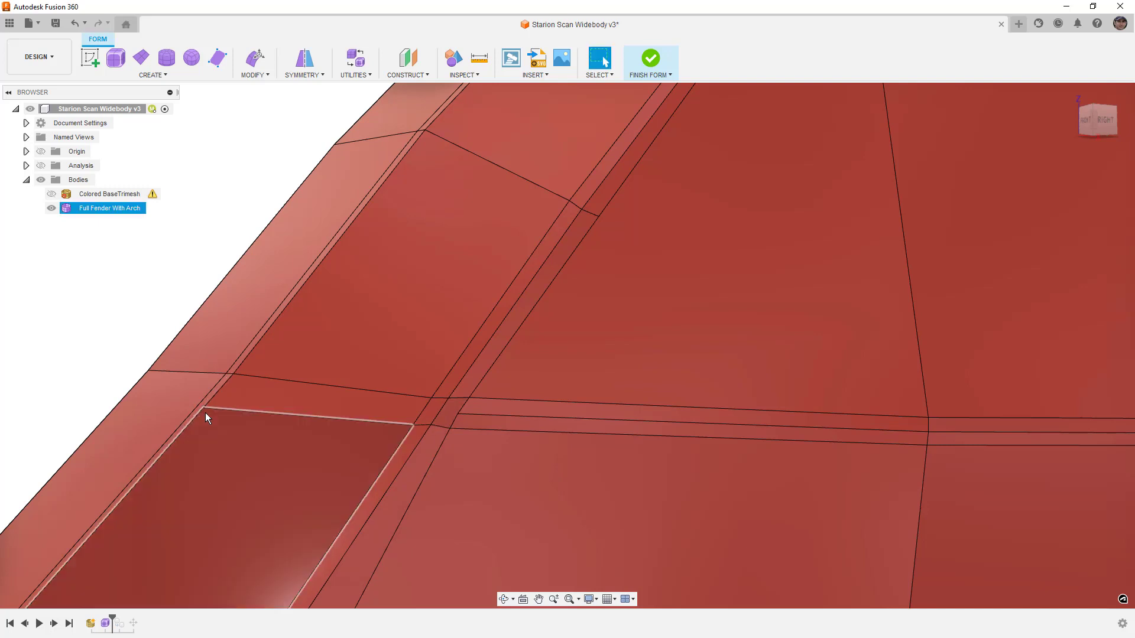
In smooth display, show the scan mesh again and examine how the front corner and upper inner rim follow the car body
{"action": "key", "text": "alt+3"}
{"action": "scroll", "coordinate": [346, 355], "scroll_direction": "down", "scroll_amount": 2}
{"action": "scroll", "coordinate": [346, 355], "scroll_direction": "down", "scroll_amount": 5}
{"action": "mouse_move", "coordinate": [317, 367]}
{"action": "middle_mouse_down", "text": "shift"}
{"action": "mouse_move", "coordinate": [296, 373]}
{"action": "mouse_move", "coordinate": [313, 387]}
{"action": "middle_mouse_up", "text": "shift"}
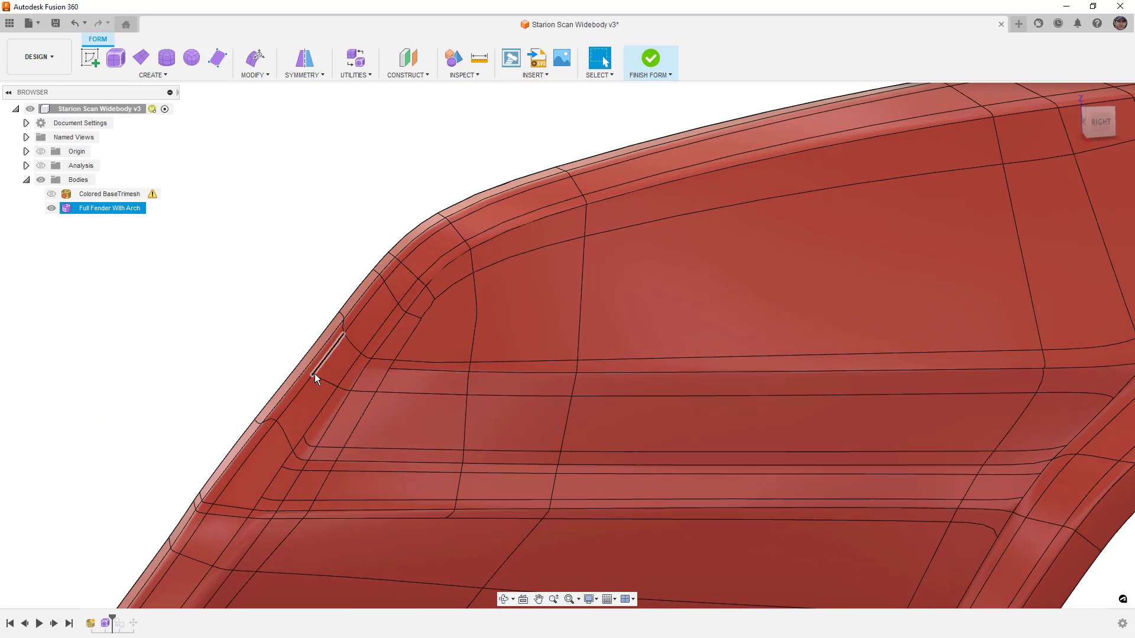
{"action": "middle_click_drag", "start_coordinate": [393, 329], "coordinate": [512, 320], "text": "shift"}
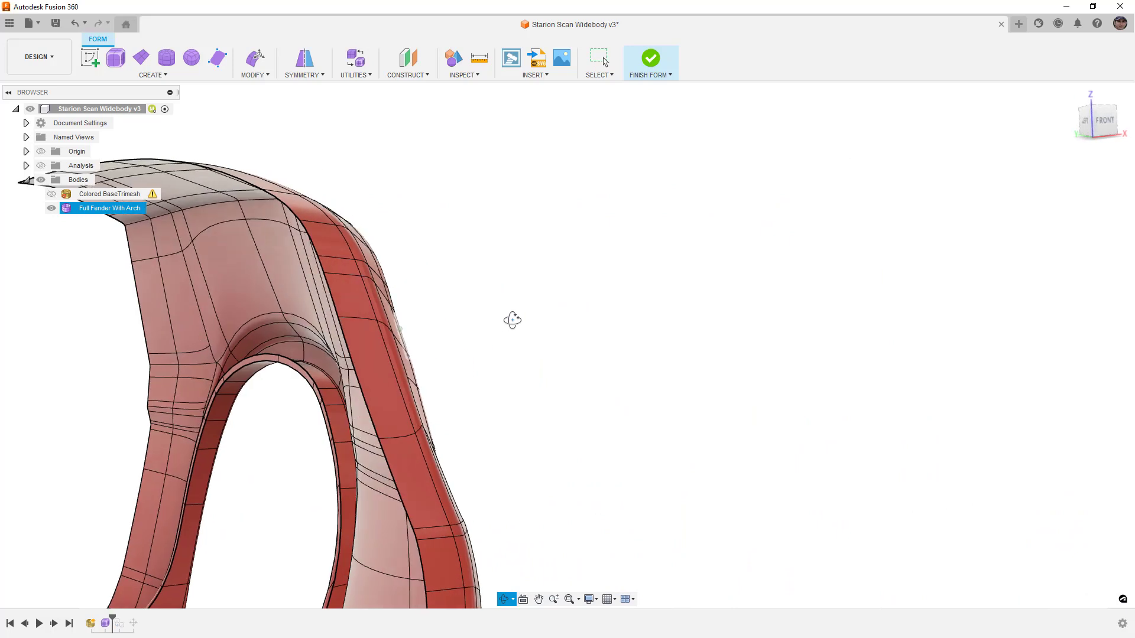
{"action": "left_click", "coordinate": [52, 194]}
{"action": "middle_click_drag", "start_coordinate": [477, 207], "coordinate": [536, 234], "text": "shift"}
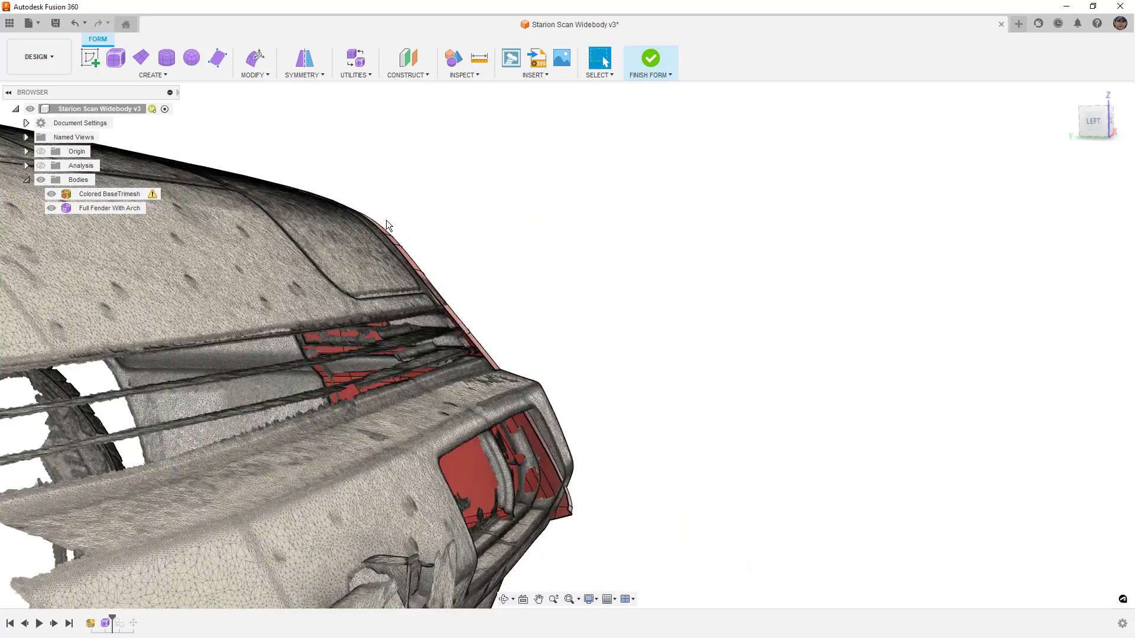
{"action": "scroll", "coordinate": [386, 221], "scroll_direction": "up", "scroll_amount": 6}
{"action": "middle_click_drag", "start_coordinate": [387, 244], "coordinate": [322, 223], "text": "shift"}
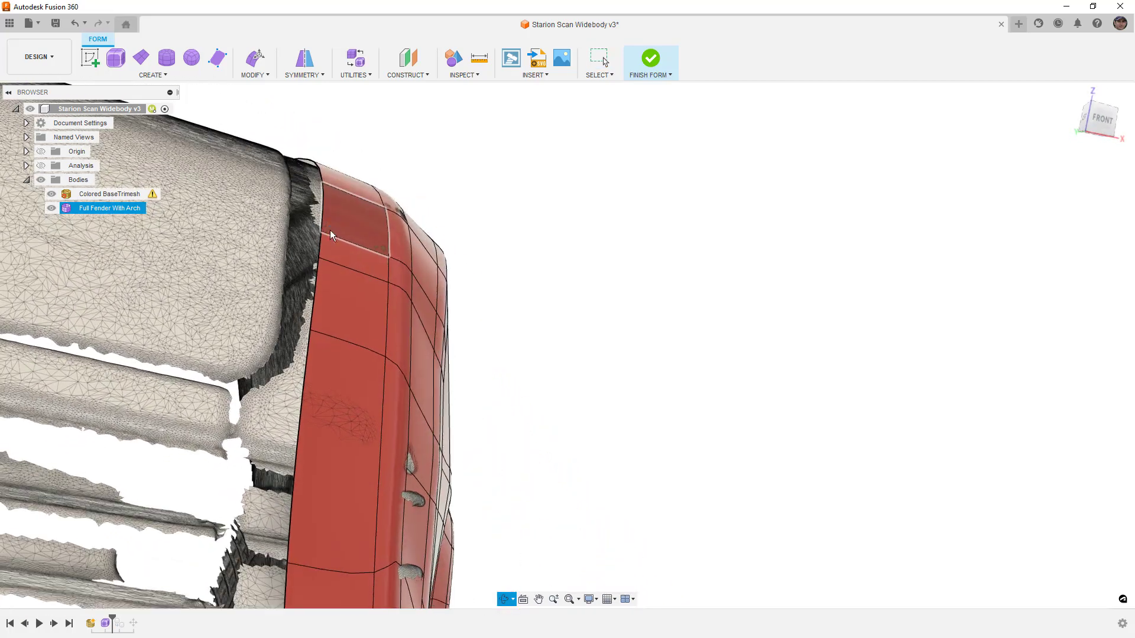
{"action": "middle_click_drag", "start_coordinate": [320, 172], "coordinate": [273, 225], "text": "shift"}
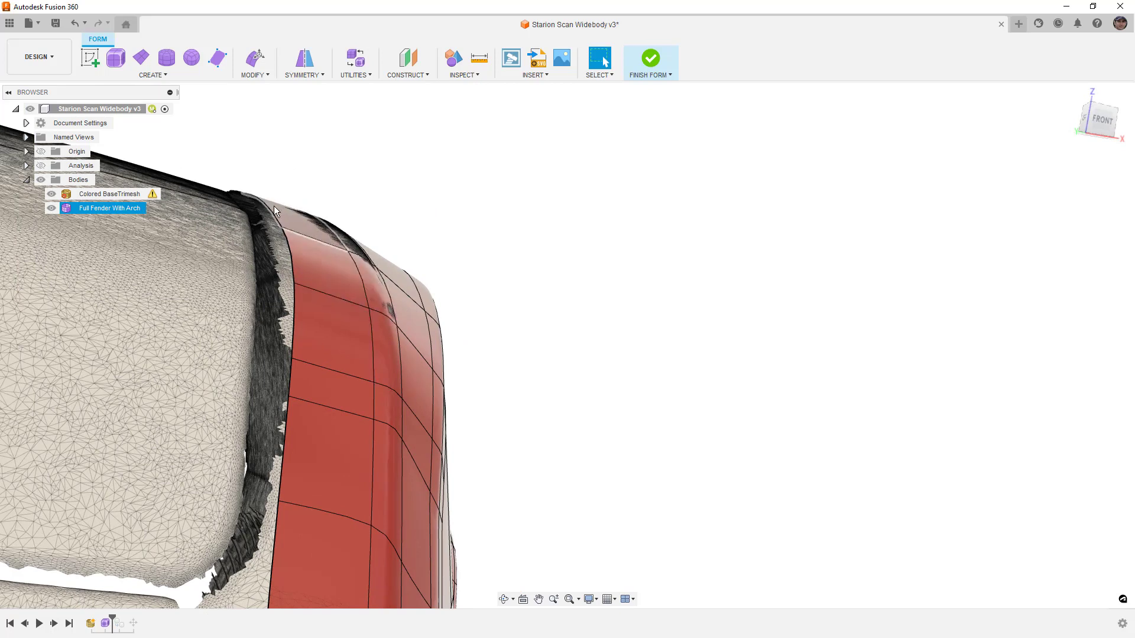
{"action": "middle_click_drag", "start_coordinate": [287, 188], "coordinate": [290, 198], "text": "shift"}
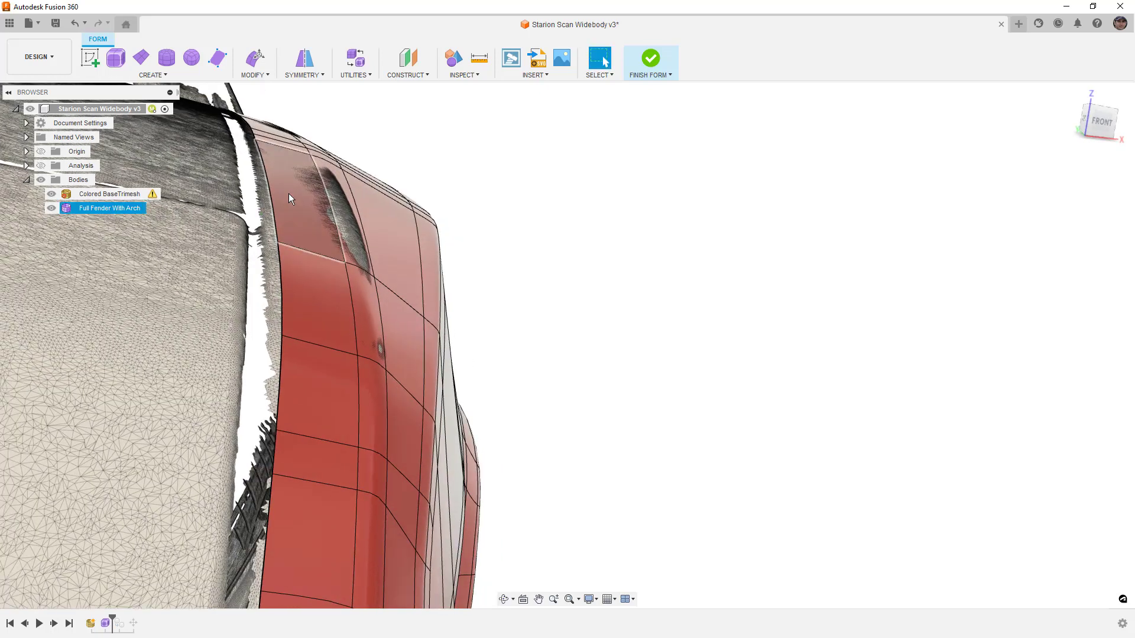
{"action": "middle_click_drag", "start_coordinate": [289, 239], "coordinate": [204, 208], "text": "shift"}
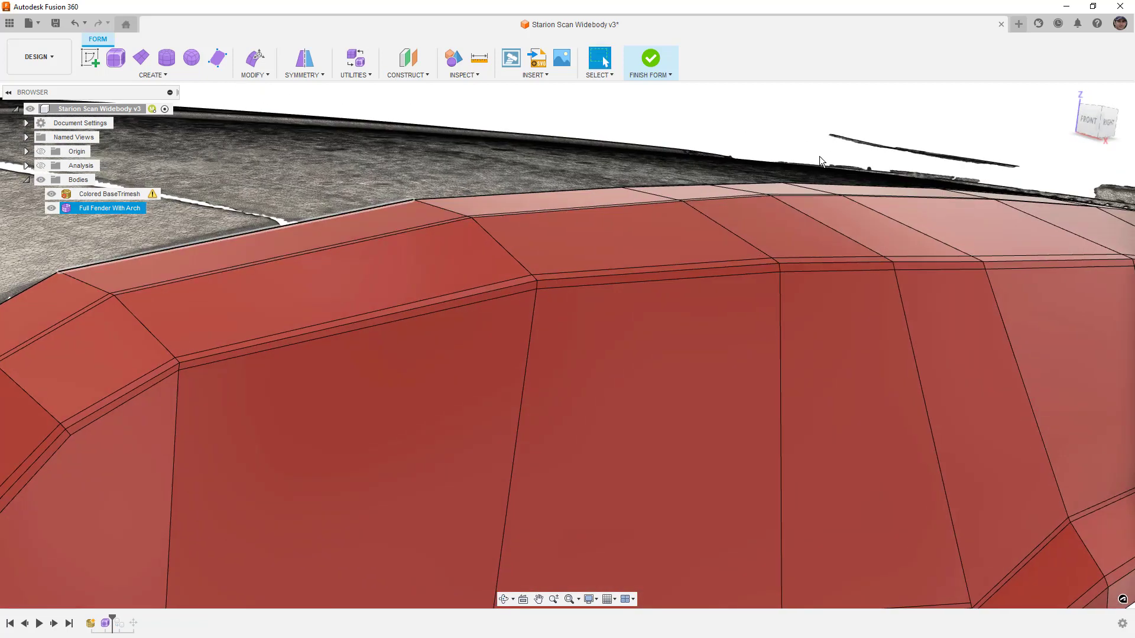
From the right side, move the upper rim vertex ahead of the wheel arch about 1.6 mm up and 0.3 mm forward
{"action": "left_click", "coordinate": [1109, 126]}
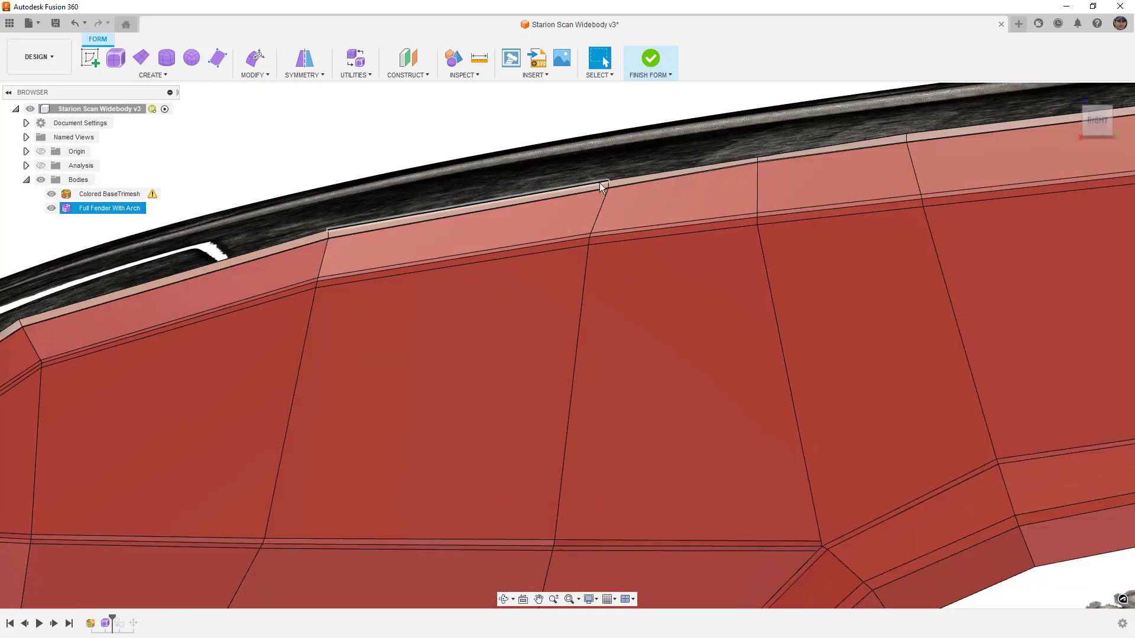
{"action": "scroll", "coordinate": [809, 165], "scroll_direction": "up", "scroll_amount": 8}
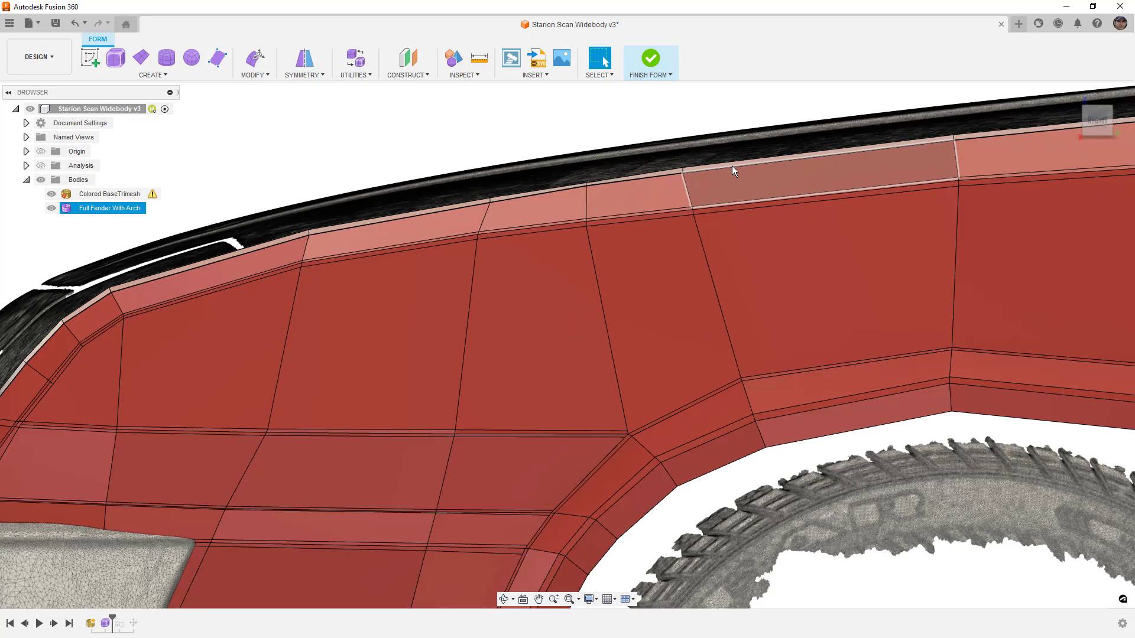
{"action": "scroll", "coordinate": [529, 195], "scroll_direction": "up", "scroll_amount": 2}
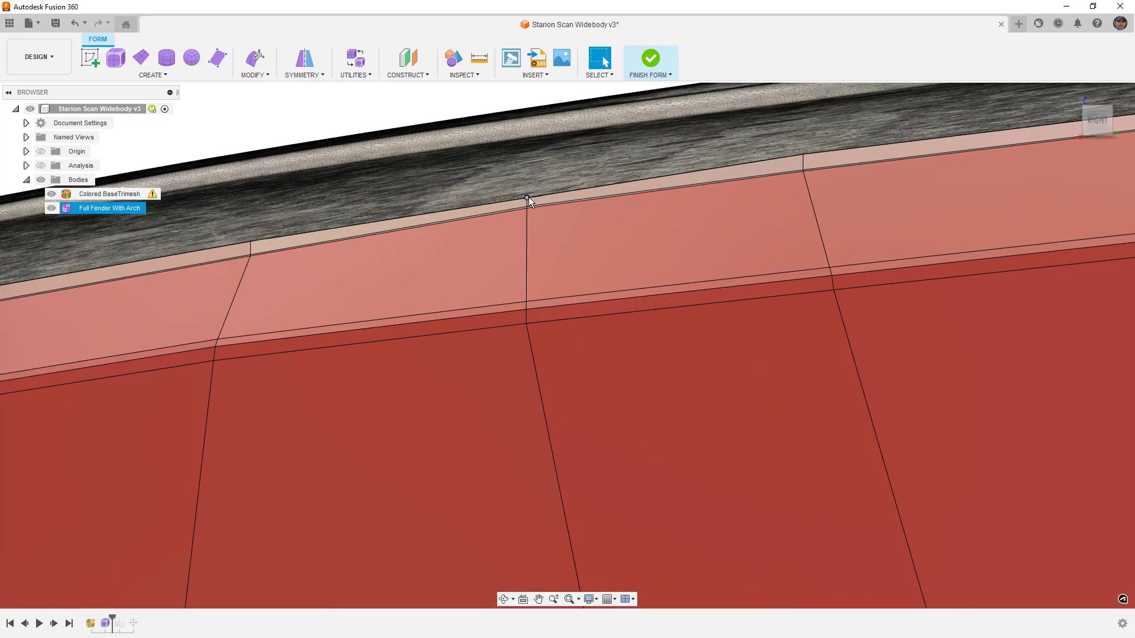
{"action": "left_click", "coordinate": [528, 198]}
{"action": "left_click", "coordinate": [262, 64]}
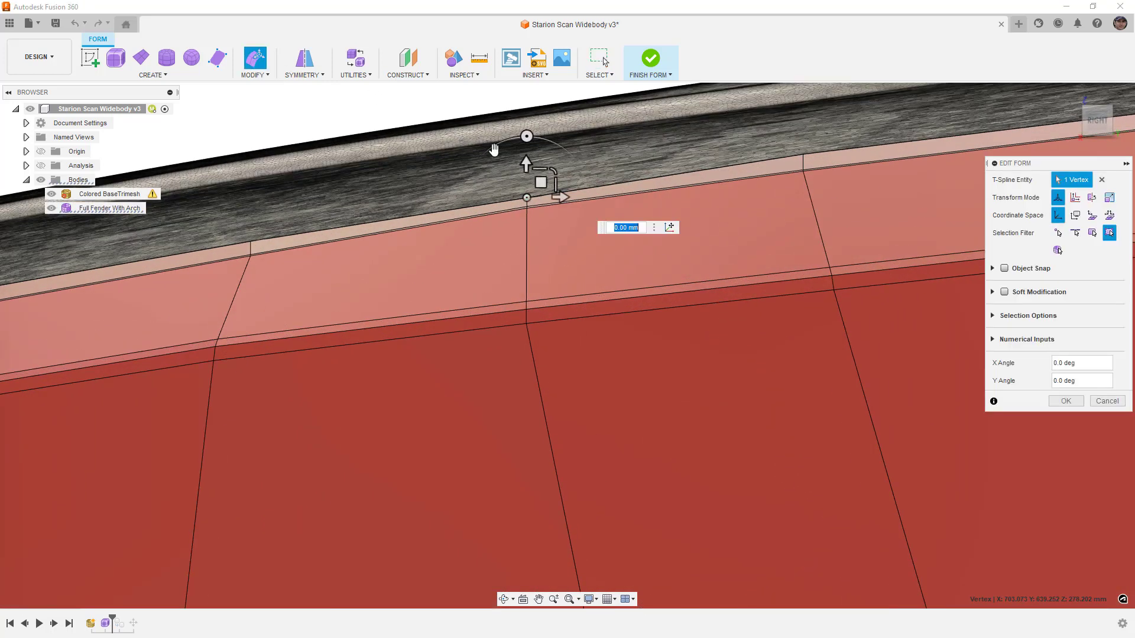
{"action": "left_click_drag", "start_coordinate": [538, 175], "coordinate": [538, 174]}
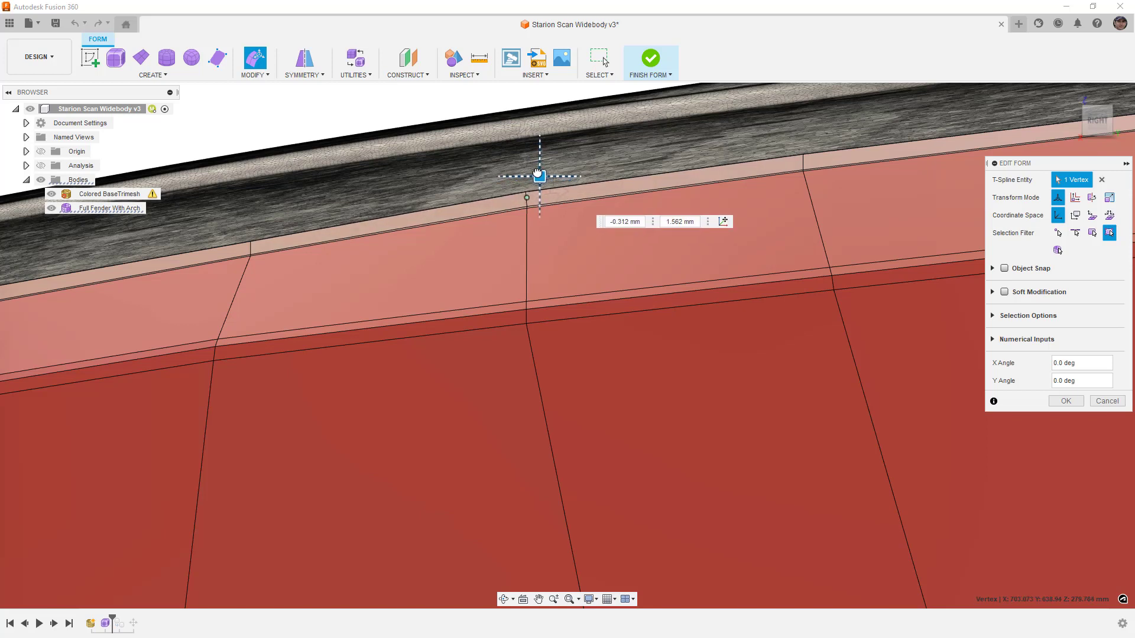
{"action": "left_click", "coordinate": [586, 187]}
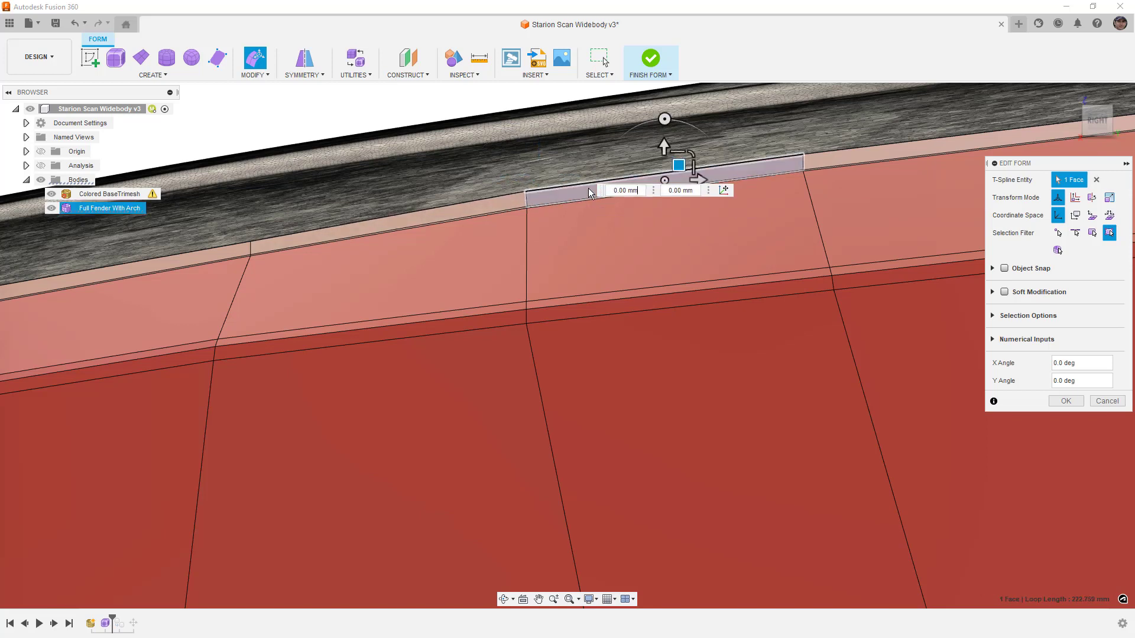
{"action": "scroll", "coordinate": [589, 192], "scroll_direction": "down", "scroll_amount": 5}
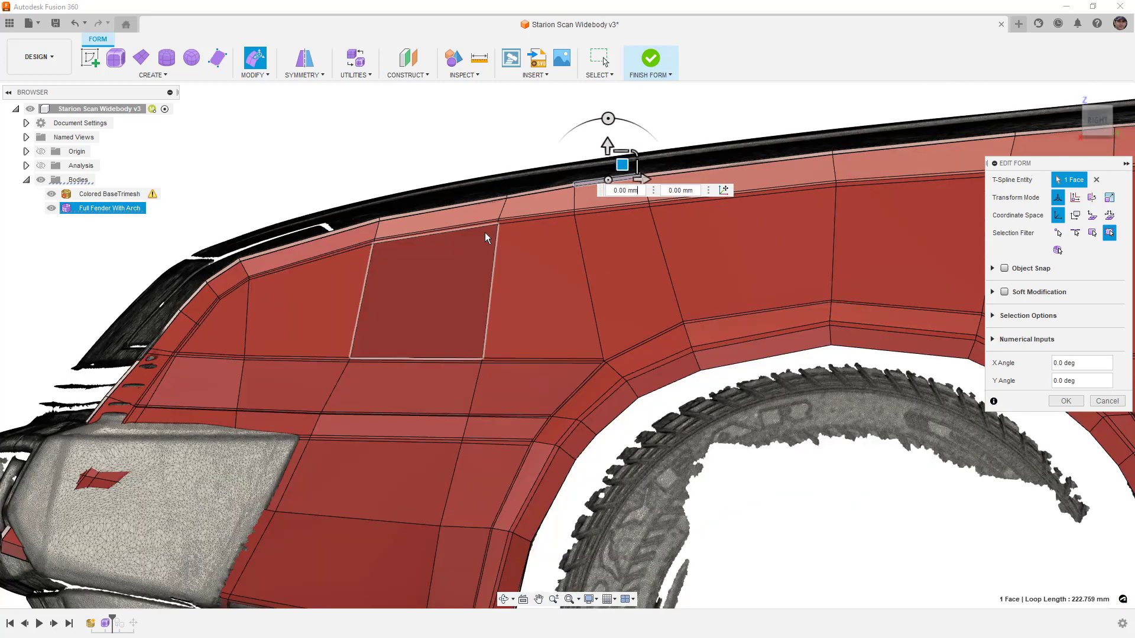
{"action": "scroll", "coordinate": [586, 189], "scroll_direction": "up", "scroll_amount": 6}
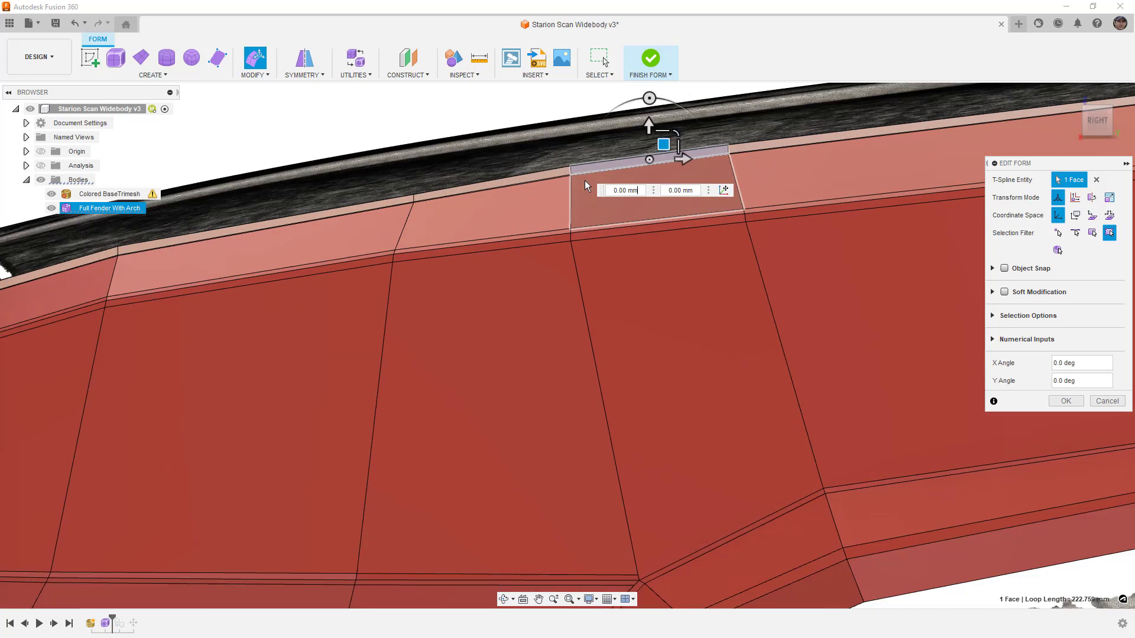
Select the two upper rim edges meeting at that vertex and move them down about 1.2 mm
{"action": "double_click", "coordinate": [618, 152]}
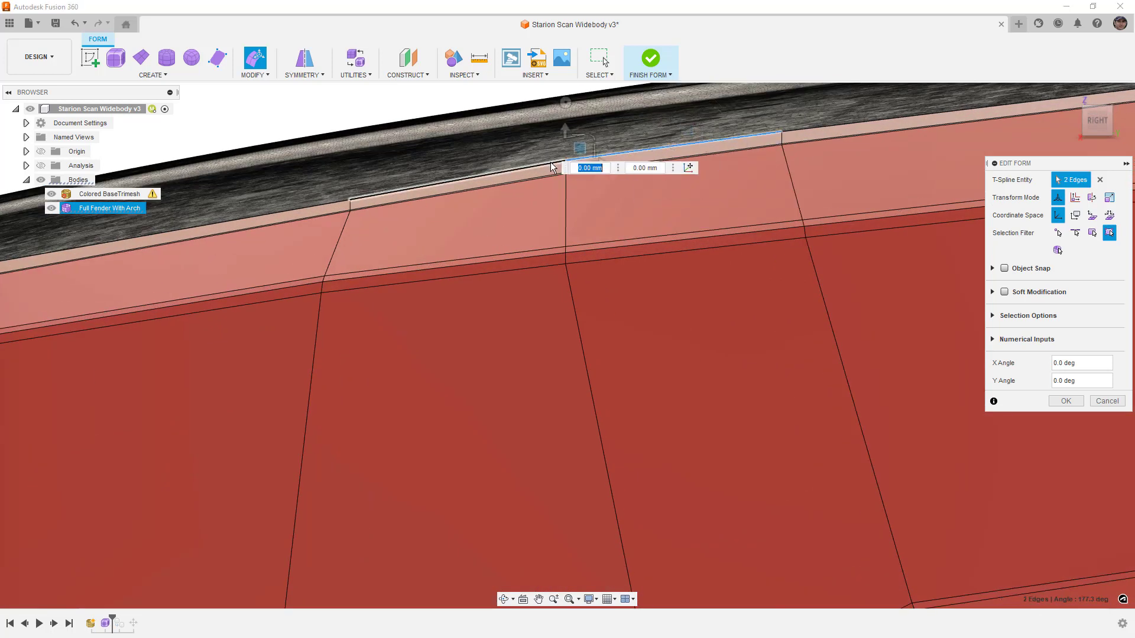
{"action": "left_click_drag", "start_coordinate": [580, 151], "coordinate": [580, 152]}
{"action": "scroll", "coordinate": [385, 178], "scroll_direction": "down", "scroll_amount": 2}
{"action": "scroll", "coordinate": [357, 186], "scroll_direction": "down", "scroll_amount": 2}
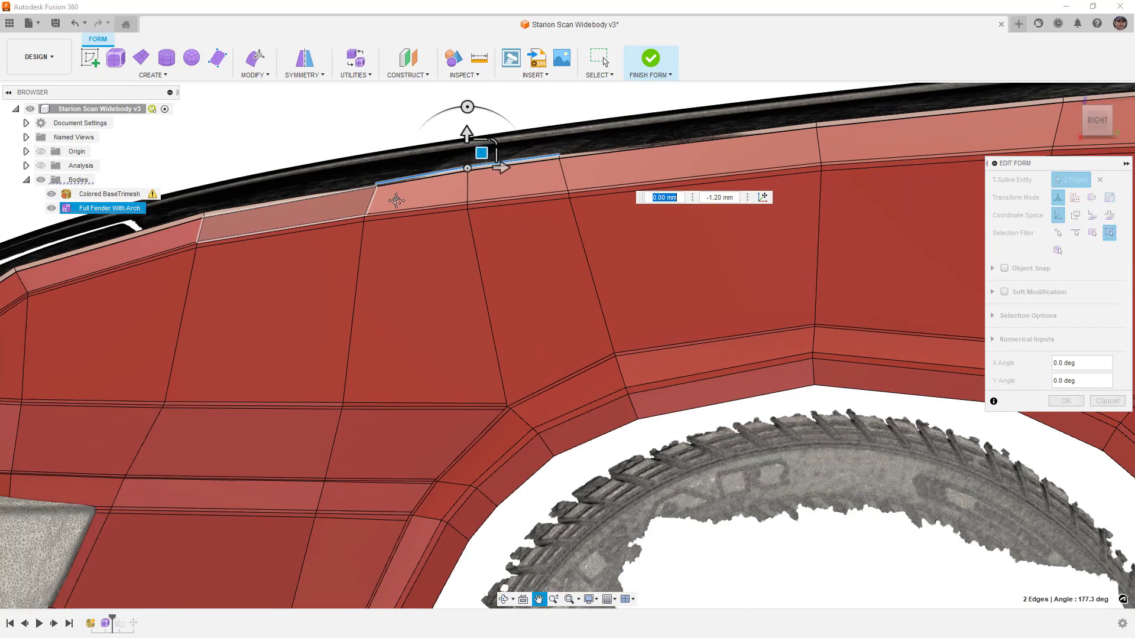
Adjust the next rim vertices forward against the scan, moving the one at the front corner about 0.7 mm rearward and 2.5 mm down
{"action": "scroll", "coordinate": [359, 195], "scroll_direction": "up", "scroll_amount": 6}
{"action": "left_click_drag", "start_coordinate": [375, 197], "coordinate": [391, 194]}
{"action": "scroll", "coordinate": [195, 245], "scroll_direction": "down", "scroll_amount": 3}
{"action": "scroll", "coordinate": [169, 248], "scroll_direction": "up", "scroll_amount": 5}
{"action": "left_click_drag", "start_coordinate": [218, 242], "coordinate": [235, 238]}
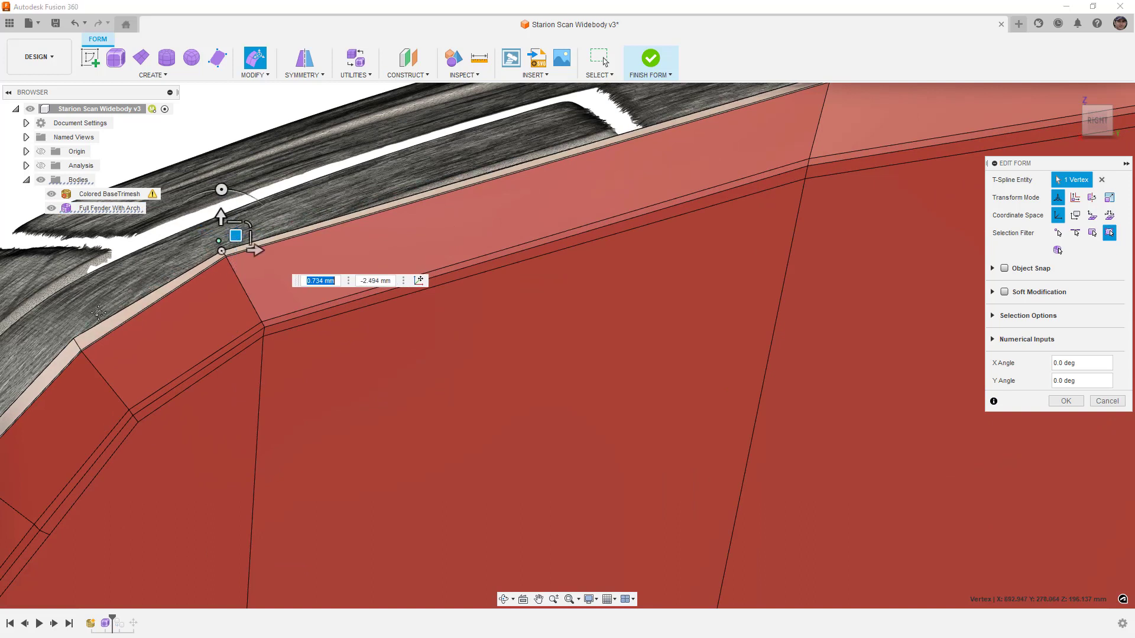
Pull the two rim vertices below the front corner in against the scan, moving the lower one about 1.1 mm rearward and 1.1 mm down
{"action": "scroll", "coordinate": [272, 250], "scroll_direction": "up", "scroll_amount": 3}
{"action": "left_click", "coordinate": [271, 239]}
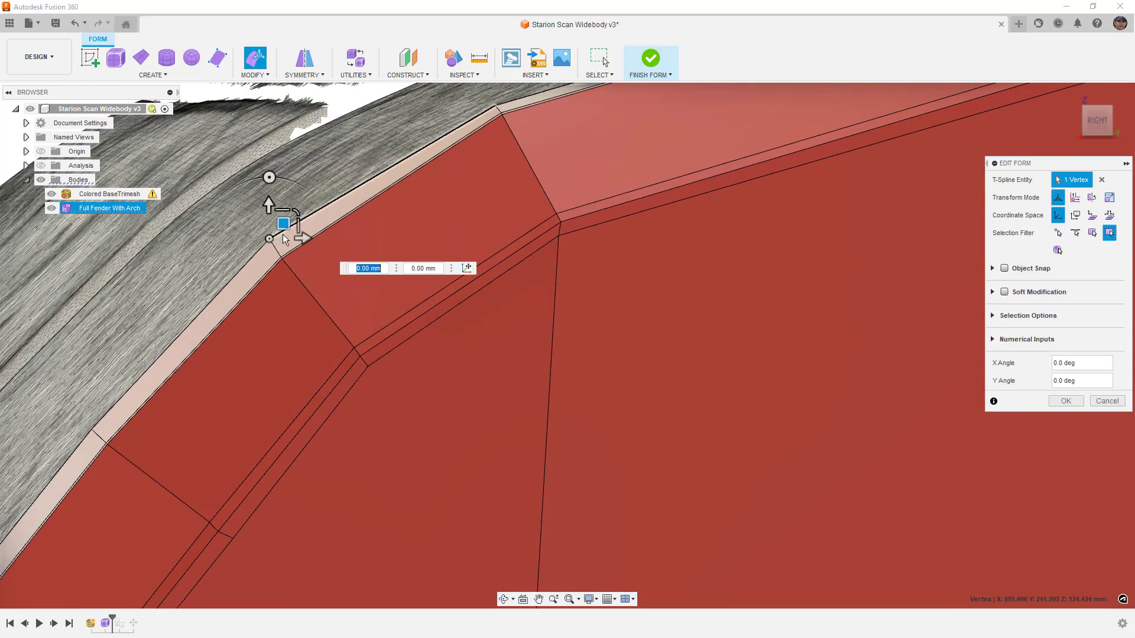
{"action": "left_click_drag", "start_coordinate": [284, 224], "coordinate": [287, 234]}
{"action": "middle_click_drag", "start_coordinate": [287, 234], "coordinate": [336, 182], "text": "shift"}
{"action": "left_click", "coordinate": [301, 223]}
{"action": "mouse_move", "coordinate": [302, 223]}
{"action": "left_mouse_down"}
{"action": "mouse_move", "coordinate": [310, 208]}
{"action": "mouse_move", "coordinate": [322, 216]}
{"action": "left_mouse_up"}
{"action": "scroll", "coordinate": [319, 214], "scroll_direction": "down", "scroll_amount": 5}
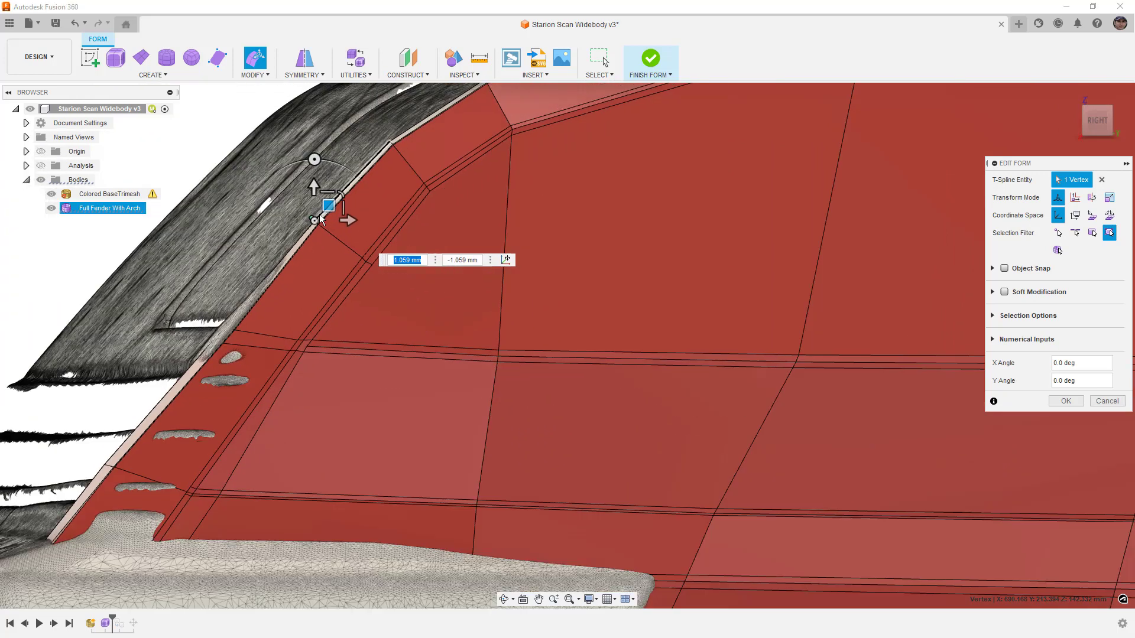
In smooth display, select the long upper rim edge behind the front corner and move it up about 1 mm towards the scan
{"action": "middle_click_drag", "start_coordinate": [319, 214], "coordinate": [369, 298], "text": "shift"}
{"action": "middle_click_drag", "start_coordinate": [345, 200], "coordinate": [547, 328]}
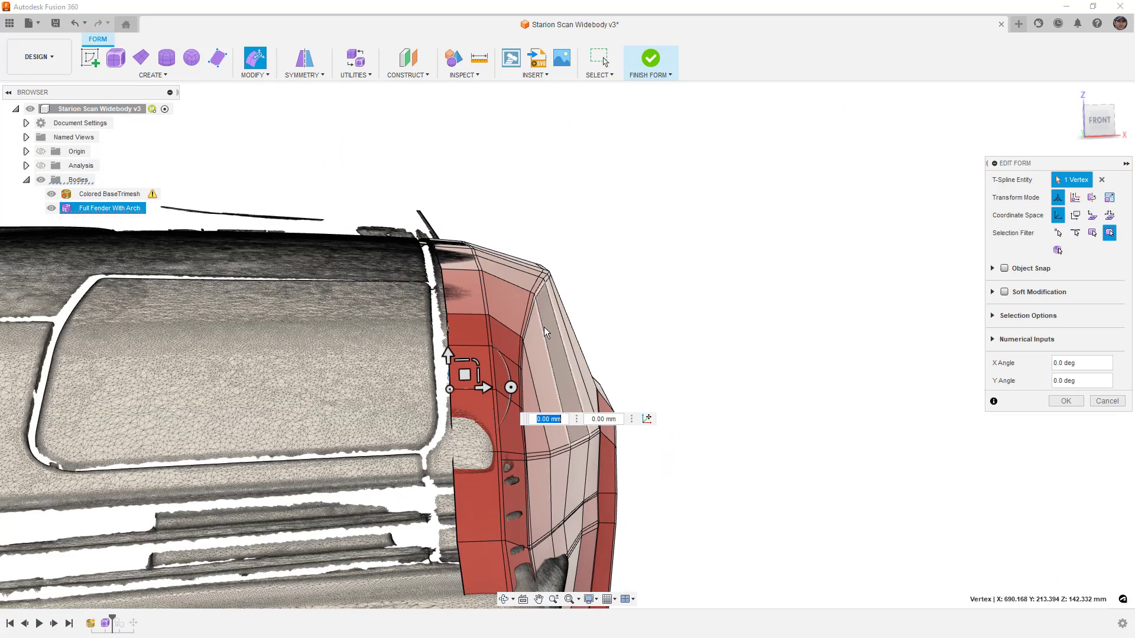
{"action": "key", "text": "alt+3"}
{"action": "left_click", "coordinate": [670, 244]}
{"action": "scroll", "coordinate": [454, 270], "scroll_direction": "up", "scroll_amount": 3}
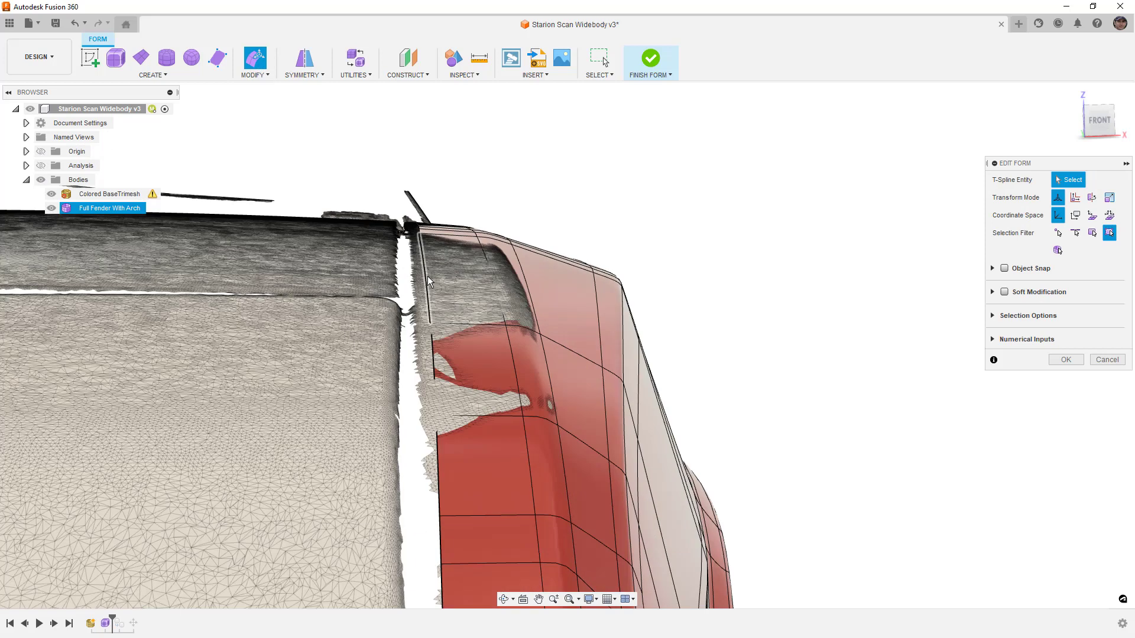
{"action": "left_click", "coordinate": [427, 276]}
{"action": "middle_click_drag", "start_coordinate": [457, 286], "coordinate": [444, 275], "text": "shift"}
{"action": "left_click_drag", "start_coordinate": [438, 254], "coordinate": [441, 252]}
{"action": "middle_click_drag", "start_coordinate": [428, 304], "coordinate": [479, 372], "text": "shift"}
{"action": "scroll", "coordinate": [494, 385], "scroll_direction": "up", "scroll_amount": 4}
{"action": "left_click_drag", "start_coordinate": [462, 319], "coordinate": [463, 316]}
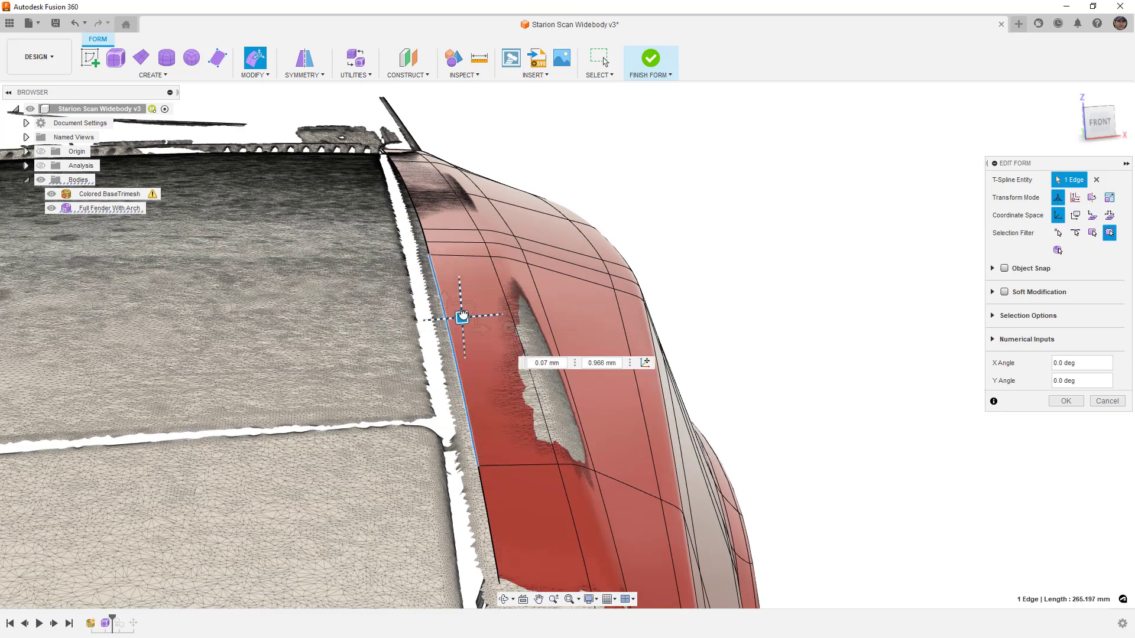
Check the reshaped rim against the scan from the front and right side, clear the selection and finish editing the form
{"action": "key", "text": "Tab"}
{"action": "middle_click_drag", "start_coordinate": [423, 207], "coordinate": [603, 406], "text": "shift"}
{"action": "middle_click_drag", "start_coordinate": [580, 408], "coordinate": [627, 414], "text": "shift"}
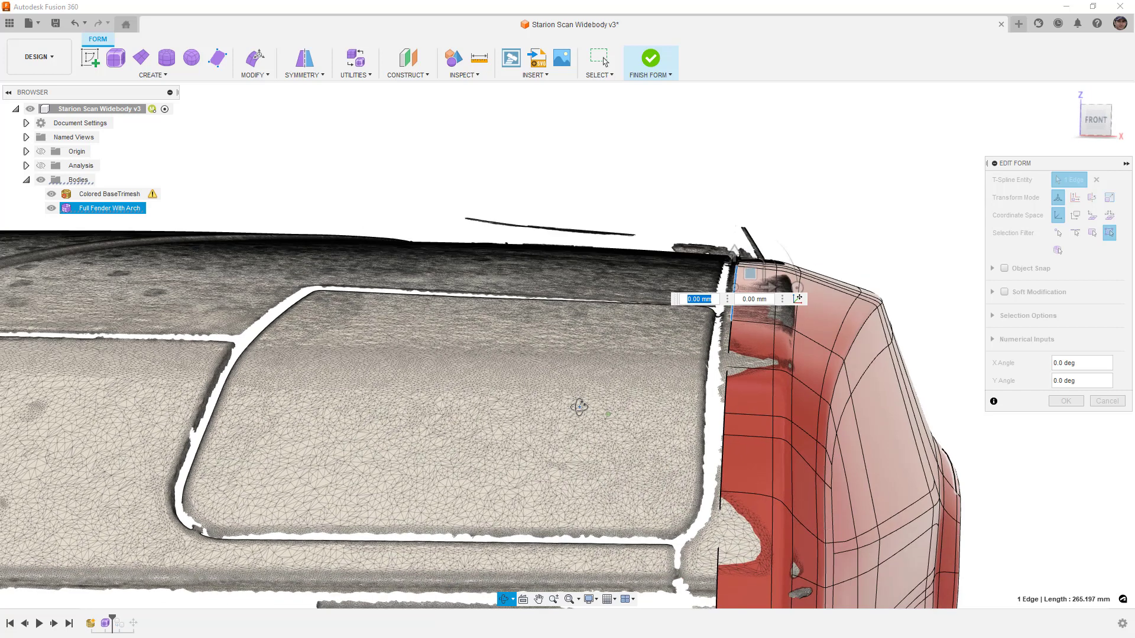
{"action": "middle_click_drag", "start_coordinate": [748, 579], "coordinate": [731, 388], "text": "shift"}
{"action": "scroll", "coordinate": [743, 563], "scroll_direction": "up", "scroll_amount": 2}
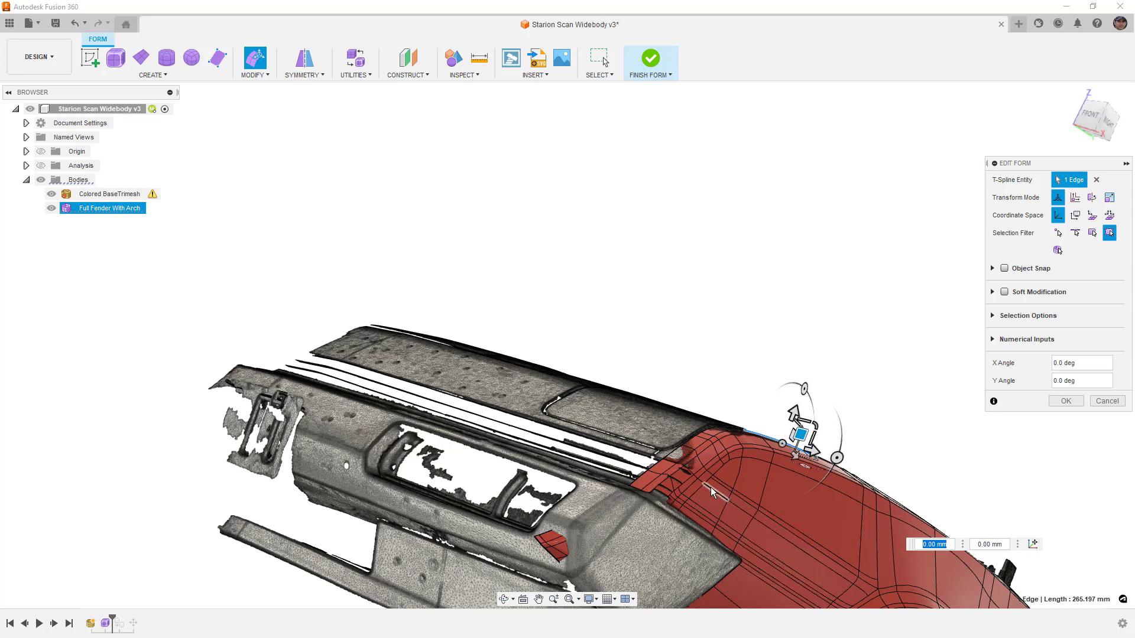
{"action": "middle_click_drag", "start_coordinate": [751, 494], "coordinate": [607, 206]}
{"action": "left_click", "coordinate": [1114, 125]}
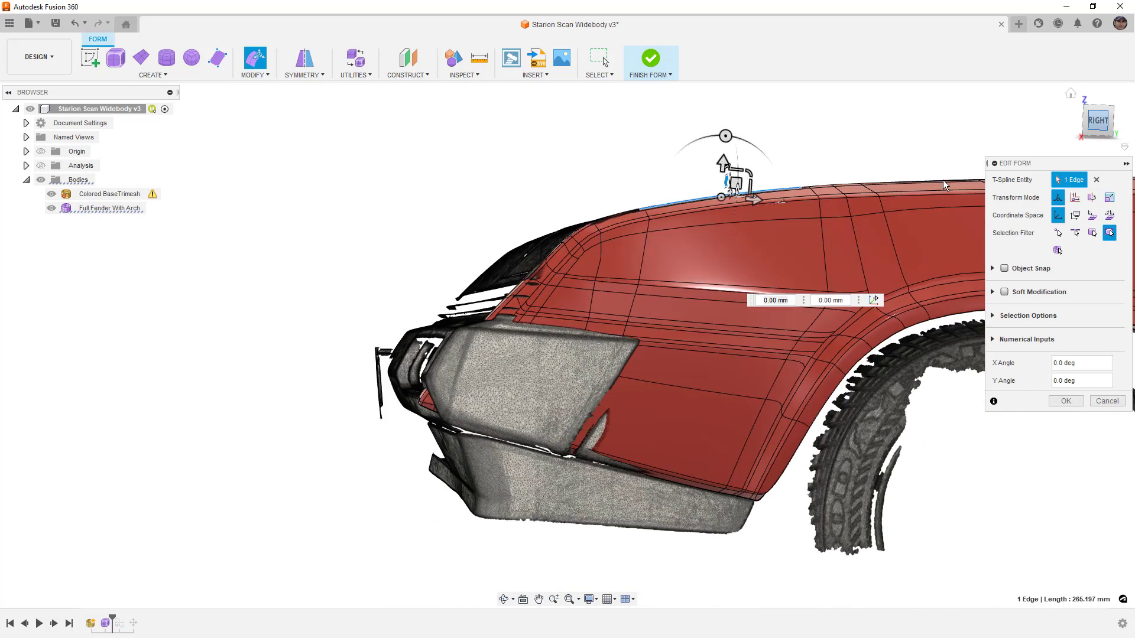
{"action": "scroll", "coordinate": [651, 354], "scroll_direction": "down", "scroll_amount": 3}
{"action": "middle_click_drag", "start_coordinate": [666, 366], "coordinate": [439, 350]}
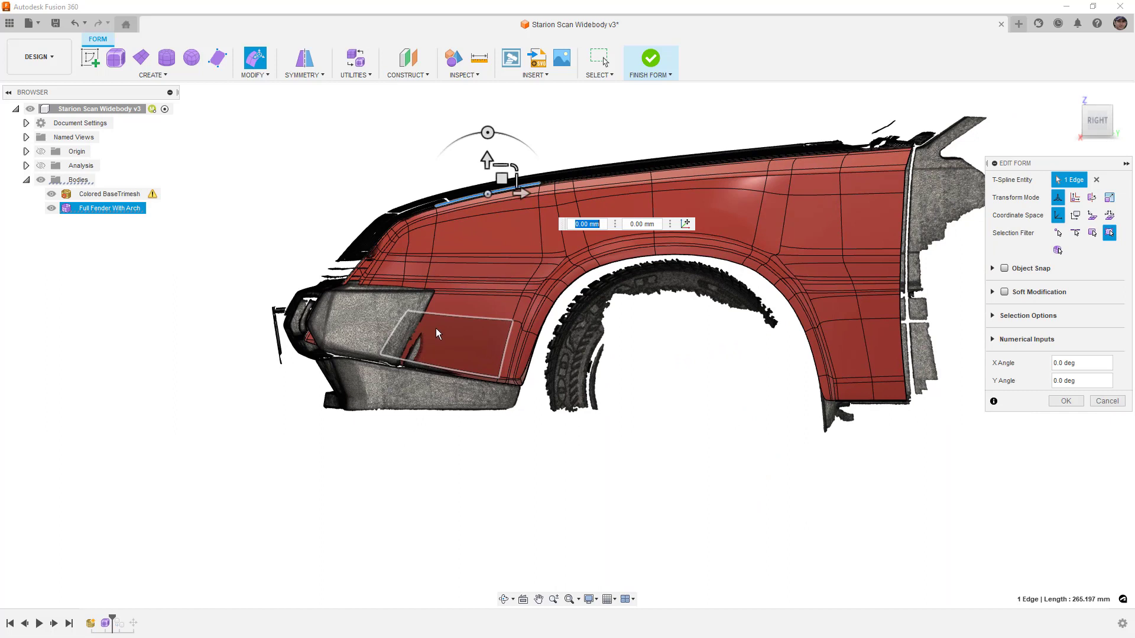
{"action": "scroll", "coordinate": [435, 330], "scroll_direction": "up", "scroll_amount": 3}
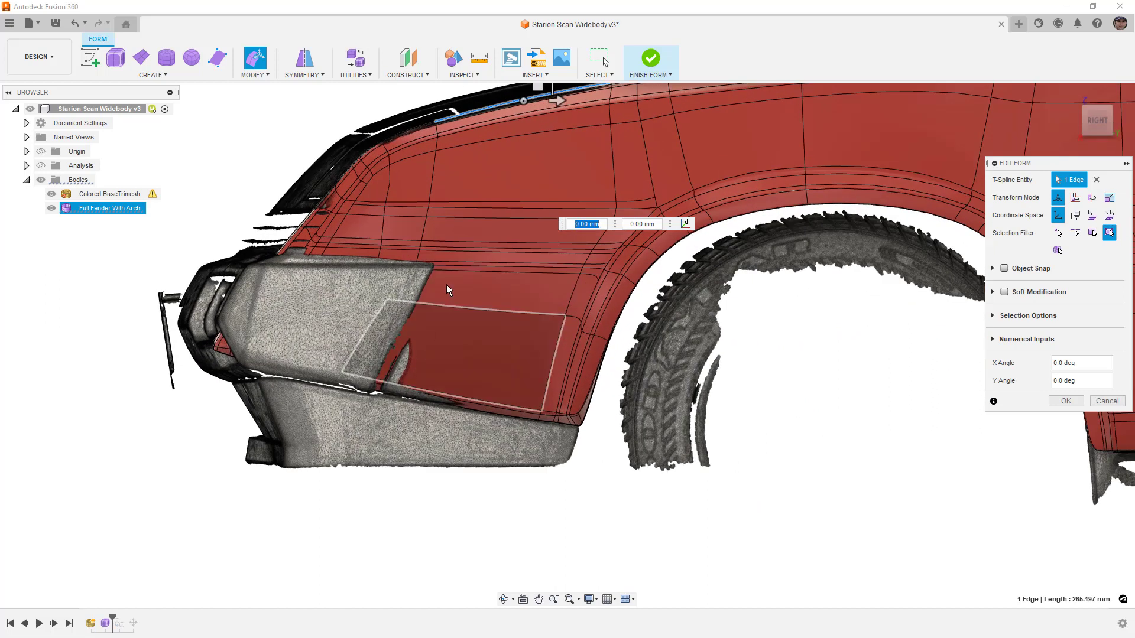
{"action": "left_click", "coordinate": [650, 495]}
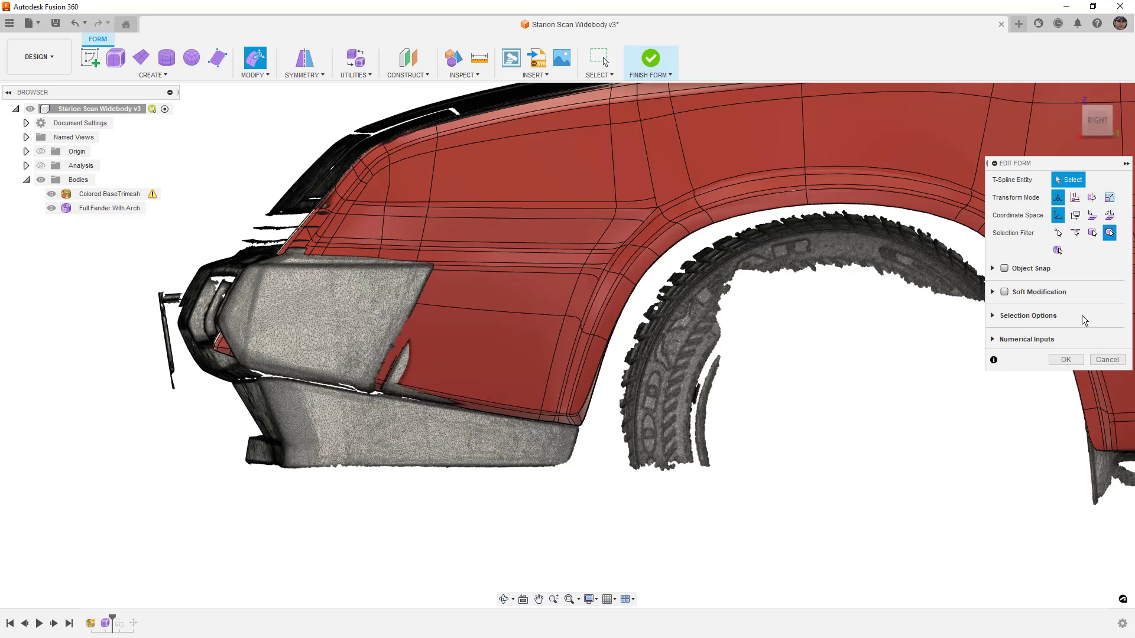
{"action": "left_click", "coordinate": [1066, 361]}
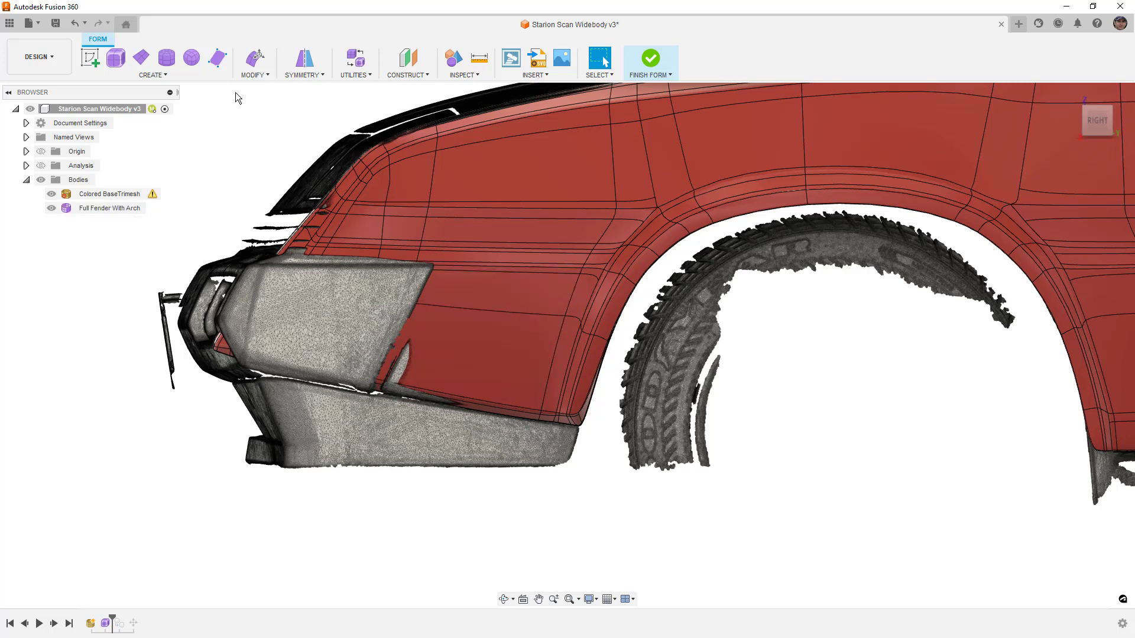
Examine the lower front faces of the fender beside the bumper corner in box display
{"action": "scroll", "coordinate": [322, 272], "scroll_direction": "down", "scroll_amount": 2}
{"action": "scroll", "coordinate": [321, 272], "scroll_direction": "down", "scroll_amount": 1}
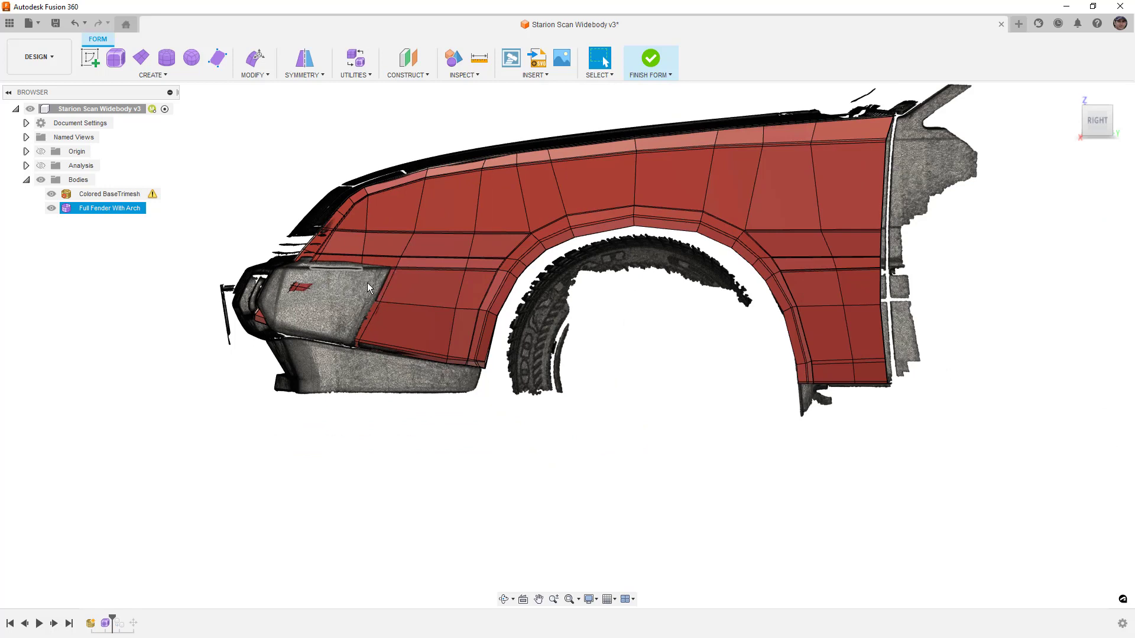
{"action": "left_click", "coordinate": [413, 302]}
{"action": "scroll", "coordinate": [413, 322], "scroll_direction": "up", "scroll_amount": 3}
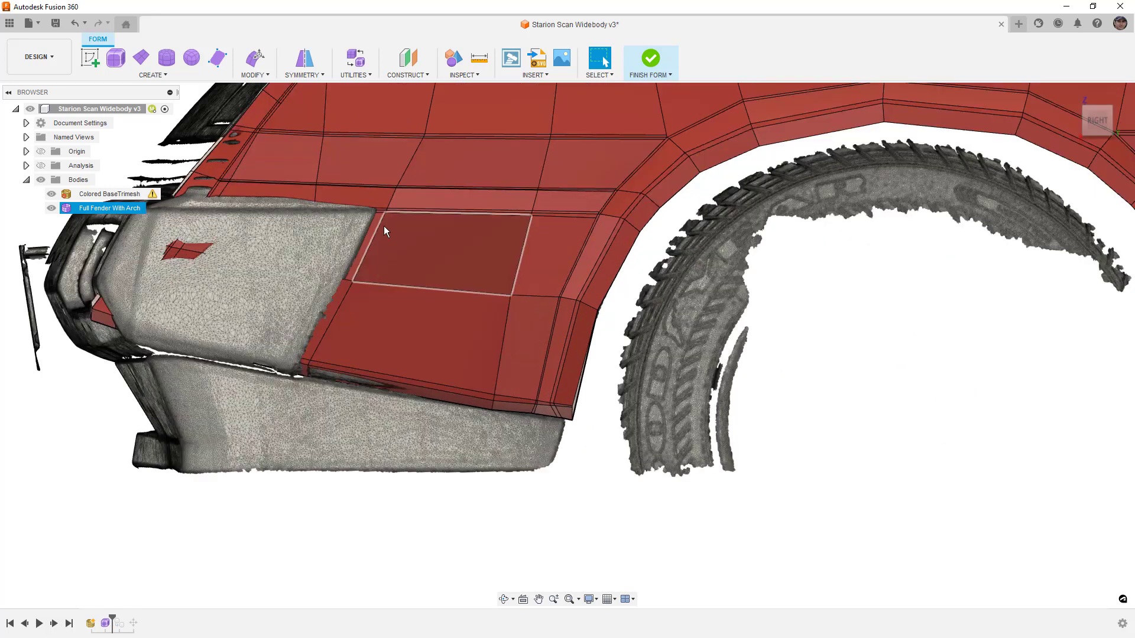
{"action": "left_click", "coordinate": [354, 283]}
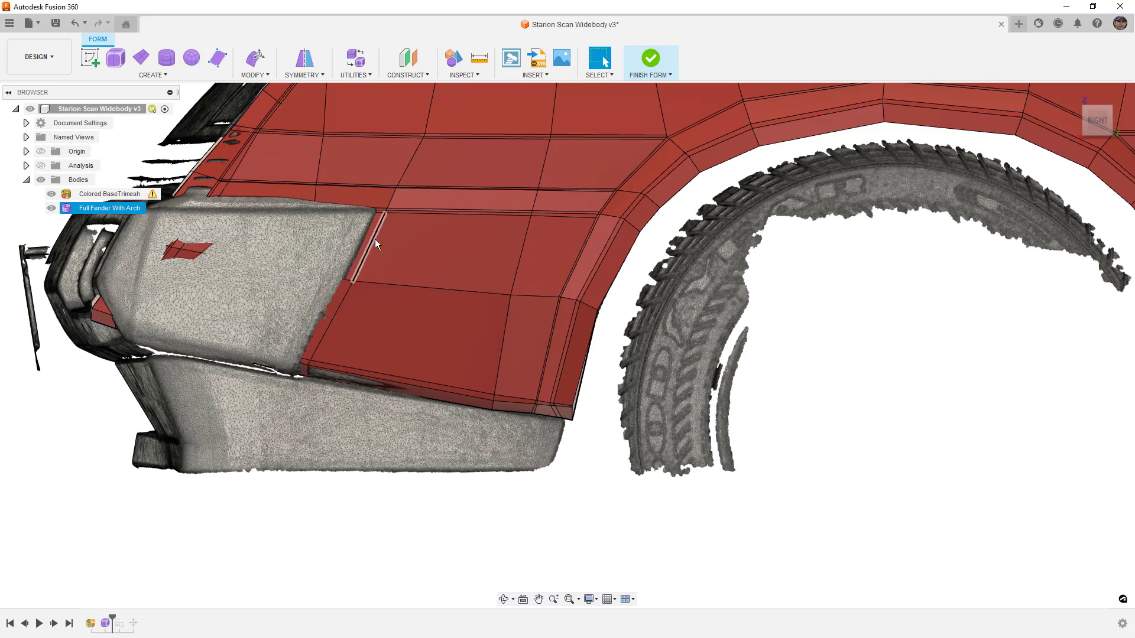
{"action": "scroll", "coordinate": [357, 283], "scroll_direction": "up", "scroll_amount": 3}
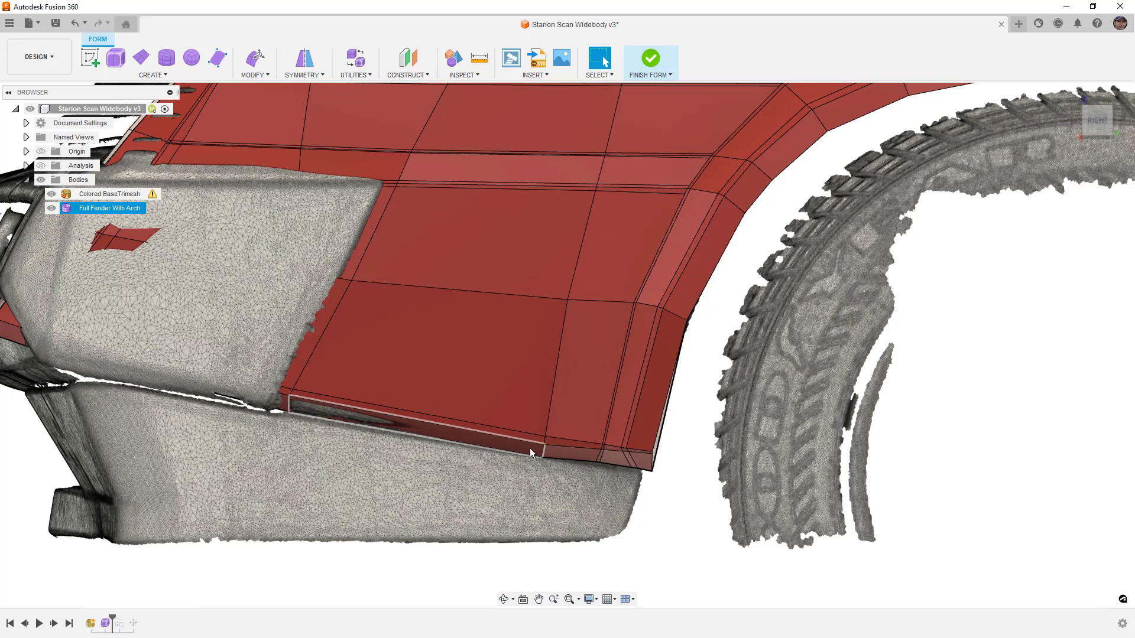
In smooth display, examine how the fender's lower front edge and side panel meet the scanned bumper corner
{"action": "key", "text": "alt+3"}
{"action": "scroll", "coordinate": [515, 406], "scroll_direction": "down", "scroll_amount": 3}
{"action": "middle_click_drag", "start_coordinate": [541, 409], "coordinate": [620, 440], "text": "shift"}
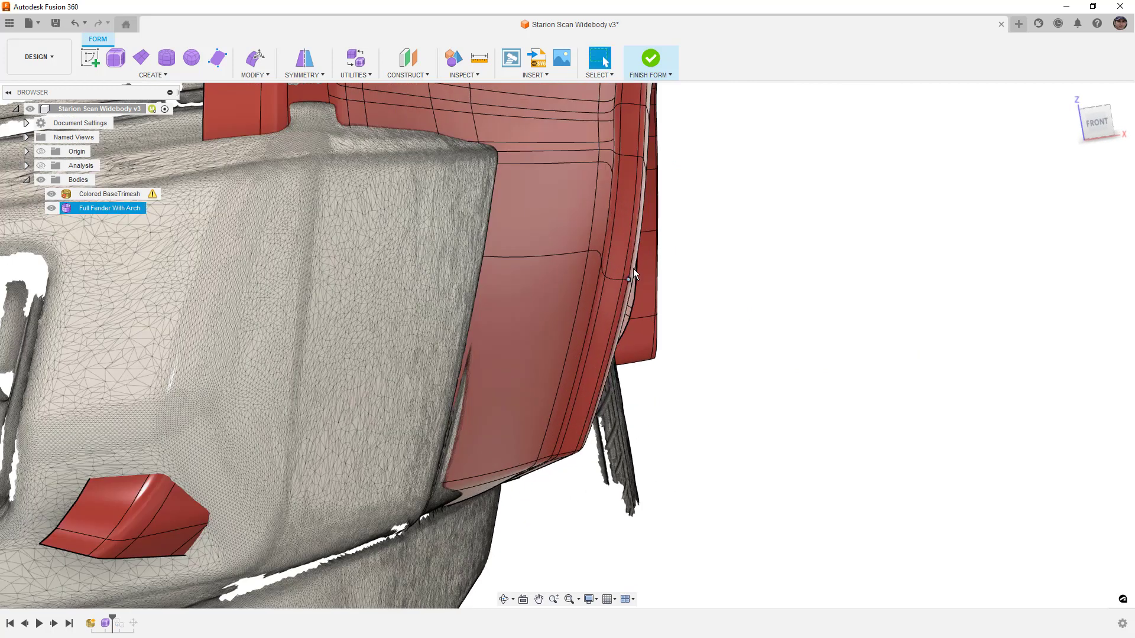
{"action": "middle_click_drag", "start_coordinate": [587, 405], "coordinate": [406, 498], "text": "shift"}
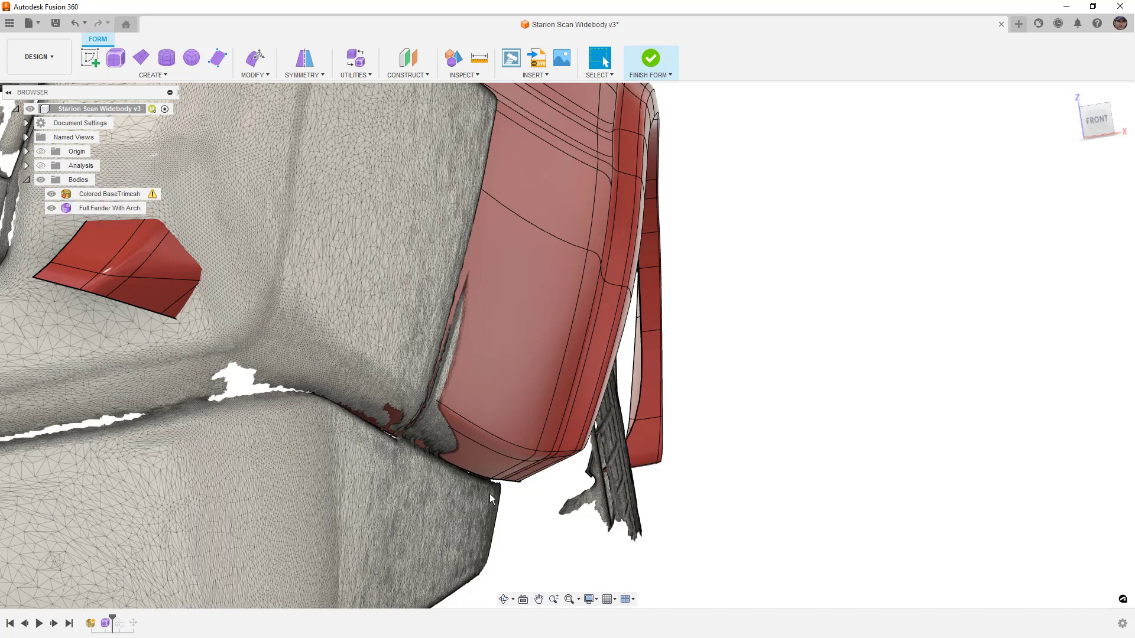
{"action": "middle_click_drag", "start_coordinate": [563, 456], "coordinate": [431, 465], "text": "shift"}
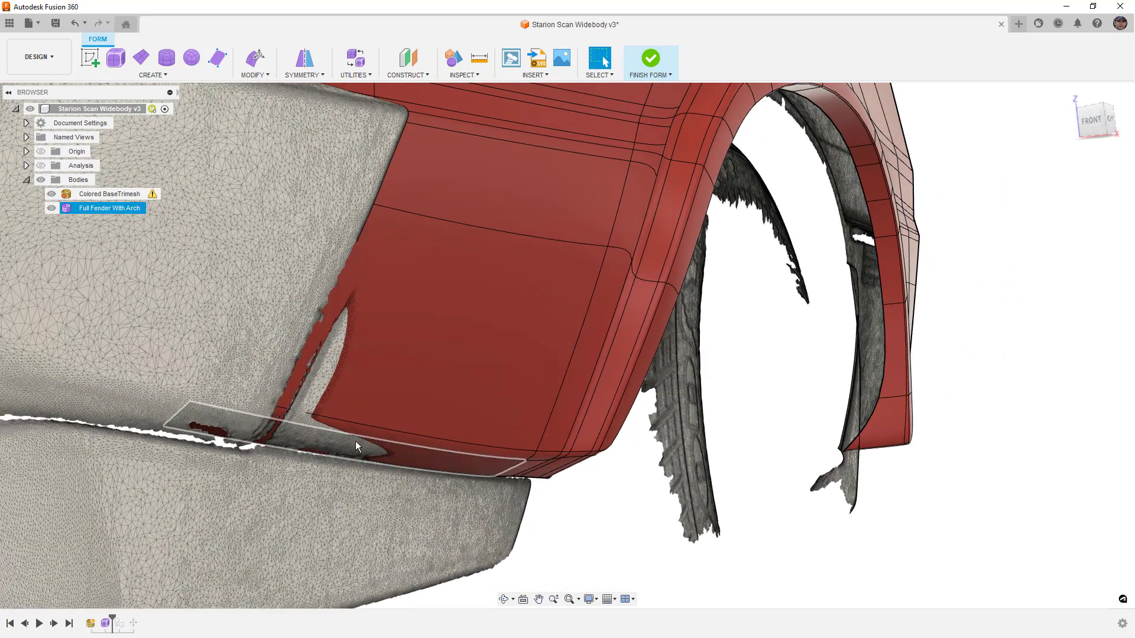
{"action": "middle_click_drag", "start_coordinate": [394, 228], "coordinate": [476, 278]}
{"action": "scroll", "coordinate": [460, 248], "scroll_direction": "up", "scroll_amount": 2}
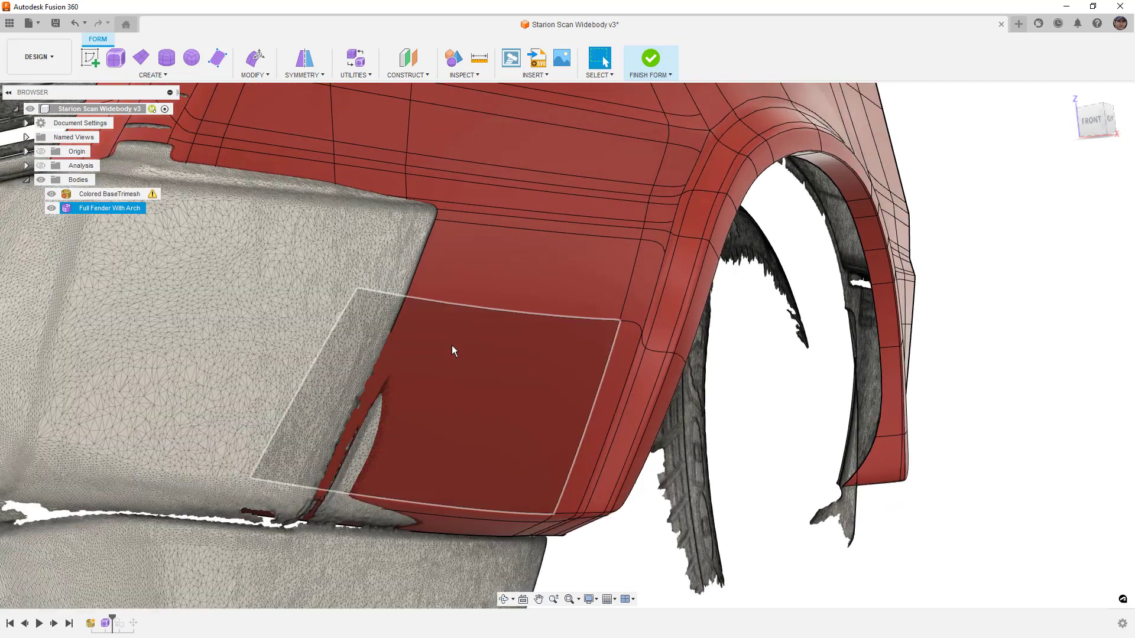
{"action": "scroll", "coordinate": [452, 346], "scroll_direction": "down", "scroll_amount": 2}
{"action": "middle_click_drag", "start_coordinate": [455, 362], "coordinate": [403, 363], "text": "shift"}
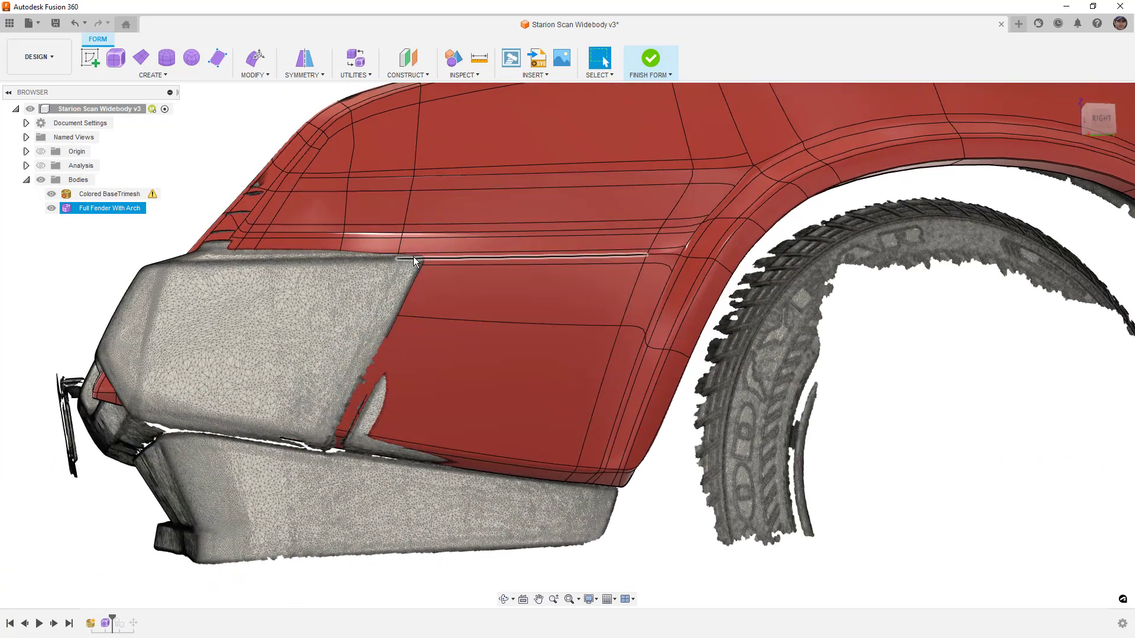
Check the whole fender and its front corner against the scan from the right and front, and finish editing the form
{"action": "scroll", "coordinate": [398, 292], "scroll_direction": "down", "scroll_amount": 4}
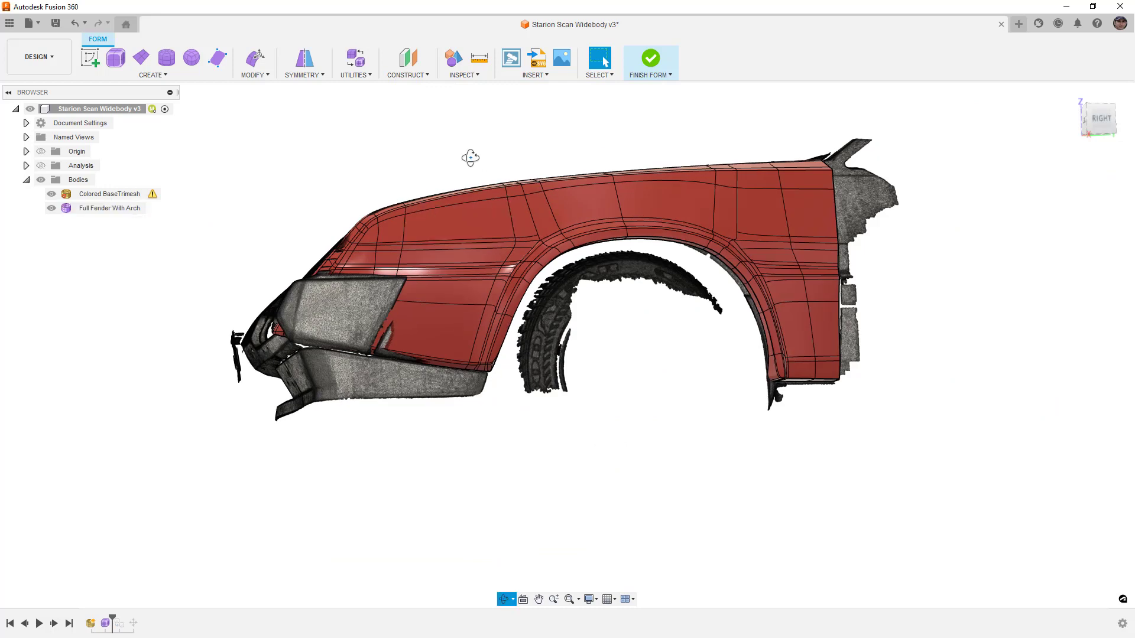
{"action": "middle_click_drag", "start_coordinate": [477, 159], "coordinate": [469, 159], "text": "shift"}
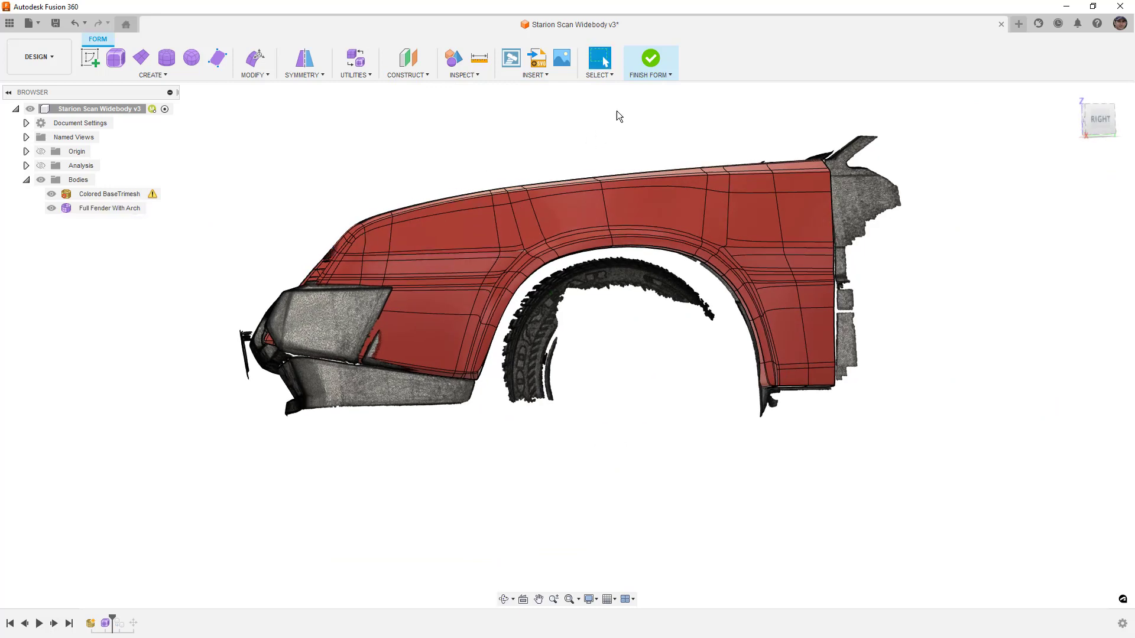
{"action": "middle_click_drag", "start_coordinate": [591, 155], "coordinate": [633, 165], "text": "shift"}
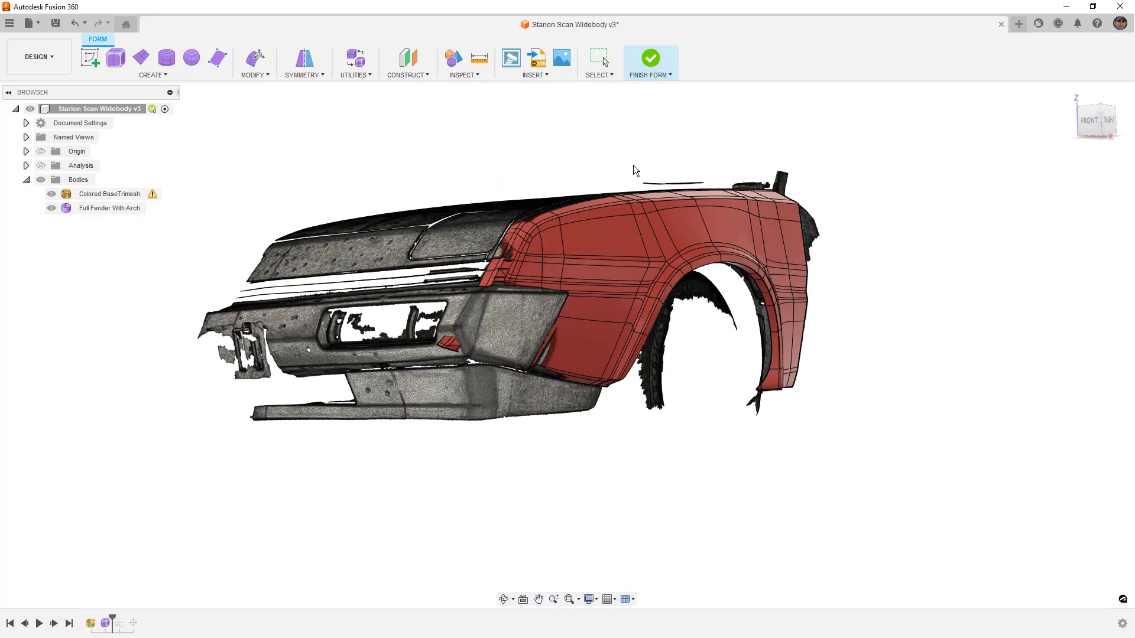
{"action": "scroll", "coordinate": [592, 217], "scroll_direction": "up", "scroll_amount": 3}
{"action": "scroll", "coordinate": [591, 216], "scroll_direction": "up", "scroll_amount": 4}
{"action": "middle_click_drag", "start_coordinate": [591, 215], "coordinate": [613, 197], "text": "shift"}
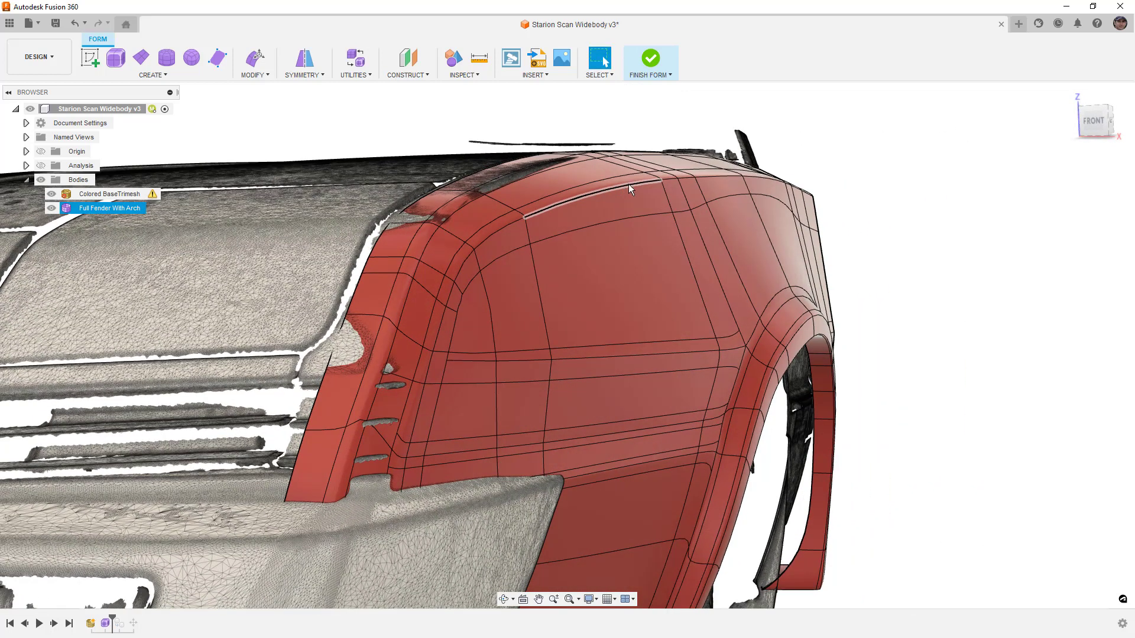
{"action": "left_click", "coordinate": [650, 58]}
{"action": "left_click", "coordinate": [52, 208]}
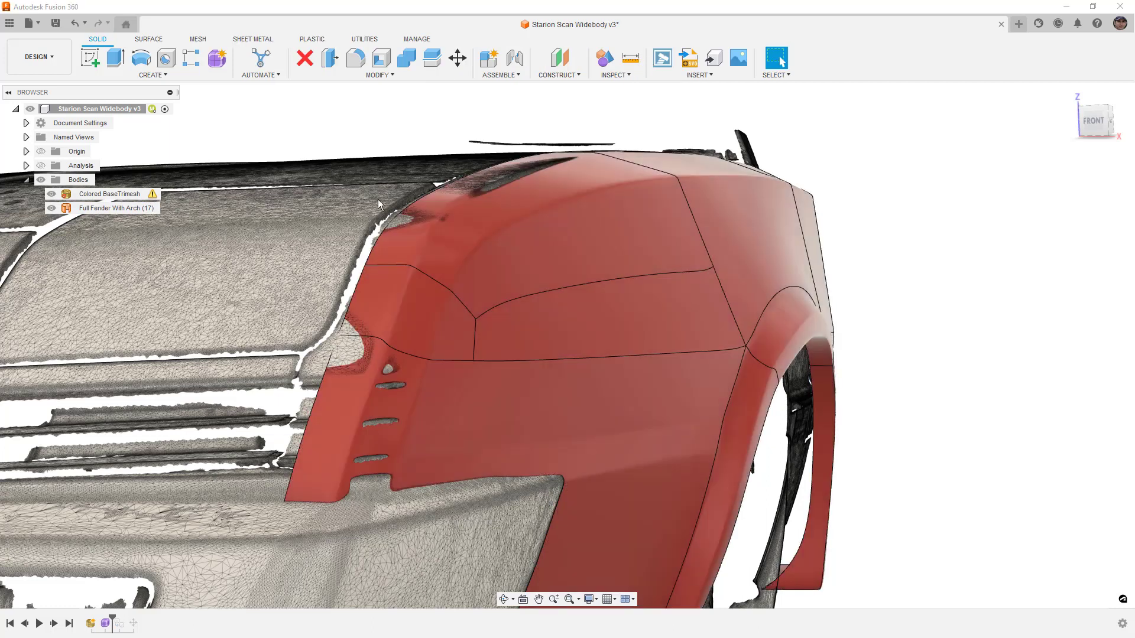
Switch to the Render workspace and inspect the fender's surface from the front and right side
{"action": "scroll", "coordinate": [502, 259], "scroll_direction": "down", "scroll_amount": 3}
{"action": "middle_click_drag", "start_coordinate": [504, 263], "coordinate": [520, 270], "text": "shift"}
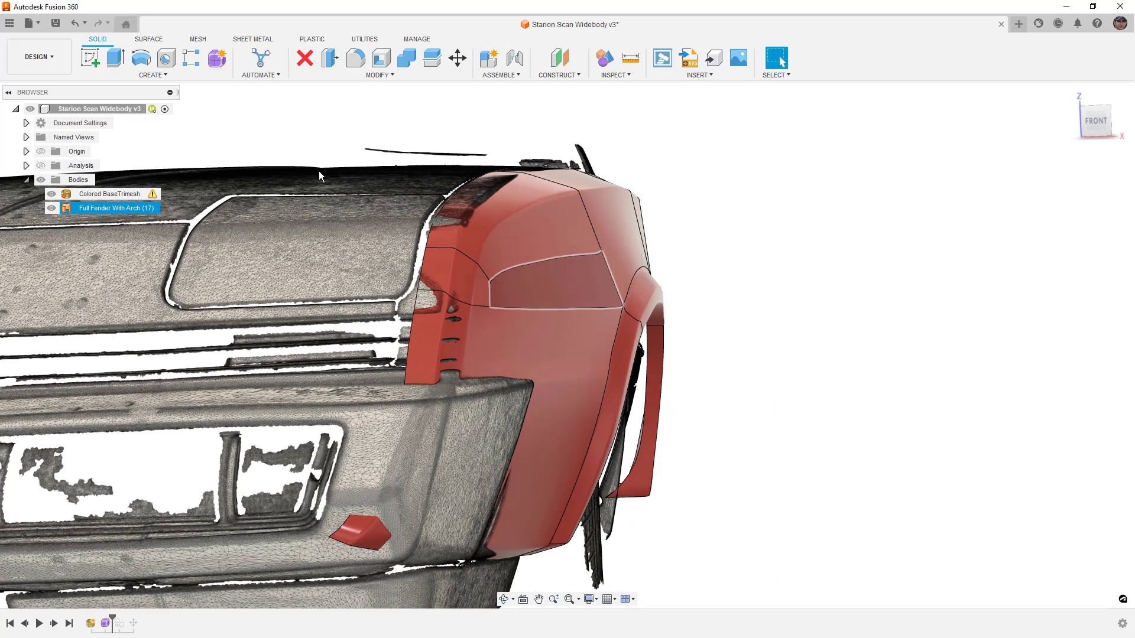
{"action": "left_click", "coordinate": [39, 57]}
{"action": "left_click", "coordinate": [30, 128]}
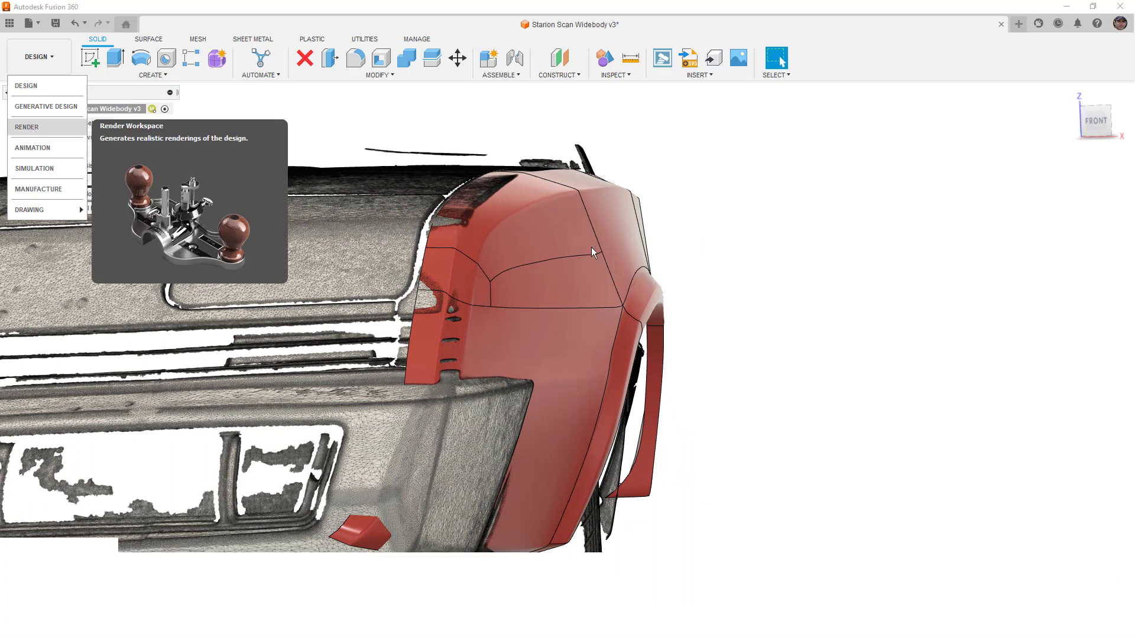
{"action": "scroll", "coordinate": [727, 255], "scroll_direction": "down", "scroll_amount": 5}
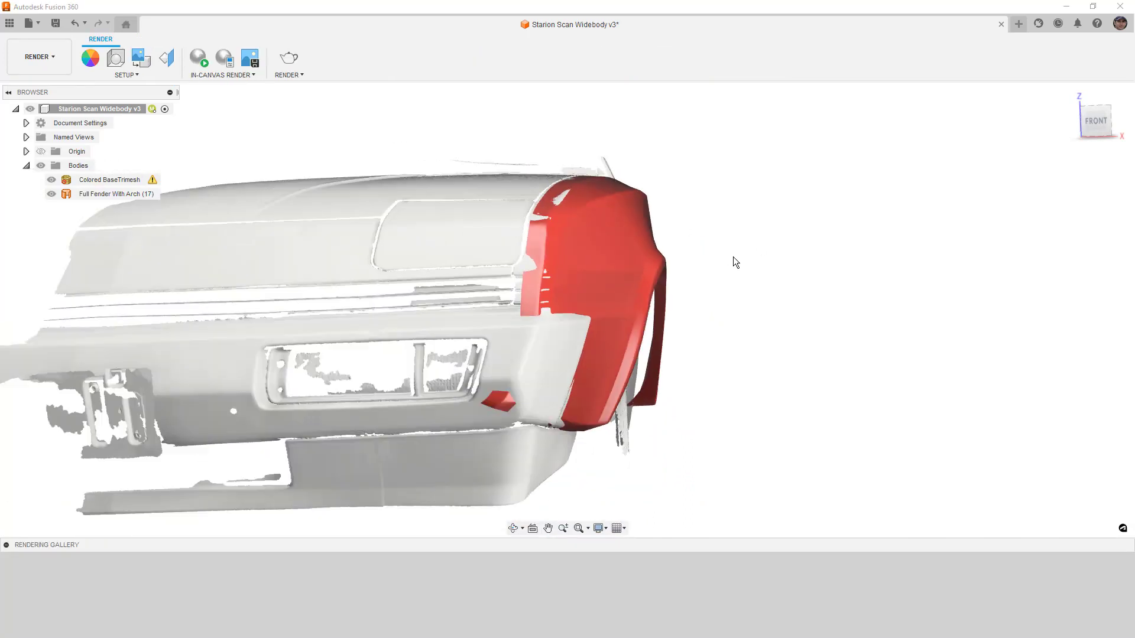
{"action": "middle_click_drag", "start_coordinate": [739, 319], "coordinate": [719, 321], "text": "shift"}
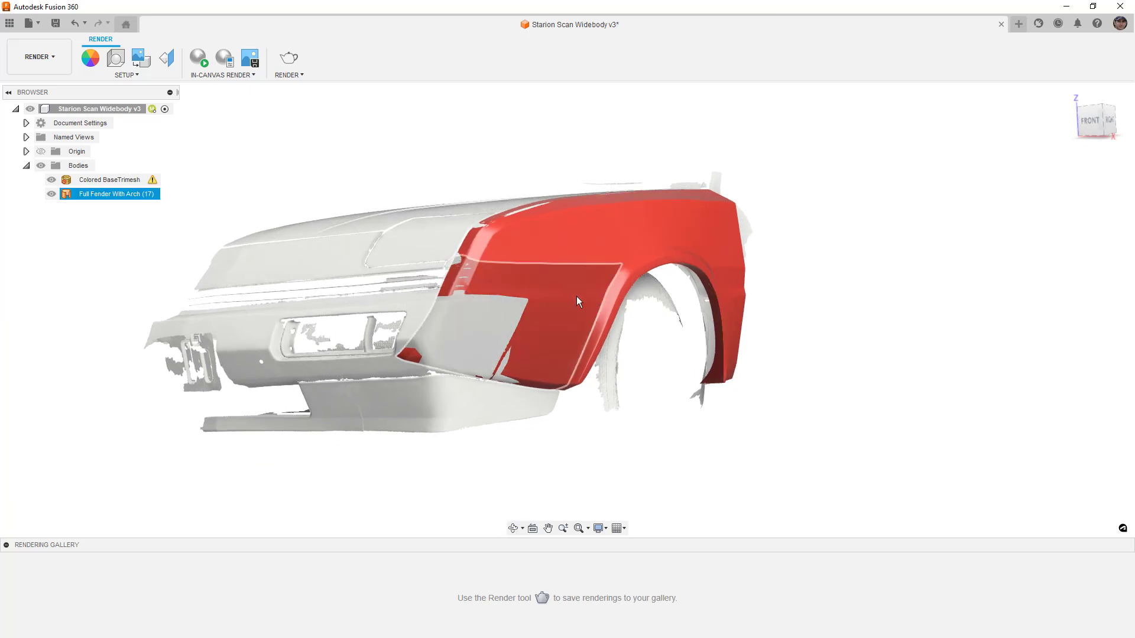
{"action": "scroll", "coordinate": [525, 303], "scroll_direction": "up", "scroll_amount": 3}
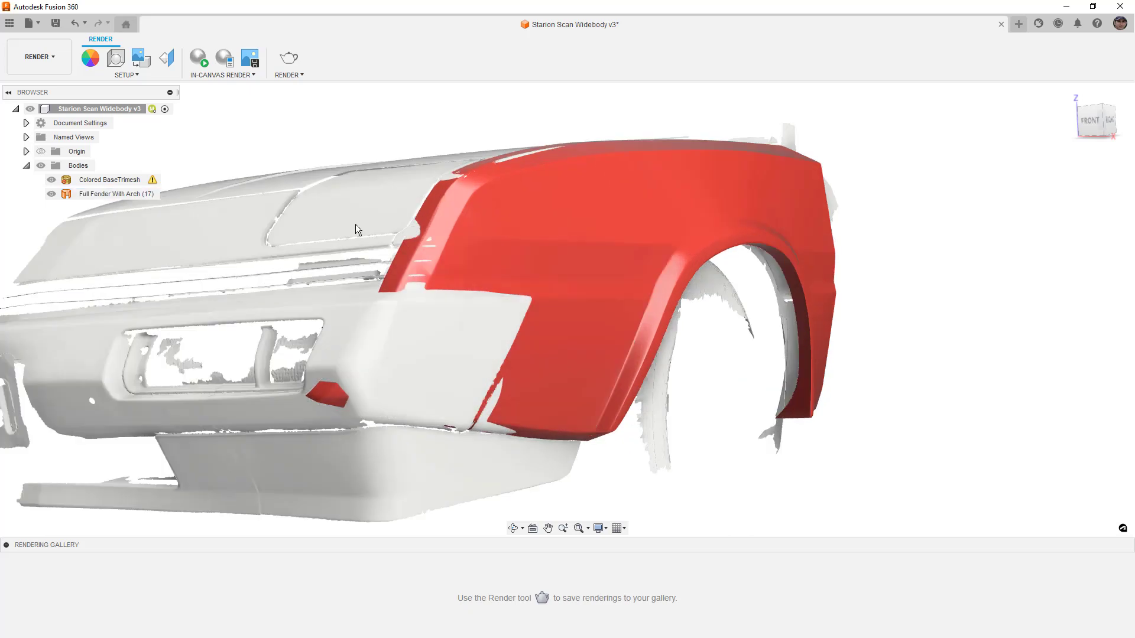
{"action": "middle_click_drag", "start_coordinate": [804, 355], "coordinate": [750, 375], "text": "shift"}
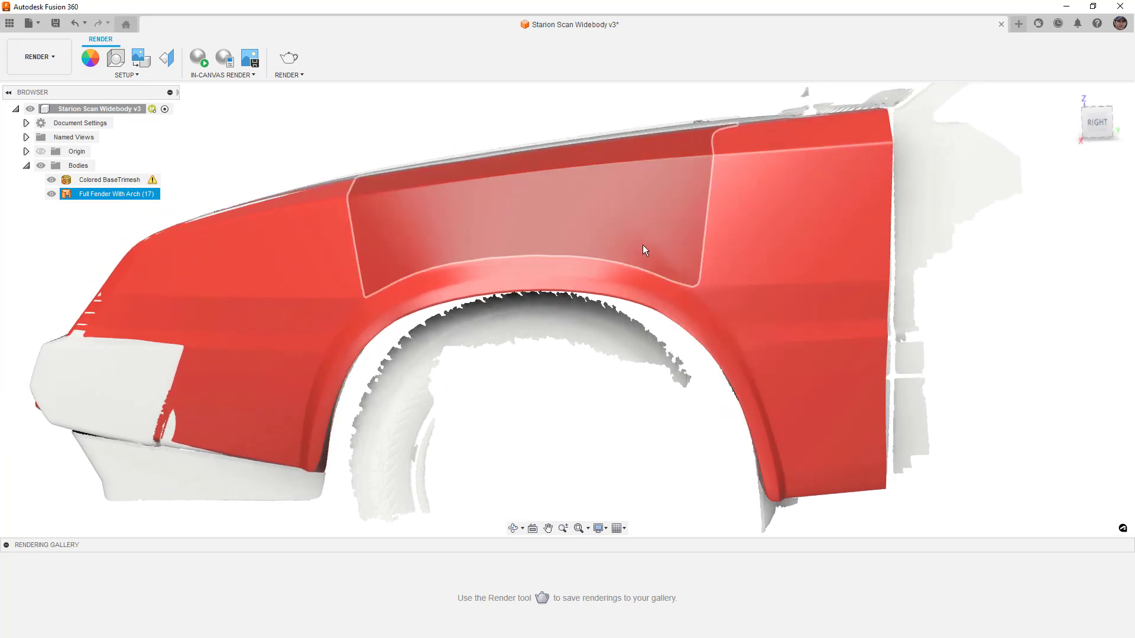
Examine the rendered wheel arch and the fender's rear edge from behind
{"action": "middle_click_drag", "start_coordinate": [661, 396], "coordinate": [600, 411], "text": "shift"}
{"action": "scroll", "coordinate": [283, 257], "scroll_direction": "up", "scroll_amount": 2}
{"action": "middle_click_drag", "start_coordinate": [284, 257], "coordinate": [429, 243]}
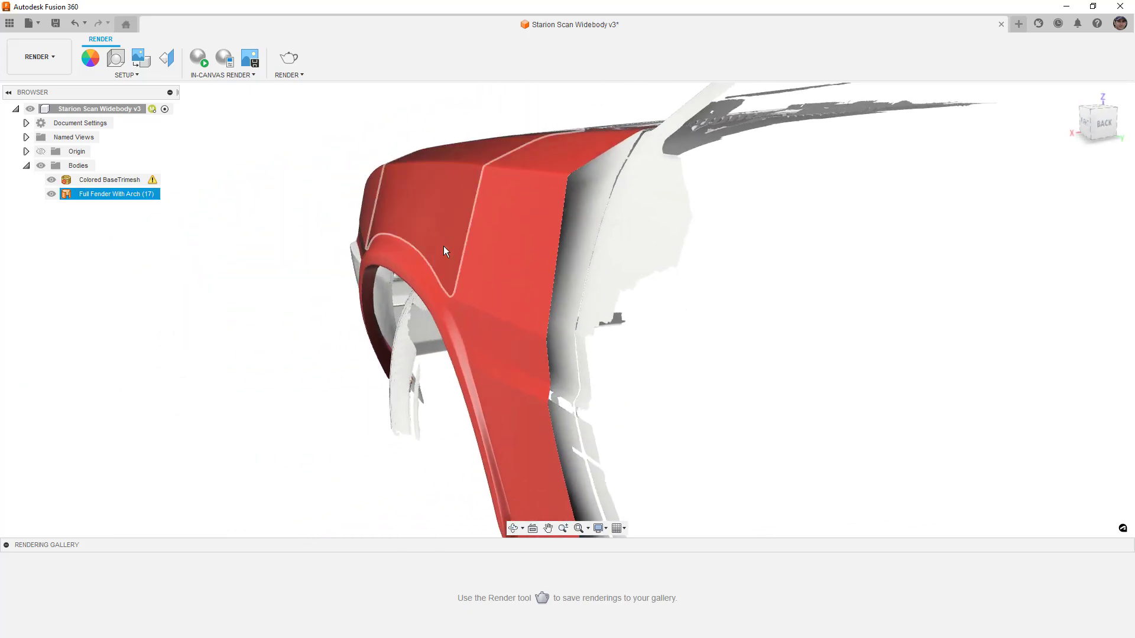
{"action": "scroll", "coordinate": [434, 241], "scroll_direction": "up", "scroll_amount": 3}
{"action": "middle_click_drag", "start_coordinate": [356, 367], "coordinate": [384, 355], "text": "shift"}
{"action": "scroll", "coordinate": [596, 356], "scroll_direction": "down", "scroll_amount": 3}
{"action": "middle_click_drag", "start_coordinate": [596, 356], "coordinate": [834, 348], "text": "shift"}
Inspect the rendered fender from above and from underneath, including the bottom of the arch and the headlight corner
{"action": "left_click", "coordinate": [1097, 115]}
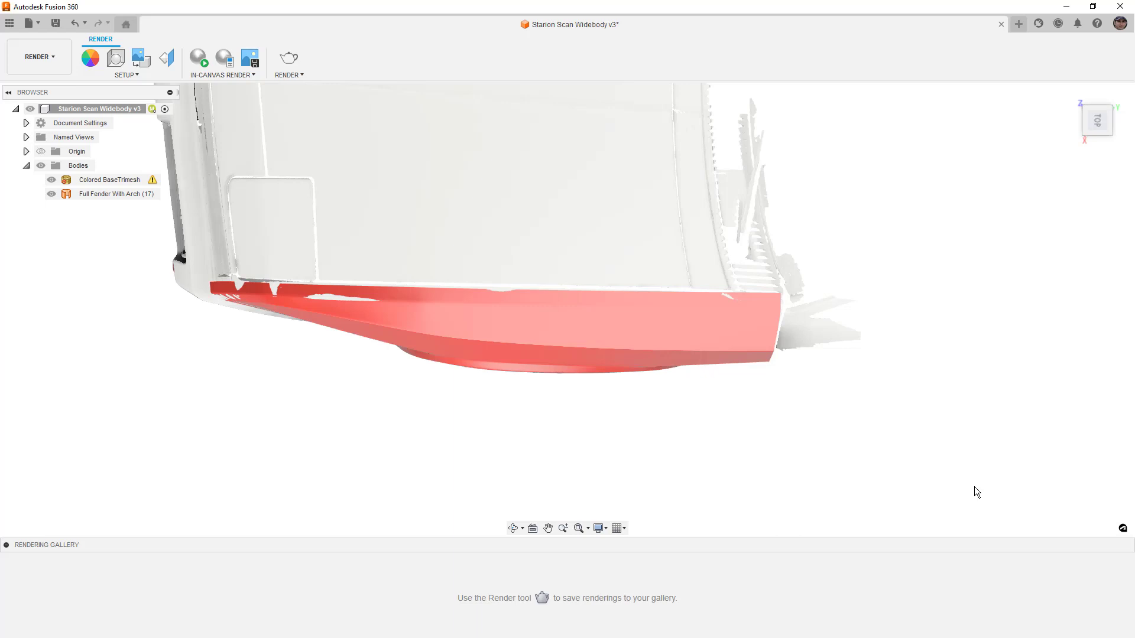
{"action": "scroll", "coordinate": [399, 448], "scroll_direction": "down", "scroll_amount": 4}
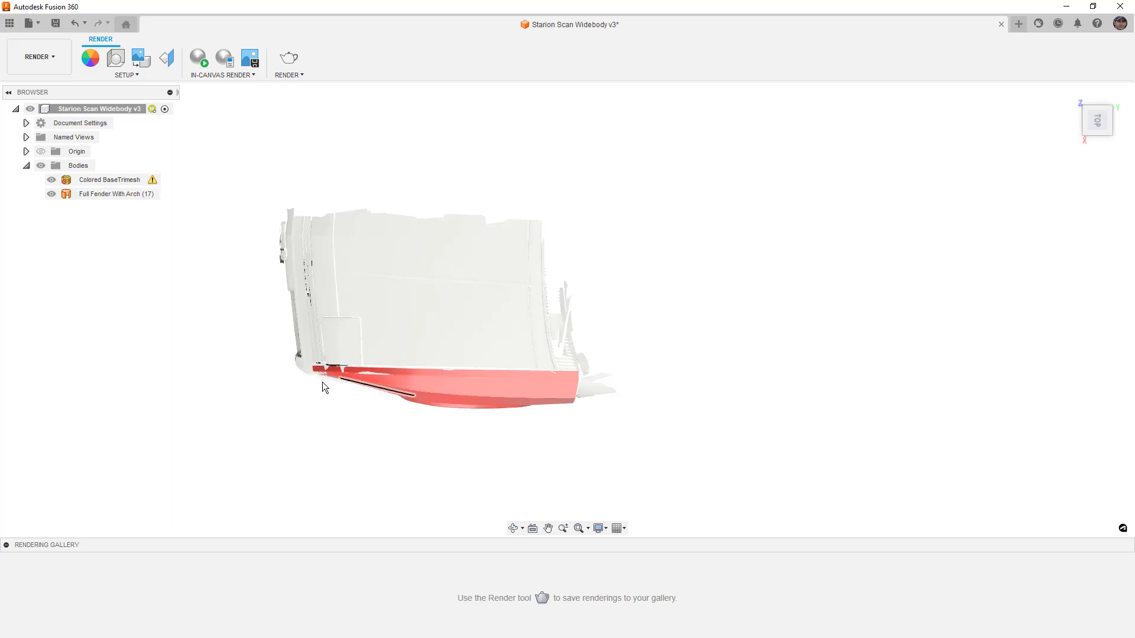
{"action": "middle_click_drag", "start_coordinate": [562, 427], "coordinate": [530, 241], "text": "shift"}
{"action": "left_click", "coordinate": [383, 296]}
{"action": "scroll", "coordinate": [576, 364], "scroll_direction": "up", "scroll_amount": 5}
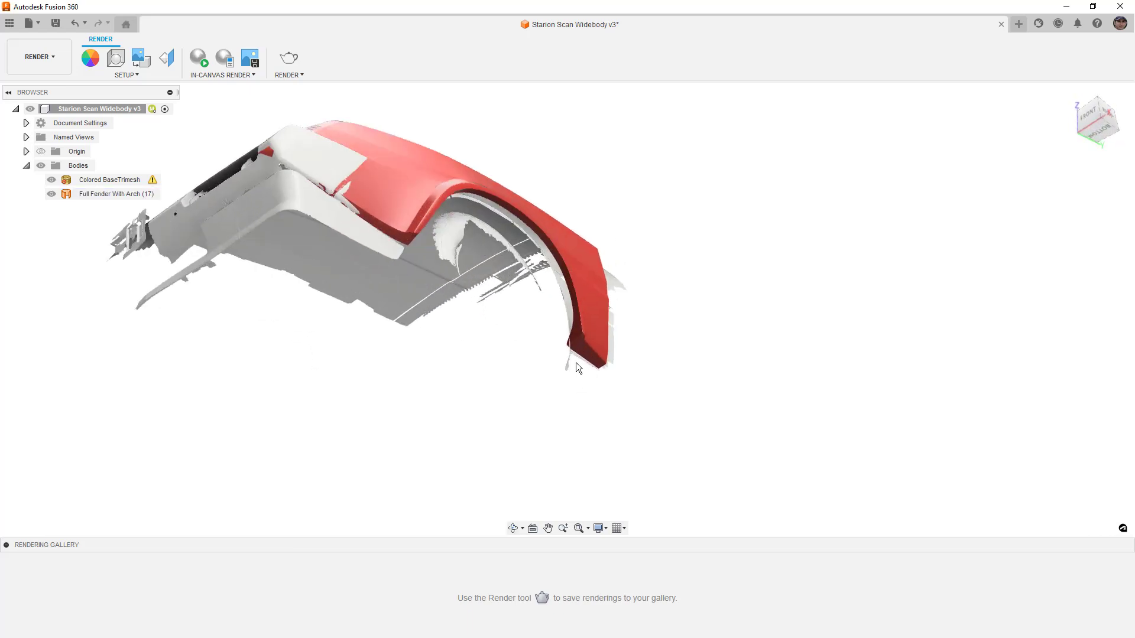
{"action": "scroll", "coordinate": [587, 357], "scroll_direction": "up", "scroll_amount": 2}
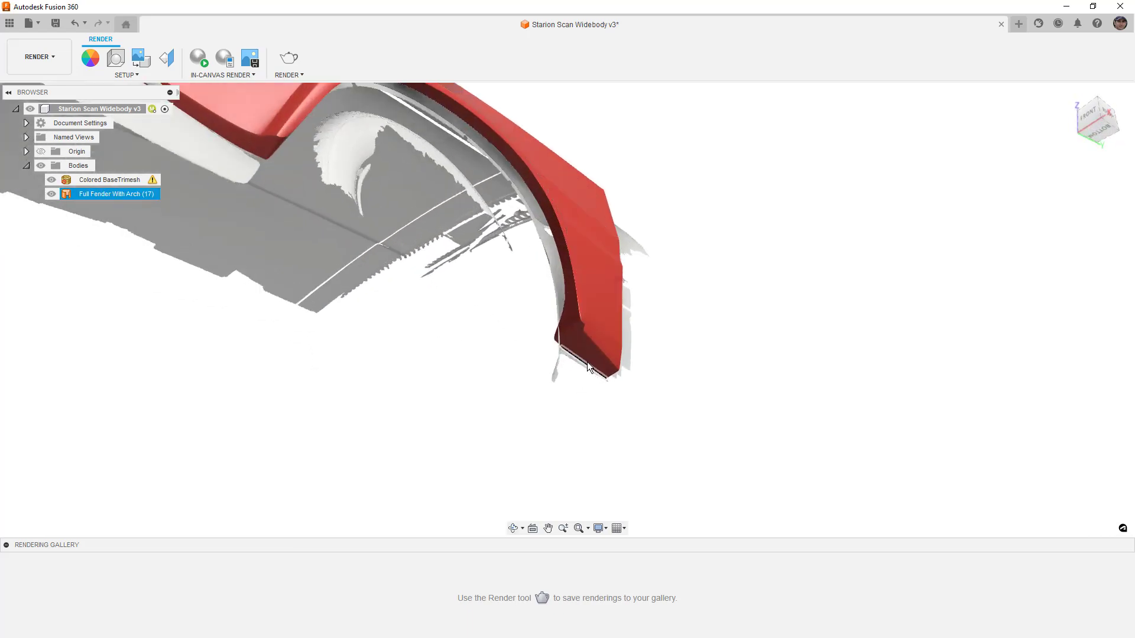
{"action": "scroll", "coordinate": [589, 366], "scroll_direction": "down", "scroll_amount": 4}
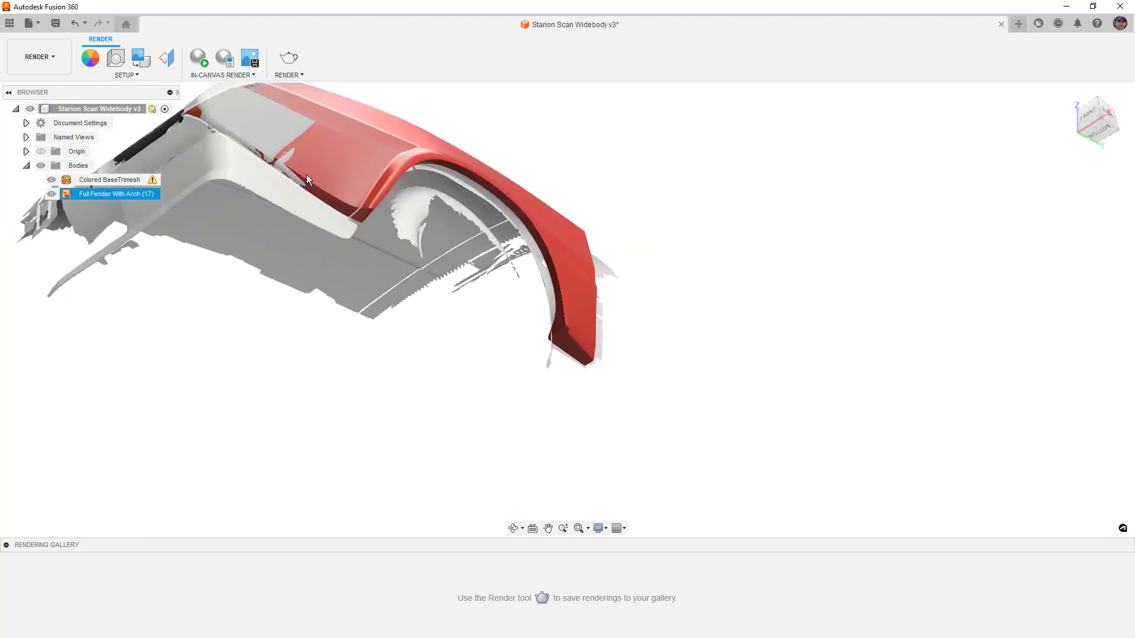
{"action": "middle_click_drag", "start_coordinate": [353, 230], "coordinate": [540, 372], "text": "shift"}
{"action": "scroll", "coordinate": [384, 254], "scroll_direction": "up", "scroll_amount": 4}
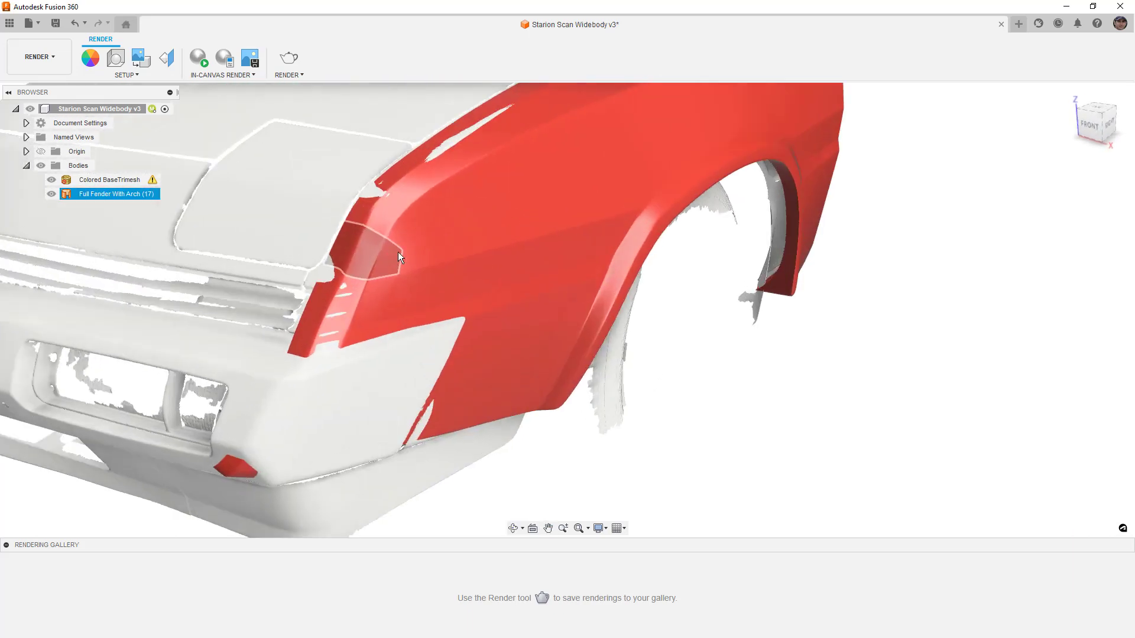
{"action": "mouse_move", "coordinate": [646, 314]}
{"action": "middle_mouse_down", "text": "shift"}
{"action": "mouse_move", "coordinate": [590, 314]}
{"action": "mouse_move", "coordinate": [629, 314]}
{"action": "middle_mouse_up", "text": "shift"}
Return to the Design workspace and bring the whole scan and fender into view from the front right
{"action": "left_click", "coordinate": [42, 56]}
{"action": "left_click", "coordinate": [45, 86]}
{"action": "scroll", "coordinate": [499, 283], "scroll_direction": "down", "scroll_amount": 8}
{"action": "middle_click_drag", "start_coordinate": [535, 328], "coordinate": [567, 320], "text": "shift"}
{"action": "left_click", "coordinate": [613, 376]}
{"action": "middle_click_drag", "start_coordinate": [613, 375], "coordinate": [616, 435]}
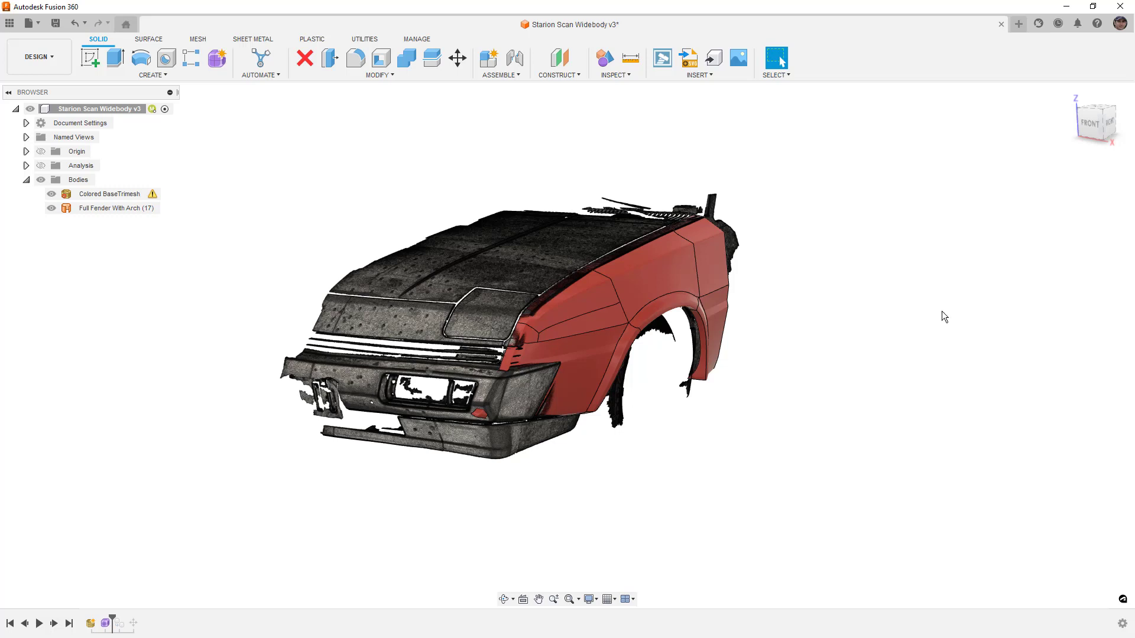
Reopen the fender form for editing and examine the rows running into the front of the wheel arch
{"action": "left_click", "coordinate": [687, 244]}
{"action": "double_click", "coordinate": [105, 623]}
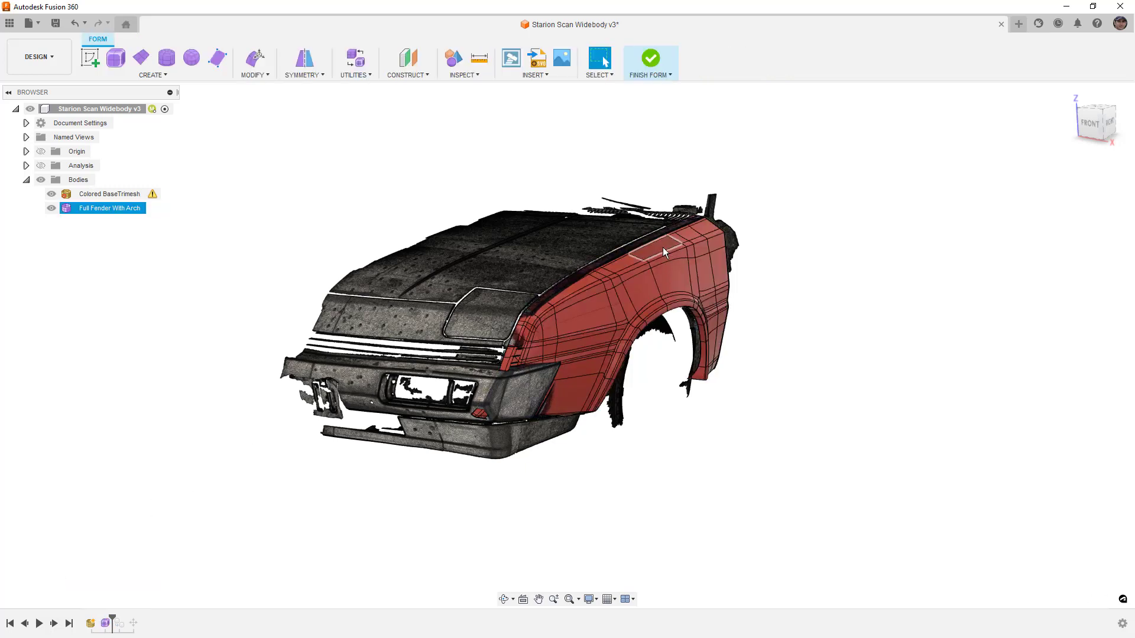
{"action": "scroll", "coordinate": [662, 248], "scroll_direction": "up", "scroll_amount": 5}
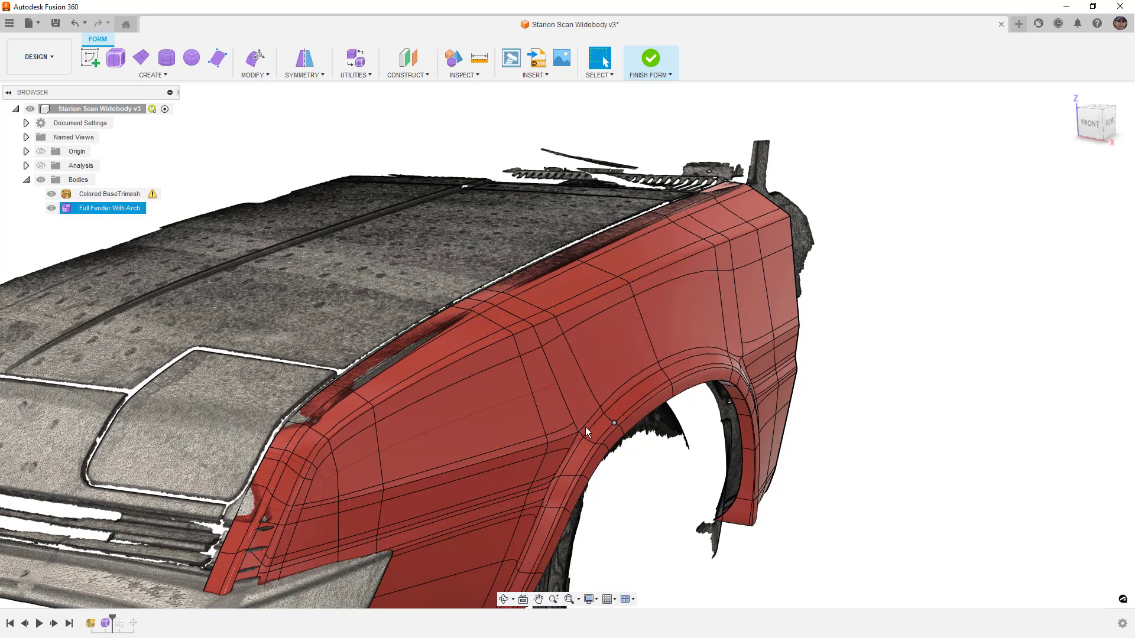
{"action": "scroll", "coordinate": [583, 436], "scroll_direction": "up", "scroll_amount": 5}
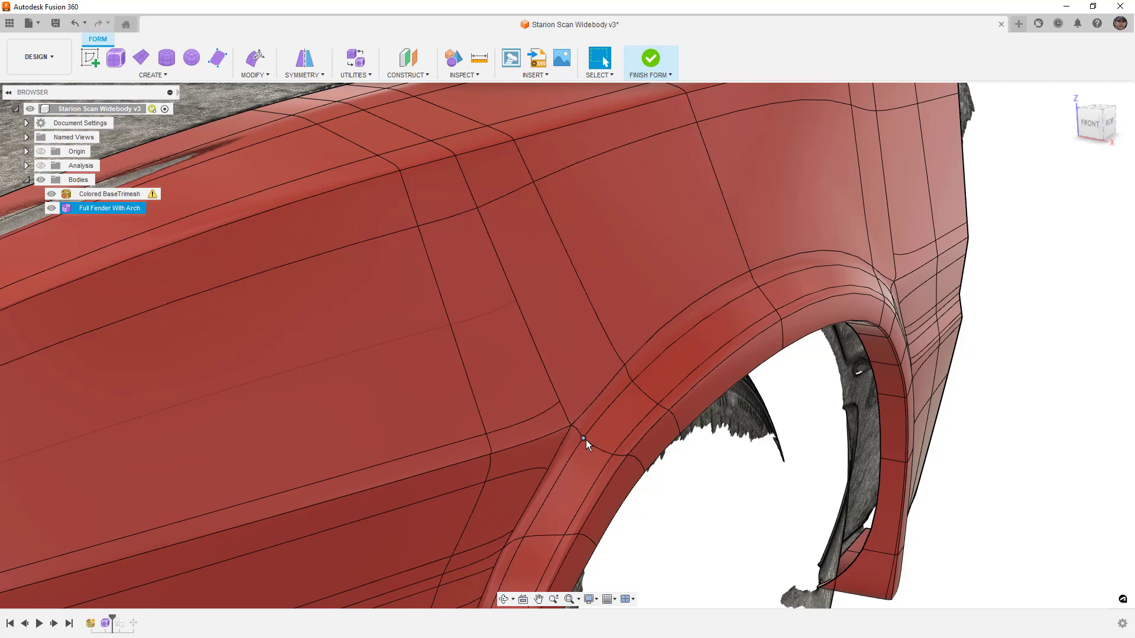
{"action": "scroll", "coordinate": [585, 435], "scroll_direction": "down", "scroll_amount": 6}
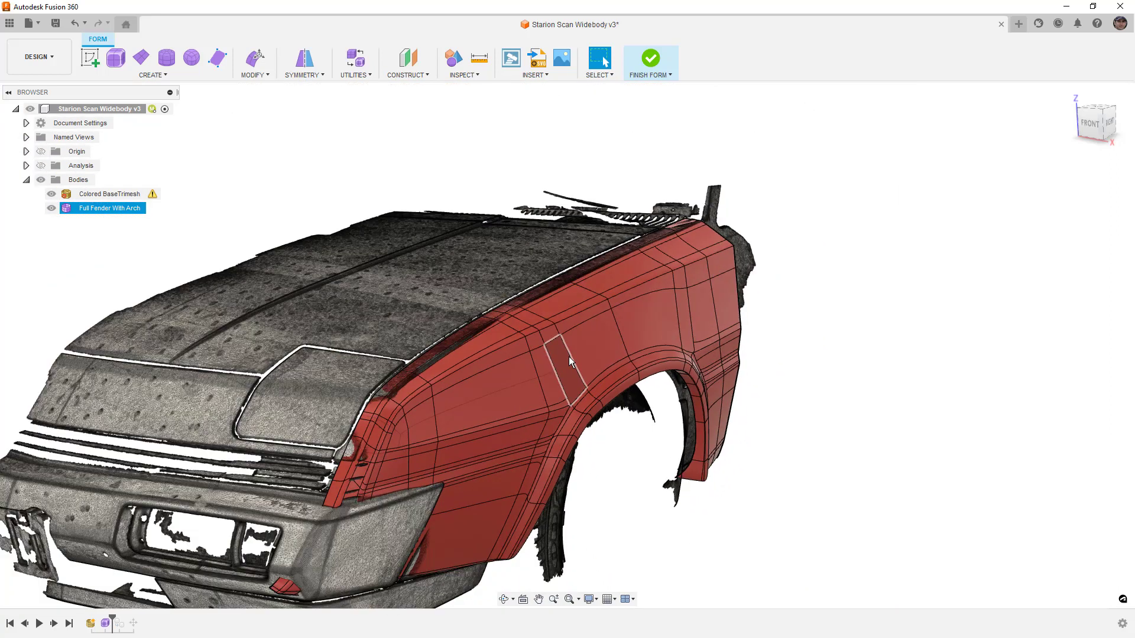
Finish editing the form and show the fender and scan from the right side, shaded without edges
{"action": "left_click", "coordinate": [650, 60]}
{"action": "scroll", "coordinate": [825, 191], "scroll_direction": "down", "scroll_amount": 3}
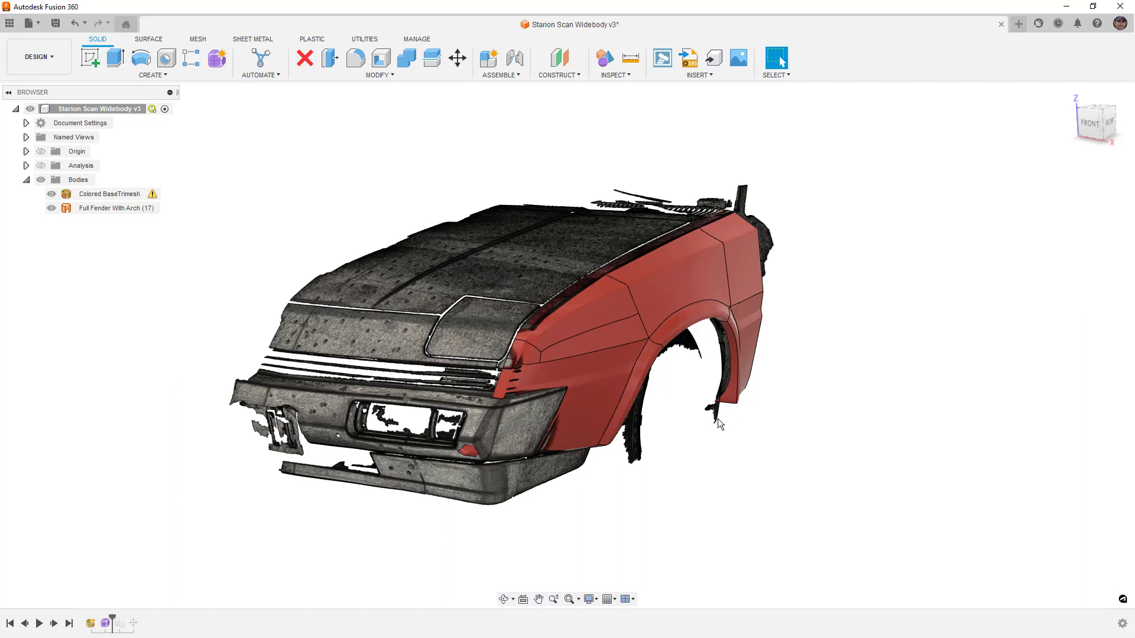
{"action": "middle_click_drag", "start_coordinate": [765, 429], "coordinate": [724, 415], "text": "shift"}
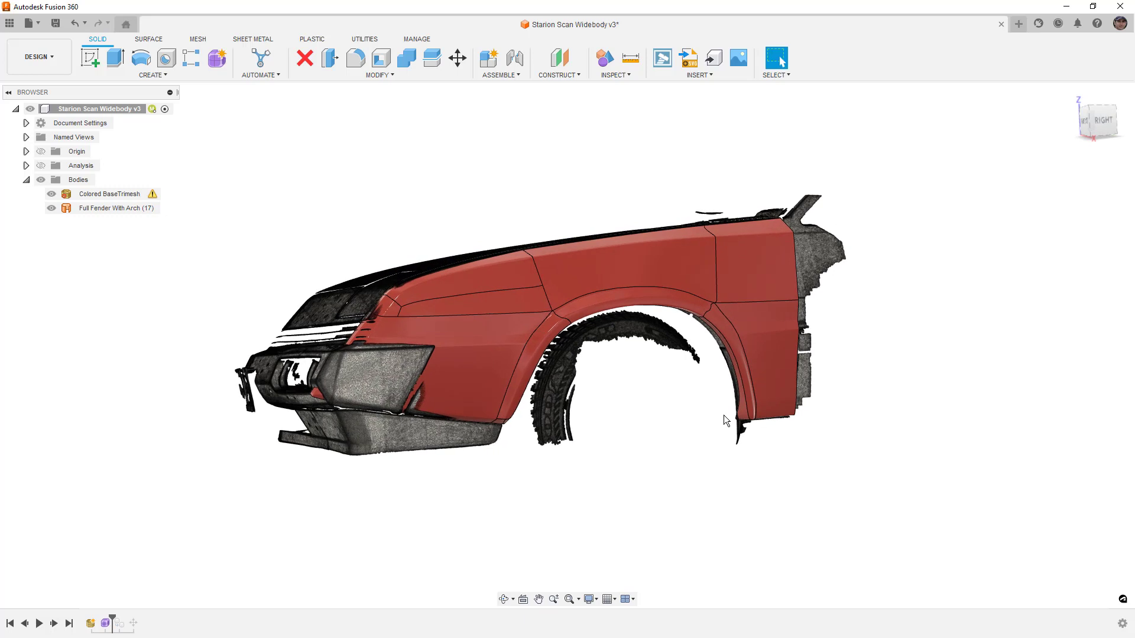
{"action": "mouse_move", "coordinate": [724, 415]}
{"action": "middle_mouse_down", "text": "shift"}
{"action": "mouse_move", "coordinate": [750, 425]}
{"action": "mouse_move", "coordinate": [730, 432]}
{"action": "mouse_move", "coordinate": [740, 434]}
{"action": "middle_mouse_up", "text": "shift"}
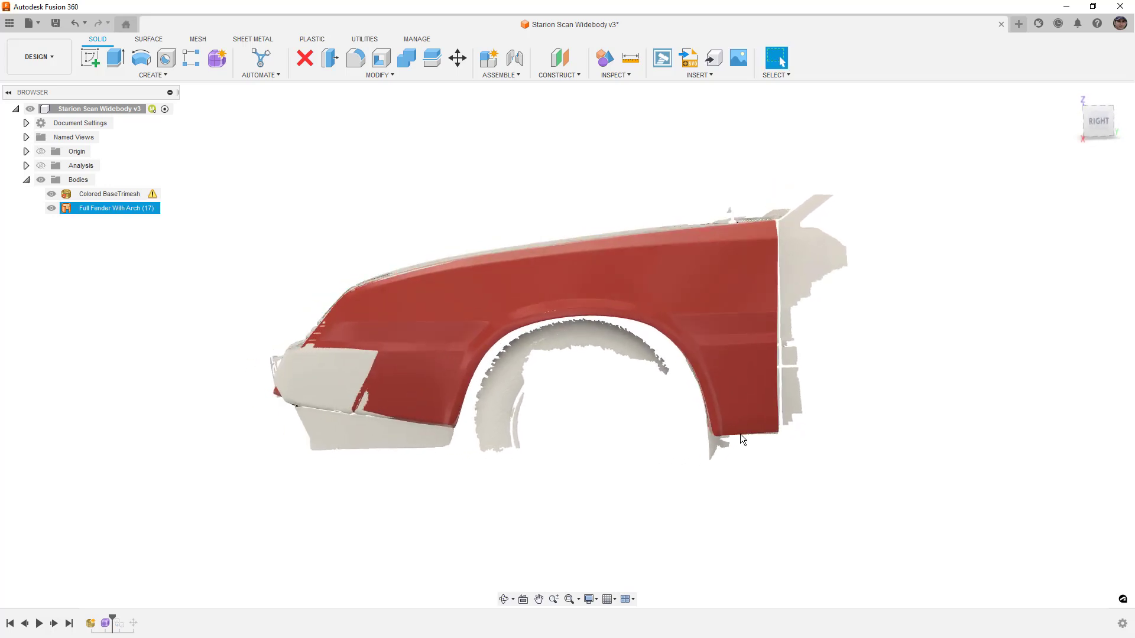